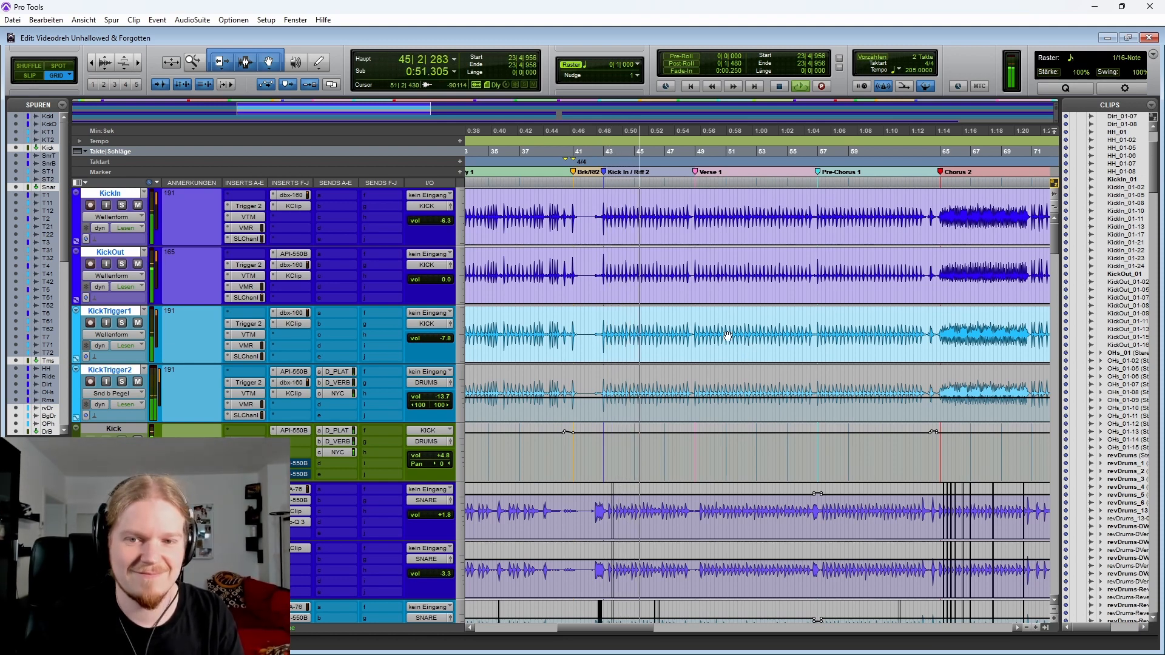
Look over the channel strips in the mix window, then return to the edit window
{"action": "scroll", "coordinate": [709, 329], "scroll_direction": "right", "scroll_amount": 3}
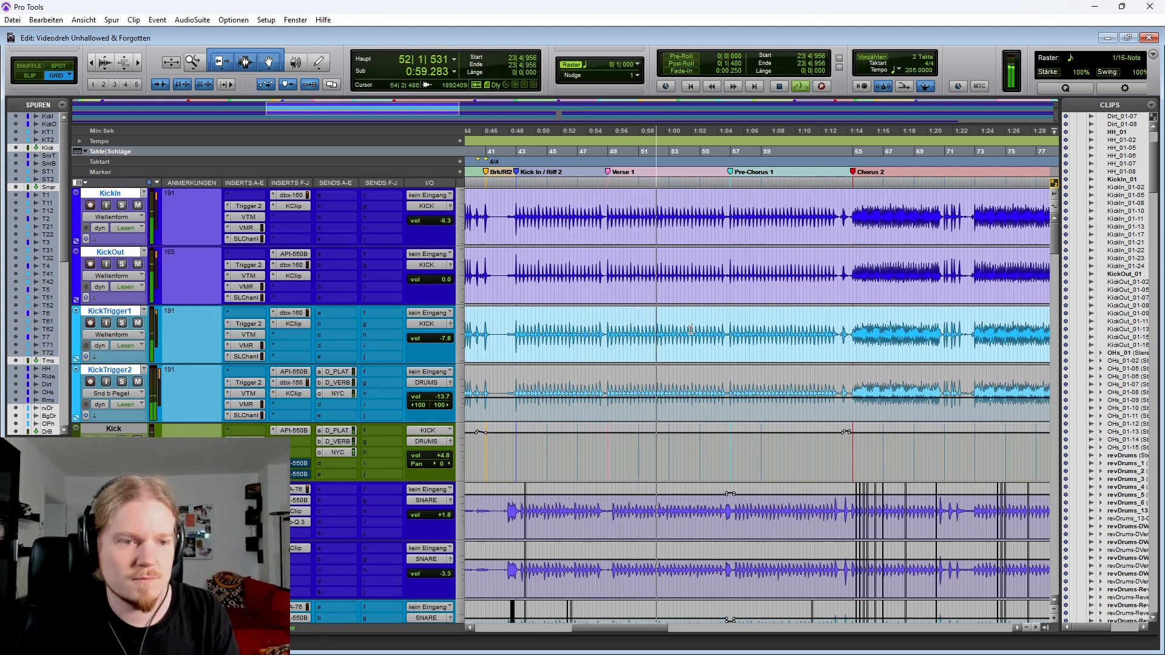
{"action": "key", "text": "ctrl+equal"}
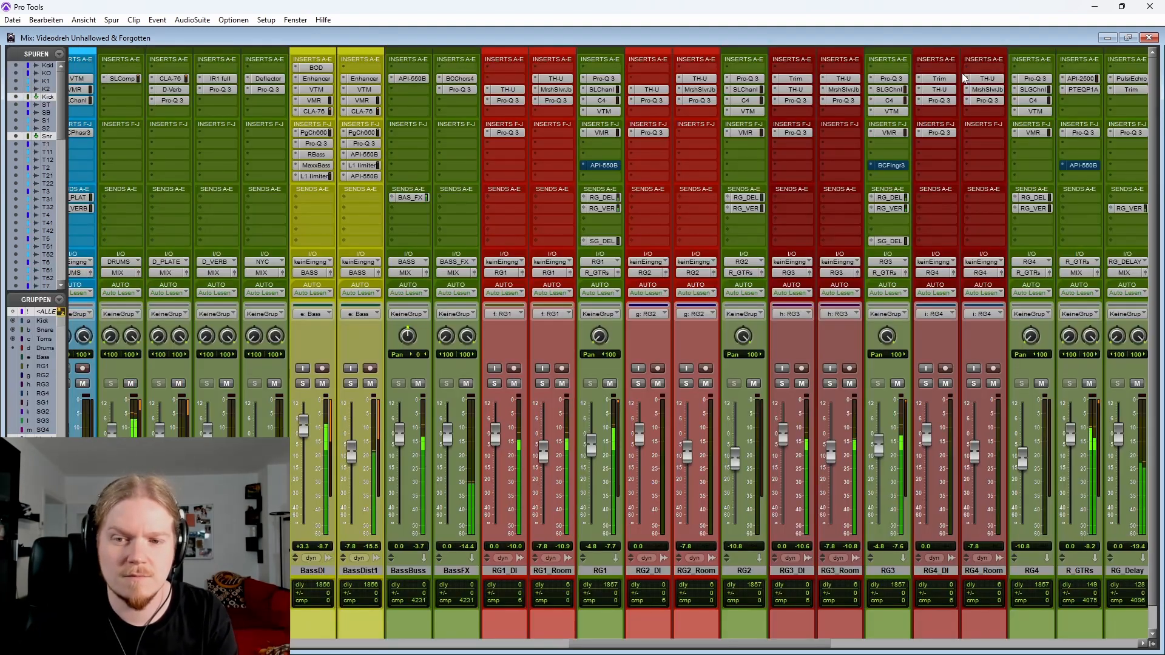
{"action": "scroll", "coordinate": [845, 351], "scroll_direction": "right", "scroll_amount": 5}
{"action": "scroll", "coordinate": [845, 351], "scroll_direction": "right", "scroll_amount": 8}
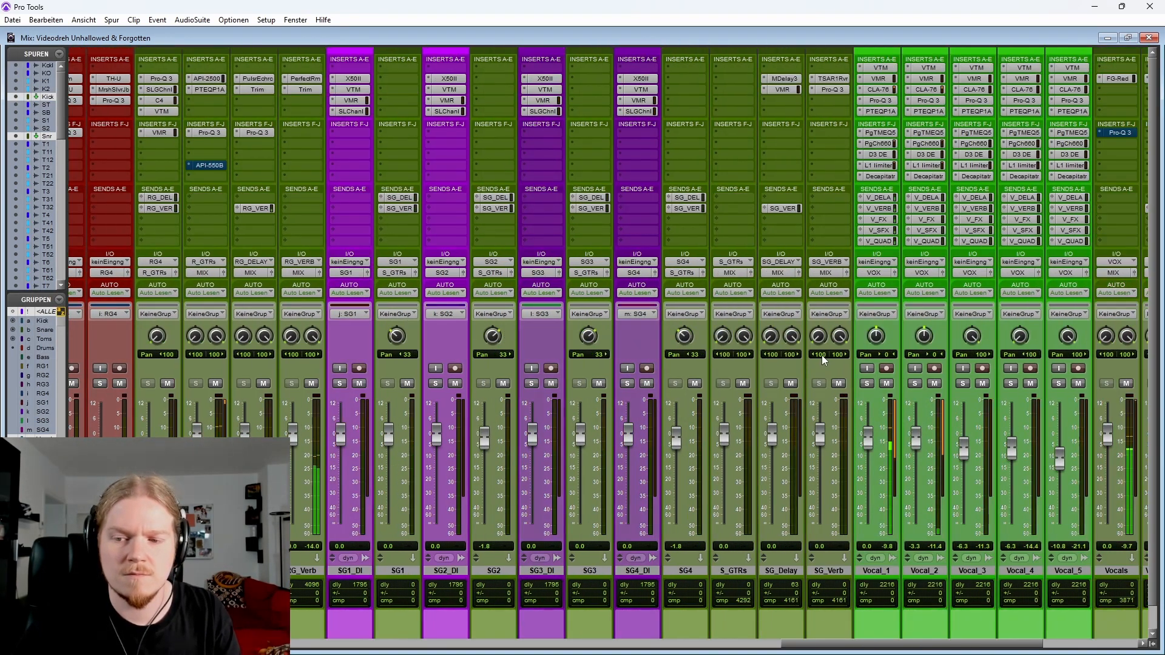
{"action": "key", "text": "ctrl+equal"}
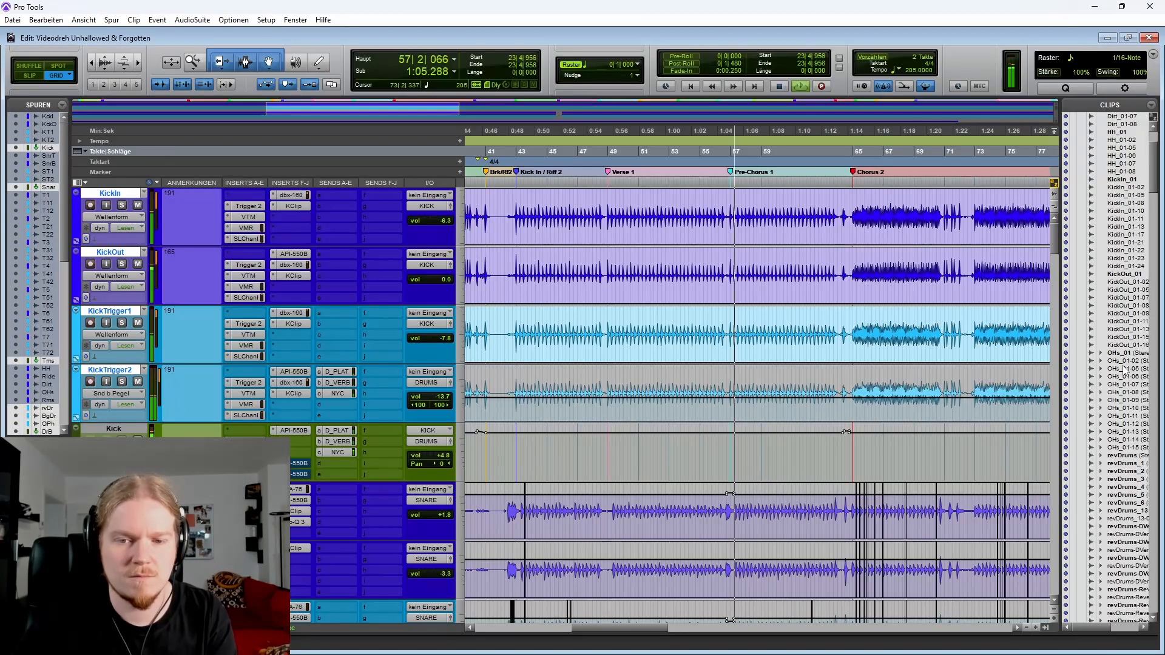
Zoom the timeline and place the playback cursor just before the Intro Drums marker
{"action": "key", "text": "space"}
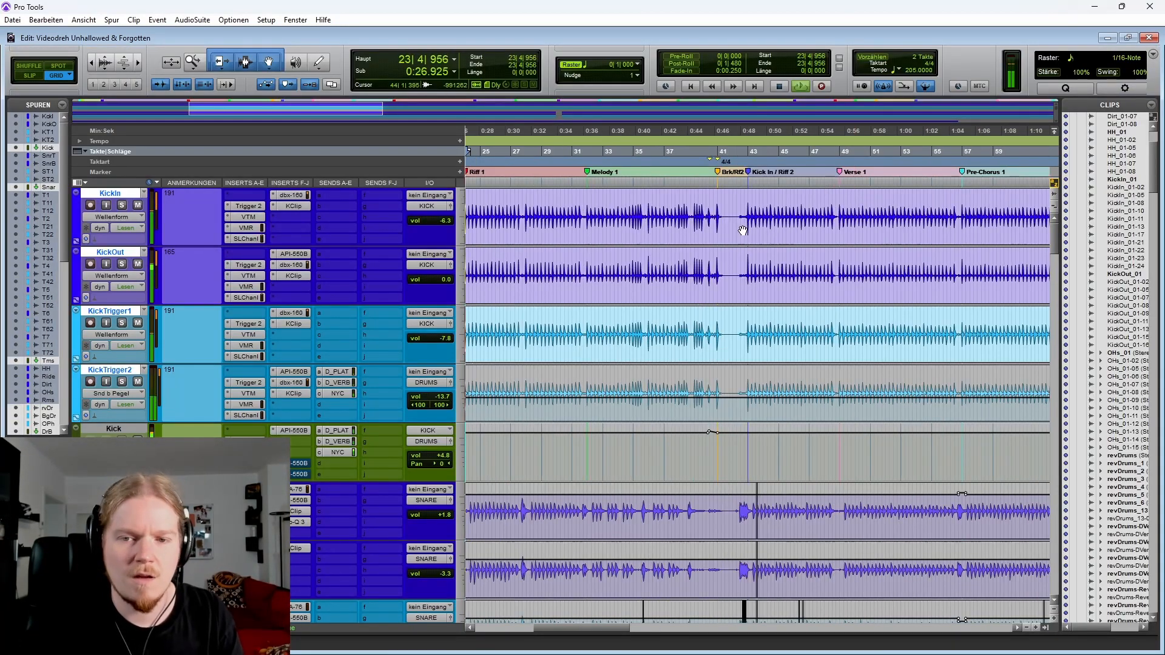
{"action": "scroll", "coordinate": [743, 231], "scroll_direction": "down", "scroll_amount": 2}
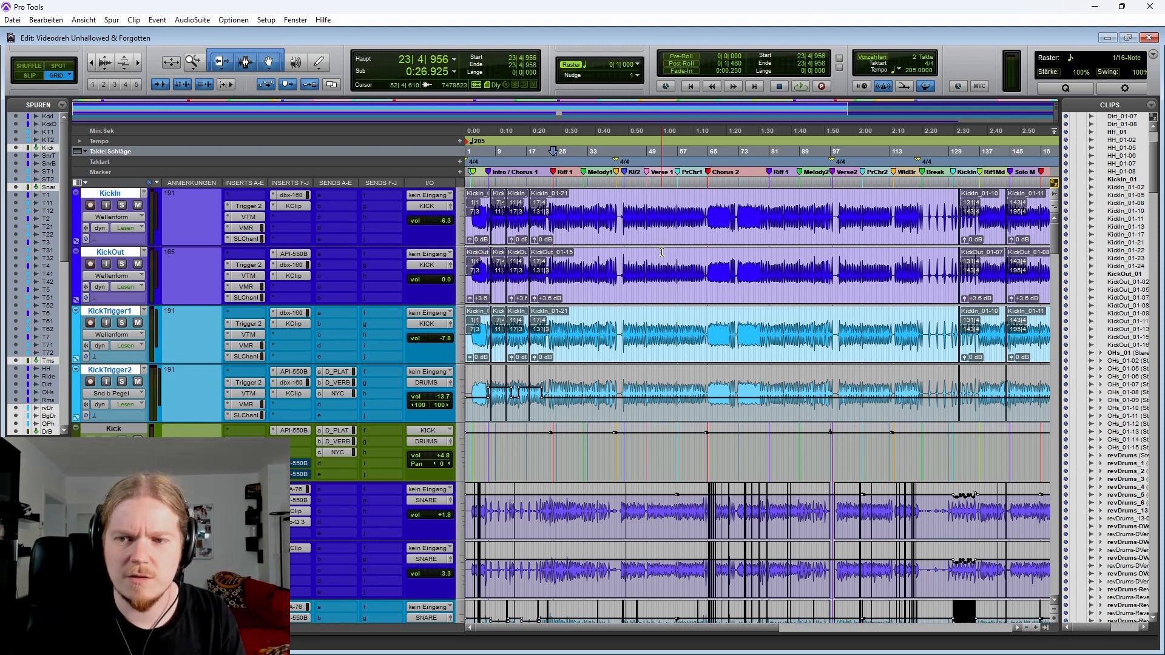
{"action": "scroll", "coordinate": [661, 252], "scroll_direction": "down", "scroll_amount": 1}
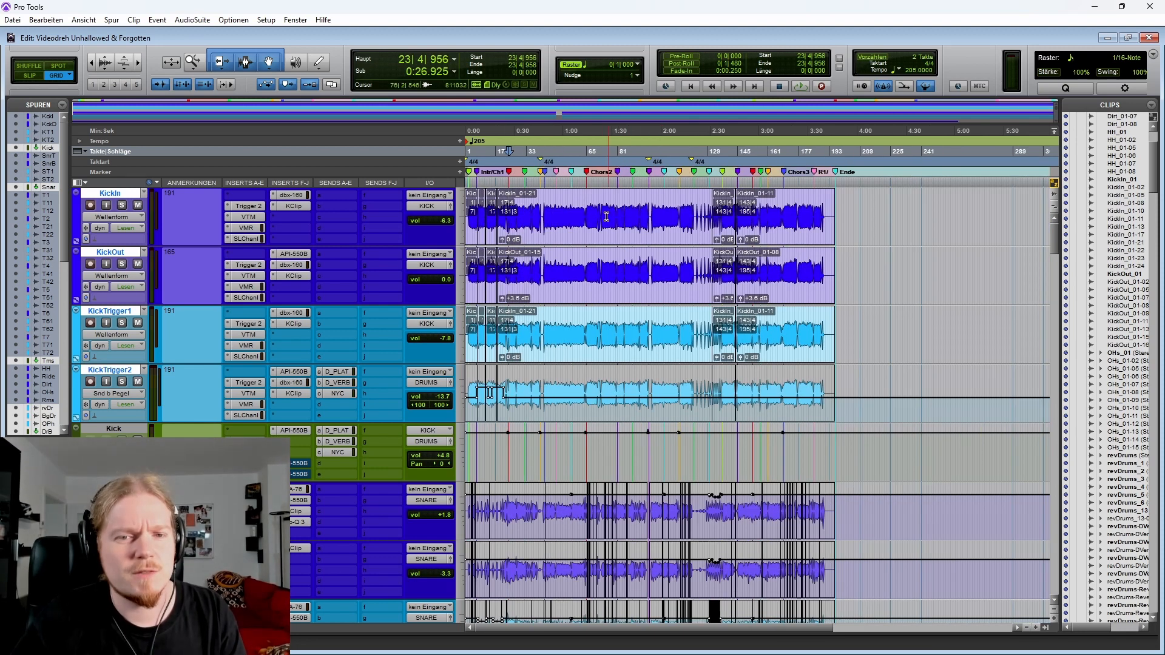
{"action": "scroll", "coordinate": [581, 224], "scroll_direction": "up", "scroll_amount": 3}
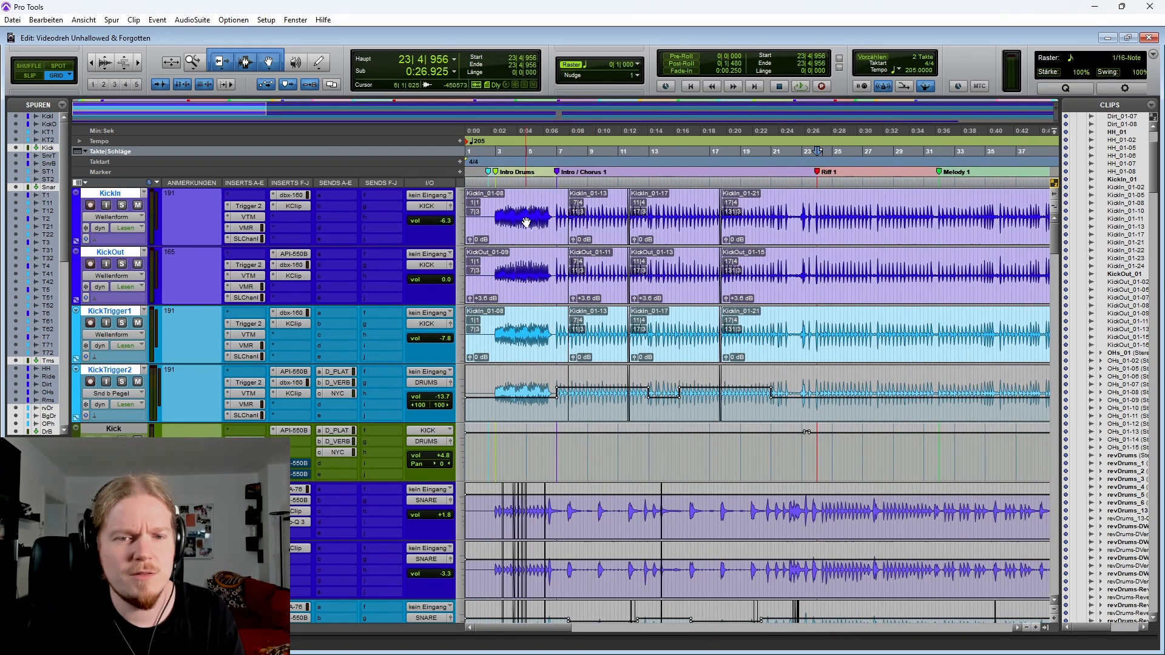
{"action": "left_click", "coordinate": [503, 206]}
{"action": "scroll", "coordinate": [503, 206], "scroll_direction": "up", "scroll_amount": 2}
{"action": "left_click", "coordinate": [558, 206]}
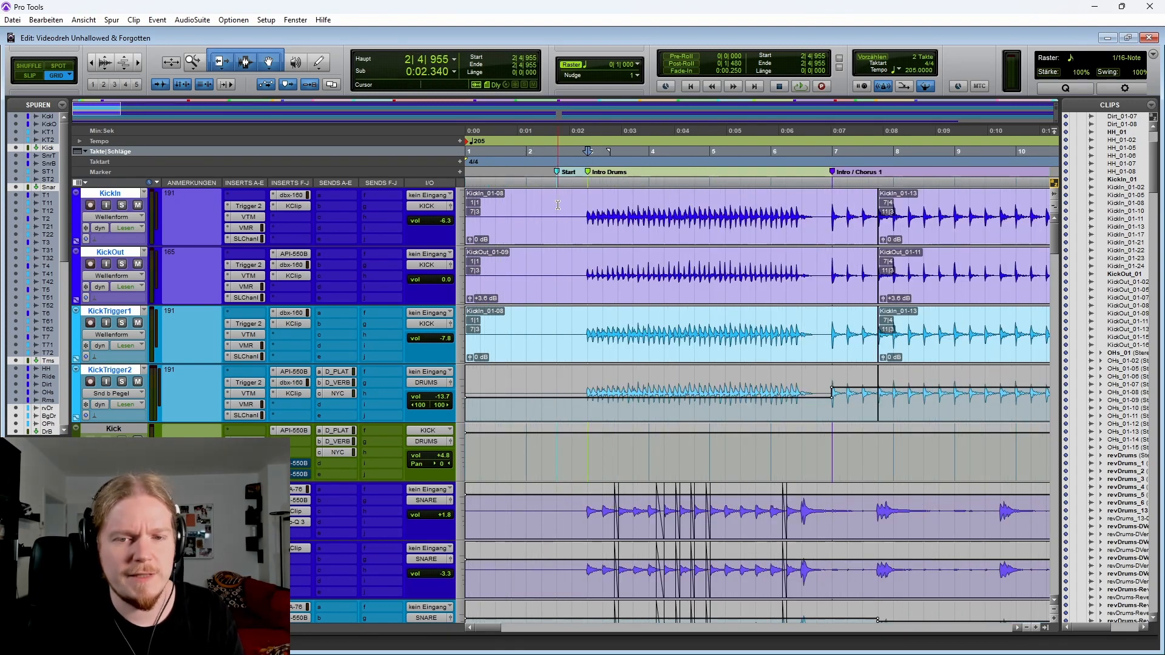
{"action": "scroll", "coordinate": [581, 204], "scroll_direction": "down", "scroll_amount": 2}
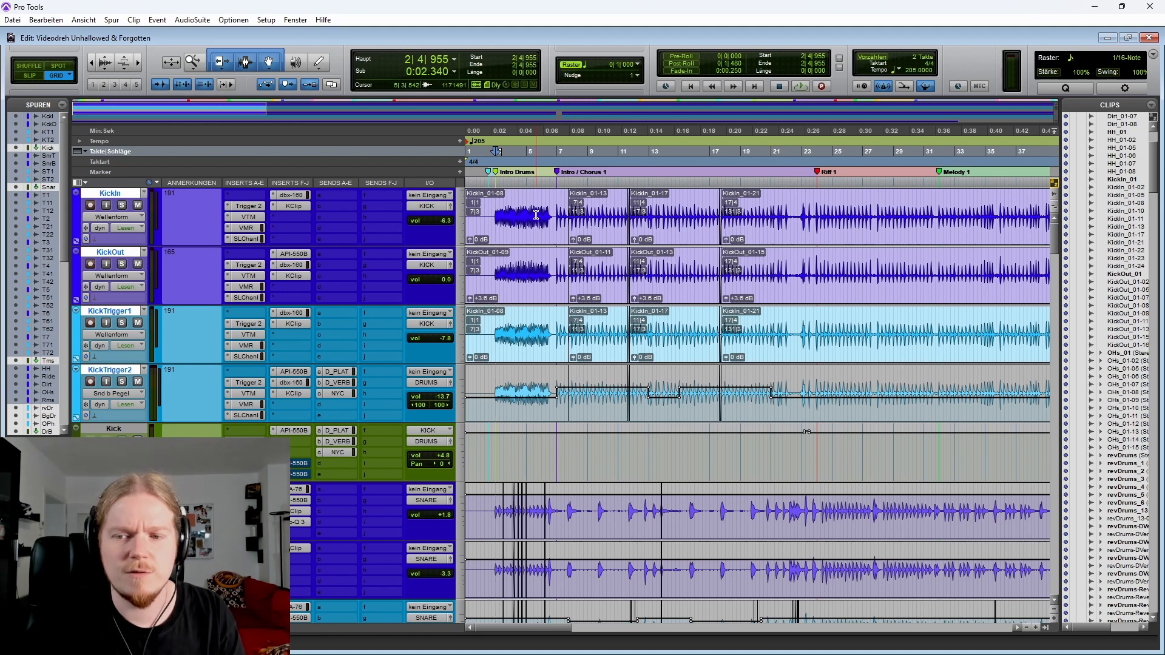
{"action": "scroll", "coordinate": [534, 224], "scroll_direction": "up", "scroll_amount": 1}
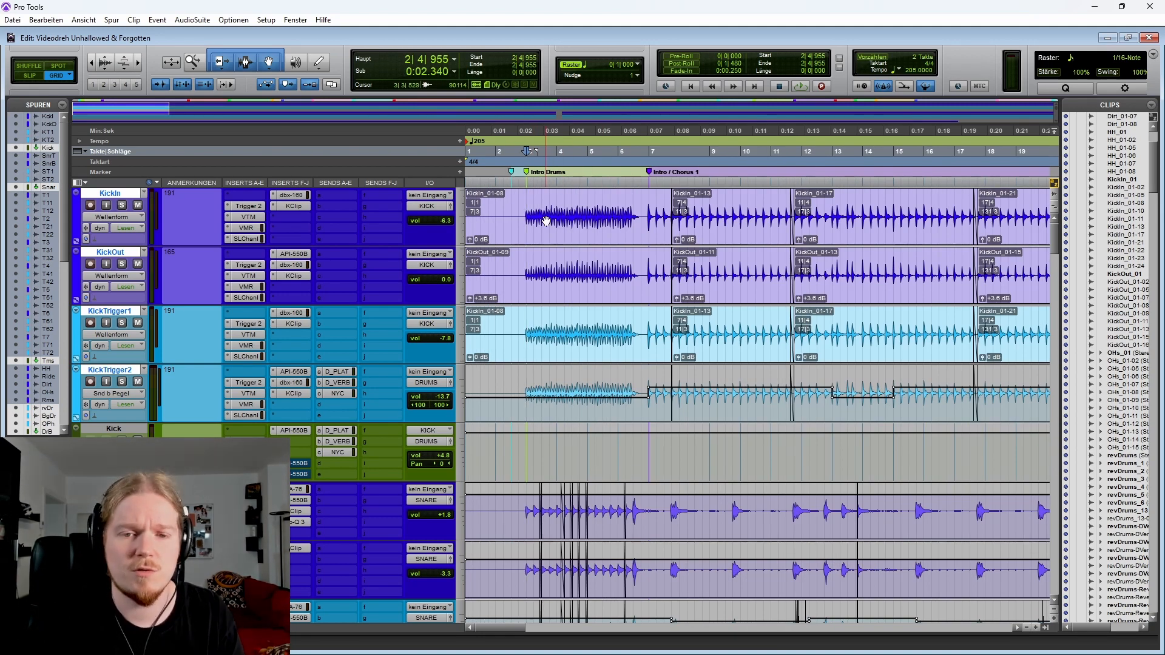
{"action": "scroll", "coordinate": [776, 323], "scroll_direction": "up", "scroll_amount": 1}
Play back the drum intro while following the kick tracks' waveforms
{"action": "key", "text": "space"}
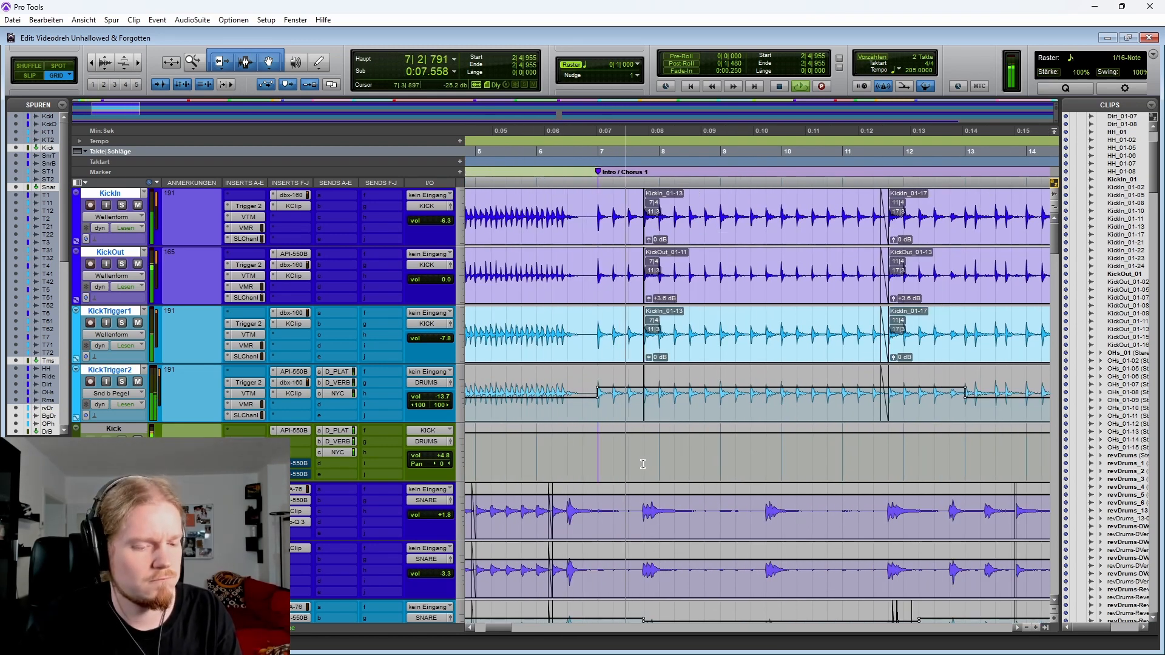
{"action": "scroll", "coordinate": [639, 464], "scroll_direction": "right", "scroll_amount": 3}
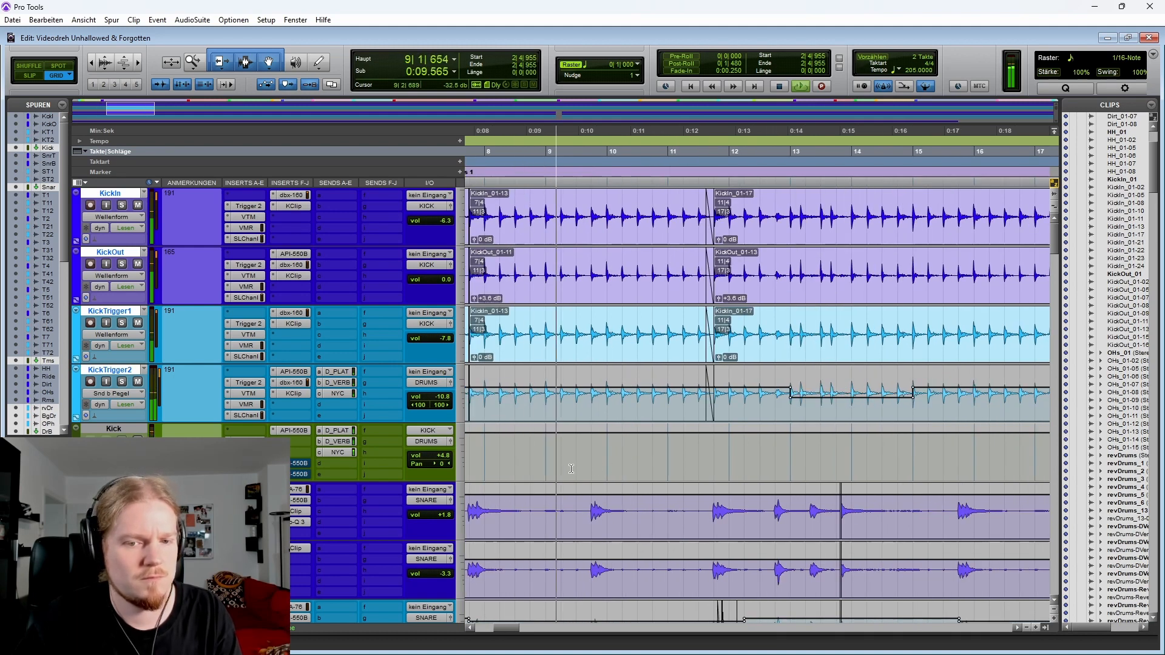
{"action": "key", "text": "r"}
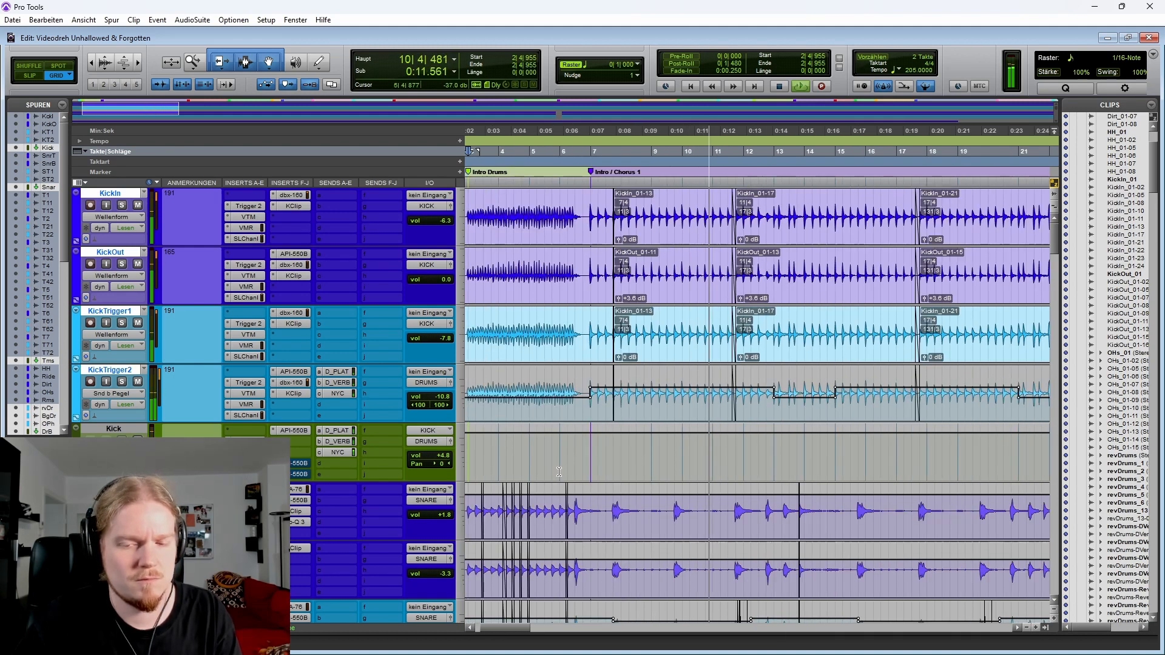
{"action": "key", "text": "space"}
{"action": "scroll", "coordinate": [546, 435], "scroll_direction": "right", "scroll_amount": 2}
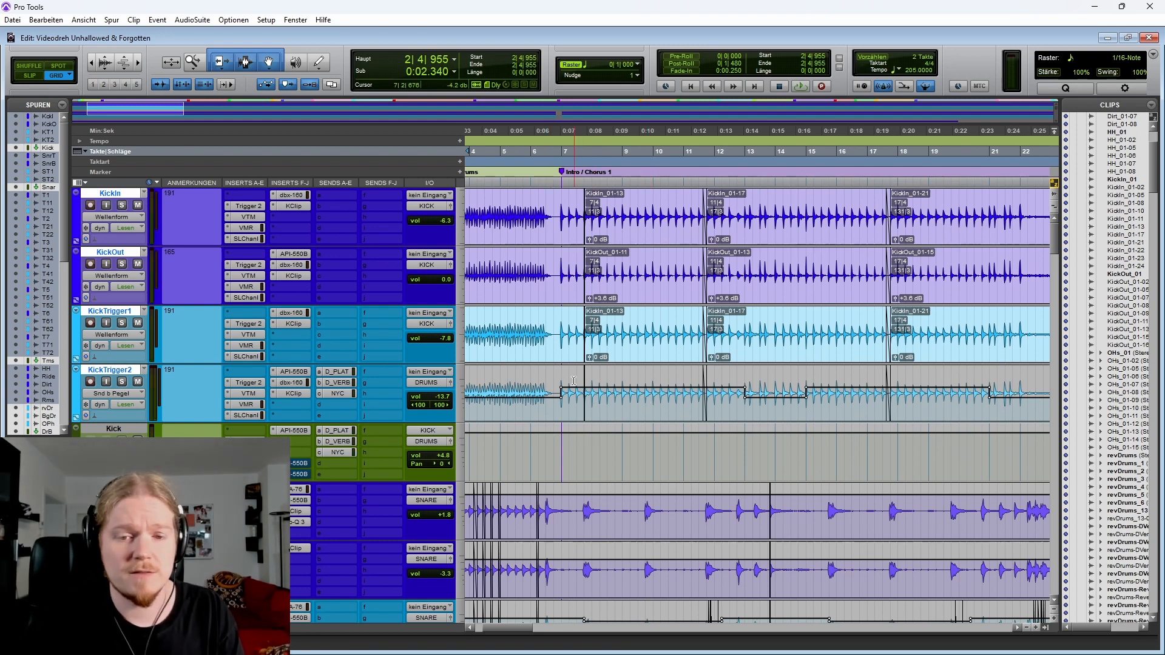
{"action": "key", "text": "r"}
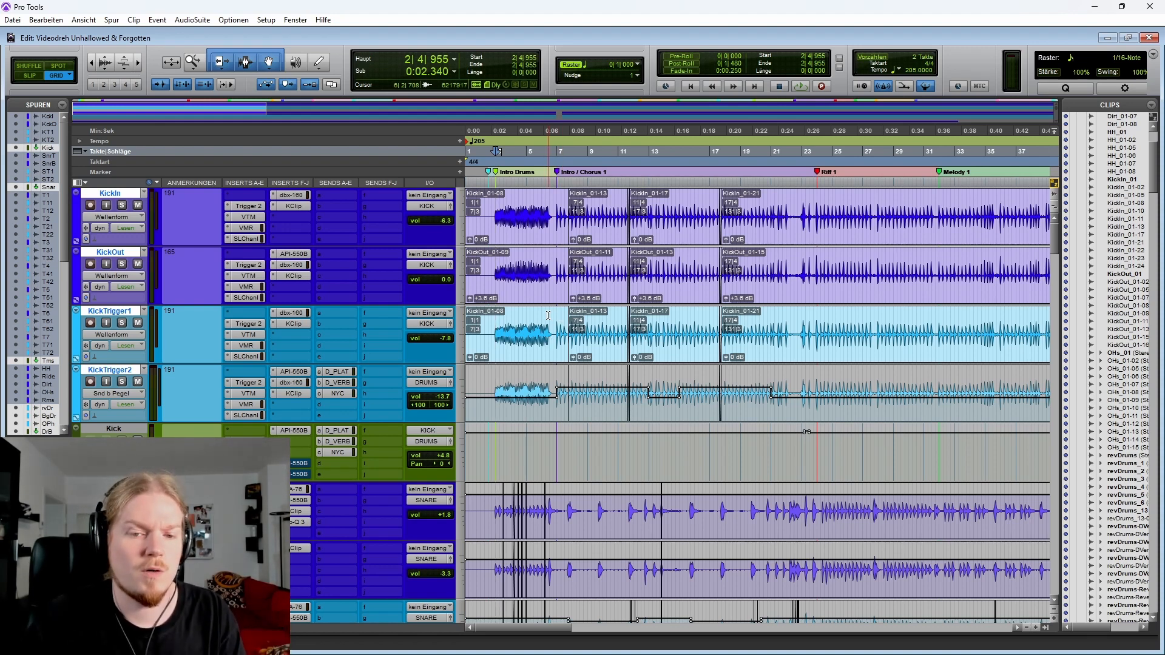
Play back the intro again, zooming in around the KickTrigger clips near the Intro / Chorus 1 marker
{"action": "left_click", "coordinate": [548, 316]}
{"action": "key", "text": "t"}
{"action": "key", "text": "t"}
{"action": "key", "text": "Tab"}
{"action": "key", "text": "r"}
{"action": "scroll", "coordinate": [607, 327], "scroll_direction": "right", "scroll_amount": 3}
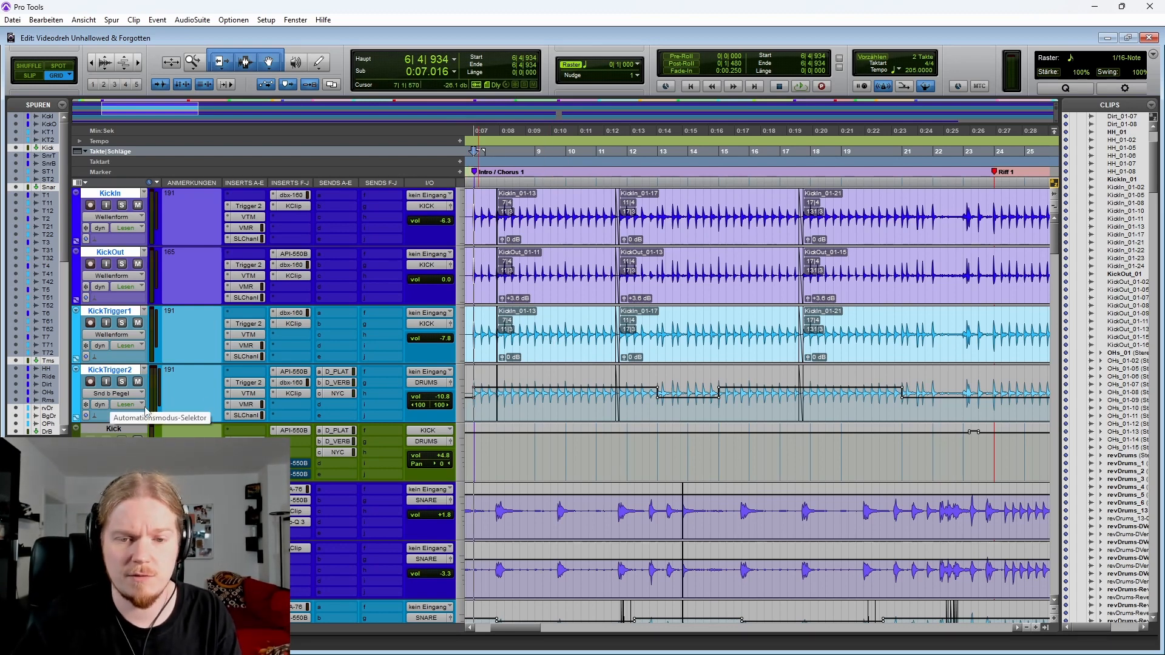
{"action": "key", "text": "r"}
{"action": "key", "text": "r"}
{"action": "key", "text": "r"}
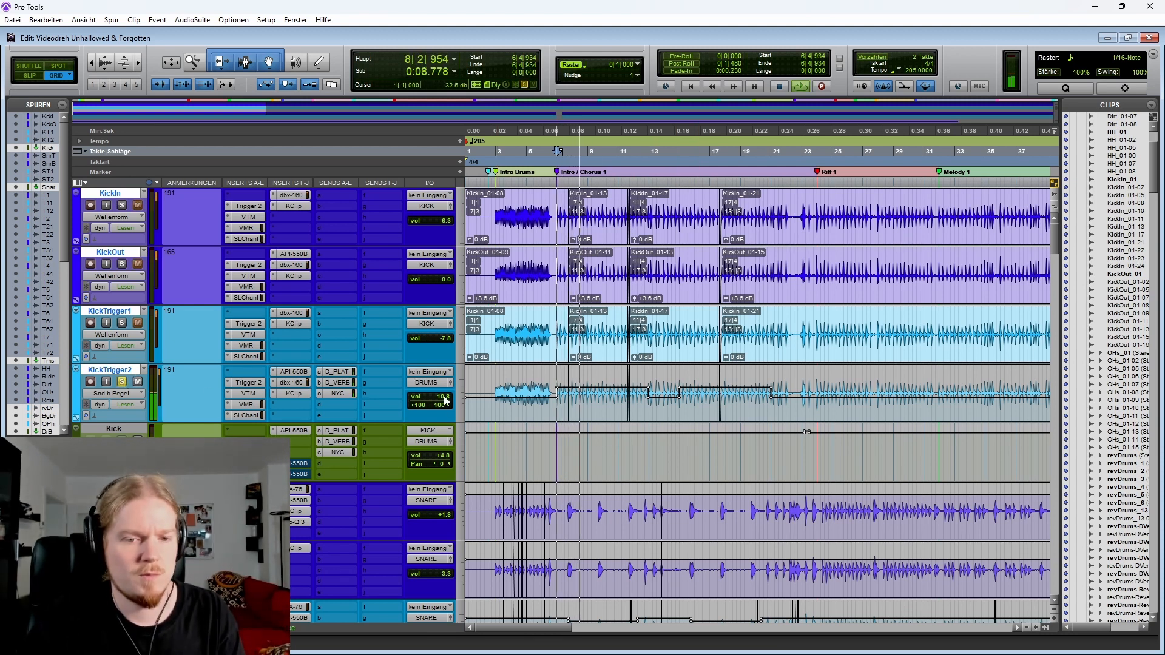
{"action": "left_click_drag", "start_coordinate": [432, 398], "coordinate": [450, 383]}
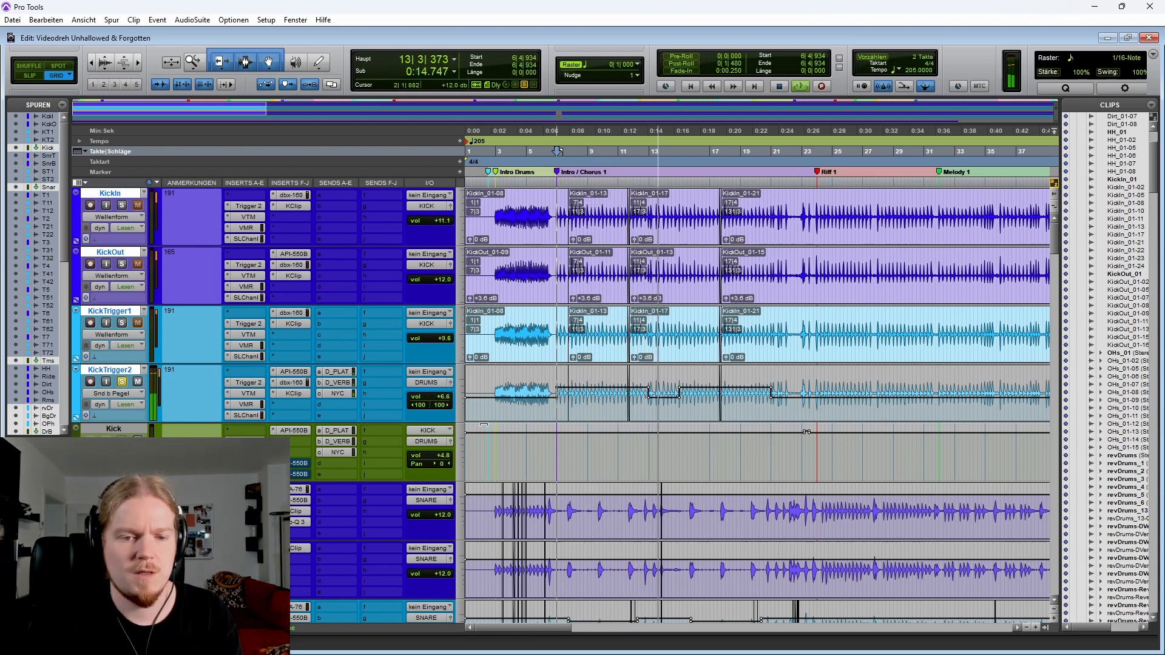
{"action": "key", "text": "space"}
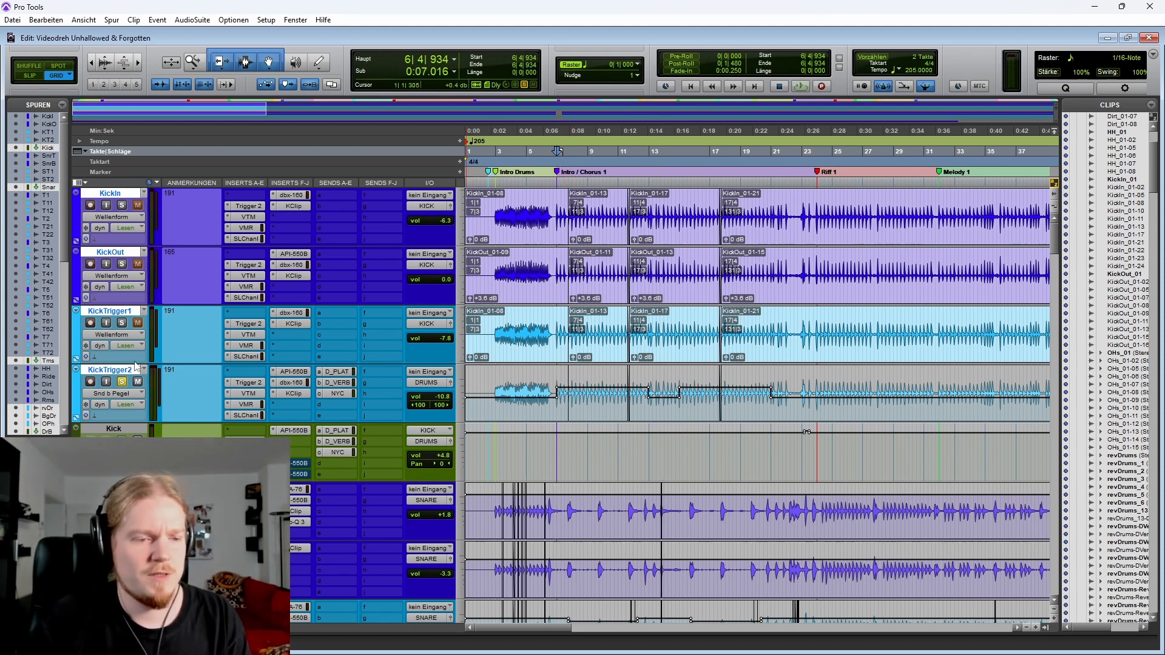
Solo the KickOut track and place the cursor at the start of the Intro Drums section
{"action": "left_click", "coordinate": [121, 265]}
{"action": "left_click", "coordinate": [551, 257]}
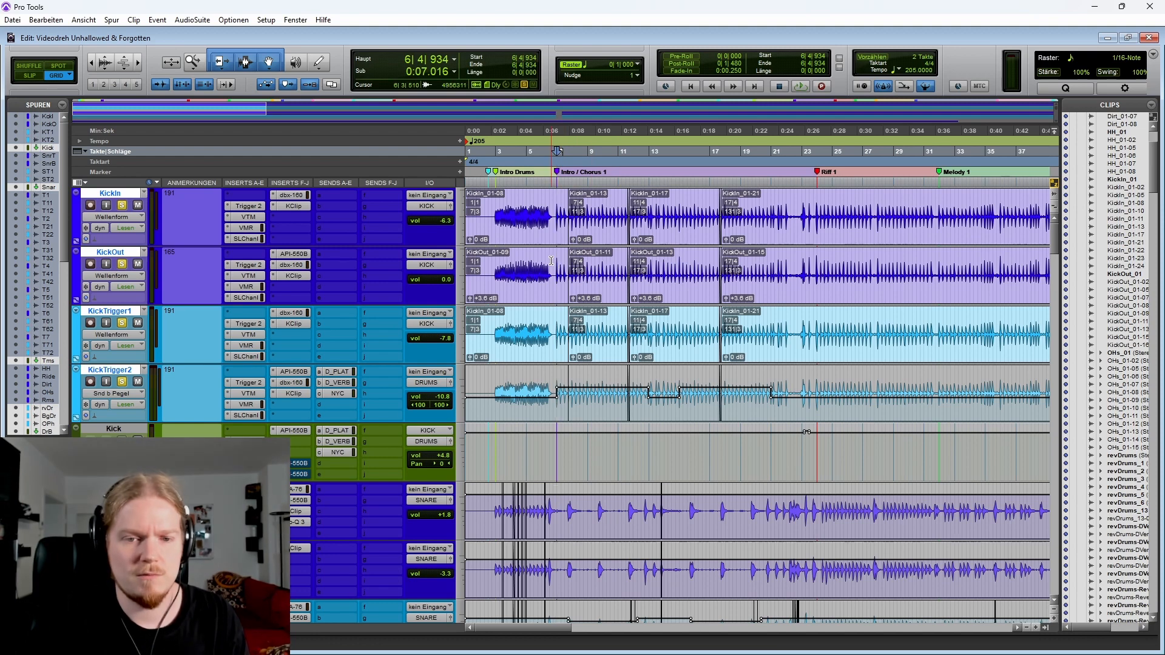
{"action": "left_click", "coordinate": [491, 261]}
{"action": "key", "text": "Tab"}
{"action": "key", "text": "t"}
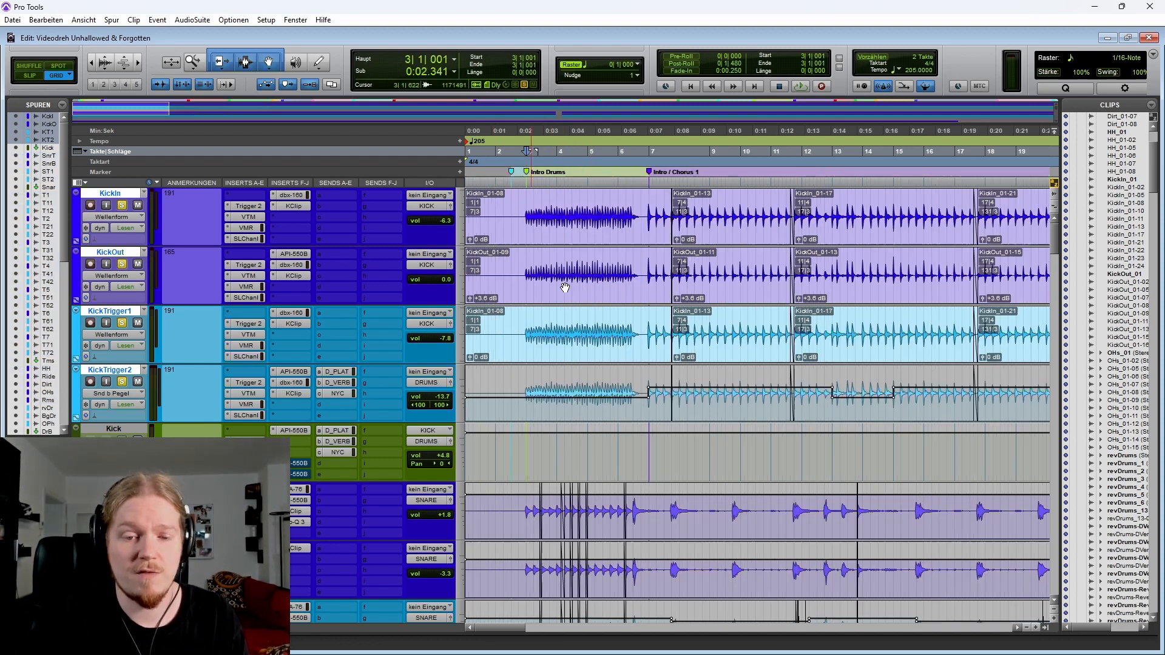
Play back the soloed kick tracks through the intro and mark a range on the KickTrigger2 track
{"action": "scroll", "coordinate": [789, 364], "scroll_direction": "right", "scroll_amount": 3}
{"action": "scroll", "coordinate": [728, 400], "scroll_direction": "left", "scroll_amount": 3}
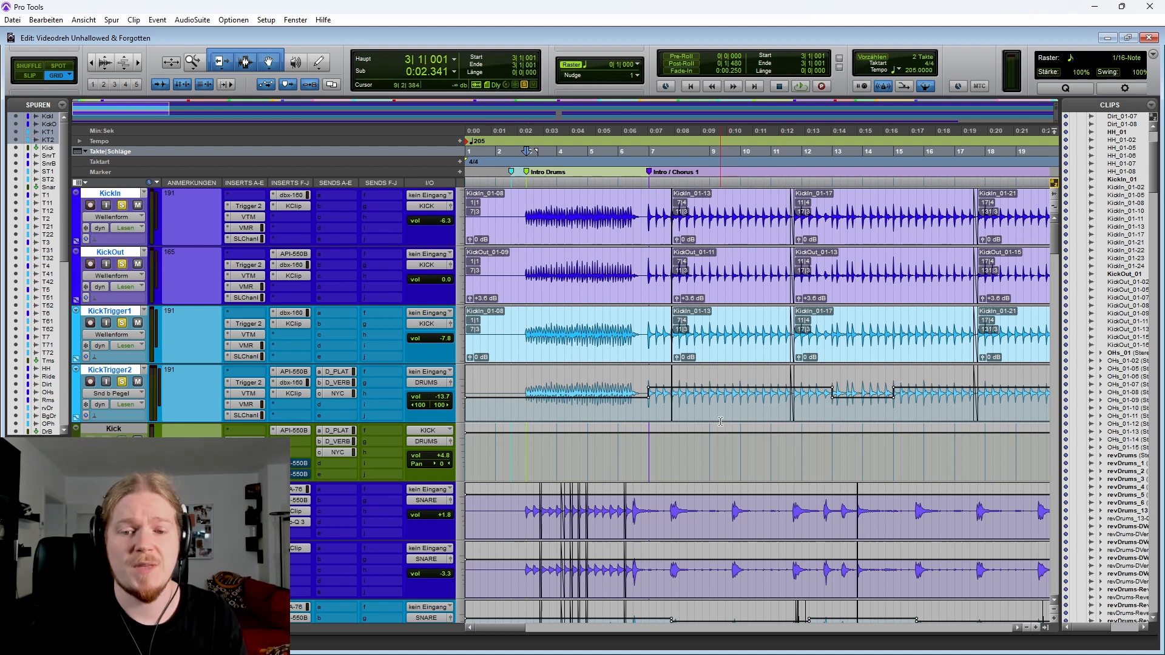
{"action": "key", "text": "space"}
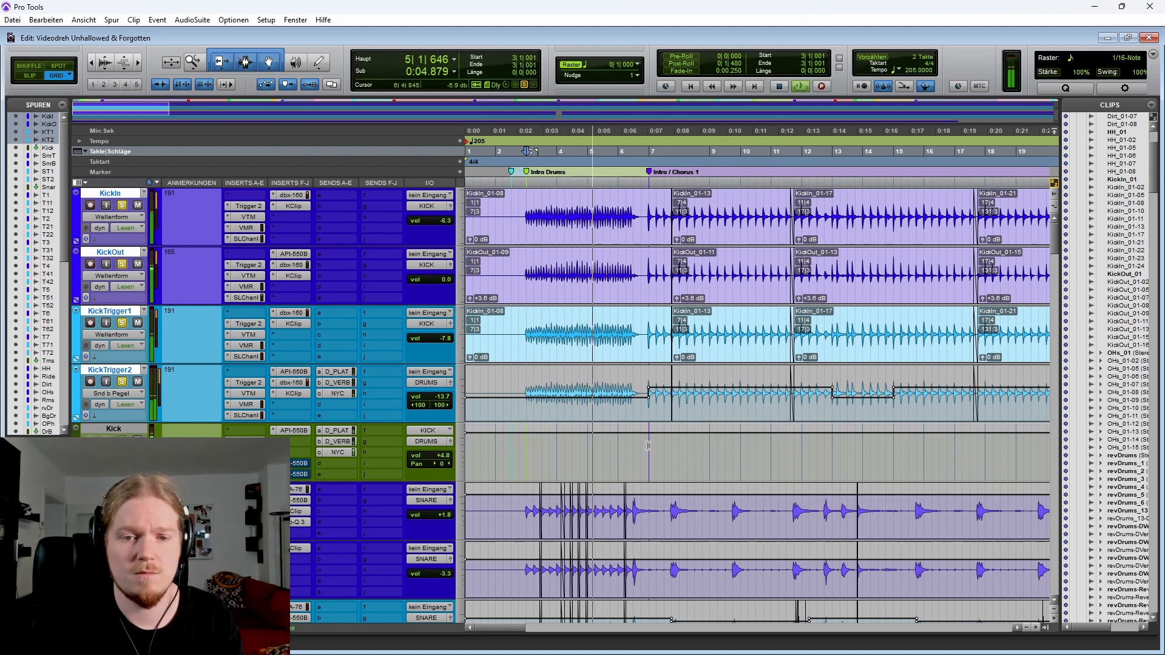
{"action": "scroll", "coordinate": [640, 447], "scroll_direction": "right", "scroll_amount": 2}
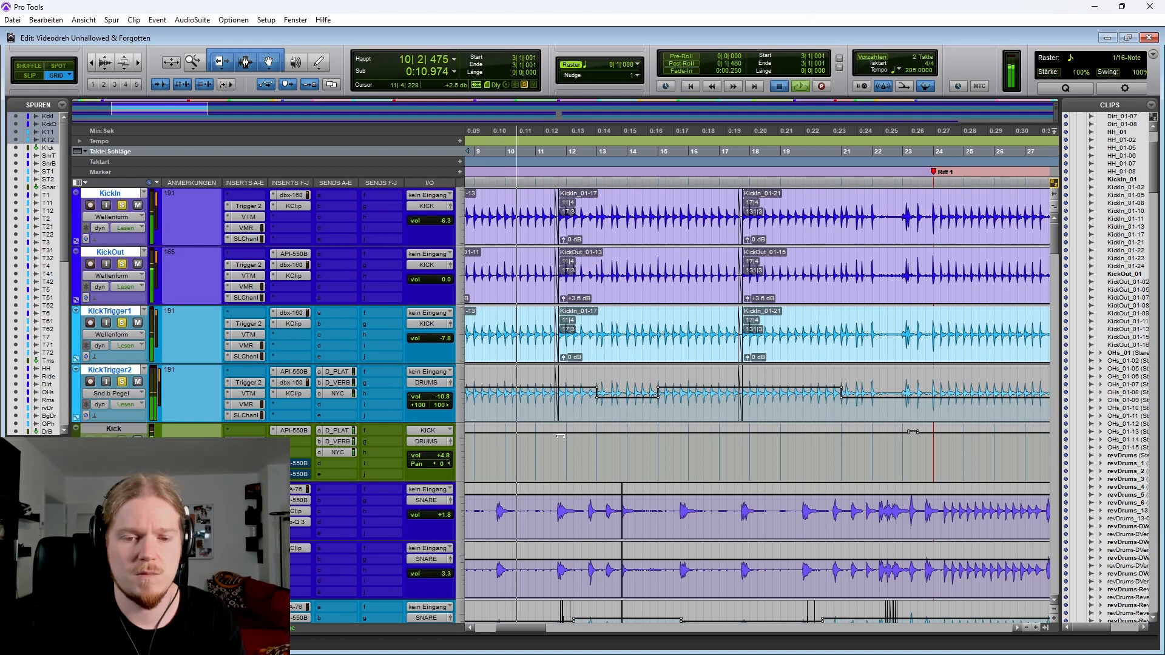
{"action": "key", "text": "space"}
{"action": "key", "text": "ctrl+bracketleft"}
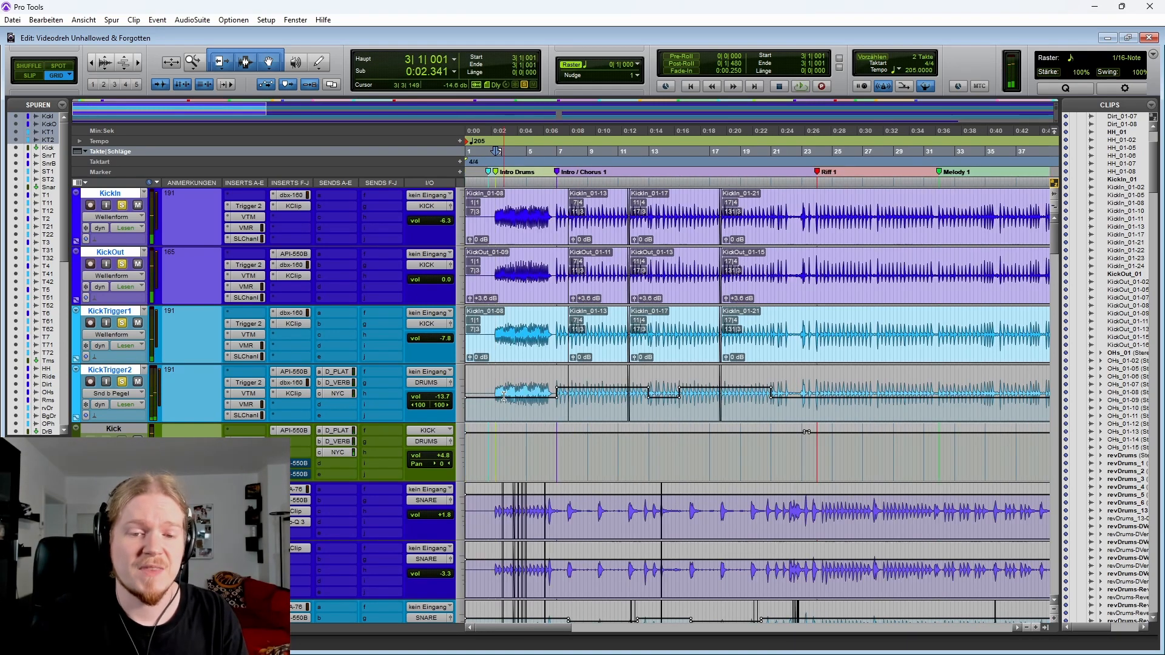
{"action": "left_click_drag", "start_coordinate": [504, 397], "coordinate": [534, 390]}
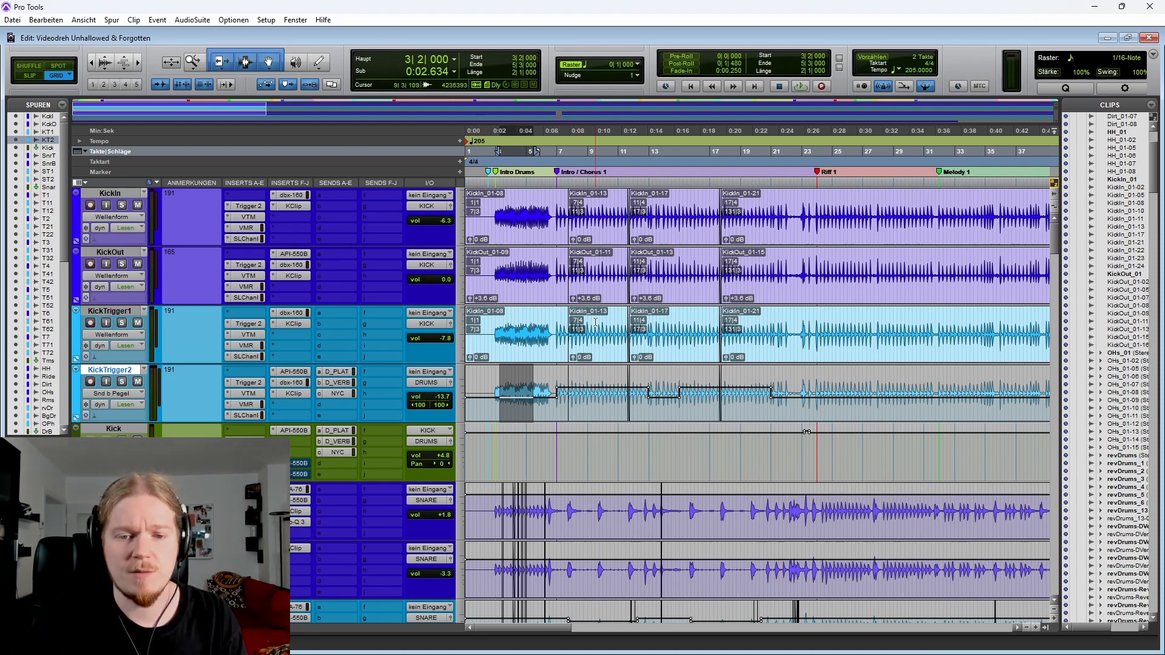
Scroll down through the tom and cymbal tracks to the HH, Ride, Dirt and OHs tracks
{"action": "scroll", "coordinate": [595, 322], "scroll_direction": "down", "scroll_amount": 15}
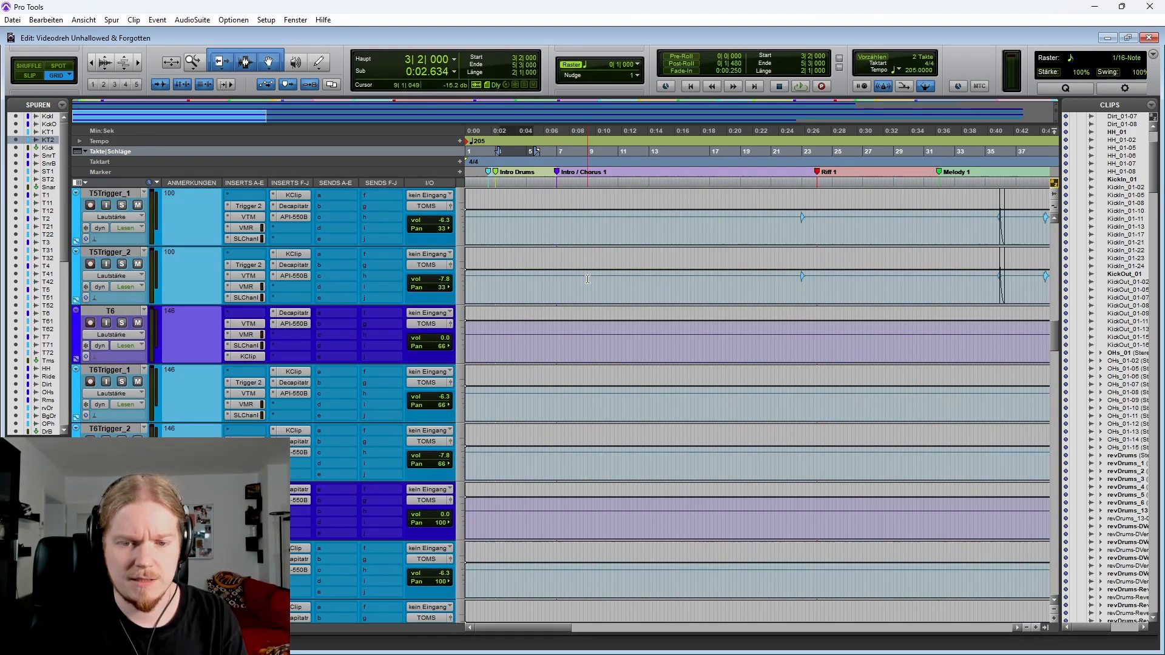
{"action": "scroll", "coordinate": [587, 280], "scroll_direction": "down", "scroll_amount": 10}
{"action": "scroll", "coordinate": [581, 299], "scroll_direction": "down", "scroll_amount": 2}
{"action": "left_click", "coordinate": [584, 329]}
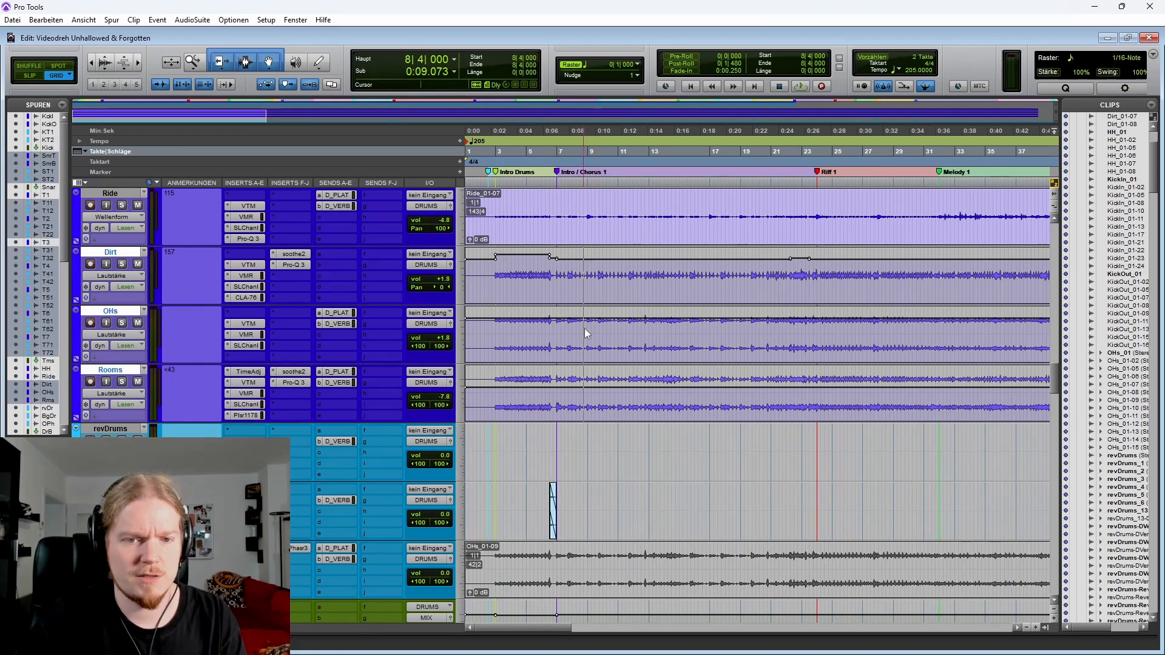
{"action": "key", "text": "ctrl+bracketleft"}
{"action": "scroll", "coordinate": [566, 347], "scroll_direction": "up", "scroll_amount": 2}
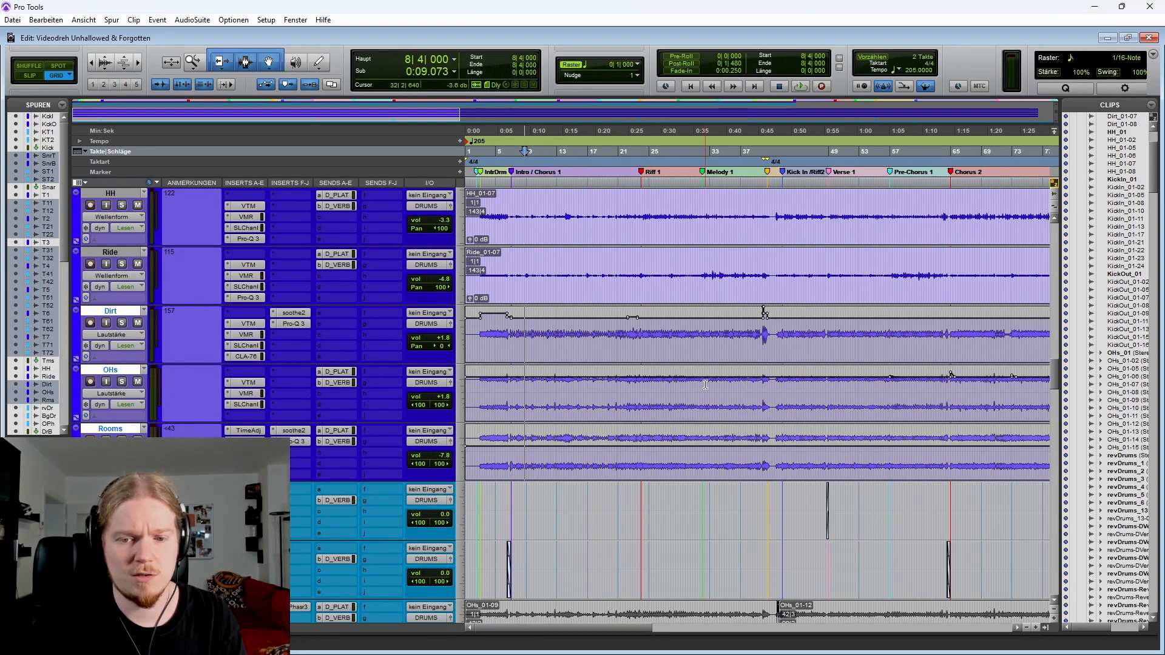
{"action": "key", "text": "ctrl+bracketright"}
{"action": "key", "text": "ctrl+bracketright"}
Place the cursor at the Dirt track's first transient and solo the Dirt track
{"action": "left_click", "coordinate": [516, 338]}
{"action": "key", "text": "Tab"}
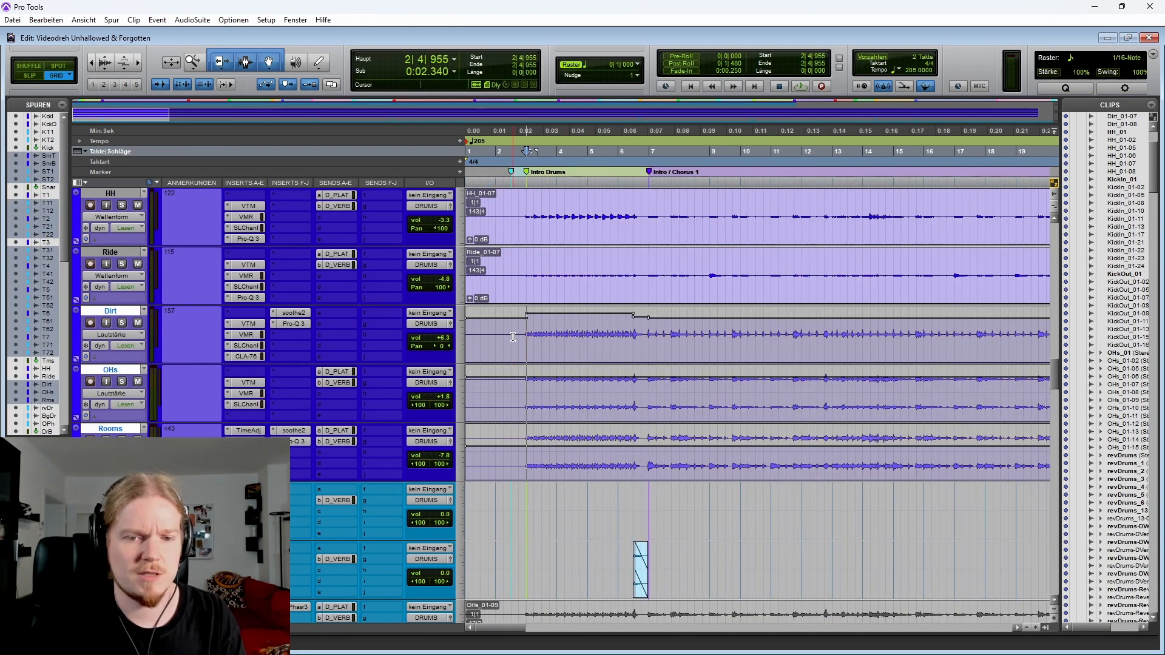
{"action": "left_click", "coordinate": [122, 324]}
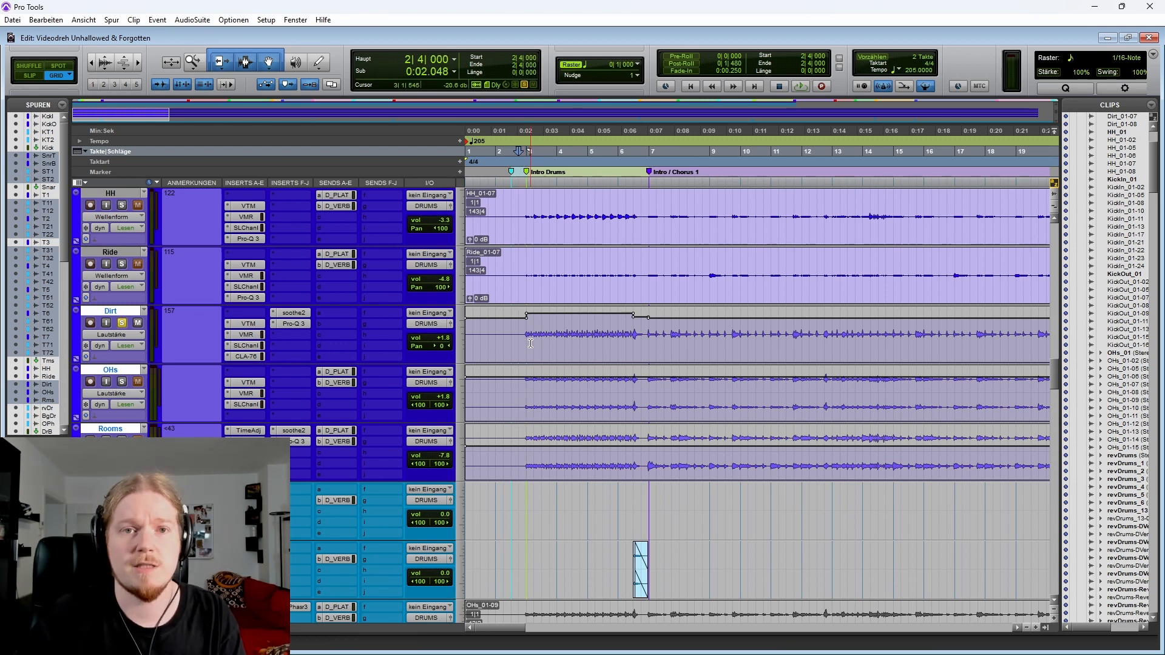
Play back the soloed Dirt track through the drum intro
{"action": "key", "text": "space"}
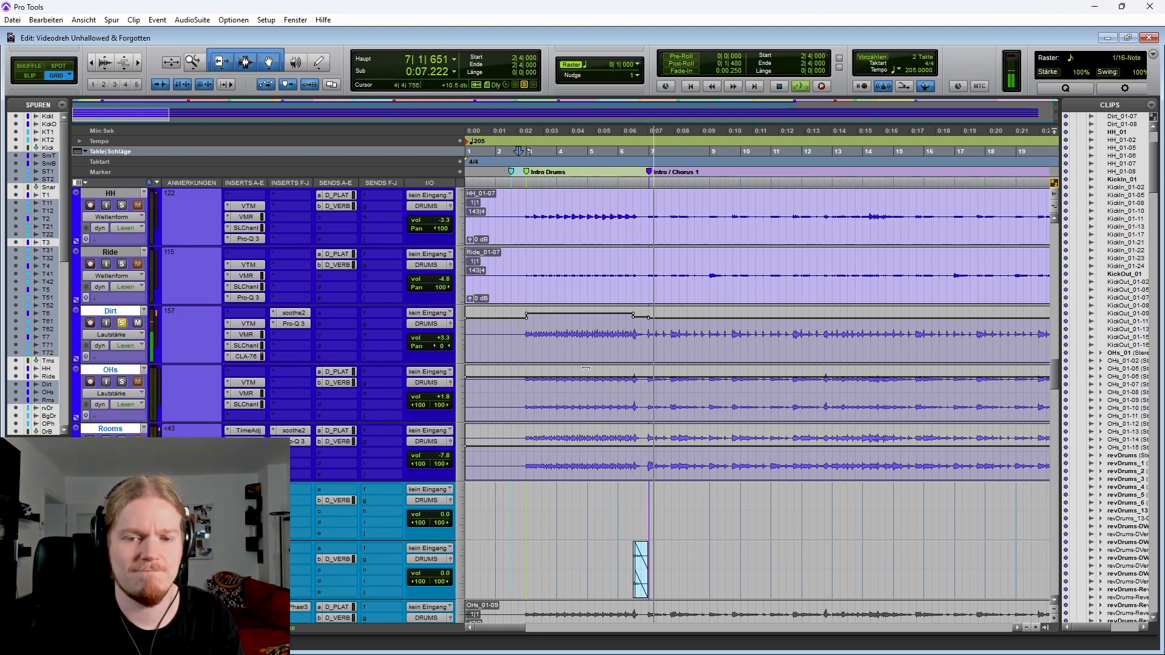
{"action": "key", "text": "space"}
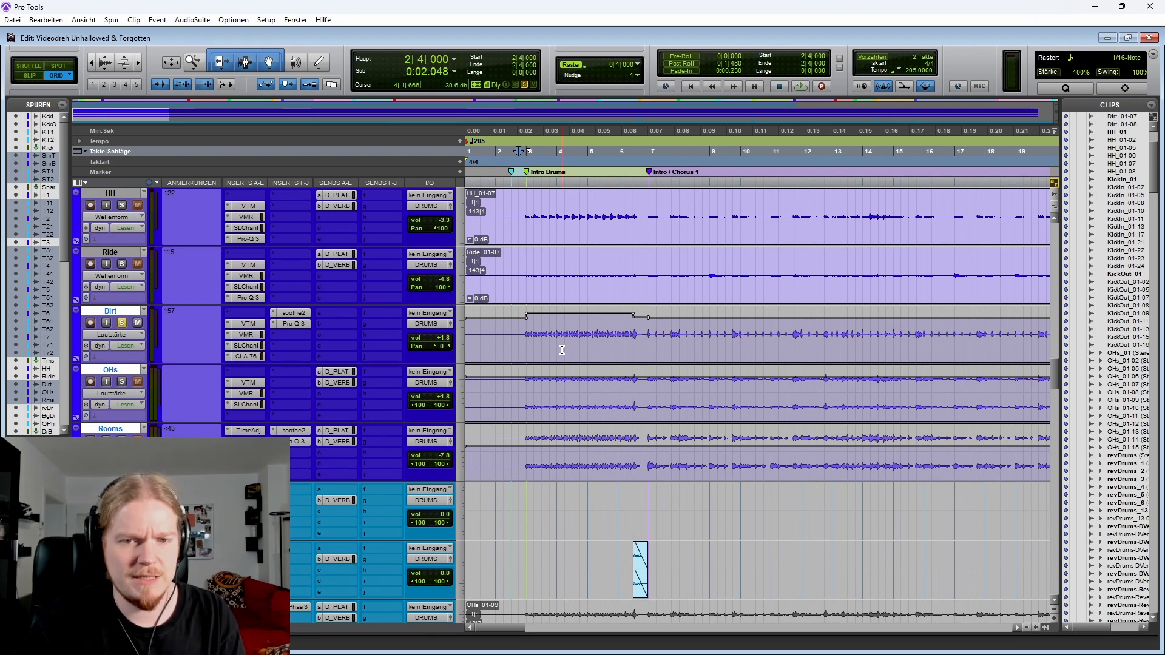
{"action": "scroll", "coordinate": [562, 350], "scroll_direction": "up", "scroll_amount": 10}
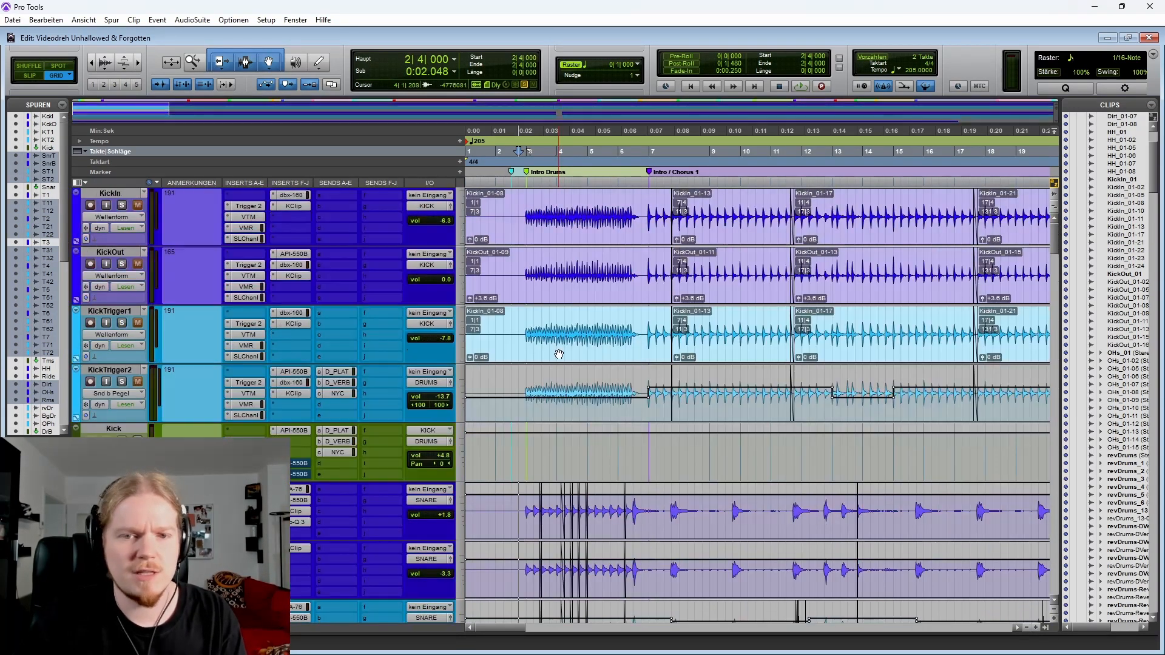
Solo the KickIn track and play back the intro from its first kick hit
{"action": "left_click", "coordinate": [122, 205]}
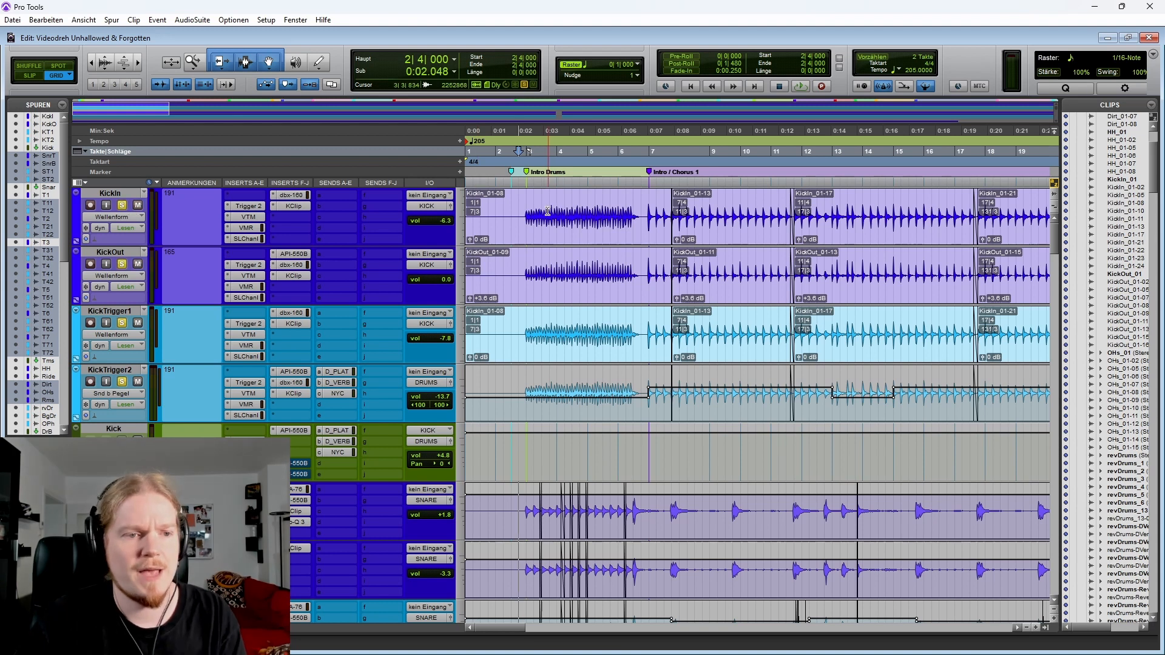
{"action": "left_click", "coordinate": [519, 202]}
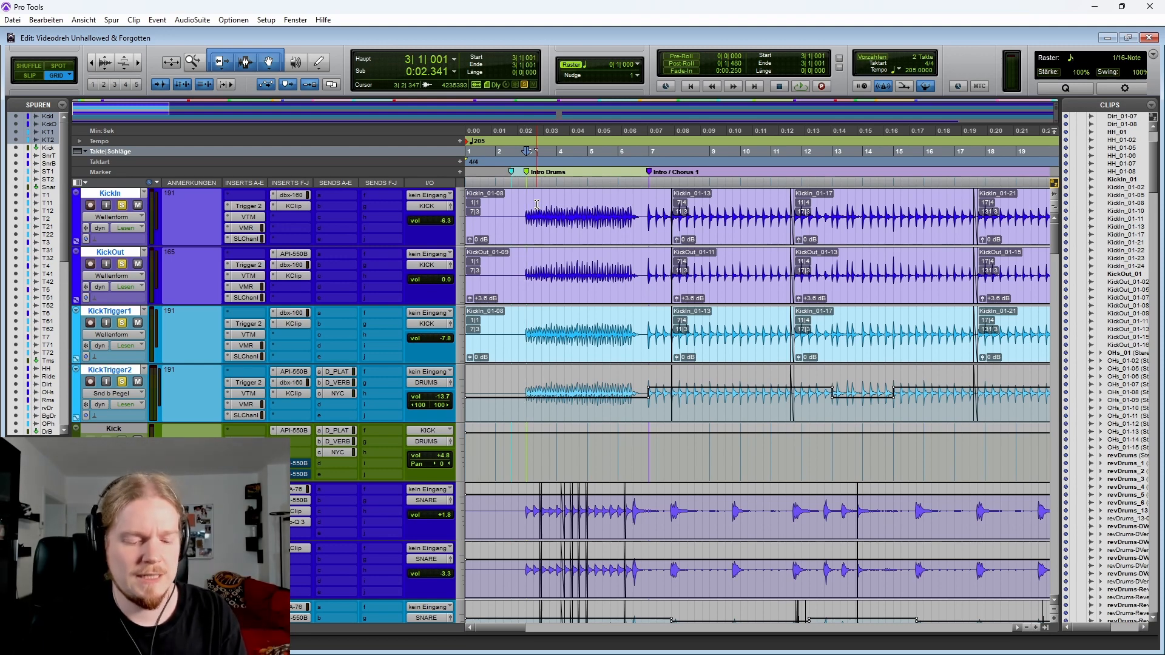
{"action": "key", "text": "space"}
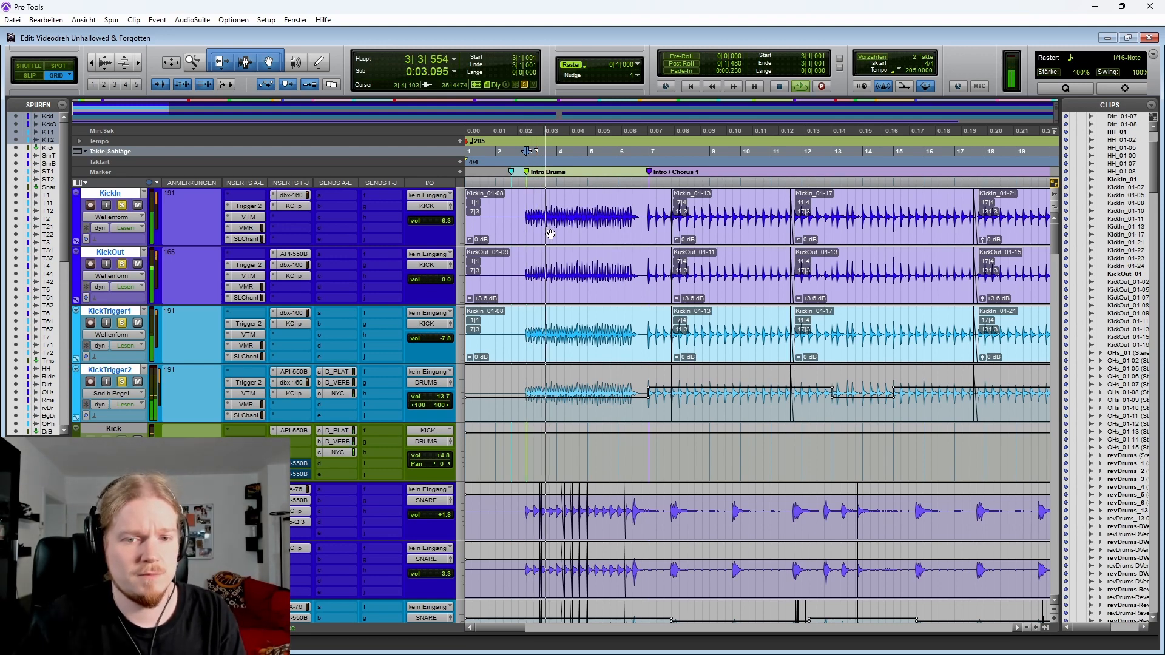
{"action": "key", "text": "space"}
Play back the soloed tracks through the intro twice with the cymbal and Dirt tracks in view
{"action": "scroll", "coordinate": [125, 418], "scroll_direction": "down", "scroll_amount": 20}
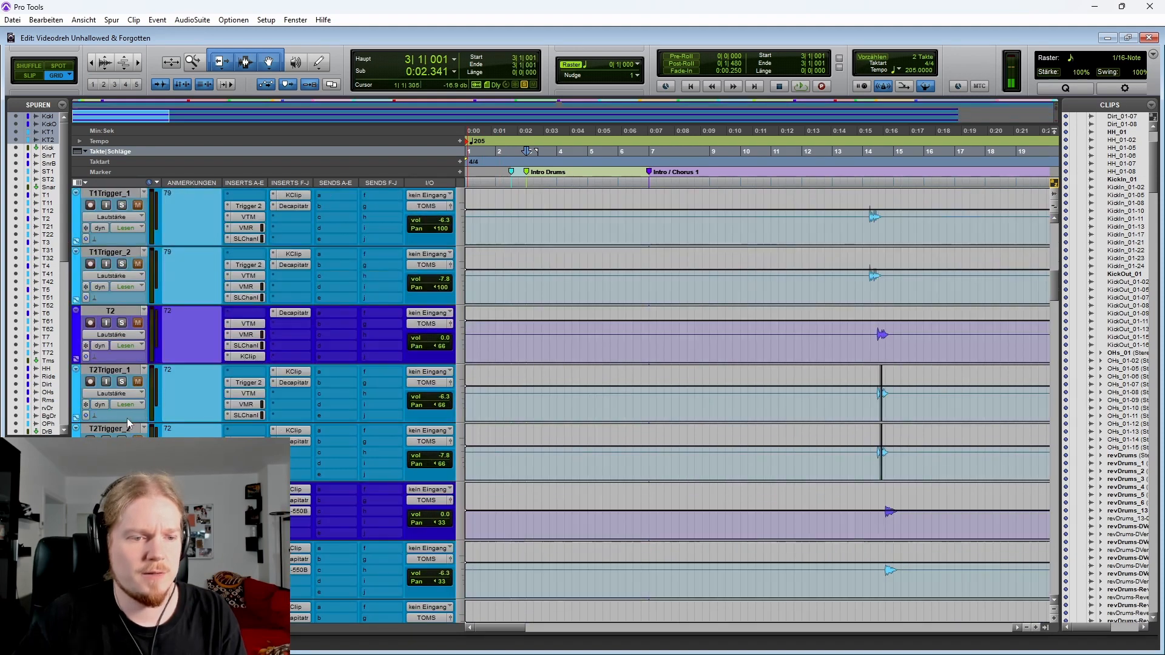
{"action": "scroll", "coordinate": [122, 416], "scroll_direction": "down", "scroll_amount": 15}
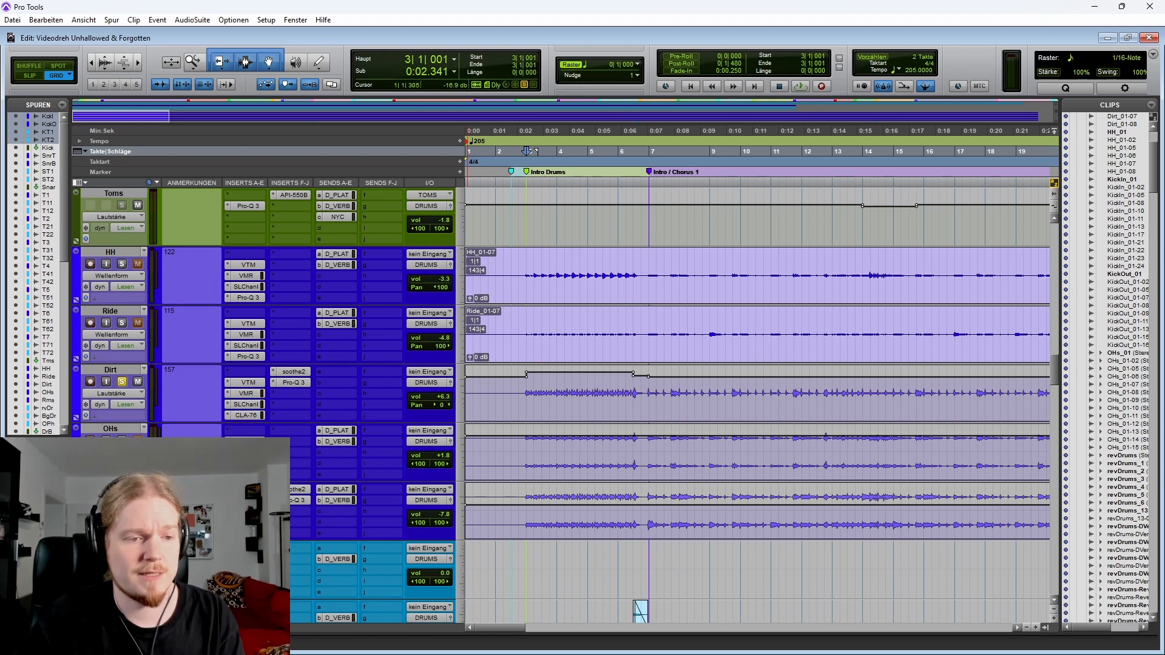
{"action": "key", "text": "space"}
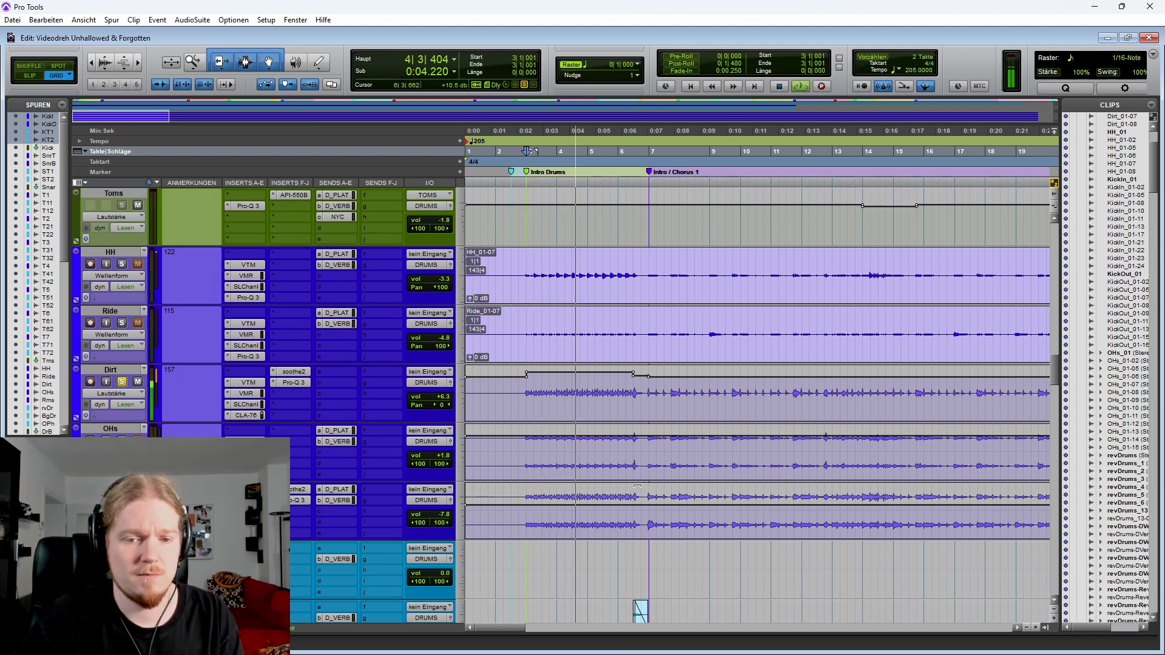
{"action": "key", "text": "space"}
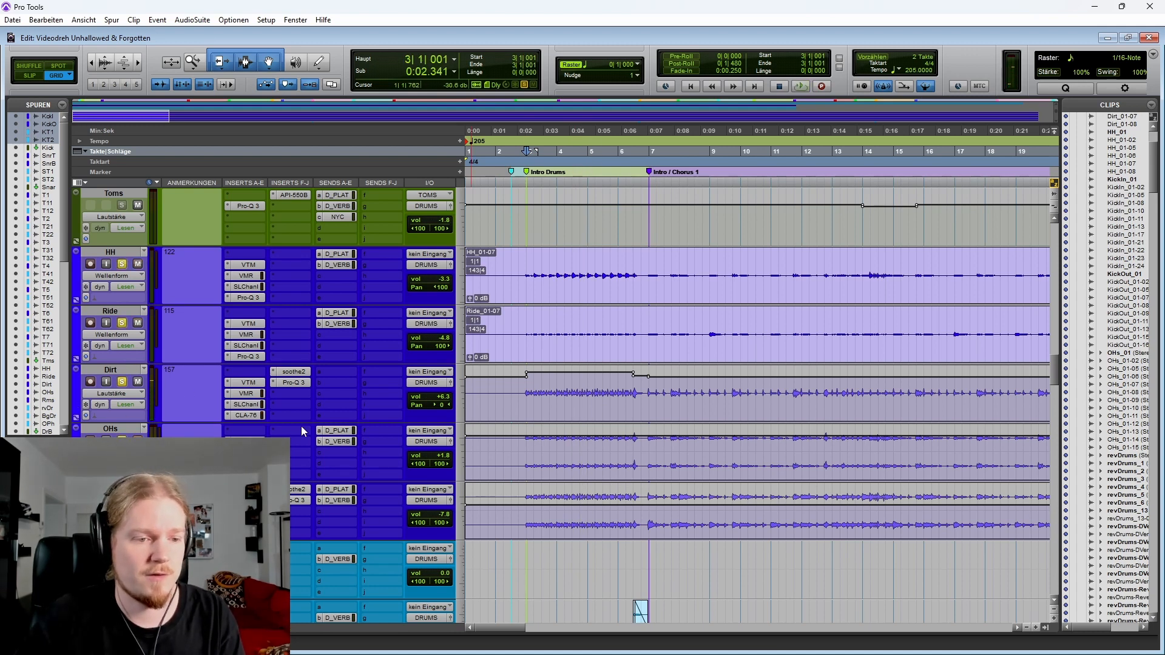
{"action": "key", "text": "space"}
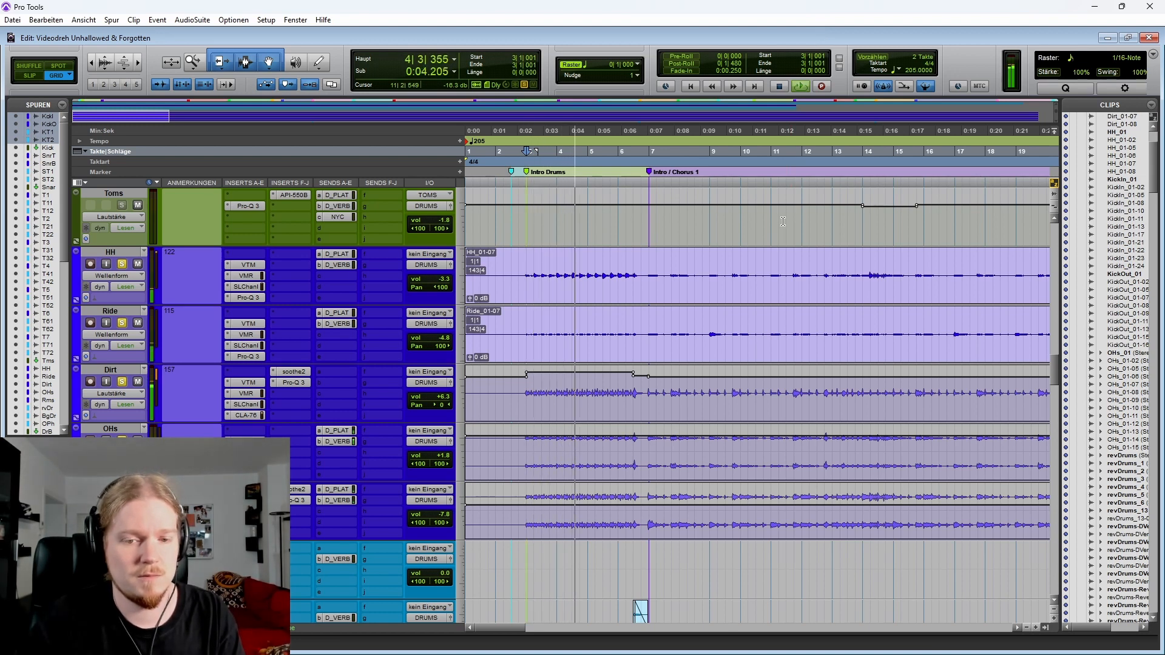
{"action": "key", "text": "space"}
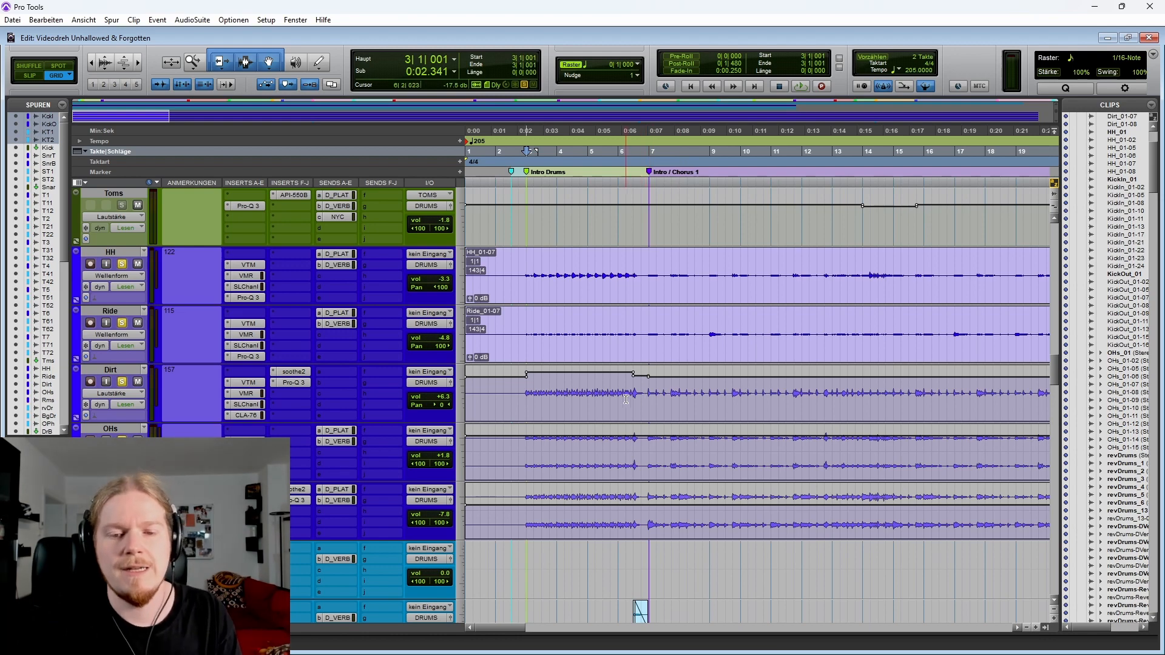
Select ranges on the Kick track's automation lanes between about bars 8 and 11
{"action": "scroll", "coordinate": [627, 399], "scroll_direction": "right", "scroll_amount": 3}
{"action": "scroll", "coordinate": [581, 398], "scroll_direction": "up", "scroll_amount": 10}
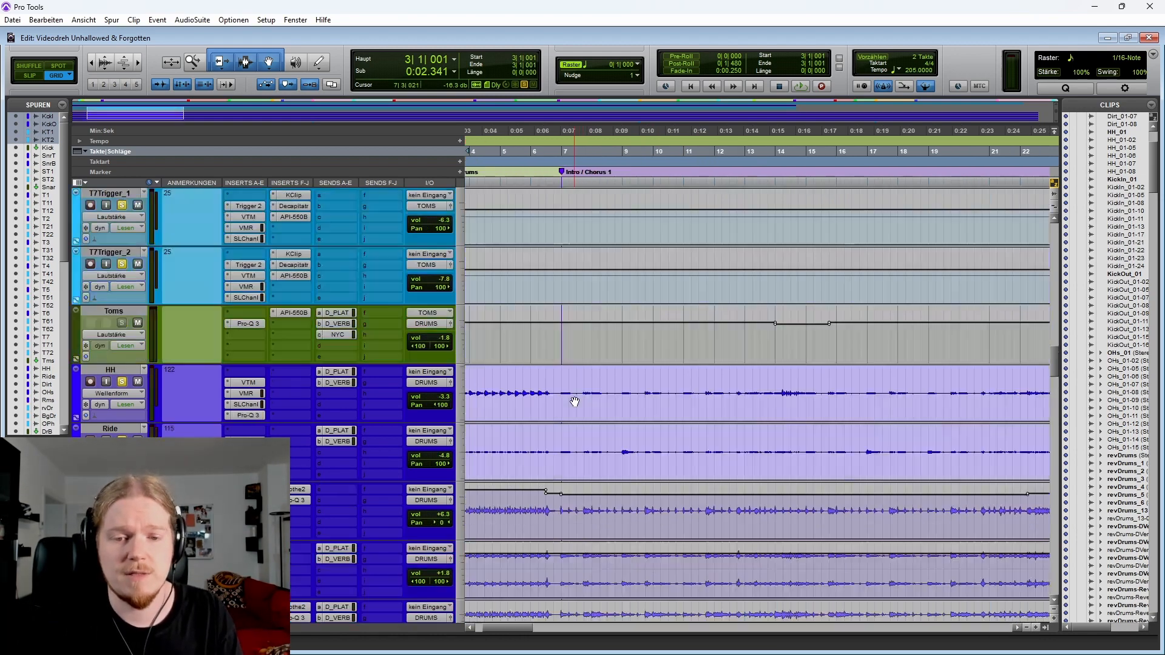
{"action": "scroll", "coordinate": [557, 395], "scroll_direction": "up", "scroll_amount": 3}
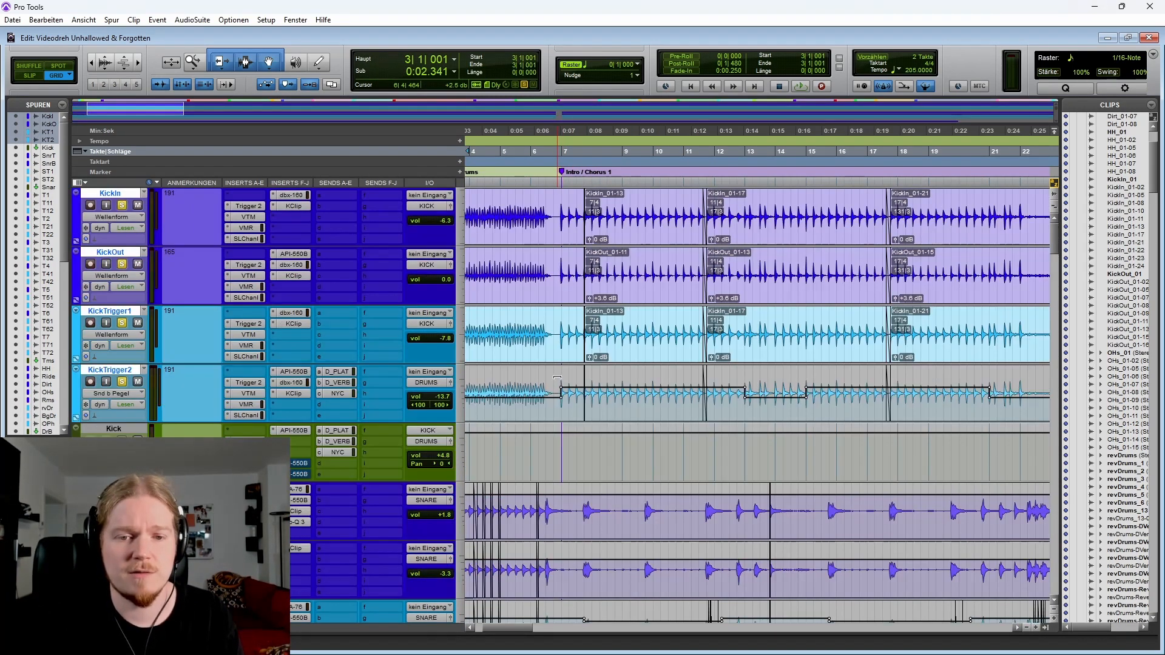
{"action": "left_click", "coordinate": [556, 316]}
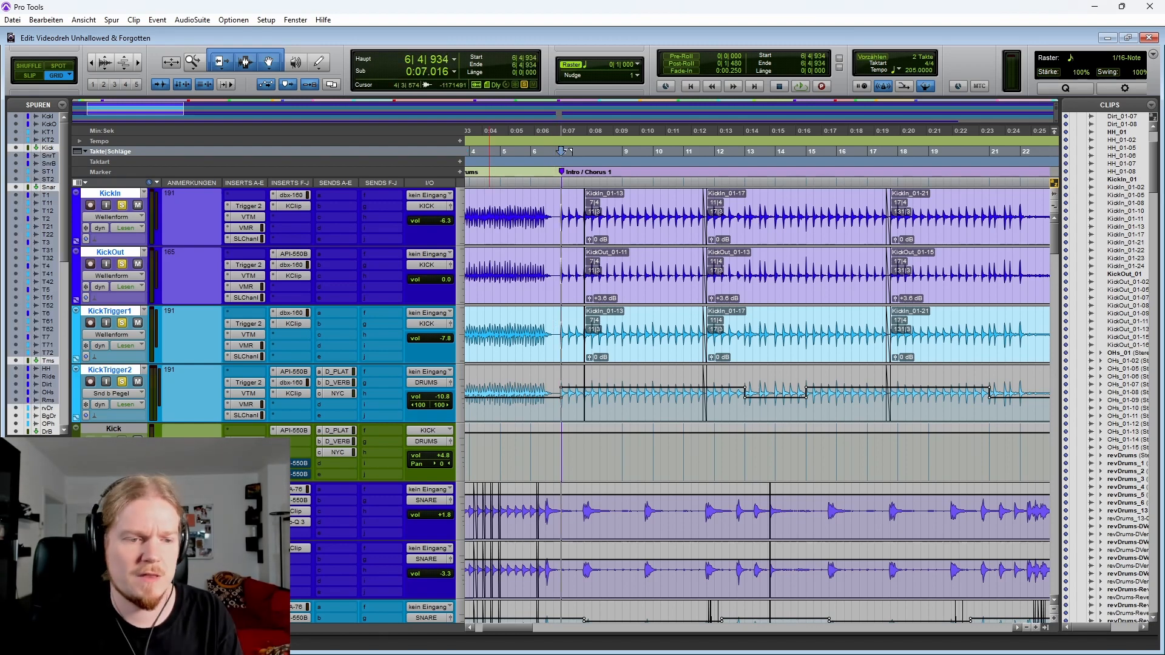
{"action": "left_click", "coordinate": [76, 477]}
{"action": "scroll", "coordinate": [76, 477], "scroll_direction": "down", "scroll_amount": 1}
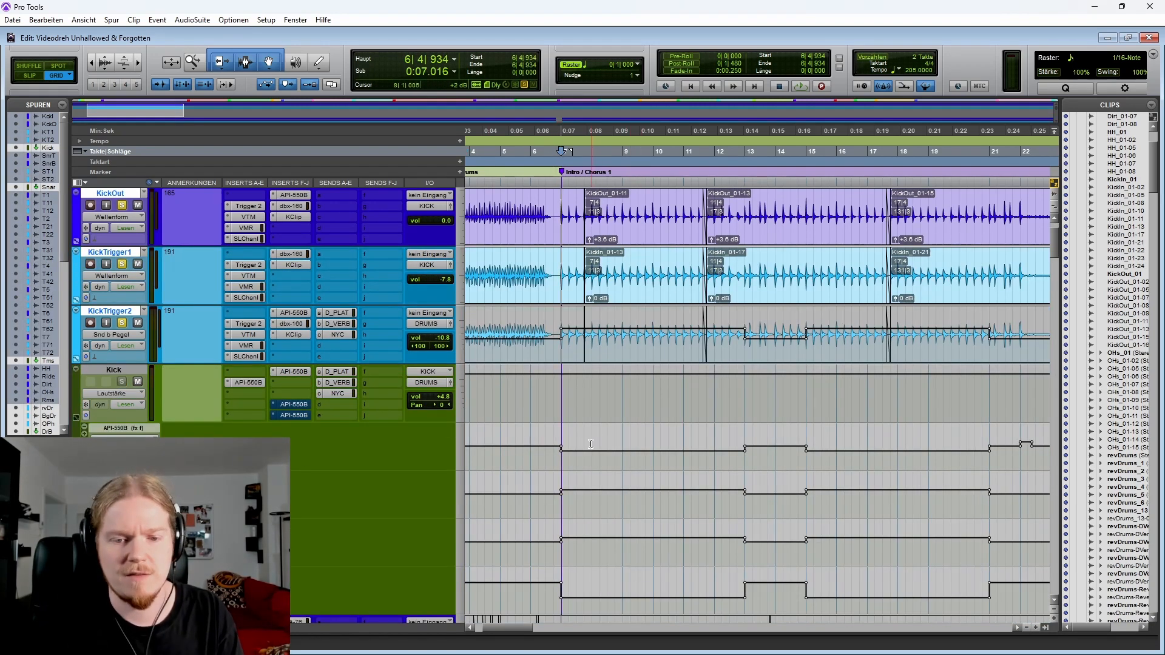
{"action": "left_click_drag", "start_coordinate": [591, 444], "coordinate": [705, 443]}
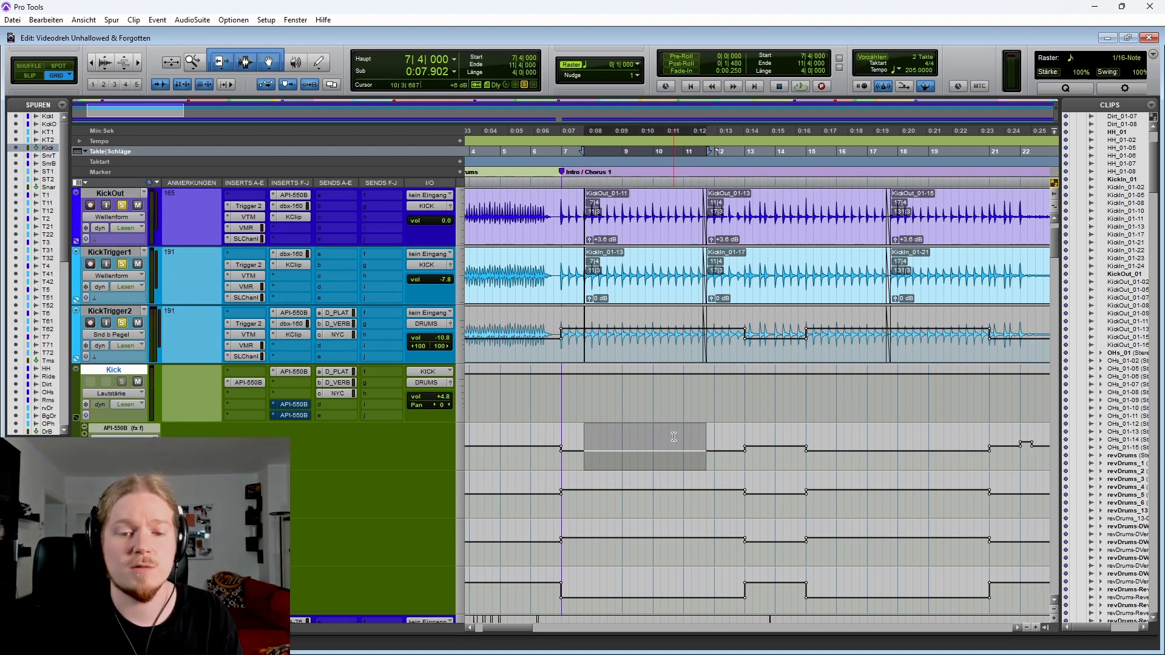
{"action": "left_click_drag", "start_coordinate": [615, 540], "coordinate": [682, 540]}
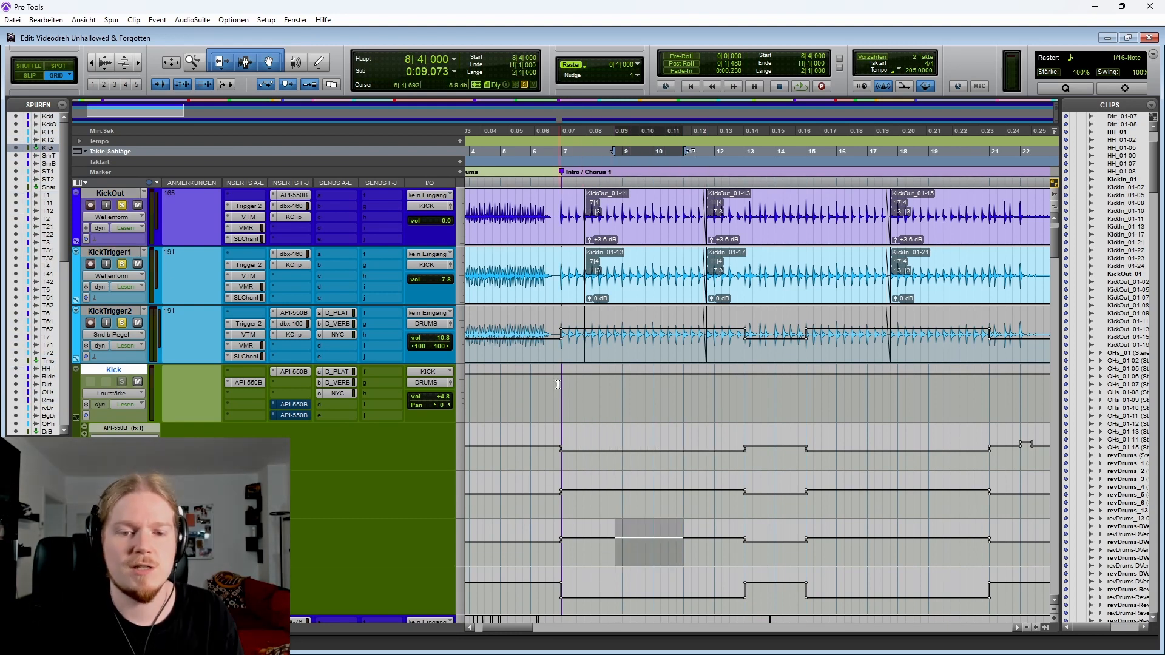
Play back the kick tracks from bar 6 and mark bars 12 to 15 on KickTrigger1 during playback
{"action": "left_click", "coordinate": [551, 340]}
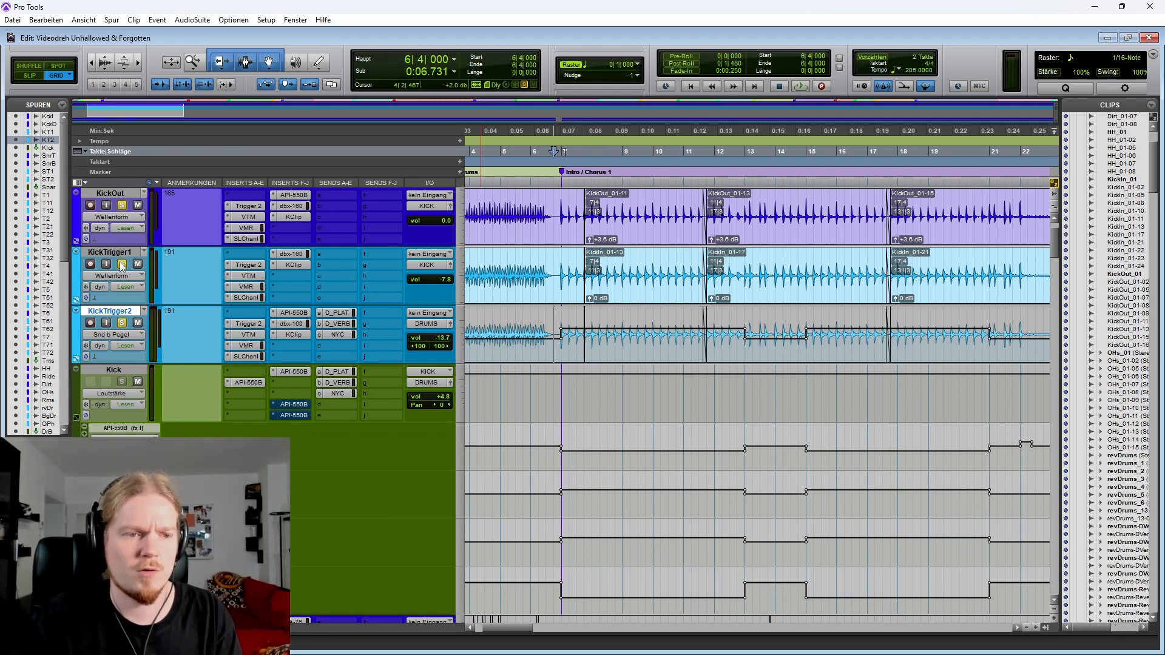
{"action": "key", "text": "space"}
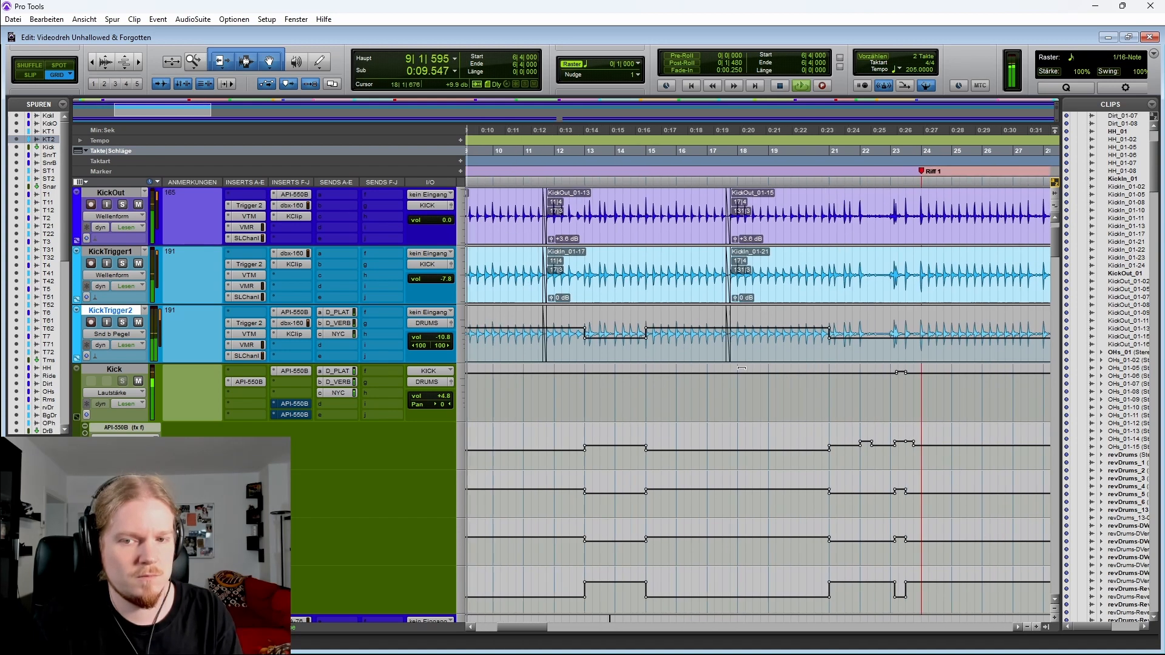
{"action": "left_click_drag", "start_coordinate": [579, 267], "coordinate": [661, 270]}
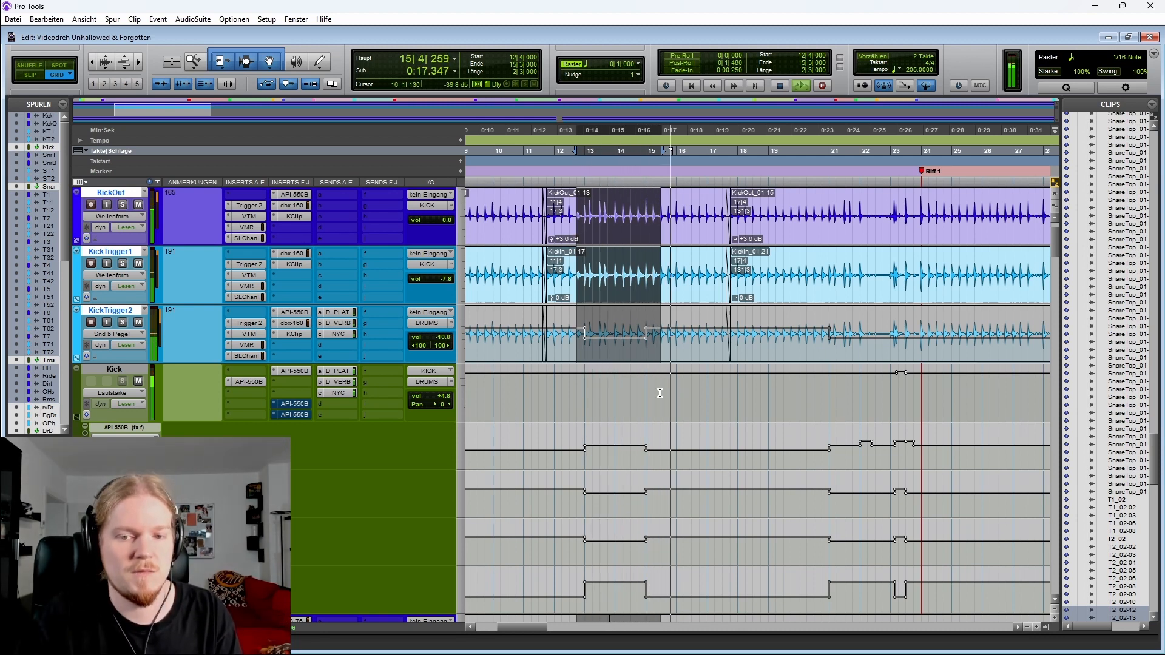
{"action": "key", "text": "space"}
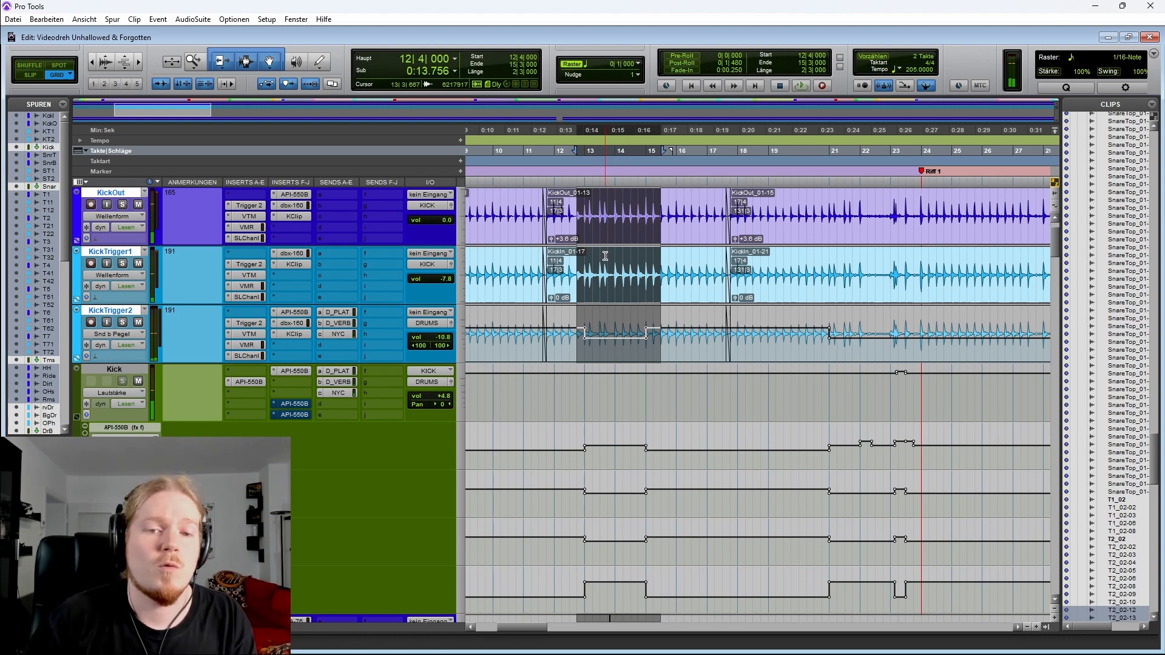
Zoom the timeline and select the intro from bar 3 to bar 6 on the KickIn track
{"action": "left_click", "coordinate": [605, 256]}
{"action": "key", "text": "r"}
{"action": "key", "text": "t"}
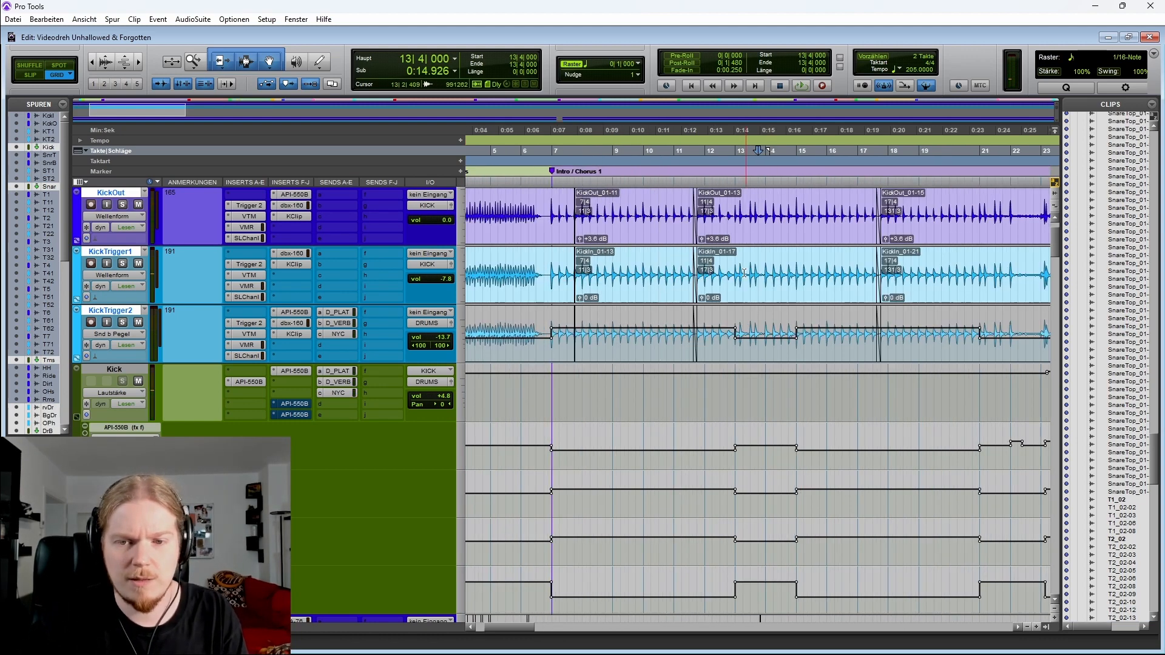
{"action": "scroll", "coordinate": [632, 221], "scroll_direction": "up", "scroll_amount": 1}
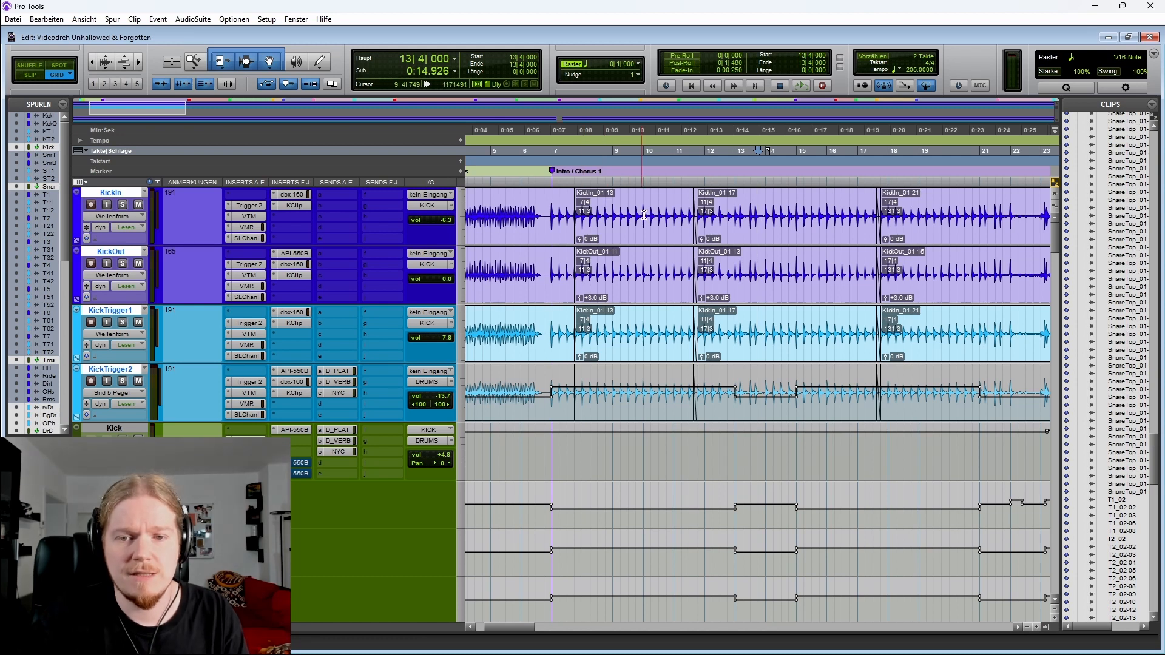
{"action": "scroll", "coordinate": [615, 214], "scroll_direction": "left", "scroll_amount": 2}
{"action": "left_click_drag", "start_coordinate": [545, 215], "coordinate": [627, 214]}
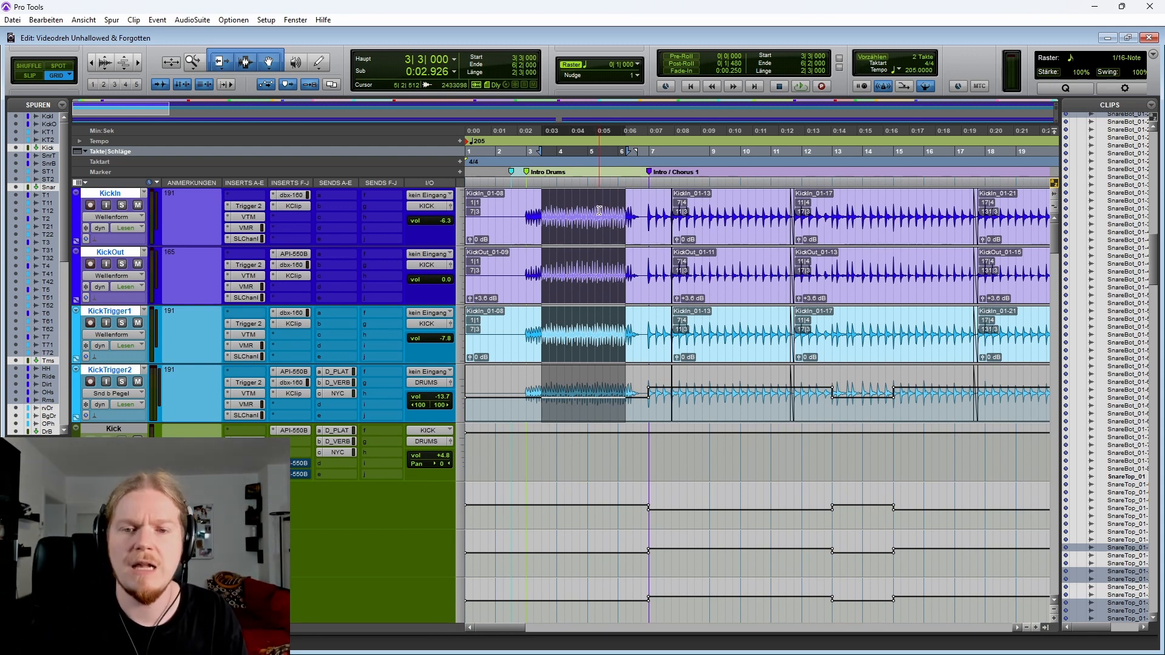
Mark ranges across the chorus on the KickIn track, ending with bars 10 to 18 selected
{"action": "scroll", "coordinate": [600, 211], "scroll_direction": "right", "scroll_amount": 3}
{"action": "left_click_drag", "start_coordinate": [561, 206], "coordinate": [825, 207]}
{"action": "scroll", "coordinate": [582, 193], "scroll_direction": "right", "scroll_amount": 1}
{"action": "left_click", "coordinate": [535, 197]}
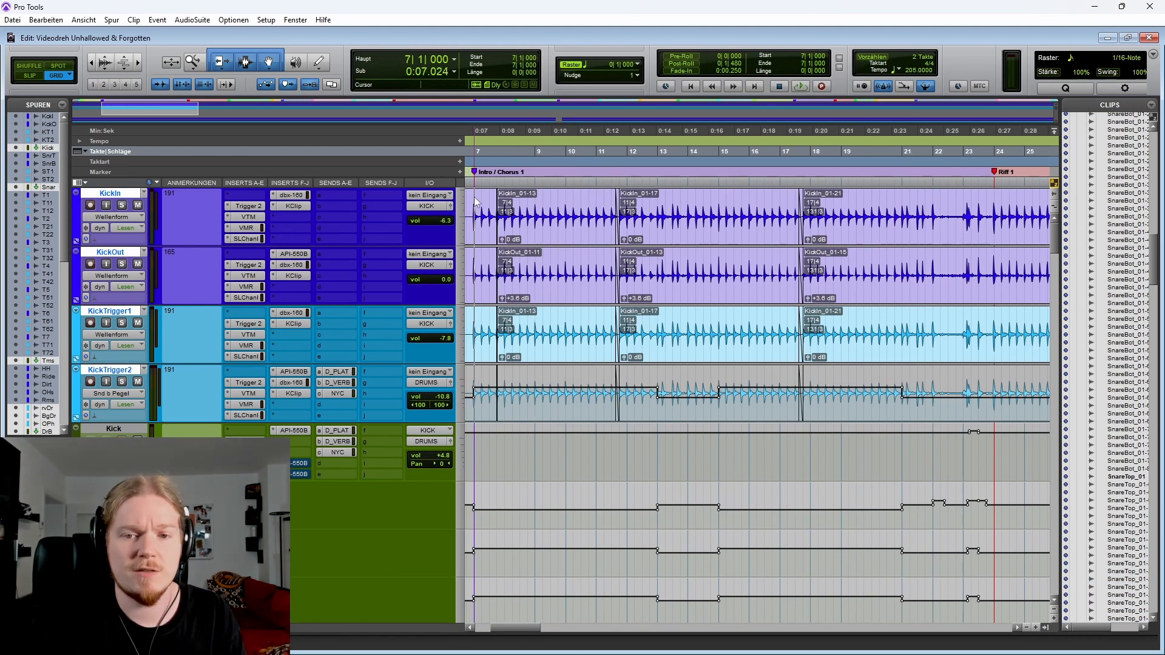
{"action": "left_click_drag", "start_coordinate": [475, 204], "coordinate": [917, 207]}
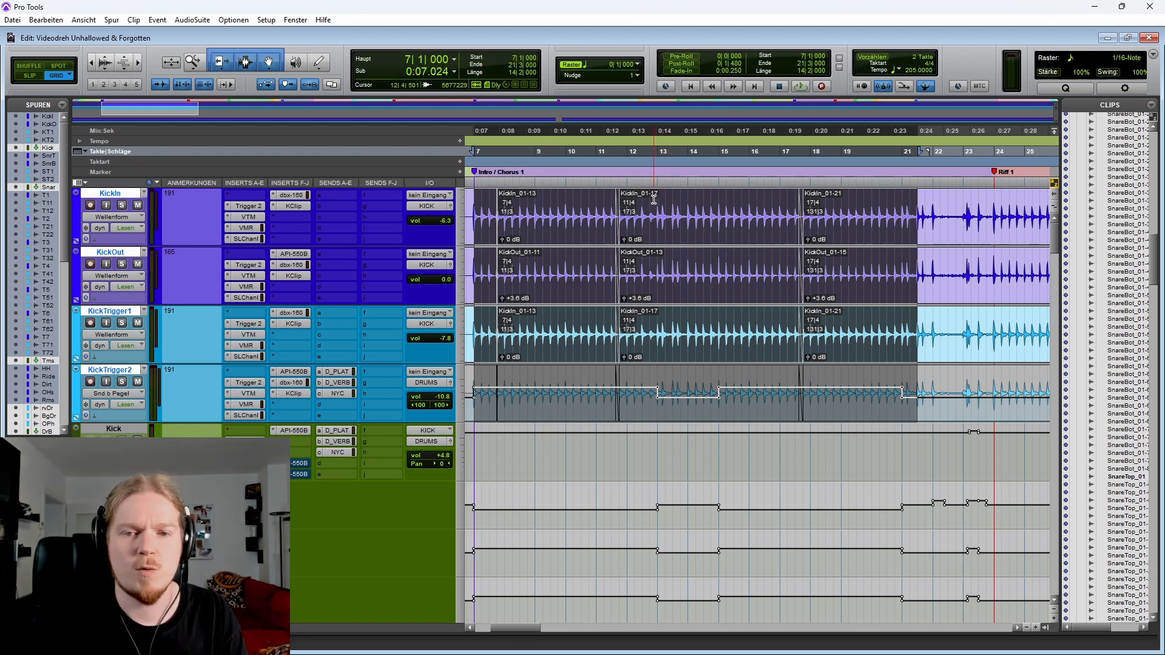
{"action": "left_click_drag", "start_coordinate": [641, 199], "coordinate": [732, 203]}
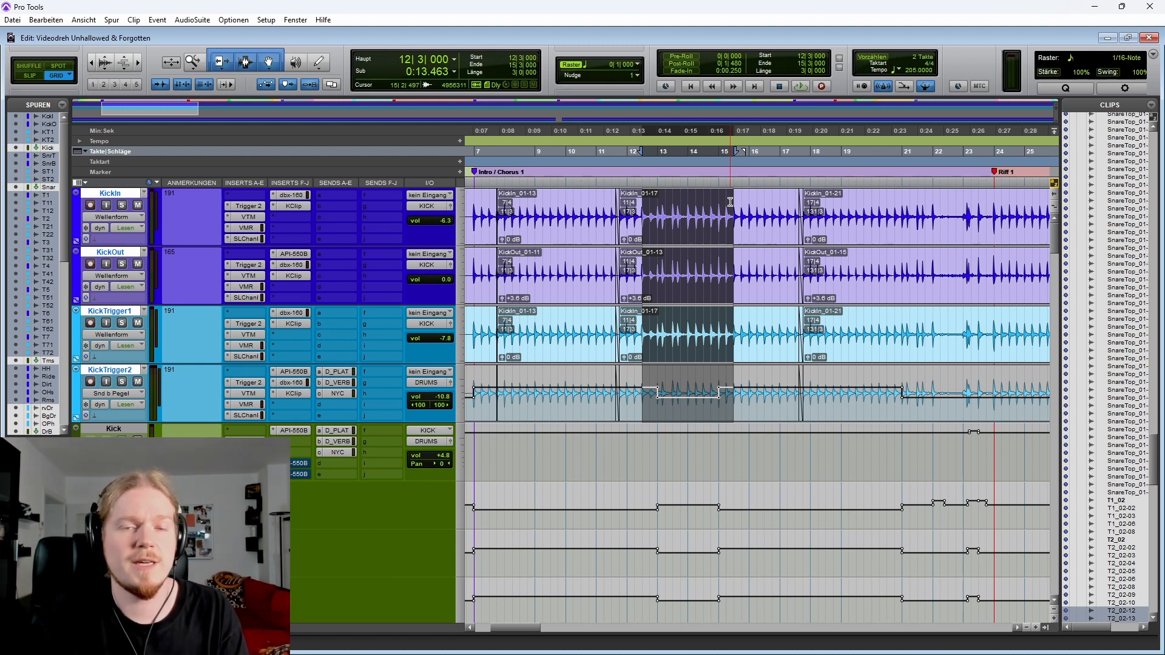
{"action": "left_click_drag", "start_coordinate": [579, 202], "coordinate": [818, 207]}
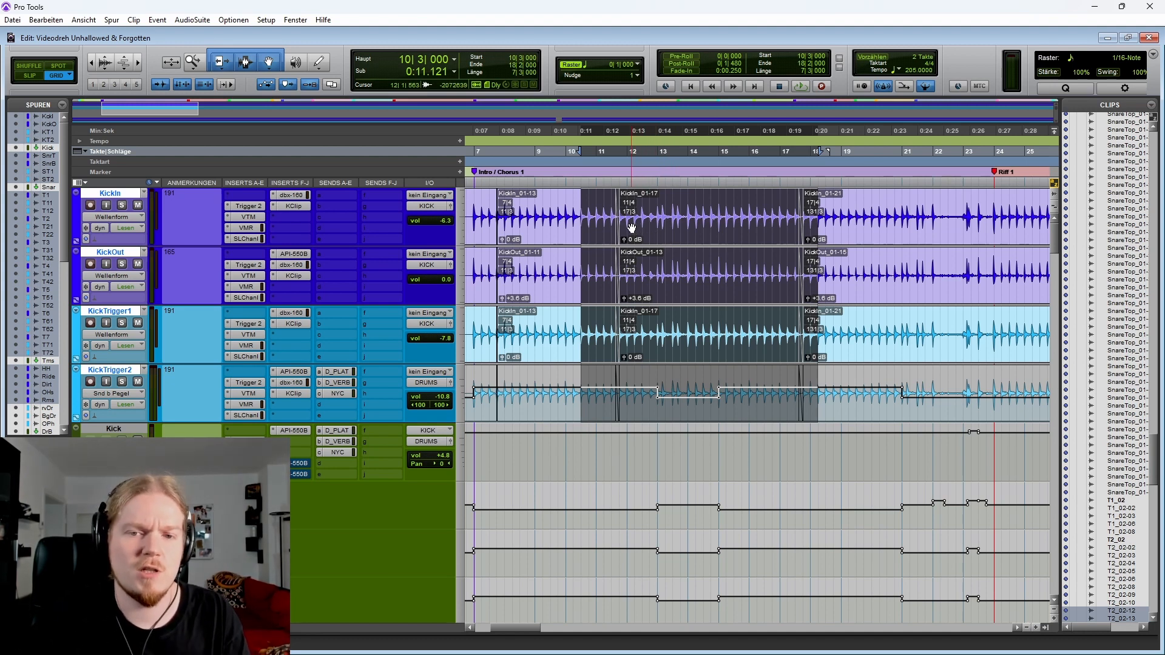
Play back the kick tracks from bar 10 through the chorus
{"action": "left_click", "coordinate": [591, 210]}
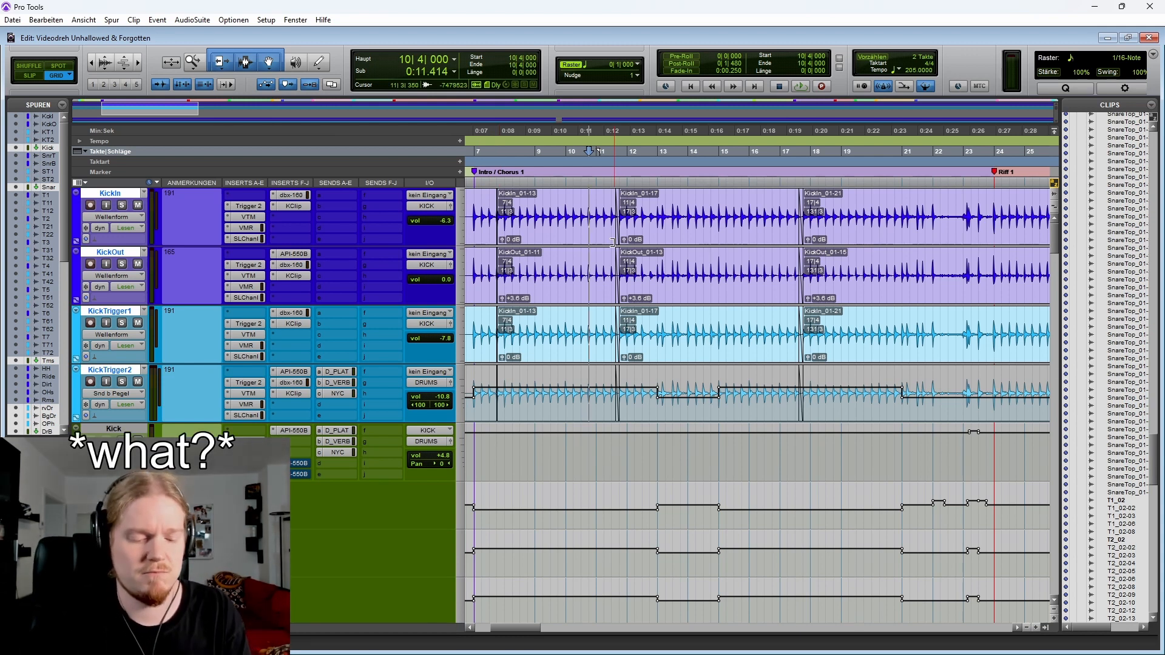
{"action": "key", "text": "space"}
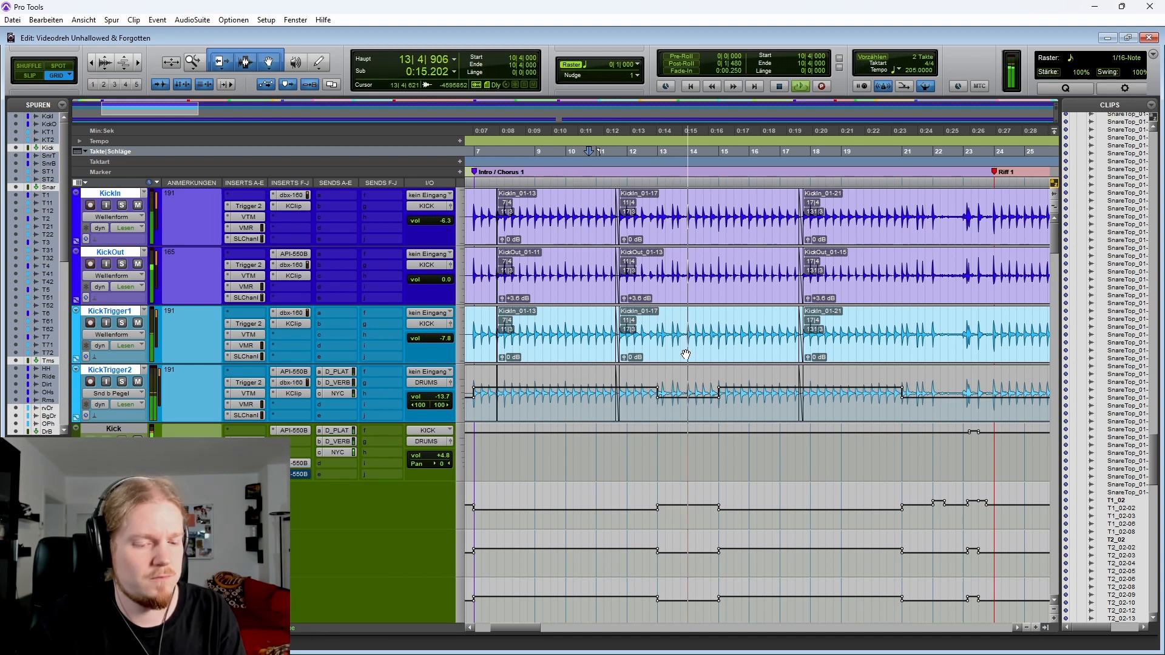
{"action": "scroll", "coordinate": [675, 356], "scroll_direction": "right", "scroll_amount": 3}
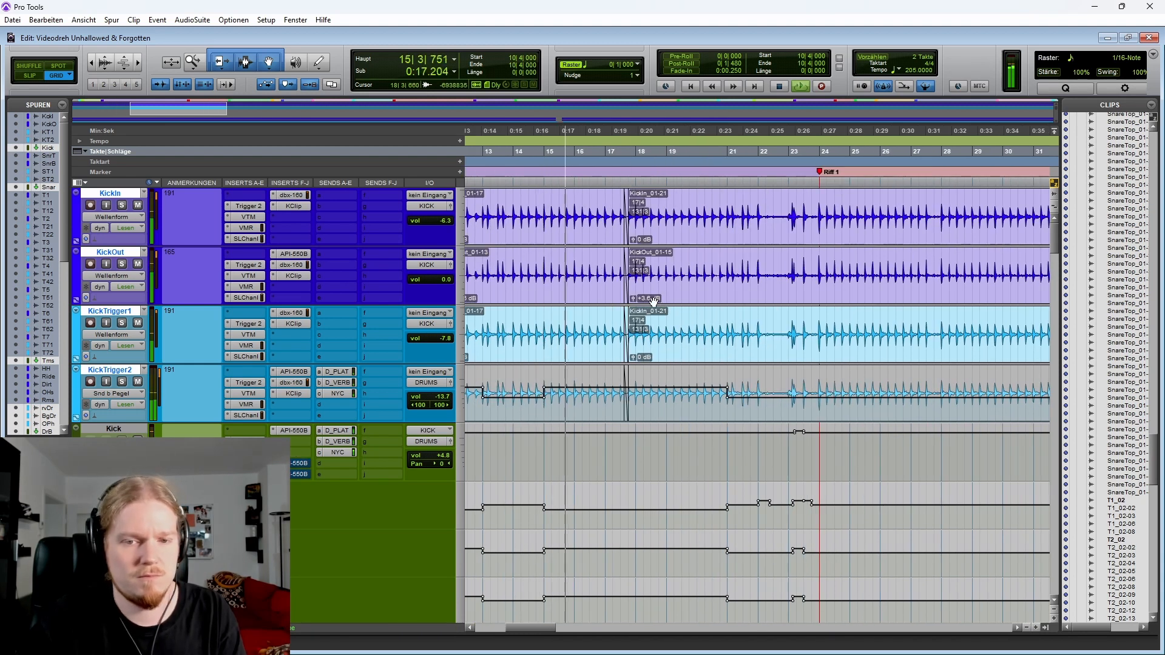
{"action": "scroll", "coordinate": [680, 273], "scroll_direction": "right", "scroll_amount": 2}
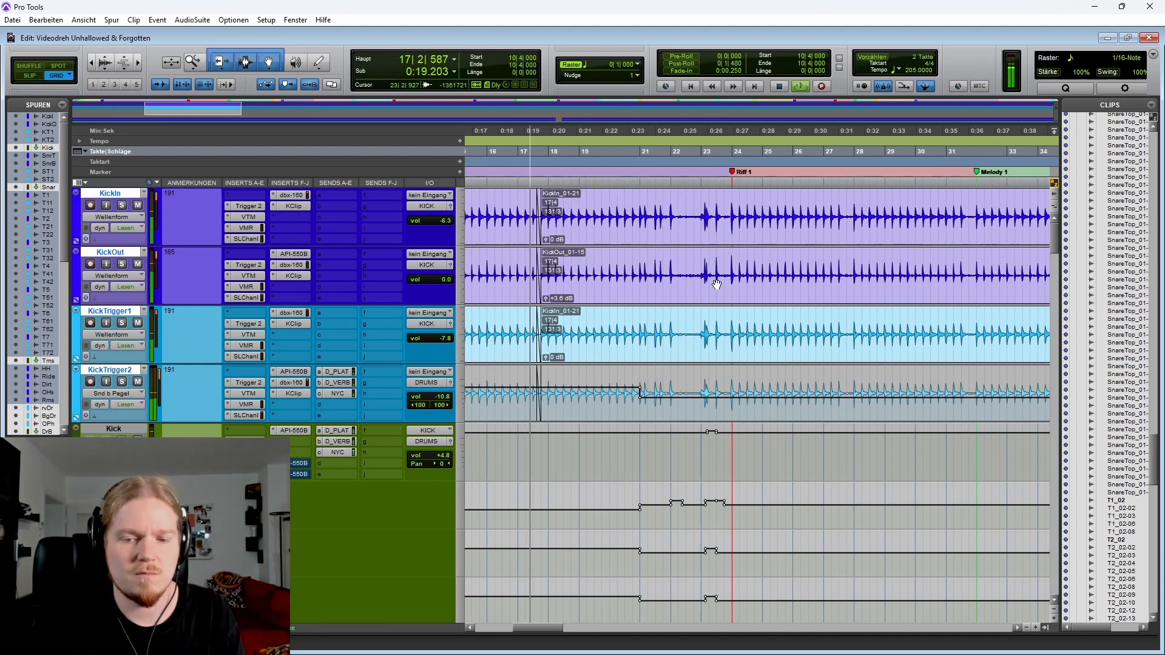
Select bars 21 to 24 on the KickIn and KickOut tracks, zoom to the selection and stop playback
{"action": "left_click_drag", "start_coordinate": [651, 262], "coordinate": [745, 373]}
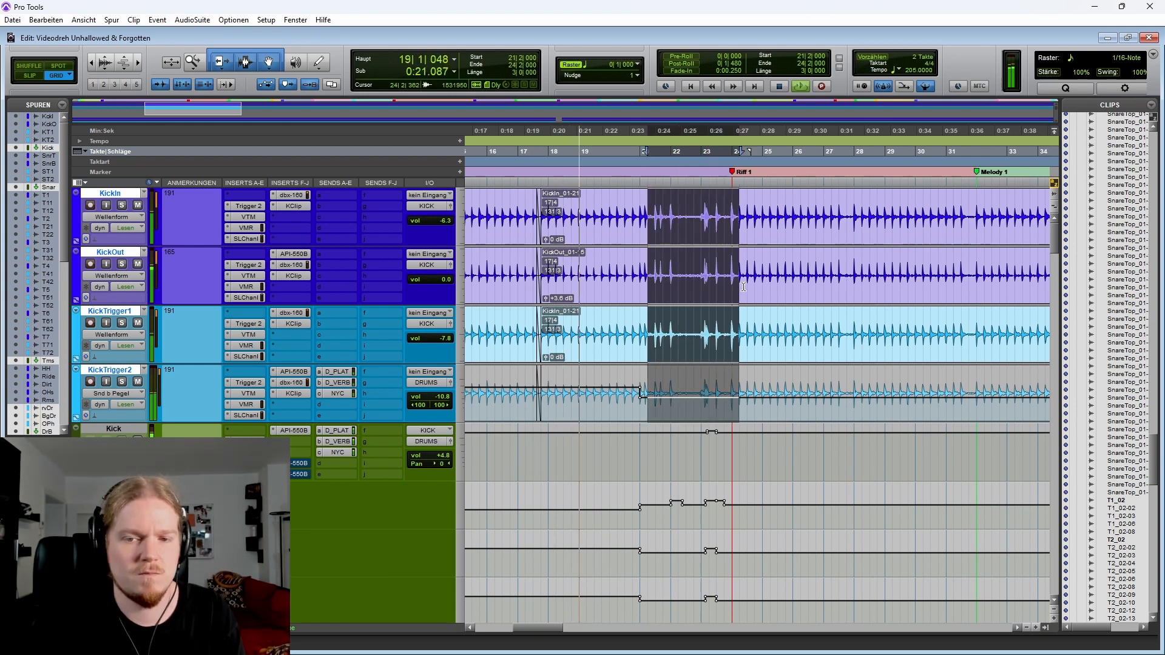
{"action": "key", "text": "ctrl+bracketright"}
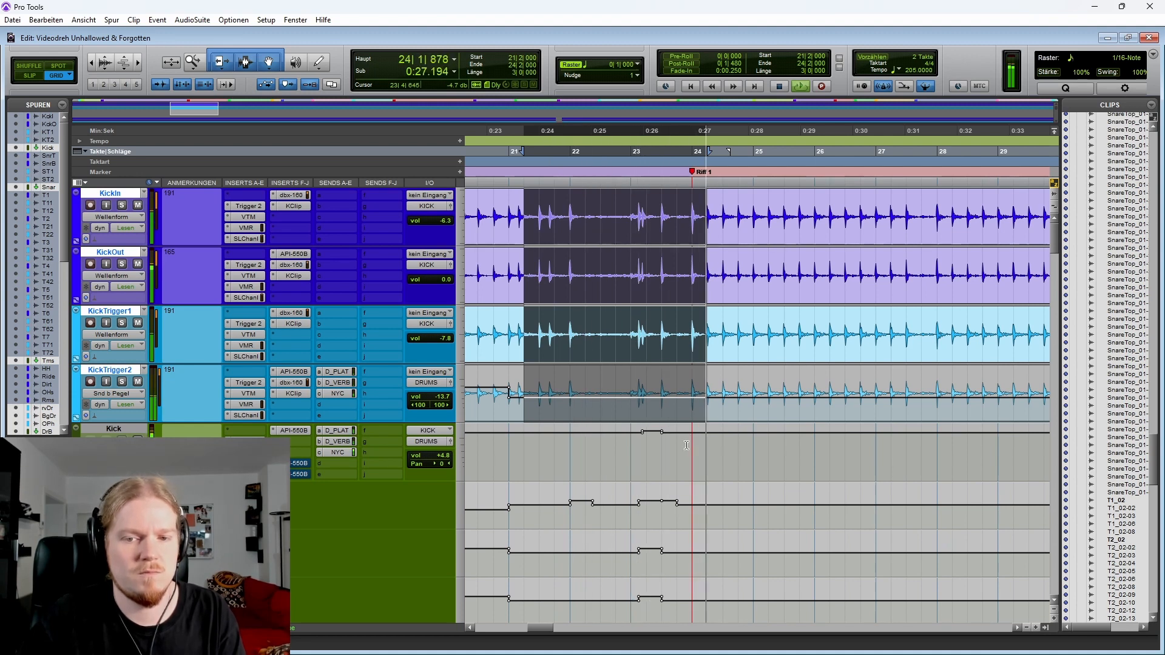
{"action": "key", "text": "space"}
Select short ranges on the kick tracks around the Riff 1 marker, ending at bars 24 to 26
{"action": "left_click", "coordinate": [620, 314]}
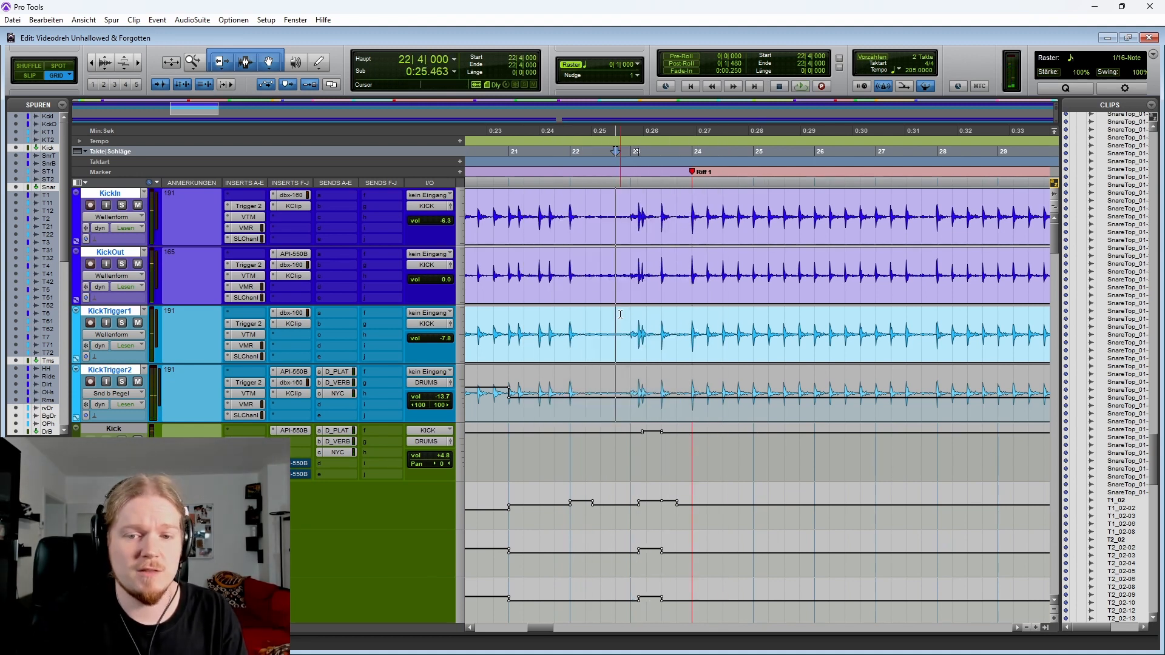
{"action": "left_click", "coordinate": [662, 322], "text": "shift"}
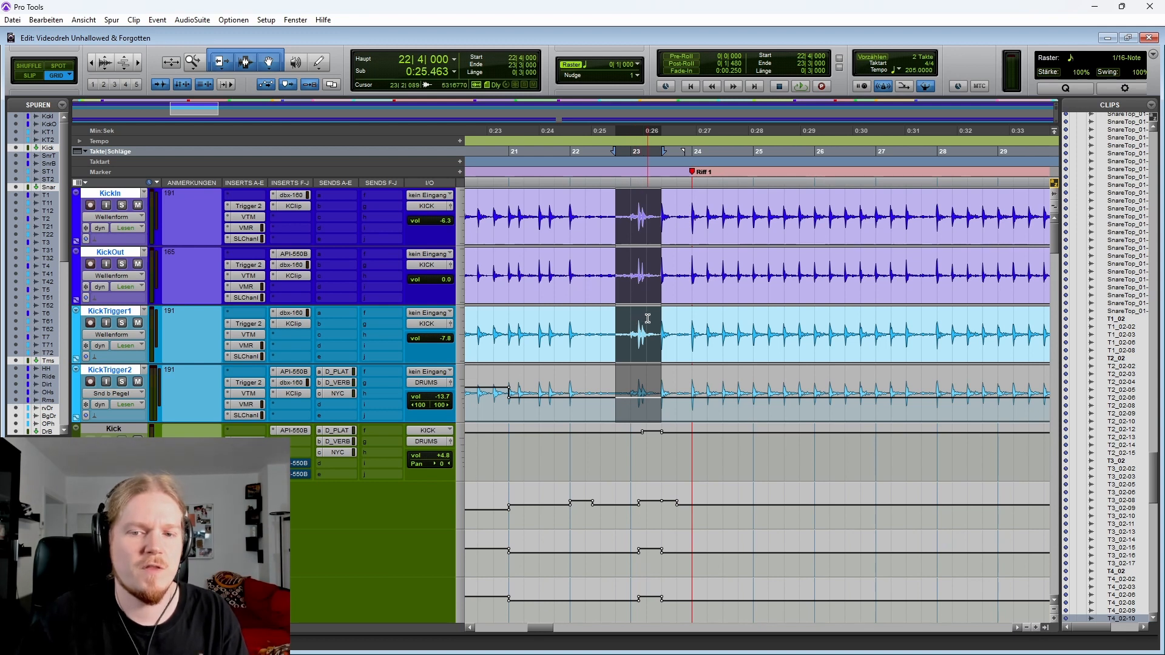
{"action": "left_click_drag", "start_coordinate": [723, 331], "coordinate": [820, 333]}
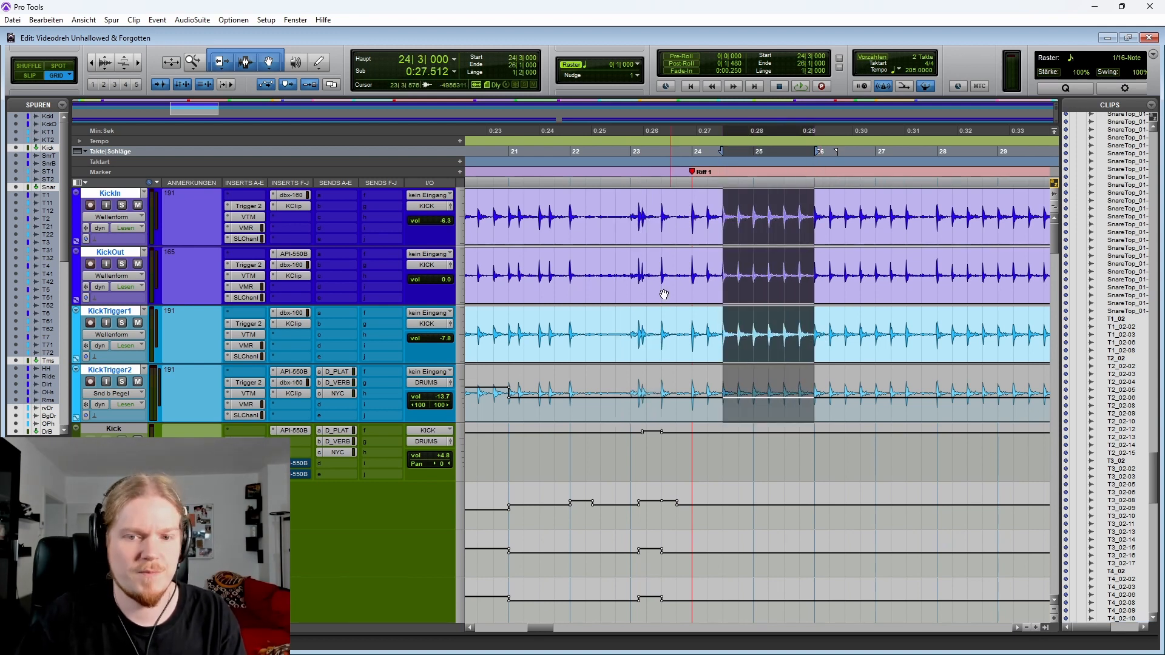
Solo the KickIn and KickOut tracks and briefly play back from around bar 21
{"action": "left_click", "coordinate": [567, 260]}
{"action": "key", "text": "shift+s"}
{"action": "key", "text": "space"}
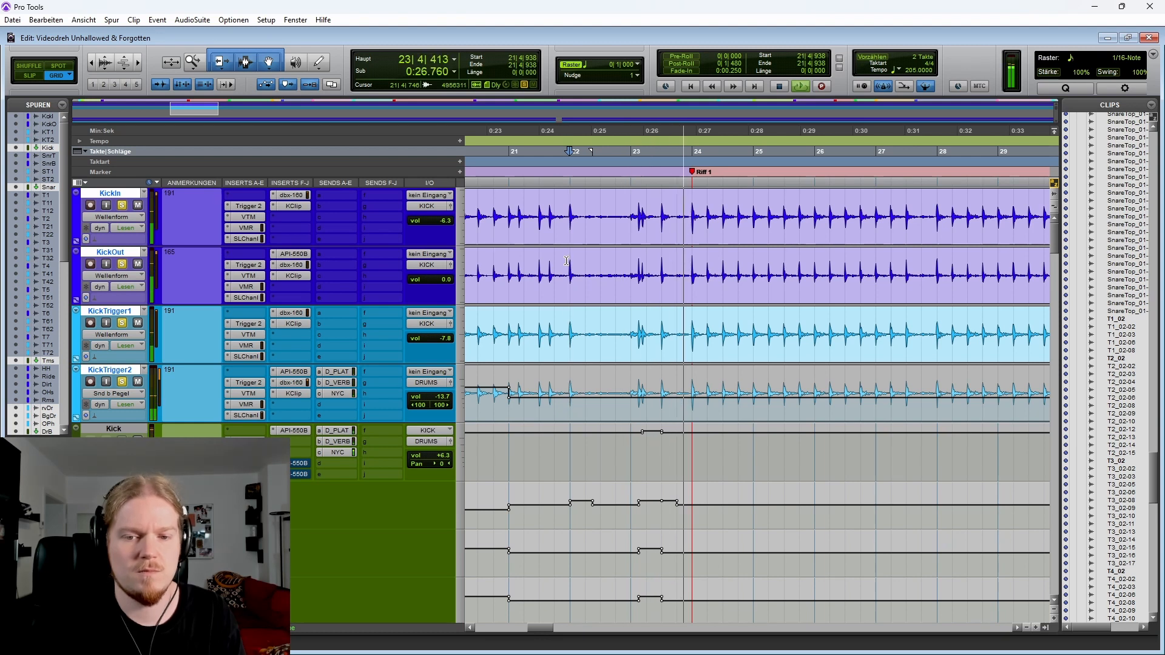
{"action": "key", "text": "space"}
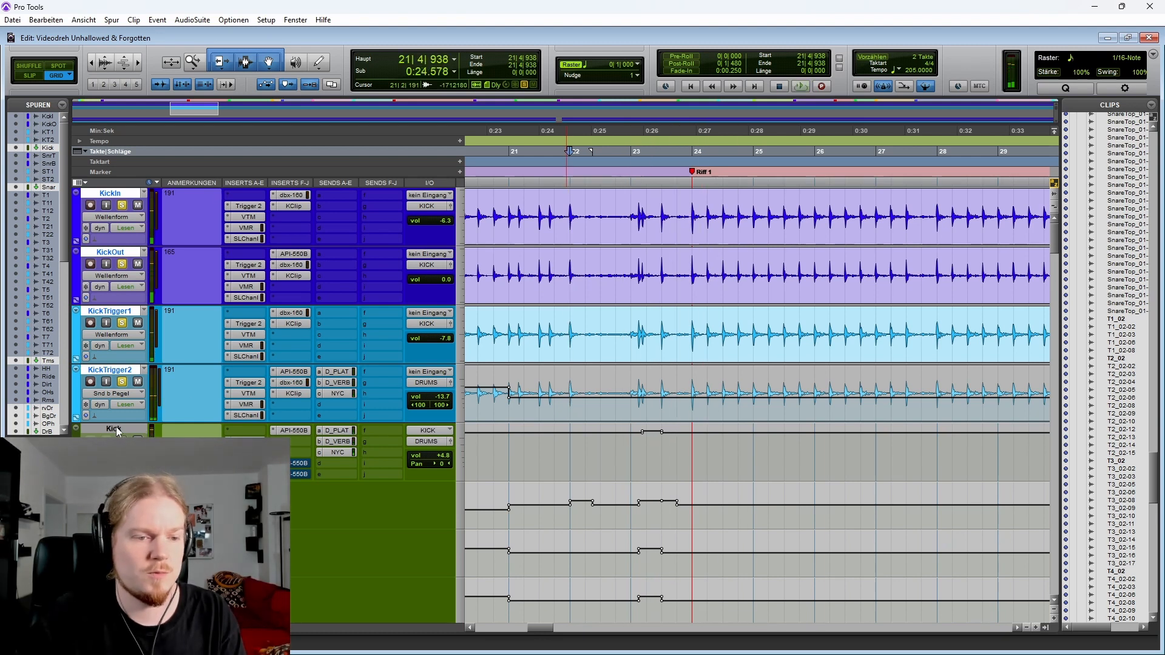
Select the Kick bus track, toggle KickOut's solo and place the cursor near bar 22 on KickIn
{"action": "left_click", "coordinate": [115, 430]}
{"action": "key", "text": "space"}
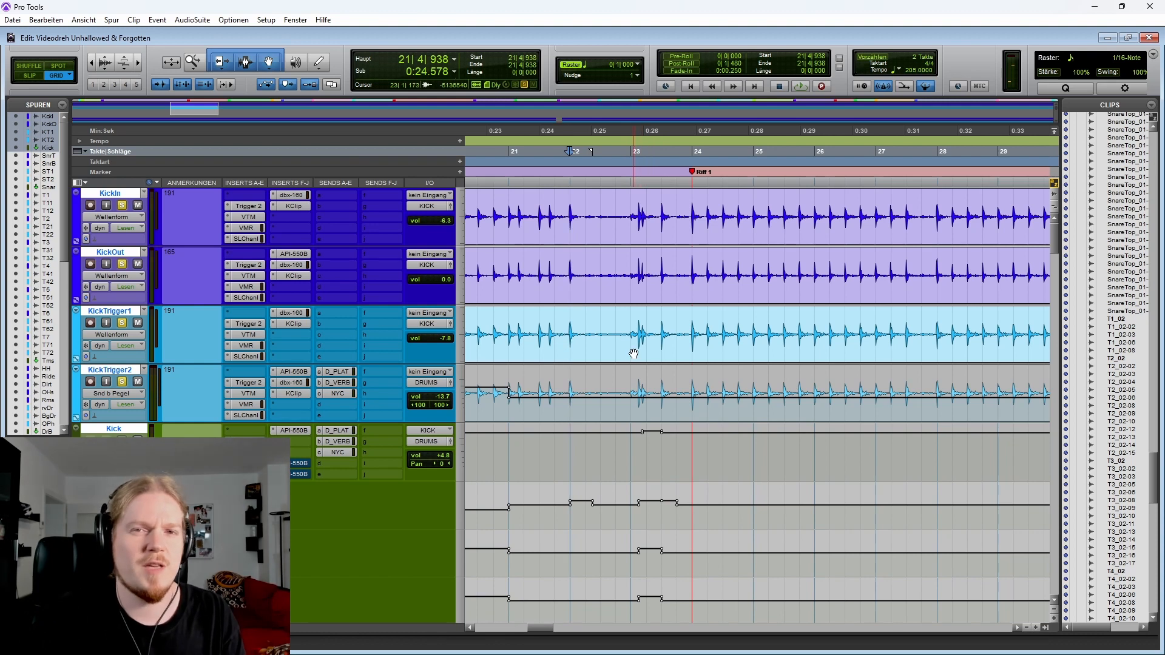
{"action": "left_click", "coordinate": [122, 265], "text": "alt"}
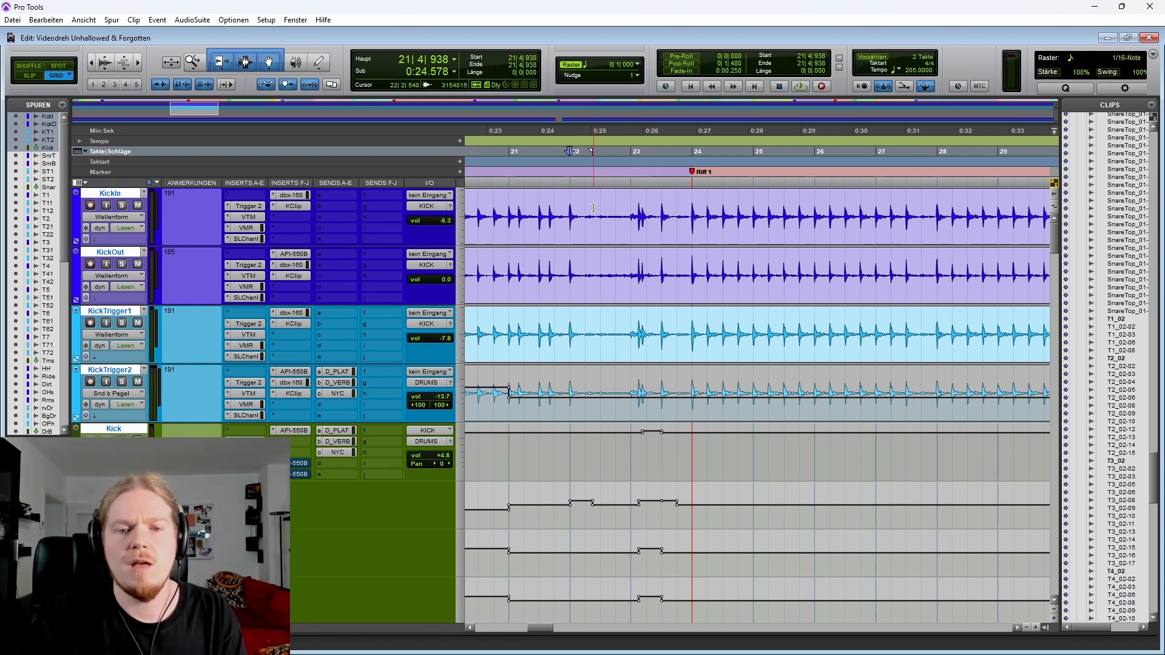
{"action": "left_click", "coordinate": [565, 200]}
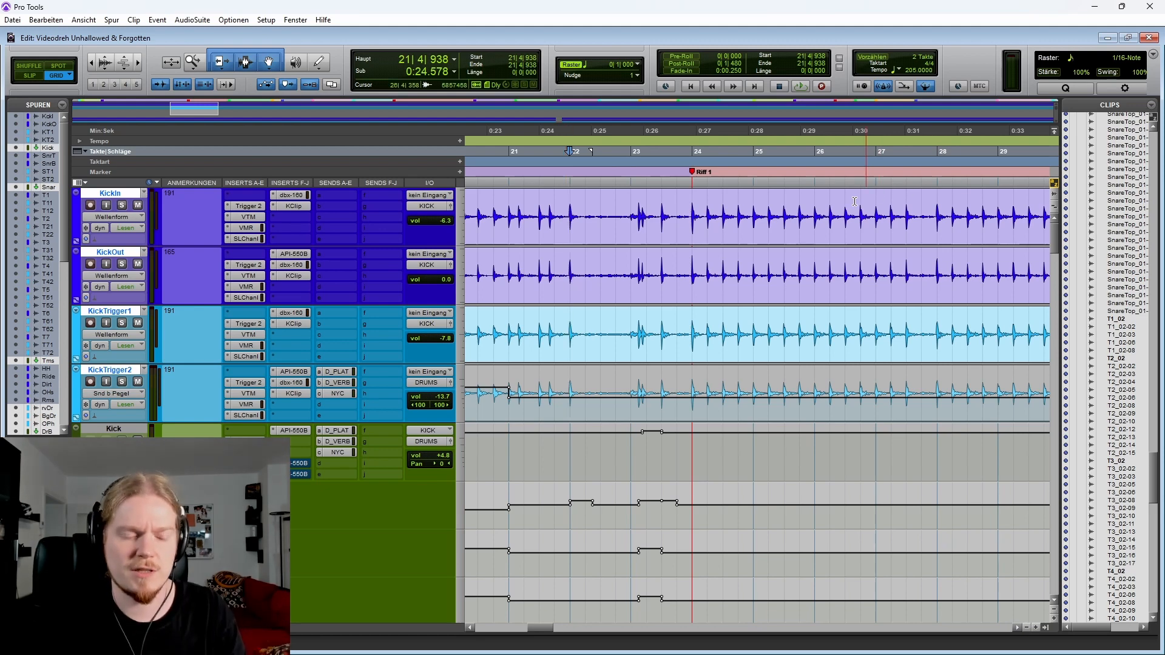
Browse the kick tracks between bars 9 and 24, marking ranges and placing the cursor near the Riff 1 marker
{"action": "scroll", "coordinate": [765, 234], "scroll_direction": "down", "scroll_amount": 1}
{"action": "scroll", "coordinate": [593, 209], "scroll_direction": "down", "scroll_amount": 3}
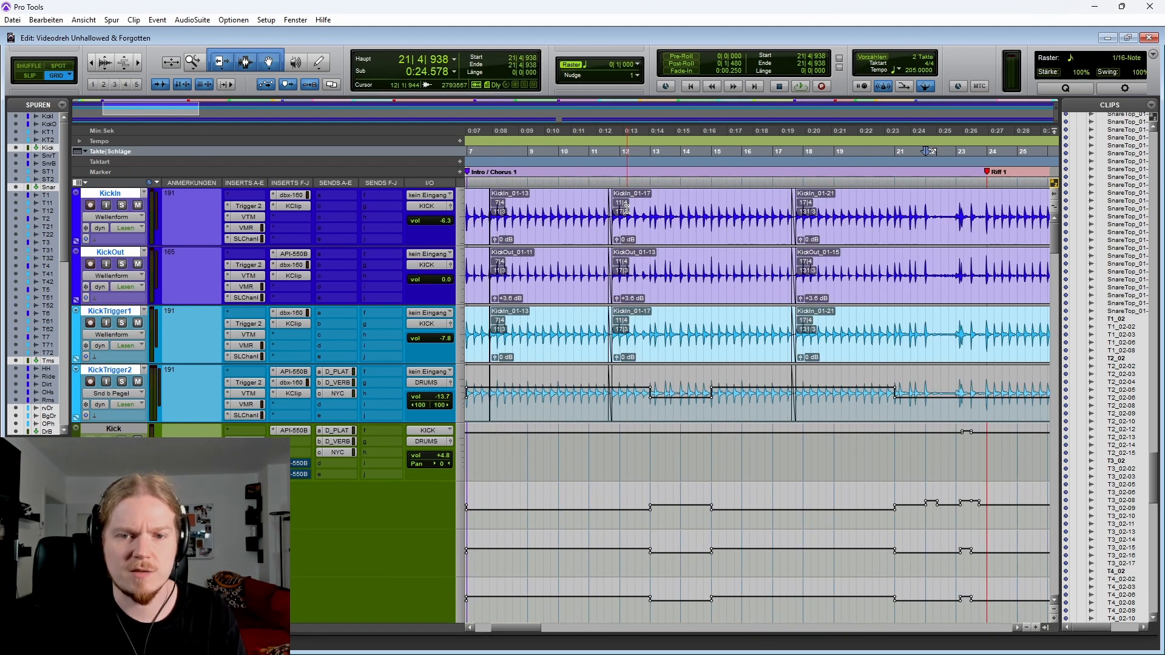
{"action": "left_click_drag", "start_coordinate": [593, 209], "coordinate": [776, 209]}
{"action": "scroll", "coordinate": [727, 207], "scroll_direction": "right", "scroll_amount": 2}
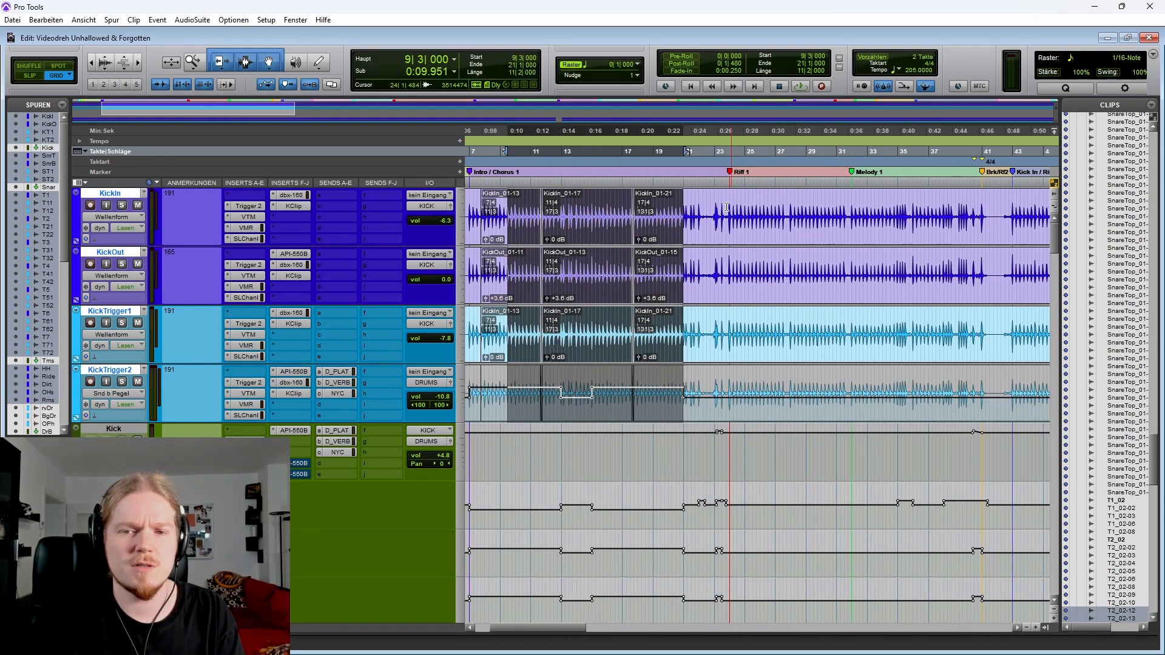
{"action": "left_click", "coordinate": [723, 205]}
{"action": "scroll", "coordinate": [728, 209], "scroll_direction": "up", "scroll_amount": 1}
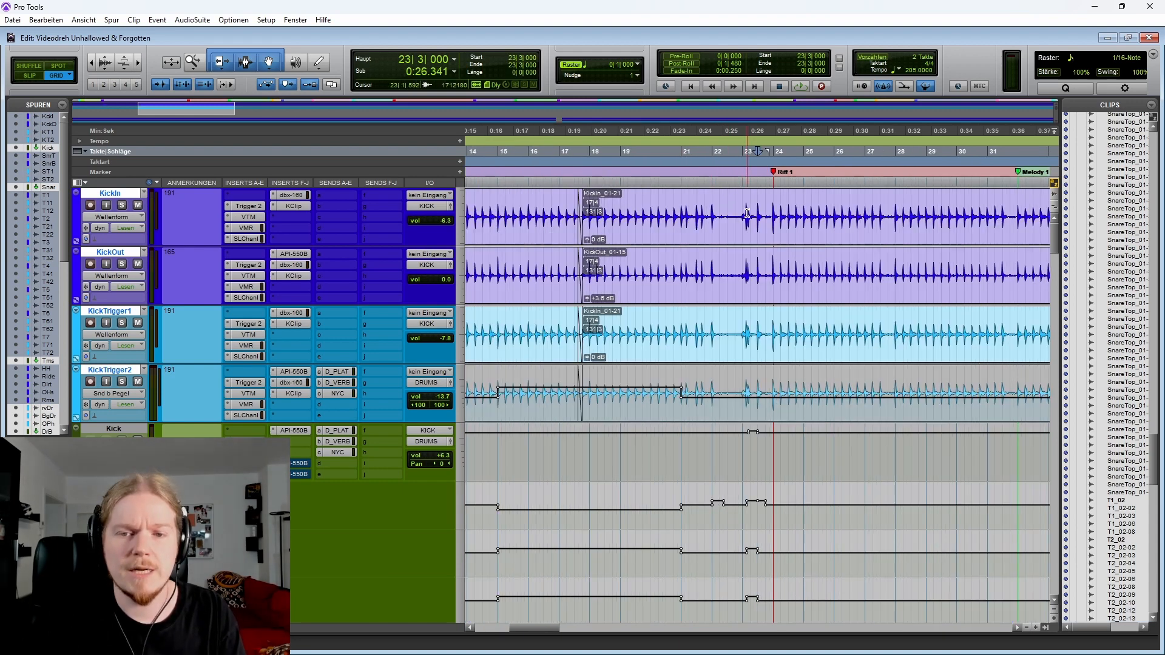
{"action": "left_click", "coordinate": [713, 200]}
{"action": "scroll", "coordinate": [713, 200], "scroll_direction": "right", "scroll_amount": 2}
{"action": "scroll", "coordinate": [963, 200], "scroll_direction": "down", "scroll_amount": 2}
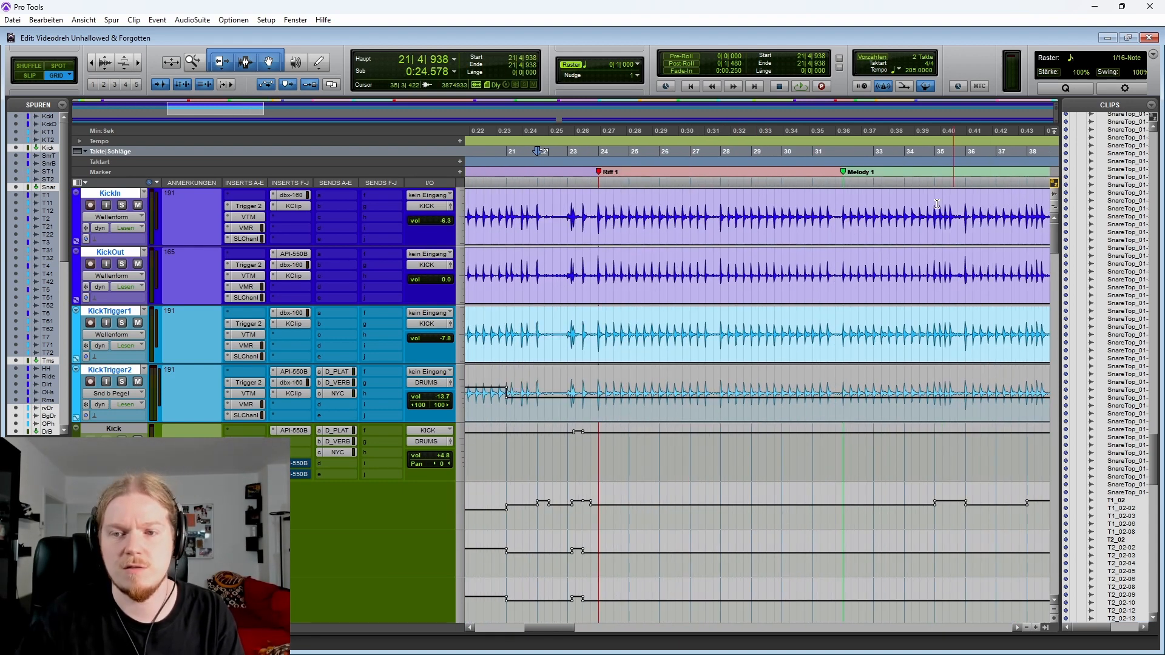
{"action": "scroll", "coordinate": [920, 240], "scroll_direction": "down", "scroll_amount": 2}
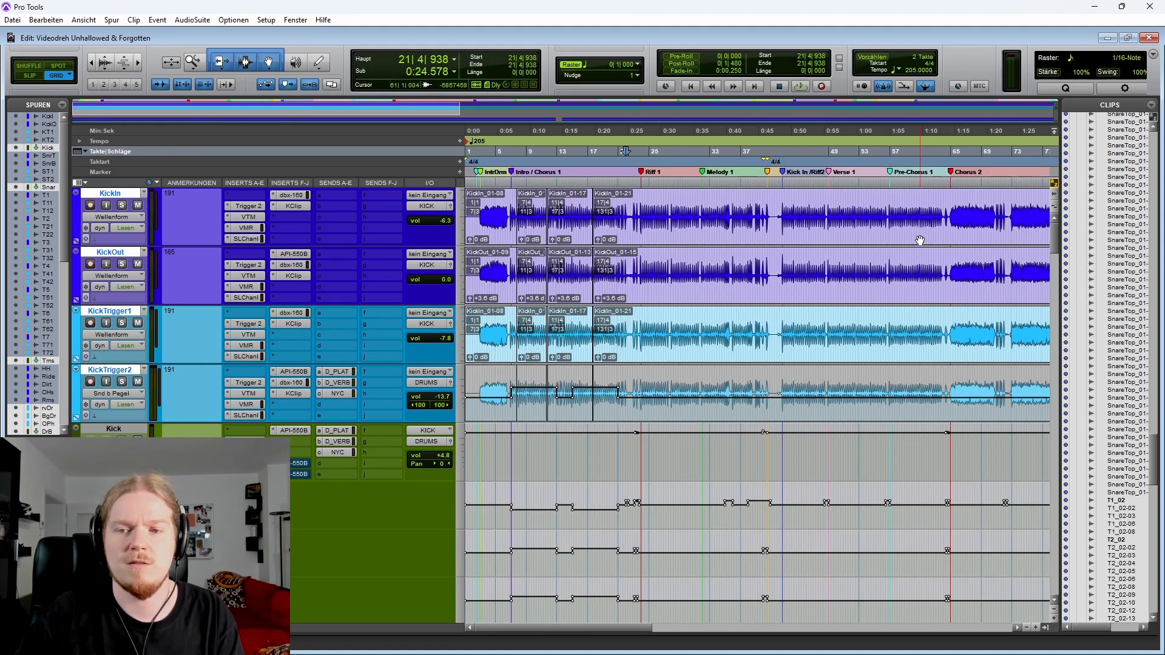
Select bars 48 to 55 of Verse 1 on the kick tracks and place the cursor at the Chorus 2 marker
{"action": "left_click_drag", "start_coordinate": [756, 200], "coordinate": [880, 255]}
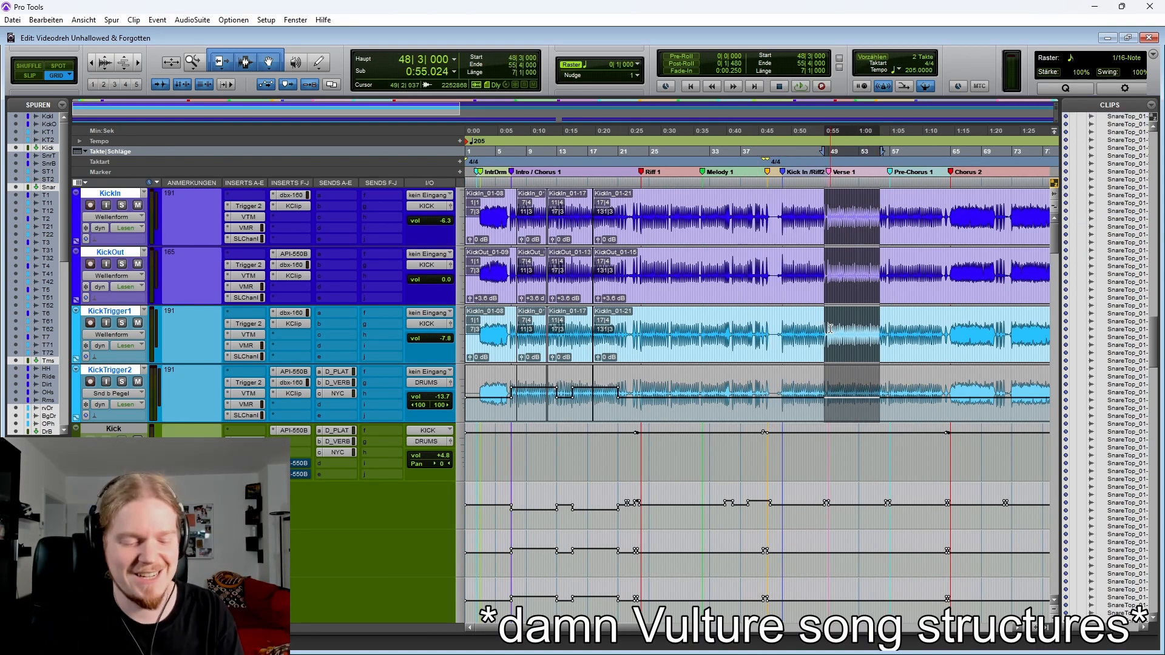
{"action": "scroll", "coordinate": [829, 326], "scroll_direction": "up", "scroll_amount": 1}
{"action": "scroll", "coordinate": [785, 287], "scroll_direction": "right", "scroll_amount": 3}
{"action": "left_click", "coordinate": [776, 209]}
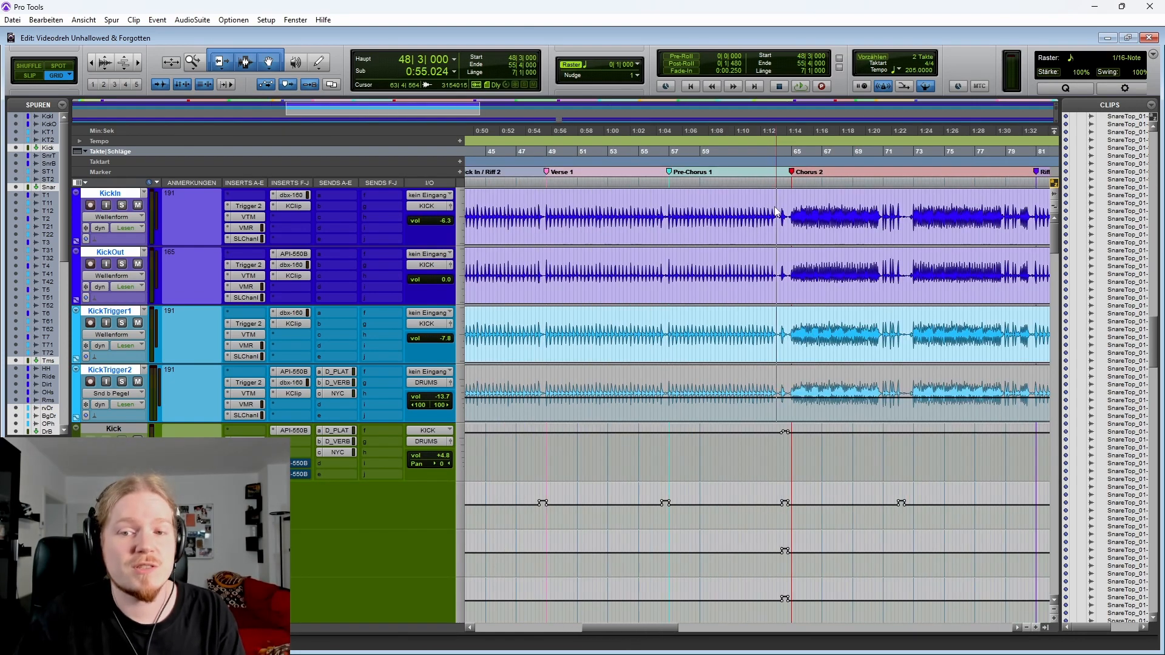
{"action": "scroll", "coordinate": [713, 224], "scroll_direction": "right", "scroll_amount": 1}
{"action": "scroll", "coordinate": [705, 224], "scroll_direction": "down", "scroll_amount": 1}
{"action": "scroll", "coordinate": [638, 206], "scroll_direction": "left", "scroll_amount": 3}
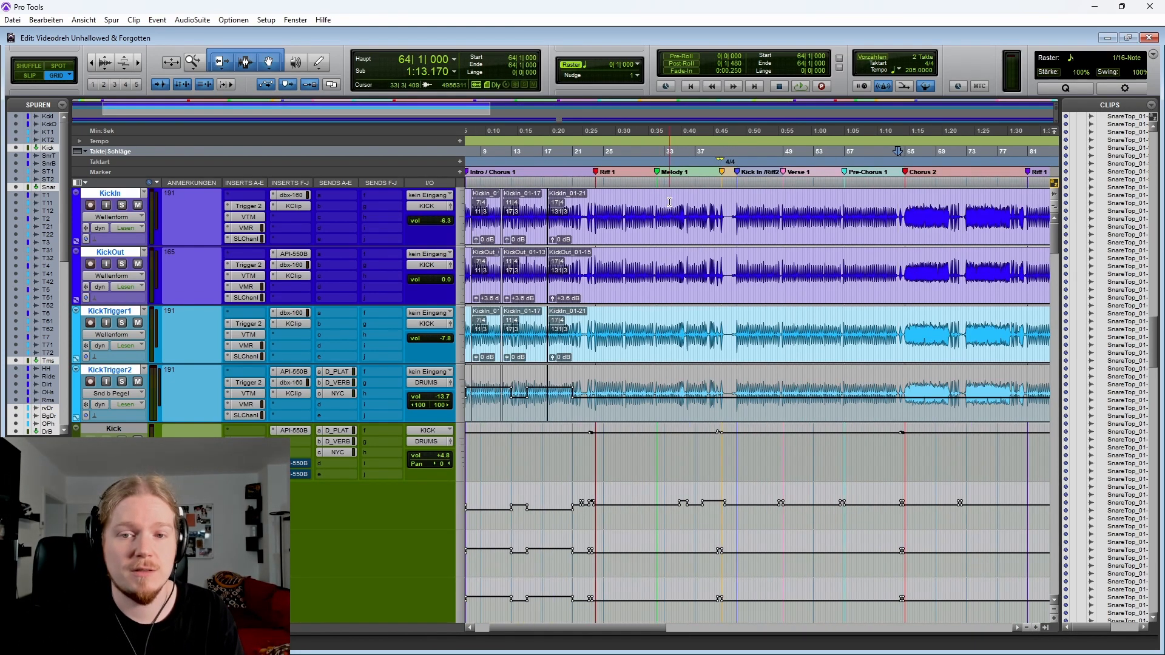
Play back the kick tracks from bar 20 toward the Riff 1 marker, zooming out while listening
{"action": "left_click", "coordinate": [571, 198]}
{"action": "scroll", "coordinate": [571, 200], "scroll_direction": "up", "scroll_amount": 2}
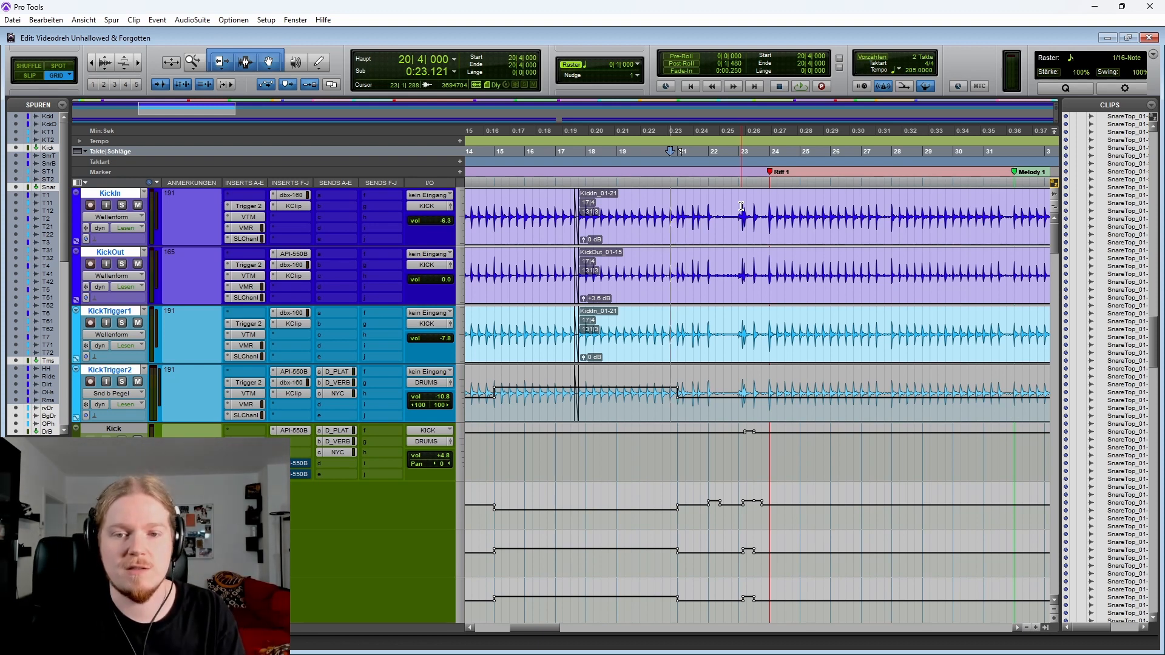
{"action": "scroll", "coordinate": [735, 209], "scroll_direction": "right", "scroll_amount": 3}
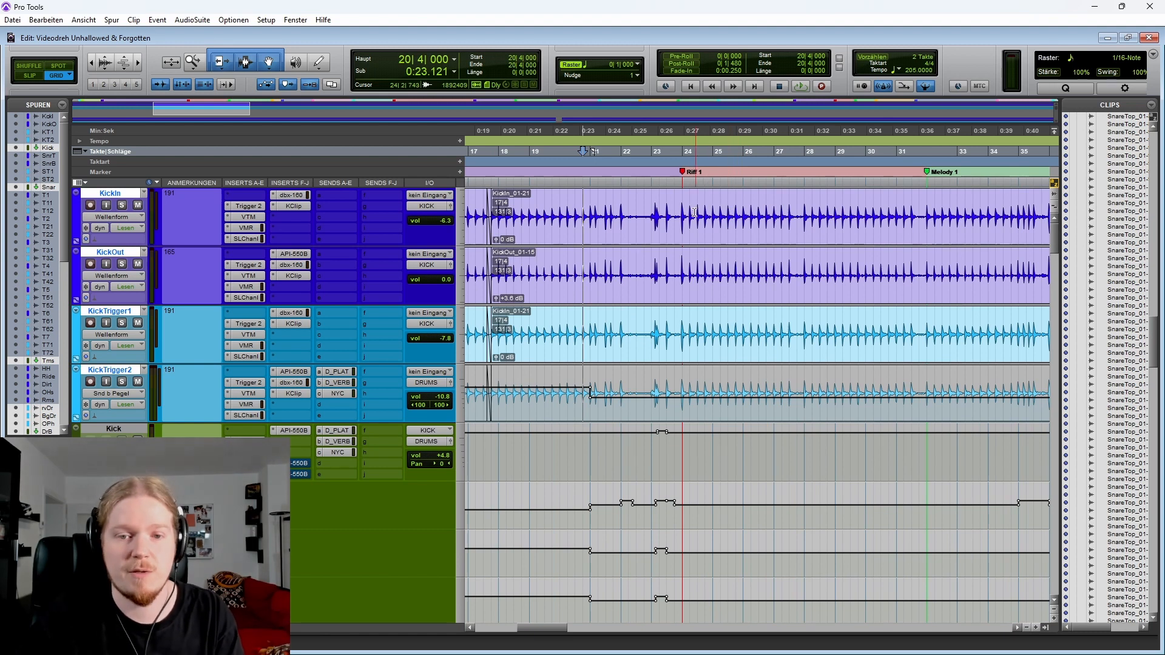
{"action": "key", "text": "space"}
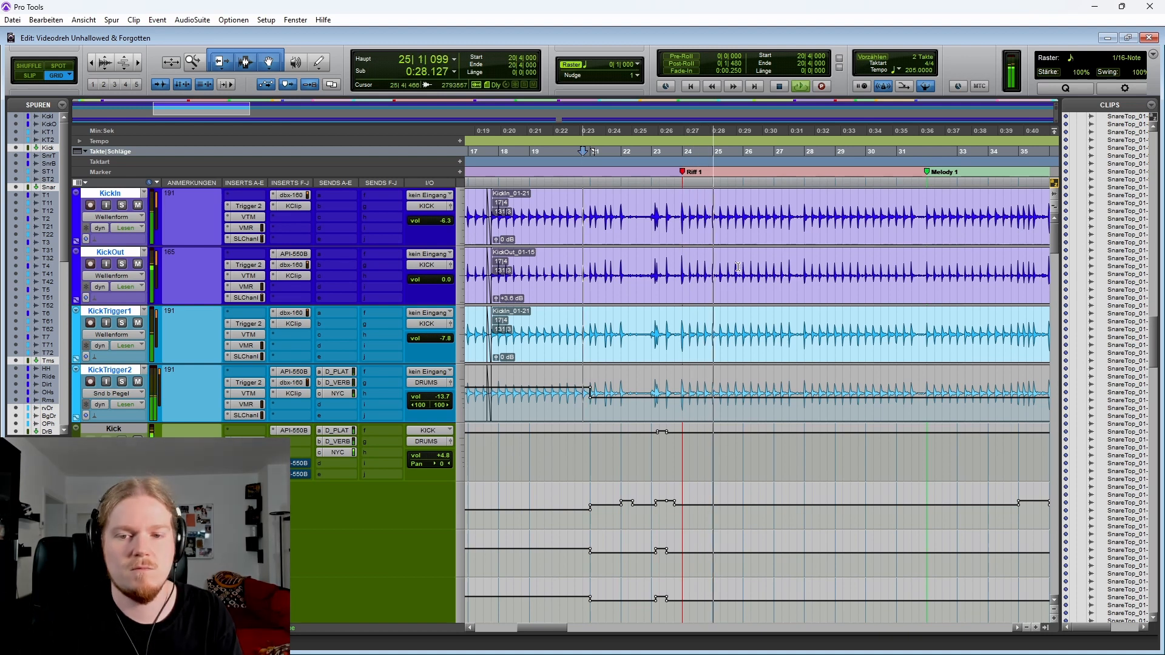
{"action": "key", "text": "r"}
{"action": "key", "text": "space"}
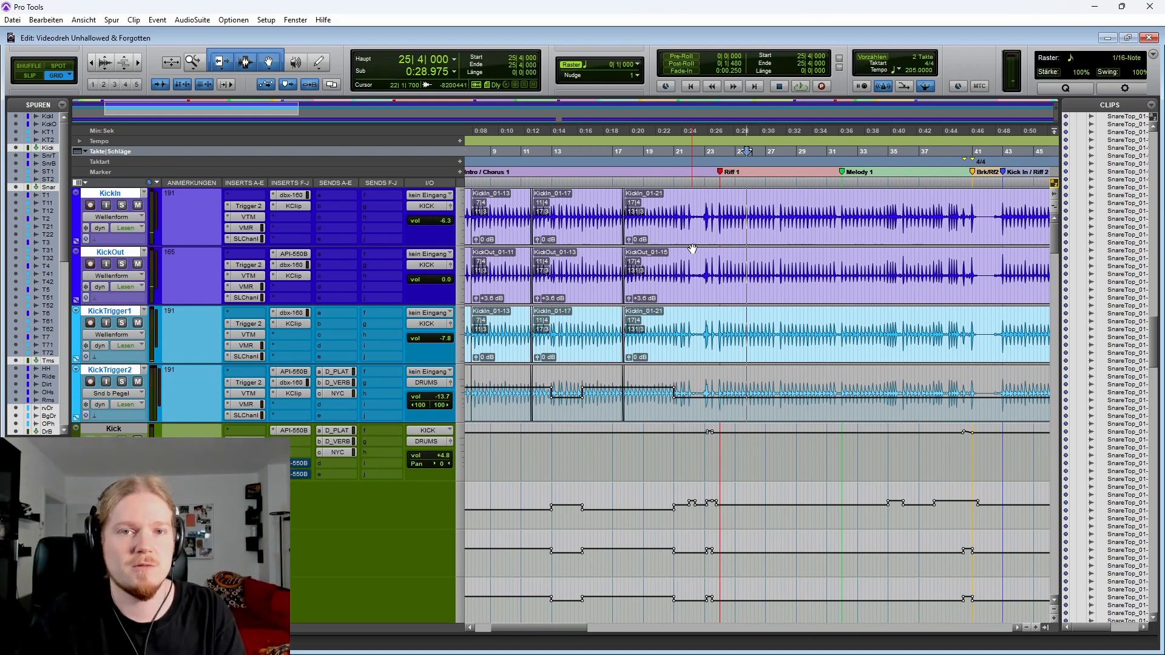
Zoom out to the whole session, then zoom in on bars 78 to 81 just before the second Riff 1
{"action": "key", "text": "alt+a"}
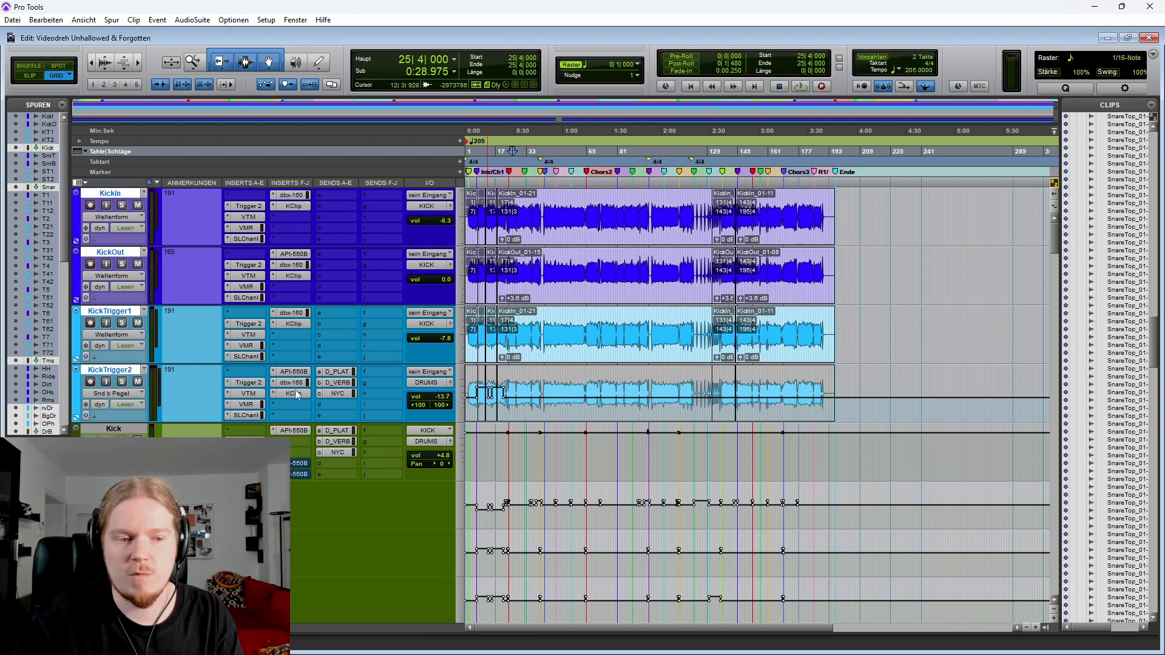
{"action": "left_click", "coordinate": [618, 273]}
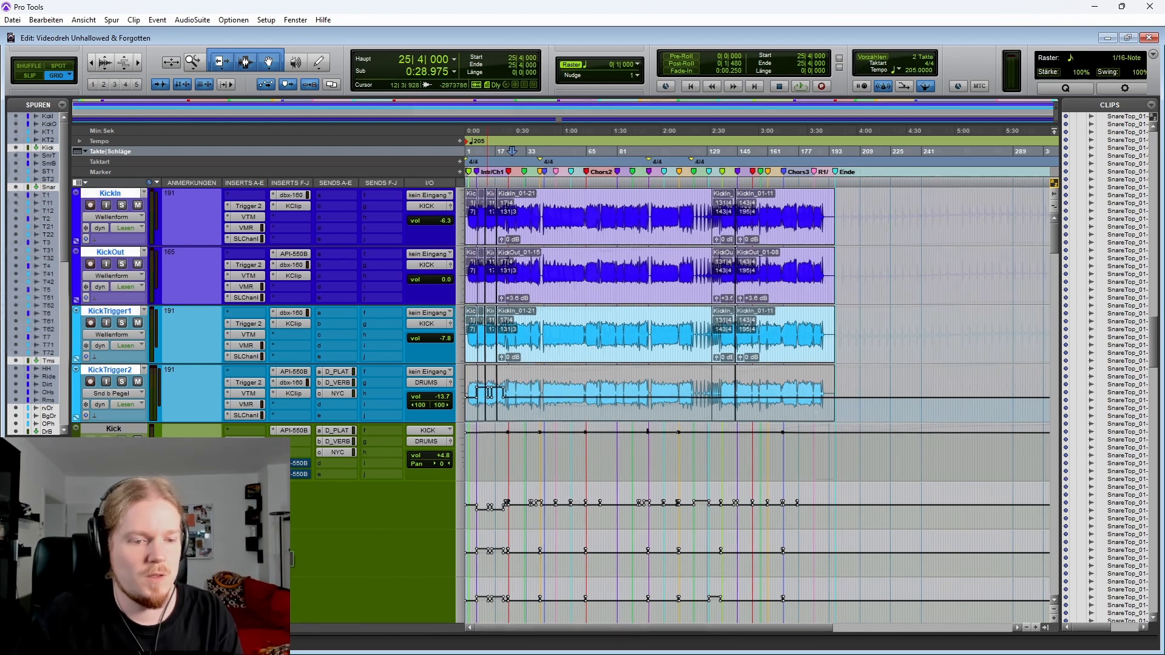
{"action": "key", "text": "ctrl+]"}
{"action": "key", "text": "ctrl+]"}
{"action": "key", "text": "ctrl+]"}
{"action": "key", "text": "ctrl+]"}
{"action": "key", "text": "ctrl+["}
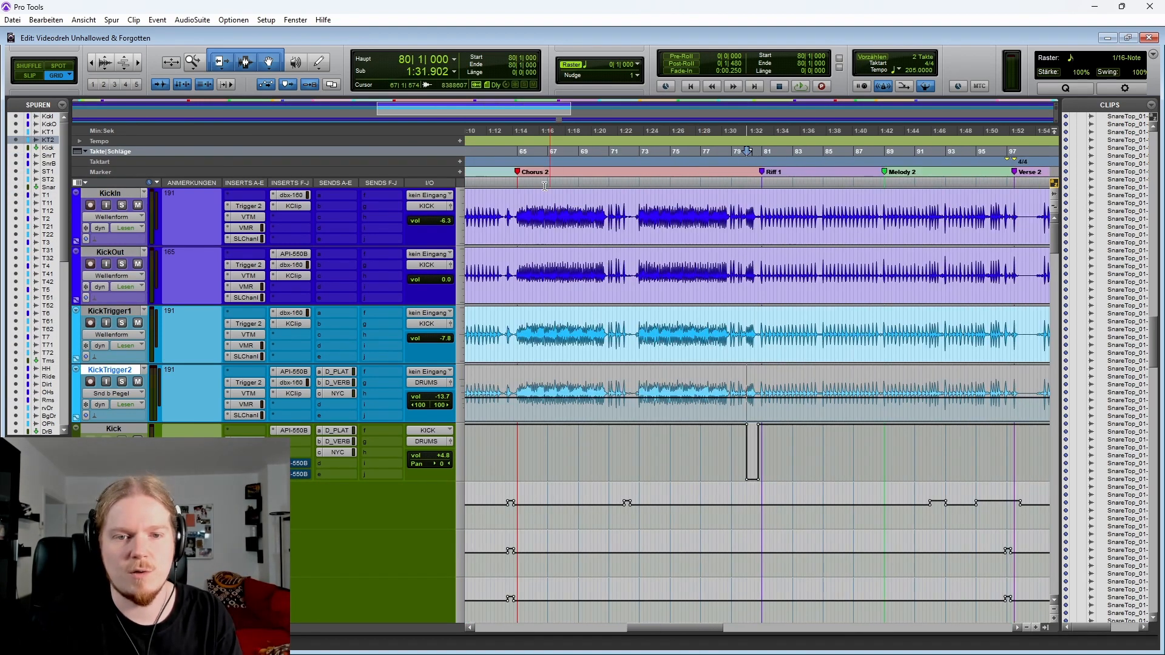
{"action": "key", "text": "ctrl+]"}
{"action": "key", "text": "ctrl+]"}
{"action": "key", "text": "ctrl+]"}
{"action": "scroll", "coordinate": [813, 382], "scroll_direction": "right", "scroll_amount": 2}
{"action": "scroll", "coordinate": [716, 398], "scroll_direction": "left", "scroll_amount": 2}
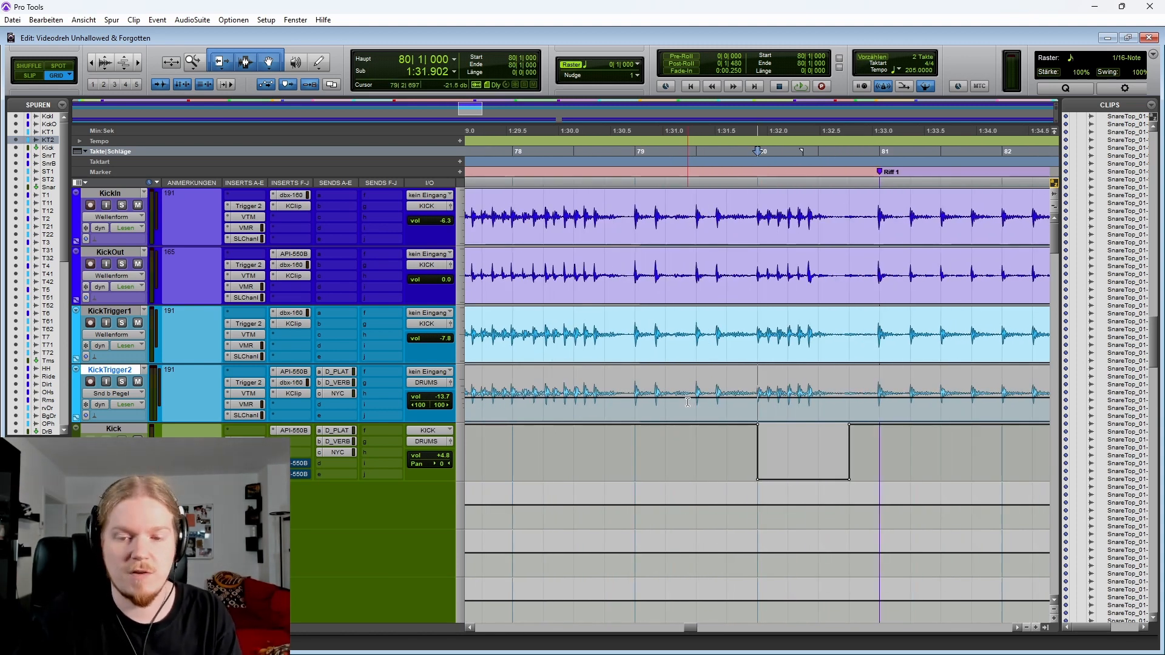
{"action": "scroll", "coordinate": [673, 399], "scroll_direction": "right", "scroll_amount": 1}
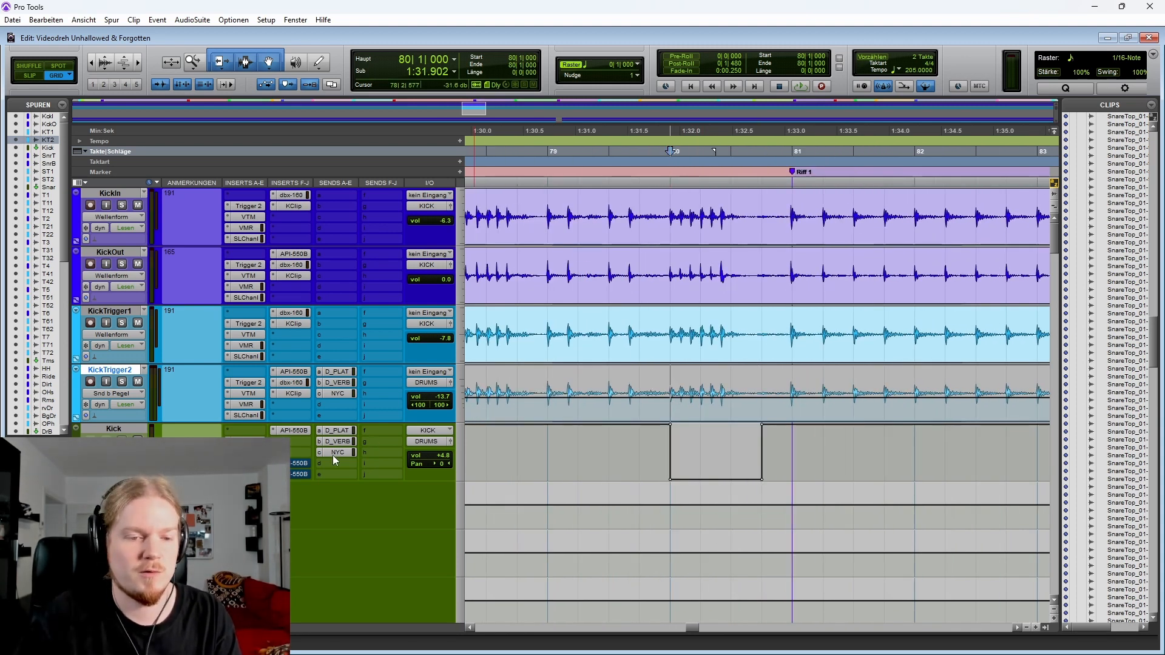
Open the API-550B EQ insert on the Kick bus track and move its window aside
{"action": "left_click", "coordinate": [293, 477]}
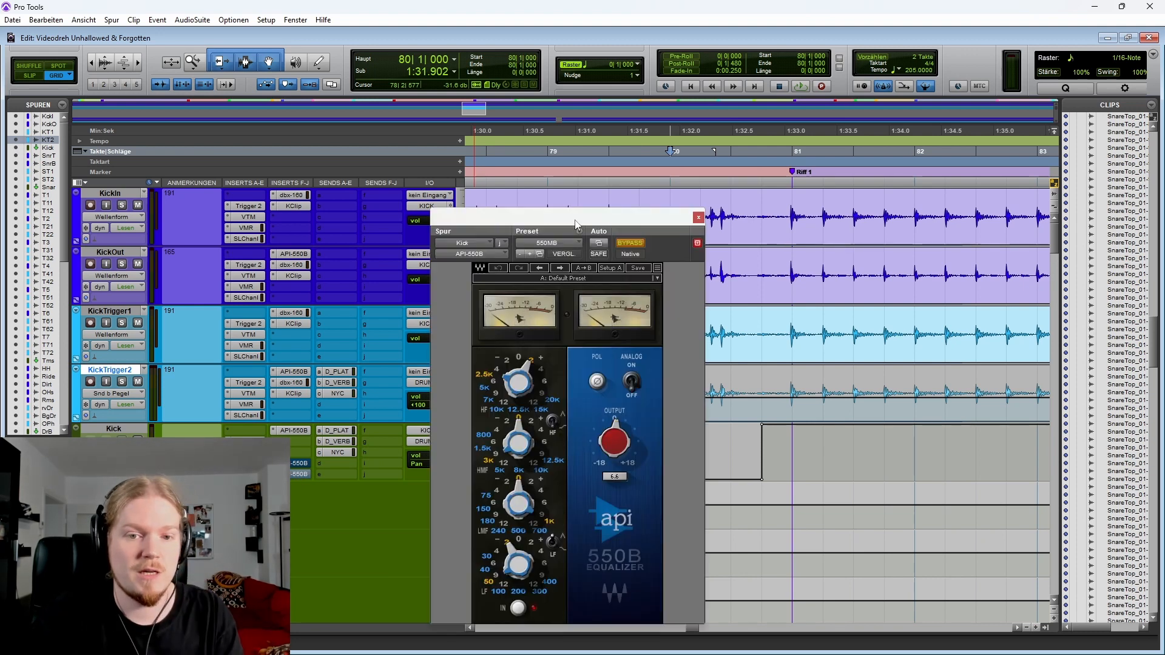
{"action": "left_click_drag", "start_coordinate": [575, 224], "coordinate": [228, 46]}
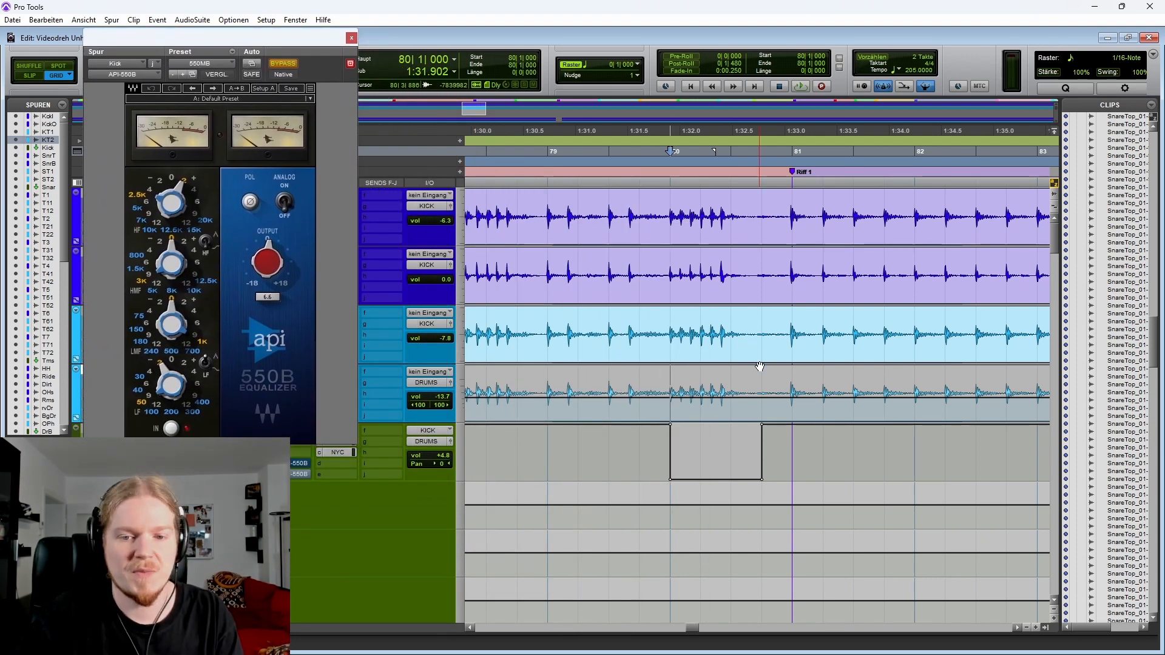
{"action": "scroll", "coordinate": [760, 366], "scroll_direction": "left", "scroll_amount": 1}
{"action": "key", "text": "r"}
{"action": "scroll", "coordinate": [698, 398], "scroll_direction": "right", "scroll_amount": 3}
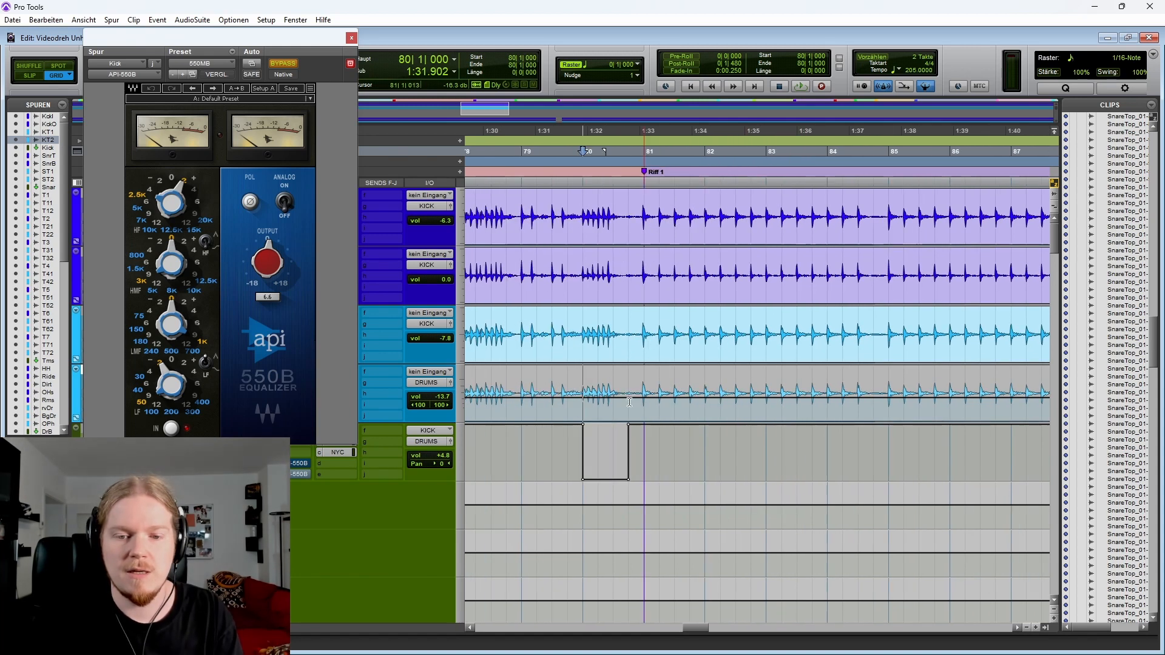
Play back the kicks from bar 78 with the KickTrigger1 track selected
{"action": "left_click", "coordinate": [523, 413]}
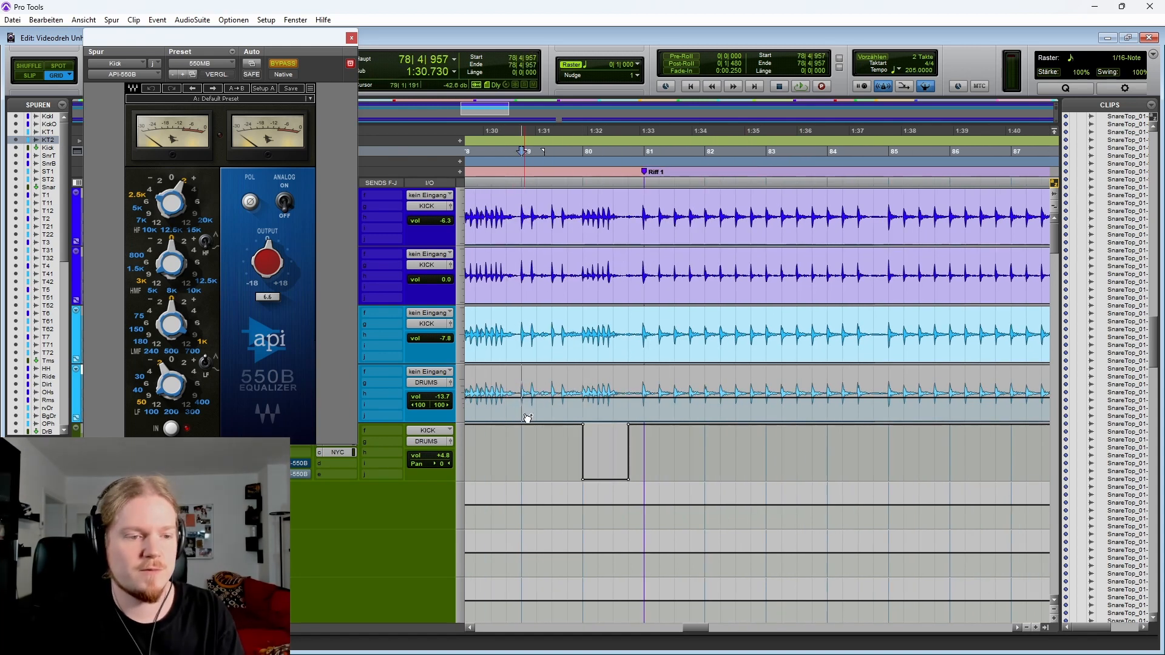
{"action": "left_click", "coordinate": [515, 323]}
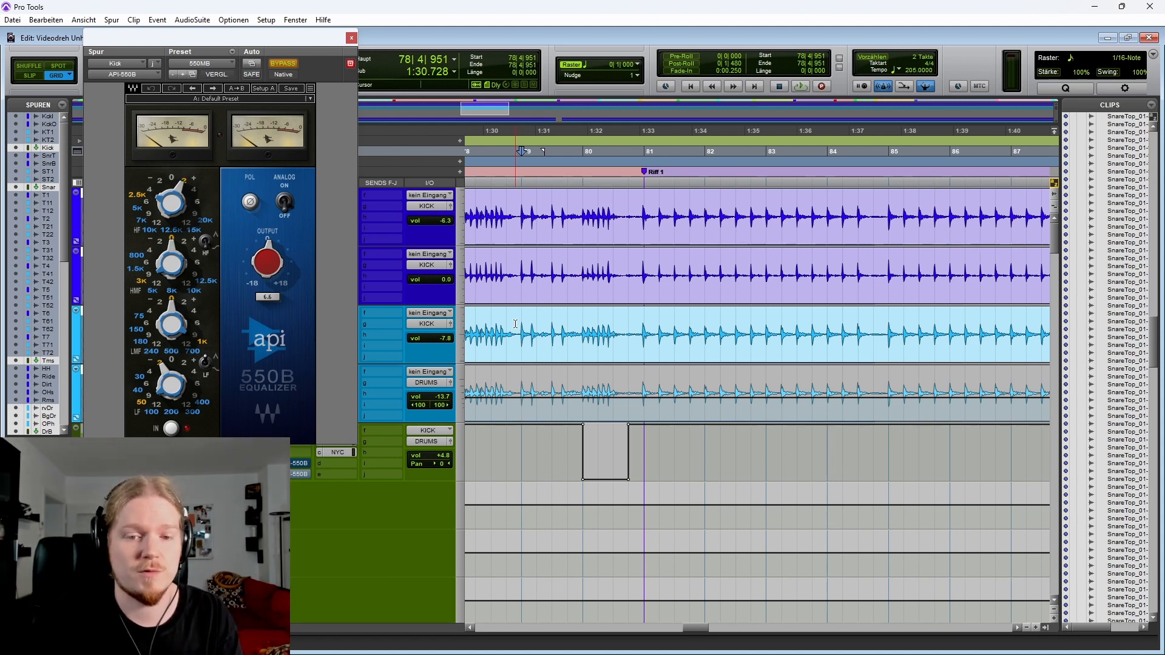
{"action": "key", "text": "space"}
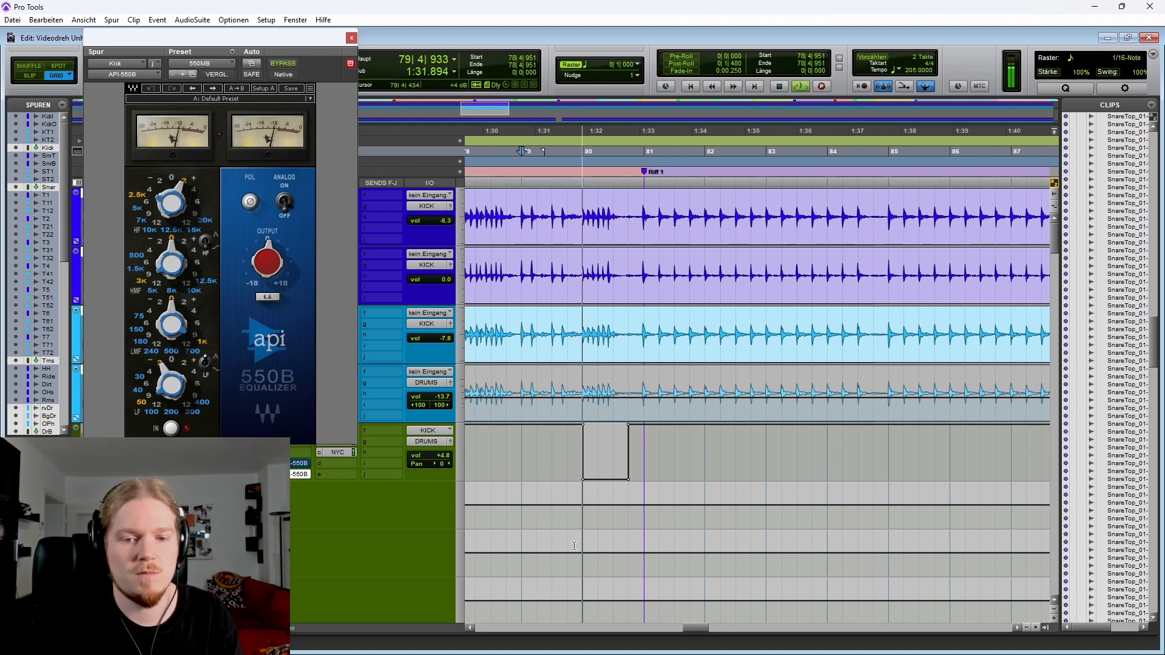
{"action": "key", "text": "space"}
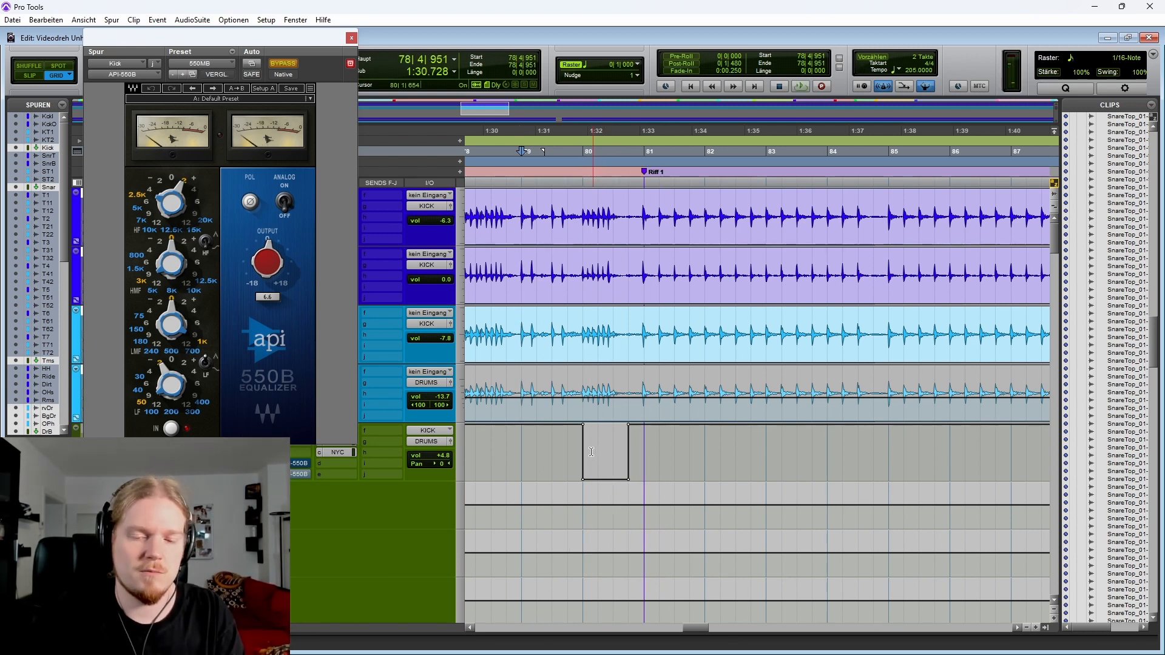
Delete the Kick bus automation step around bar 80, play it back and undo the deletion
{"action": "left_click_drag", "start_coordinate": [563, 444], "coordinate": [661, 442]}
{"action": "key", "text": "Delete"}
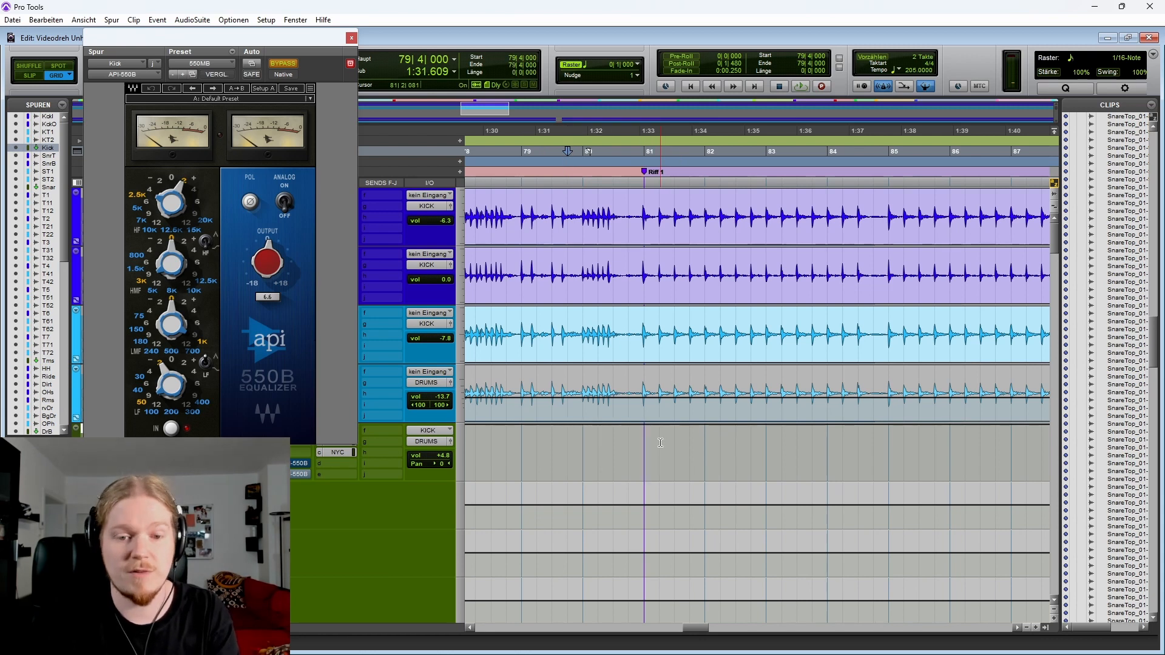
{"action": "key", "text": "space"}
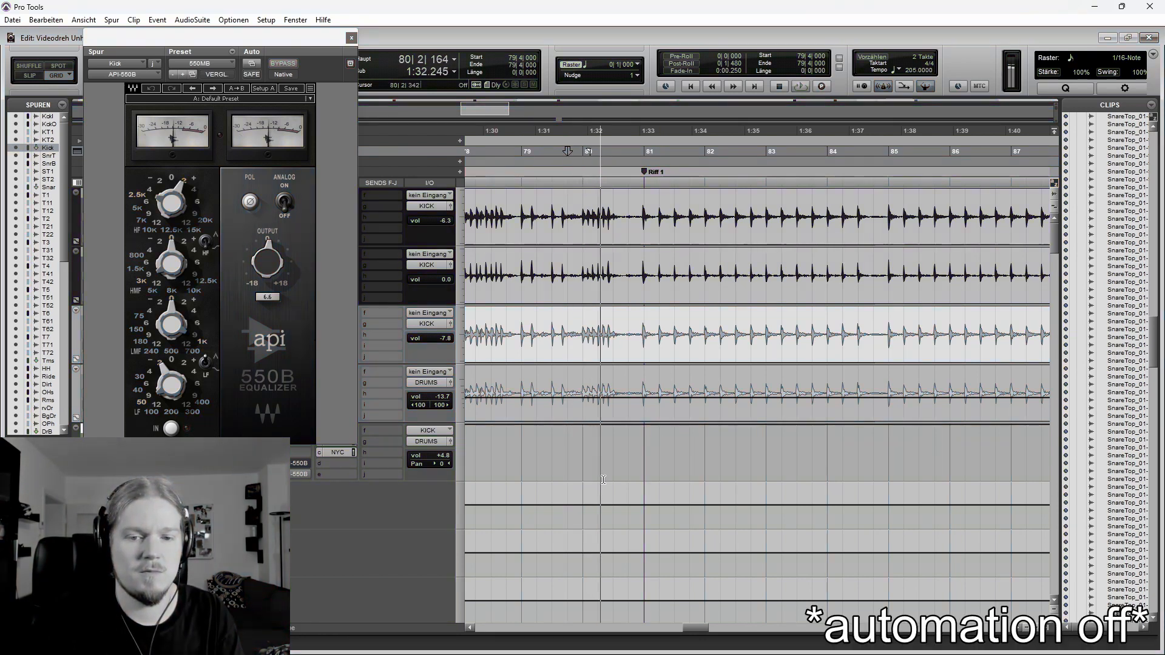
{"action": "key", "text": "space"}
{"action": "key", "text": "ctrl+z"}
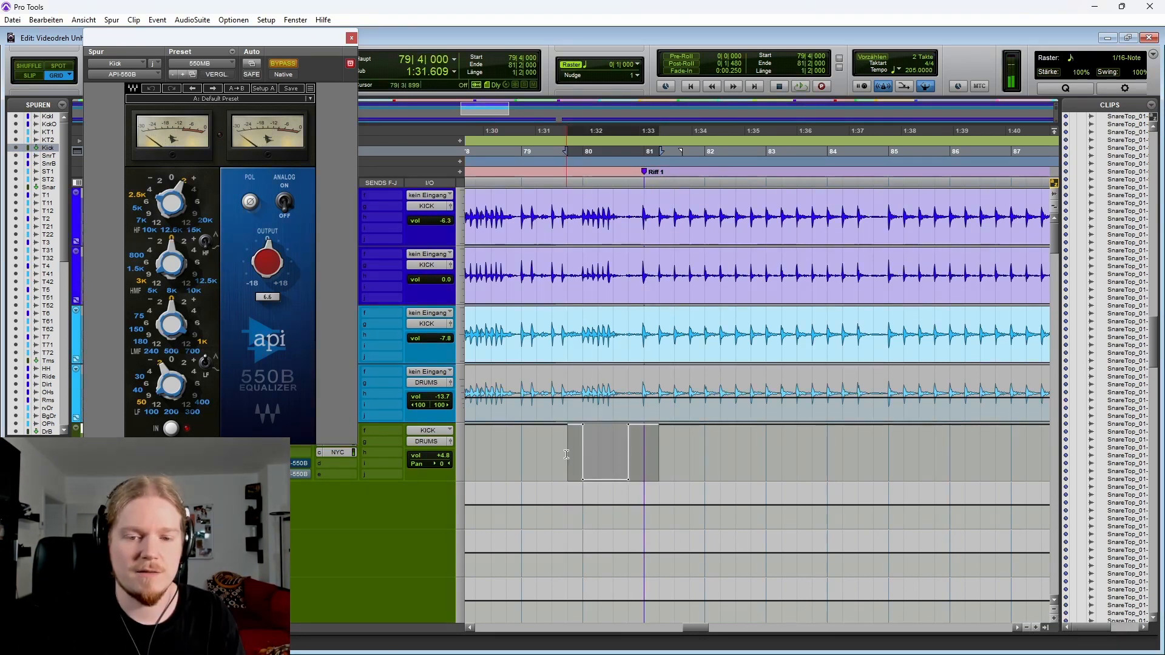
Place the cursor at bar 79 on the Kick track and close the EQ plugin window
{"action": "left_click", "coordinate": [520, 447]}
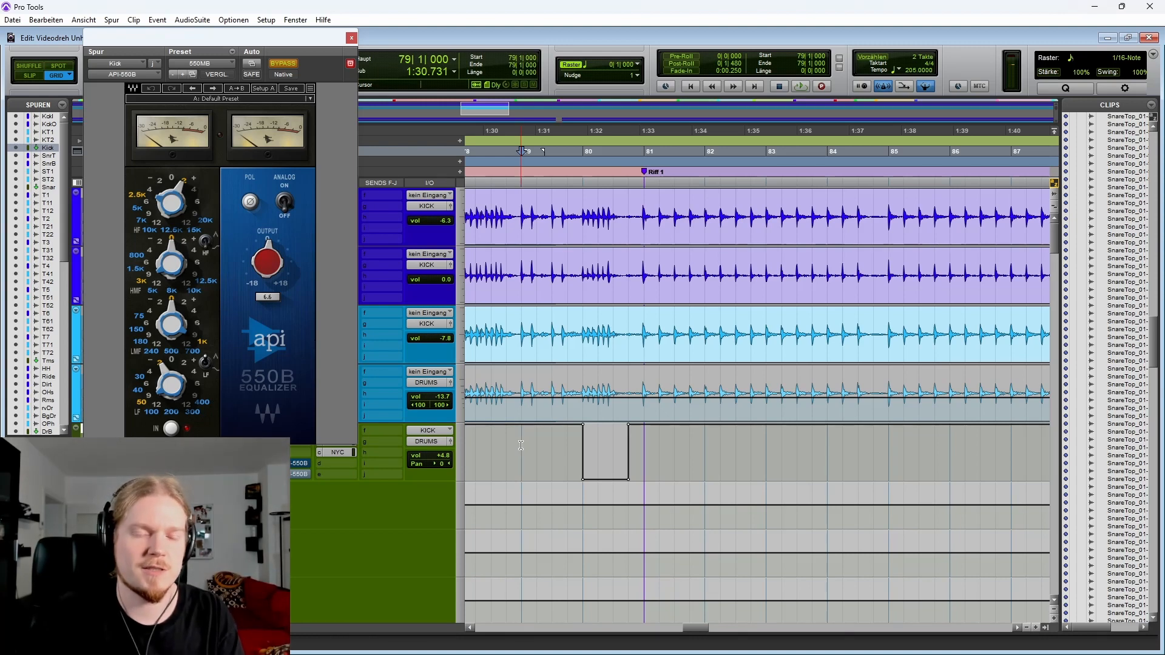
{"action": "left_click", "coordinate": [351, 38]}
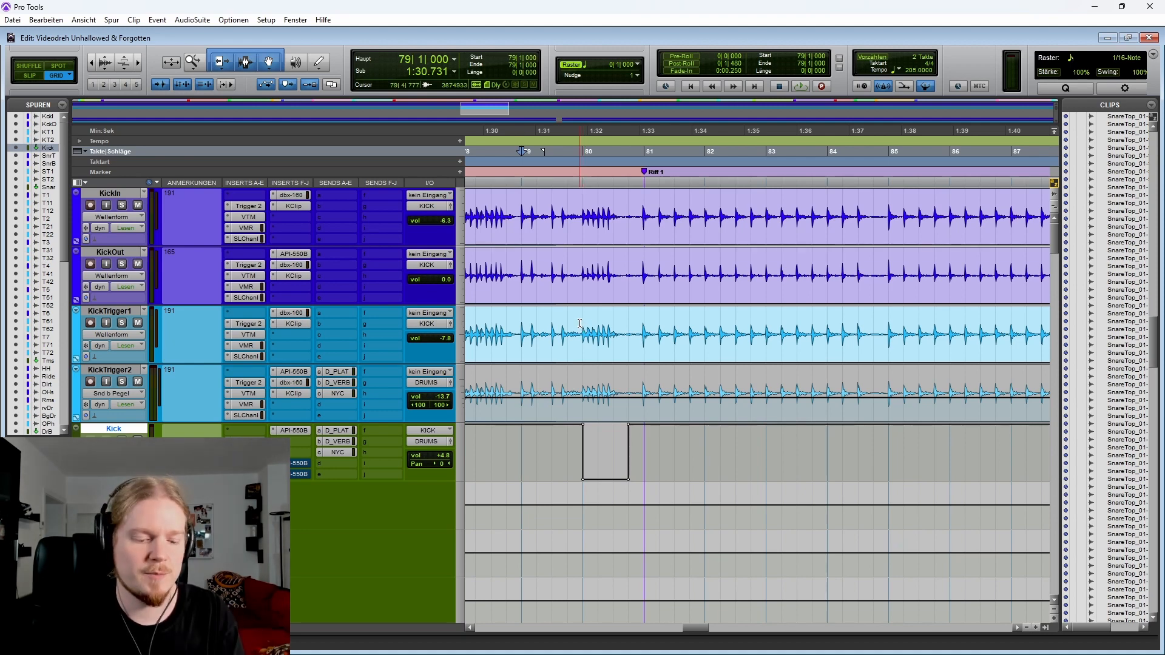
{"action": "scroll", "coordinate": [586, 325], "scroll_direction": "down", "scroll_amount": 5}
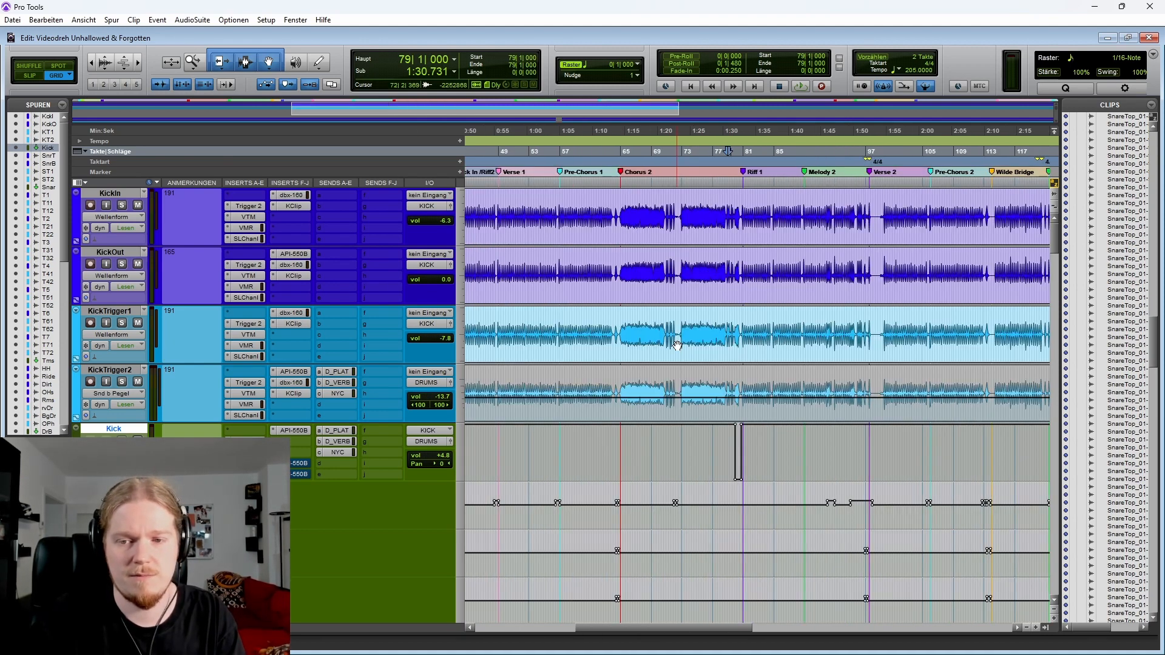
Collapse the Kick bus automation lanes and bring the snare tracks into focus
{"action": "scroll", "coordinate": [588, 352], "scroll_direction": "down", "scroll_amount": 4}
{"action": "scroll", "coordinate": [591, 374], "scroll_direction": "up", "scroll_amount": 2}
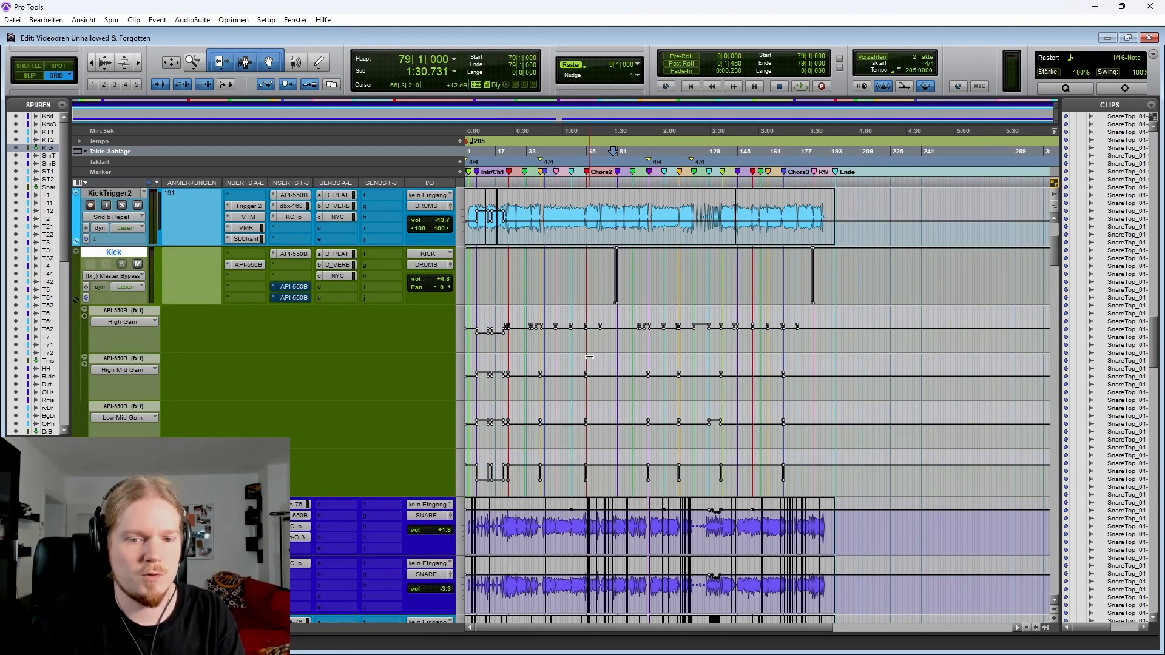
{"action": "left_click", "coordinate": [76, 302]}
{"action": "scroll", "coordinate": [487, 271], "scroll_direction": "down", "scroll_amount": 4}
{"action": "left_click", "coordinate": [506, 280]}
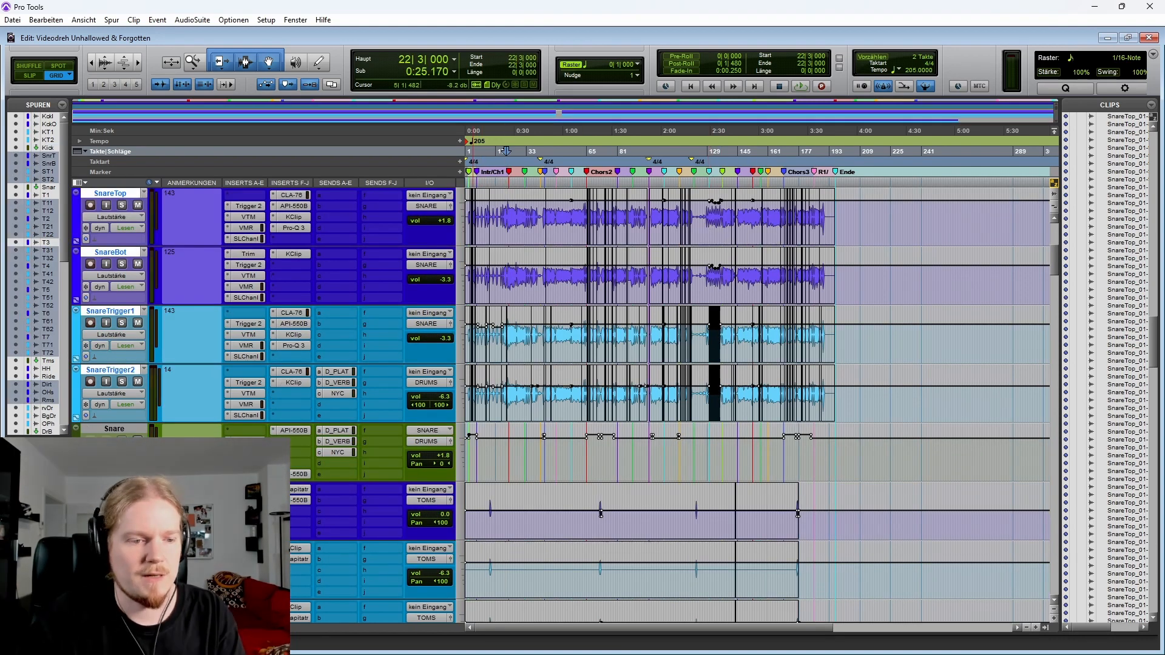
Show the Snare bus automation lanes and place the cursor around bar 129 on SnareTrigger1
{"action": "left_click", "coordinate": [76, 476]}
{"action": "left_click", "coordinate": [716, 350]}
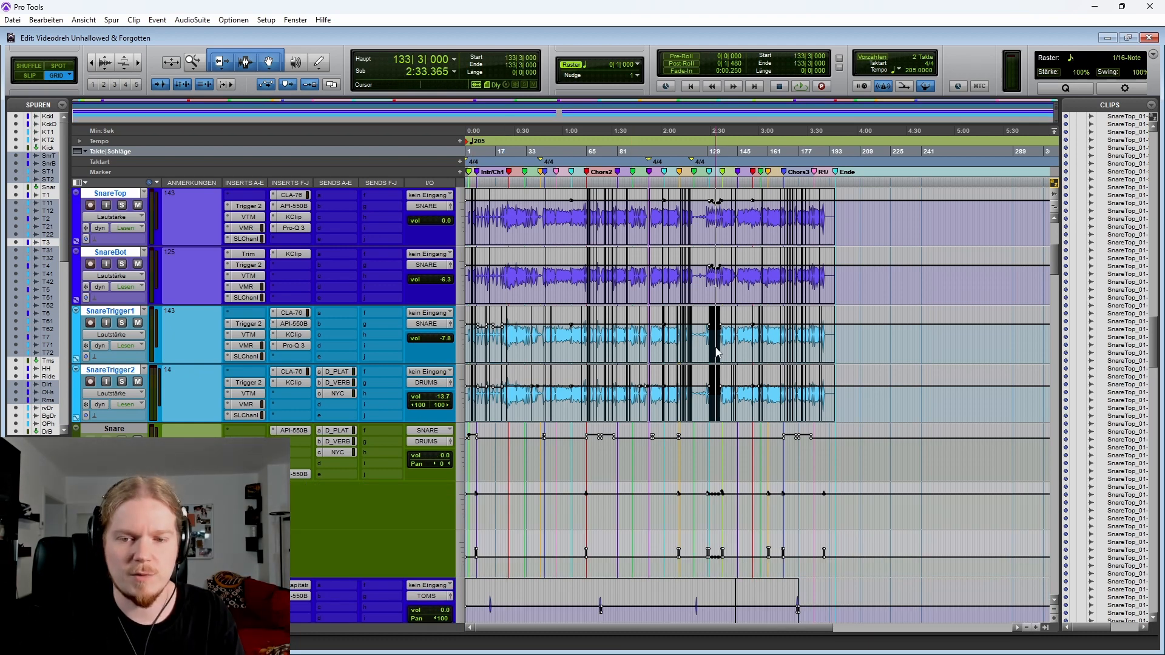
{"action": "key", "text": "t"}
{"action": "key", "text": "t"}
{"action": "key", "text": "t"}
{"action": "key", "text": "t"}
{"action": "left_click", "coordinate": [636, 343]}
{"action": "key", "text": "t"}
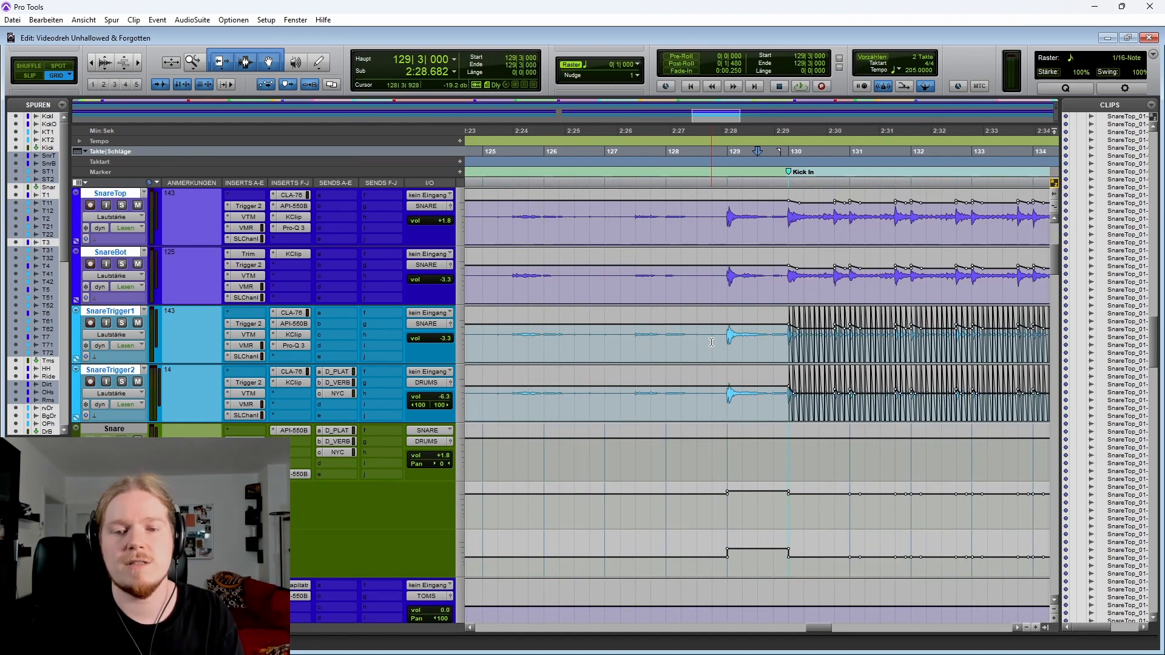
Play back the snare tracks around the Kick In section from bar 129
{"action": "key", "text": "space"}
{"action": "scroll", "coordinate": [703, 340], "scroll_direction": "right", "scroll_amount": 3}
{"action": "key", "text": "space"}
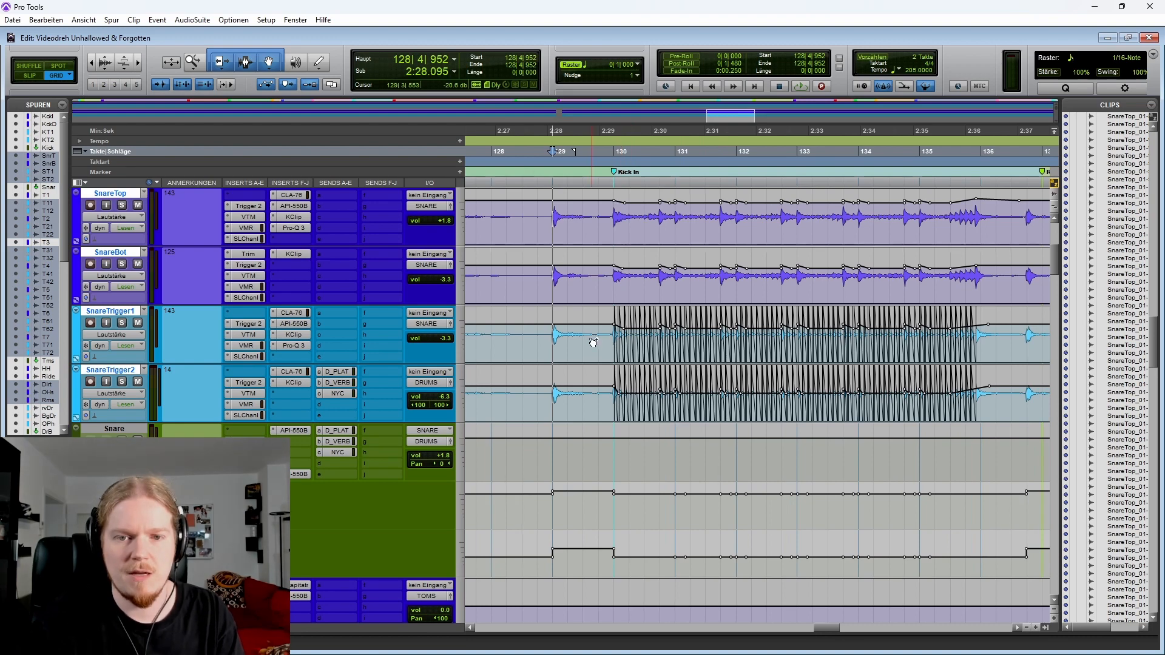
{"action": "key", "text": "space"}
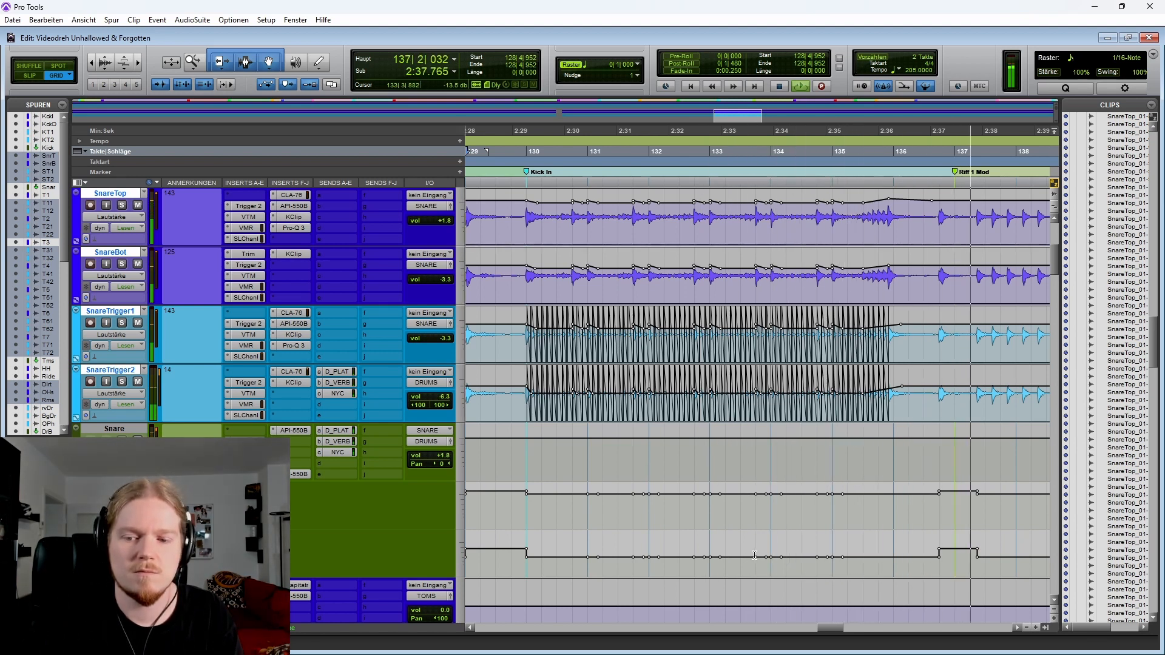
{"action": "key", "text": "space"}
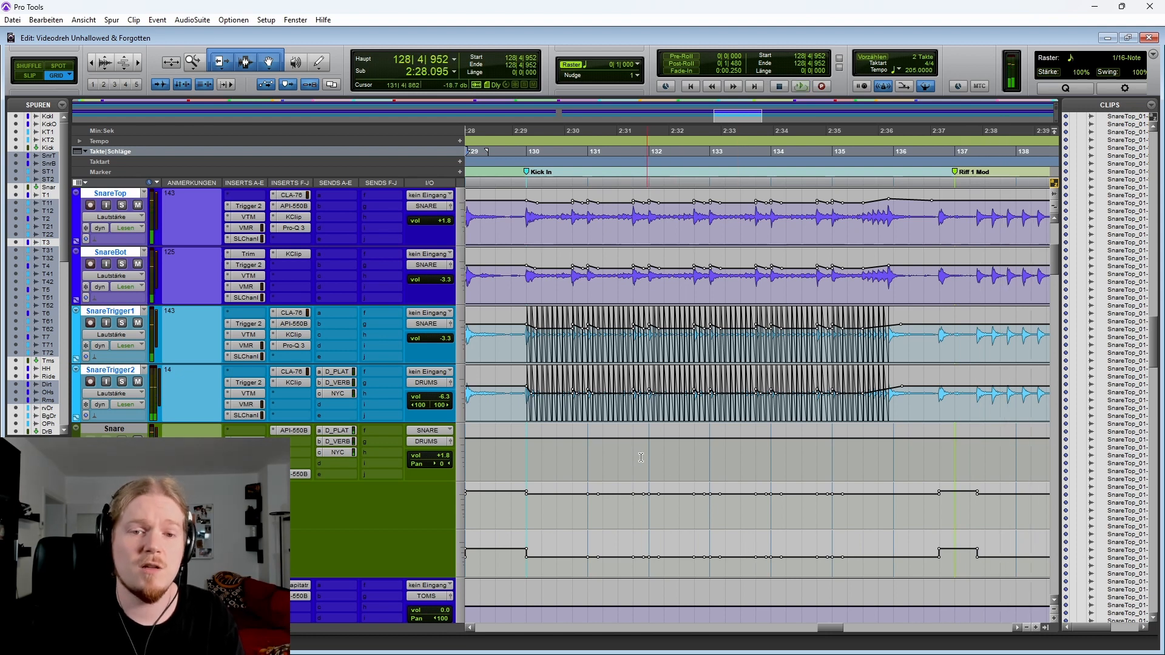
Select the bar 129 to 136 range on the snare trigger tracks and then on SnareTop and SnareBot
{"action": "scroll", "coordinate": [661, 436], "scroll_direction": "up", "scroll_amount": 1}
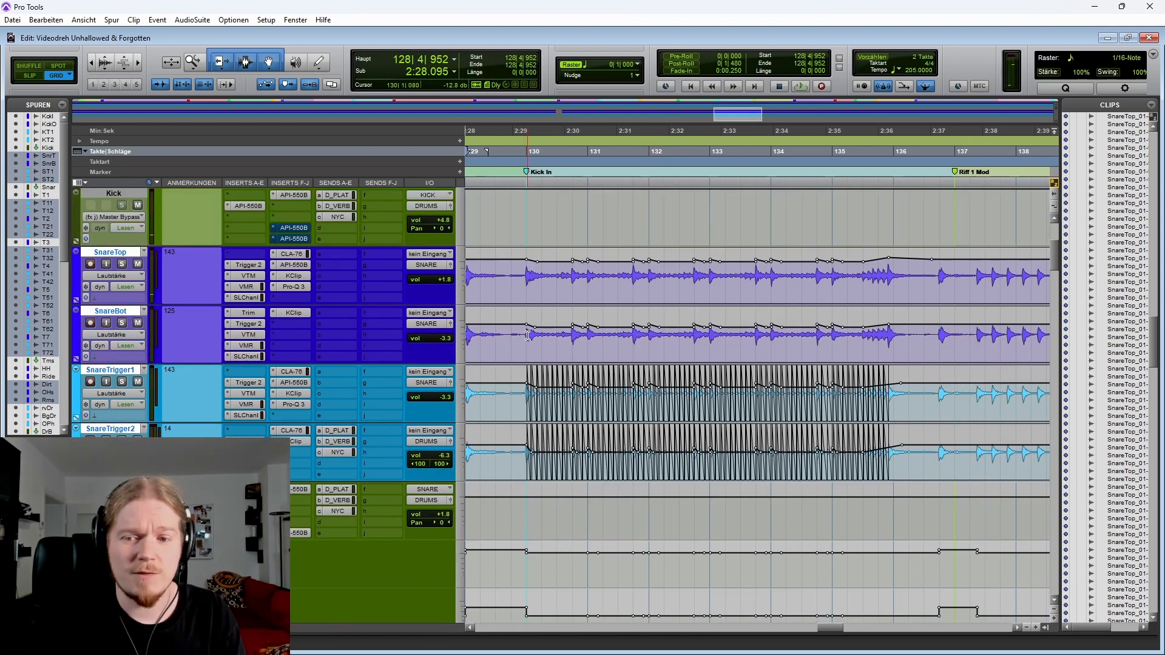
{"action": "left_click_drag", "start_coordinate": [517, 394], "coordinate": [909, 466]}
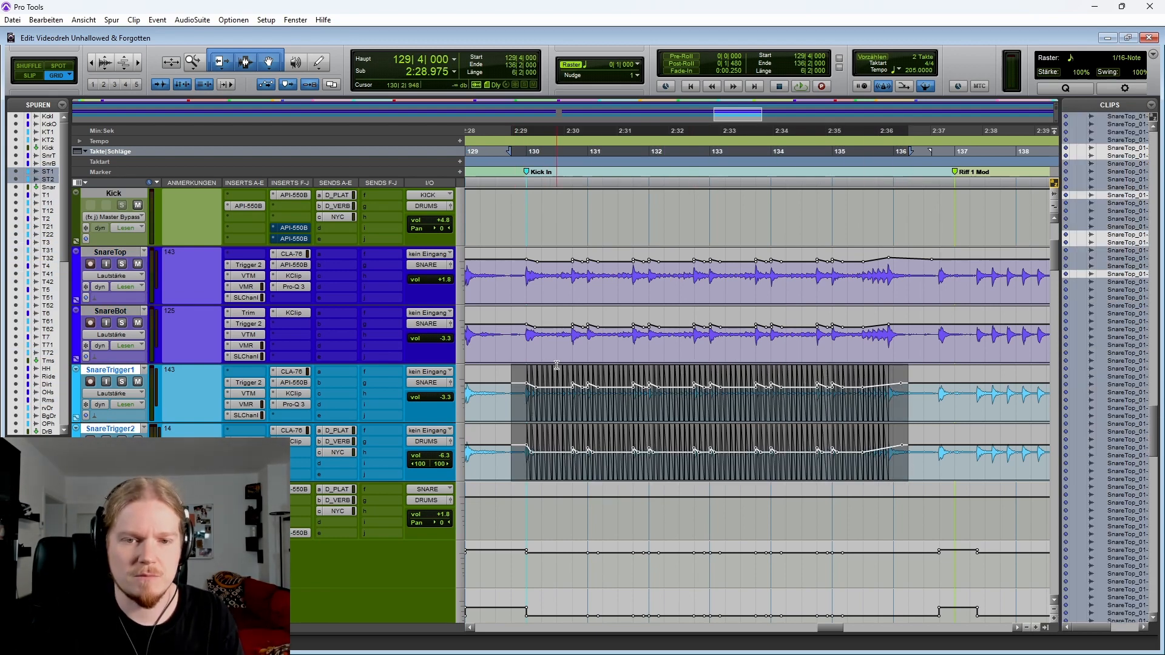
{"action": "scroll", "coordinate": [557, 365], "scroll_direction": "left", "scroll_amount": 3}
{"action": "scroll", "coordinate": [628, 348], "scroll_direction": "right", "scroll_amount": 3}
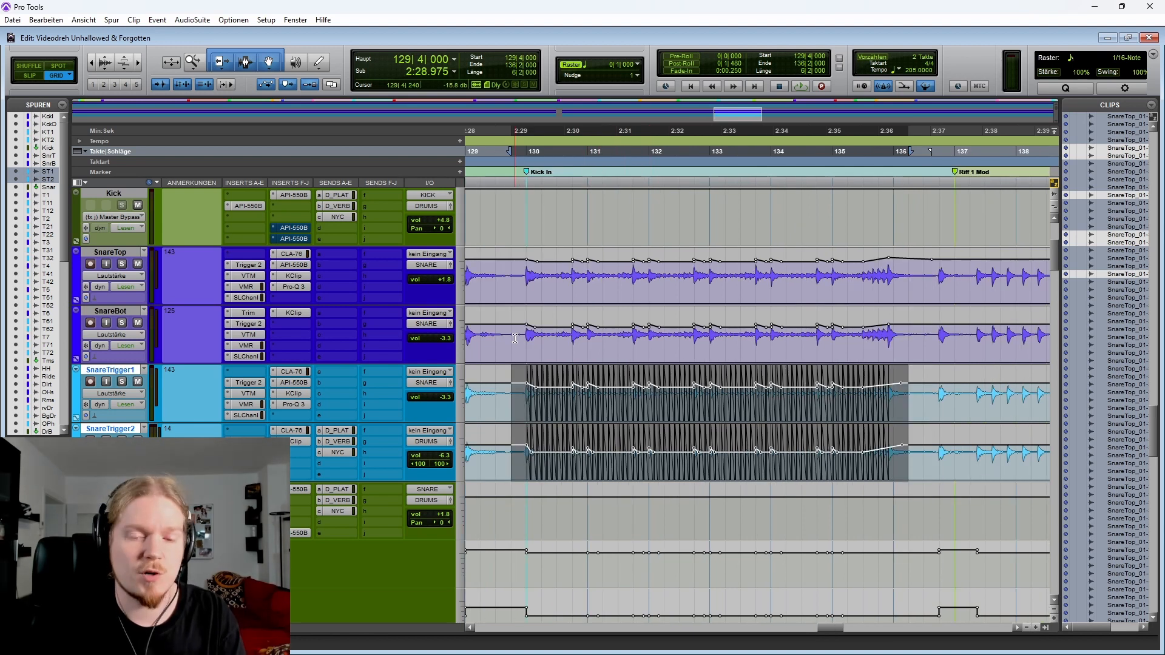
{"action": "left_click_drag", "start_coordinate": [510, 291], "coordinate": [939, 333]}
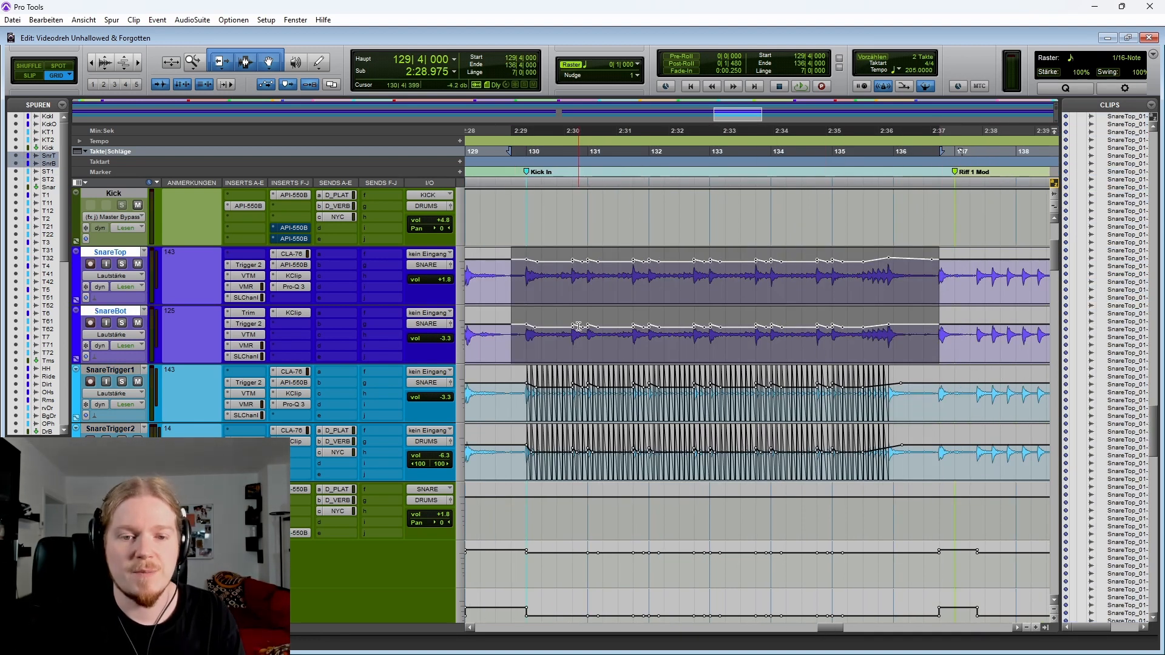
{"action": "left_click_drag", "start_coordinate": [531, 335], "coordinate": [633, 280]}
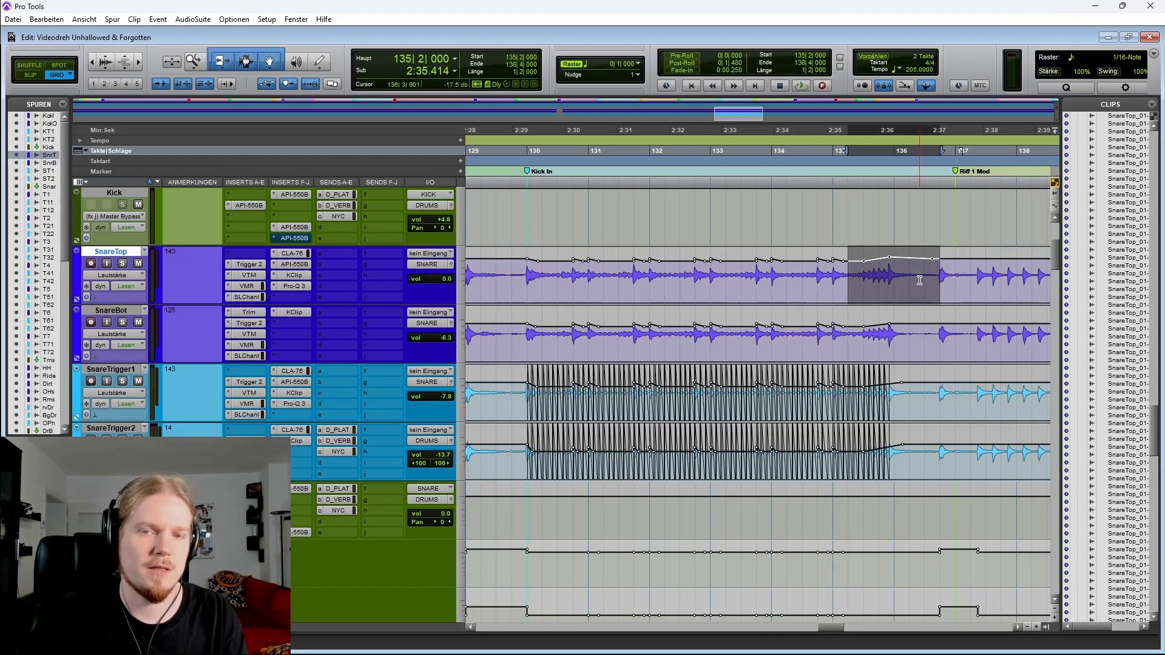
Solo SnareTop, play the snares from bar 129 on SnareBot, and undo the last edit
{"action": "left_click", "coordinate": [498, 279]}
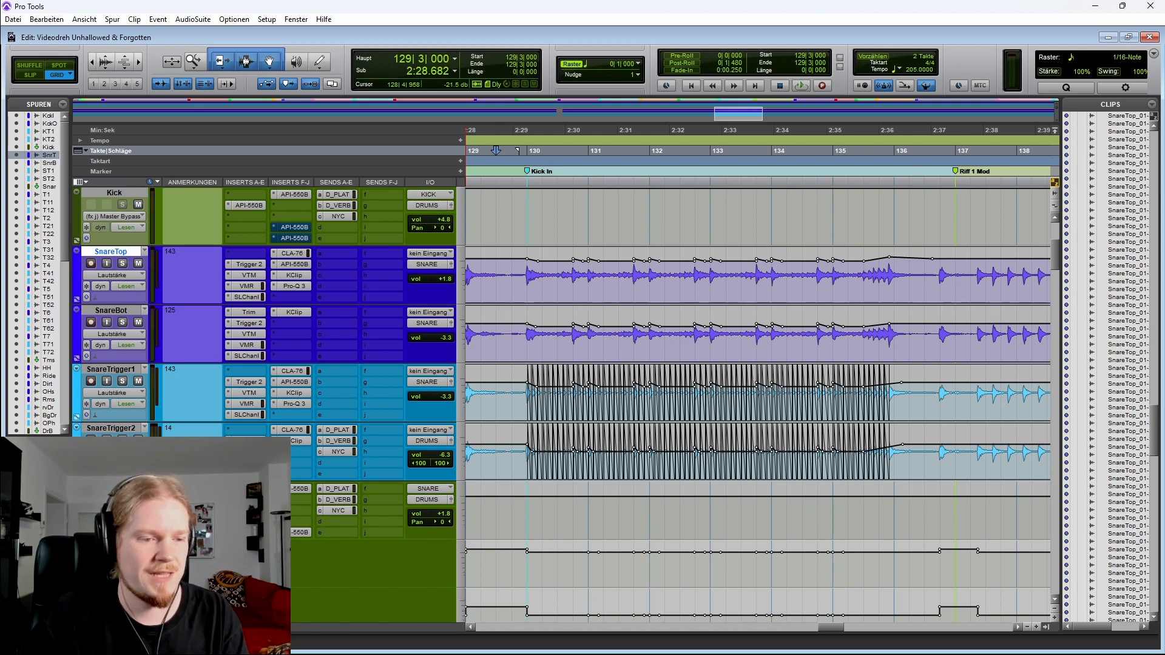
{"action": "left_click", "coordinate": [125, 261]}
{"action": "left_click", "coordinate": [511, 315]}
{"action": "key", "text": "space"}
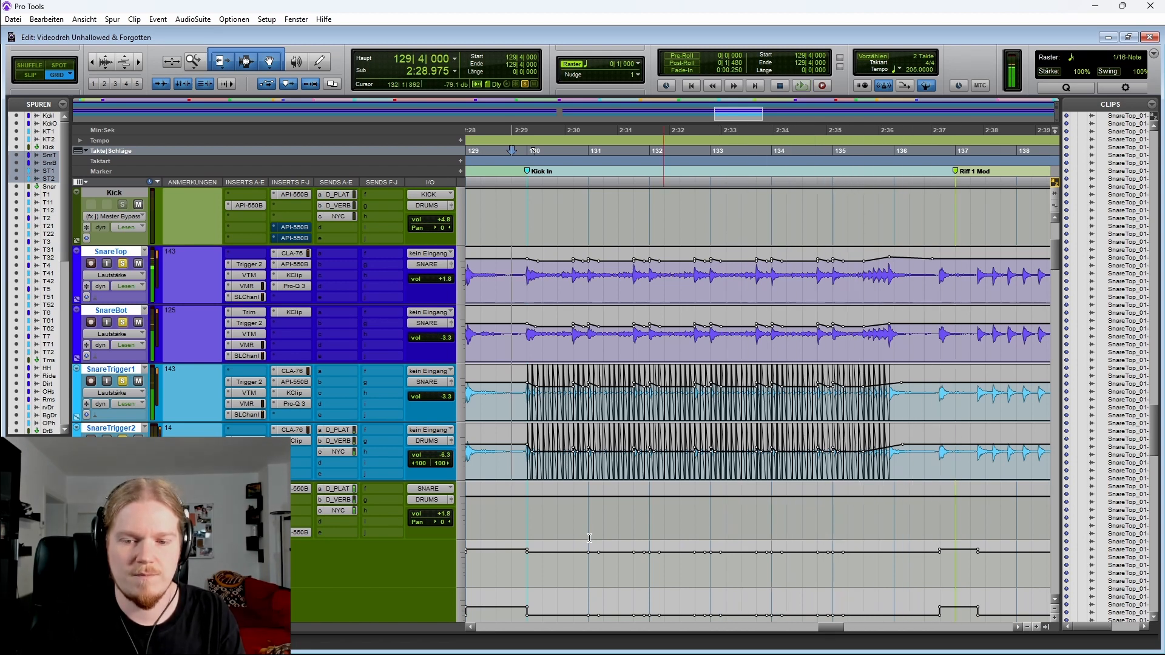
{"action": "key", "text": "space"}
{"action": "key", "text": "ctrl+z"}
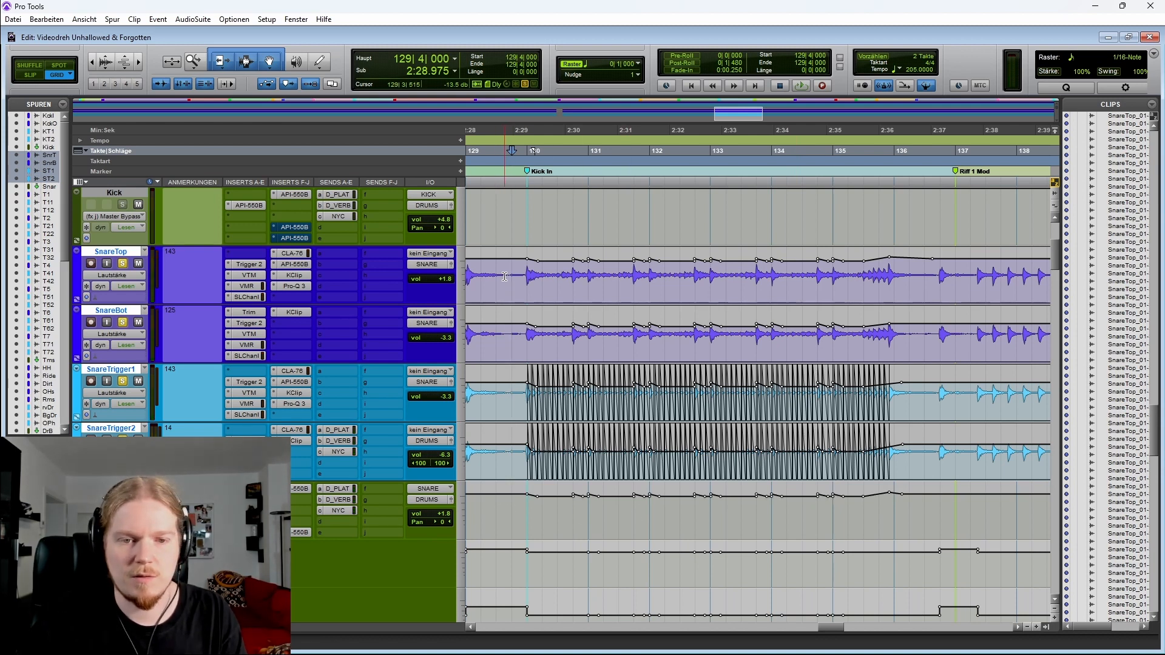
Select bars 129 to 137 across SnareTop, SnareBot and the Snare bus automation lanes
{"action": "left_click_drag", "start_coordinate": [512, 279], "coordinate": [914, 315]}
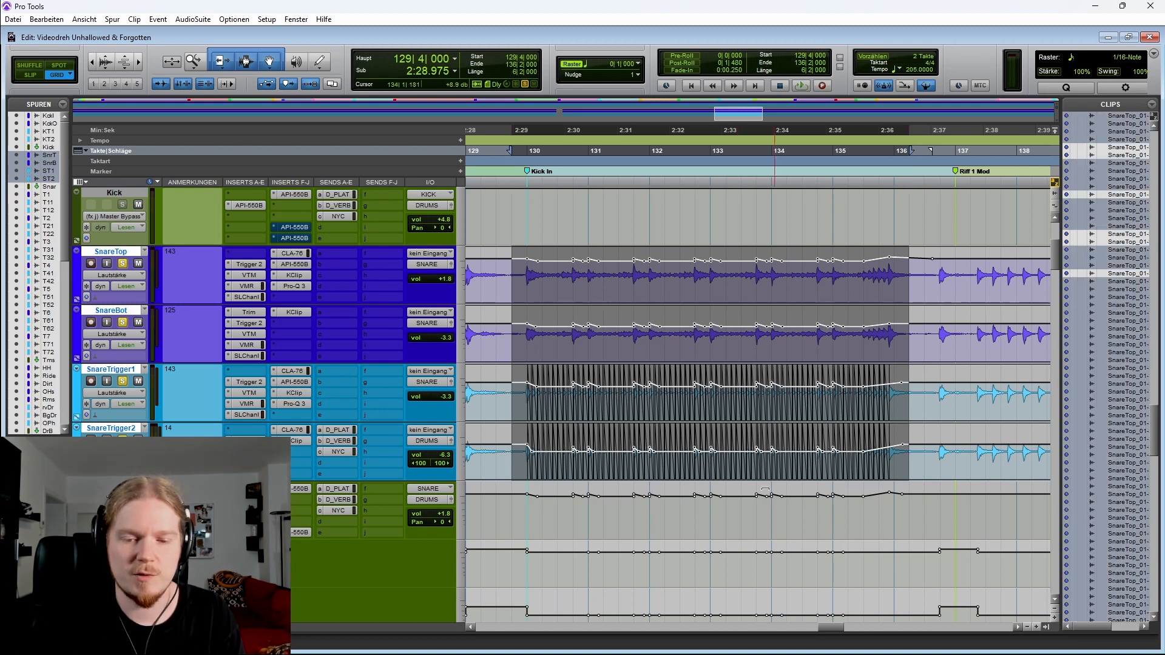
{"action": "left_click_drag", "start_coordinate": [513, 513], "coordinate": [952, 512]}
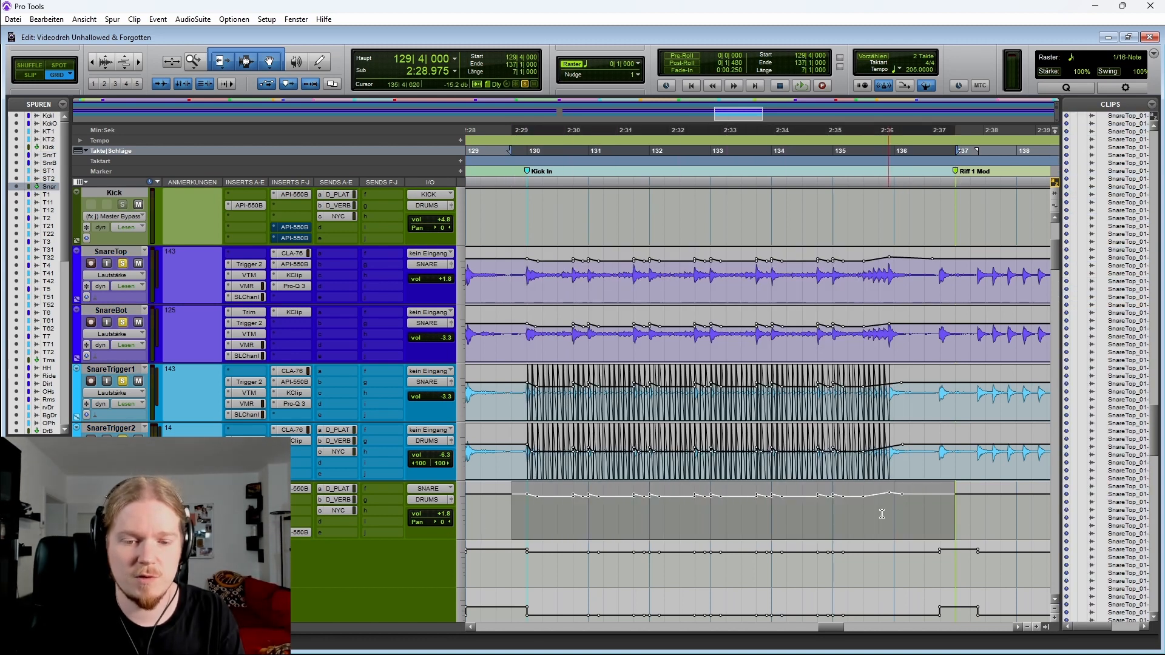
{"action": "scroll", "coordinate": [749, 483], "scroll_direction": "down", "scroll_amount": 1}
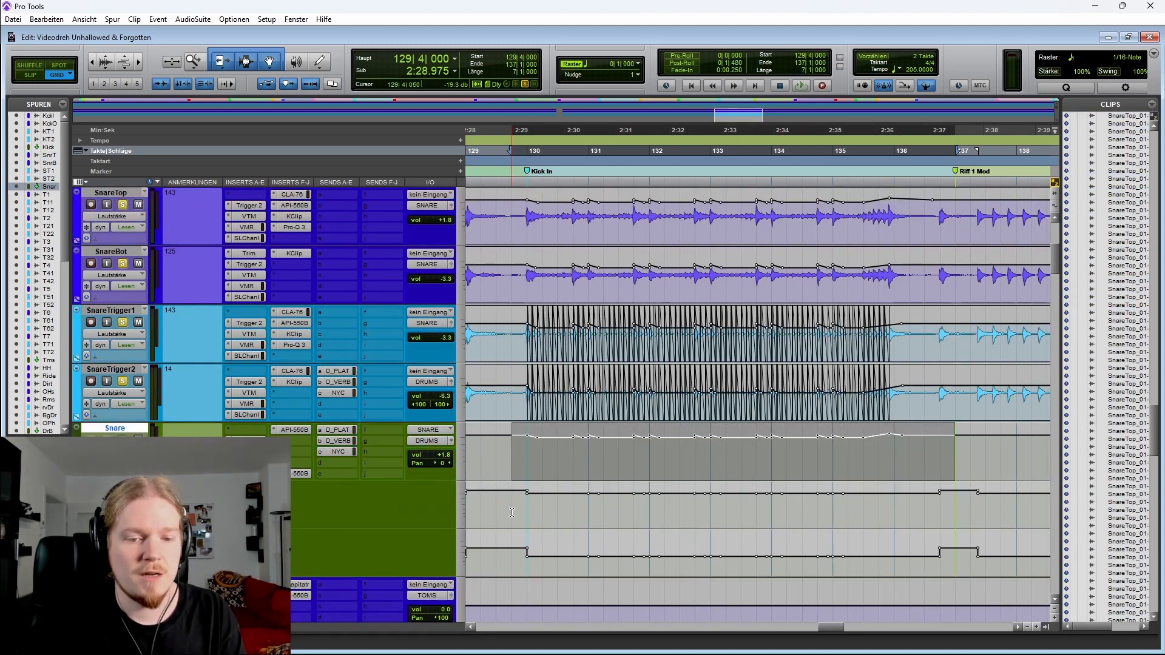
{"action": "left_click_drag", "start_coordinate": [514, 512], "coordinate": [963, 561]}
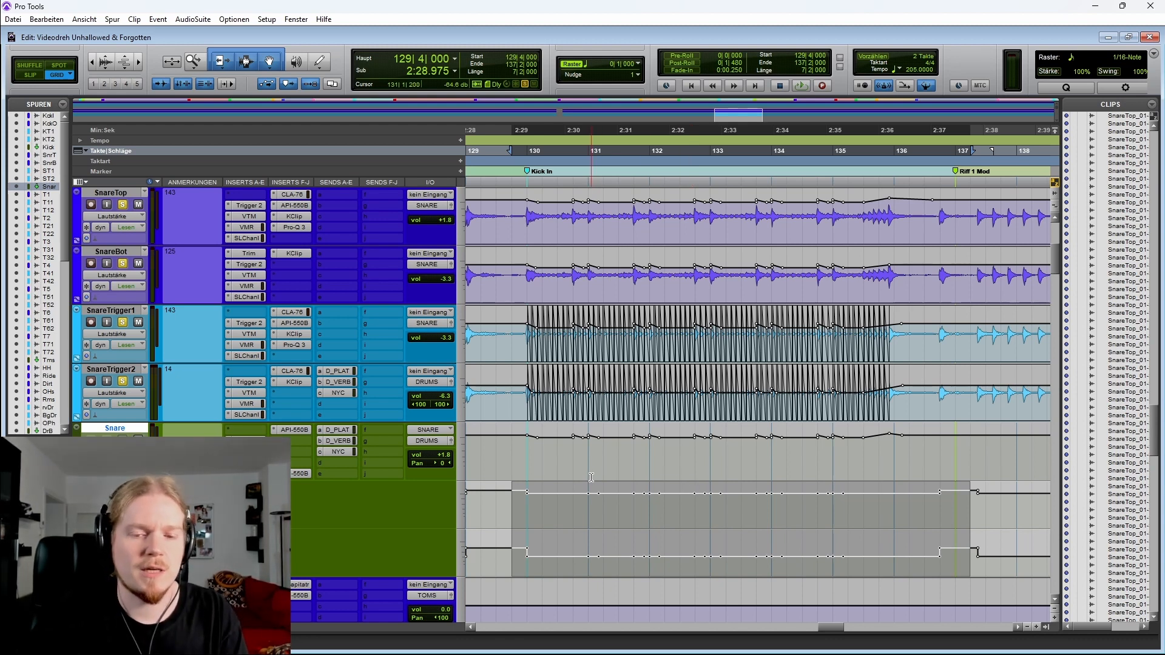
Toggle solo on the selected snare tracks and place the cursor at bar 129 on SnareTop
{"action": "left_click", "coordinate": [503, 399]}
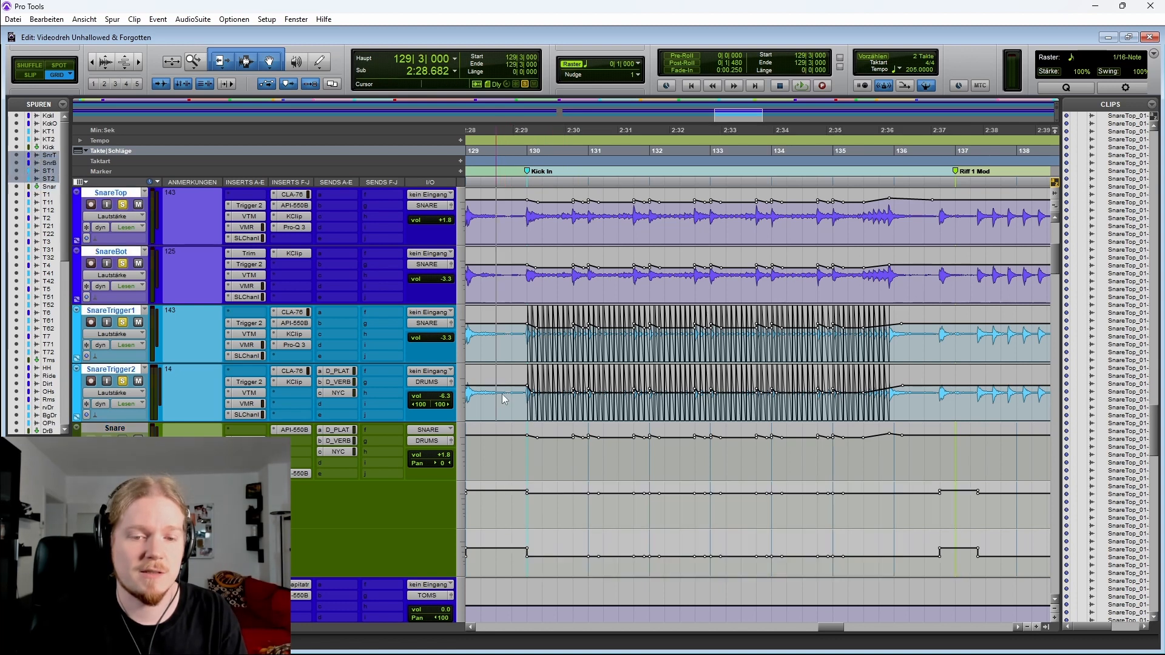
{"action": "key", "text": "shift+s"}
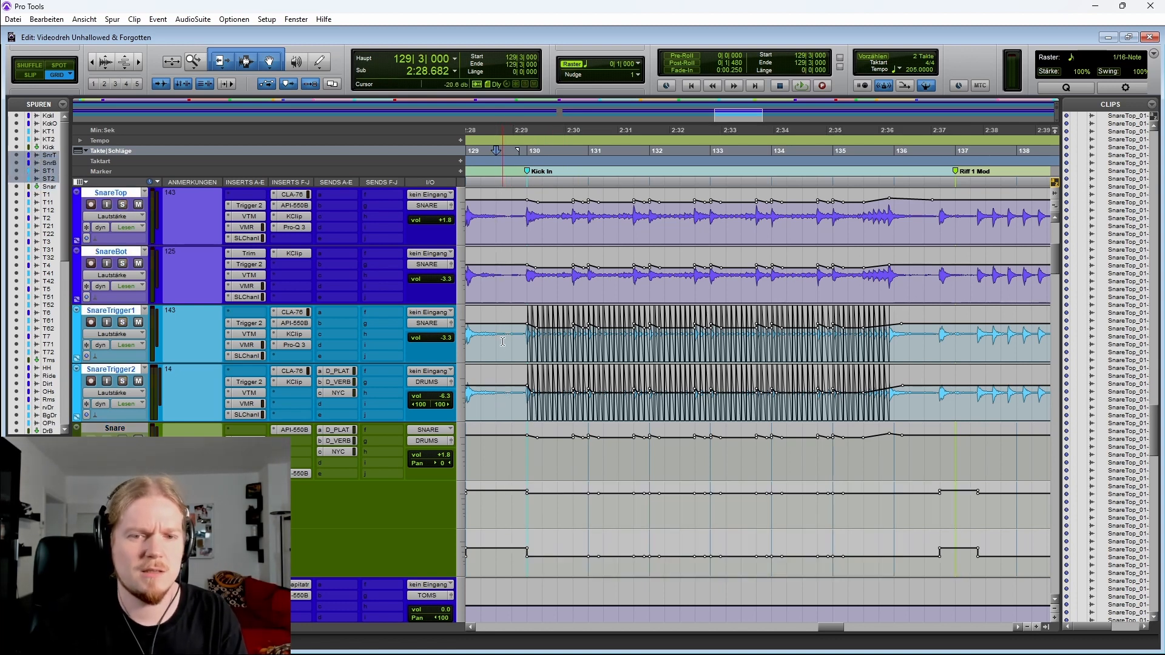
{"action": "scroll", "coordinate": [572, 315], "scroll_direction": "left", "scroll_amount": 1}
{"action": "left_click", "coordinate": [539, 281]}
{"action": "key", "text": "Tab"}
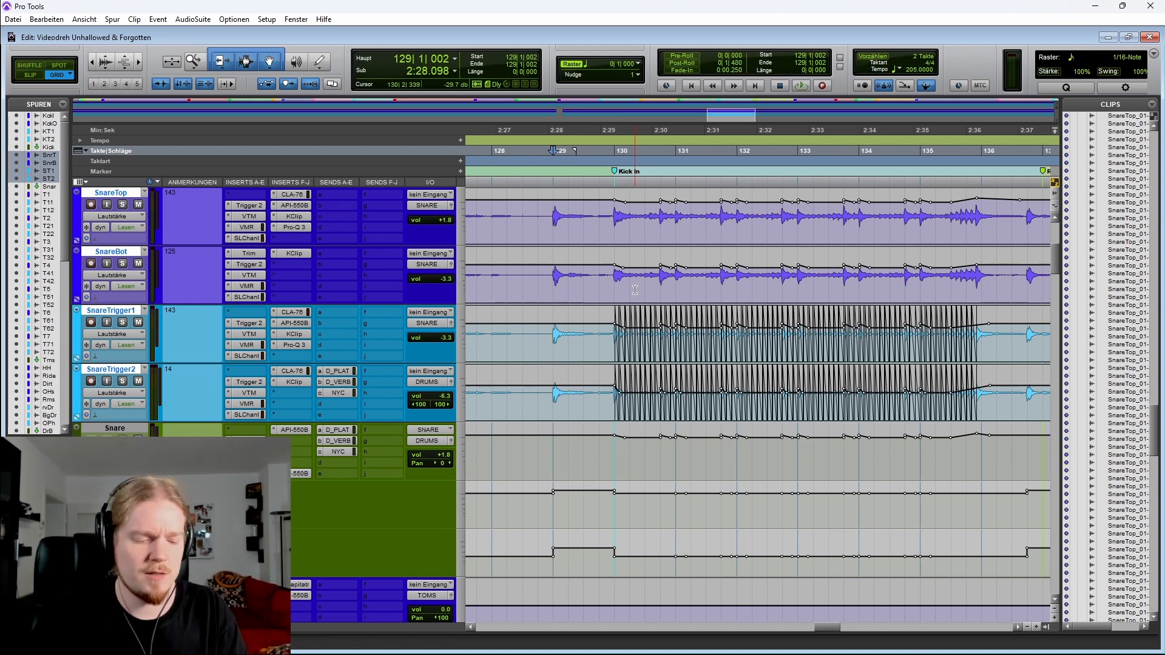
Select the range from about bar 135 to 137 on the snare tracks and the Snare bus automation lanes
{"action": "scroll", "coordinate": [635, 290], "scroll_direction": "right", "scroll_amount": 2}
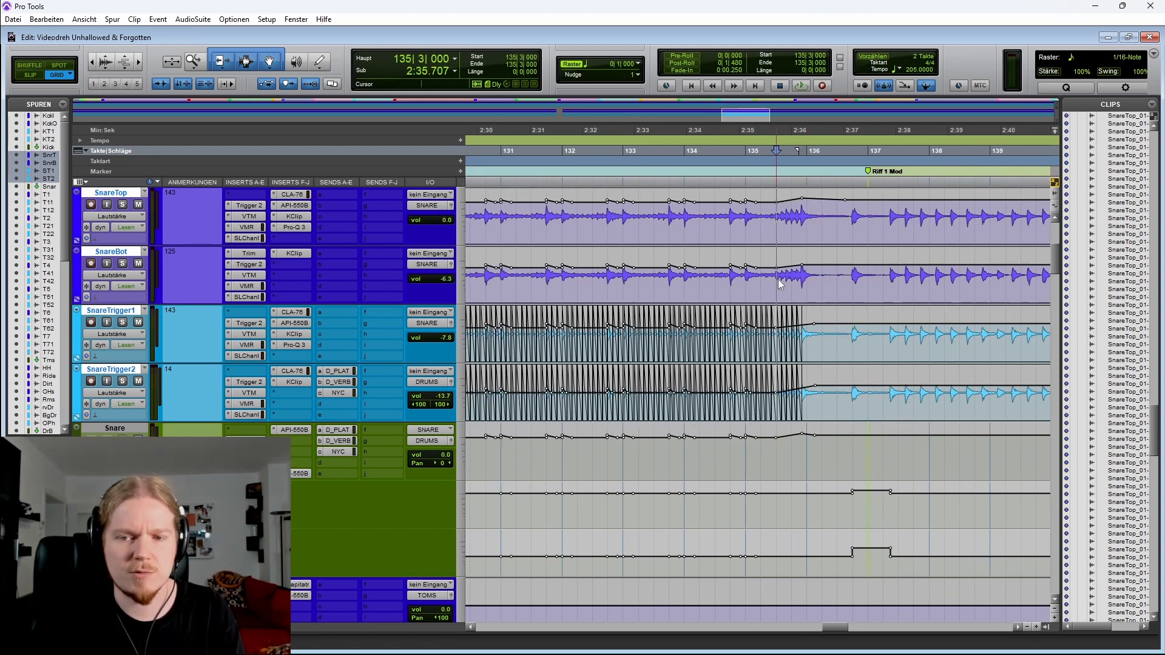
{"action": "left_click_drag", "start_coordinate": [777, 280], "coordinate": [898, 284]}
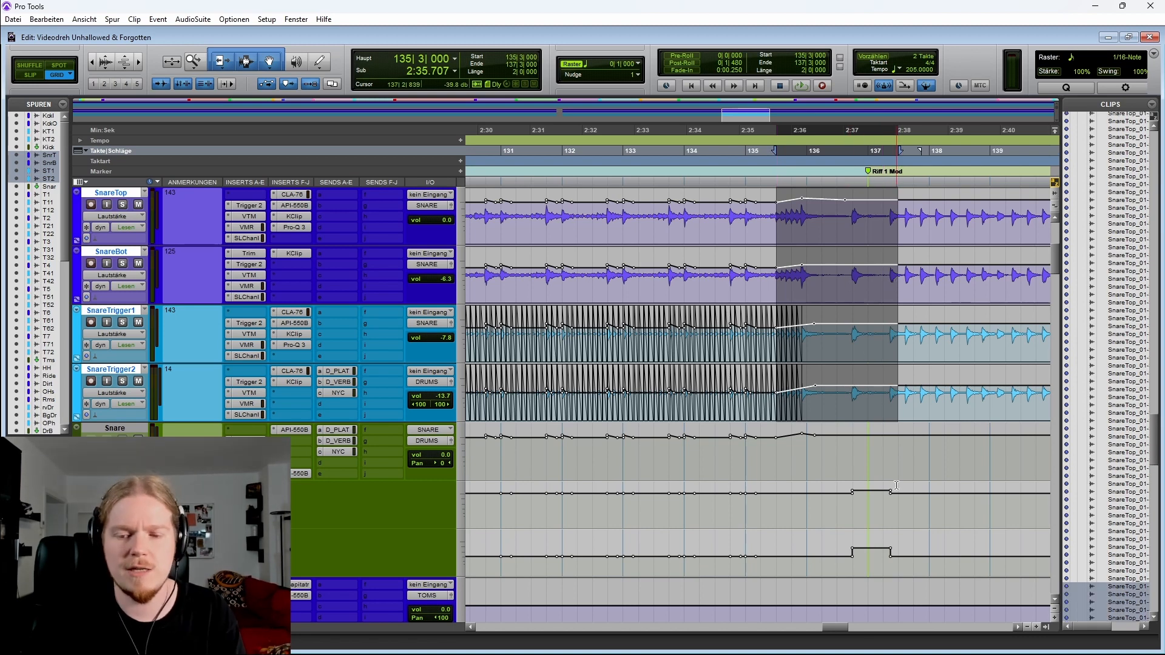
{"action": "left_click_drag", "start_coordinate": [839, 514], "coordinate": [930, 552]}
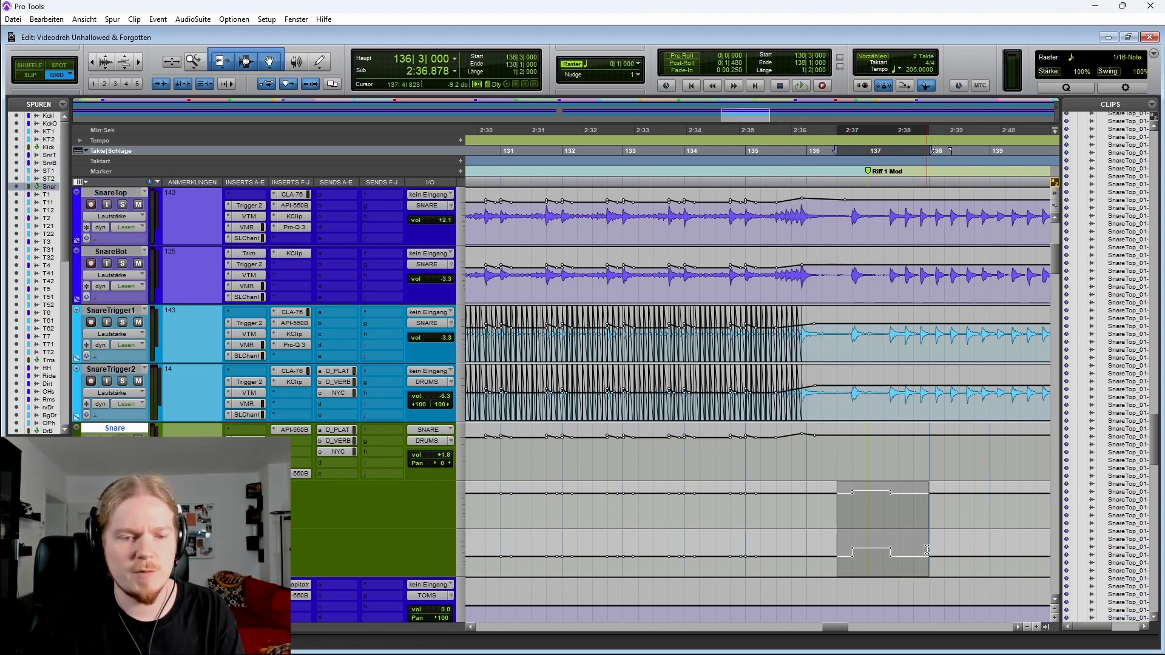
{"action": "left_click_drag", "start_coordinate": [847, 393], "coordinate": [889, 210]}
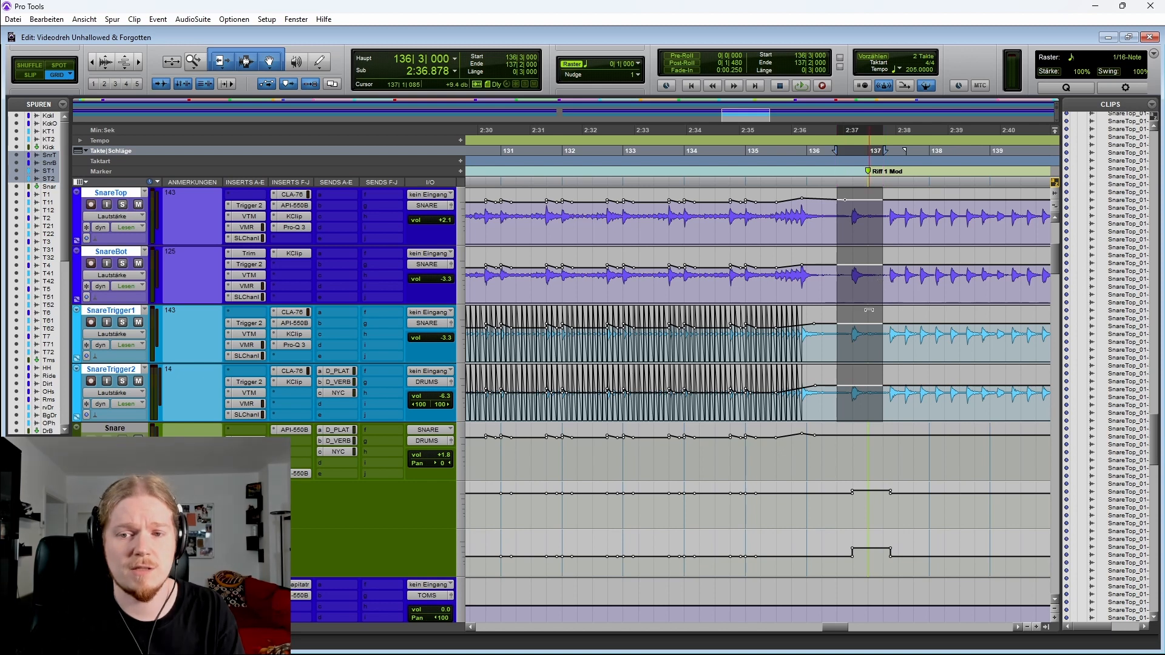
Place the cursor around bar 127 on SnareTrigger1 and play the snares through the Kick In section
{"action": "scroll", "coordinate": [691, 403], "scroll_direction": "left", "scroll_amount": 4}
{"action": "left_click", "coordinate": [621, 333]}
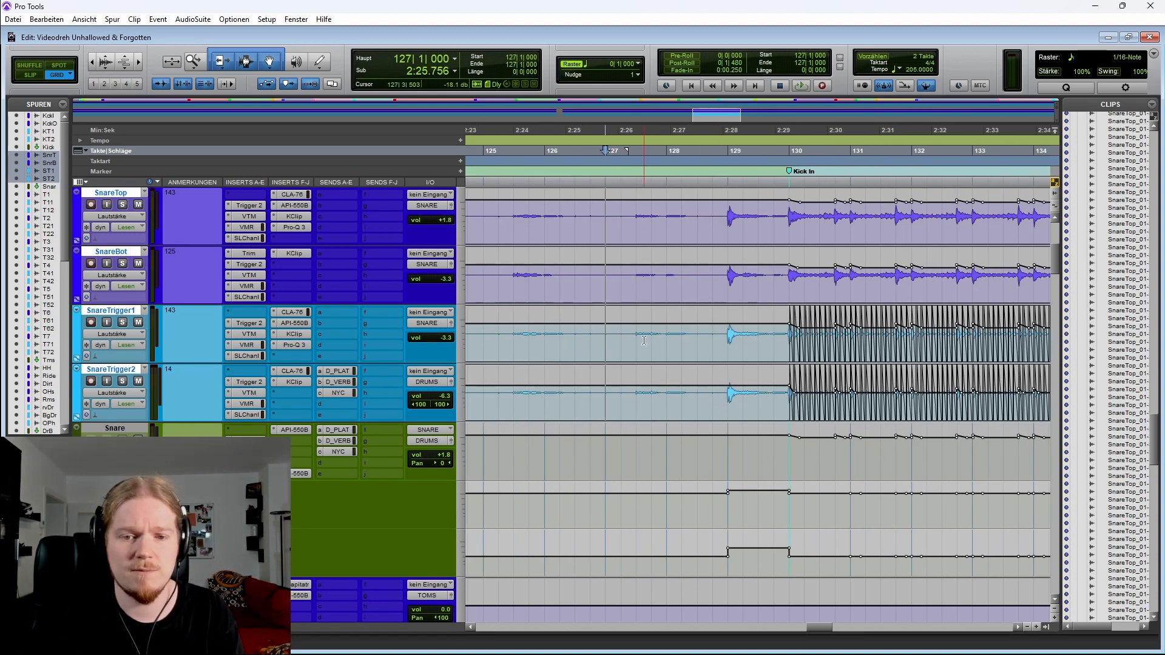
{"action": "left_click", "coordinate": [539, 337]}
{"action": "scroll", "coordinate": [784, 326], "scroll_direction": "right", "scroll_amount": 3}
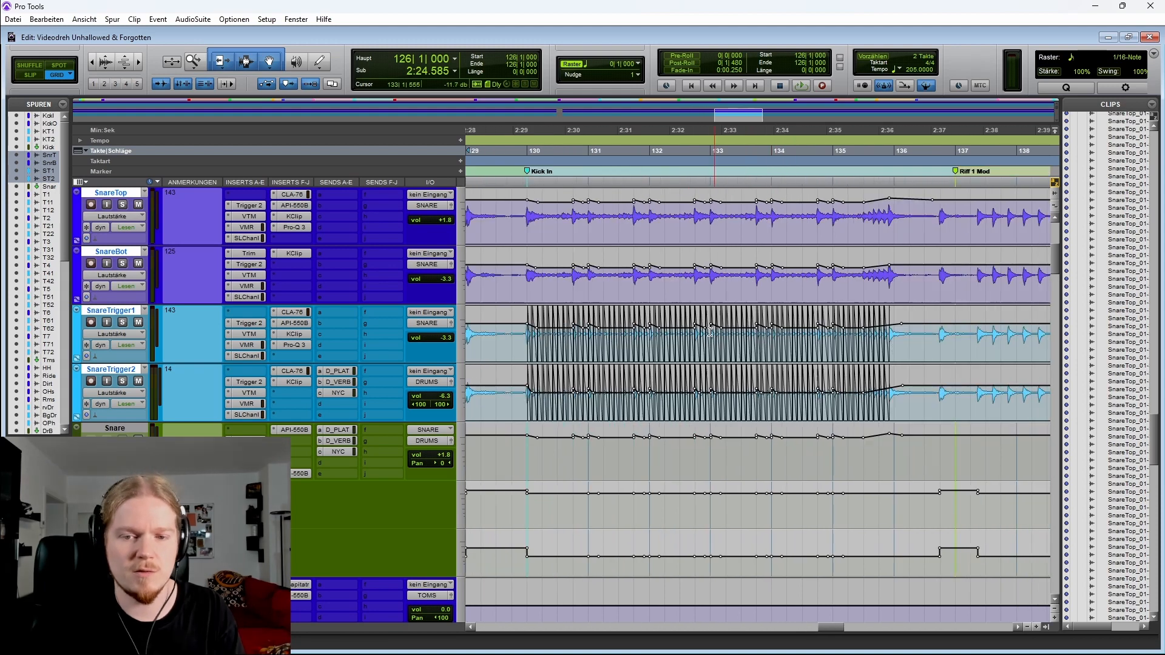
{"action": "scroll", "coordinate": [720, 393], "scroll_direction": "right", "scroll_amount": 4}
{"action": "scroll", "coordinate": [727, 354], "scroll_direction": "left", "scroll_amount": 4}
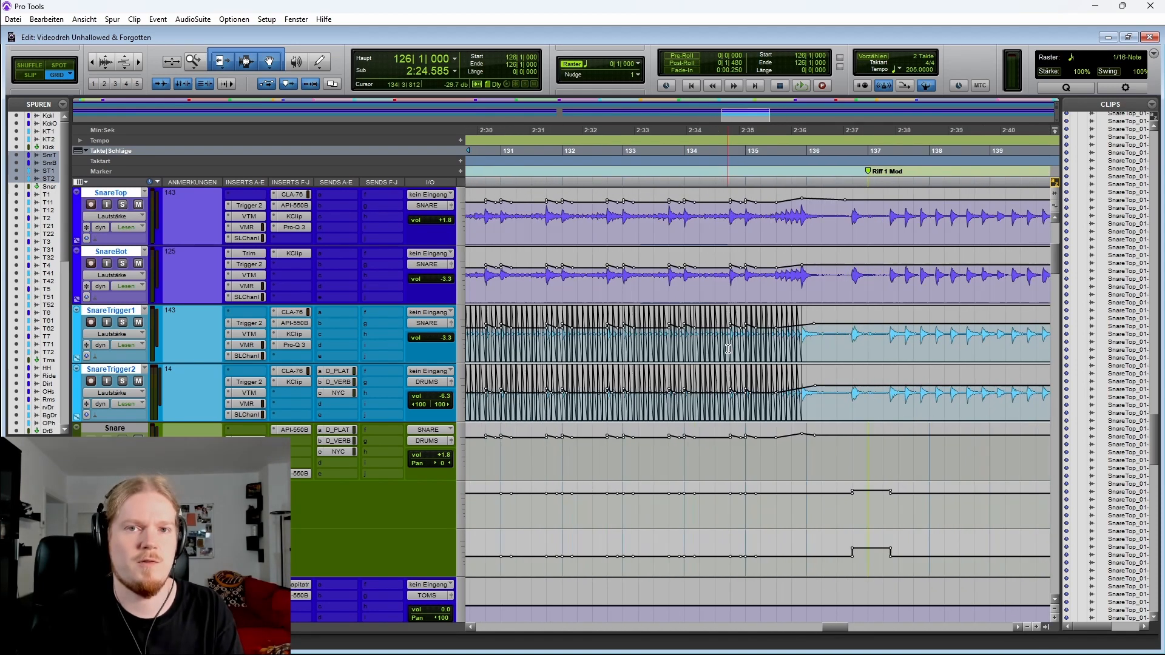
{"action": "scroll", "coordinate": [727, 353], "scroll_direction": "left", "scroll_amount": 4}
{"action": "key", "text": "space"}
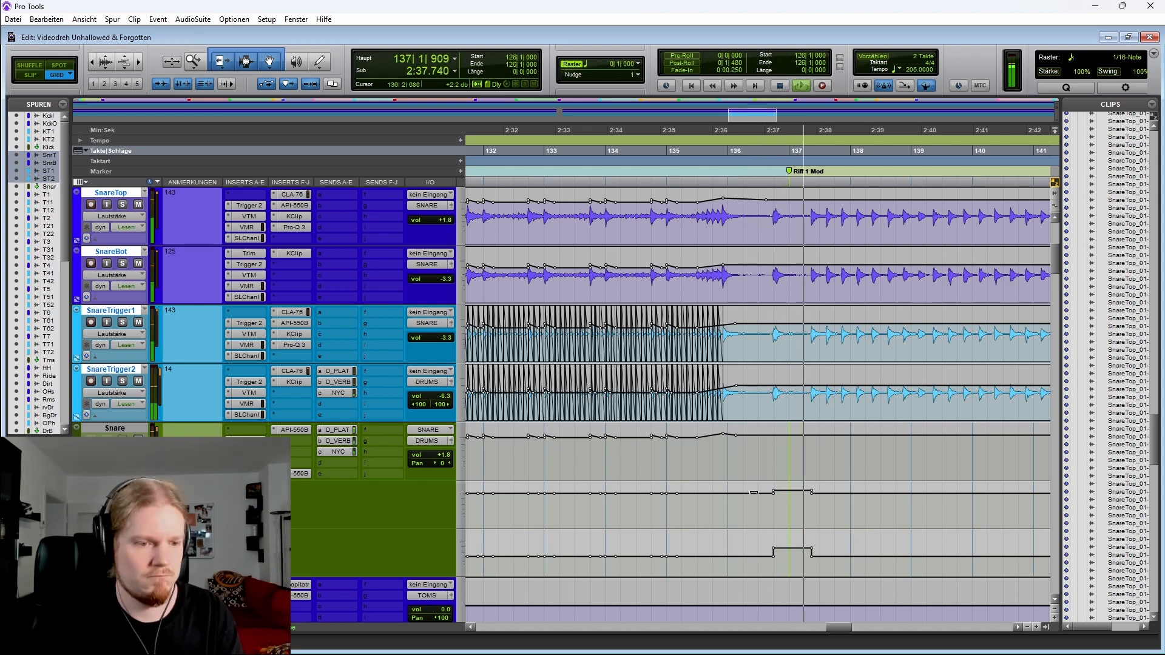
{"action": "key", "text": "space"}
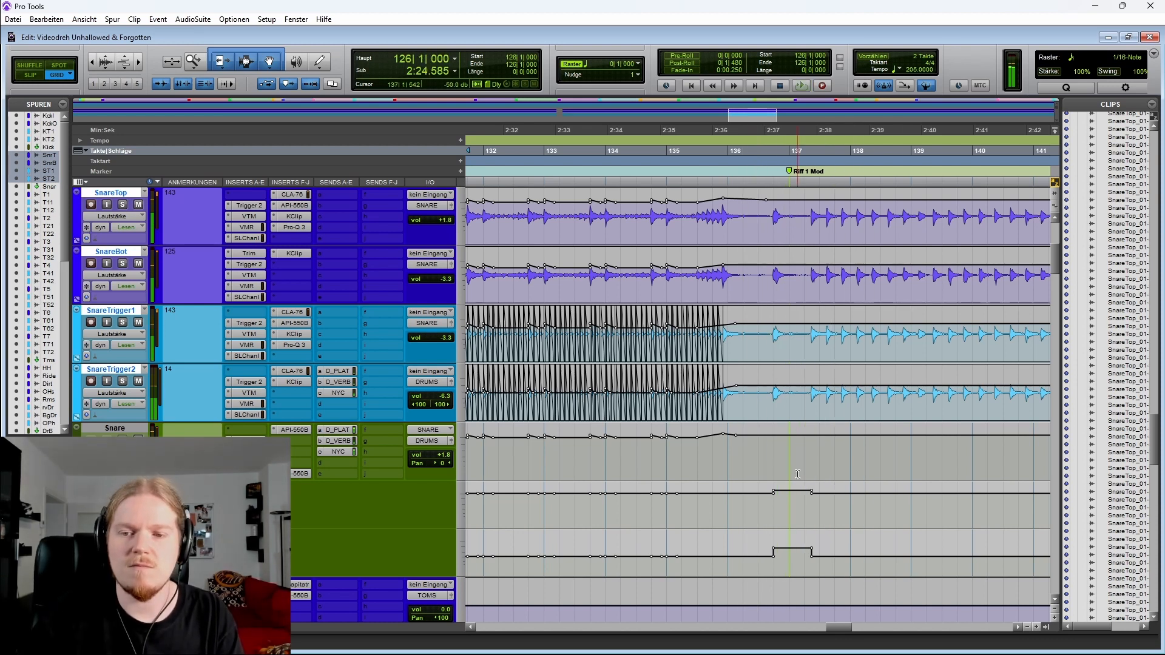
Select bars 129 to 137 on SnareTop and set the playback start at bar 128 in the ruler
{"action": "scroll", "coordinate": [791, 421], "scroll_direction": "left", "scroll_amount": 1}
{"action": "key", "text": "r"}
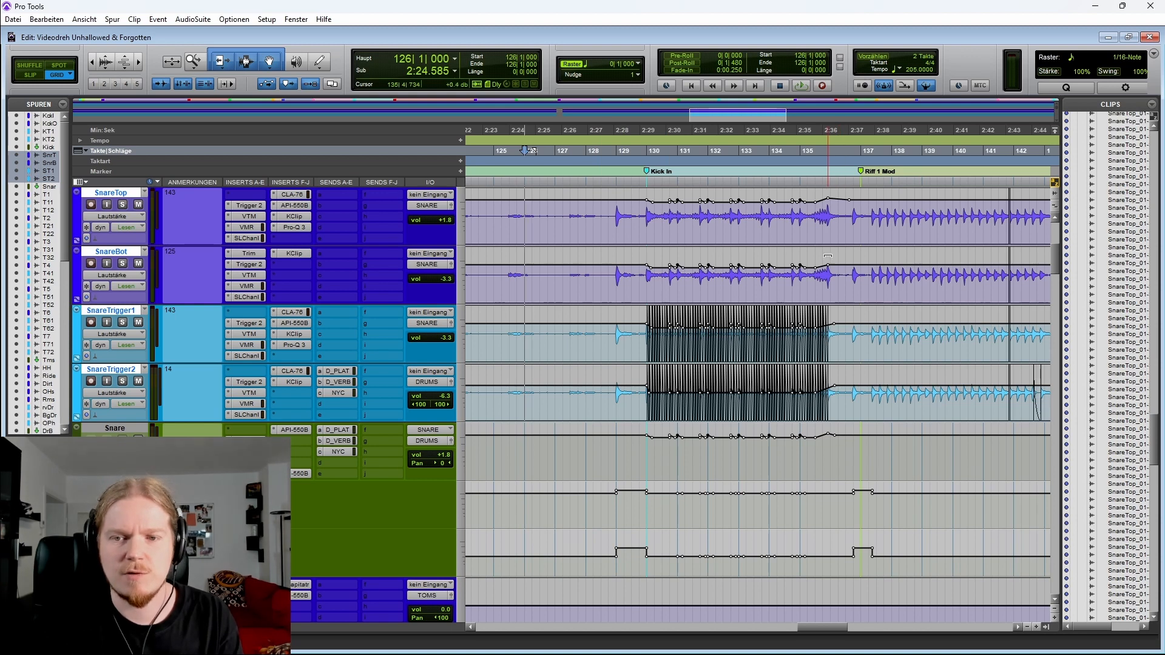
{"action": "left_click_drag", "start_coordinate": [860, 255], "coordinate": [639, 226]}
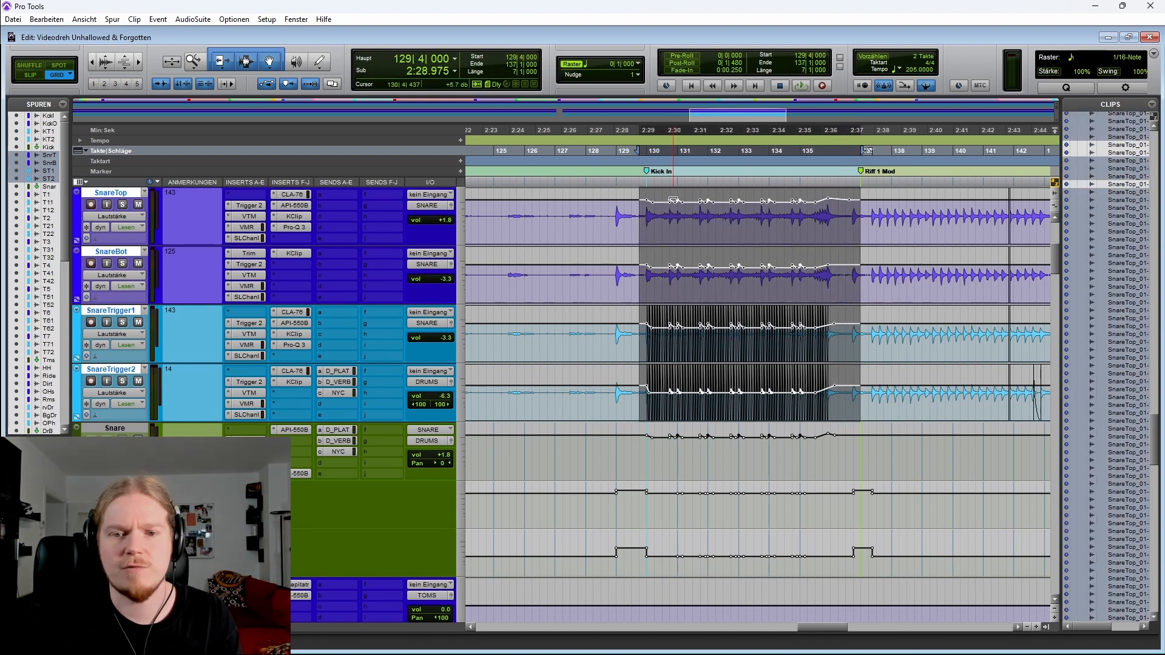
{"action": "left_click", "coordinate": [601, 152]}
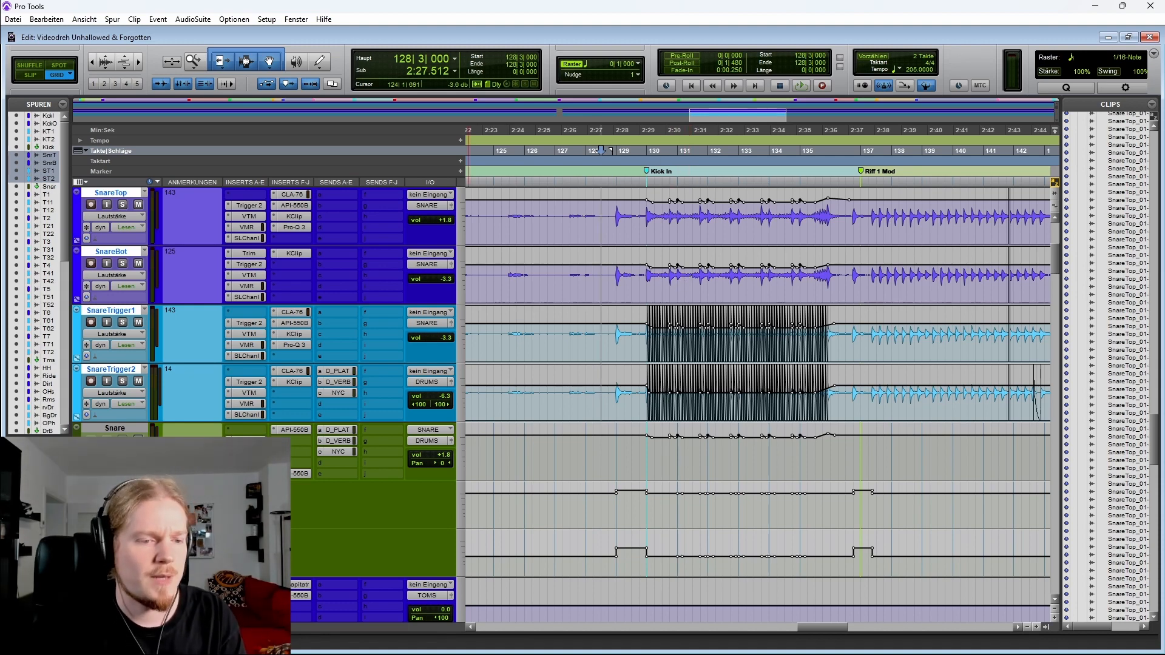
Collapse the Snare bus automation lanes and zoom out over the whole song
{"action": "left_click", "coordinate": [77, 478]}
{"action": "left_click", "coordinate": [614, 336]}
{"action": "key", "text": "r"}
{"action": "key", "text": "r"}
{"action": "key", "text": "r"}
{"action": "key", "text": "r"}
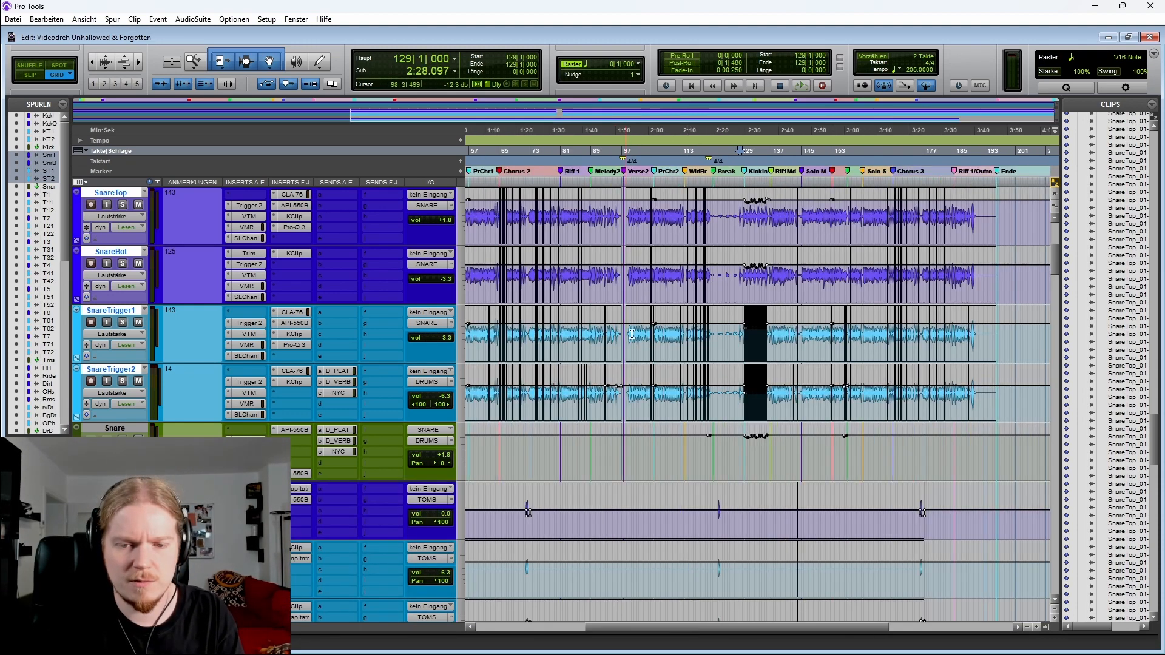
Scroll down through the tom, hi-hat and ride tracks below the Snare bus to survey them
{"action": "scroll", "coordinate": [666, 336], "scroll_direction": "down", "scroll_amount": 5}
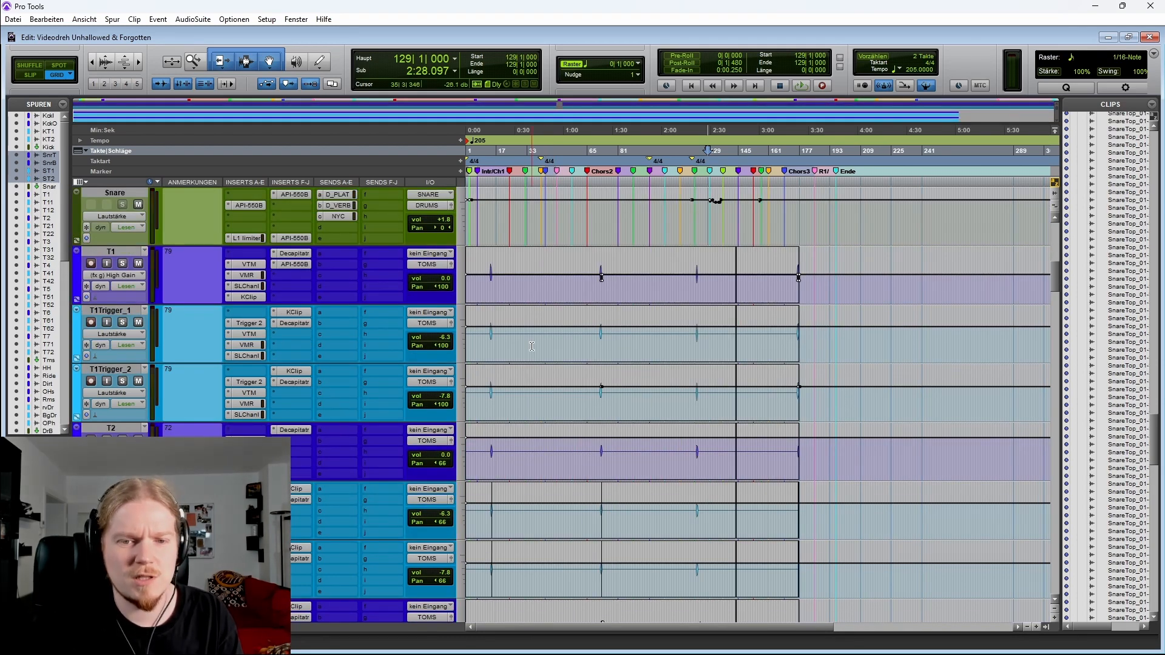
{"action": "left_click", "coordinate": [485, 343]}
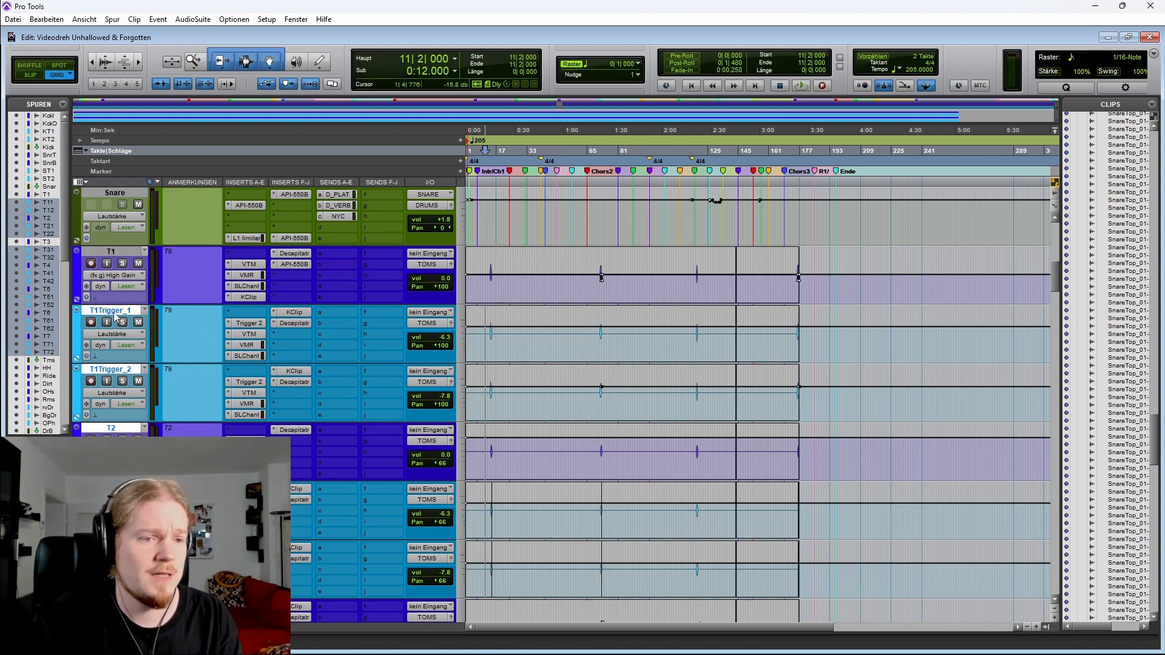
{"action": "scroll", "coordinate": [115, 314], "scroll_direction": "down", "scroll_amount": 3}
{"action": "scroll", "coordinate": [115, 314], "scroll_direction": "down", "scroll_amount": 9}
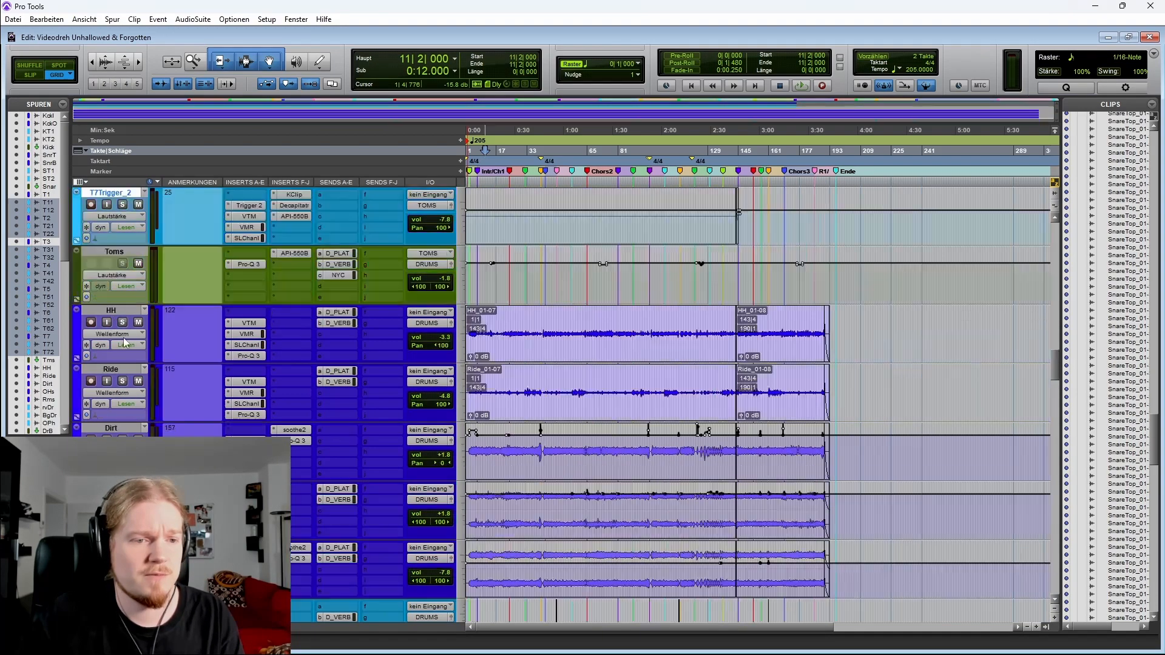
{"action": "scroll", "coordinate": [130, 406], "scroll_direction": "up", "scroll_amount": 16}
{"action": "scroll", "coordinate": [130, 419], "scroll_direction": "down", "scroll_amount": 5}
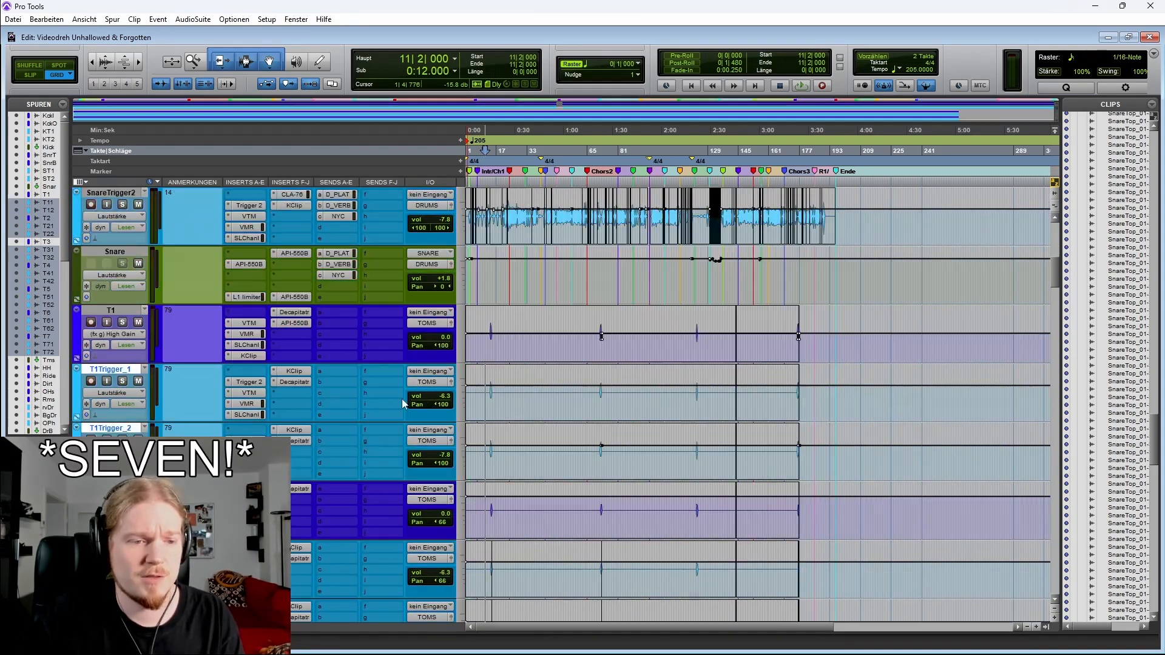
{"action": "scroll", "coordinate": [569, 278], "scroll_direction": "up", "scroll_amount": 1}
Place the cursor near bar 9 on the T1 tom track and start playback
{"action": "left_click", "coordinate": [593, 288]}
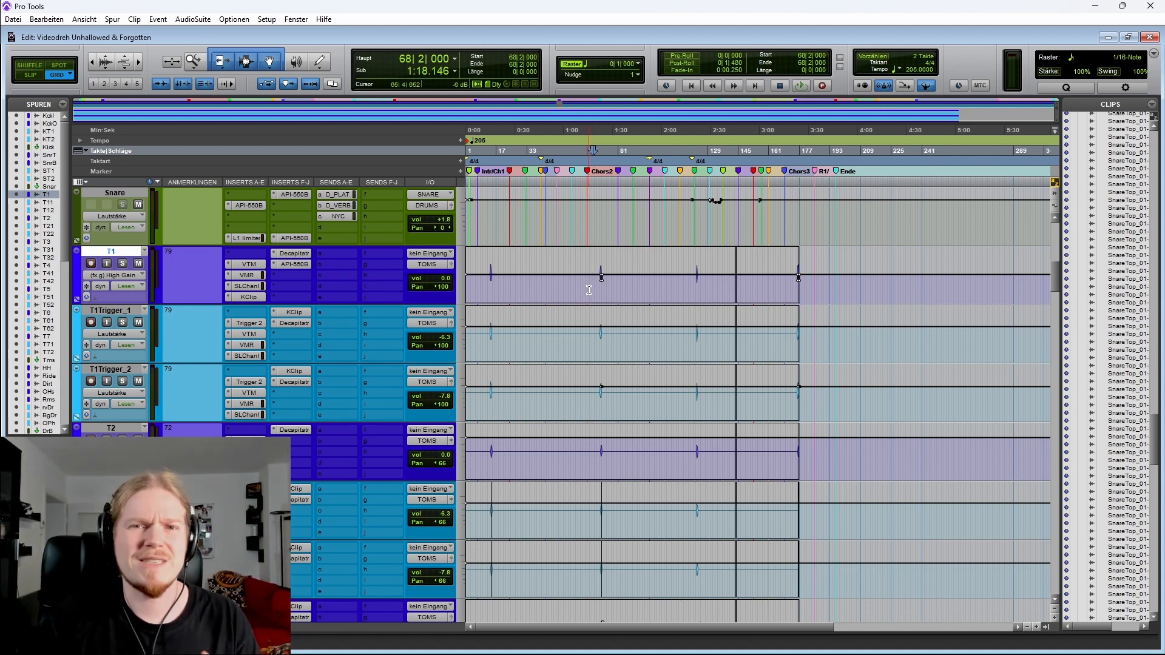
{"action": "key", "text": "t"}
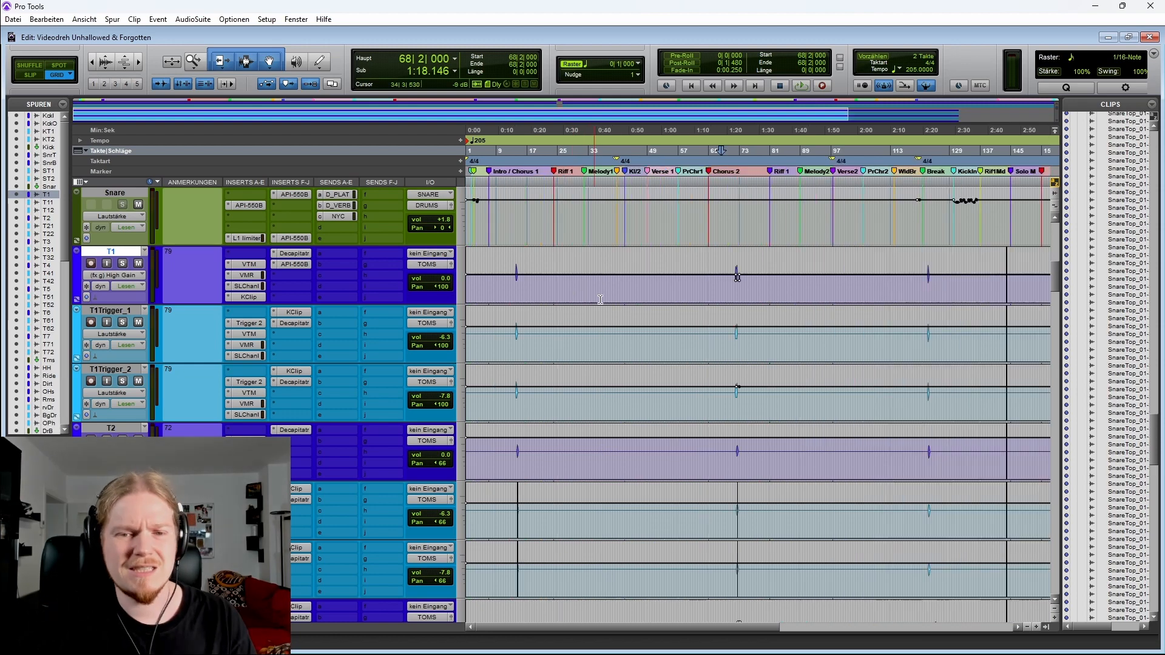
{"action": "key", "text": "r"}
{"action": "left_click", "coordinate": [483, 286]}
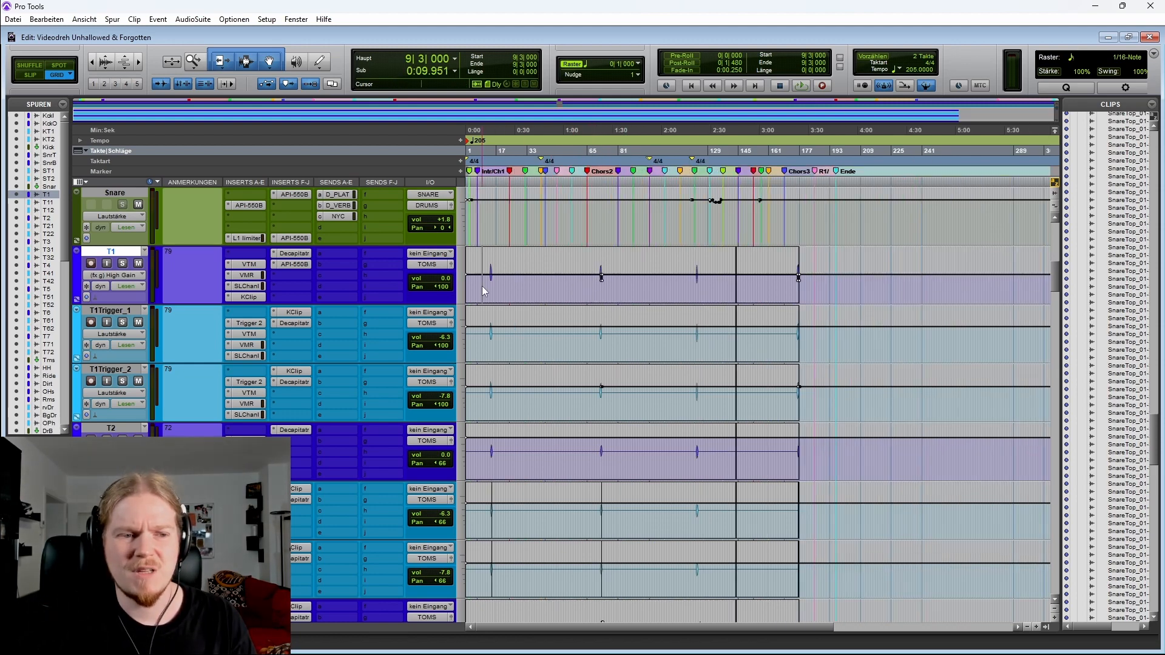
{"action": "key", "text": "space"}
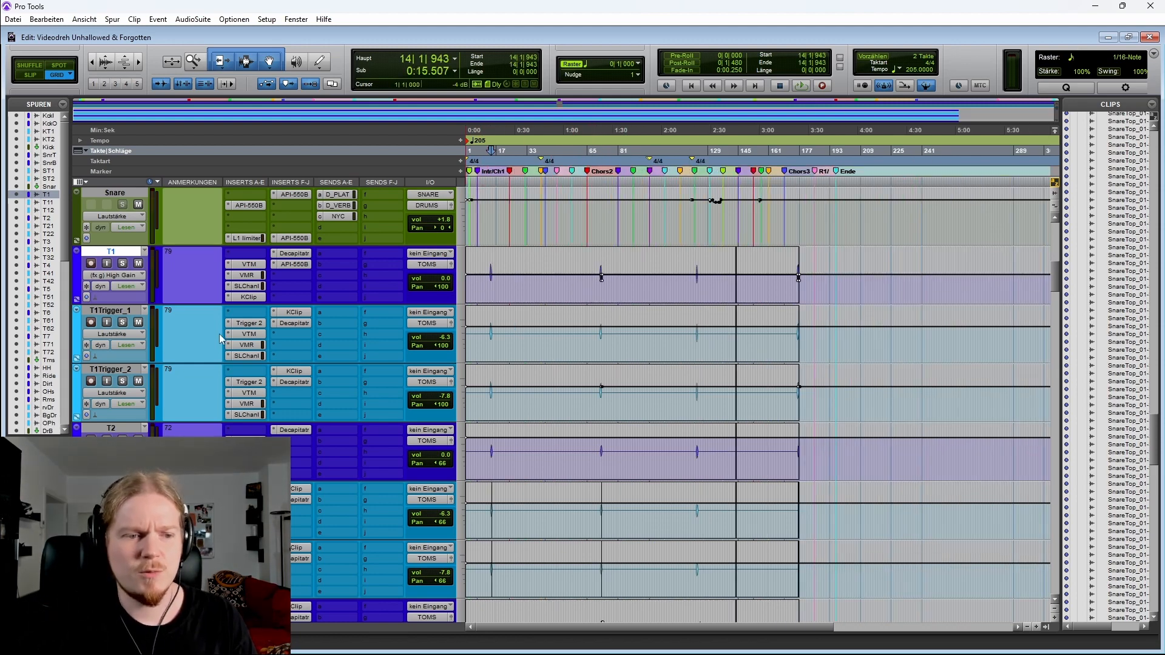
Solo the tom tracks T1 to T7 in the mix window and return to the edit window
{"action": "key", "text": "ctrl+equal"}
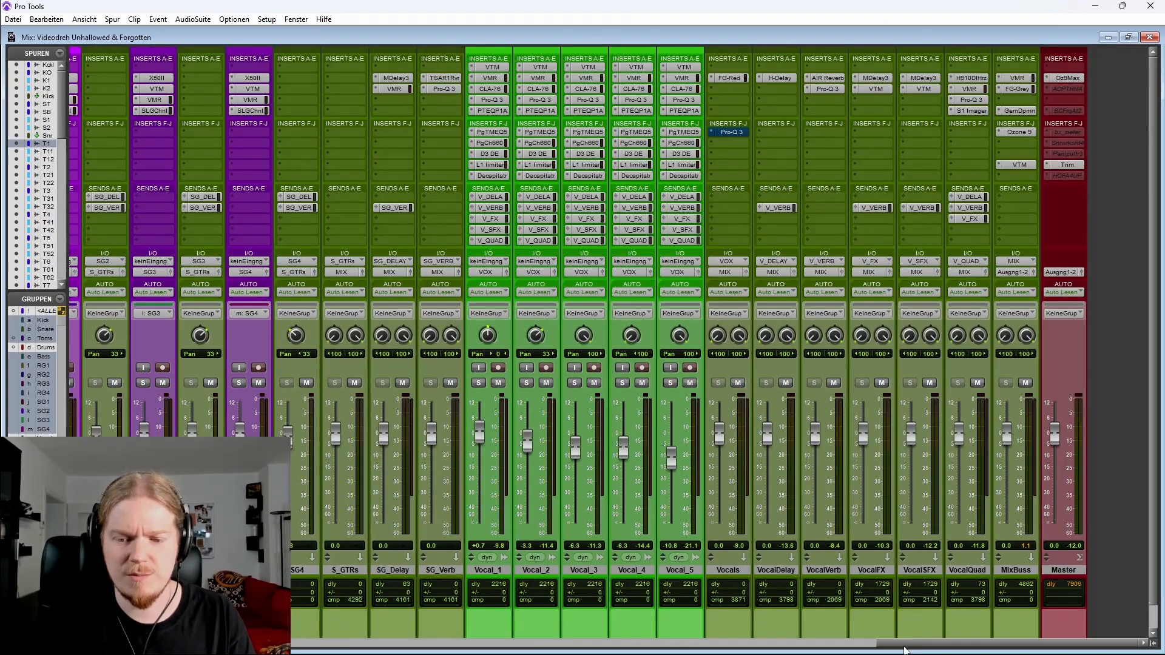
{"action": "left_click_drag", "start_coordinate": [904, 646], "coordinate": [226, 642]}
{"action": "left_click", "coordinate": [344, 571]}
{"action": "left_click", "coordinate": [488, 570], "text": "ctrl"}
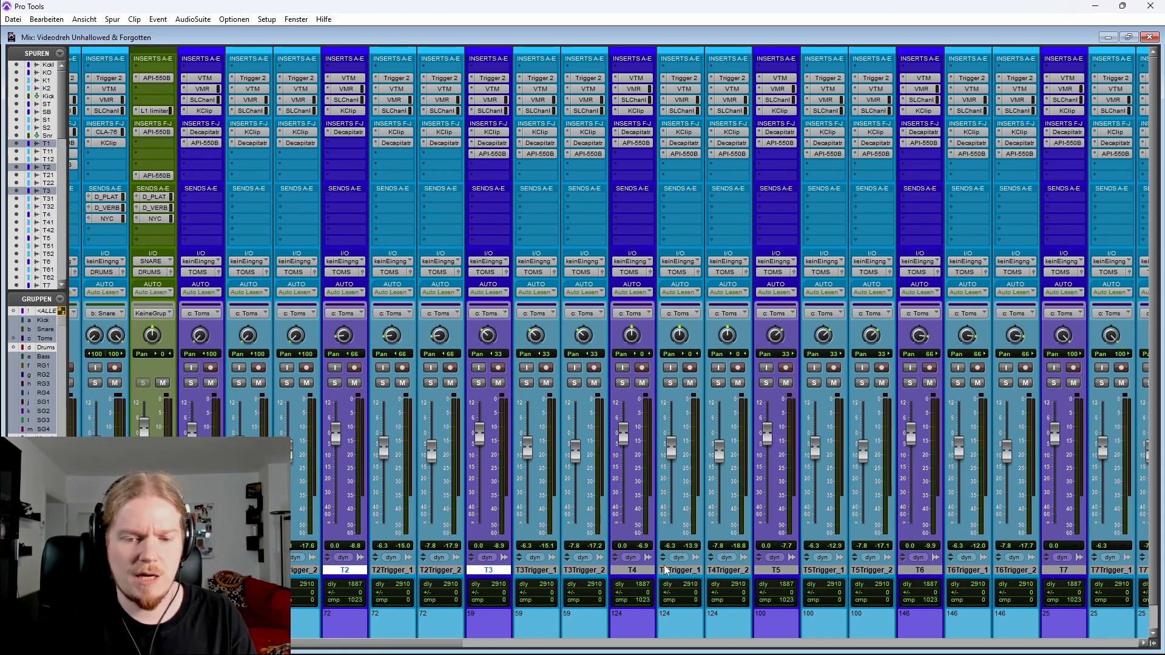
{"action": "left_click", "coordinate": [632, 571], "text": "ctrl"}
{"action": "left_click", "coordinate": [777, 571], "text": "ctrl"}
{"action": "left_click", "coordinate": [938, 573], "text": "ctrl"}
{"action": "left_click", "coordinate": [1063, 571], "text": "ctrl"}
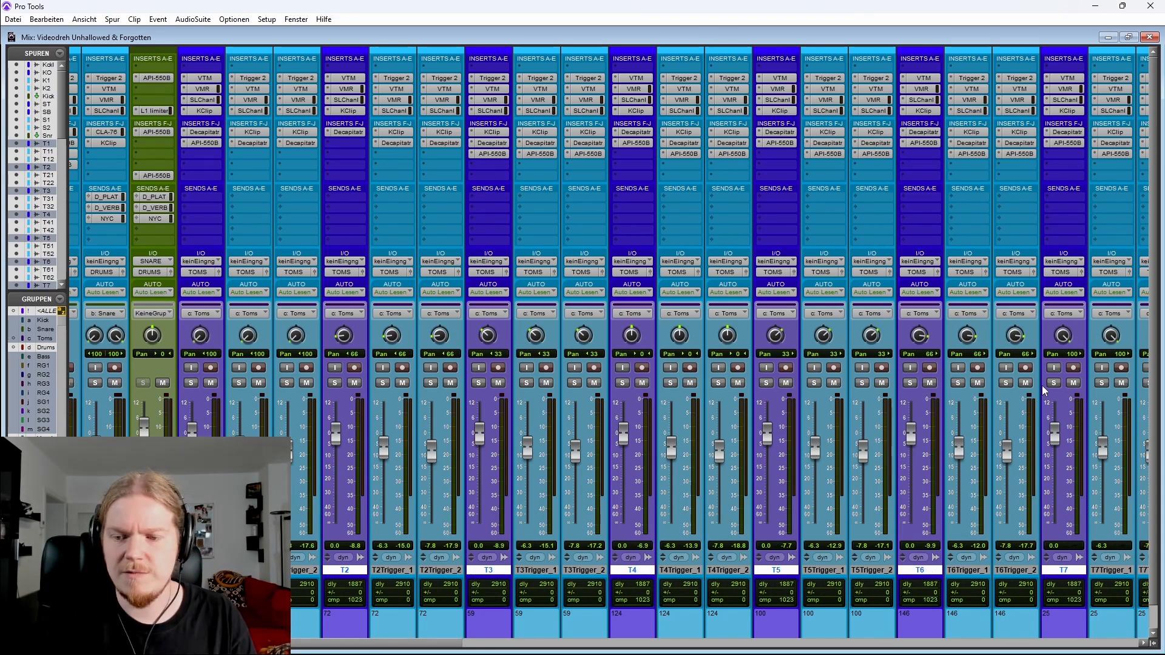
{"action": "key", "text": "ctrl+equal"}
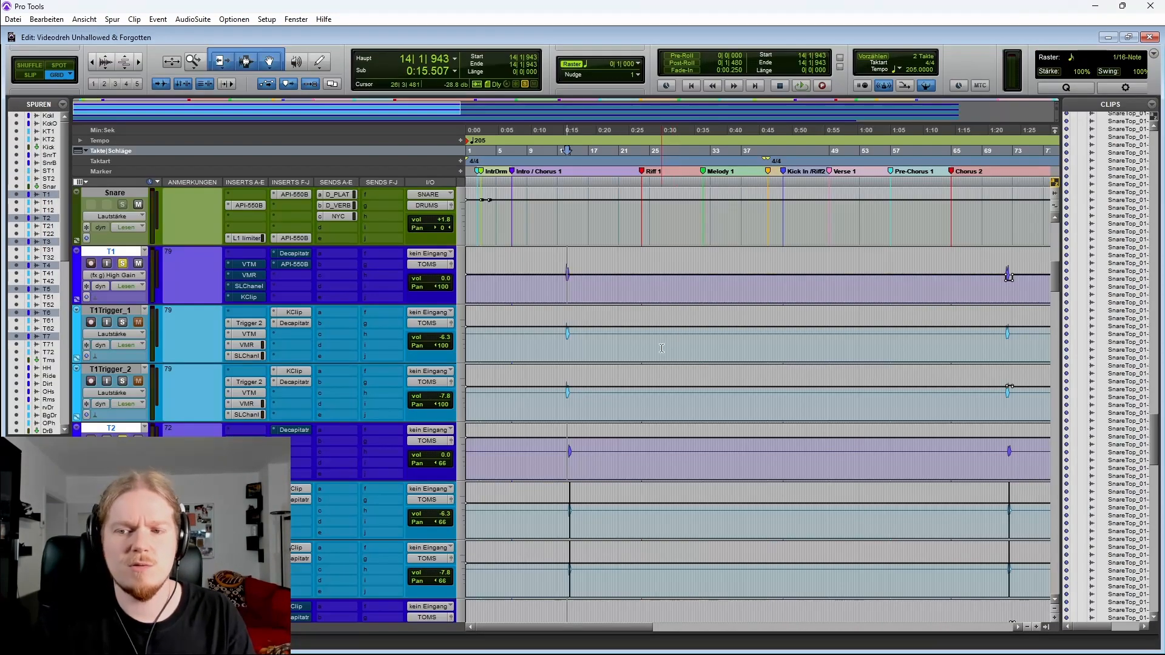
Zoom in on the song's opening and play the soloed toms from the T1 track
{"action": "key", "text": "ctrl+bracketleft"}
{"action": "key", "text": "ctrl+bracketright"}
{"action": "key", "text": "ctrl+bracketright"}
{"action": "key", "text": "ctrl+bracketright"}
{"action": "key", "text": "ctrl+bracketright"}
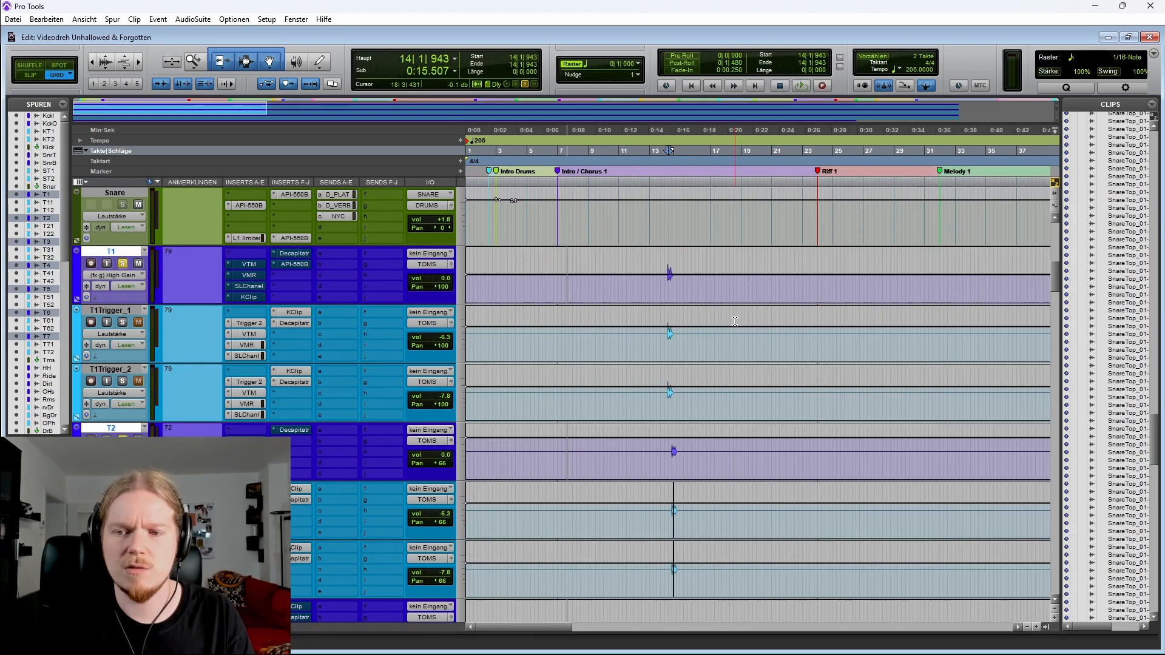
{"action": "left_click", "coordinate": [517, 282]}
{"action": "key", "text": "space"}
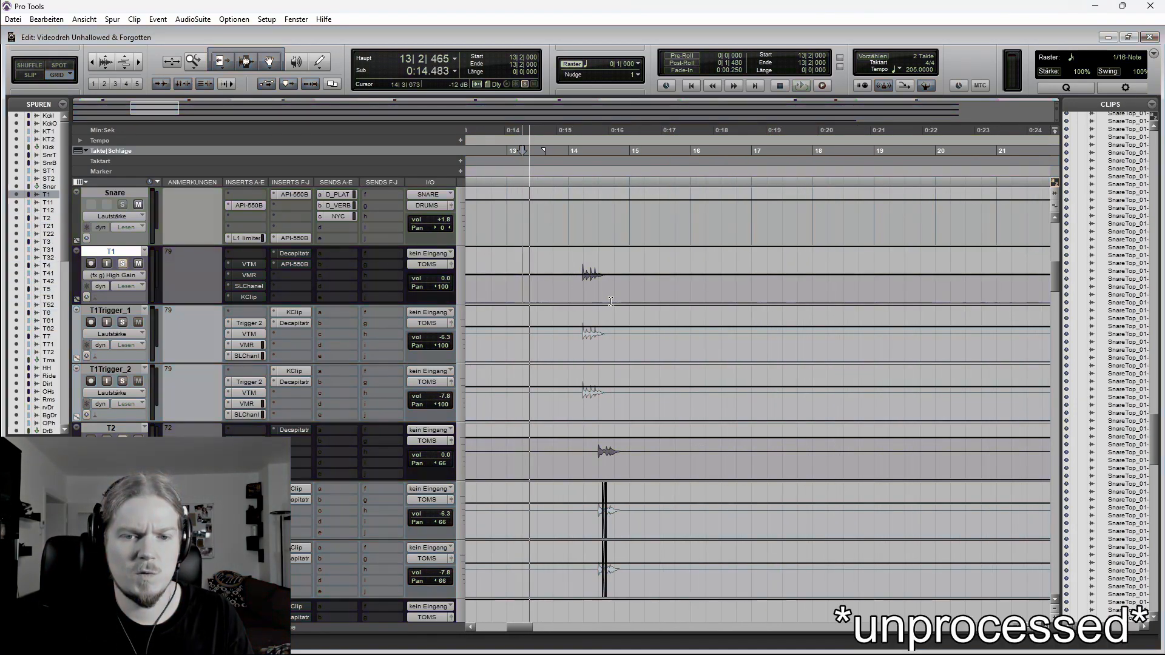
Scroll down through the T3, T4 and T5 tom tracks while the toms play
{"action": "scroll", "coordinate": [447, 340], "scroll_direction": "down", "scroll_amount": 15}
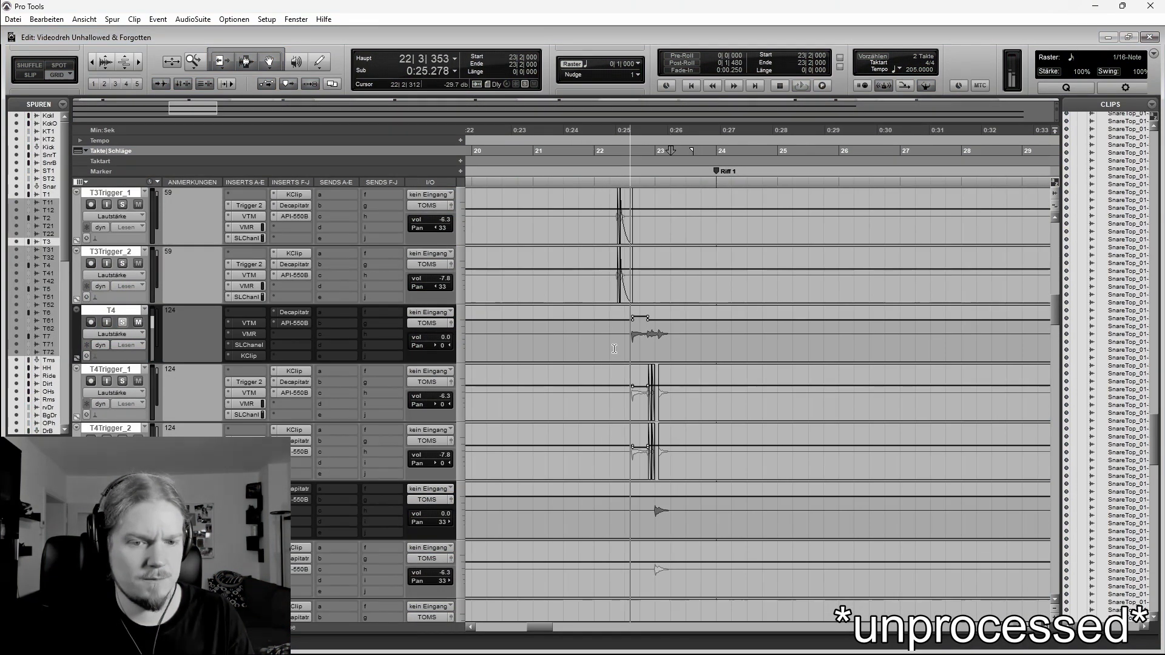
{"action": "scroll", "coordinate": [616, 349], "scroll_direction": "down", "scroll_amount": 2}
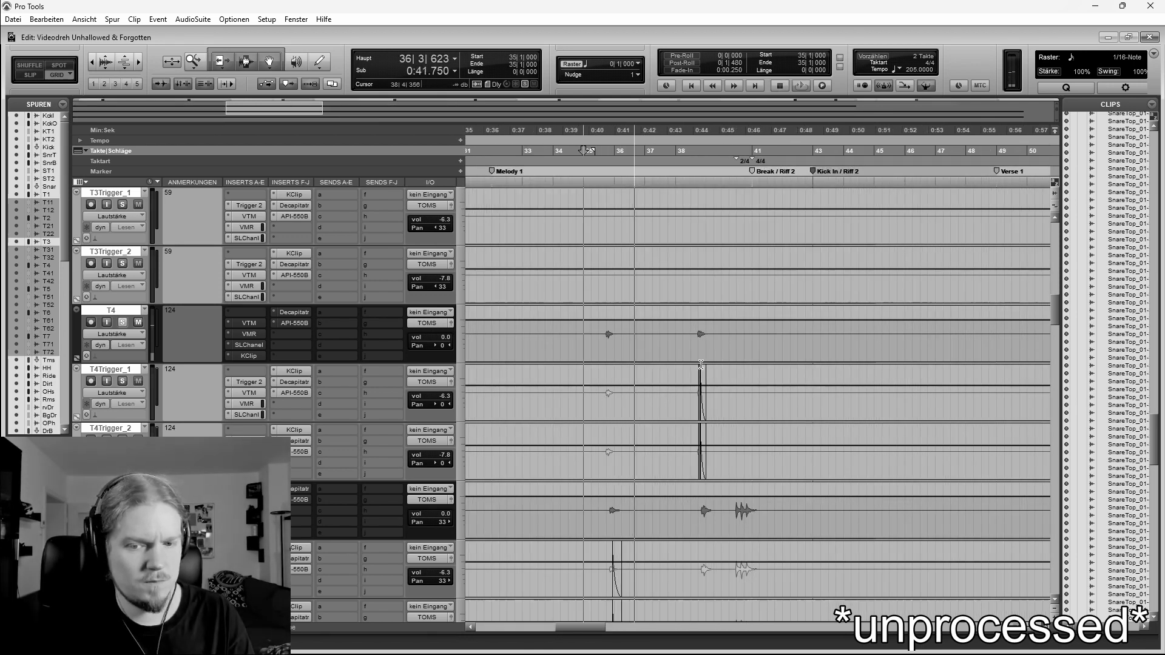
{"action": "scroll", "coordinate": [701, 376], "scroll_direction": "down", "scroll_amount": 3}
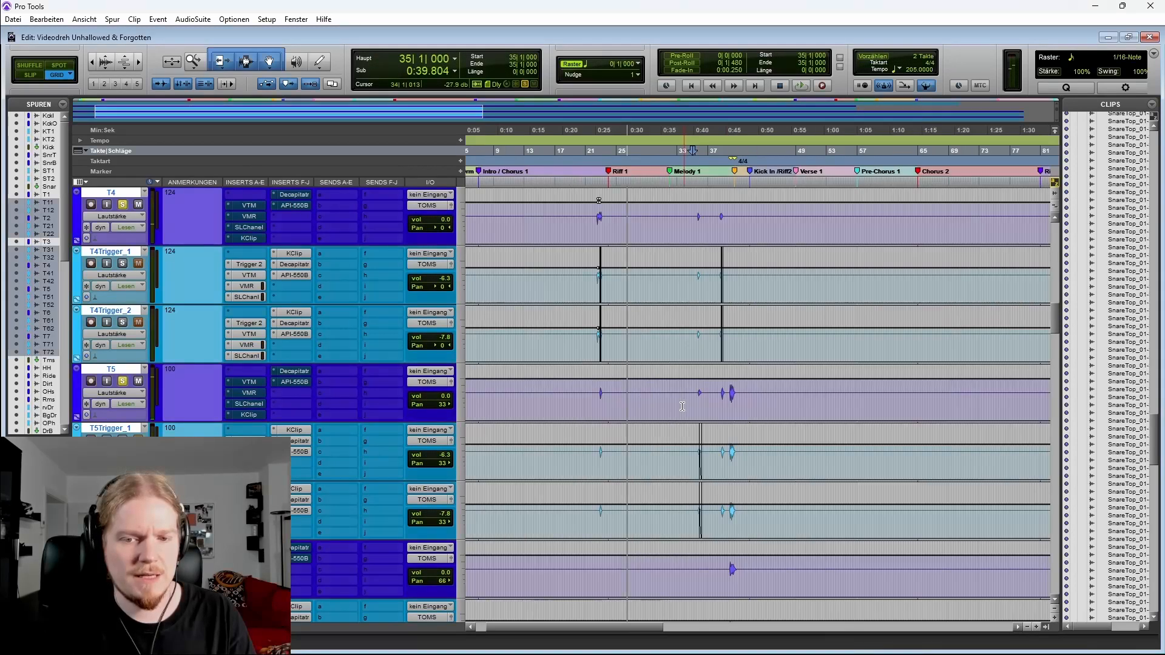
{"action": "key", "text": "ctrl+["}
{"action": "key", "text": "ctrl+["}
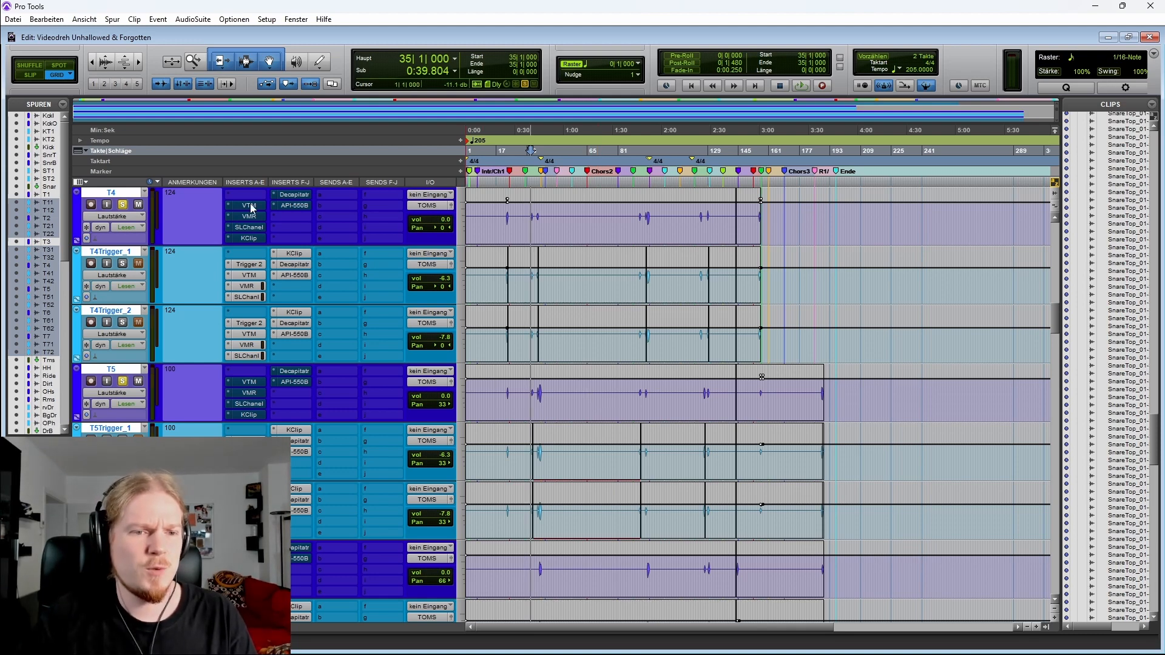
Zoom in and place the cursor just before the first T1 tom hit around bar 13
{"action": "key", "text": "t"}
{"action": "key", "text": "t"}
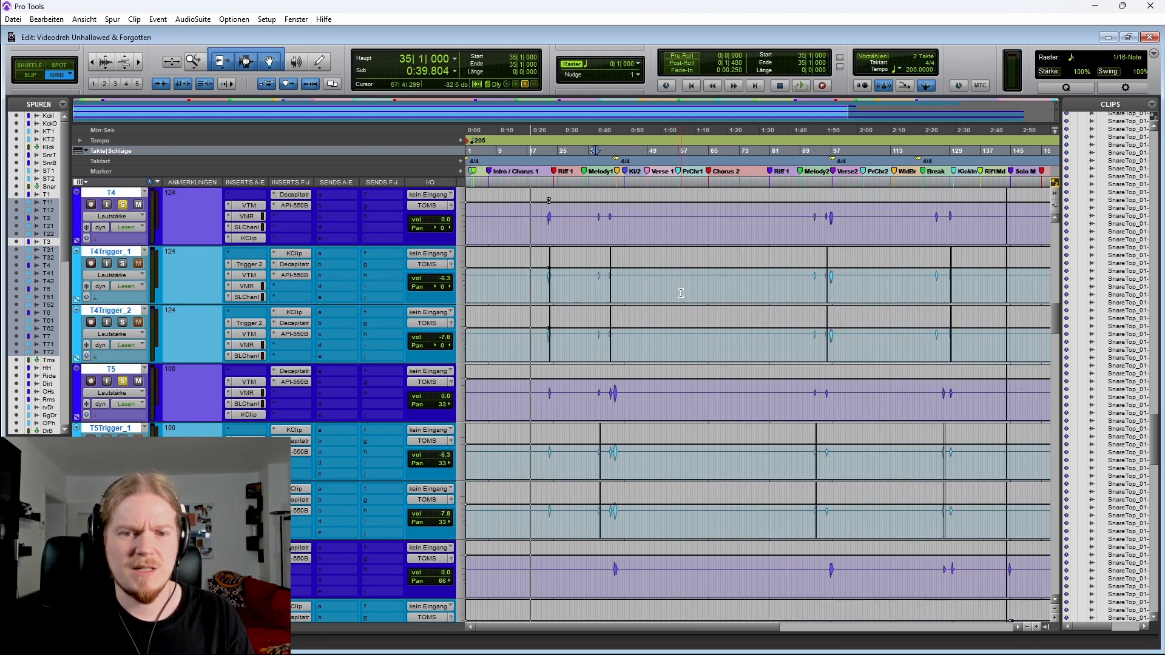
{"action": "scroll", "coordinate": [666, 326], "scroll_direction": "up", "scroll_amount": 3}
{"action": "scroll", "coordinate": [666, 326], "scroll_direction": "up", "scroll_amount": 3}
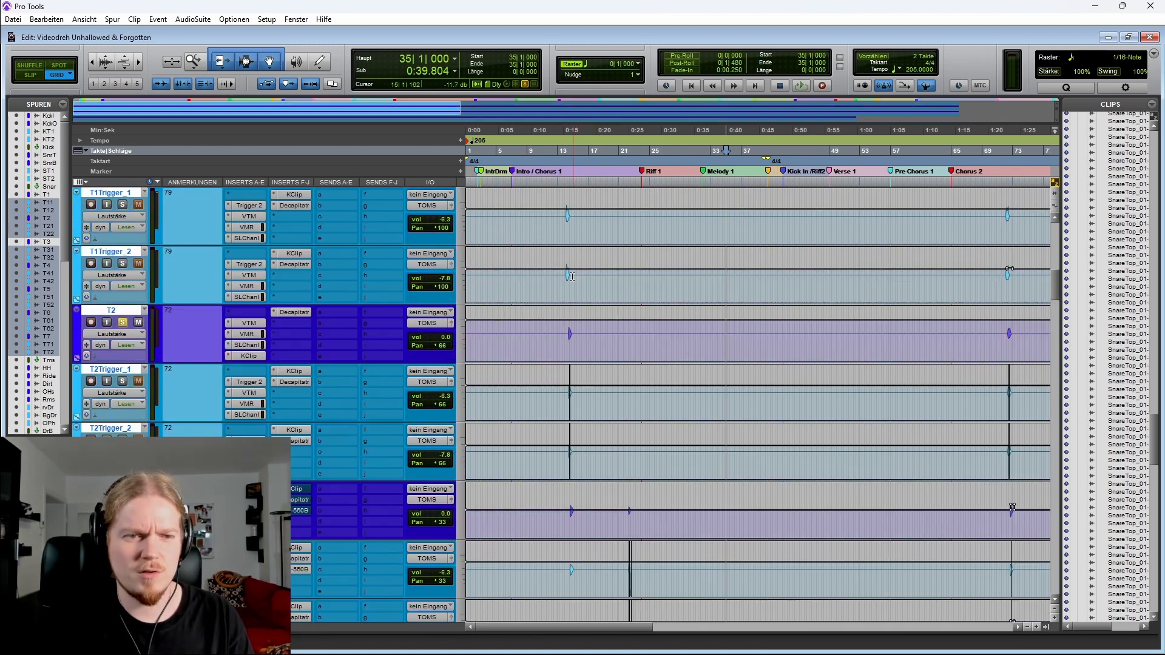
{"action": "left_click", "coordinate": [591, 232]}
{"action": "key", "text": "t"}
{"action": "key", "text": "t"}
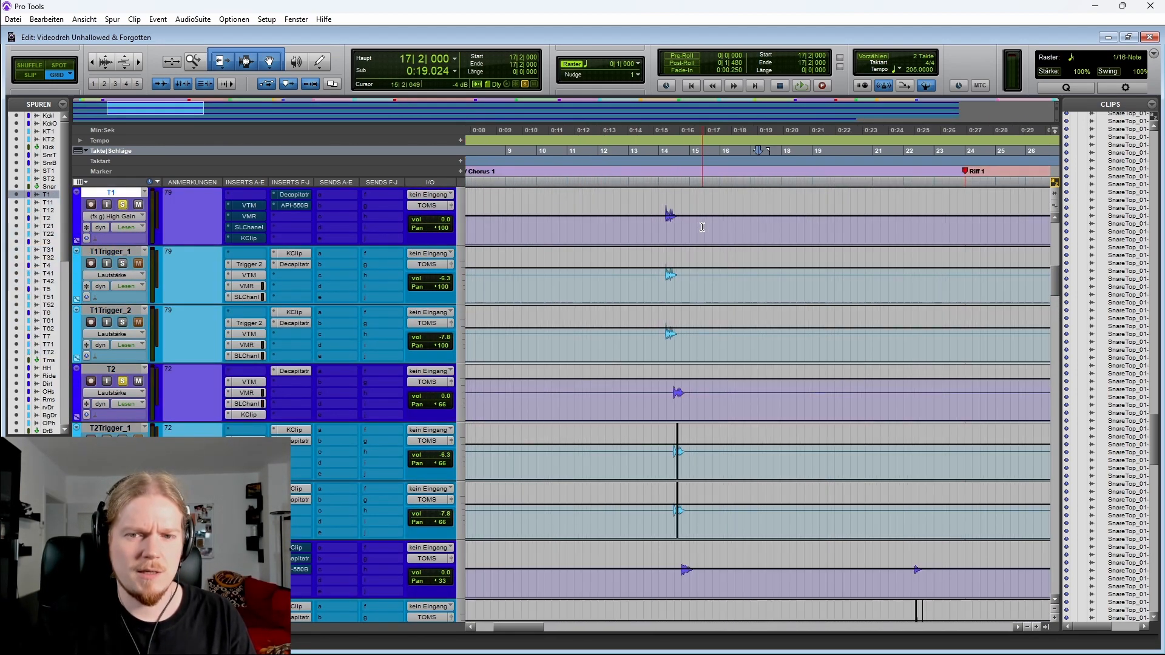
{"action": "left_click", "coordinate": [649, 222]}
Place the cursor around bar 22 on T3Trigger_1 and play the tom fills
{"action": "scroll", "coordinate": [721, 242], "scroll_direction": "right", "scroll_amount": 2}
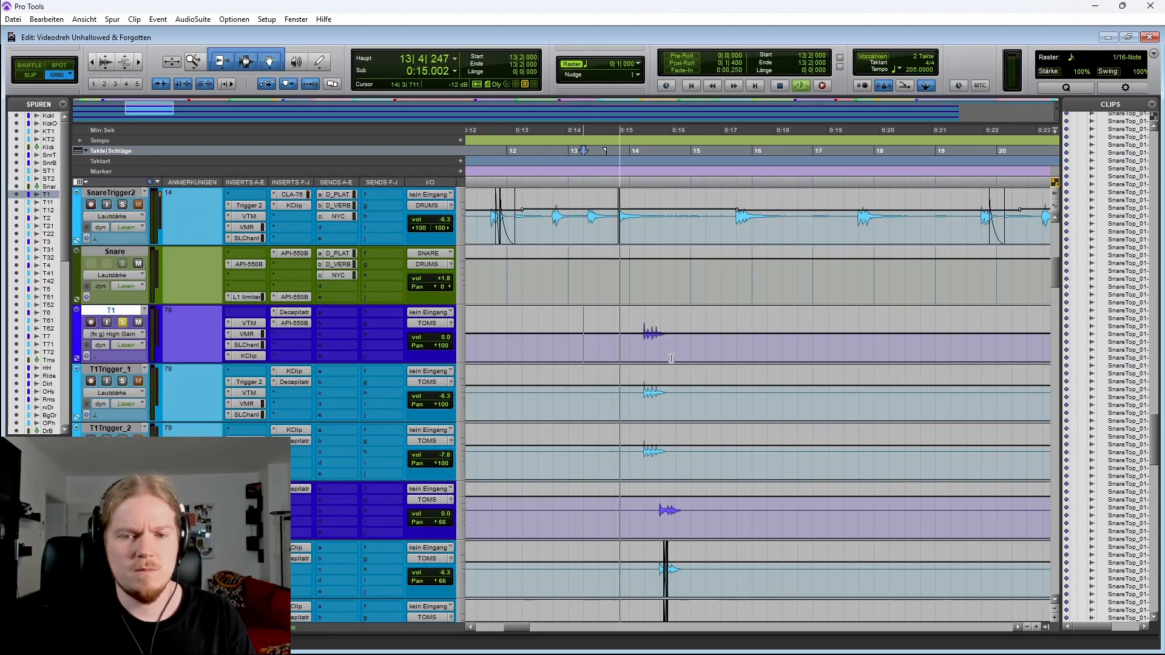
{"action": "scroll", "coordinate": [666, 359], "scroll_direction": "right", "scroll_amount": 3}
{"action": "scroll", "coordinate": [666, 358], "scroll_direction": "down", "scroll_amount": 4}
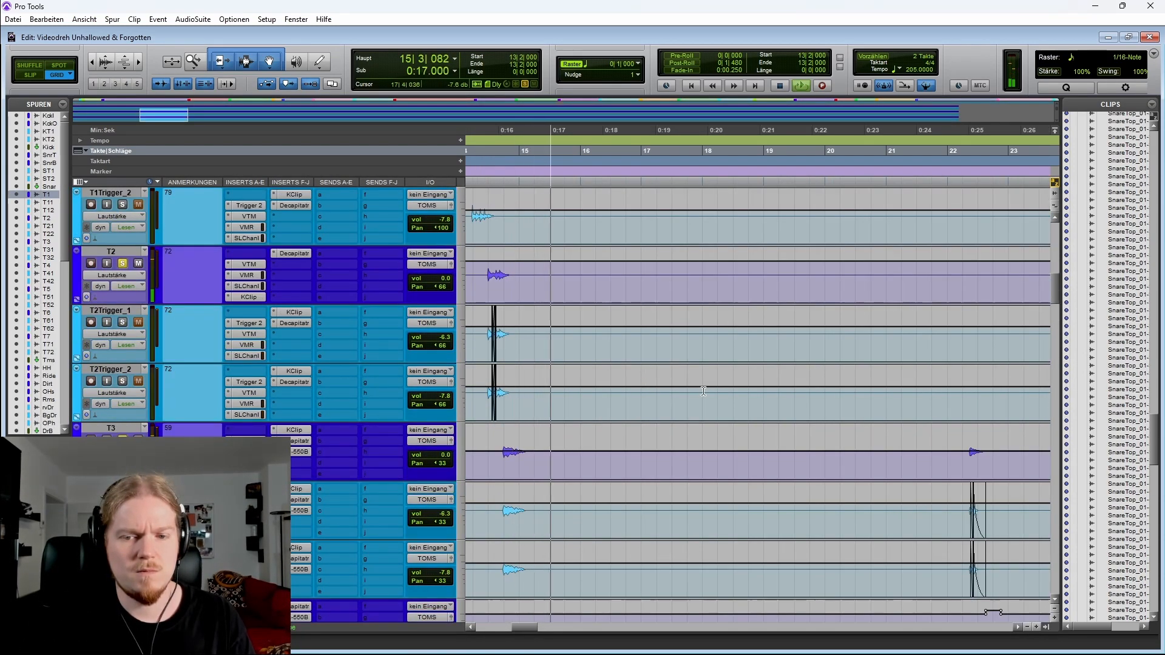
{"action": "key", "text": "r"}
{"action": "key", "text": "r"}
{"action": "scroll", "coordinate": [729, 402], "scroll_direction": "down", "scroll_amount": 3}
{"action": "scroll", "coordinate": [728, 403], "scroll_direction": "right", "scroll_amount": 2}
{"action": "left_click", "coordinate": [612, 342]}
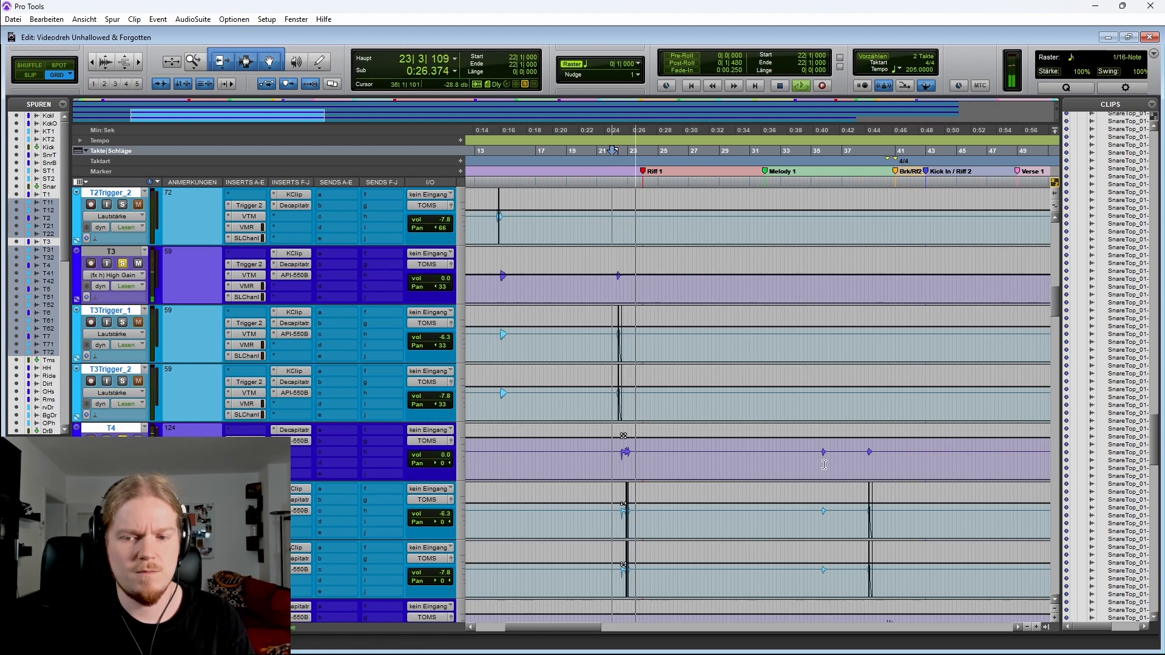
{"action": "key", "text": "space"}
Play the T4 and T5 tom hits around bar 38 before the Break / Riff 2 marker and zoom back out
{"action": "left_click", "coordinate": [871, 459]}
{"action": "key", "text": "t"}
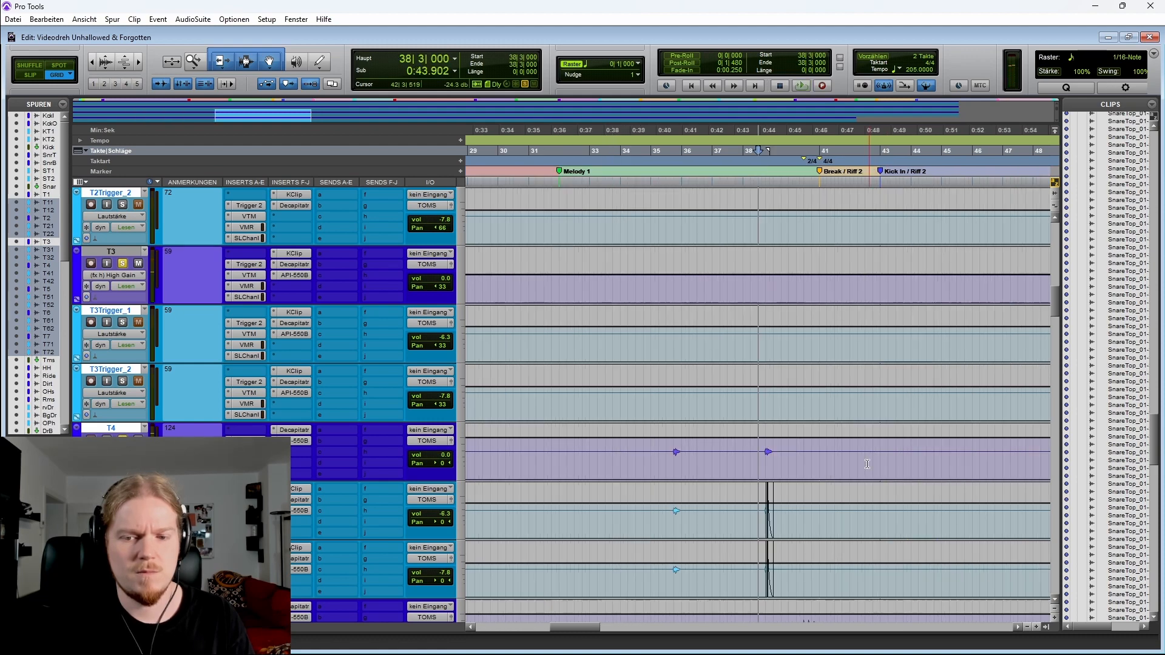
{"action": "scroll", "coordinate": [868, 464], "scroll_direction": "right", "scroll_amount": 2}
{"action": "scroll", "coordinate": [850, 465], "scroll_direction": "down", "scroll_amount": 3}
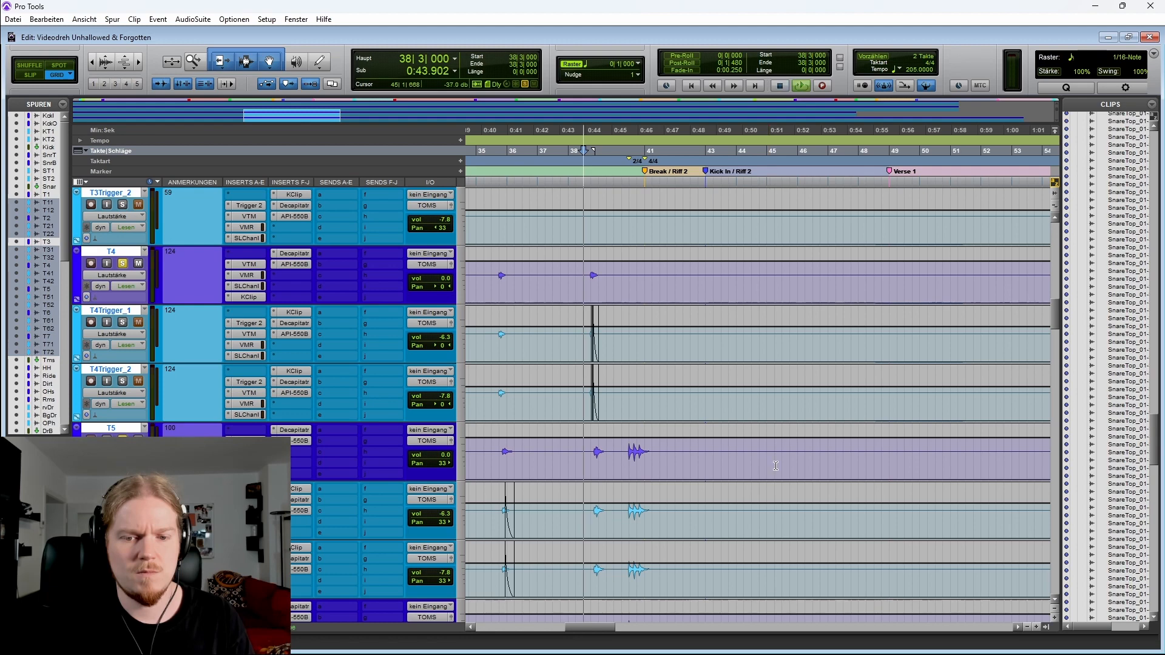
{"action": "key", "text": "space"}
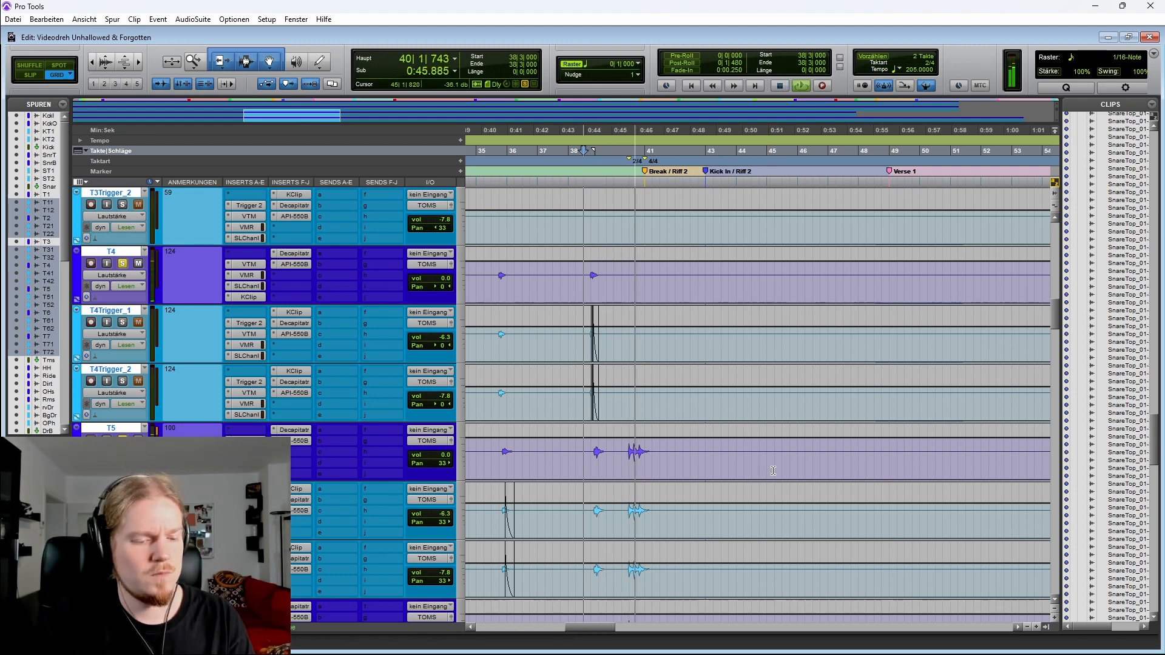
{"action": "key", "text": "r"}
{"action": "key", "text": "space"}
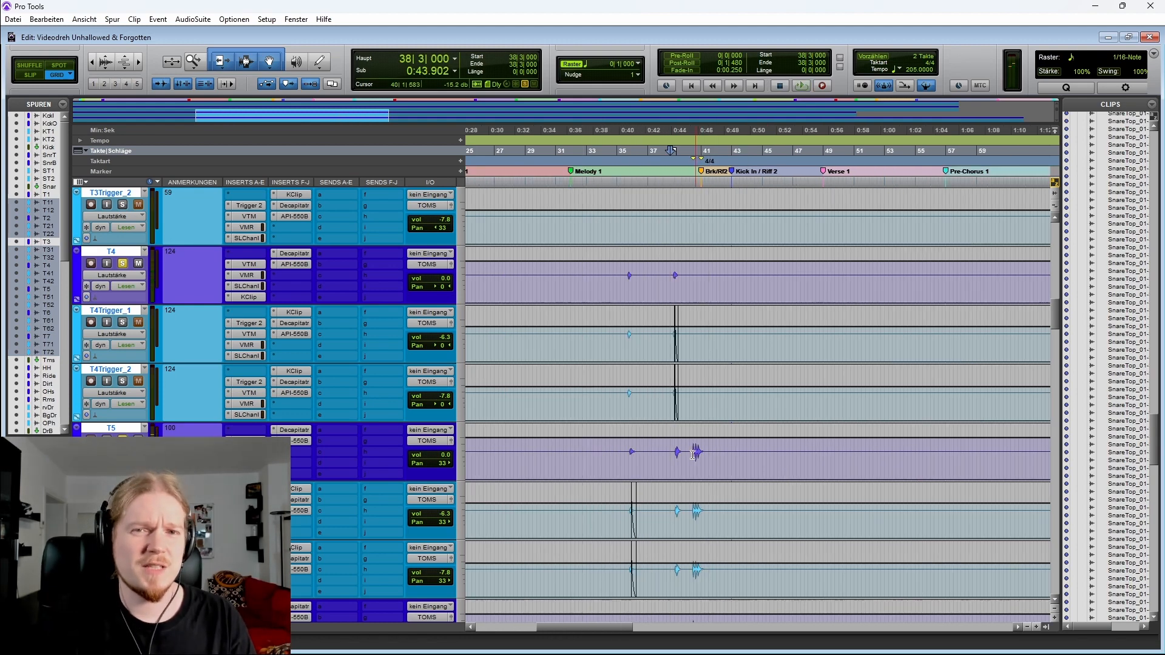
{"action": "scroll", "coordinate": [694, 455], "scroll_direction": "up", "scroll_amount": 10}
{"action": "key", "text": "r"}
{"action": "key", "text": "r"}
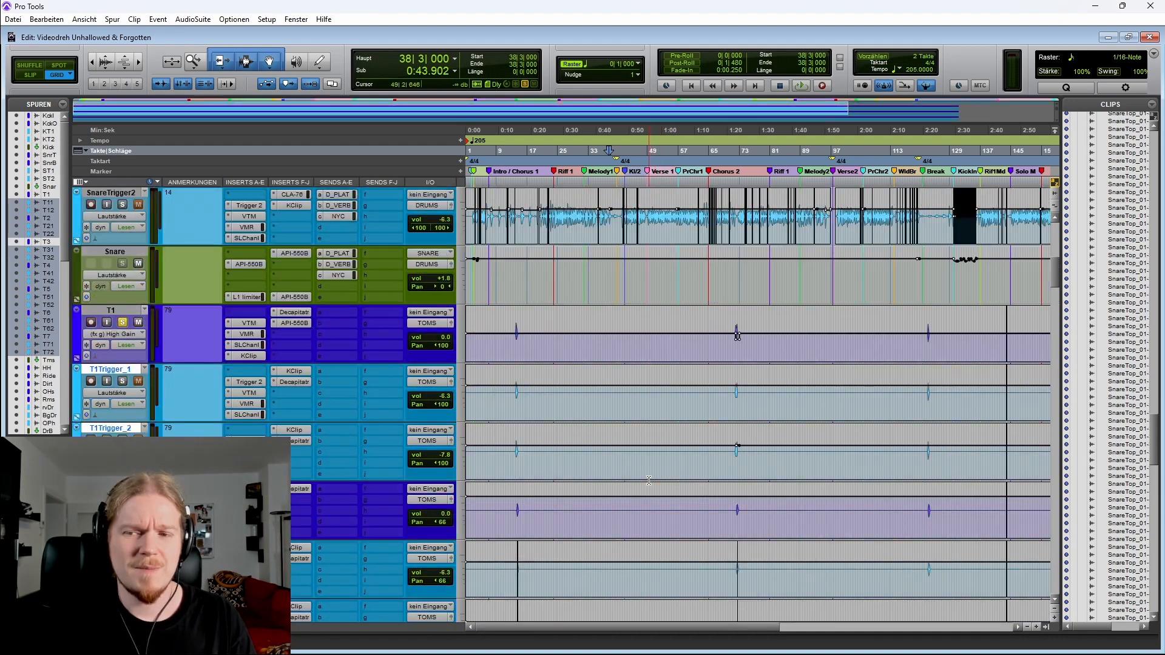
{"action": "scroll", "coordinate": [648, 480], "scroll_direction": "down", "scroll_amount": 1}
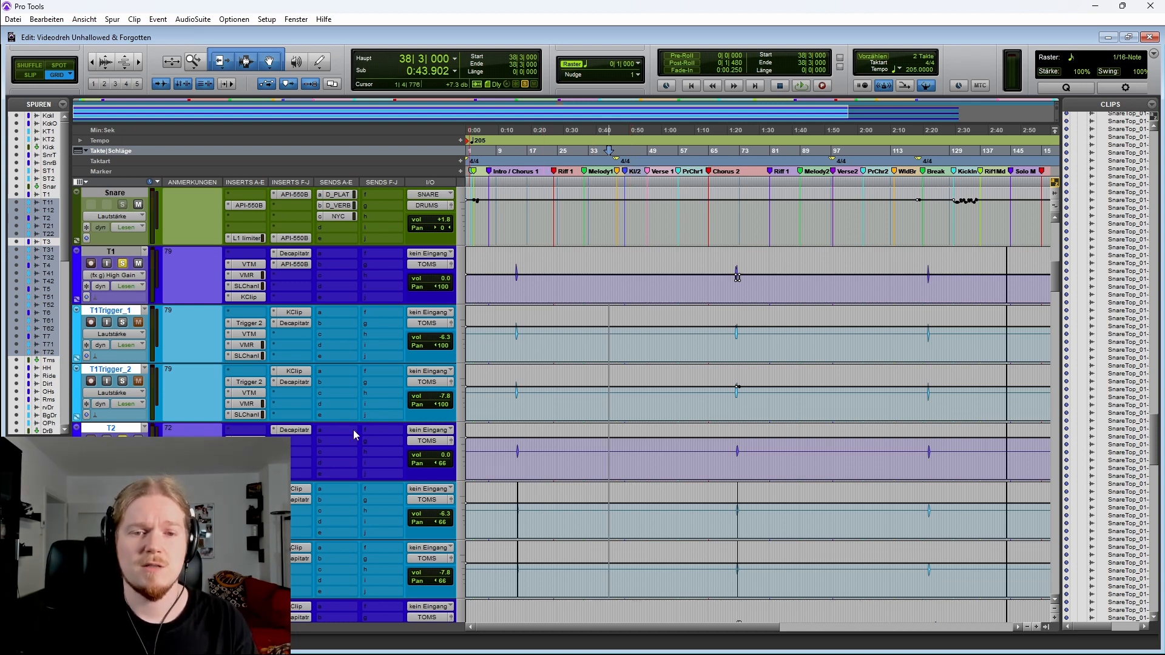
Unsolo the tom tracks and mute the tom trigger tracks in the mix window
{"action": "key", "text": "ctrl+equal"}
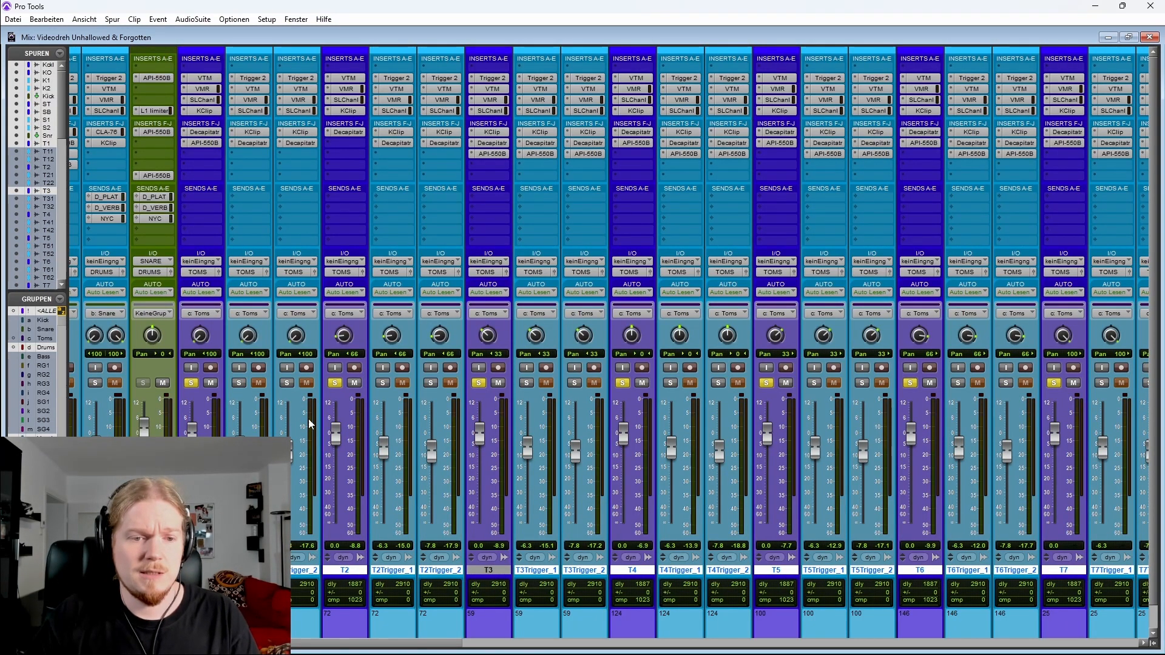
{"action": "left_click", "coordinate": [335, 383]}
{"action": "left_click", "coordinate": [346, 569], "text": "ctrl"}
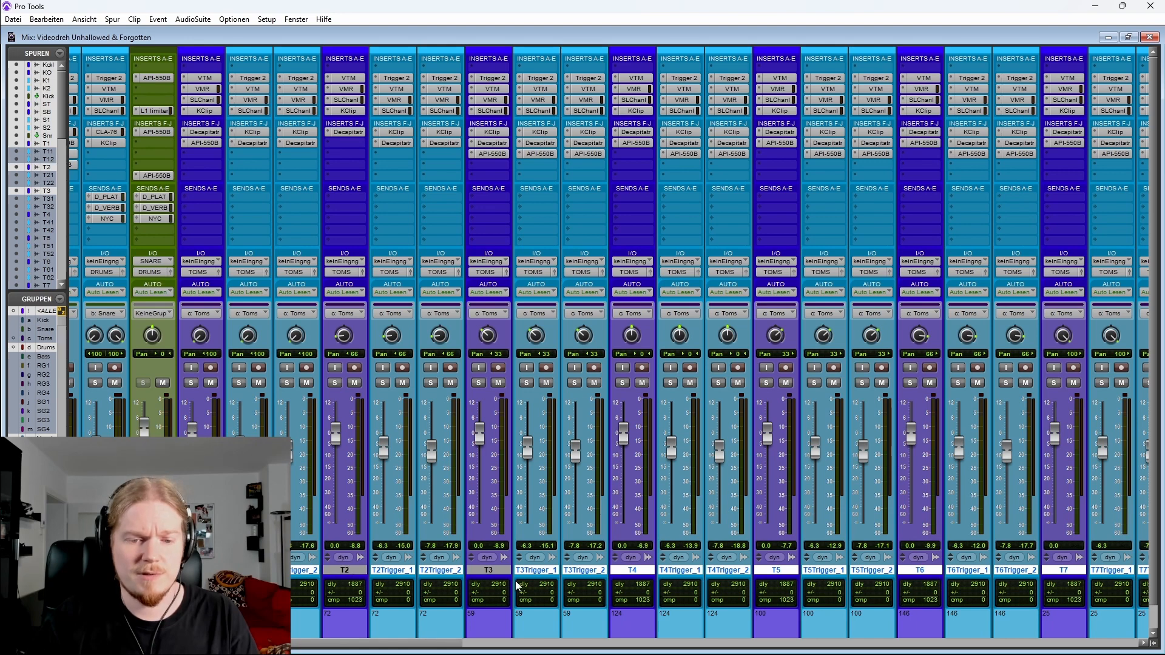
{"action": "left_click", "coordinate": [645, 573], "text": "ctrl"}
{"action": "left_click", "coordinate": [780, 573], "text": "ctrl"}
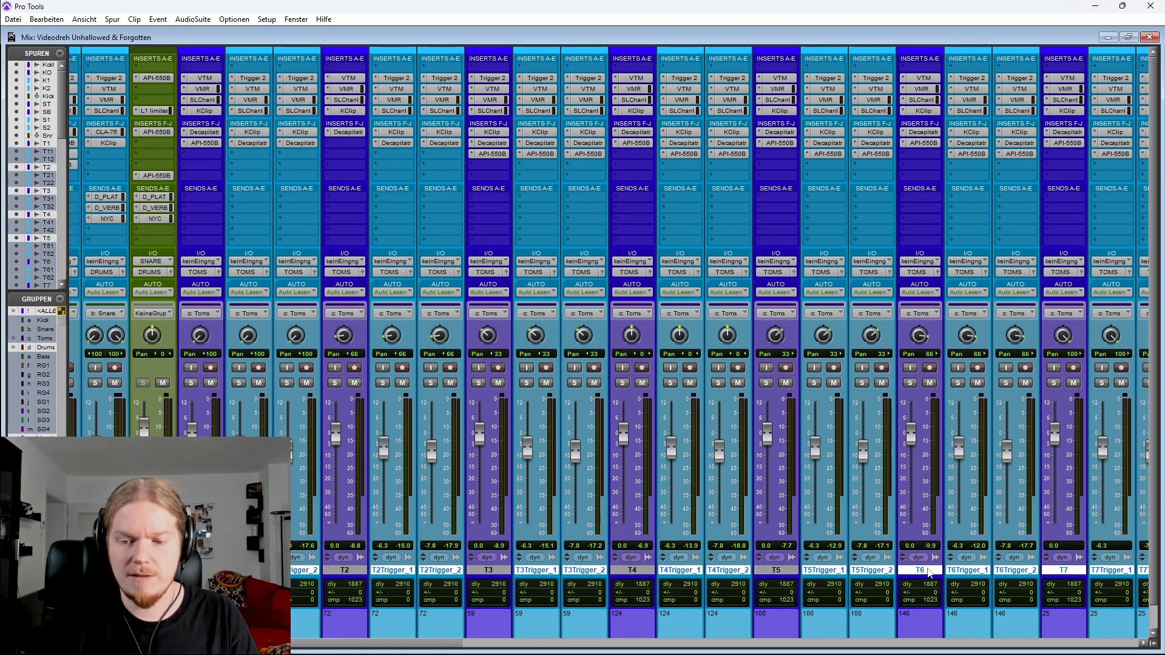
{"action": "left_click", "coordinate": [929, 572], "text": "ctrl"}
{"action": "left_click", "coordinate": [1078, 573], "text": "ctrl"}
{"action": "left_click", "coordinate": [978, 383]}
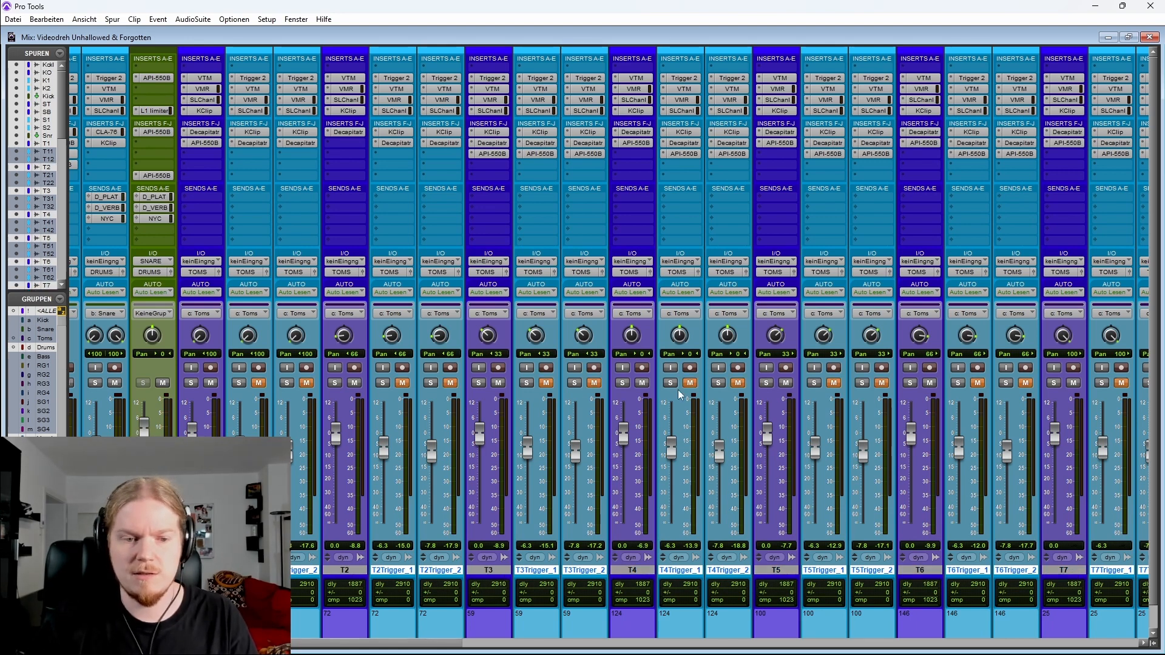
Open the API 550B EQ plug-in on the Toms bus
{"action": "scroll", "coordinate": [679, 395], "scroll_direction": "right", "scroll_amount": 10}
{"action": "left_click", "coordinate": [686, 132]}
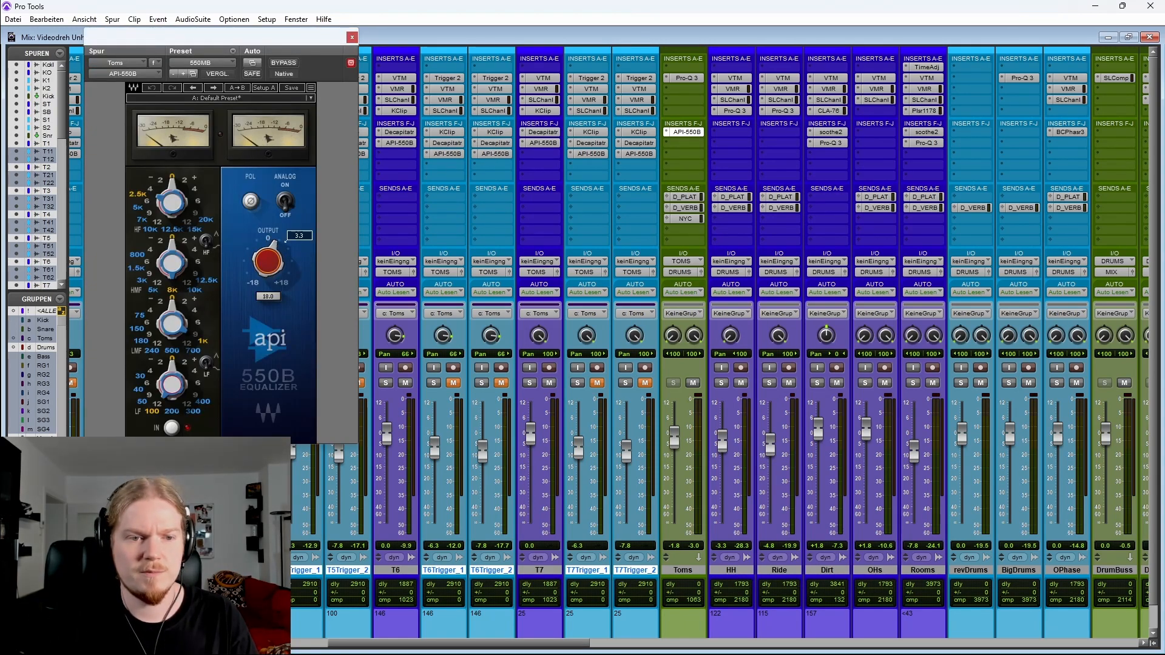
Toggle the API 550B EQ on the Toms bus and play the Chorus 2 tom hits around bar 70, zoomed in
{"action": "left_click", "coordinate": [351, 38]}
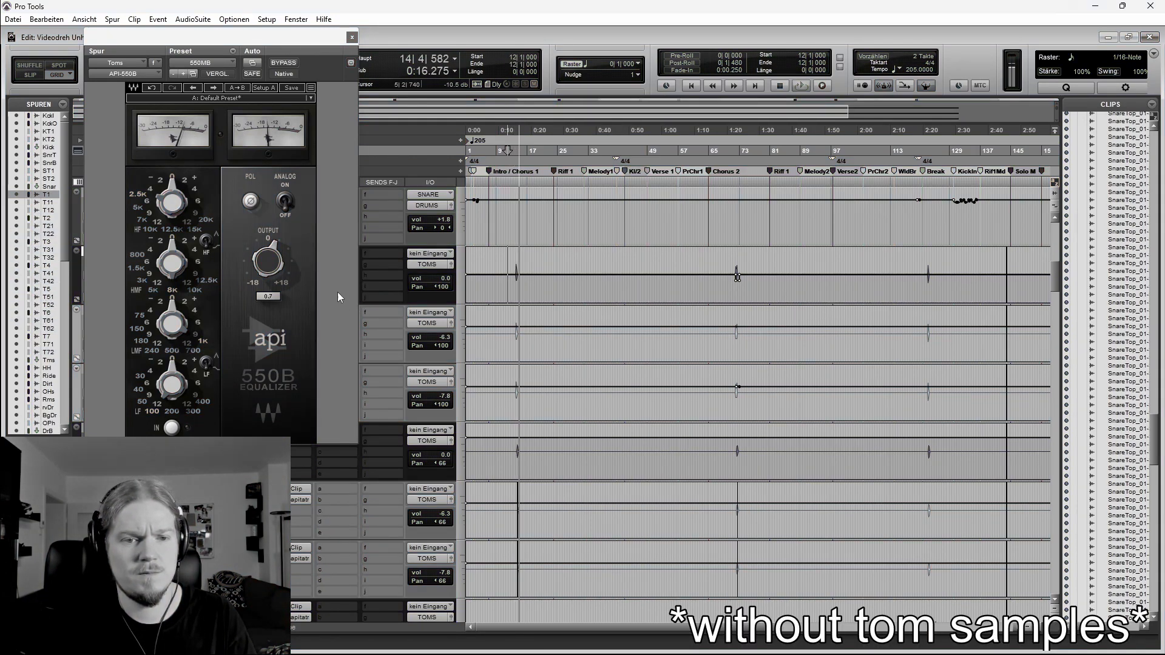
{"action": "left_click", "coordinate": [269, 261], "text": "alt"}
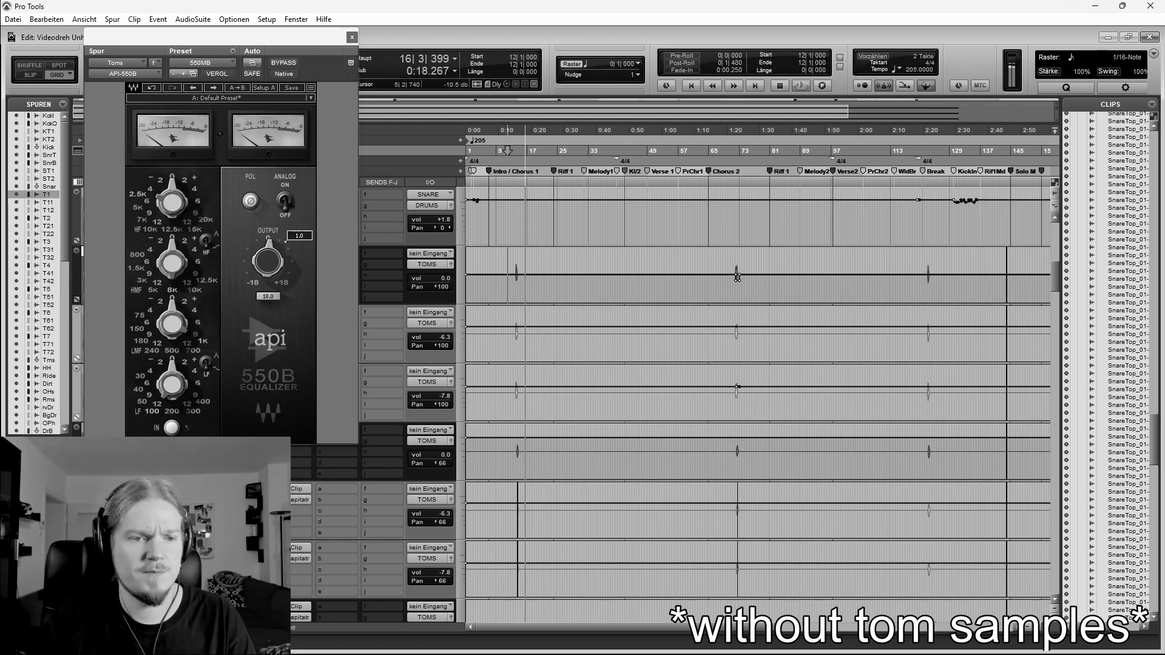
{"action": "key", "text": "space"}
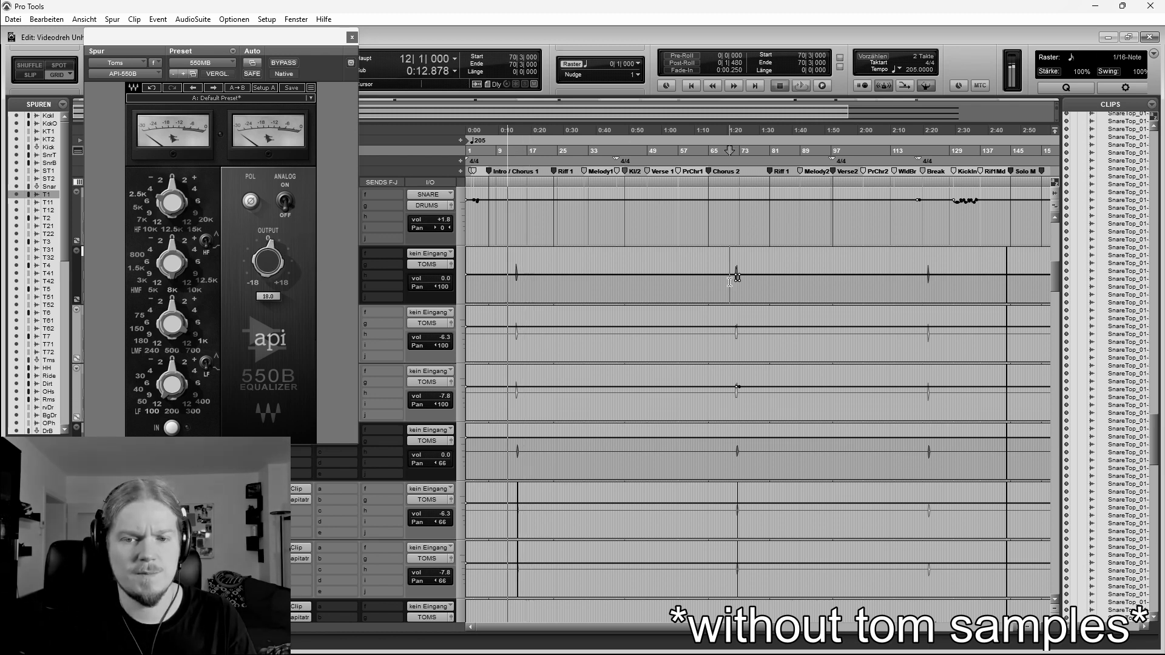
{"action": "left_click", "coordinate": [730, 279]}
{"action": "key", "text": "t"}
{"action": "key", "text": "t"}
{"action": "key", "text": "space"}
{"action": "key", "text": "t"}
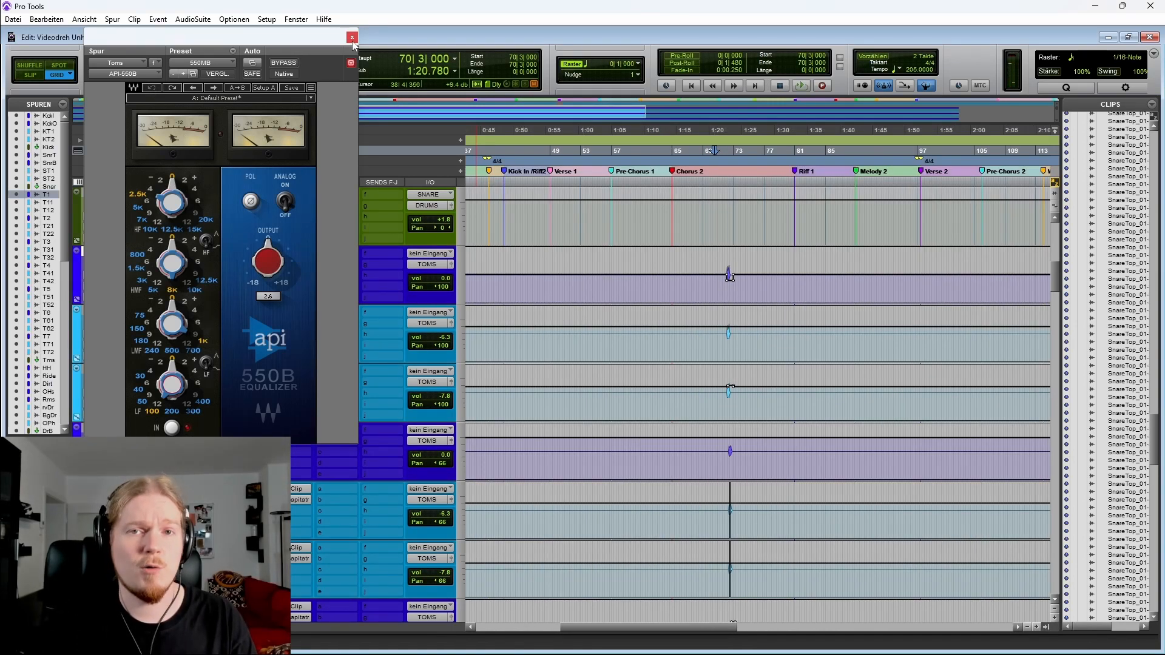
Close the EQ plug-in window and zoom the timeline back out to the whole song
{"action": "left_click", "coordinate": [352, 37]}
{"action": "key", "text": "r"}
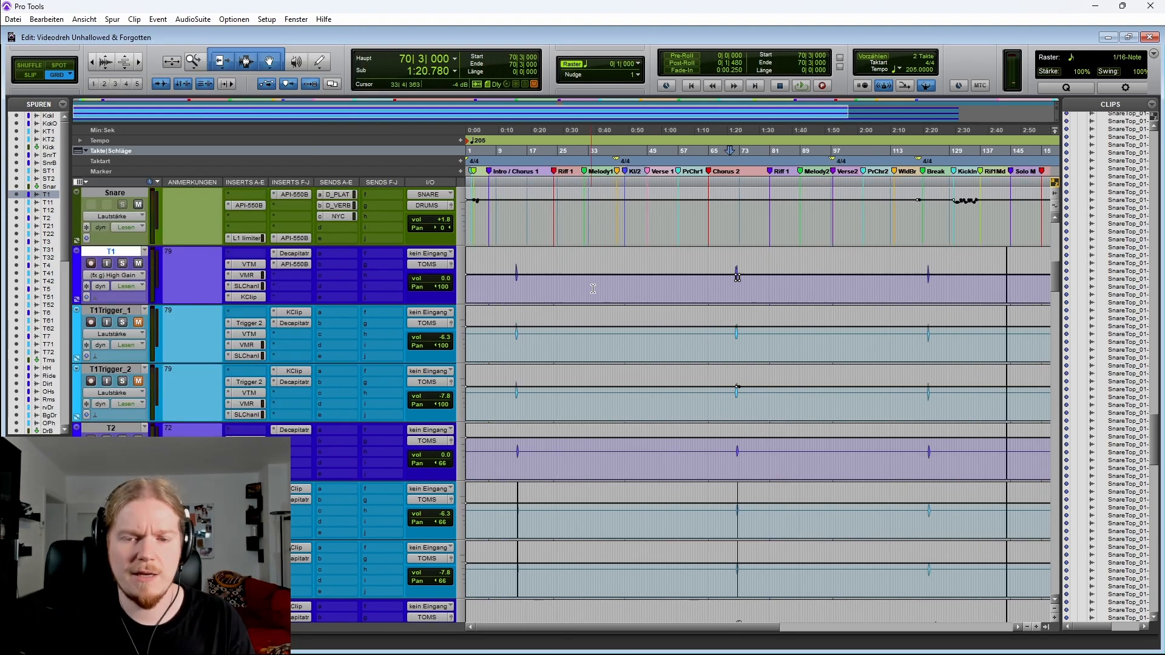
{"action": "key", "text": "r"}
{"action": "key", "text": "r"}
{"action": "key", "text": "t"}
{"action": "key", "text": "t"}
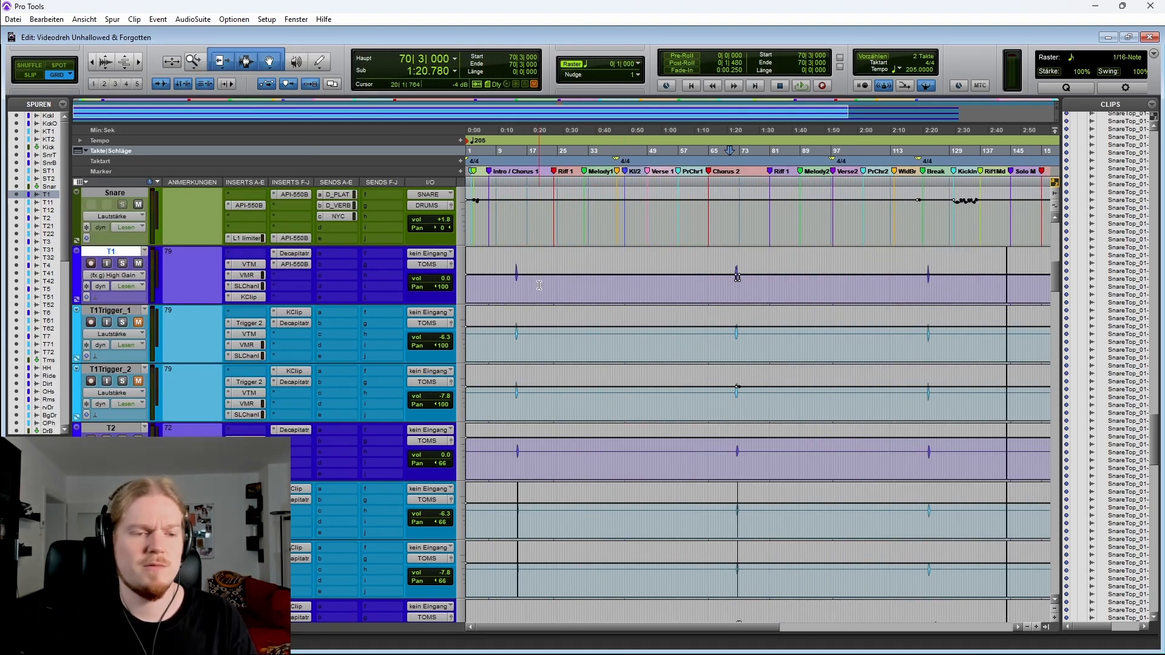
Unmute the tom trigger tracks in the mix window
{"action": "key", "text": "ctrl+equal"}
{"action": "scroll", "coordinate": [351, 568], "scroll_direction": "left", "scroll_amount": 5}
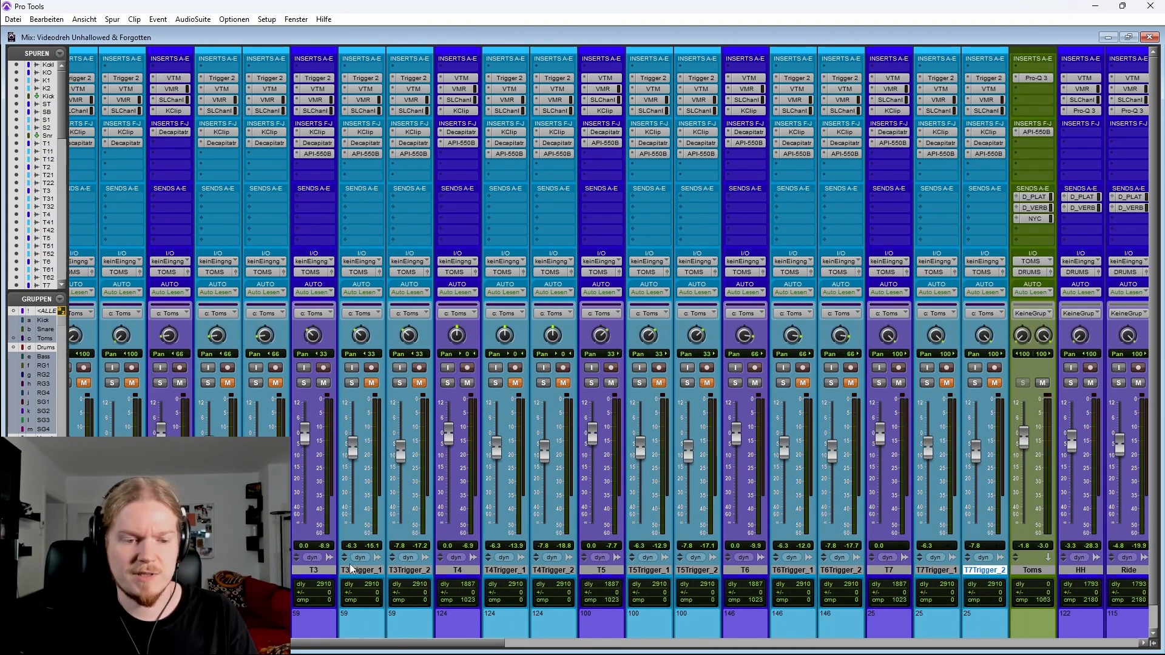
{"action": "scroll", "coordinate": [351, 568], "scroll_direction": "left", "scroll_amount": 5}
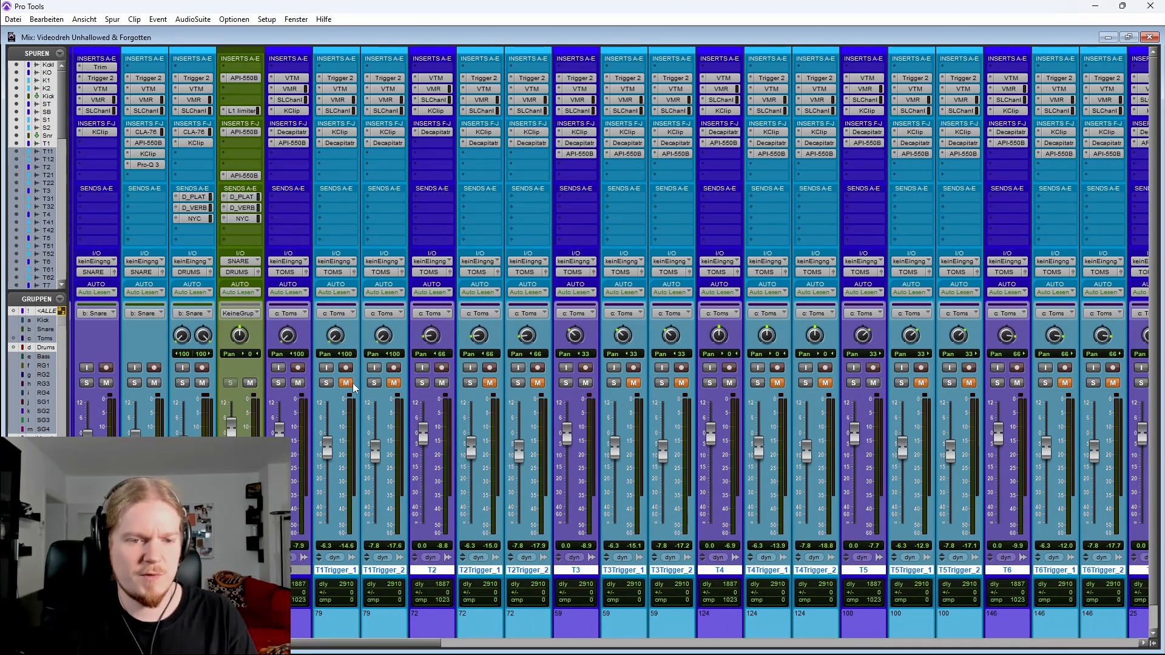
{"action": "left_click", "coordinate": [351, 383]}
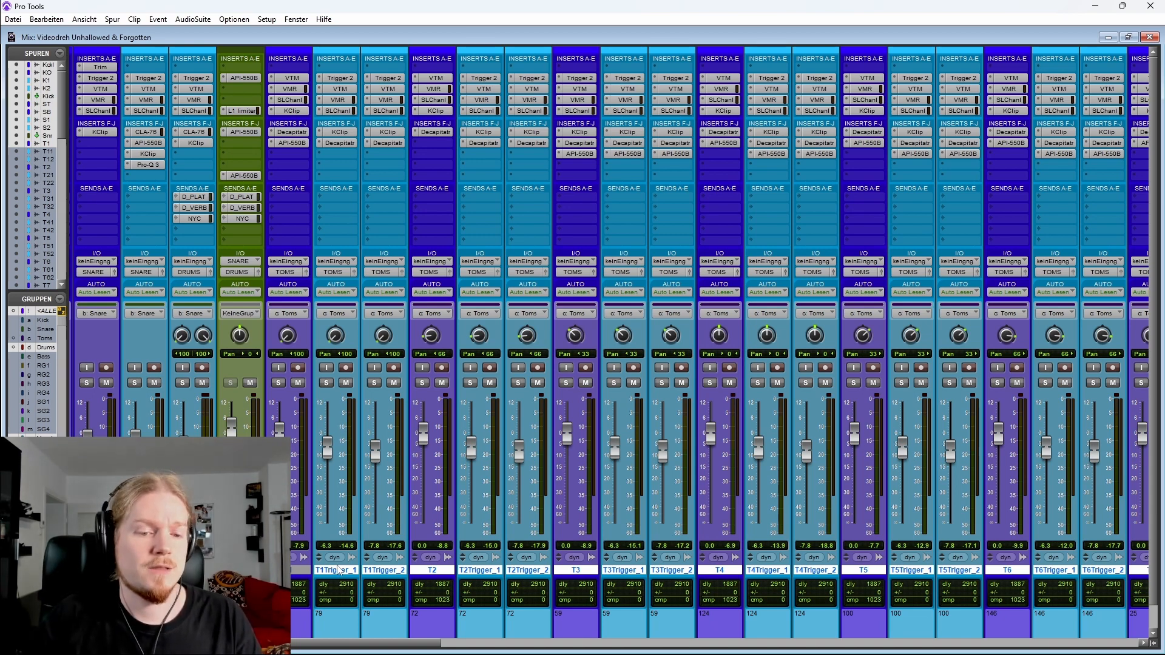
Open the Trigger 2 plug-in on T1Trigger_1 to inspect its settings, then close it
{"action": "left_click", "coordinate": [337, 570]}
{"action": "left_click", "coordinate": [339, 77]}
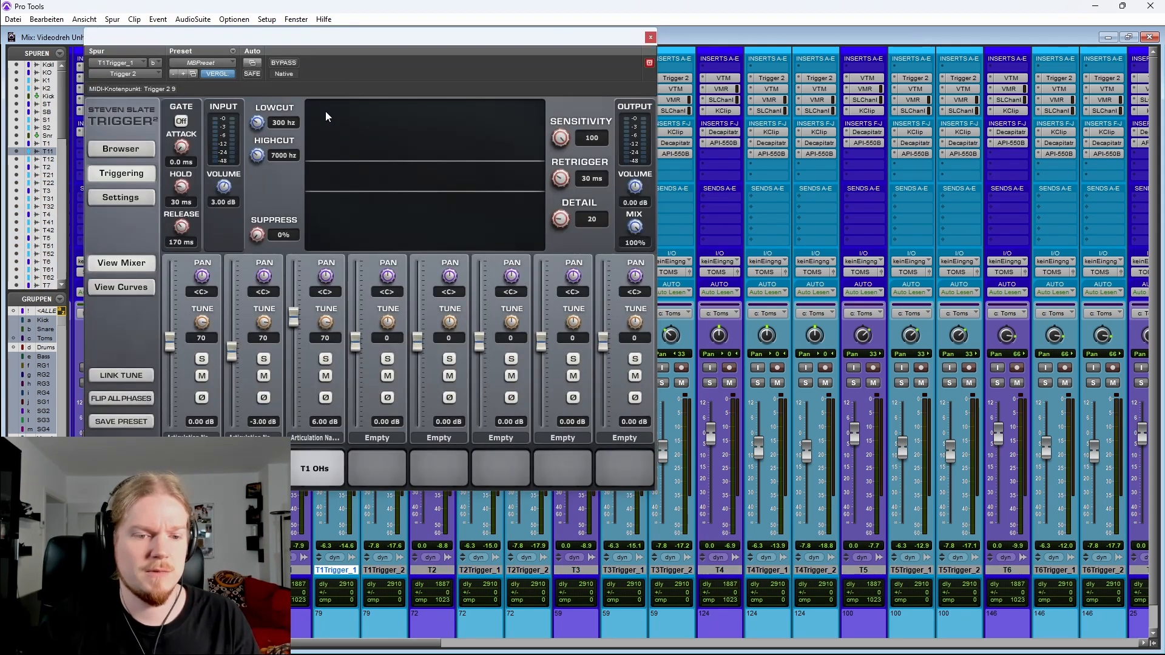
{"action": "left_click", "coordinate": [650, 37]}
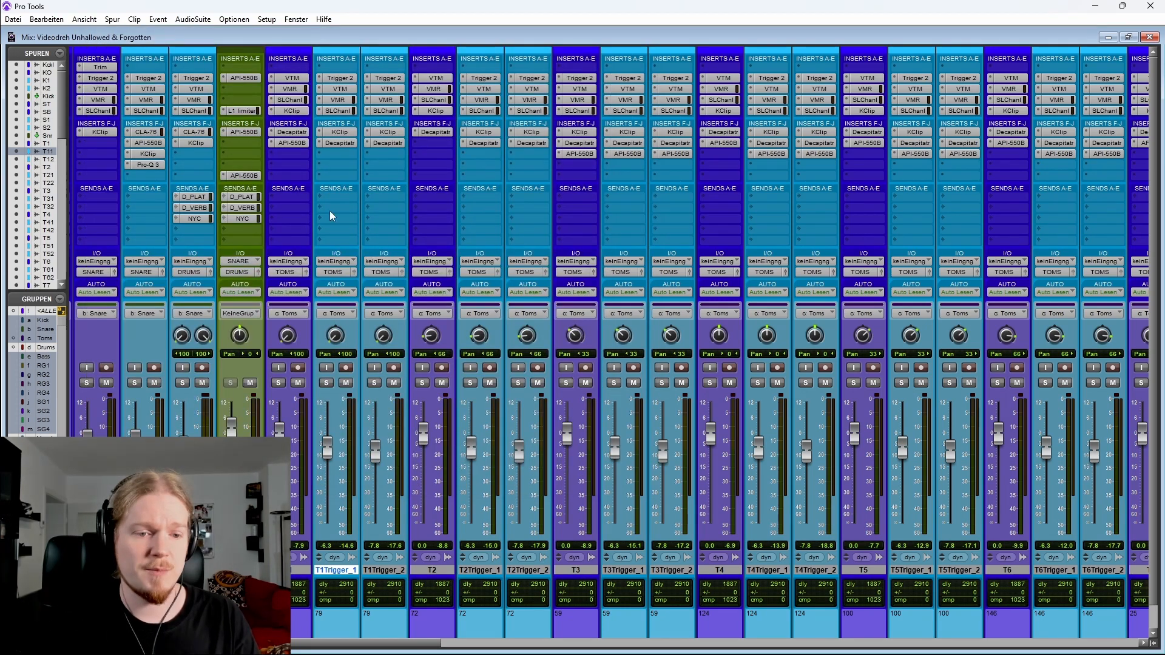
Solo the tom tracks and play the first tom hits around bar 14, zoomed in on the timeline
{"action": "left_click", "coordinate": [279, 384]}
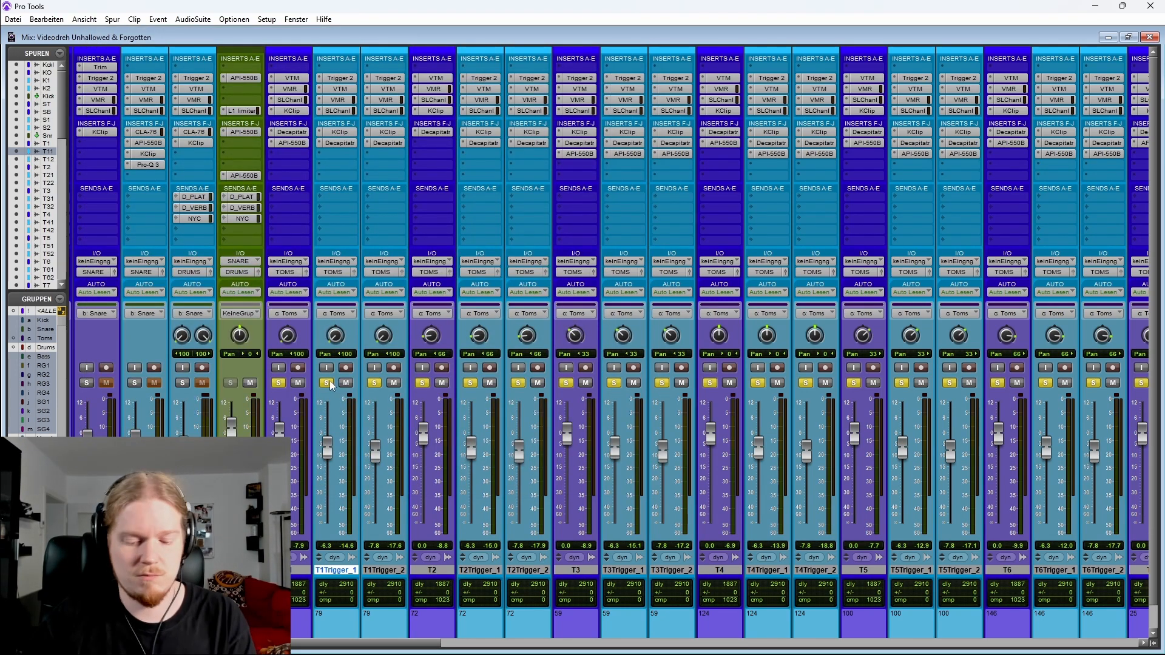
{"action": "key", "text": "ctrl+equal"}
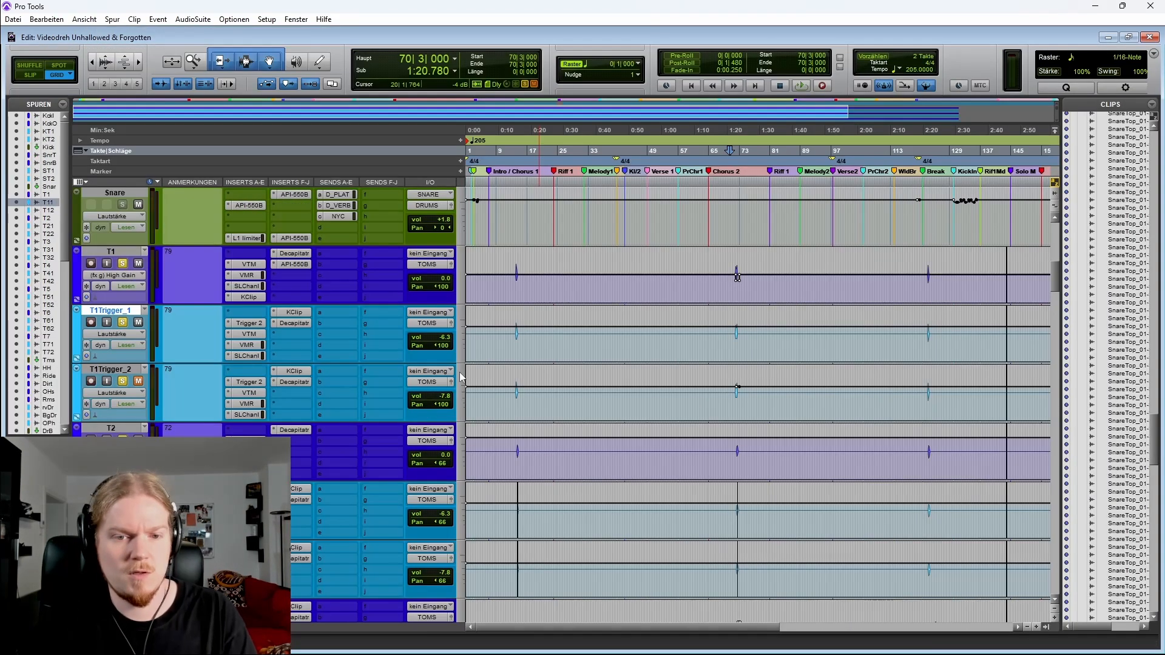
{"action": "left_click", "coordinate": [508, 278]}
{"action": "key", "text": "t"}
{"action": "key", "text": "t"}
{"action": "key", "text": "t"}
{"action": "scroll", "coordinate": [796, 308], "scroll_direction": "right", "scroll_amount": 3}
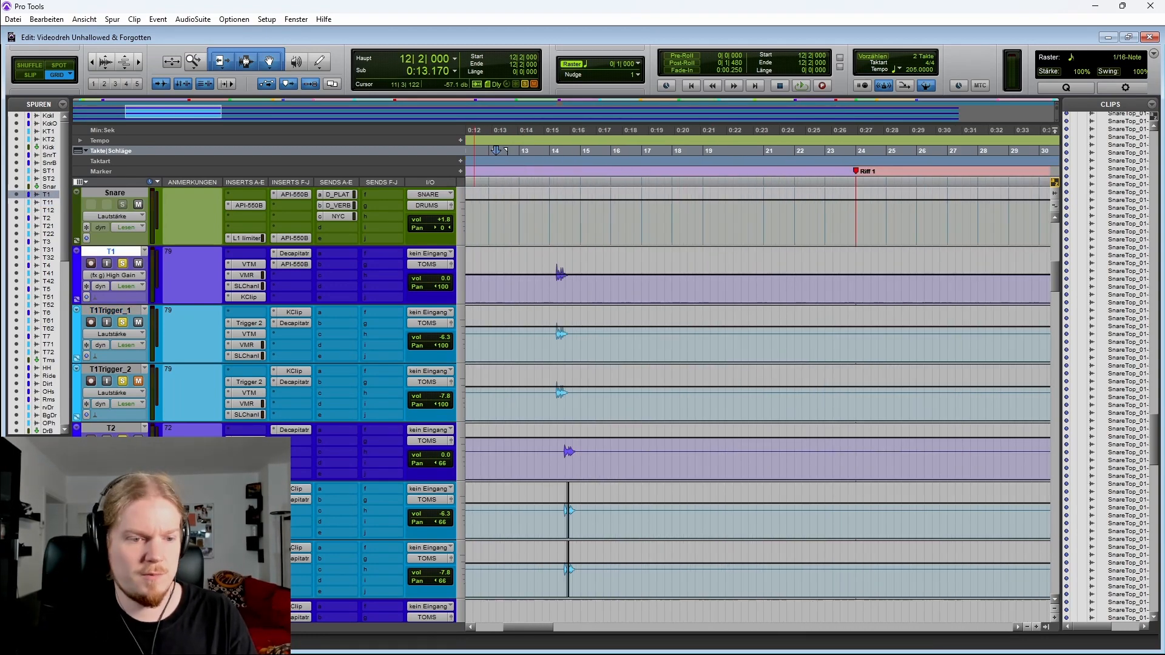
{"action": "scroll", "coordinate": [816, 612], "scroll_direction": "down", "scroll_amount": 3}
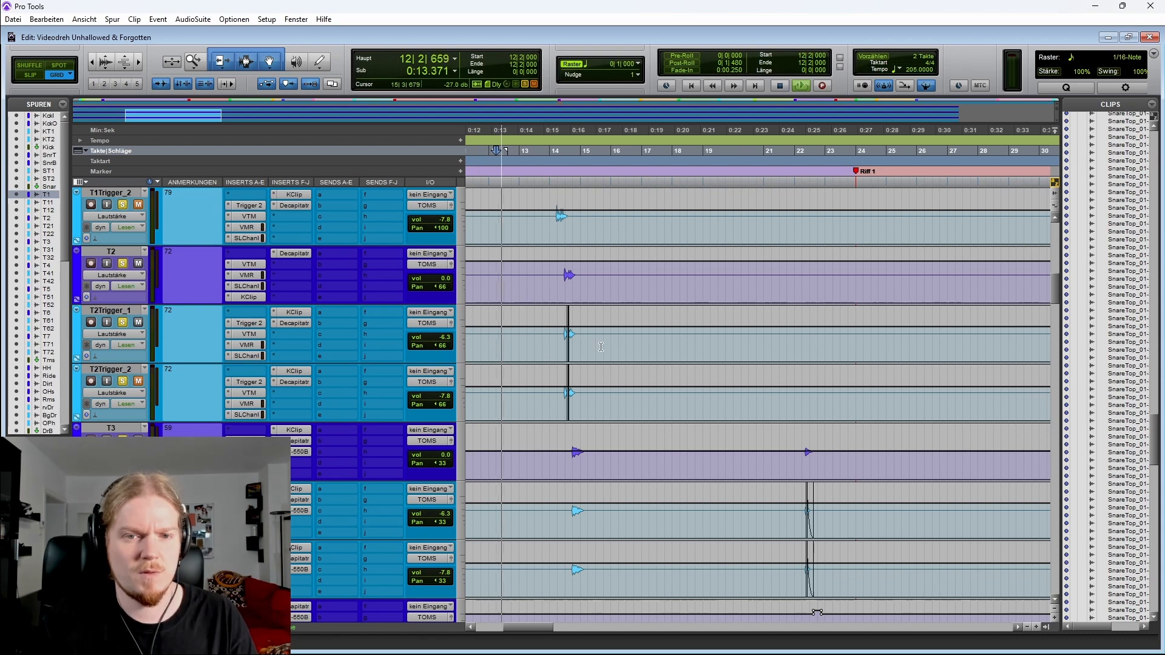
{"action": "scroll", "coordinate": [603, 385], "scroll_direction": "up", "scroll_amount": 3}
{"action": "scroll", "coordinate": [584, 288], "scroll_direction": "down", "scroll_amount": 1}
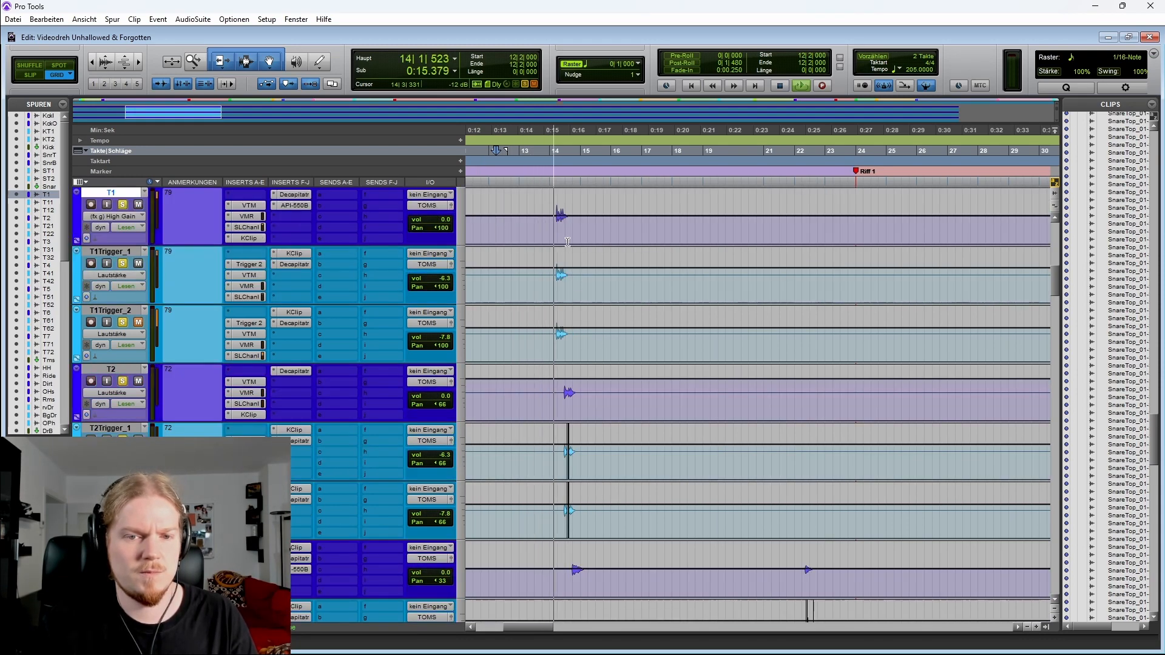
{"action": "scroll", "coordinate": [625, 328], "scroll_direction": "down", "scroll_amount": 2}
{"action": "key", "text": "space"}
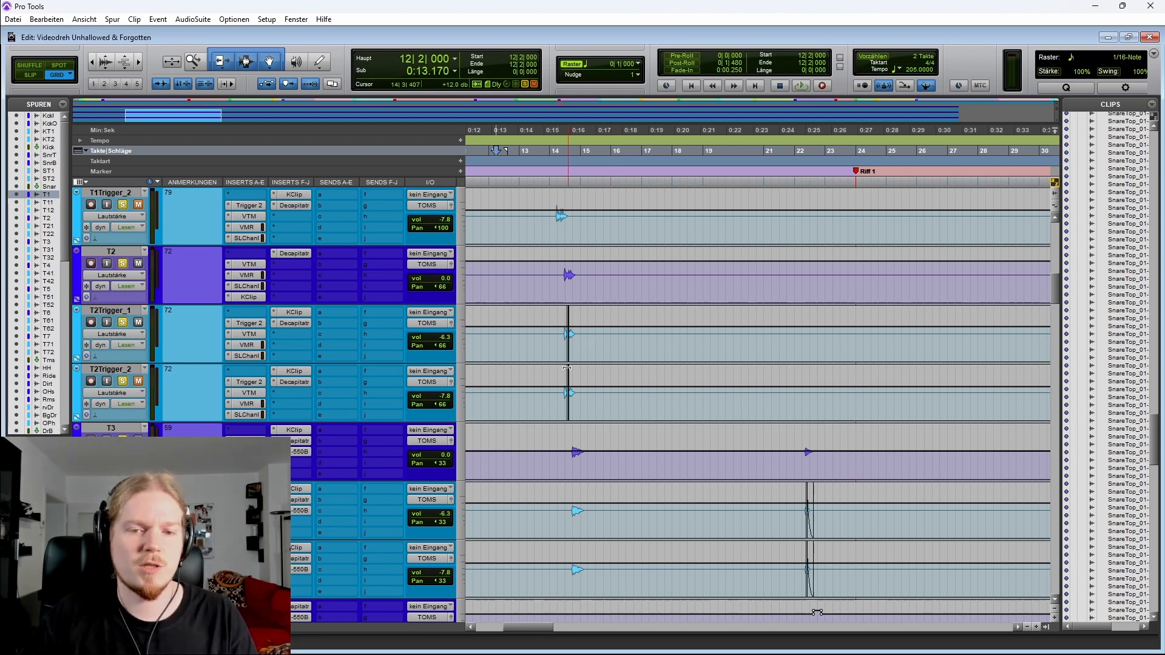
Open the Trigger 2 plug-in on T1Trigger_2 and move its window aside
{"action": "scroll", "coordinate": [567, 369], "scroll_direction": "up", "scroll_amount": 4}
{"action": "scroll", "coordinate": [194, 320], "scroll_direction": "down", "scroll_amount": 1}
{"action": "scroll", "coordinate": [170, 341], "scroll_direction": "down", "scroll_amount": 1}
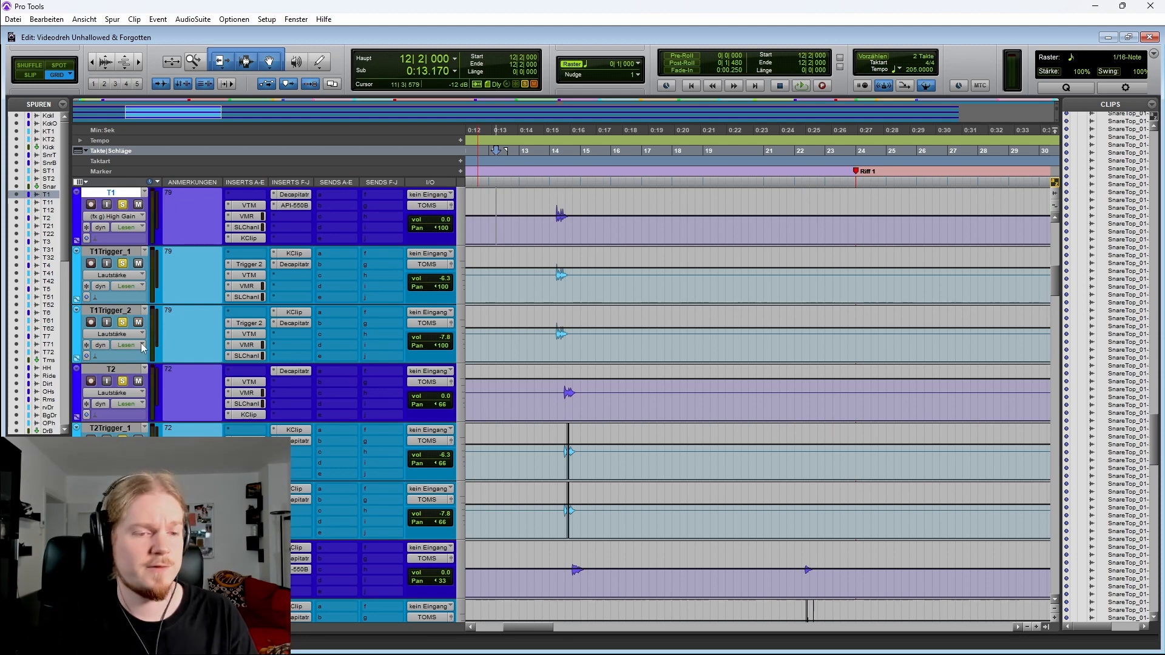
{"action": "scroll", "coordinate": [566, 404], "scroll_direction": "down", "scroll_amount": 4}
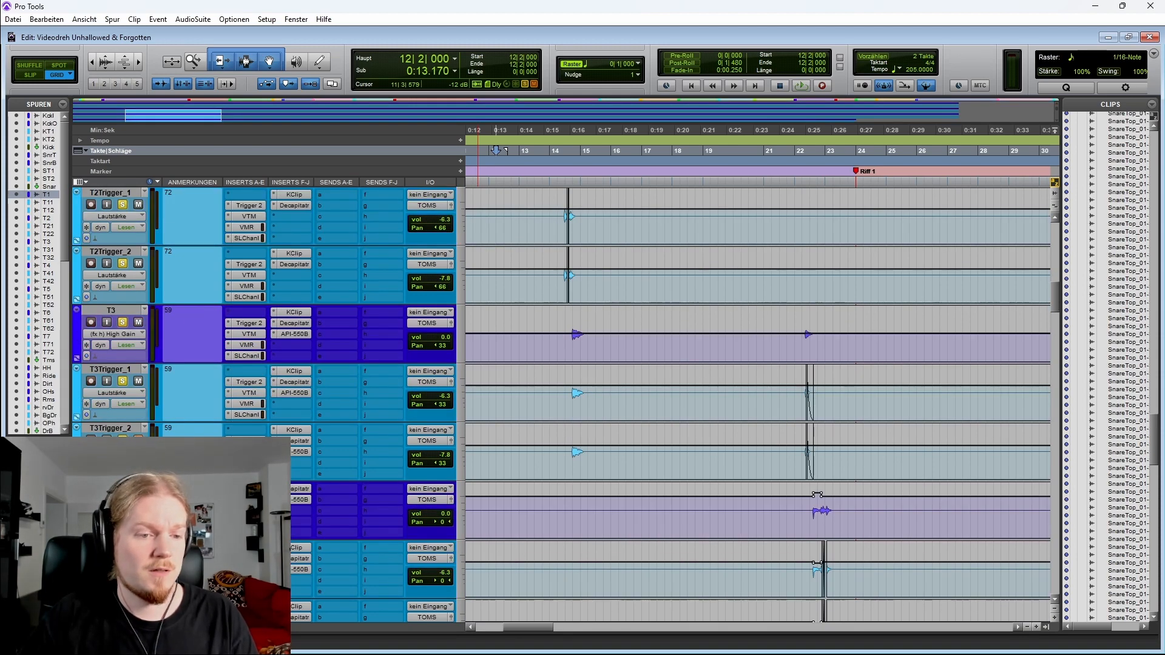
{"action": "scroll", "coordinate": [148, 415], "scroll_direction": "up", "scroll_amount": 4}
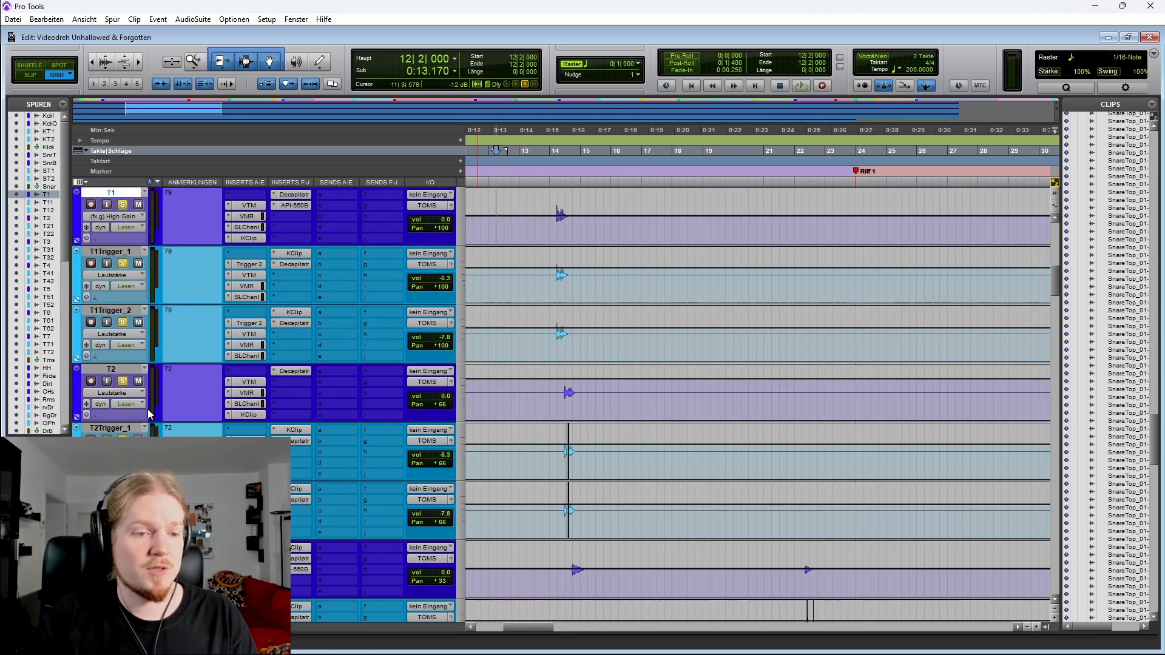
{"action": "left_click", "coordinate": [246, 325]}
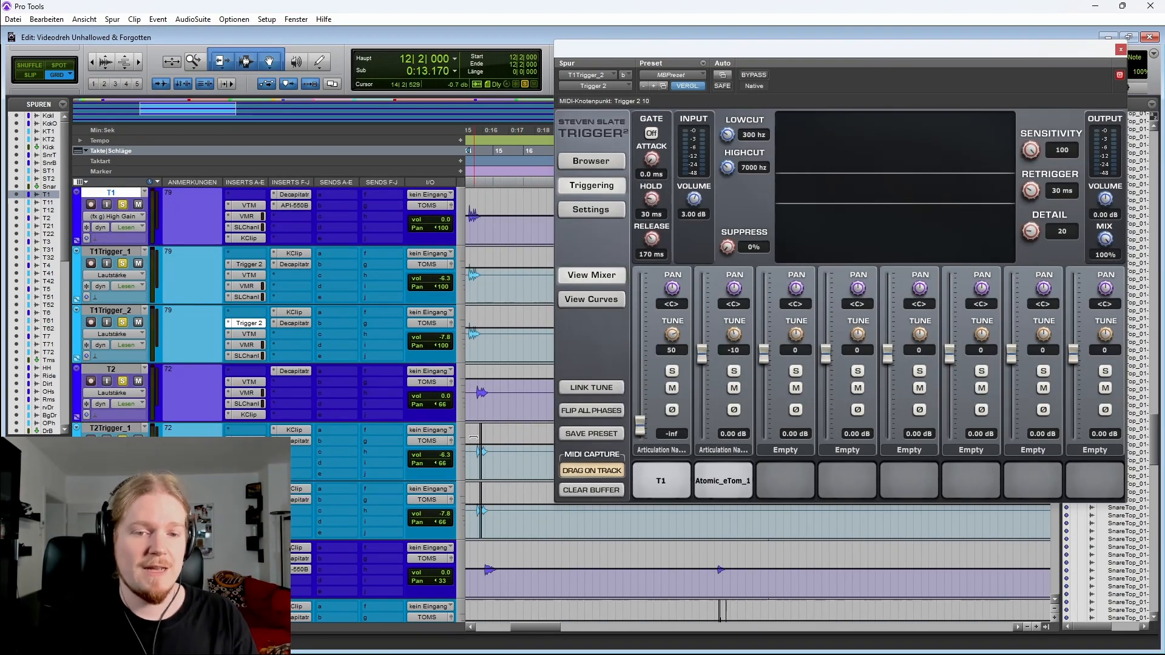
{"action": "left_click_drag", "start_coordinate": [750, 50], "coordinate": [736, 71]}
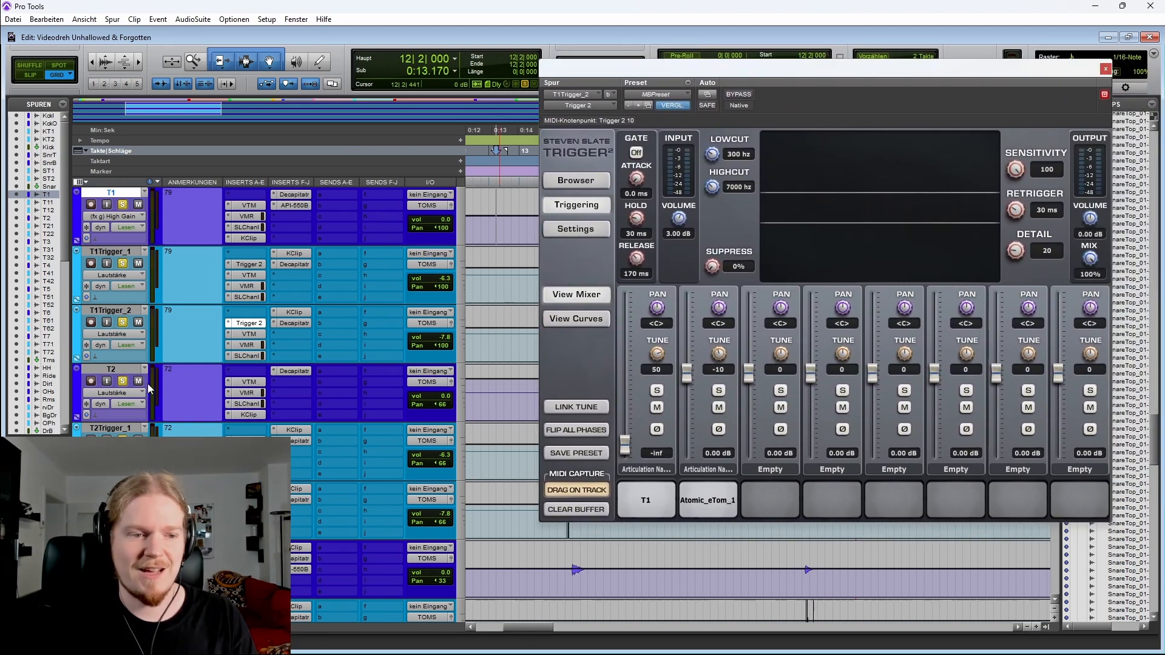
Solo only T1Trigger_2 and play its tom hit around bar 14 a couple of times
{"action": "left_click", "coordinate": [123, 323]}
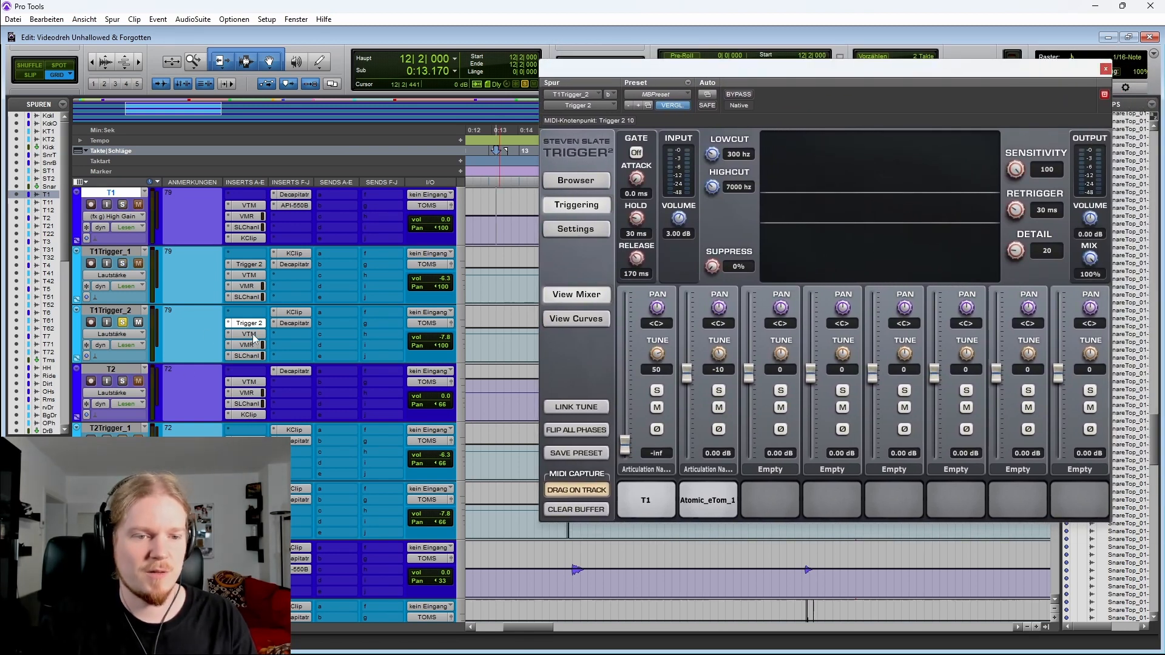
{"action": "left_click", "coordinate": [254, 335], "text": "ctrl+shift"}
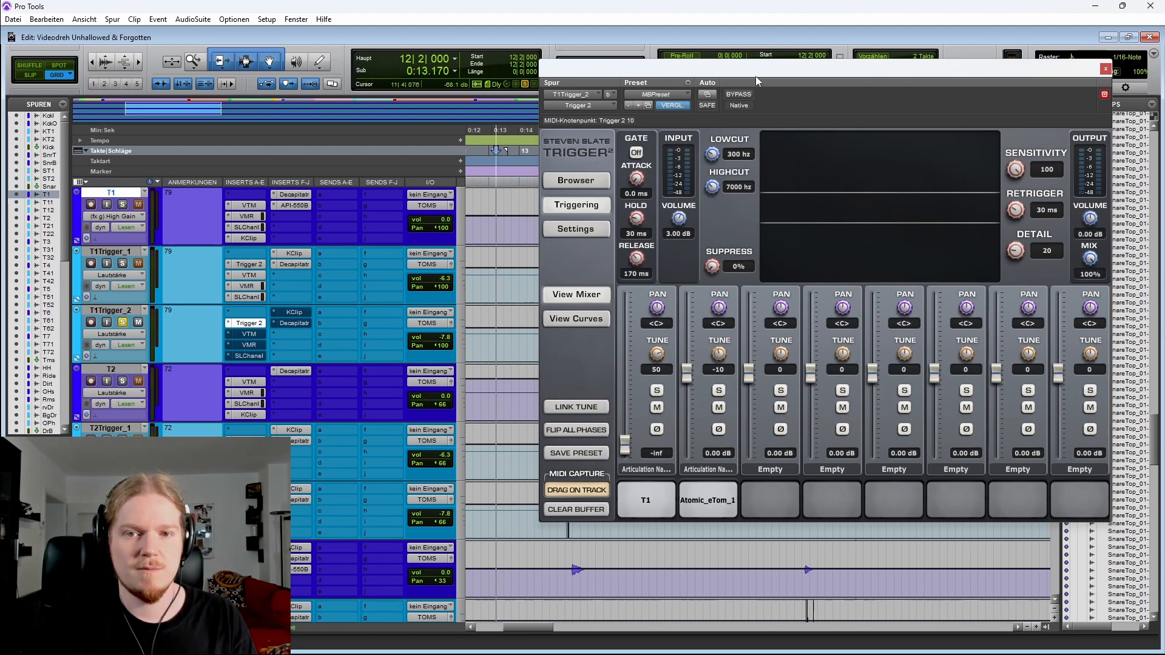
{"action": "left_click_drag", "start_coordinate": [756, 76], "coordinate": [888, 142]}
{"action": "key", "text": "space"}
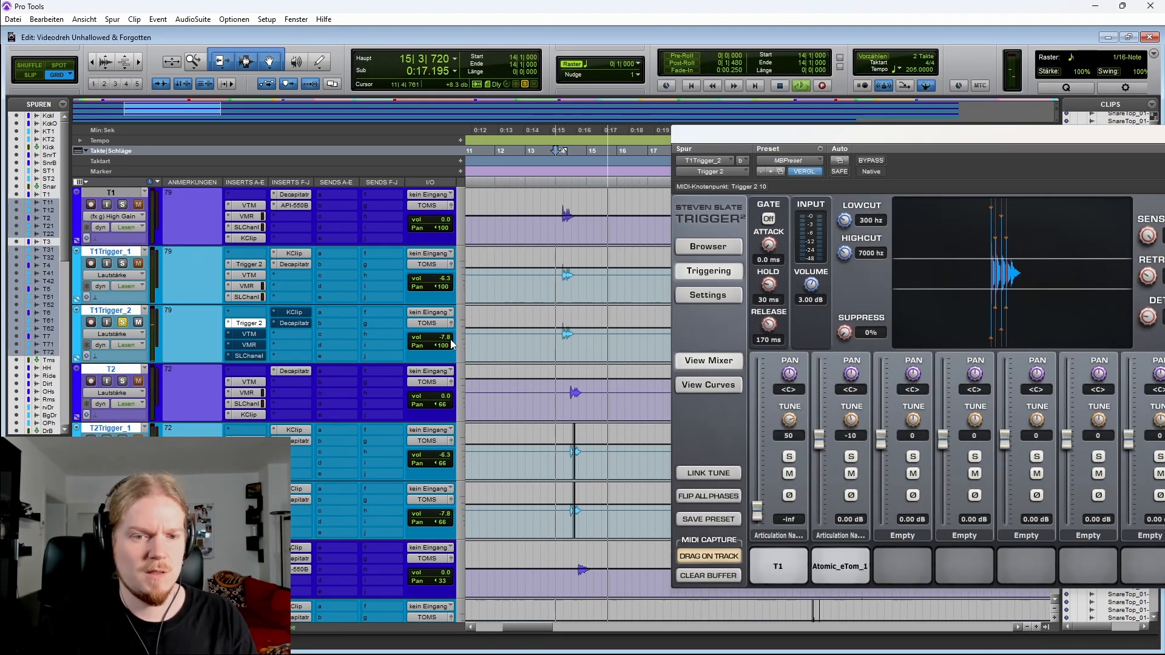
{"action": "key", "text": "space"}
{"action": "key", "text": "space"}
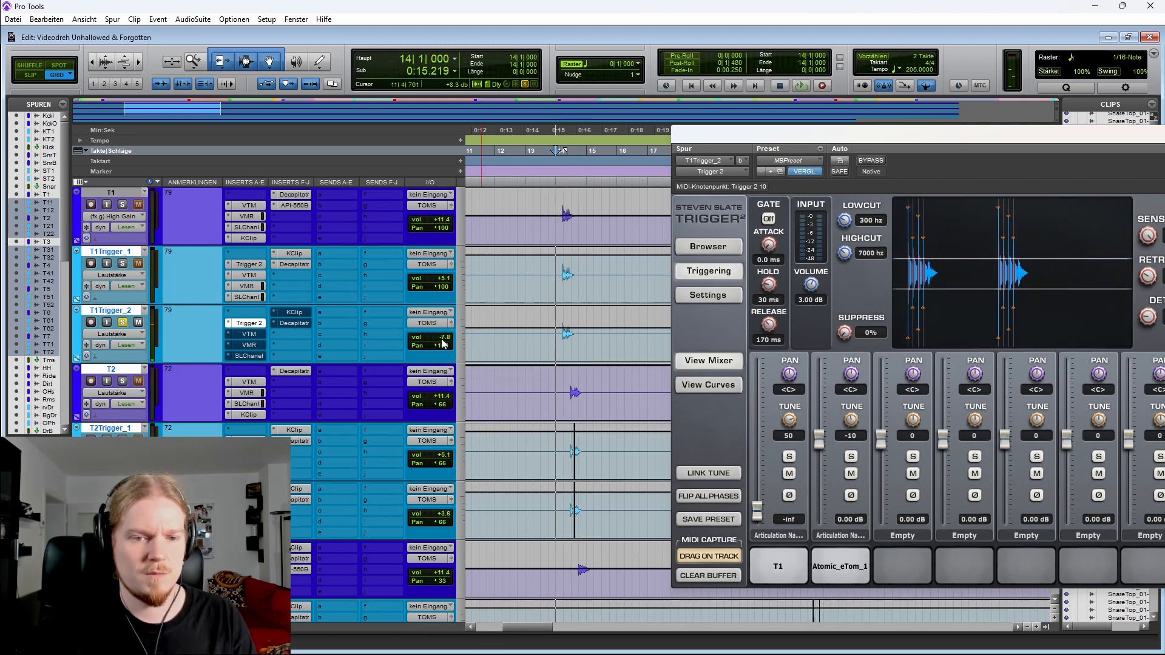
Check T1Trigger_2's volume fader, close the Trigger 2 plug-in and replay the tom hit around bar 14
{"action": "left_click", "coordinate": [446, 337]}
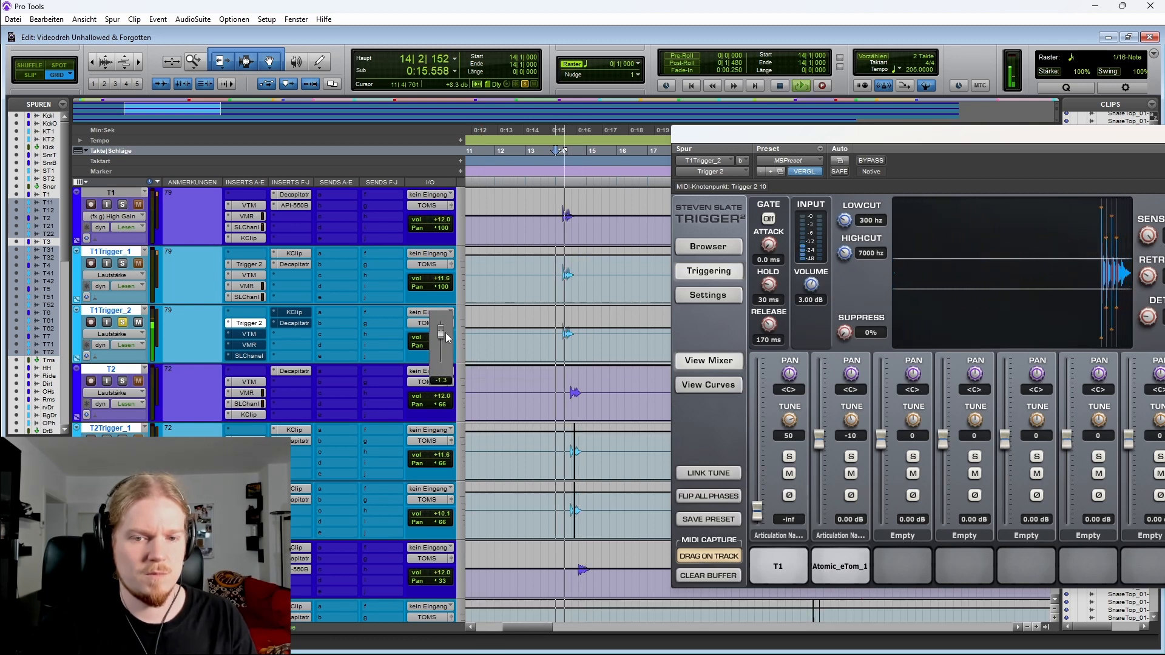
{"action": "left_click_drag", "start_coordinate": [954, 143], "coordinate": [745, 92]}
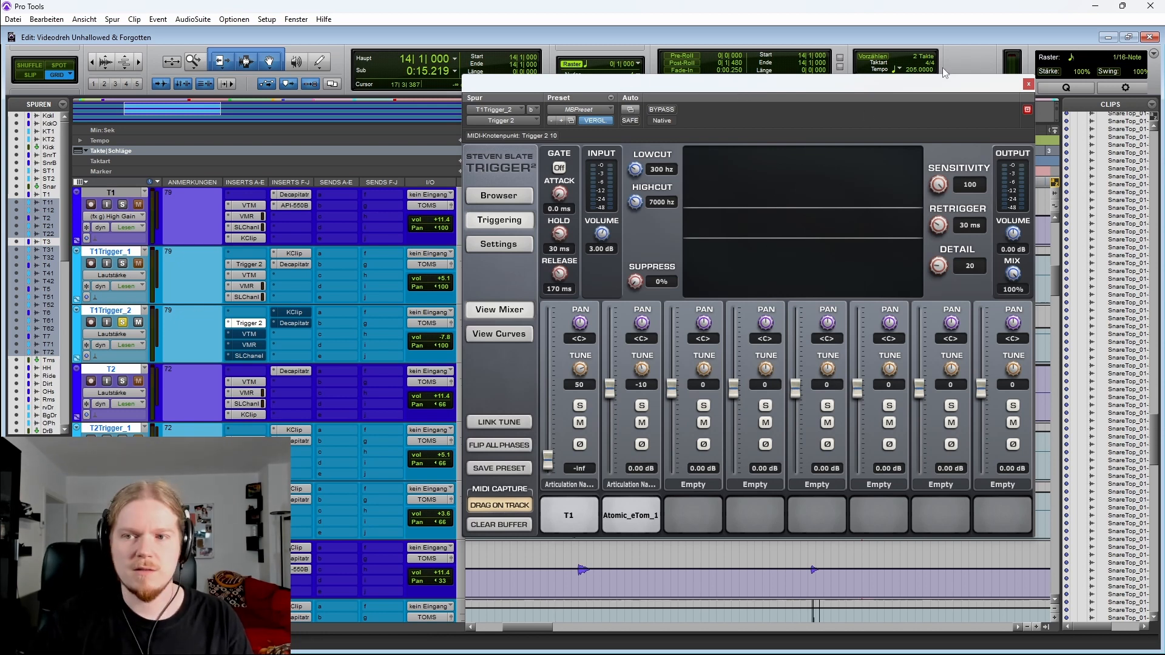
{"action": "left_click", "coordinate": [1028, 84]}
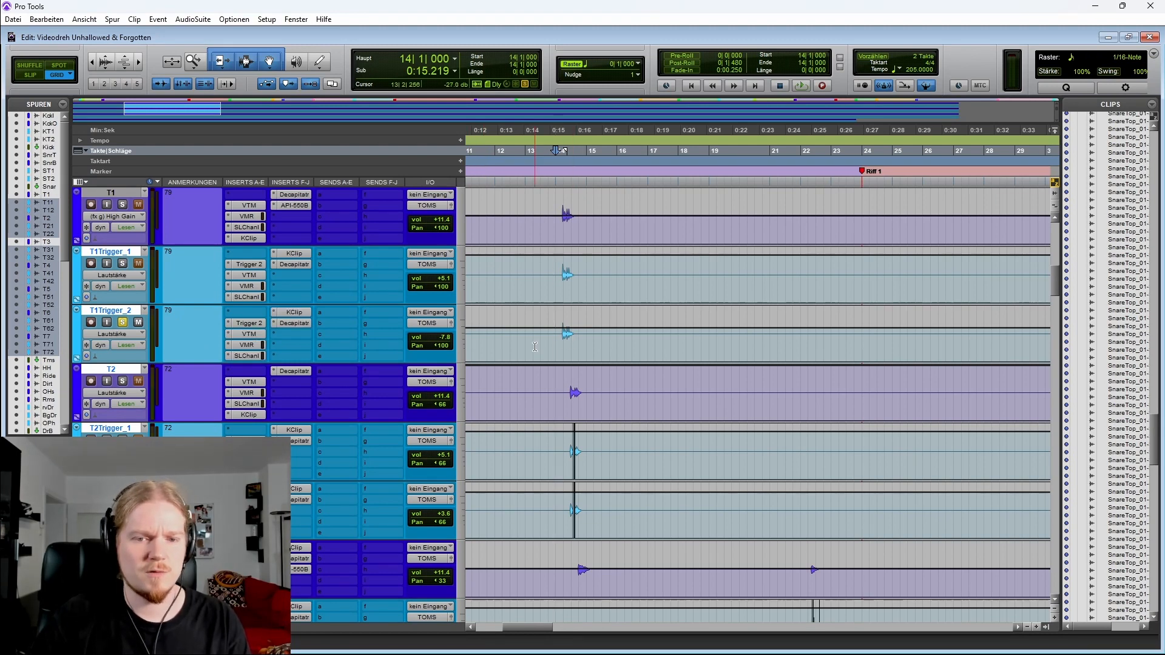
{"action": "key", "text": "space"}
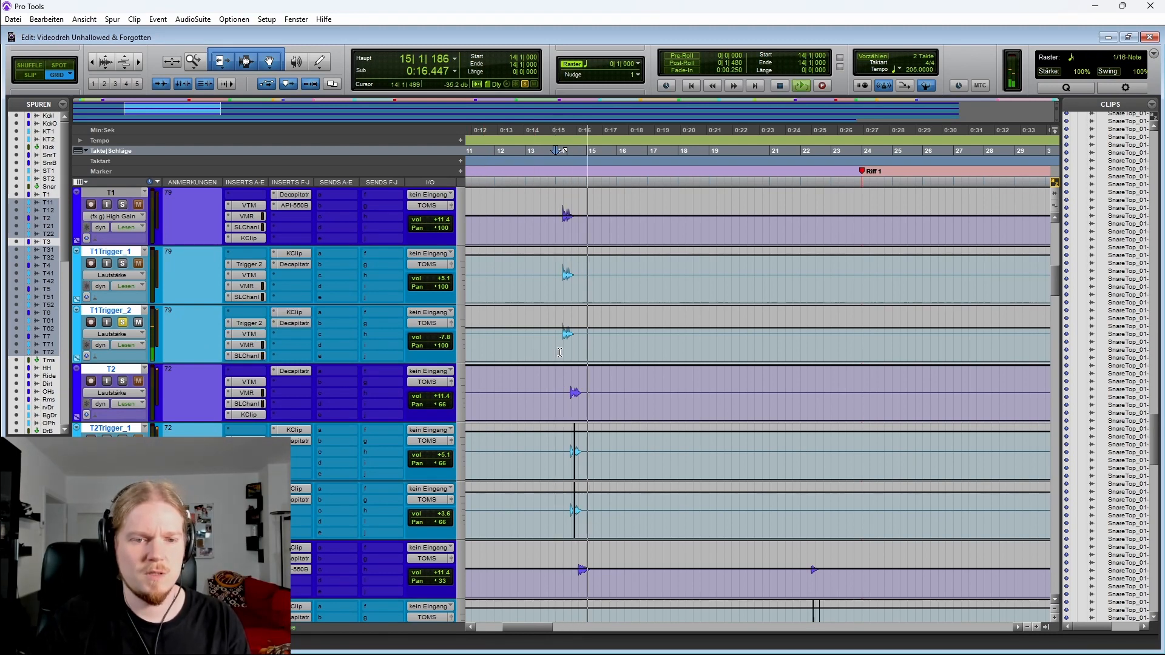
{"action": "key", "text": "space"}
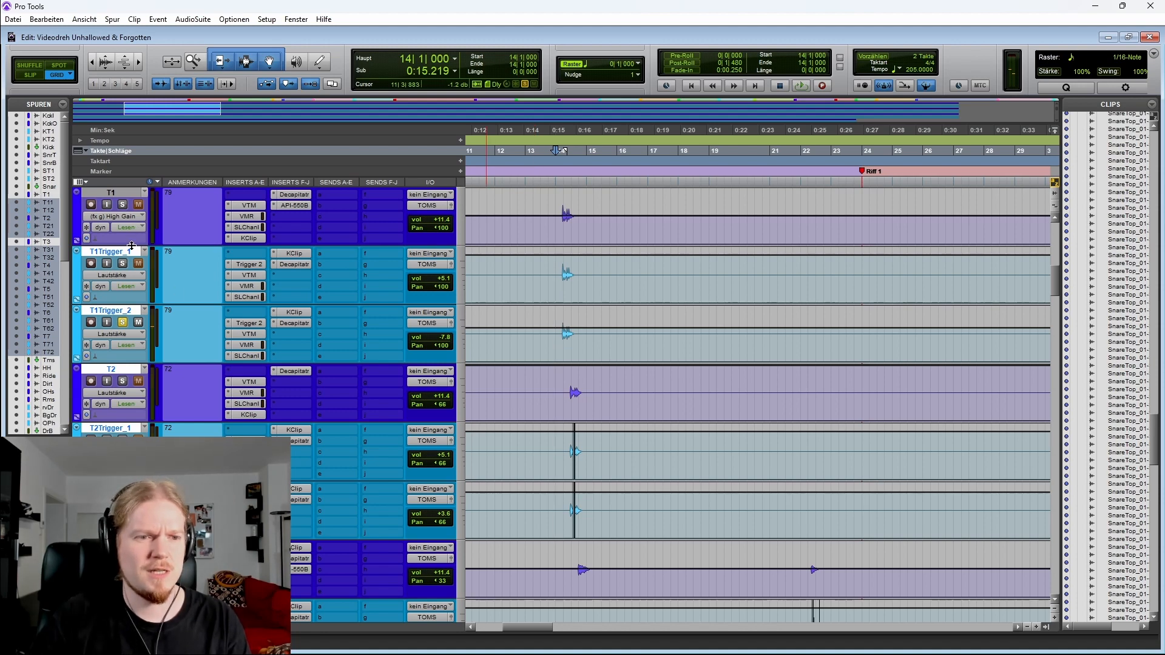
Scroll through the tom tracks and inspect the API 550B insert on the Toms bus
{"action": "scroll", "coordinate": [607, 364], "scroll_direction": "down", "scroll_amount": 4}
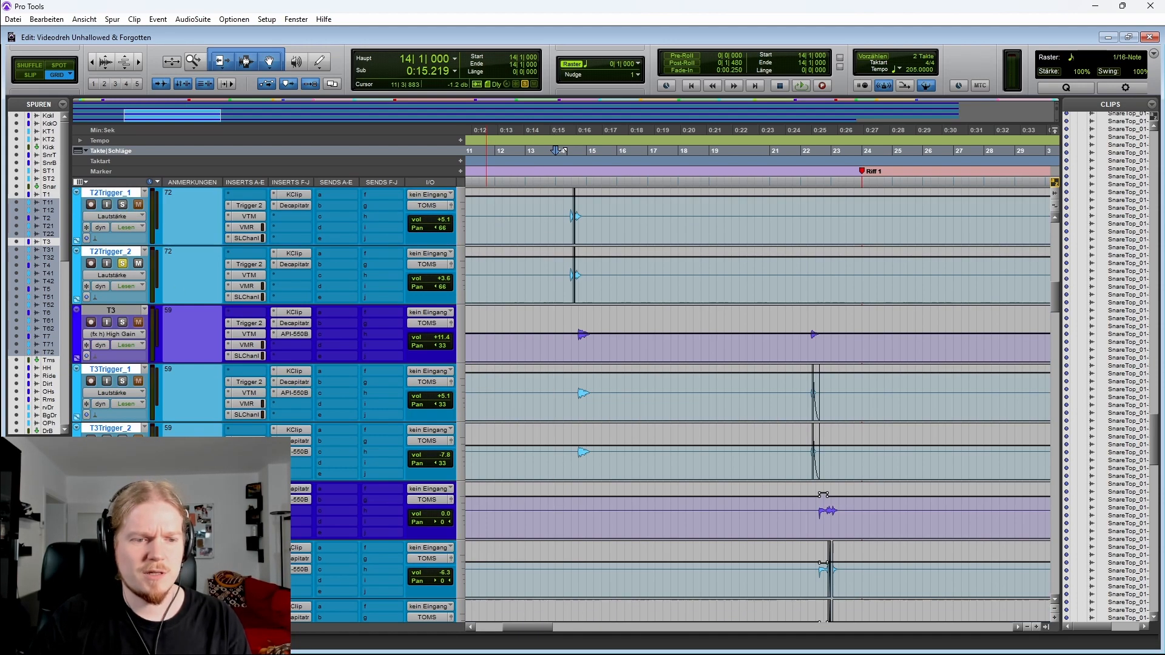
{"action": "scroll", "coordinate": [191, 407], "scroll_direction": "down", "scroll_amount": 15}
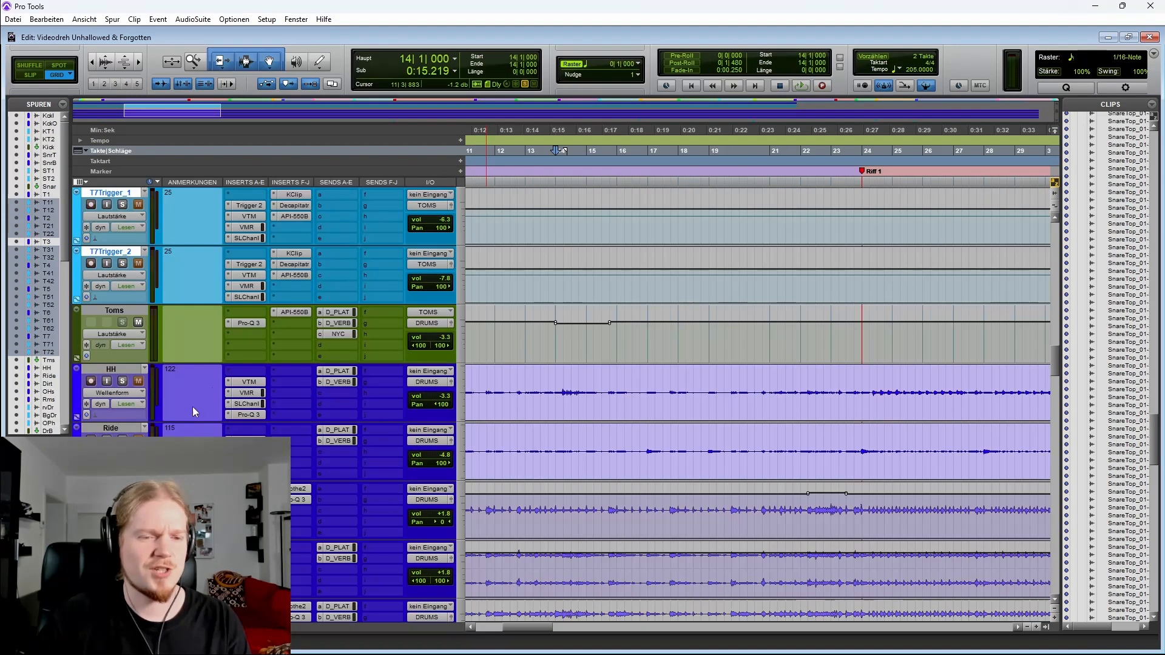
{"action": "left_click", "coordinate": [294, 312]}
{"action": "left_click", "coordinate": [731, 85]}
{"action": "scroll", "coordinate": [697, 364], "scroll_direction": "up", "scroll_amount": 16}
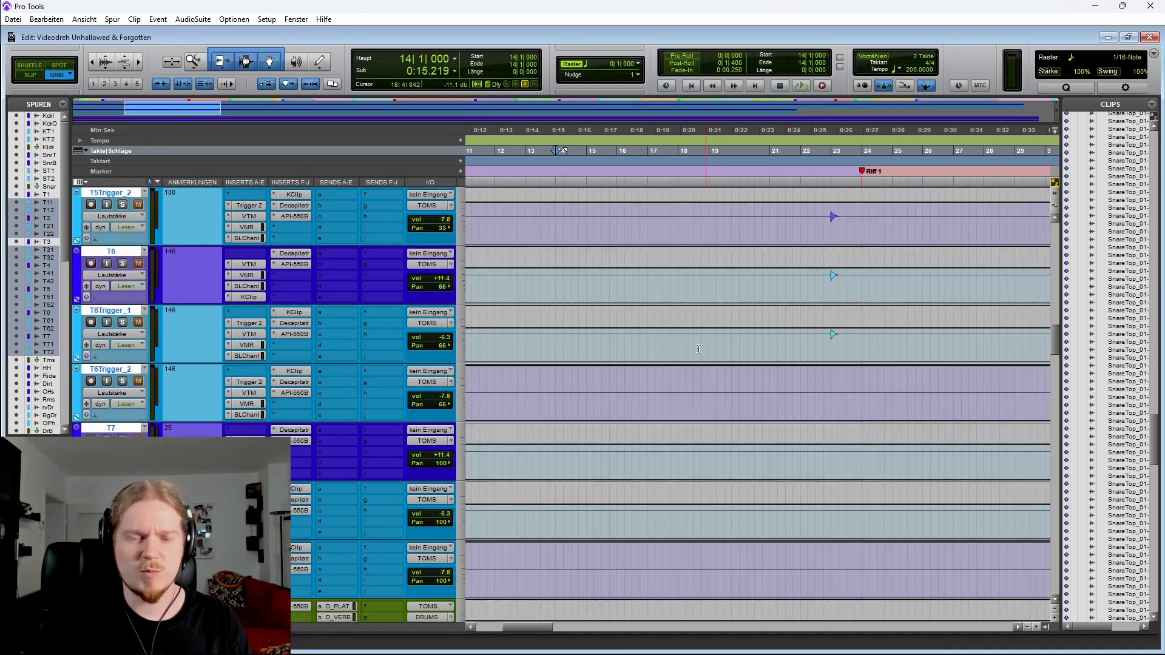
{"action": "scroll", "coordinate": [637, 352], "scroll_direction": "up", "scroll_amount": 4}
{"action": "scroll", "coordinate": [576, 316], "scroll_direction": "up", "scroll_amount": 3}
{"action": "scroll", "coordinate": [546, 297], "scroll_direction": "down", "scroll_amount": 3}
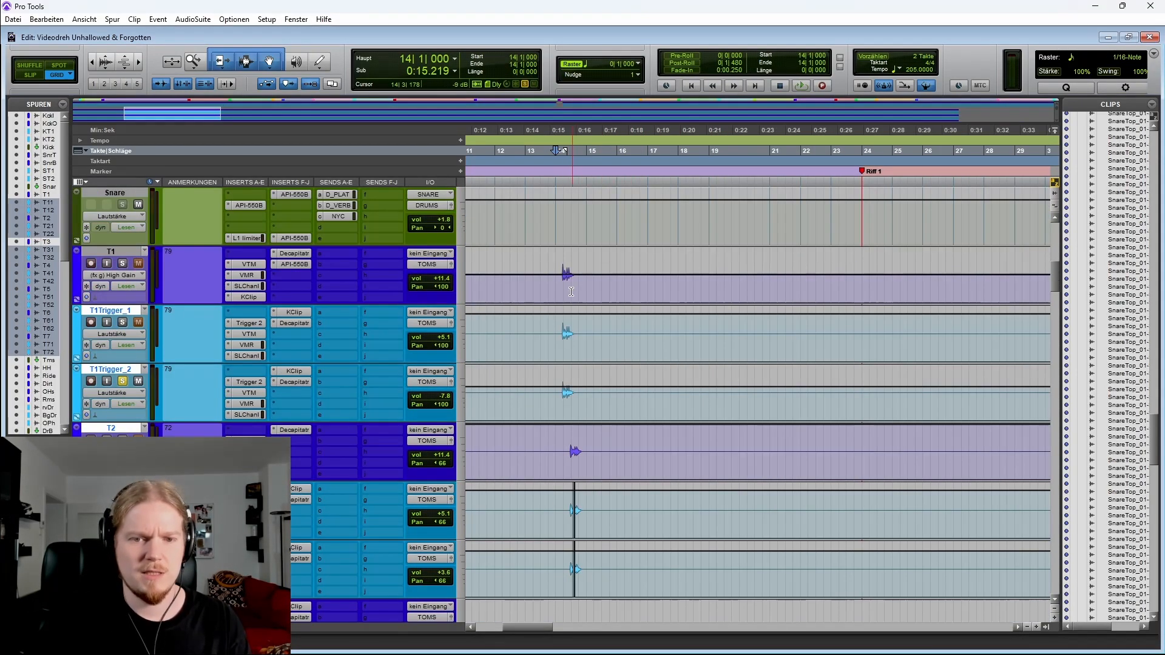
Place the cursor around bar 13, solo the T1 tom tracks and play the tom hit
{"action": "left_click", "coordinate": [527, 280]}
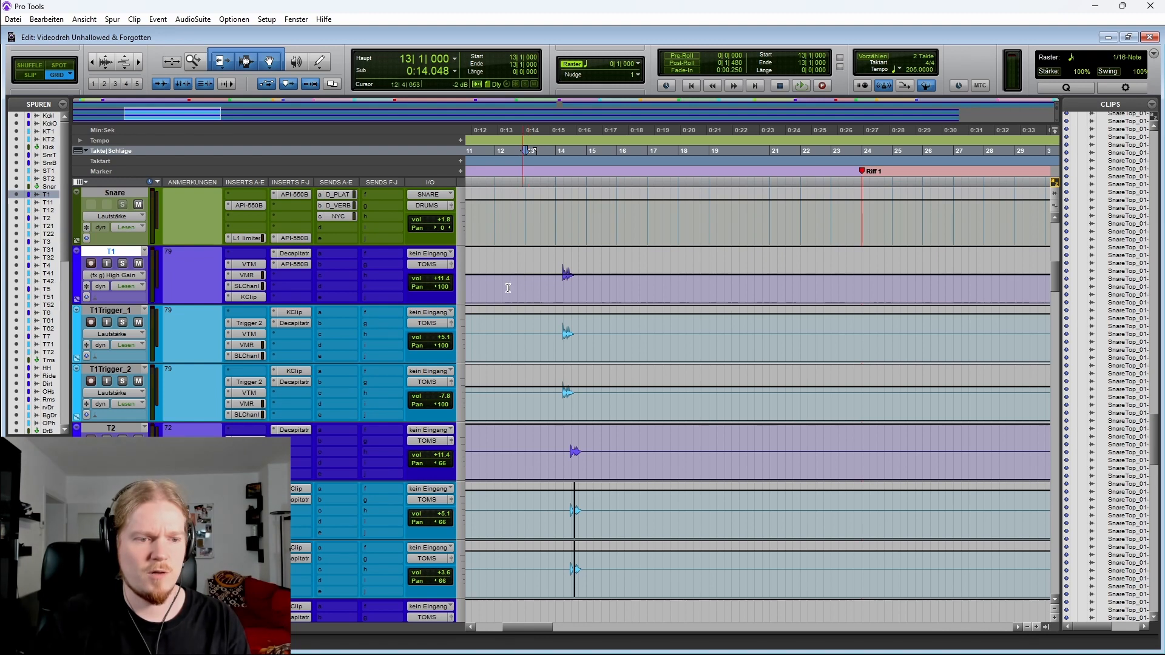
{"action": "left_click", "coordinate": [123, 382]}
{"action": "key", "text": "space"}
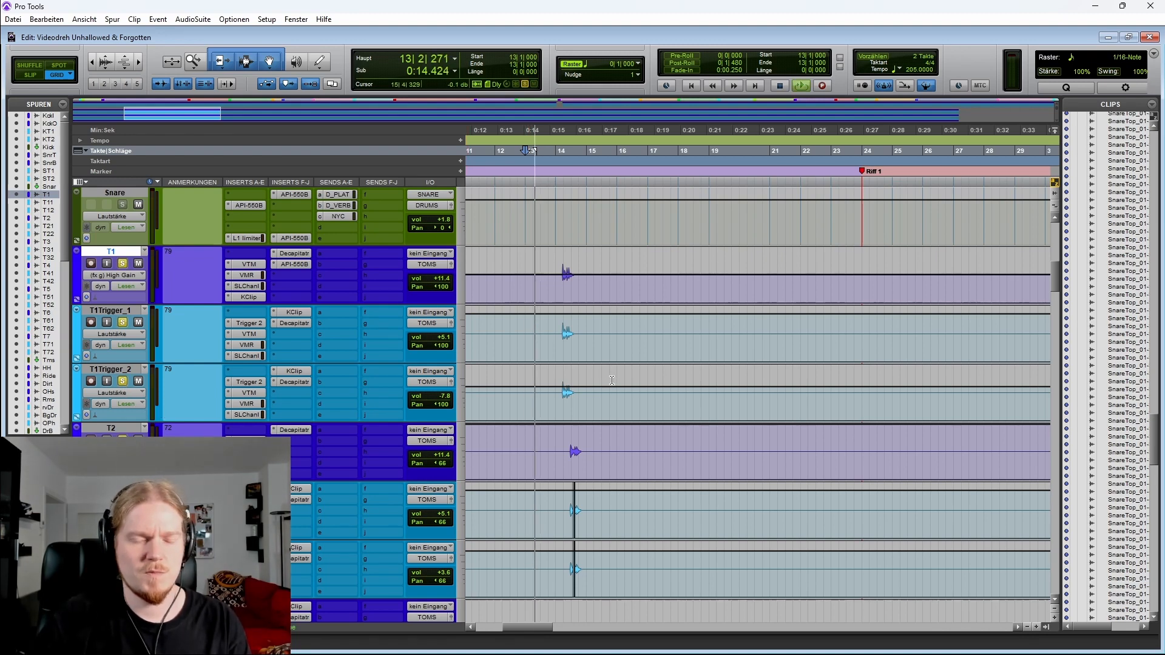
{"action": "key", "text": "space"}
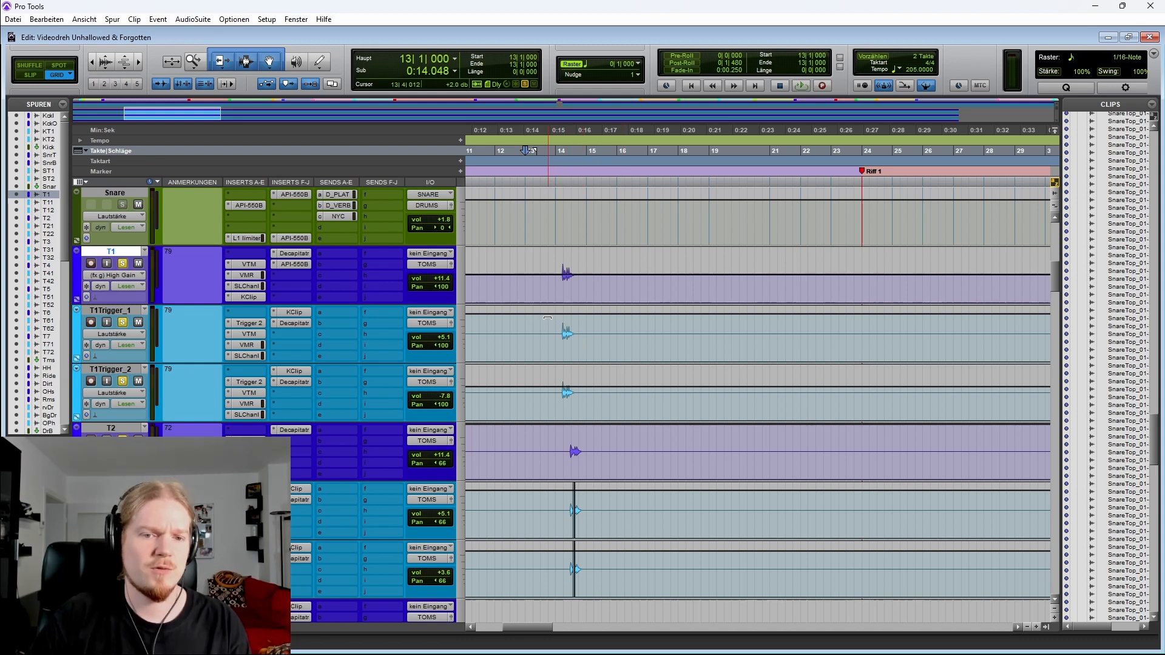
Undo the last tom volume change and replay the tom hit around bar 13
{"action": "key", "text": "ctrl+z"}
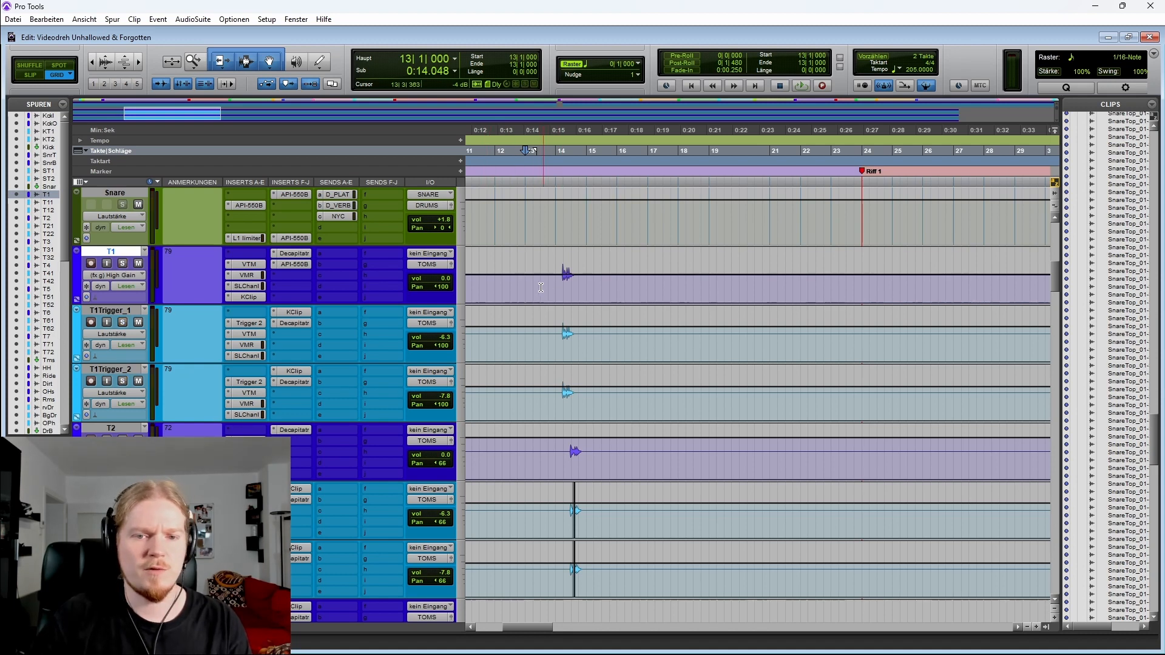
{"action": "key", "text": "space"}
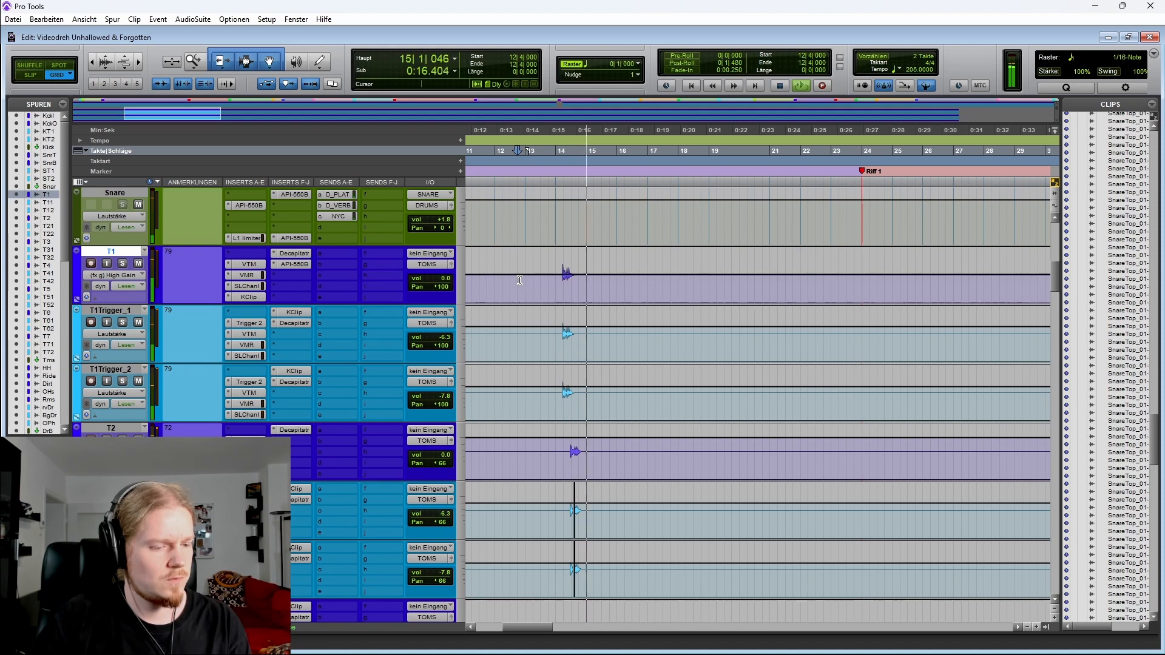
Play the T4 tom hits from around bar 91 while scrolling through the T3, T4 and T5 tom tracks
{"action": "key", "text": "r"}
{"action": "key", "text": "r"}
{"action": "key", "text": "r"}
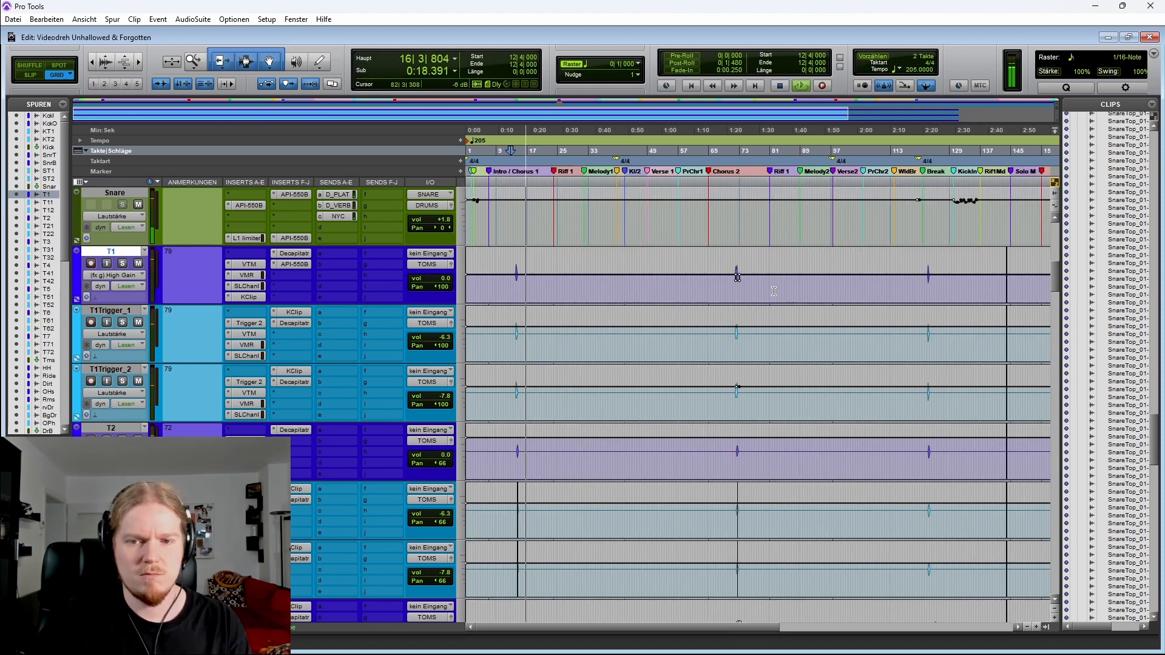
{"action": "scroll", "coordinate": [849, 394], "scroll_direction": "down", "scroll_amount": 4}
{"action": "key", "text": "space"}
{"action": "scroll", "coordinate": [899, 425], "scroll_direction": "down", "scroll_amount": 2}
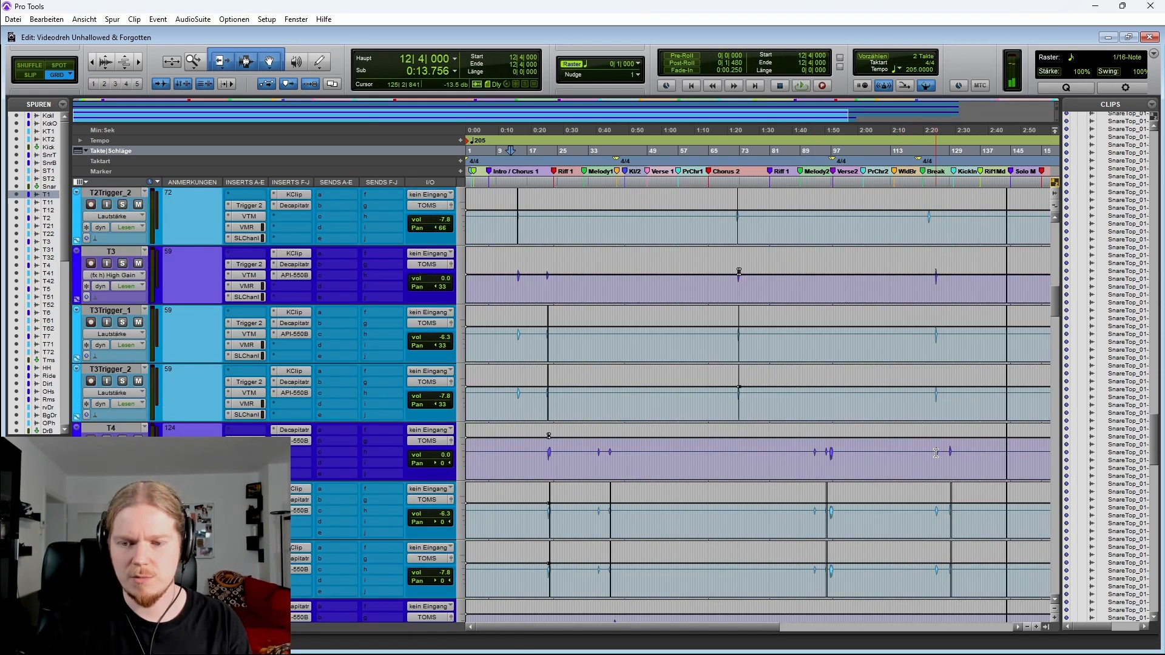
{"action": "left_click", "coordinate": [809, 459]}
{"action": "key", "text": "t"}
{"action": "key", "text": "t"}
{"action": "key", "text": "space"}
{"action": "key", "text": "t"}
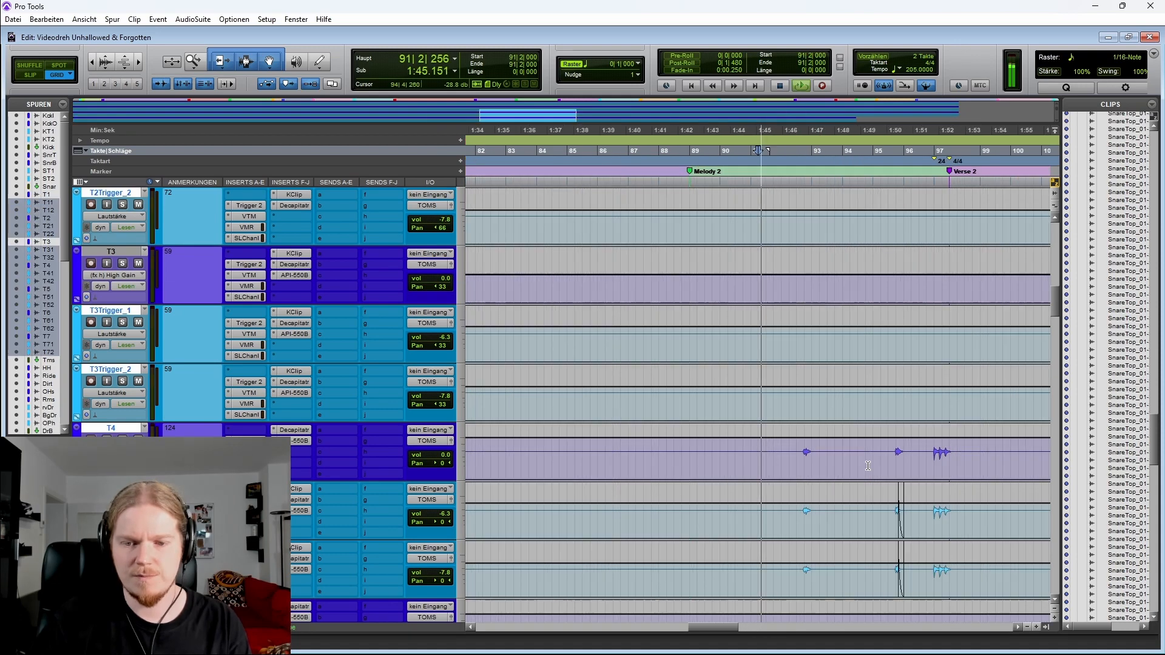
{"action": "scroll", "coordinate": [776, 457], "scroll_direction": "right", "scroll_amount": 3}
{"action": "scroll", "coordinate": [776, 456], "scroll_direction": "down", "scroll_amount": 1}
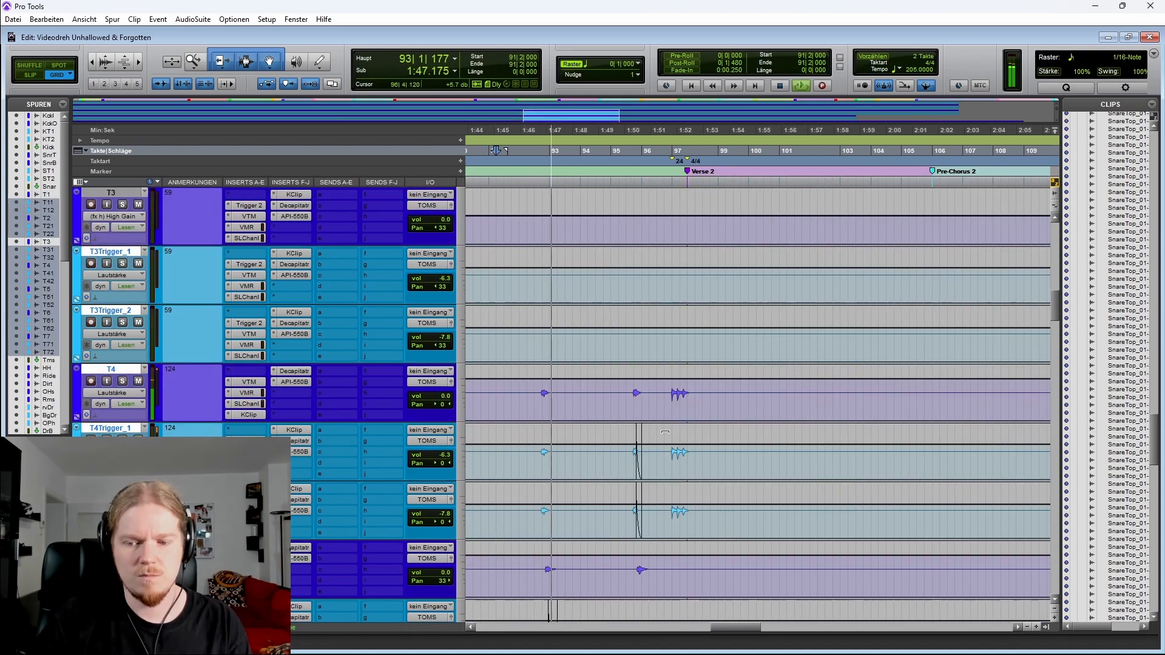
{"action": "scroll", "coordinate": [665, 432], "scroll_direction": "down", "scroll_amount": 2}
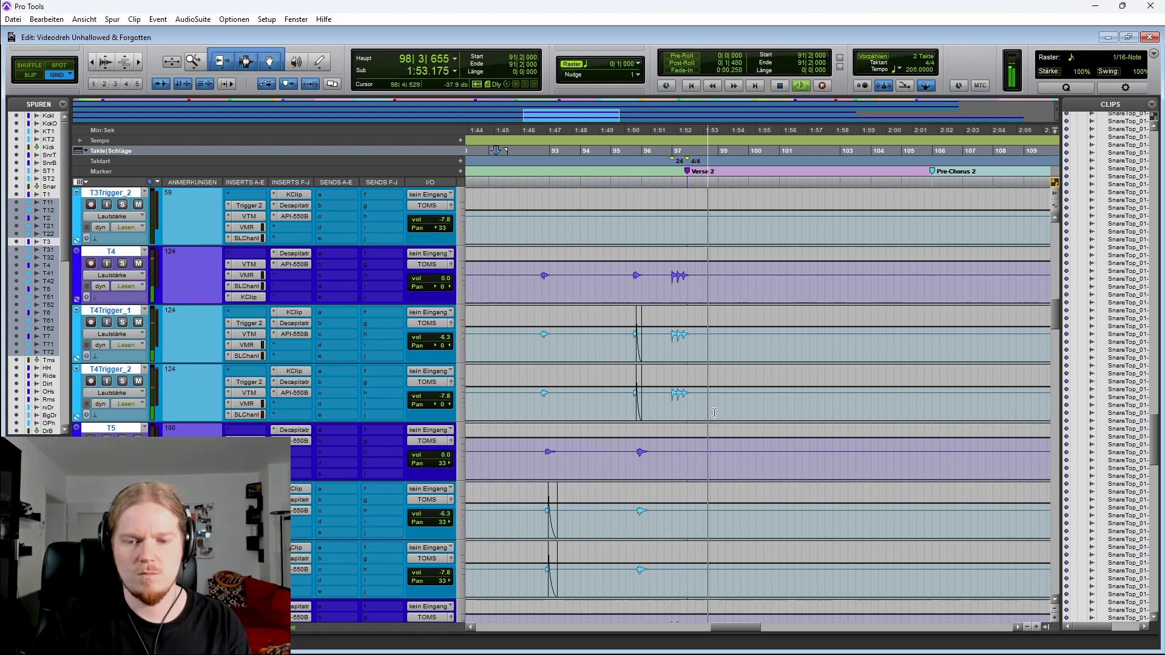
{"action": "key", "text": "space"}
Browse the hi-hat, ride, dirt, overhead, room and effect drum tracks across the whole song
{"action": "key", "text": "r"}
{"action": "key", "text": "r"}
{"action": "key", "text": "r"}
{"action": "key", "text": "r"}
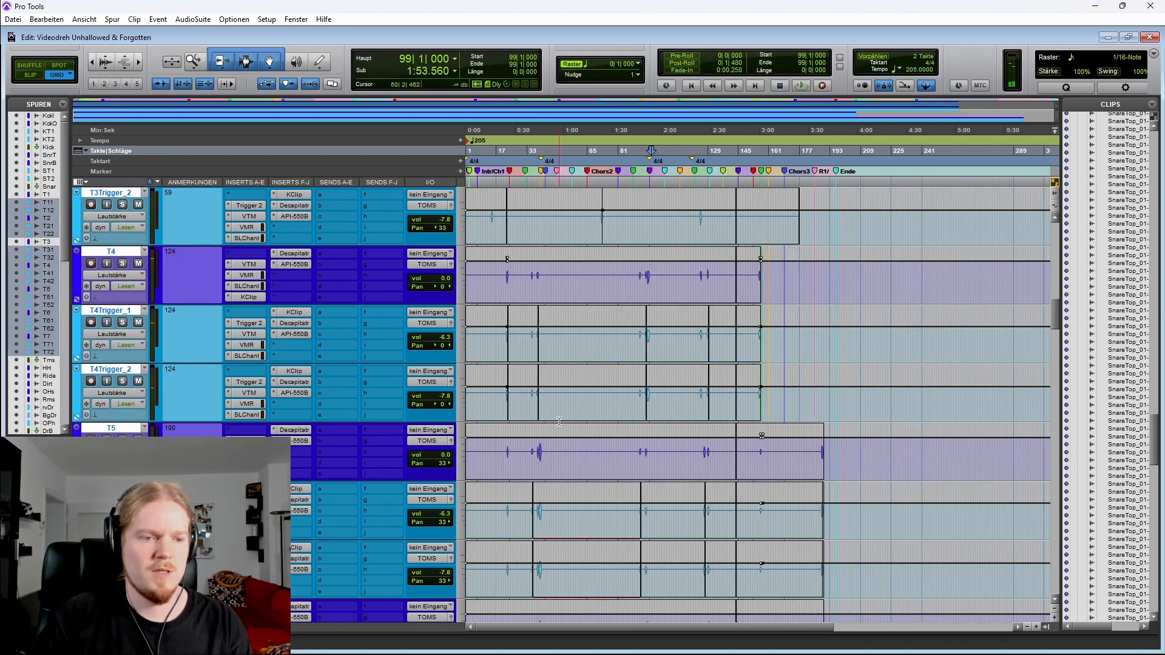
{"action": "scroll", "coordinate": [590, 409], "scroll_direction": "up", "scroll_amount": 4}
{"action": "scroll", "coordinate": [590, 410], "scroll_direction": "down", "scroll_amount": 4}
{"action": "key", "text": "t"}
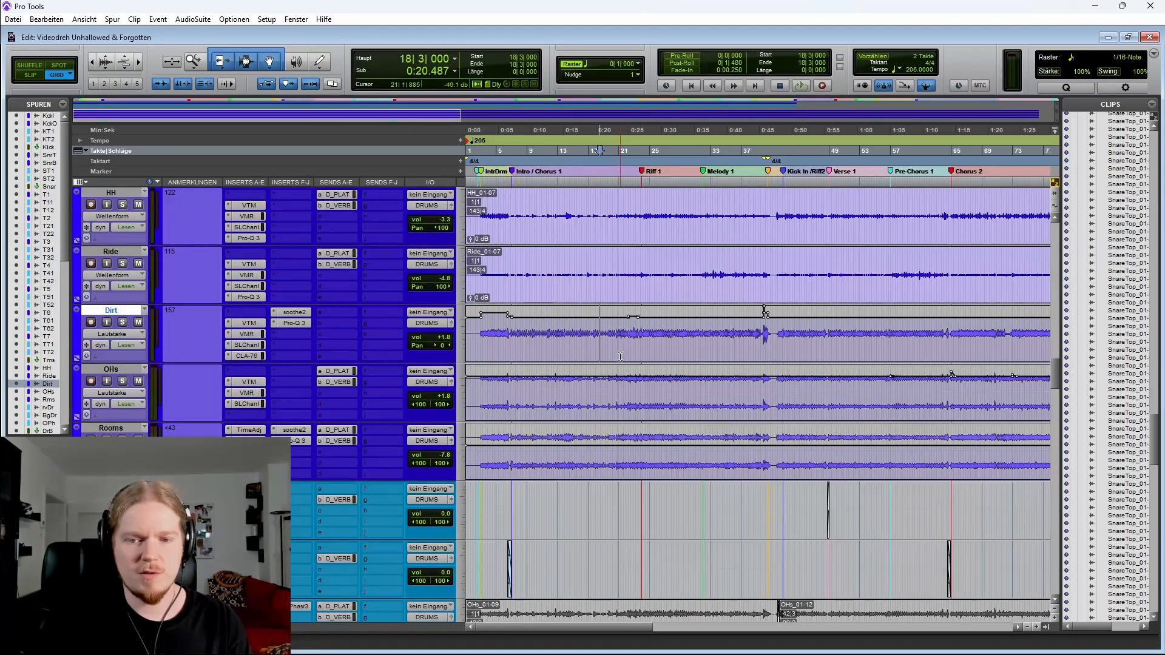
{"action": "scroll", "coordinate": [598, 353], "scroll_direction": "right", "scroll_amount": 3}
{"action": "key", "text": "r"}
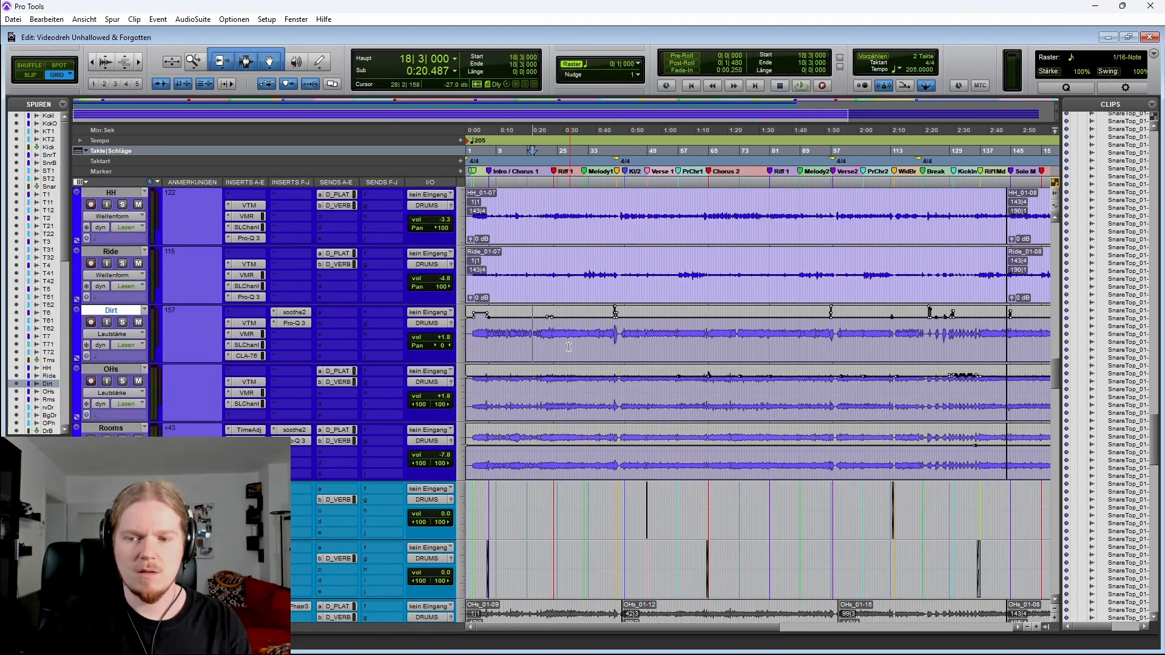
{"action": "scroll", "coordinate": [553, 348], "scroll_direction": "right", "scroll_amount": 5}
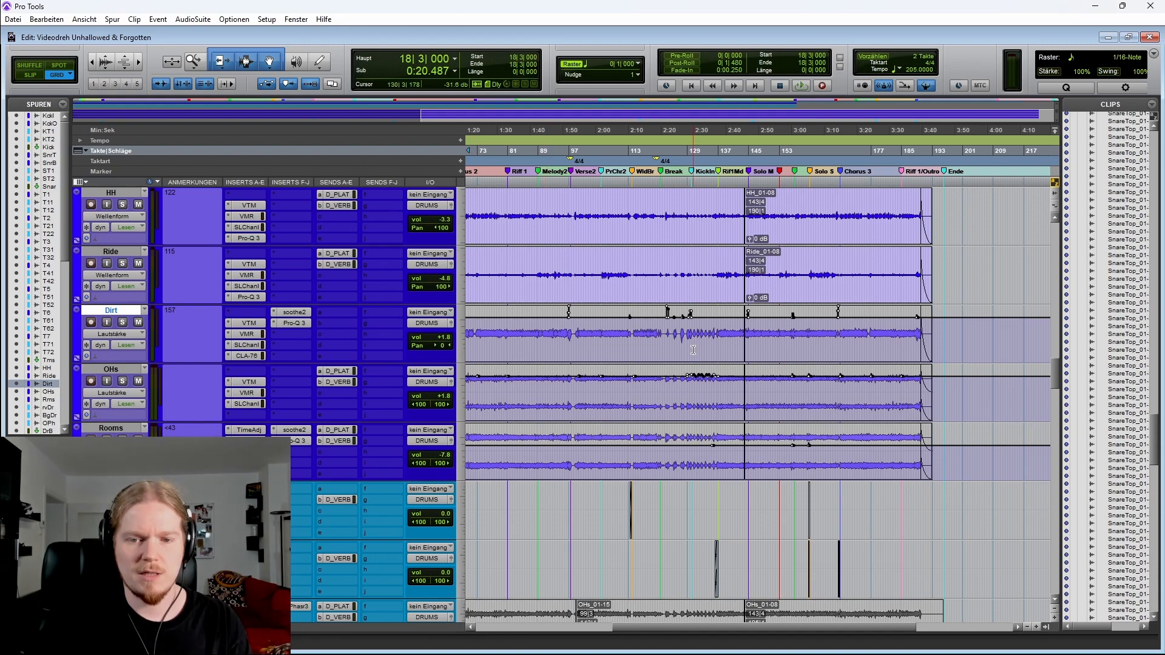
{"action": "key", "text": "r"}
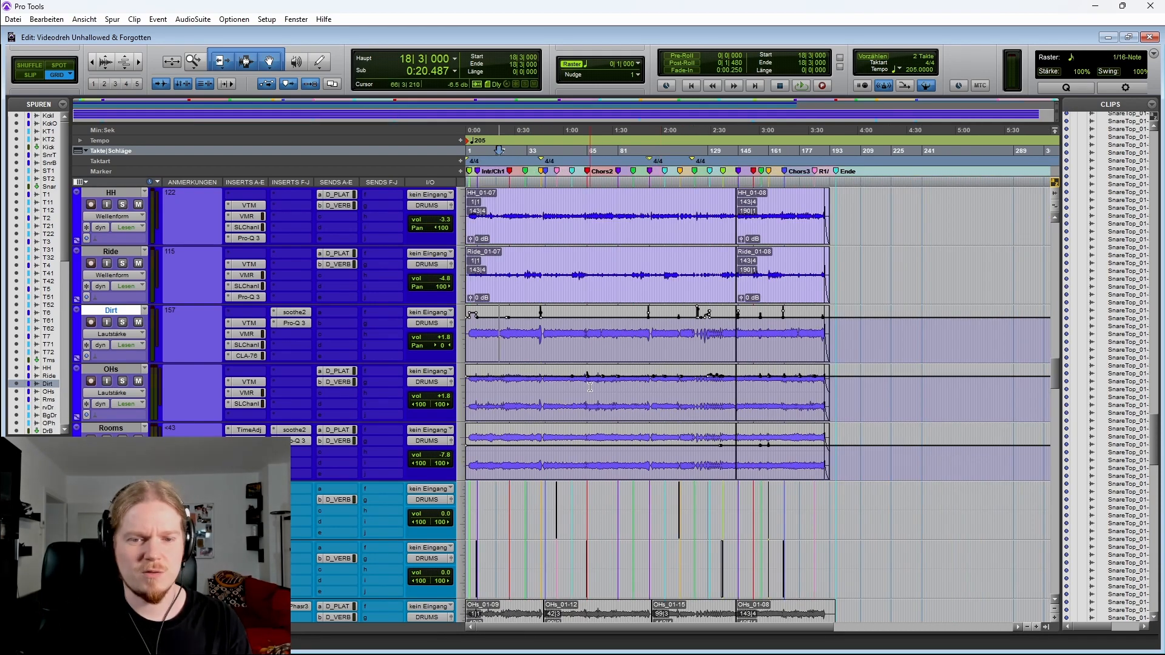
{"action": "left_click_drag", "start_coordinate": [571, 395], "coordinate": [830, 407]}
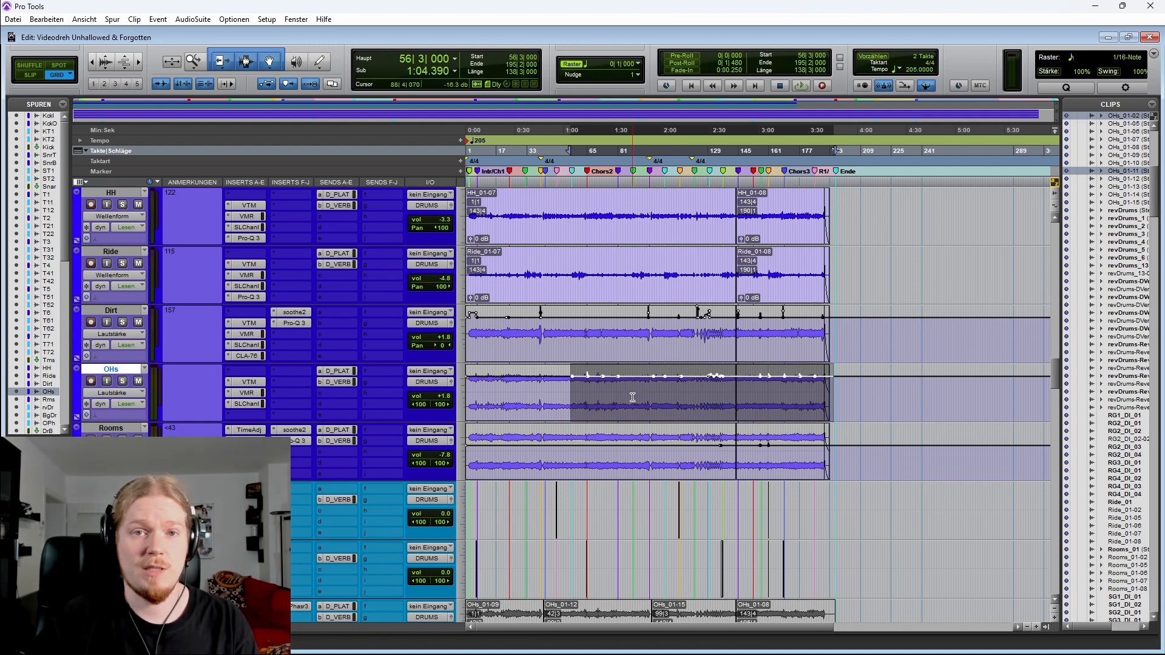
{"action": "left_click", "coordinate": [591, 395]}
{"action": "key", "text": "t"}
{"action": "scroll", "coordinate": [605, 388], "scroll_direction": "down", "scroll_amount": 1}
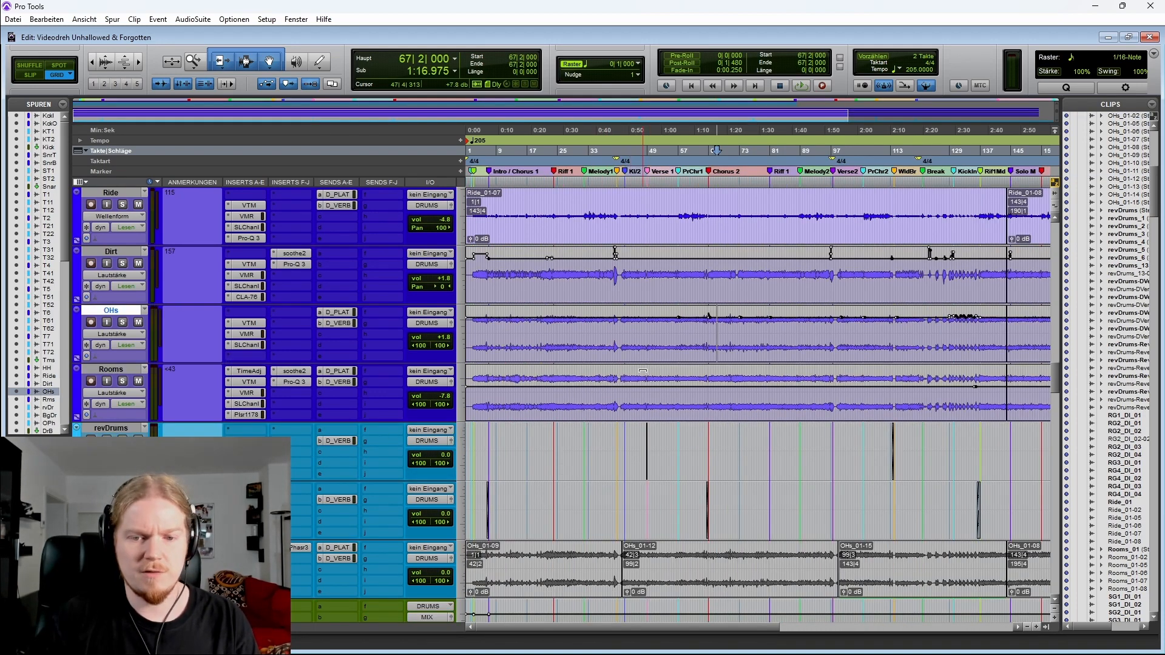
{"action": "key", "text": "r"}
{"action": "scroll", "coordinate": [600, 363], "scroll_direction": "down", "scroll_amount": 1}
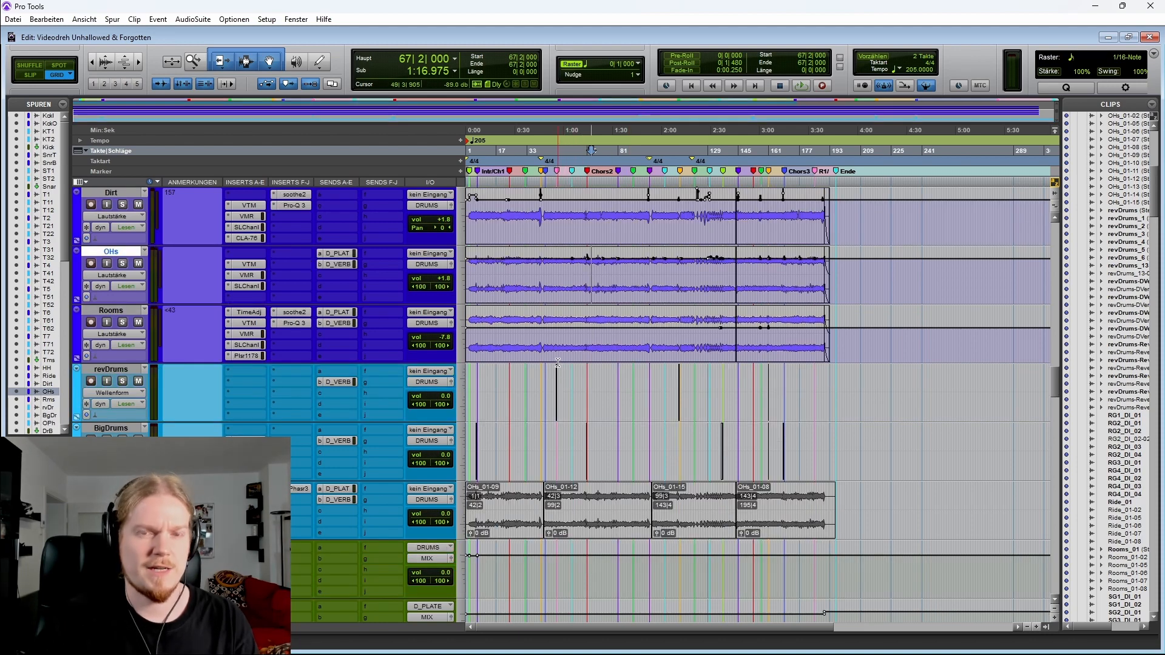
{"action": "key", "text": "t"}
{"action": "scroll", "coordinate": [546, 359], "scroll_direction": "down", "scroll_amount": 2}
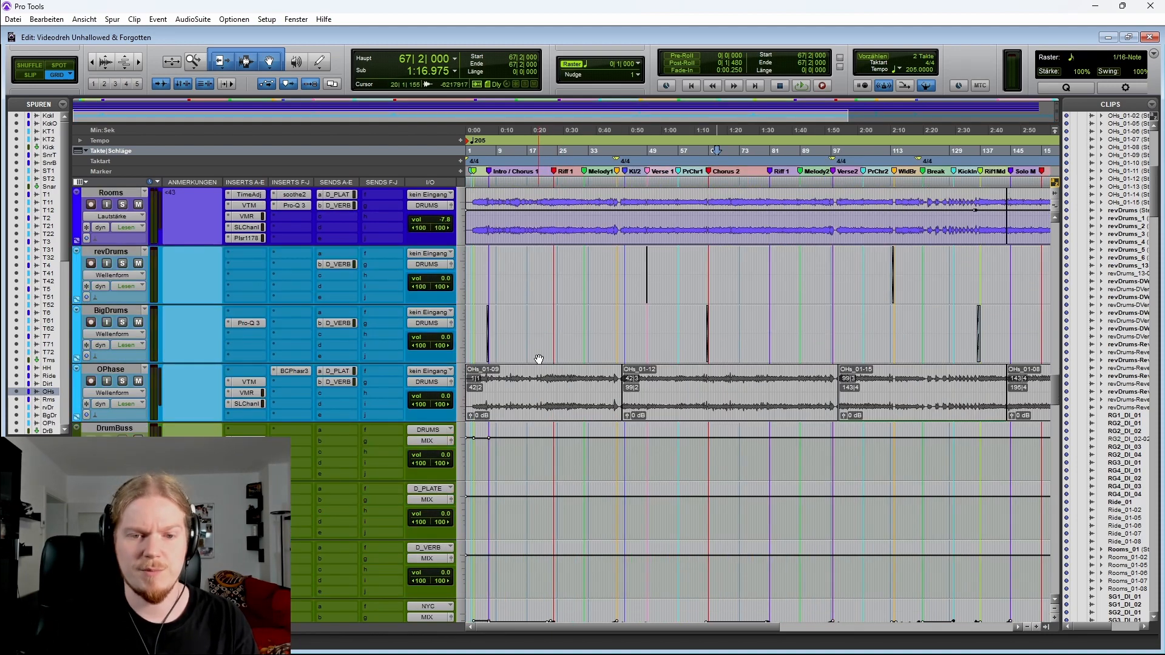
Locate and zoom into the BigDrums clip just before the Intro / Chorus 1 marker at bar 7
{"action": "left_click", "coordinate": [472, 330]}
{"action": "key", "text": "Tab"}
{"action": "key", "text": "t"}
{"action": "key", "text": "t"}
{"action": "key", "text": "t"}
{"action": "key", "text": "t"}
{"action": "key", "text": "t"}
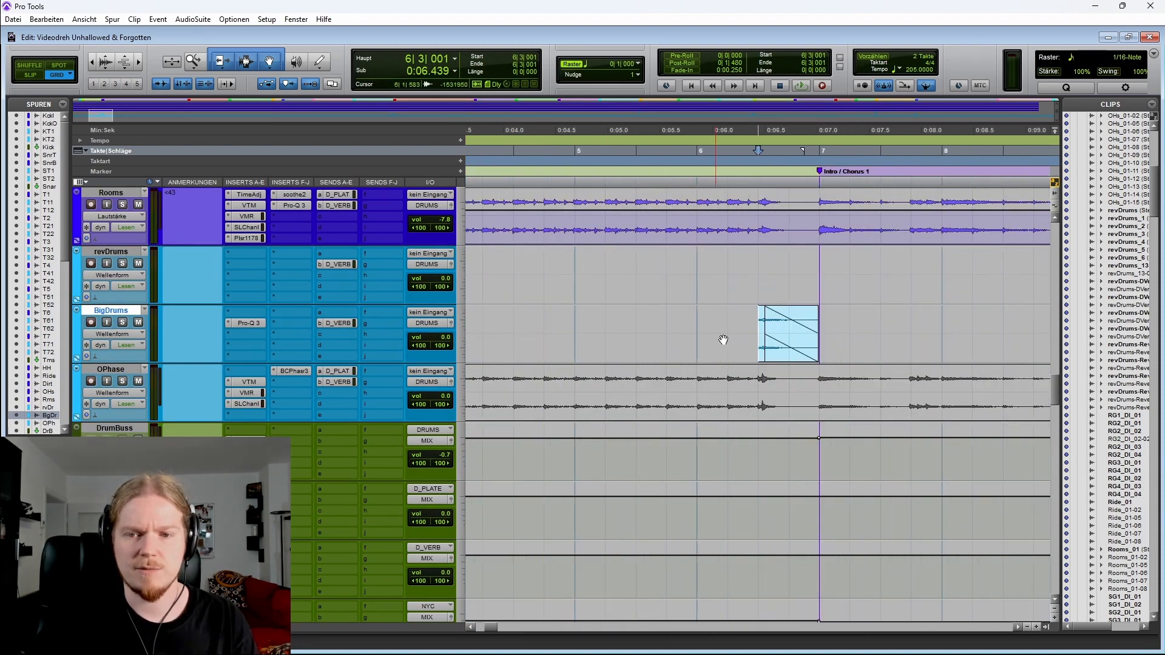
{"action": "scroll", "coordinate": [722, 339], "scroll_direction": "right", "scroll_amount": 2}
{"action": "key", "text": "r"}
{"action": "key", "text": "r"}
{"action": "key", "text": "r"}
{"action": "key", "text": "r"}
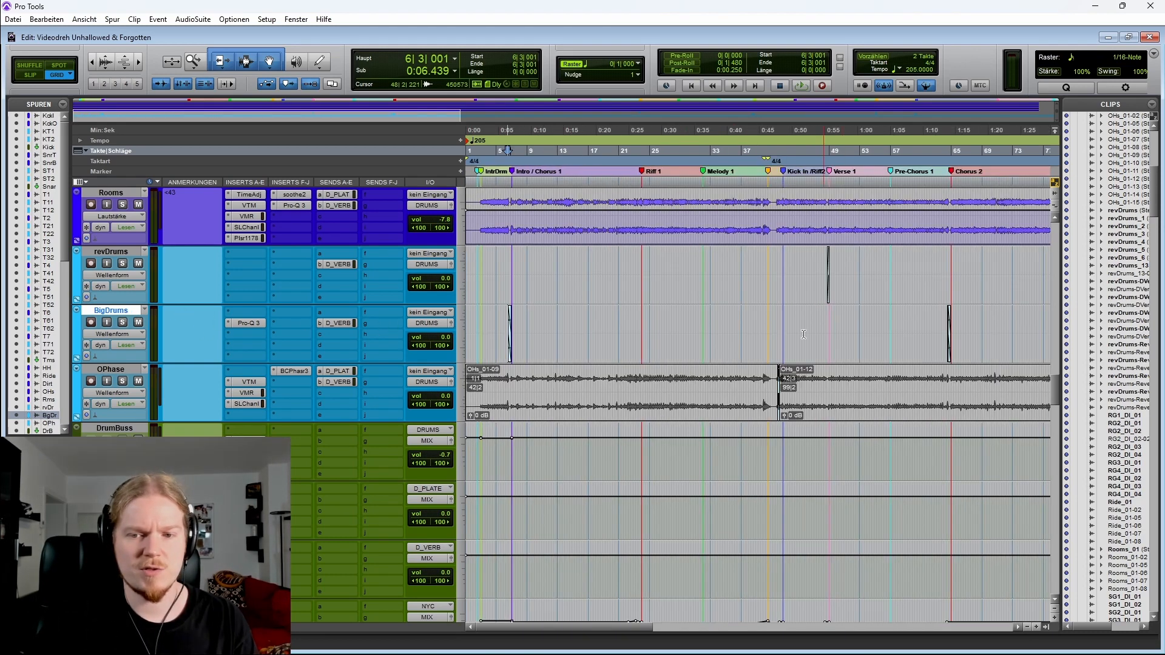
{"action": "key", "text": "t"}
{"action": "key", "text": "t"}
{"action": "key", "text": "t"}
{"action": "scroll", "coordinate": [668, 348], "scroll_direction": "up", "scroll_amount": 4}
{"action": "key", "text": "t"}
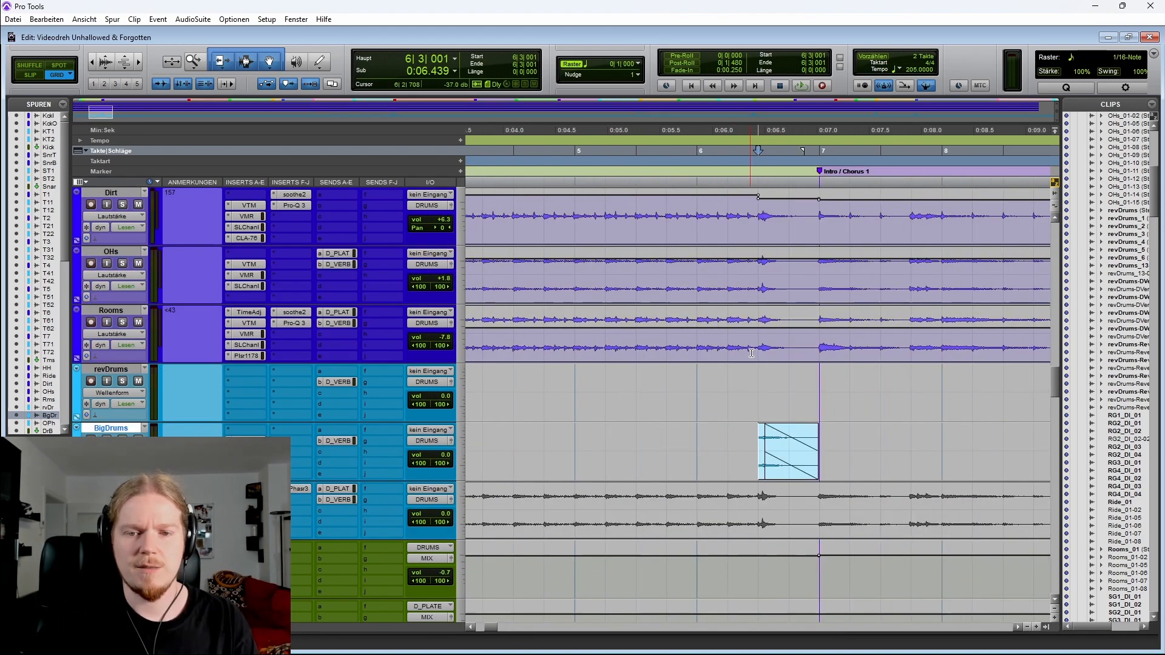
{"action": "key", "text": "t"}
Select the Dirt, OHs and Rooms tracks around bar 6, solo them and play from just before the BigDrums clip
{"action": "left_click_drag", "start_coordinate": [571, 274], "coordinate": [671, 268]}
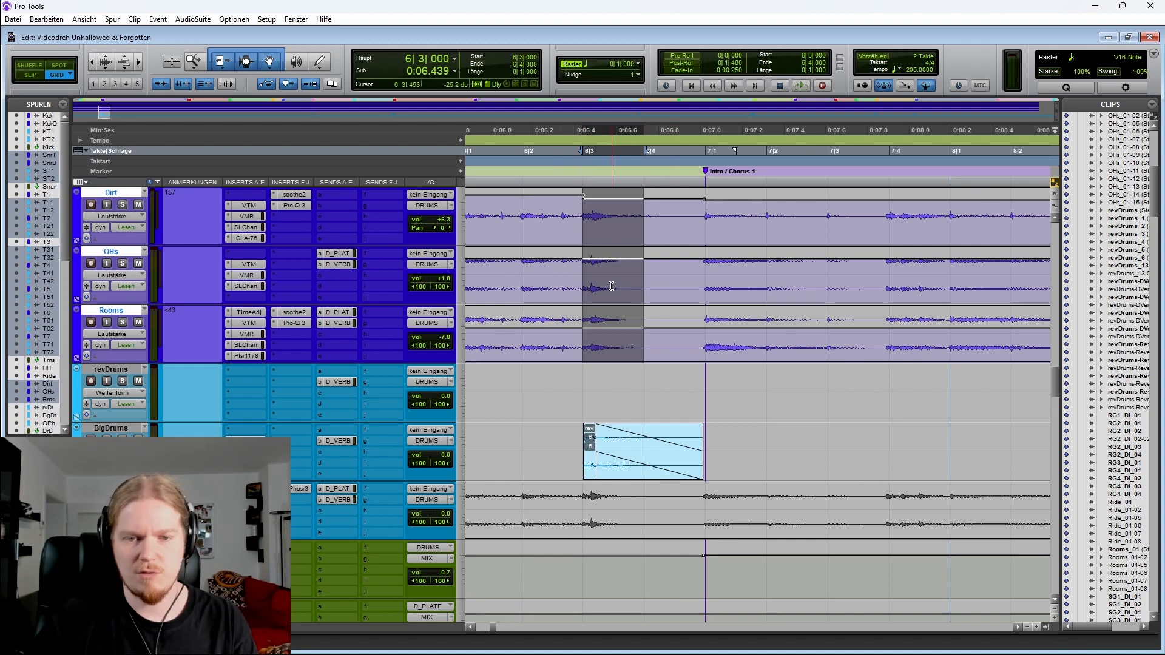
{"action": "key", "text": "shift+s"}
{"action": "left_click", "coordinate": [565, 276]}
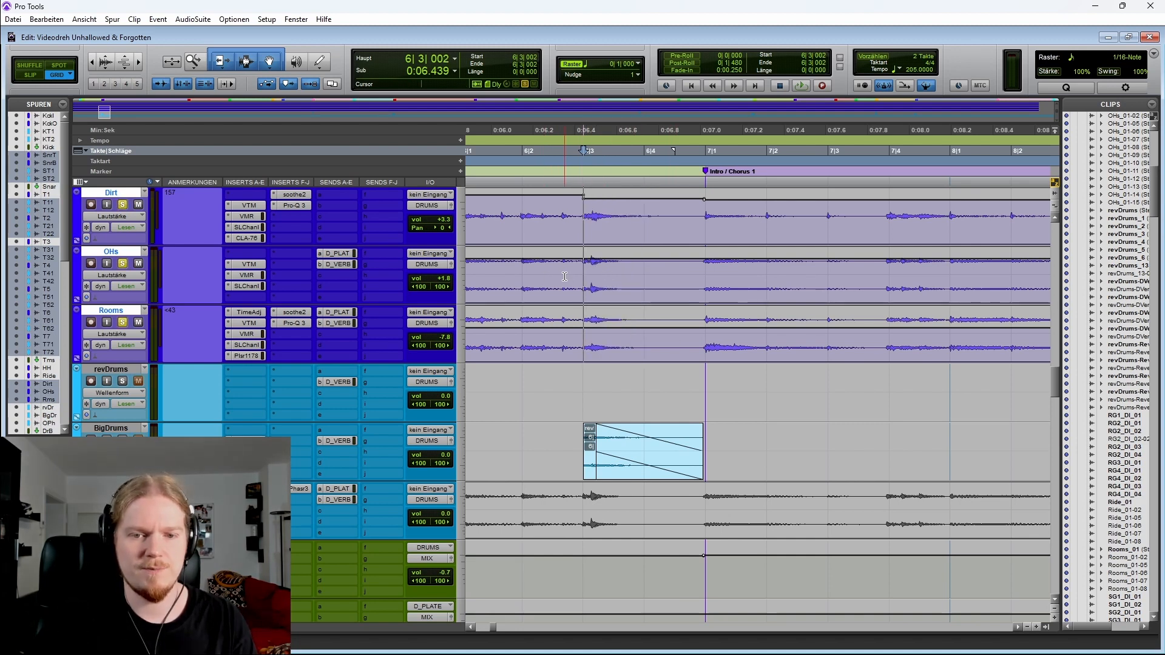
{"action": "key", "text": "space"}
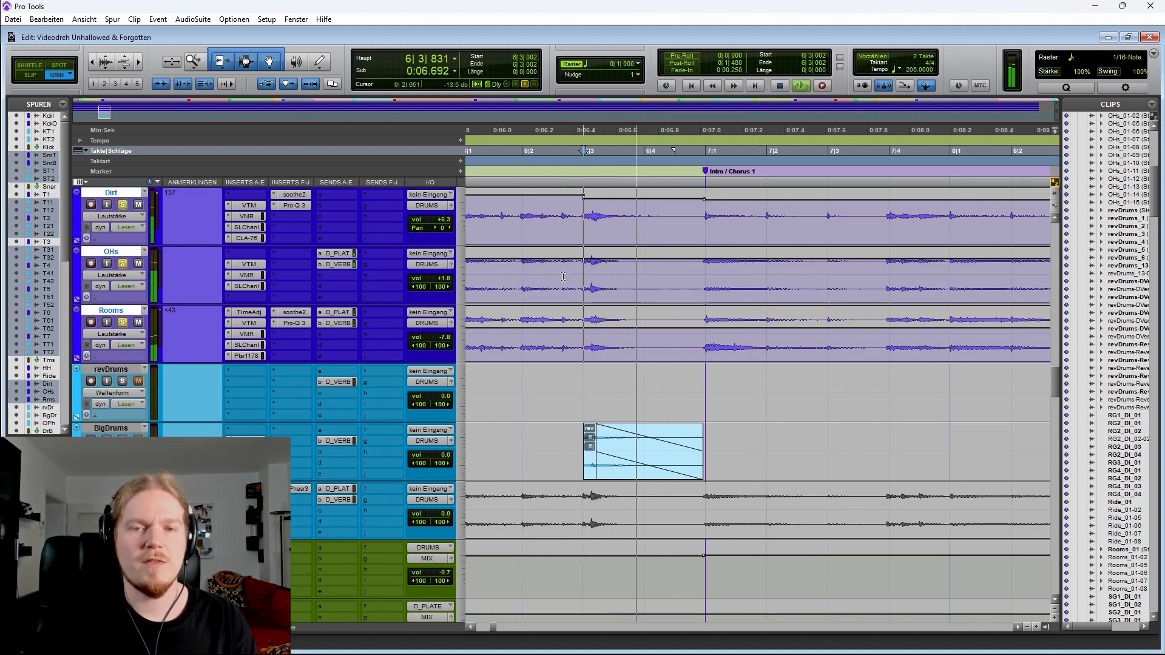
{"action": "key", "text": "space"}
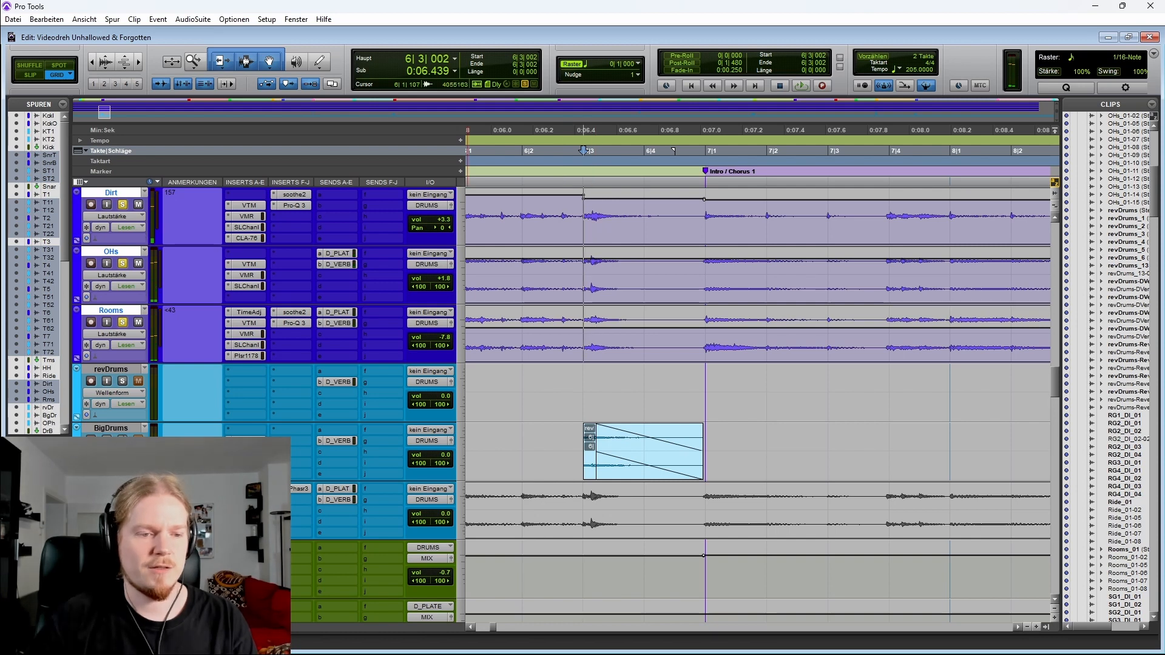
Replay the BigDrums hit before bar 7 several times and check the BigDrums volume fader
{"action": "key", "text": "ctrl+bracketleft"}
{"action": "left_click", "coordinate": [641, 462]}
{"action": "key", "text": "space"}
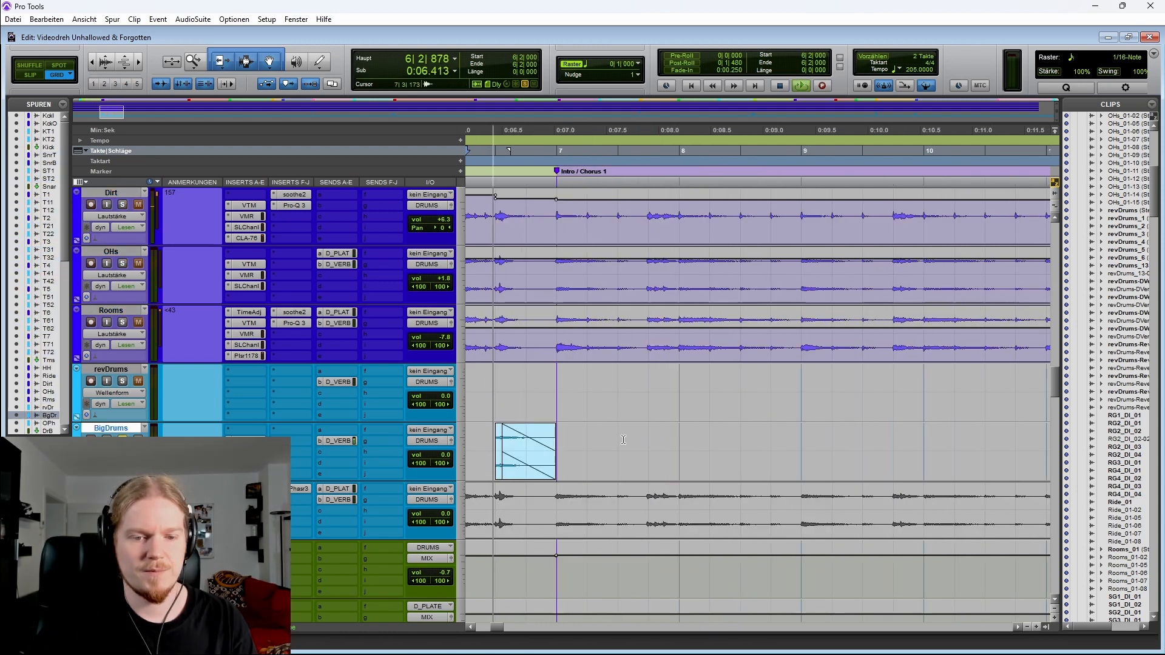
{"action": "key", "text": "space"}
{"action": "key", "text": "space"}
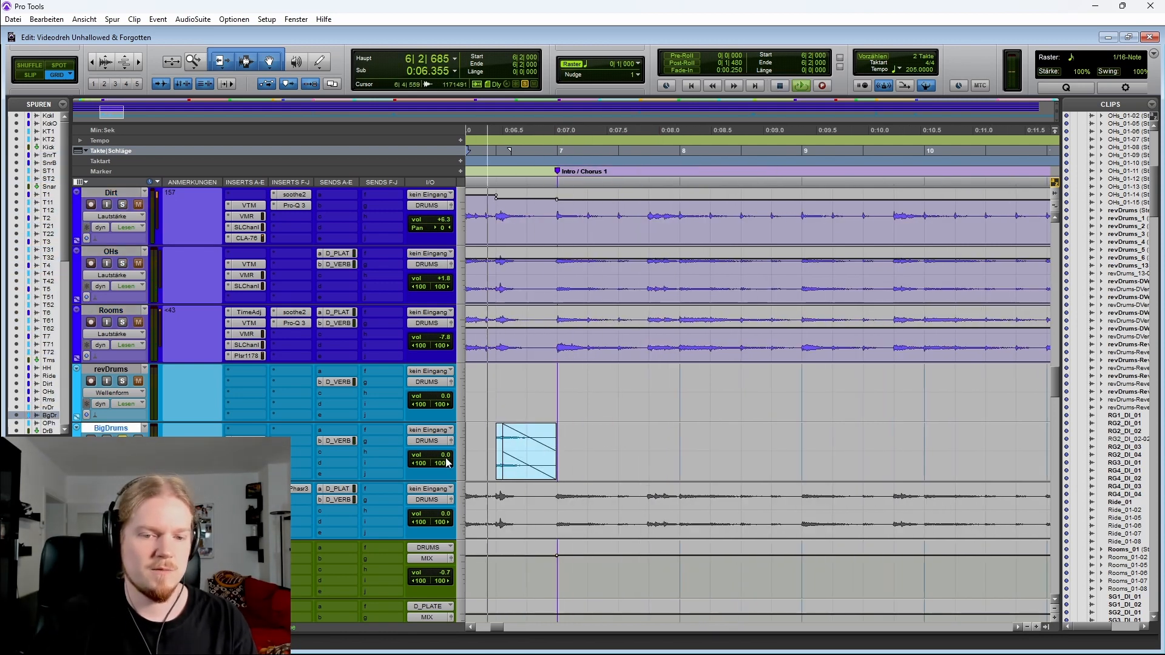
{"action": "key", "text": "space"}
{"action": "key", "text": "space"}
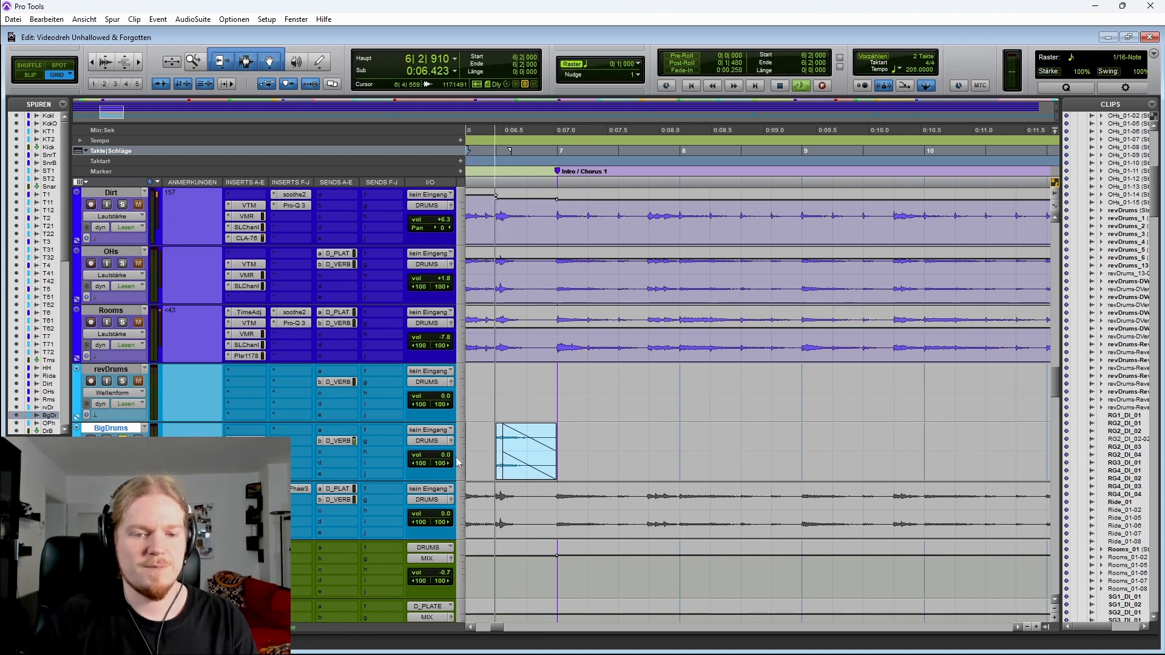
{"action": "left_click_drag", "start_coordinate": [457, 461], "coordinate": [457, 426]}
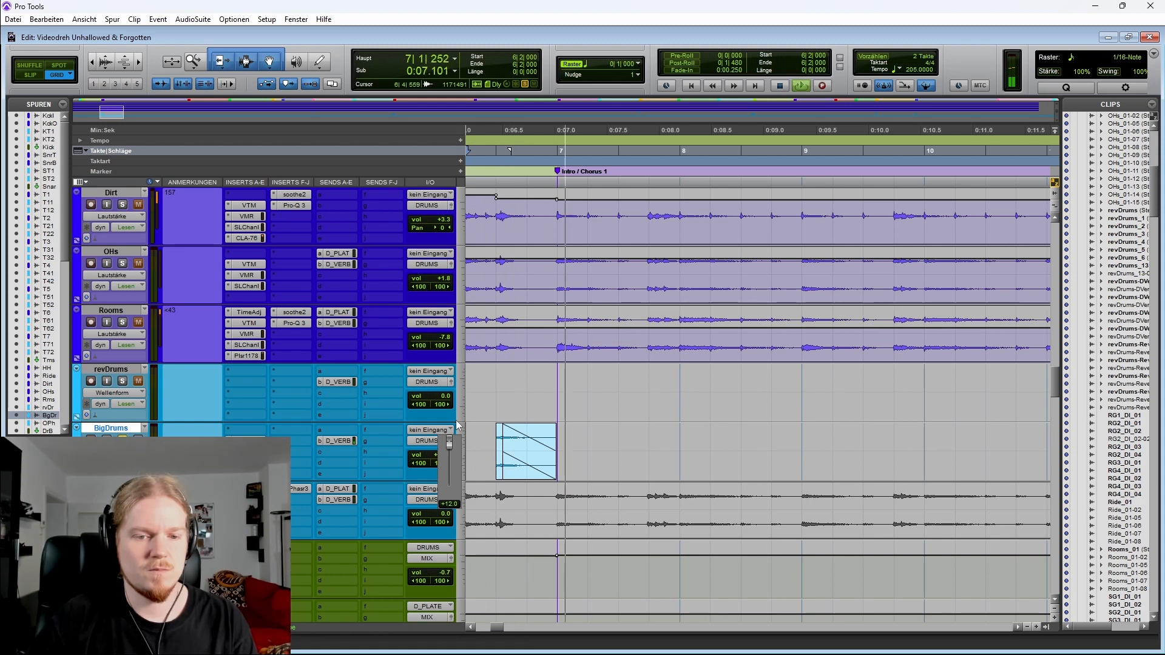
{"action": "key", "text": "space"}
{"action": "key", "text": "space"}
{"action": "scroll", "coordinate": [490, 457], "scroll_direction": "left", "scroll_amount": 3}
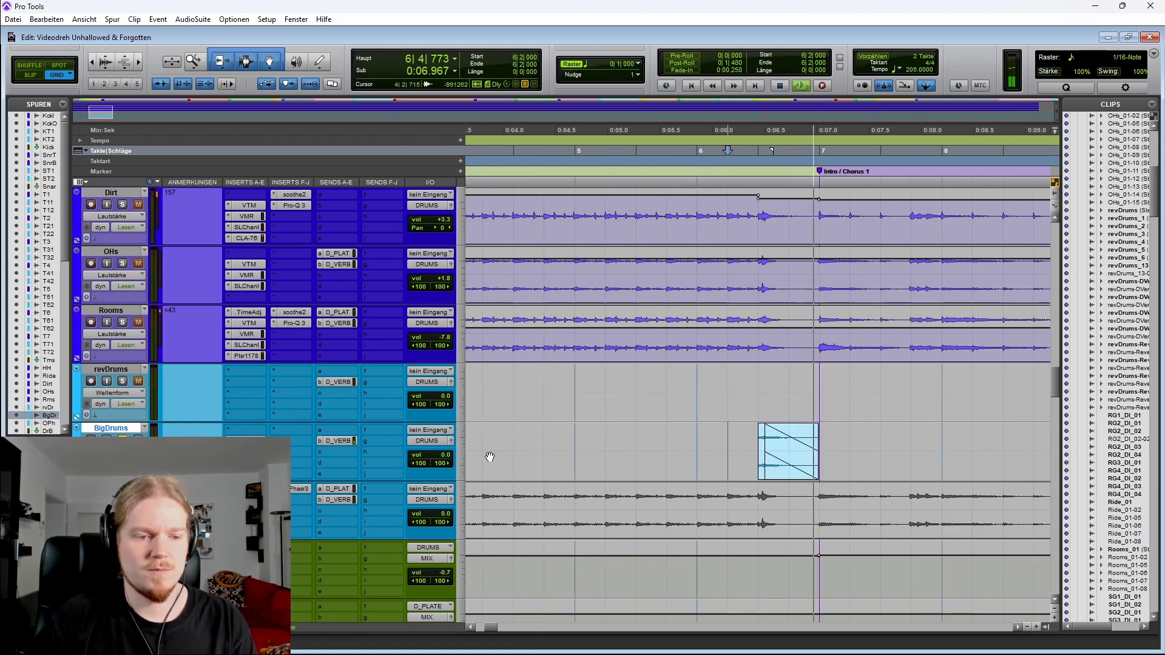
{"action": "key", "text": "space"}
Clear the solos and play from bar 6 through the BigDrums hit into the first chorus
{"action": "key", "text": "shift+s"}
{"action": "scroll", "coordinate": [510, 336], "scroll_direction": "right", "scroll_amount": 3}
{"action": "left_click", "coordinate": [511, 336]}
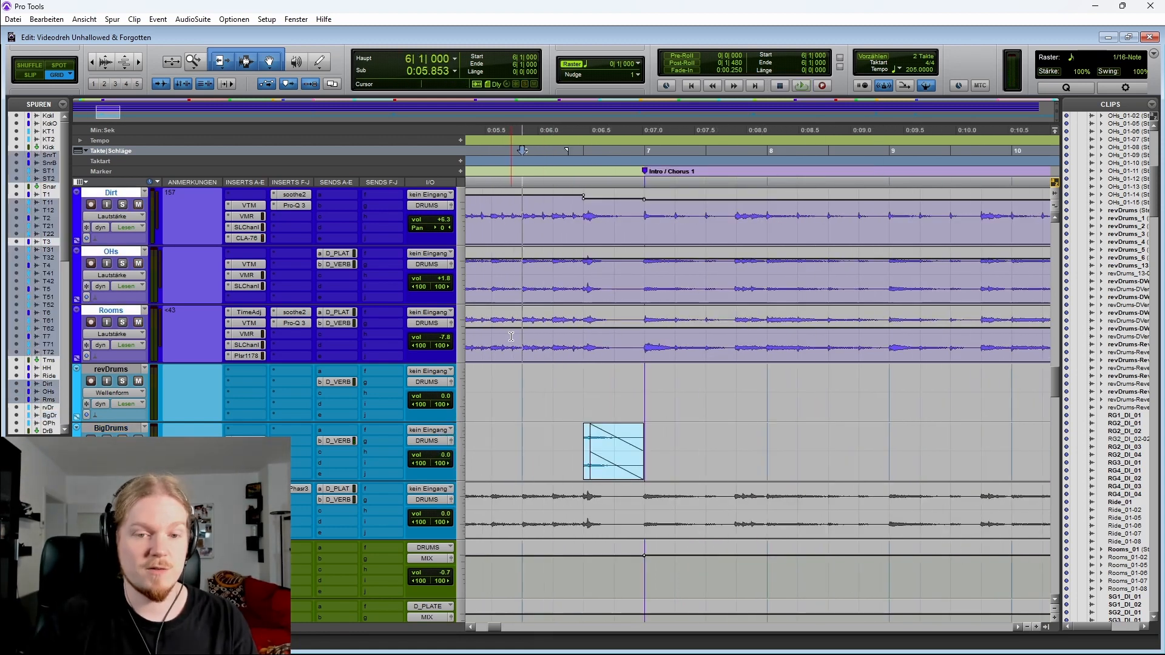
{"action": "key", "text": "space"}
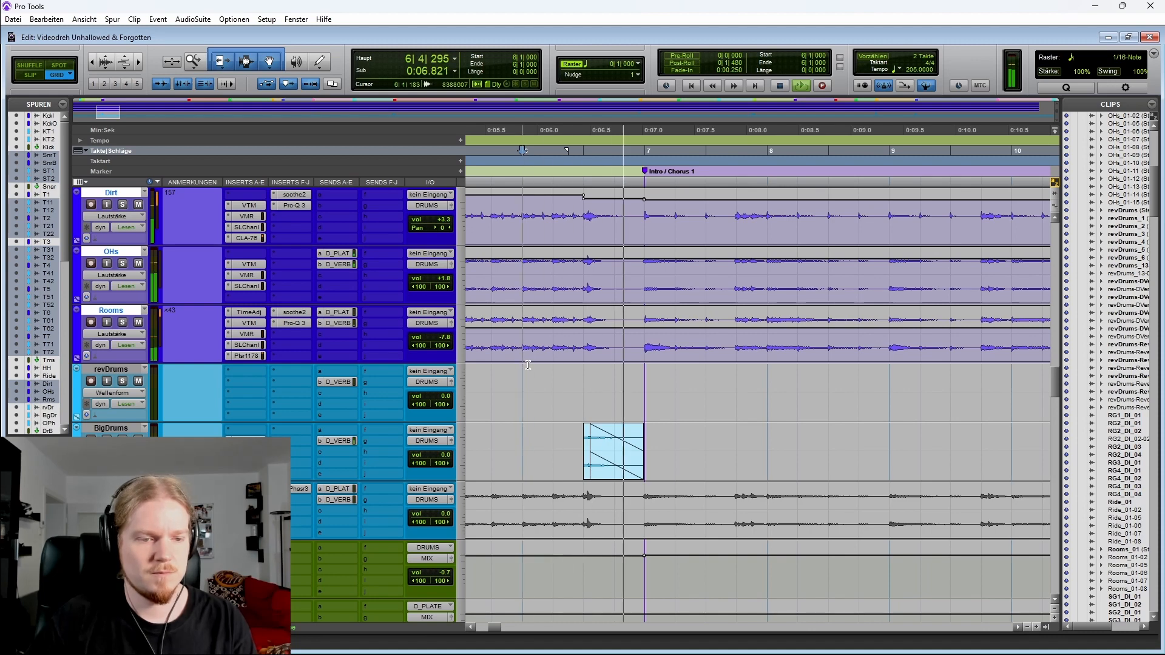
{"action": "key", "text": "ctrl+bracketleft"}
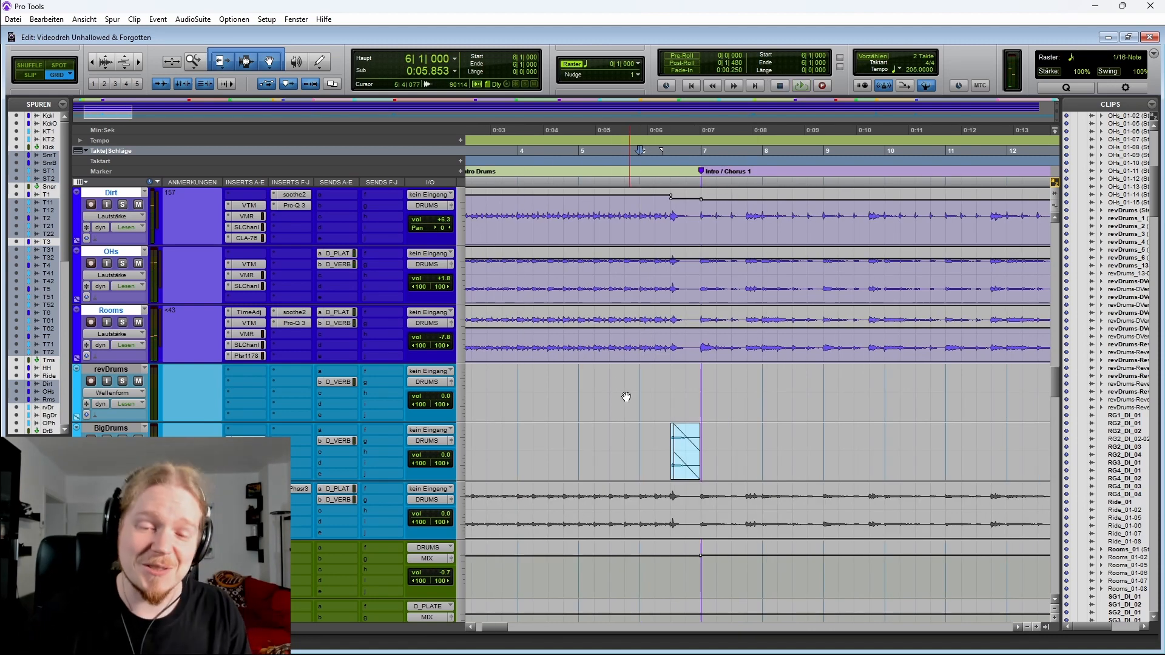
{"action": "key", "text": "ctrl+bracketleft"}
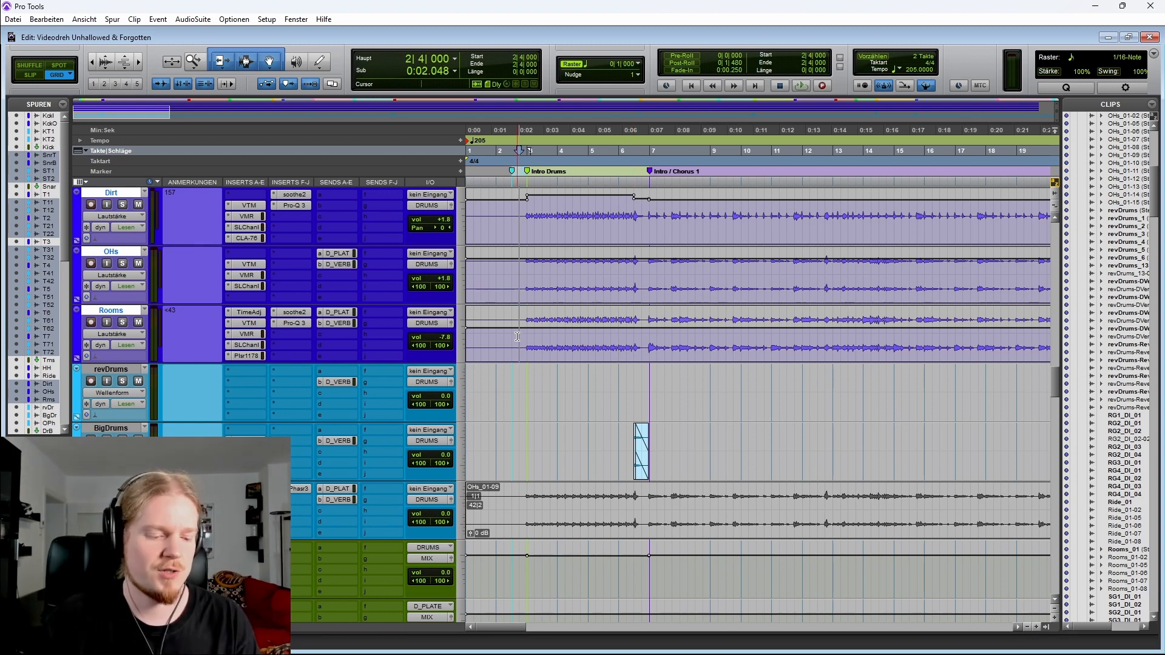
Locate and zoom into the BigDrums clip just before the Chorus 2 marker at bar 65
{"action": "key", "text": "Tab"}
{"action": "key", "text": "r"}
{"action": "key", "text": "r"}
{"action": "scroll", "coordinate": [683, 400], "scroll_direction": "down", "scroll_amount": 1}
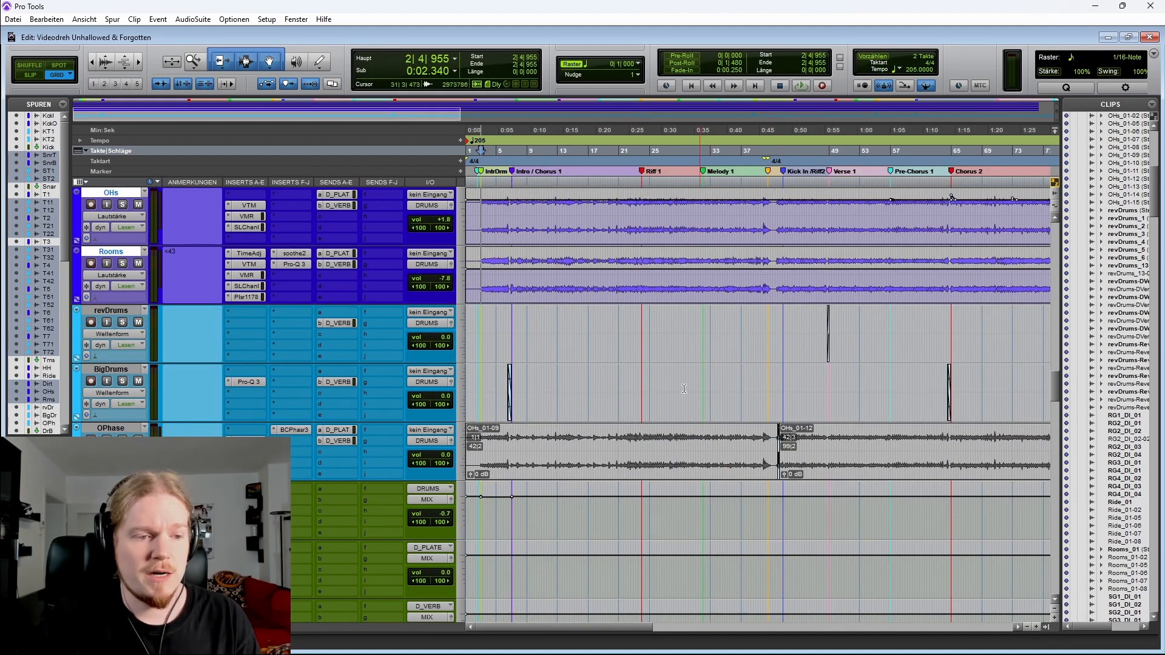
{"action": "left_click", "coordinate": [647, 392]}
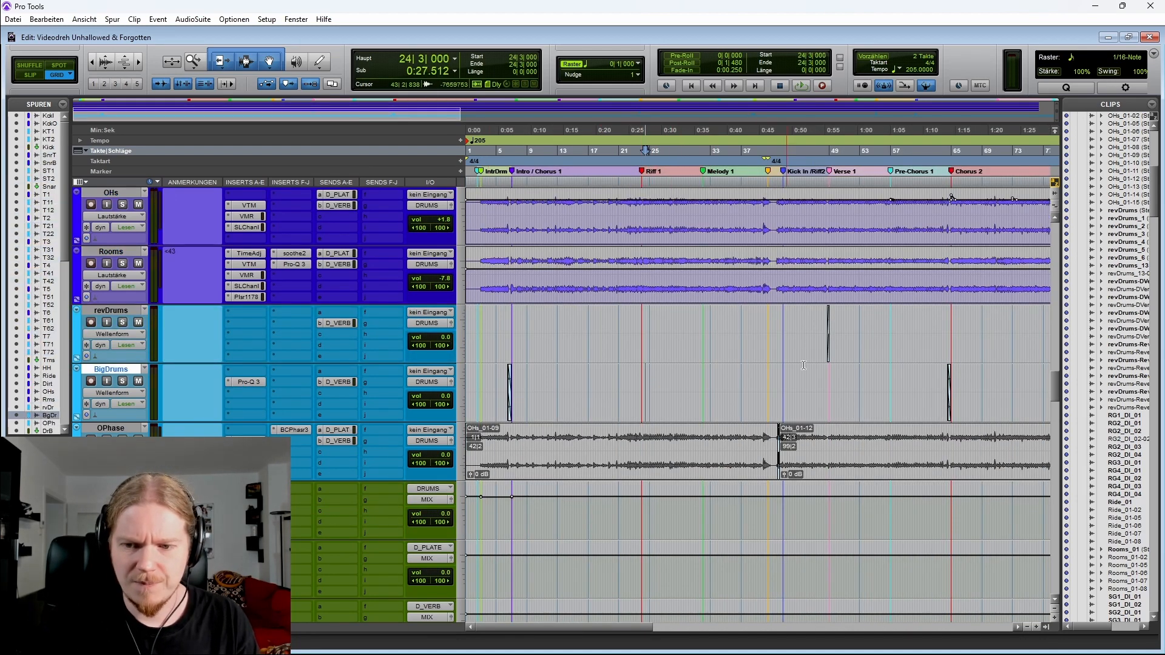
{"action": "left_click", "coordinate": [699, 391]}
{"action": "key", "text": "Tab"}
{"action": "key", "text": "t"}
{"action": "key", "text": "t"}
{"action": "key", "text": "t"}
{"action": "key", "text": "t"}
{"action": "scroll", "coordinate": [644, 389], "scroll_direction": "right", "scroll_amount": 1}
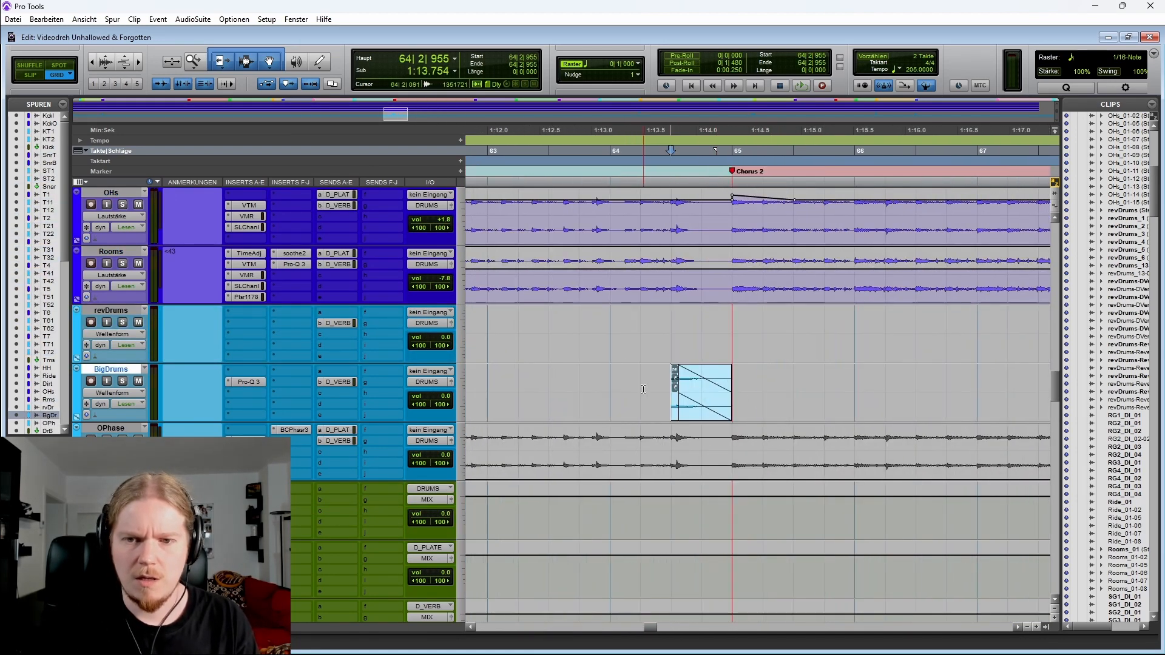
{"action": "key", "text": "r"}
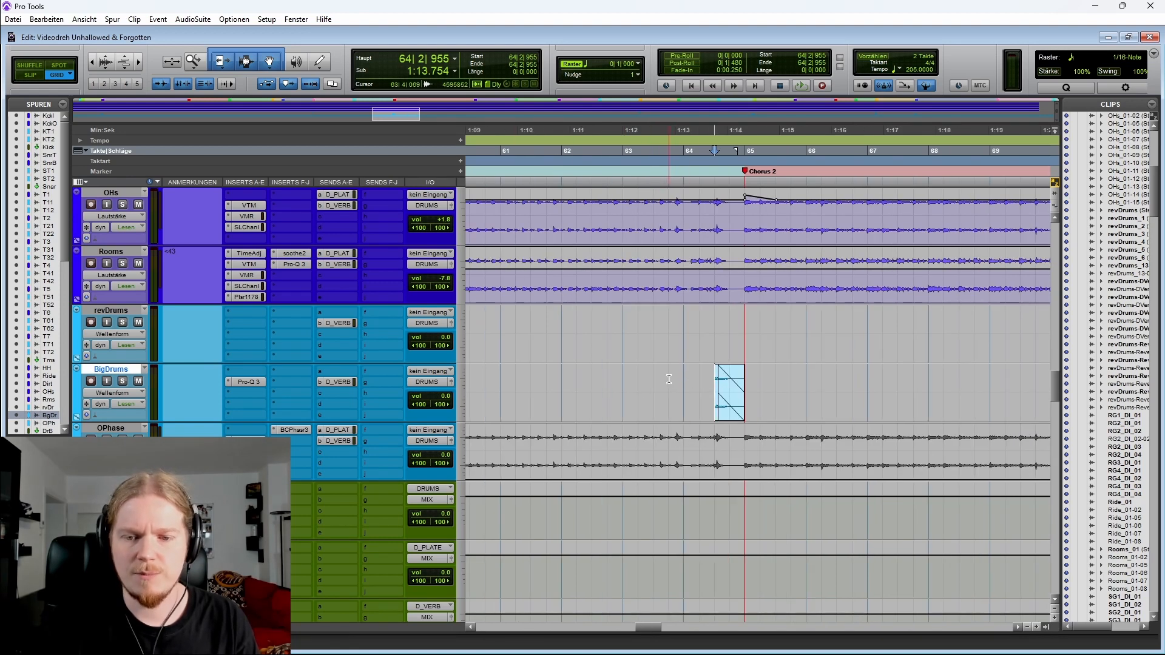
Play from bar 61 through the BigDrums hit into Chorus 2
{"action": "left_click_drag", "start_coordinate": [669, 379], "coordinate": [823, 376]}
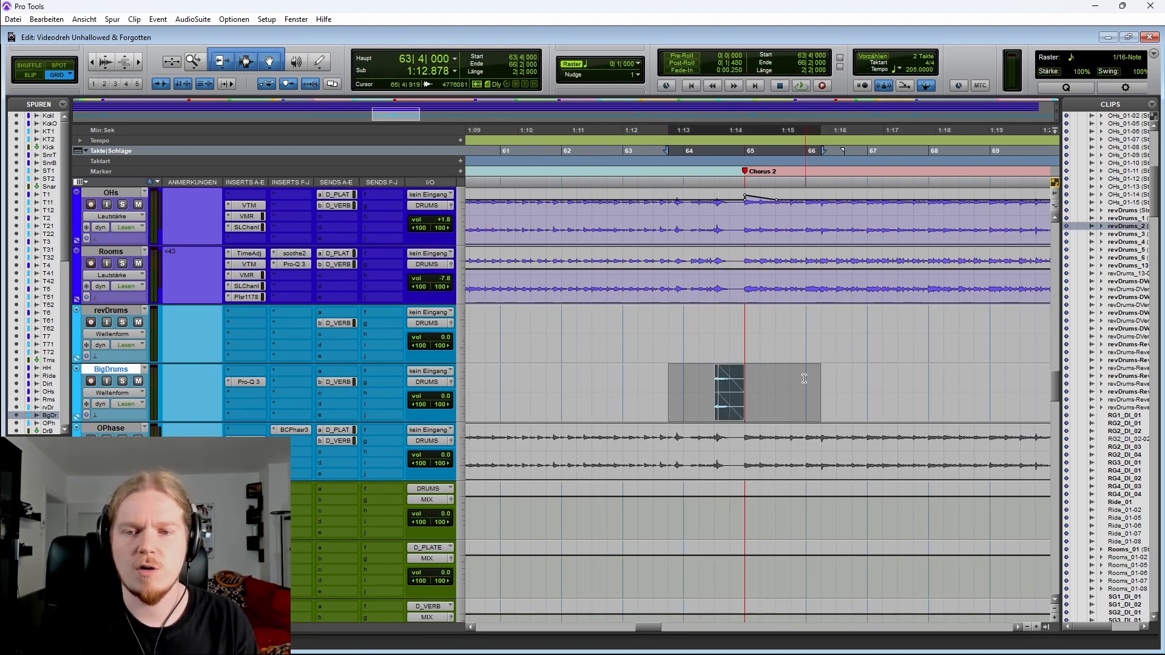
{"action": "left_click", "coordinate": [577, 383]}
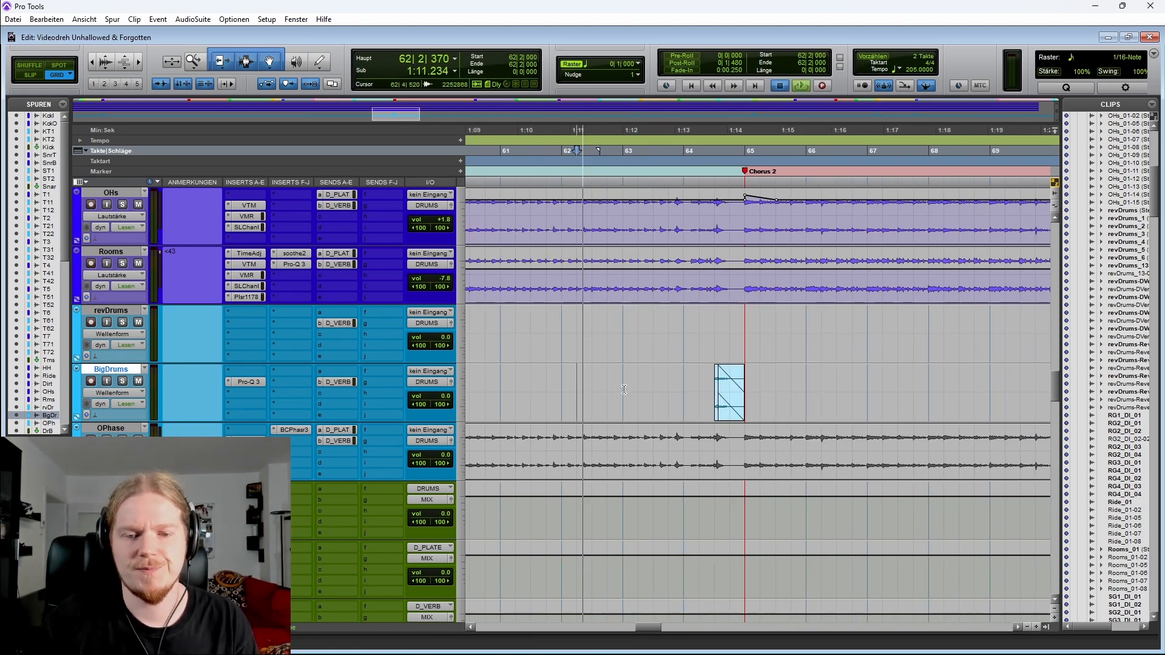
{"action": "left_click", "coordinate": [547, 381]}
{"action": "key", "text": "space"}
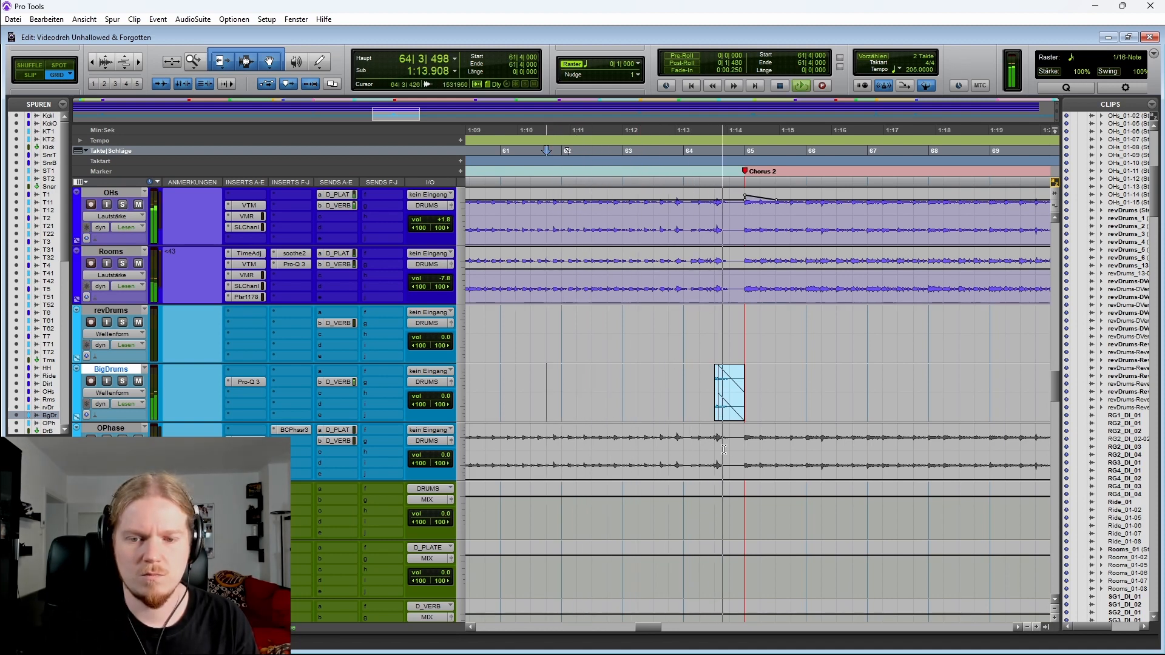
{"action": "left_click", "coordinate": [777, 376]}
{"action": "key", "text": "r"}
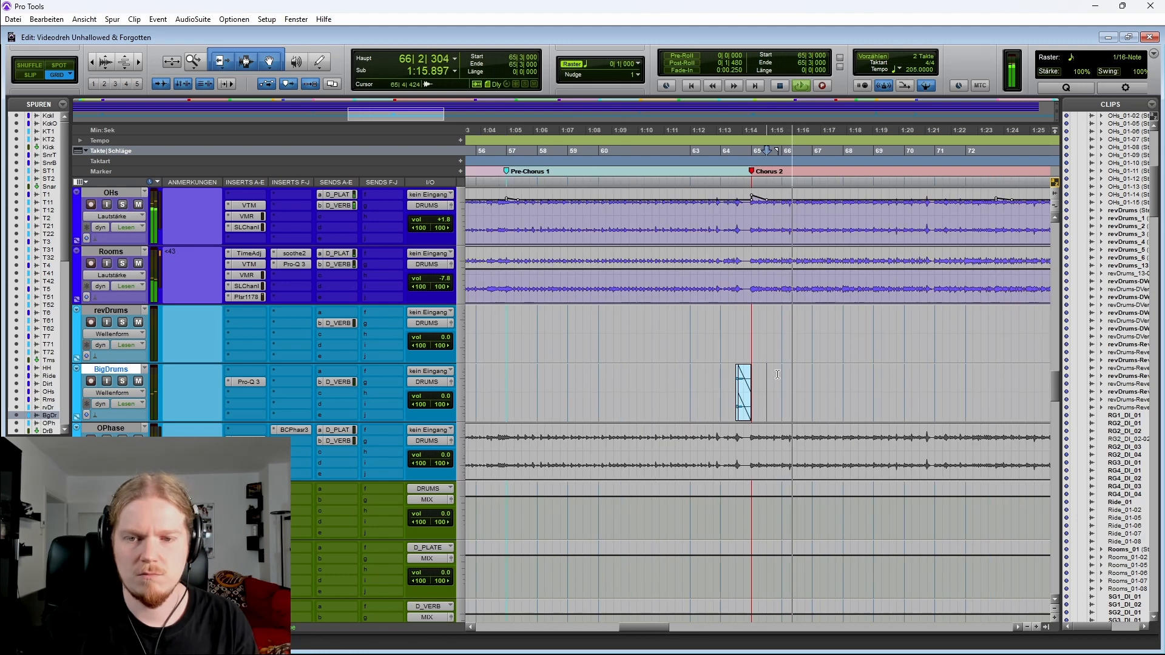
{"action": "key", "text": "r"}
{"action": "key", "text": "r"}
{"action": "key", "text": "r"}
{"action": "key", "text": "space"}
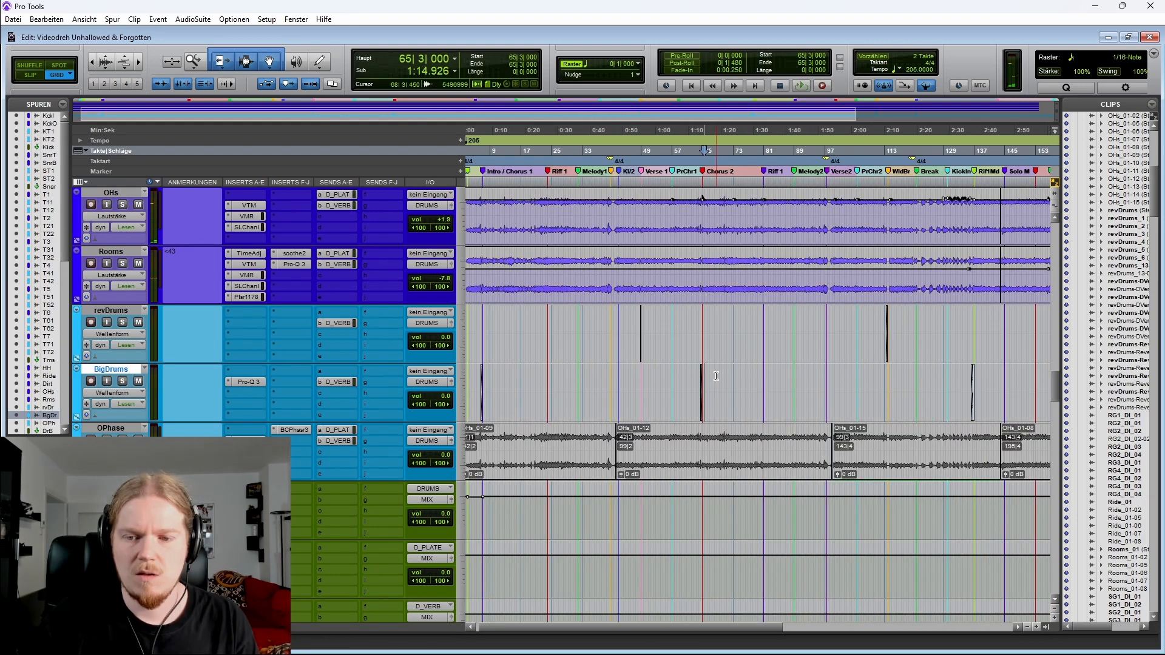
Locate the BigDrums clip before the Riff 1 Mod marker at bar 137 and play from bar 135
{"action": "key", "text": "Tab"}
{"action": "key", "text": "Tab"}
{"action": "key", "text": "t"}
{"action": "key", "text": "t"}
{"action": "key", "text": "t"}
{"action": "key", "text": "t"}
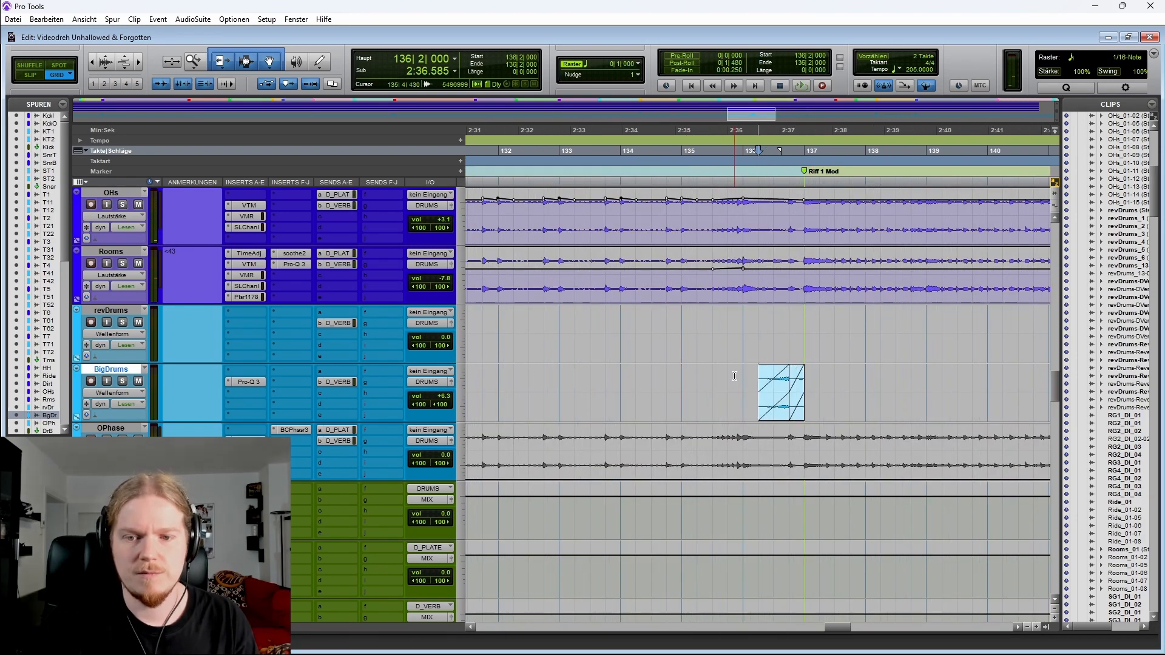
{"action": "key", "text": "r"}
{"action": "key", "text": "r"}
{"action": "scroll", "coordinate": [668, 376], "scroll_direction": "right", "scroll_amount": 1}
{"action": "key", "text": "t"}
{"action": "key", "text": "t"}
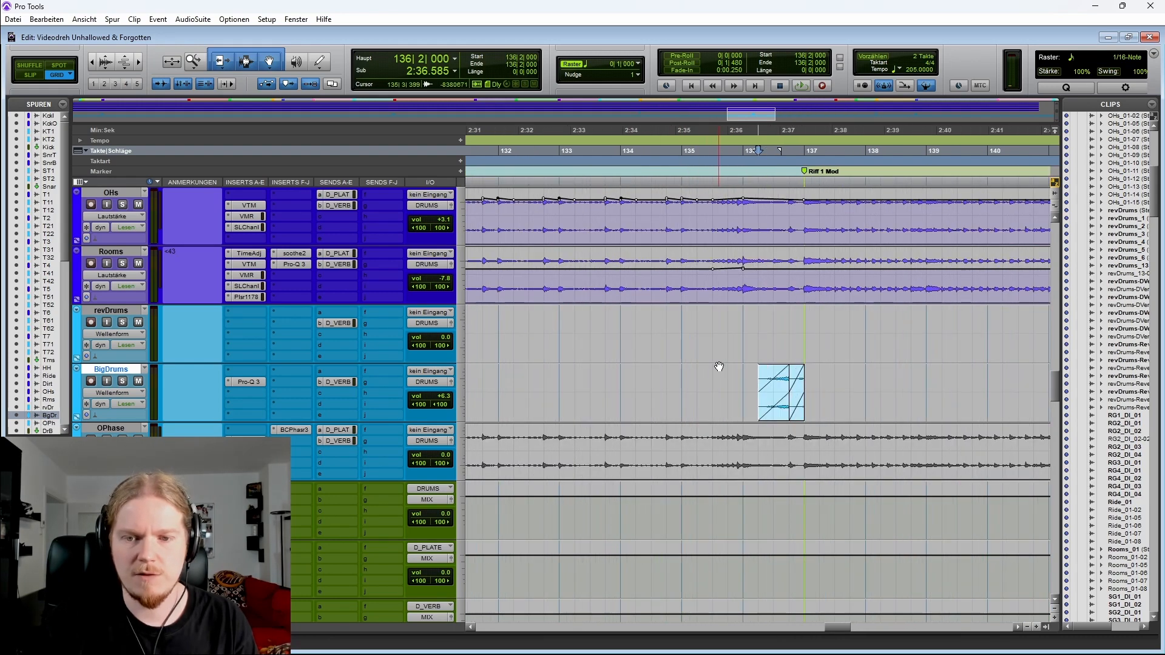
{"action": "scroll", "coordinate": [720, 366], "scroll_direction": "right", "scroll_amount": 1}
{"action": "key", "text": "space"}
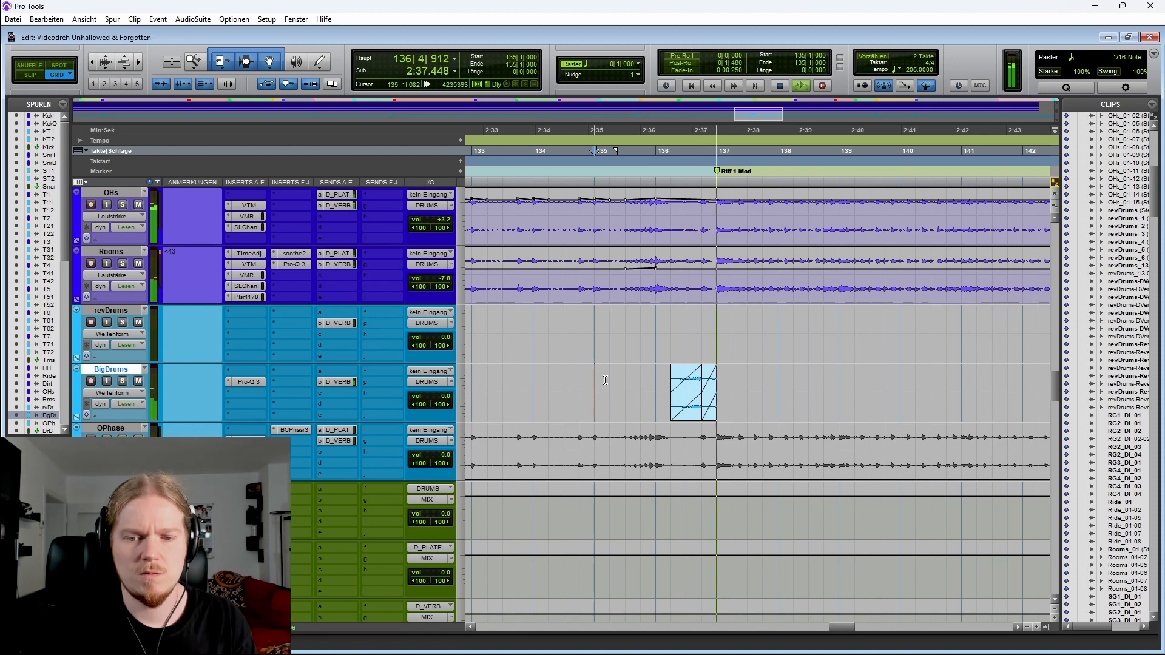
Solo the BigDrums track while the hit before Riff 1 Mod plays, then clear all solos
{"action": "left_click", "coordinate": [123, 382]}
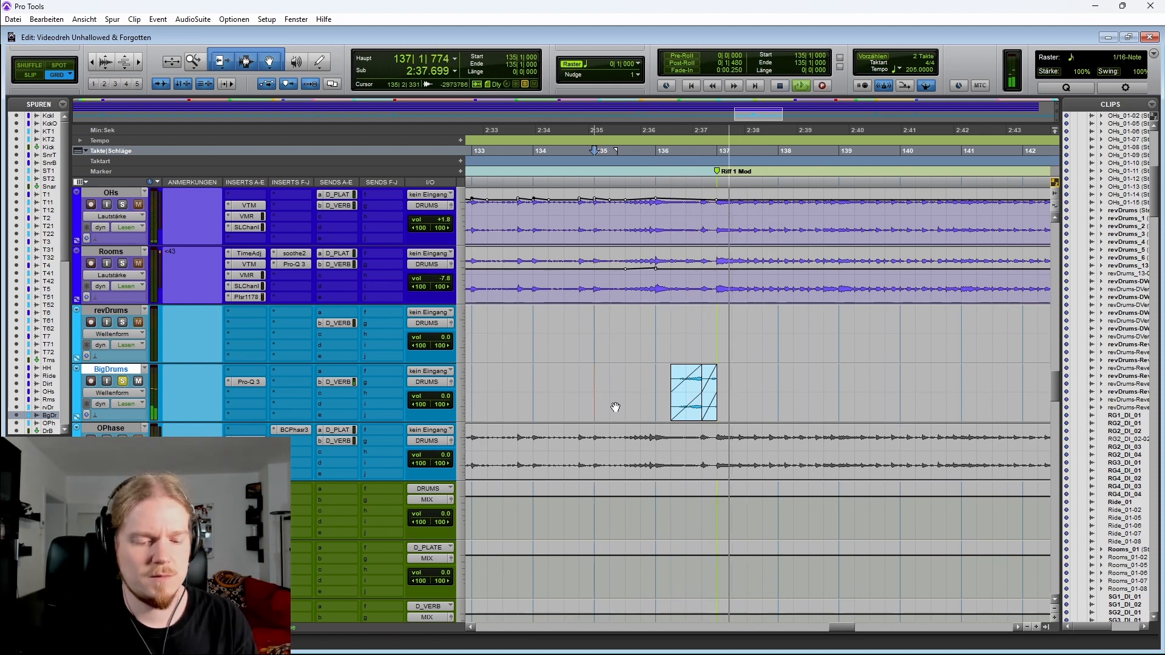
{"action": "key", "text": "space"}
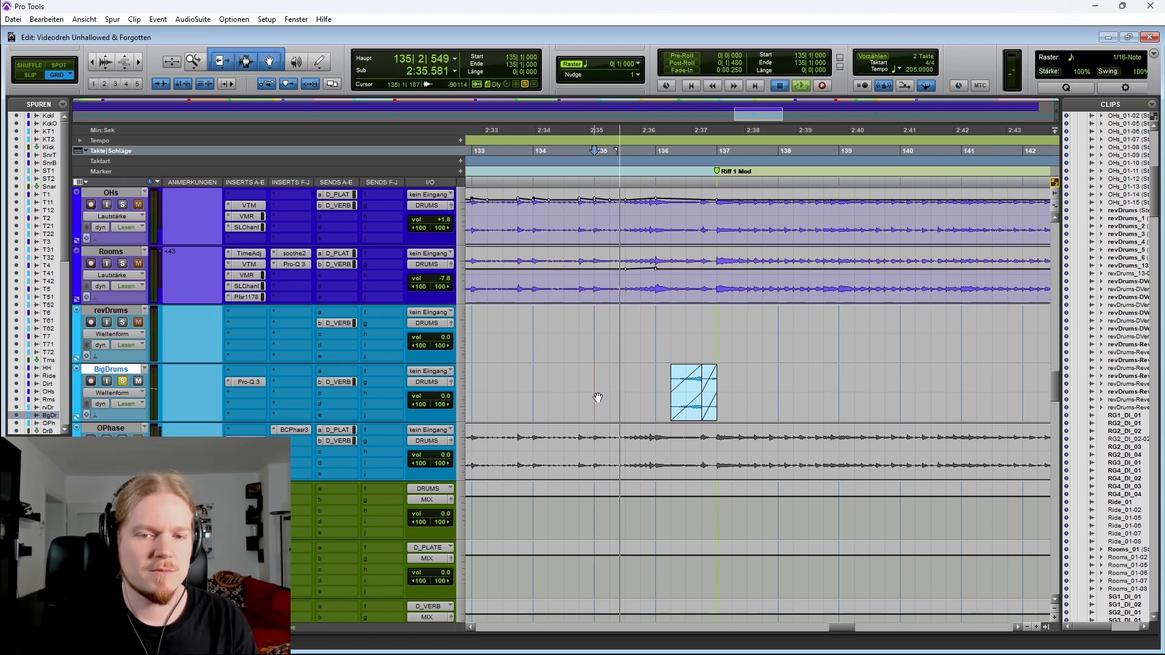
{"action": "key", "text": "shift+s"}
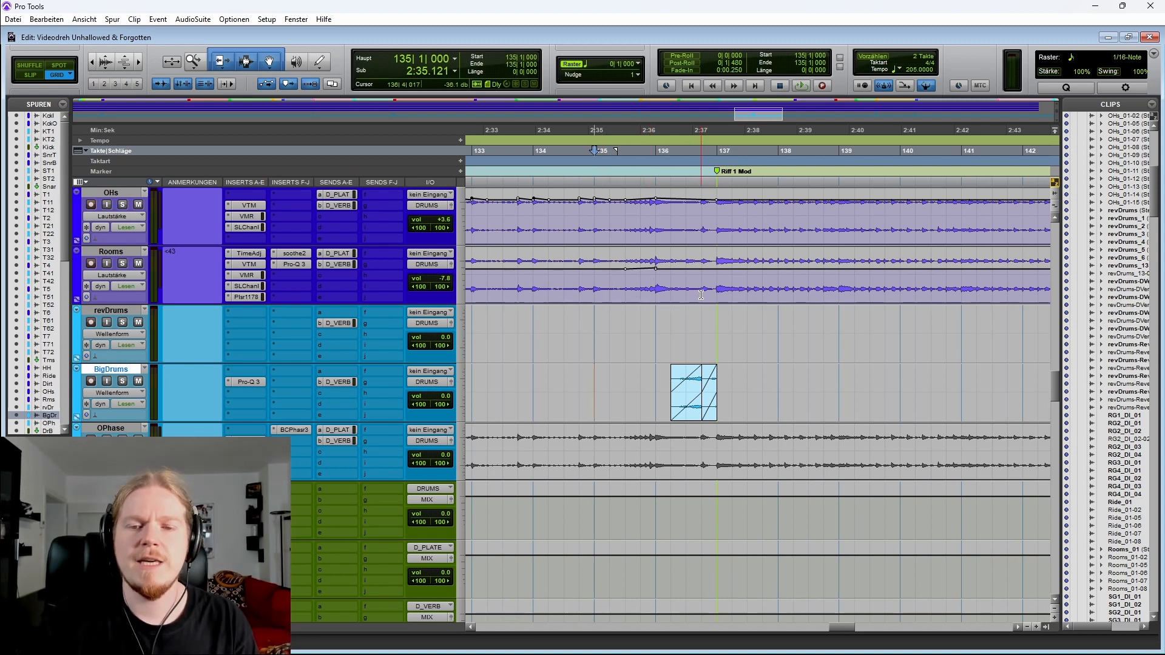
Select bars 137 to 139 on the OHs and Rooms tracks and replay from bar 135 into Riff 1 Mod
{"action": "left_click_drag", "start_coordinate": [717, 292], "coordinate": [839, 294]}
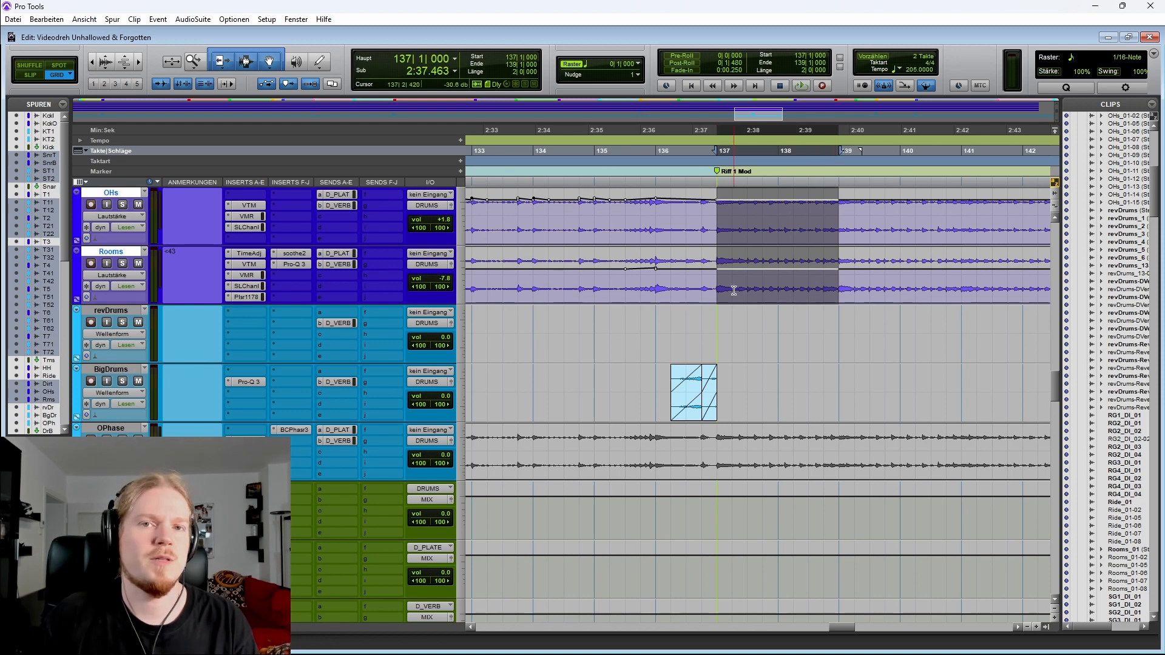
{"action": "left_click", "coordinate": [623, 282]}
{"action": "key", "text": "space"}
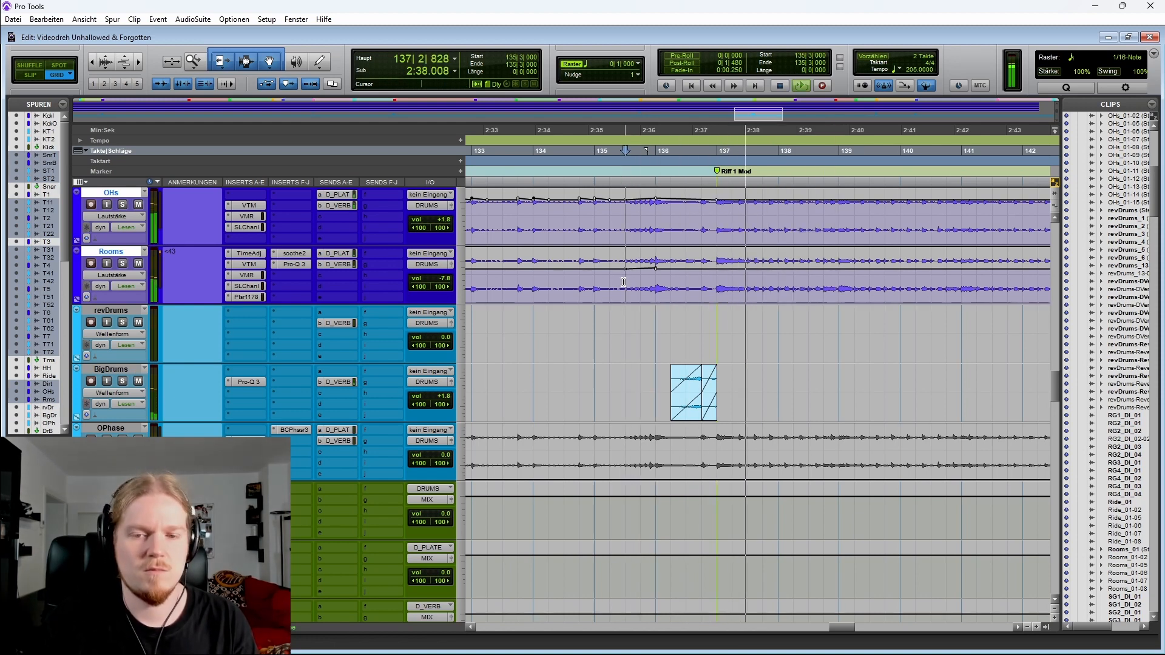
{"action": "key", "text": "space"}
{"action": "key", "text": "space"}
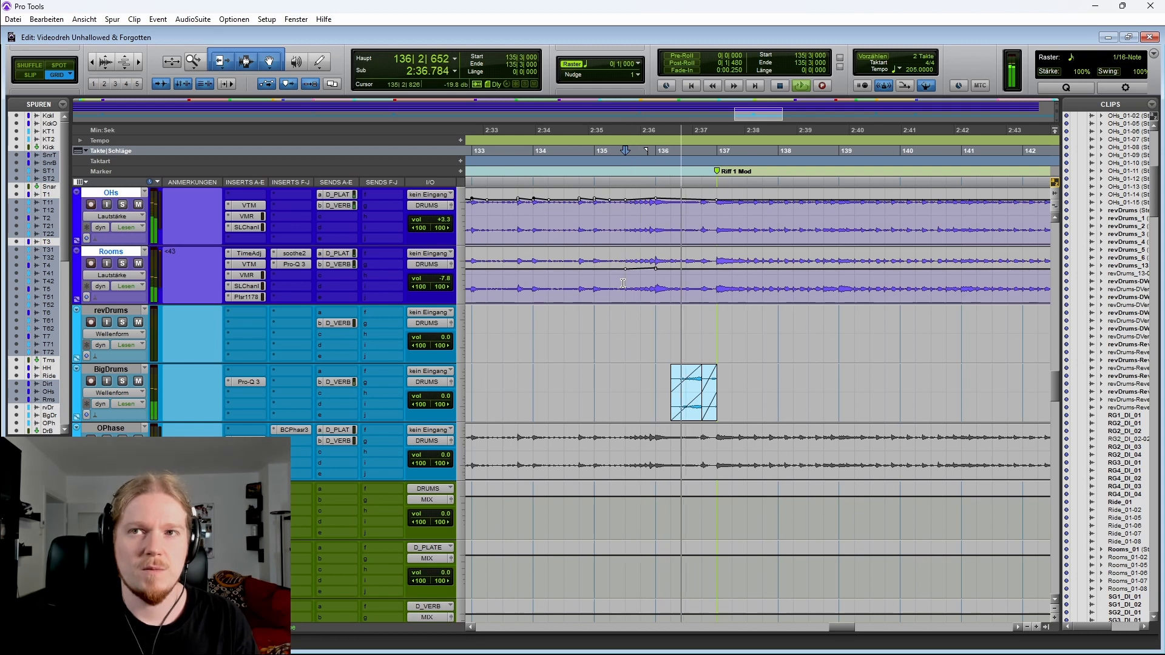
{"action": "key", "text": "space"}
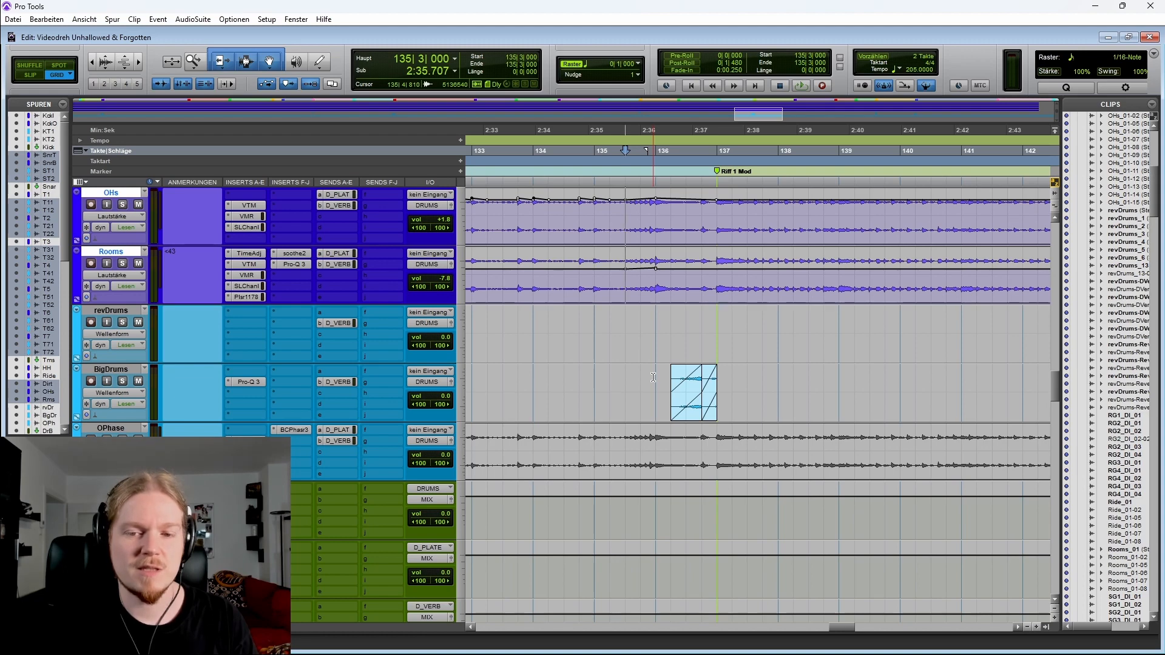
Zoom out and locate the OPhase clip just after the Break / Riff 2 marker around bar 42
{"action": "key", "text": "r"}
{"action": "key", "text": "r"}
{"action": "key", "text": "r"}
{"action": "key", "text": "r"}
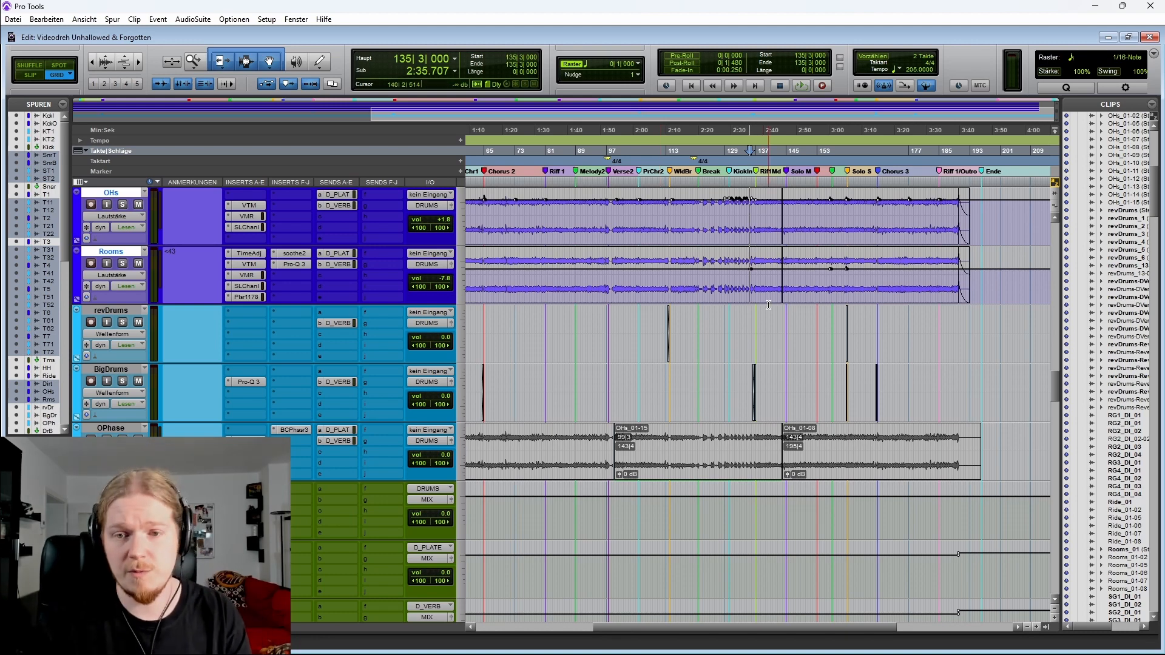
{"action": "key", "text": "r"}
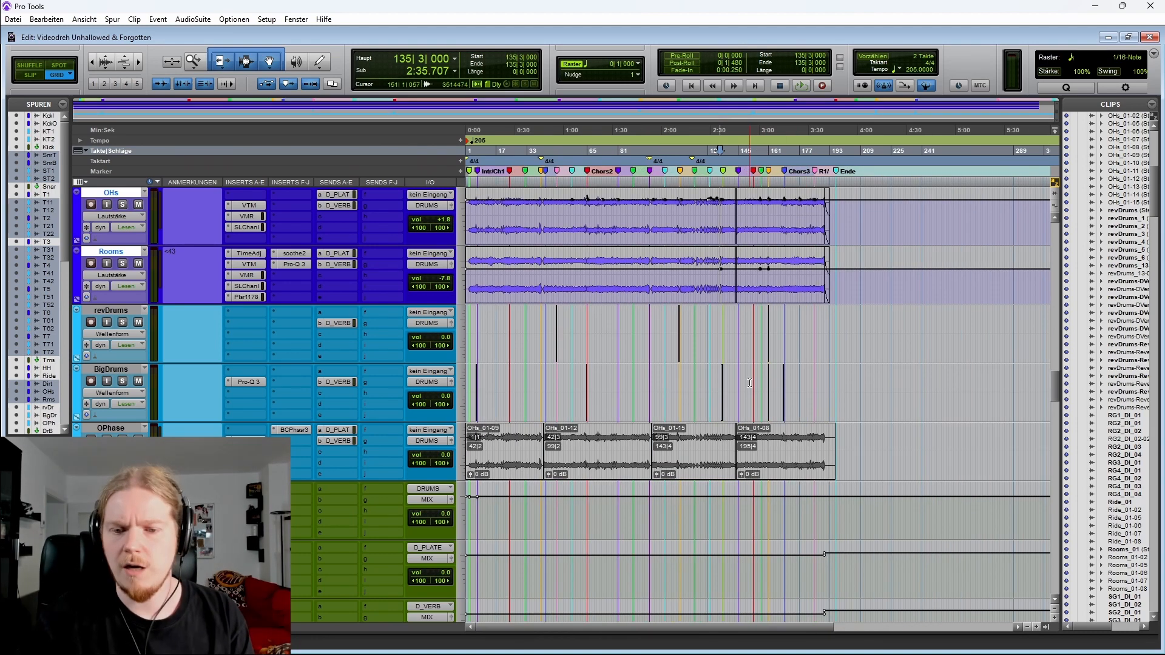
{"action": "left_click", "coordinate": [543, 383]}
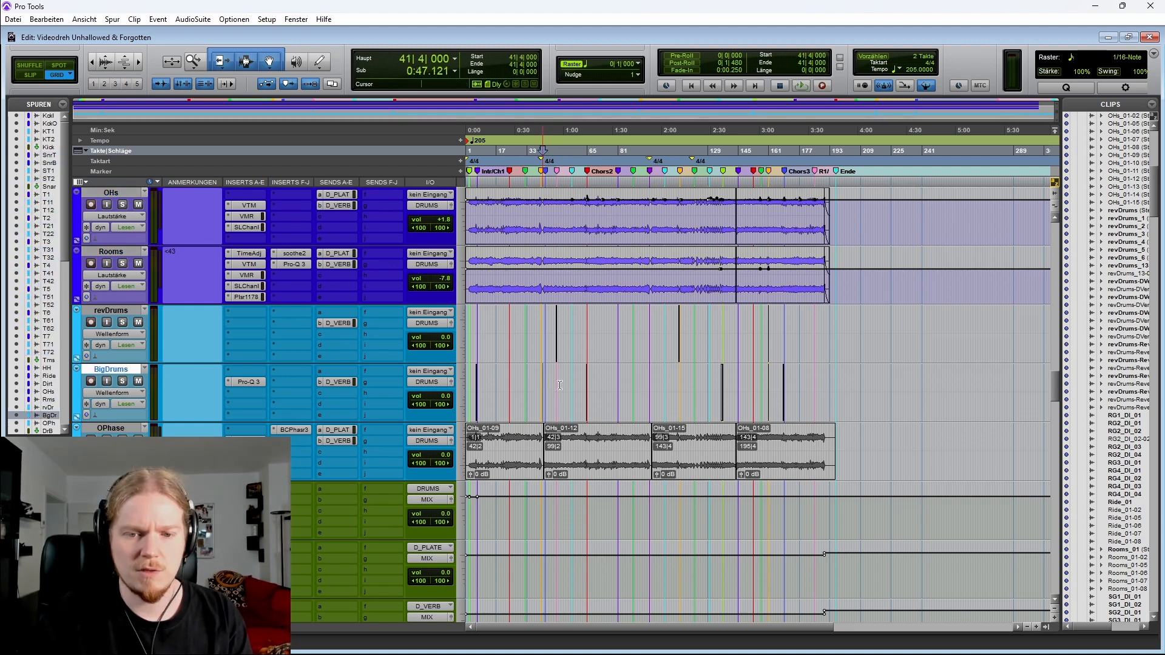
{"action": "key", "text": "t"}
{"action": "key", "text": "t"}
{"action": "key", "text": "t"}
{"action": "key", "text": "t"}
{"action": "key", "text": "t"}
{"action": "scroll", "coordinate": [731, 358], "scroll_direction": "down", "scroll_amount": 2}
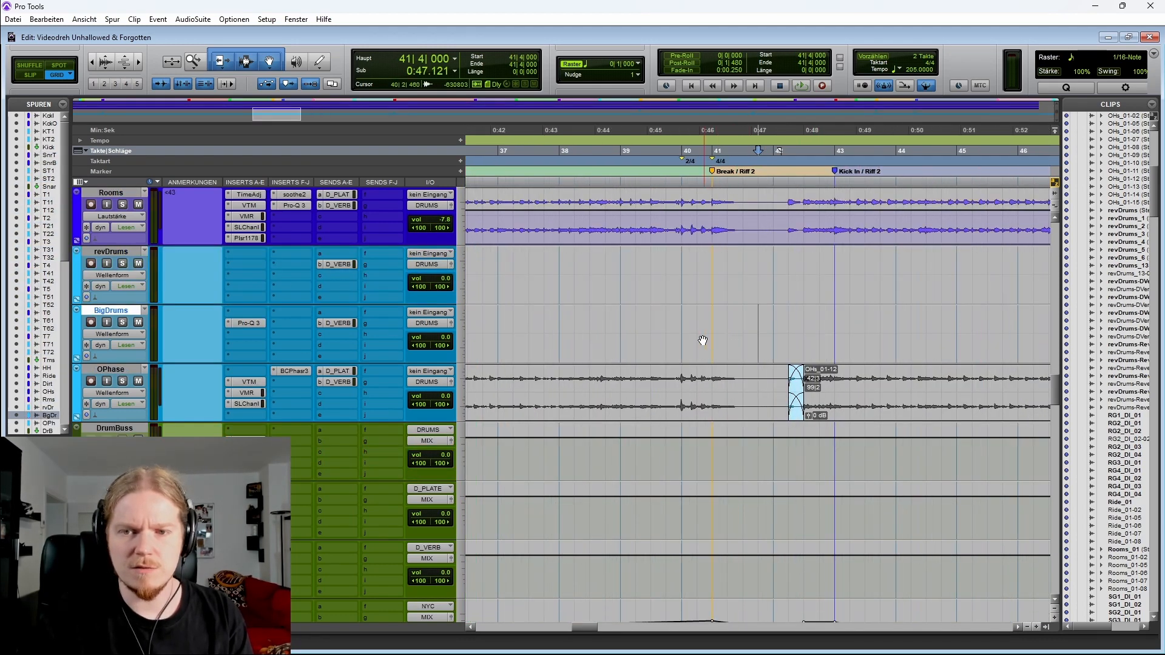
{"action": "scroll", "coordinate": [686, 343], "scroll_direction": "right", "scroll_amount": 2}
Play through the OPhase phaser swoosh before Kick In / Riff 2, then clear the solos
{"action": "left_click_drag", "start_coordinate": [625, 383], "coordinate": [783, 386]}
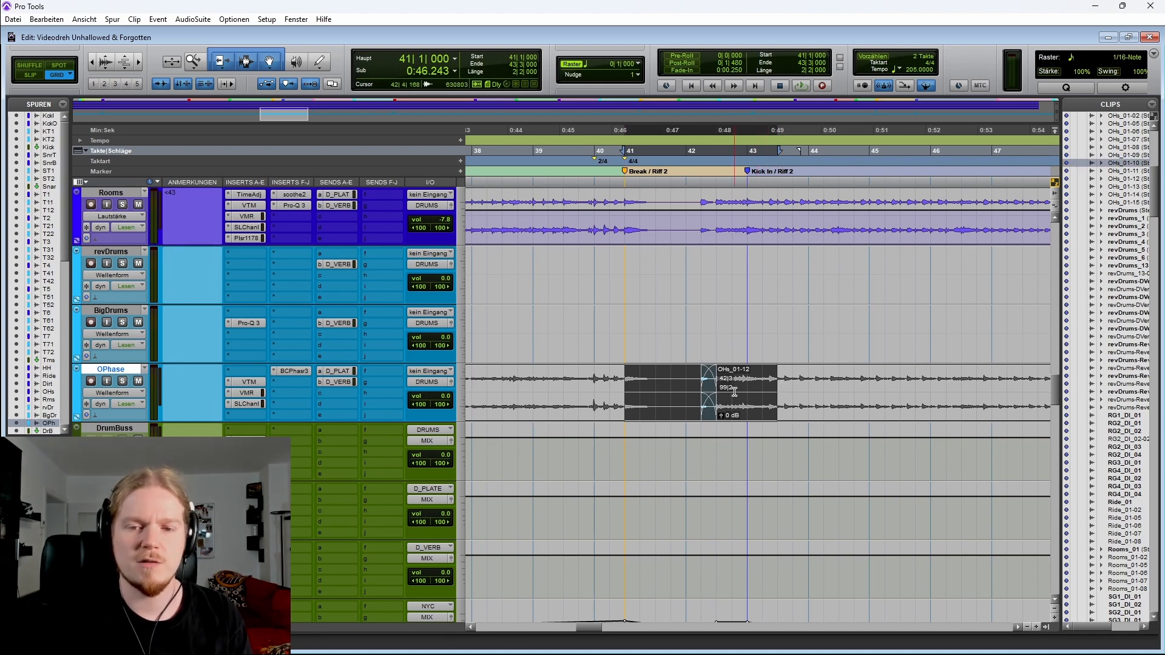
{"action": "key", "text": "r"}
{"action": "key", "text": "r"}
{"action": "key", "text": "r"}
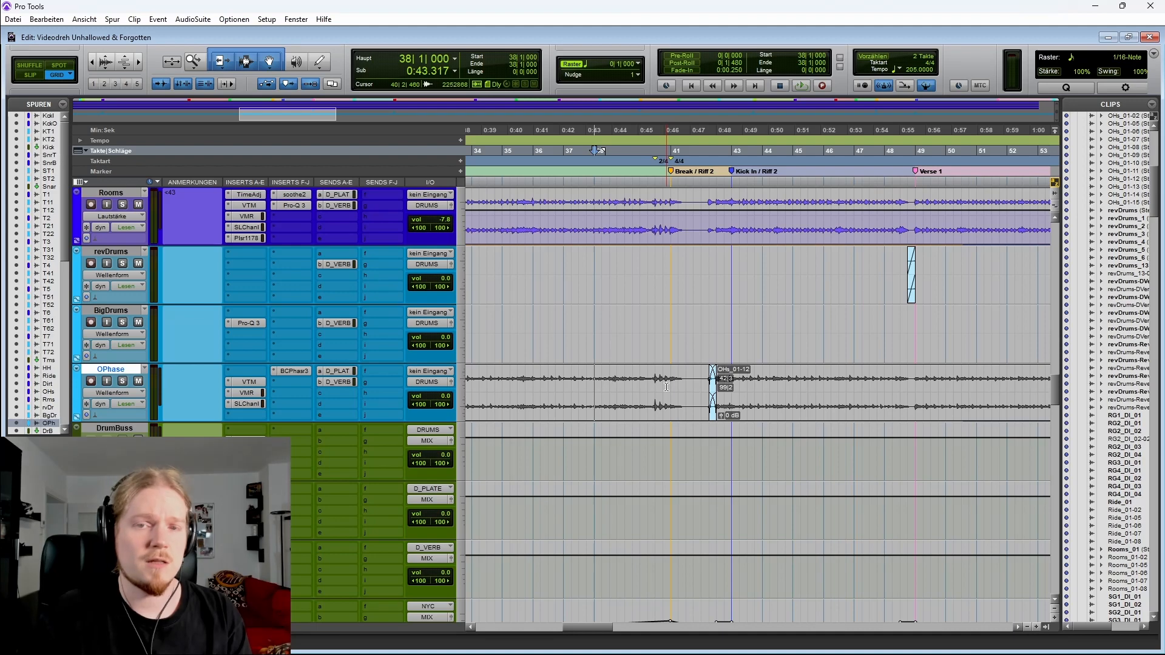
{"action": "key", "text": "space"}
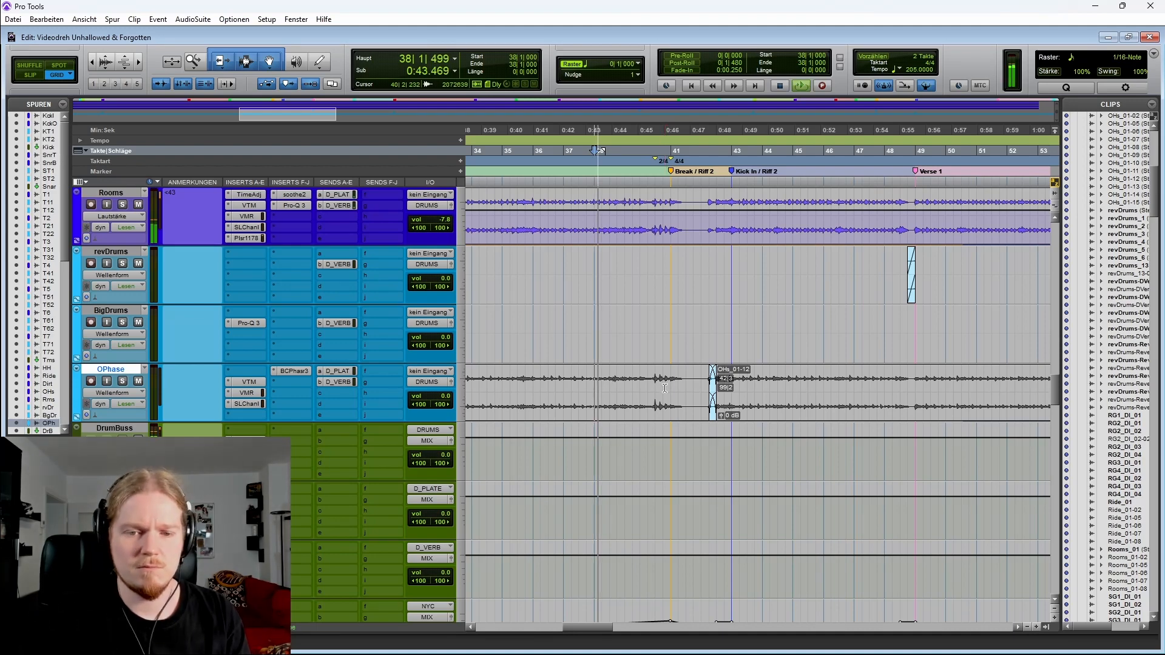
{"action": "key", "text": "t"}
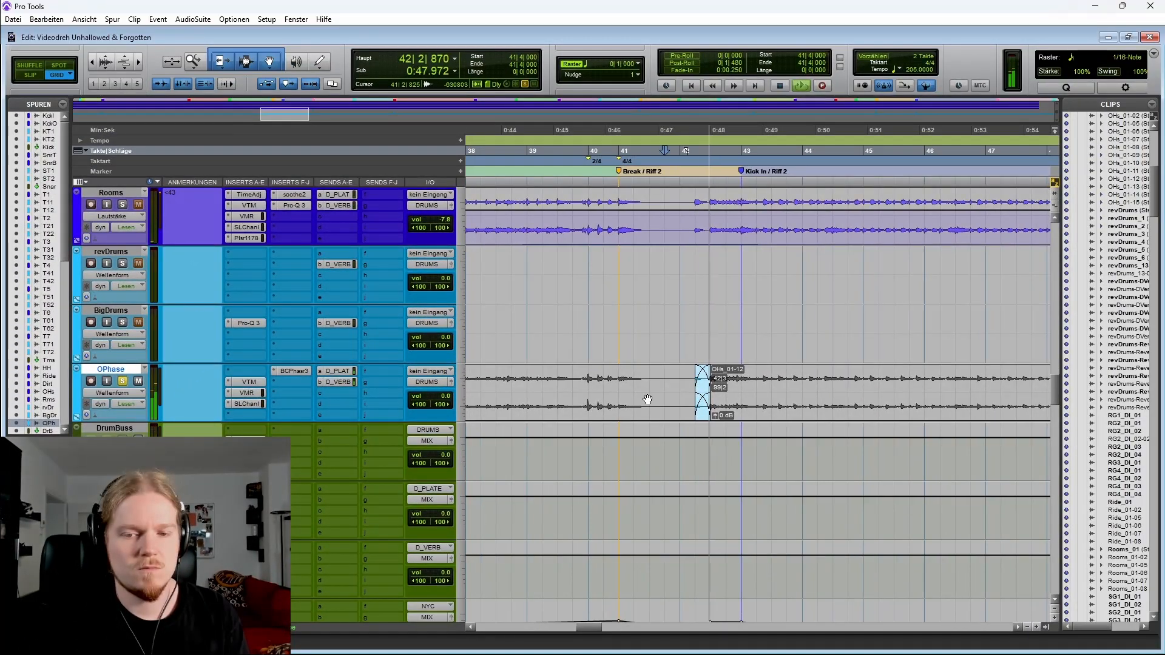
{"action": "key", "text": "space"}
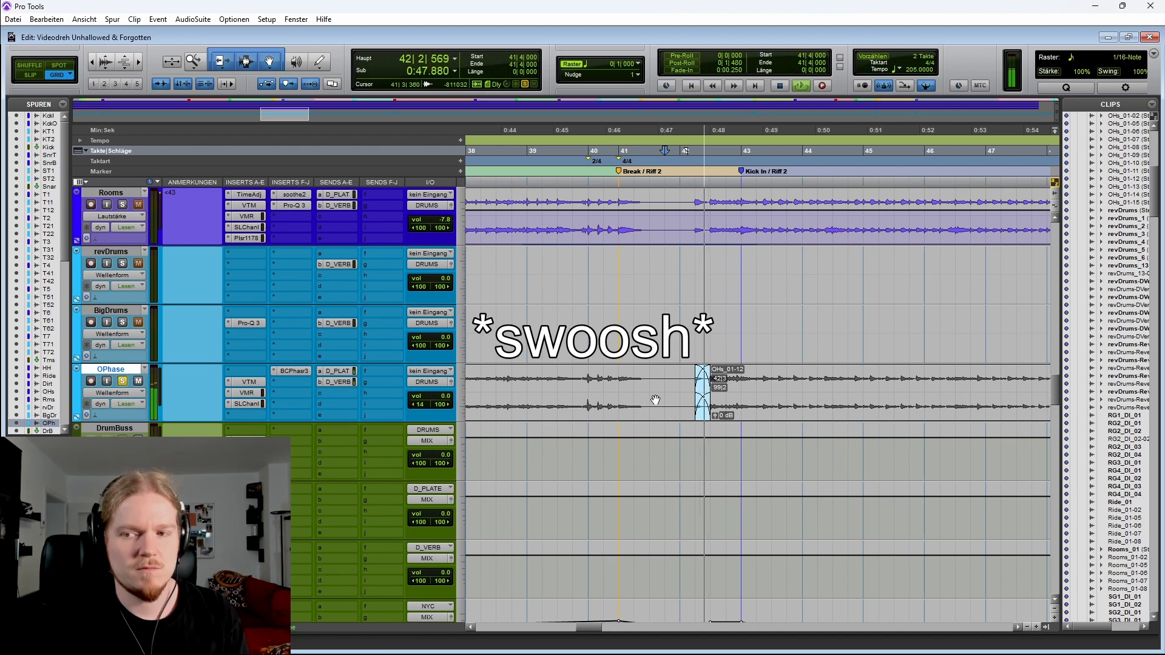
{"action": "key", "text": "space"}
{"action": "key", "text": "shift+s"}
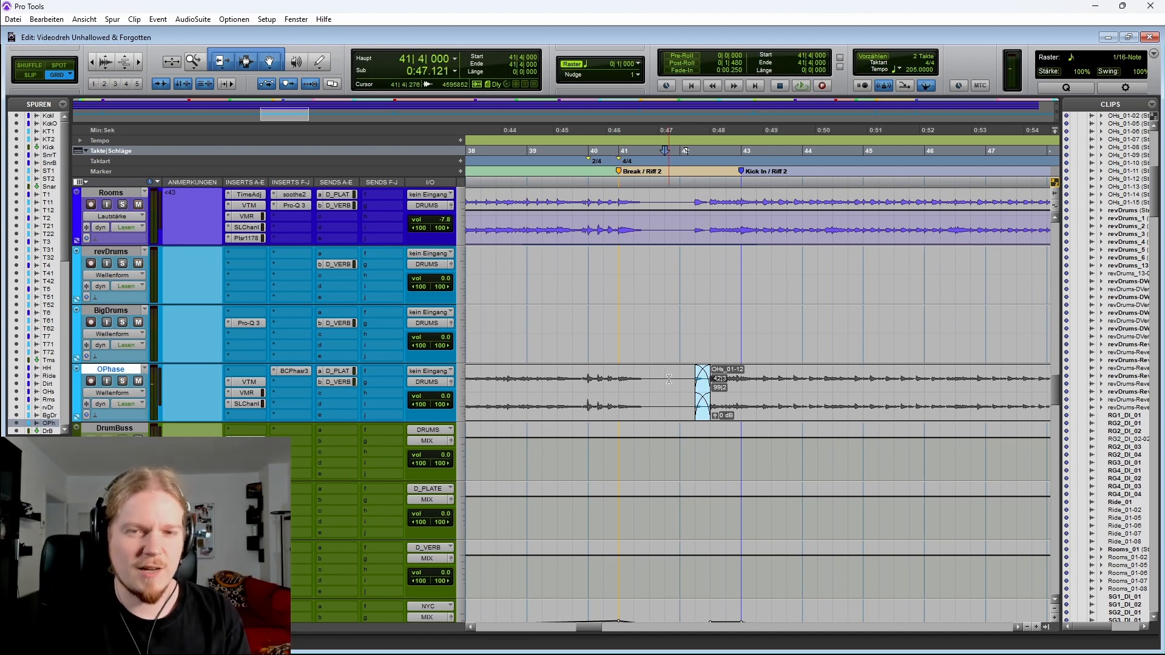
Select ranges around the OPhase swoosh on the OPhase and drum tracks and zoom in on it
{"action": "left_click", "coordinate": [527, 382]}
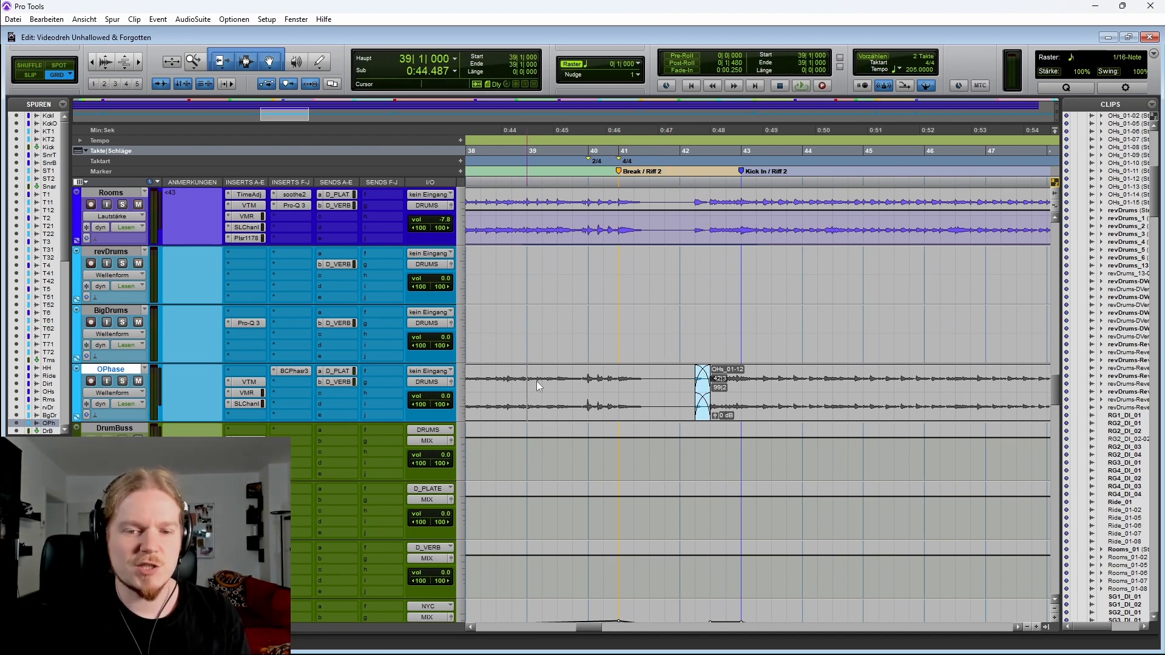
{"action": "left_click_drag", "start_coordinate": [537, 382], "coordinate": [619, 386]}
{"action": "scroll", "coordinate": [619, 386], "scroll_direction": "down", "scroll_amount": 2}
{"action": "scroll", "coordinate": [619, 386], "scroll_direction": "up", "scroll_amount": 3}
{"action": "left_click_drag", "start_coordinate": [596, 326], "coordinate": [775, 345]}
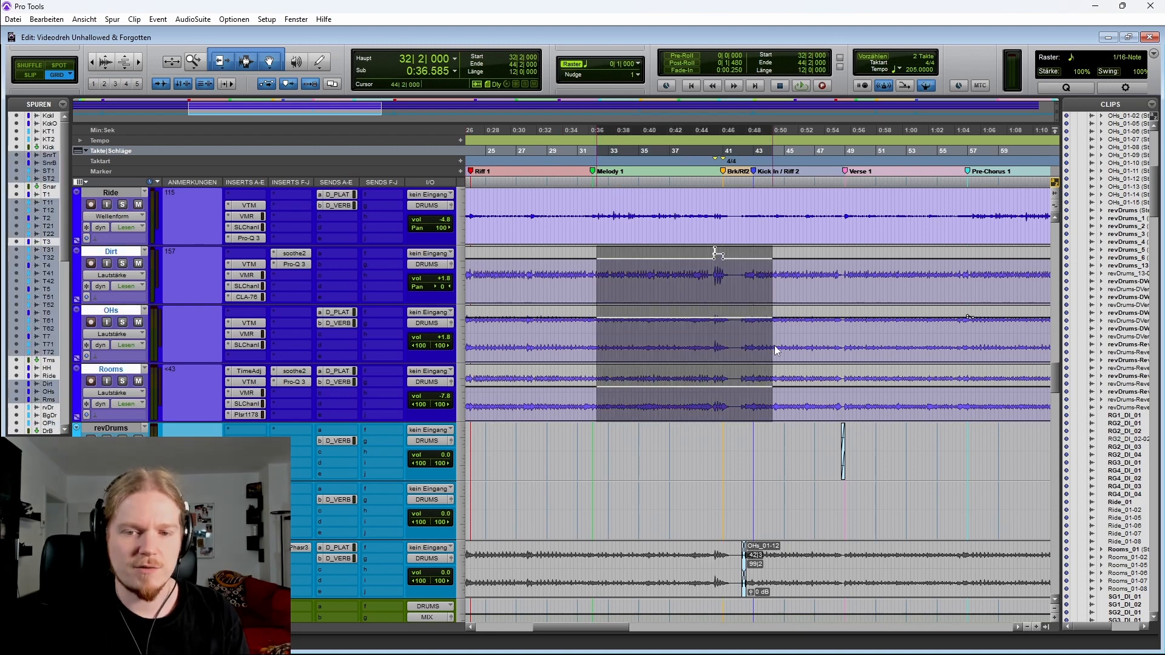
{"action": "scroll", "coordinate": [702, 356], "scroll_direction": "down", "scroll_amount": 3}
{"action": "left_click_drag", "start_coordinate": [669, 370], "coordinate": [886, 376]}
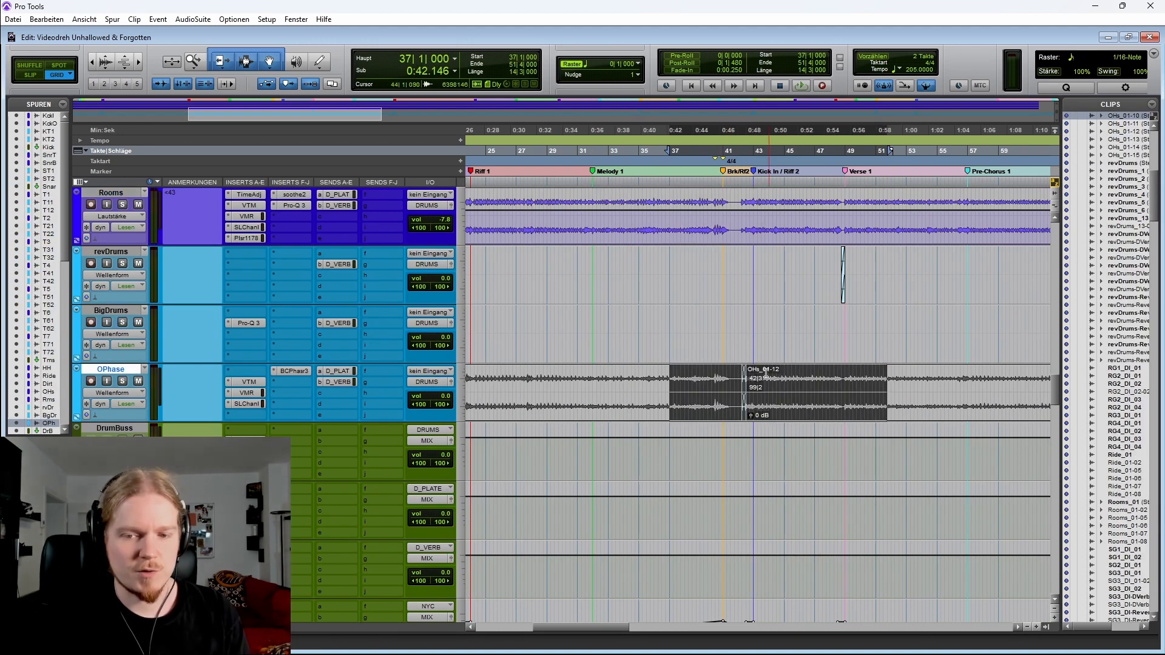
{"action": "left_click", "coordinate": [716, 378]}
{"action": "key", "text": "ctrl+bracketright"}
{"action": "key", "text": "ctrl+bracketright"}
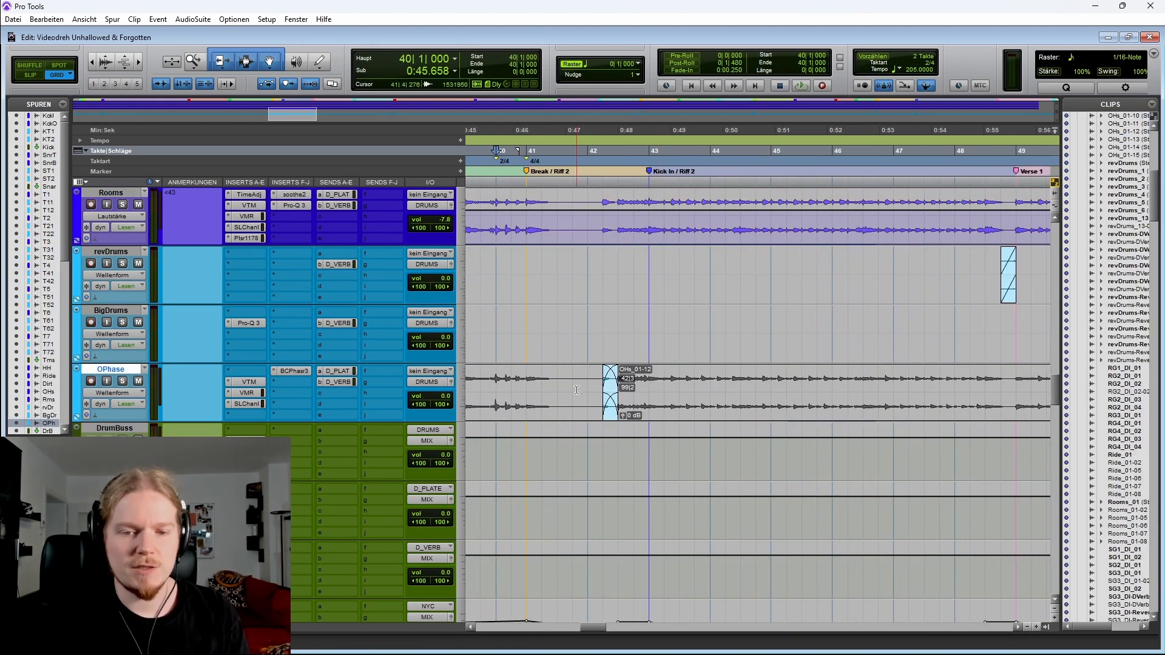
Open the BCPhaser3 plugin on the OPhase track to inspect its settings, then close it
{"action": "left_click", "coordinate": [294, 372]}
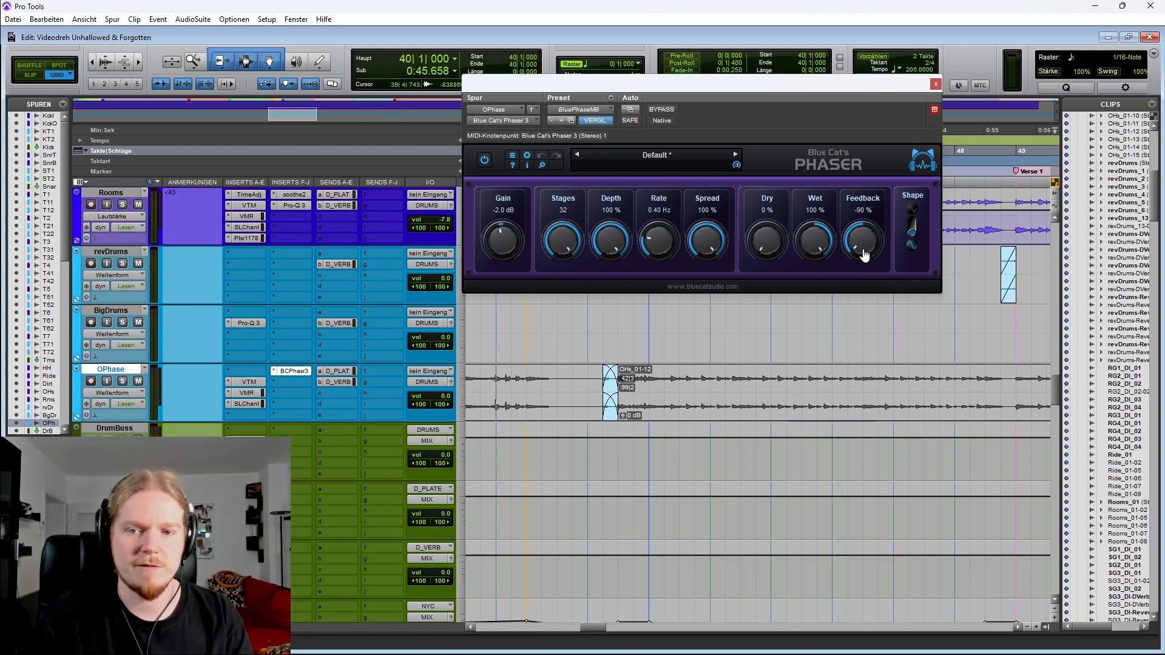
{"action": "left_click", "coordinate": [936, 86]}
Locate the OPhase swoosh just after the Verse 2 marker at bar 98, play from bar 97 and zoom back out
{"action": "key", "text": "r"}
{"action": "key", "text": "r"}
{"action": "key", "text": "r"}
{"action": "scroll", "coordinate": [735, 340], "scroll_direction": "right", "scroll_amount": 3}
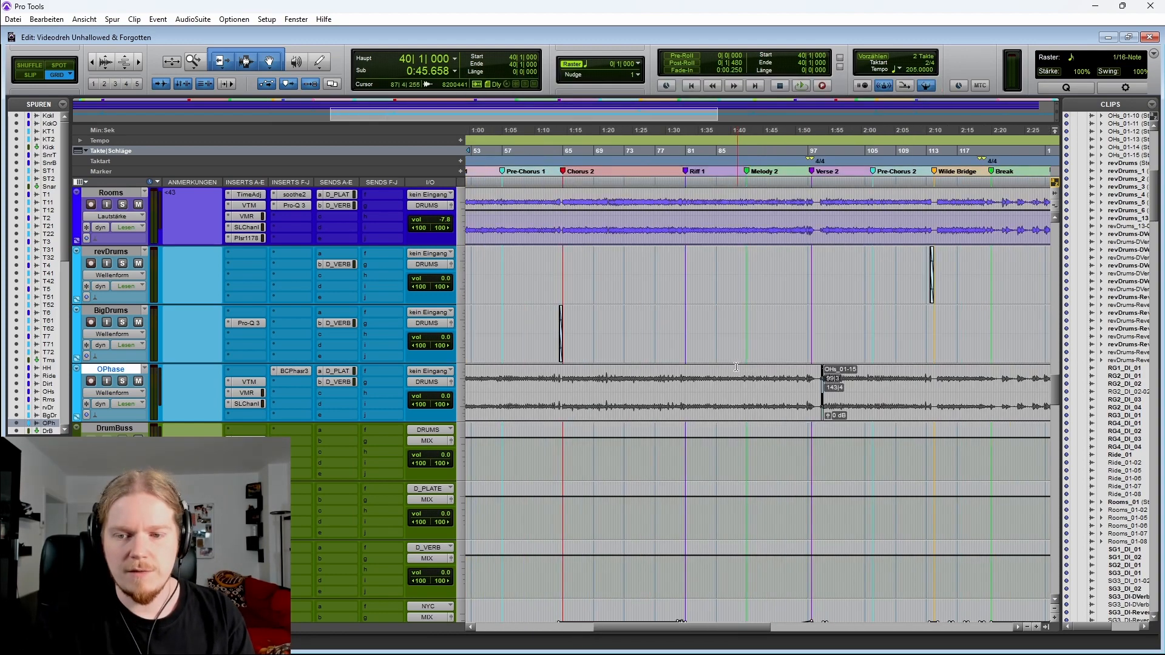
{"action": "left_click", "coordinate": [822, 336]}
{"action": "key", "text": "t"}
{"action": "key", "text": "t"}
{"action": "key", "text": "t"}
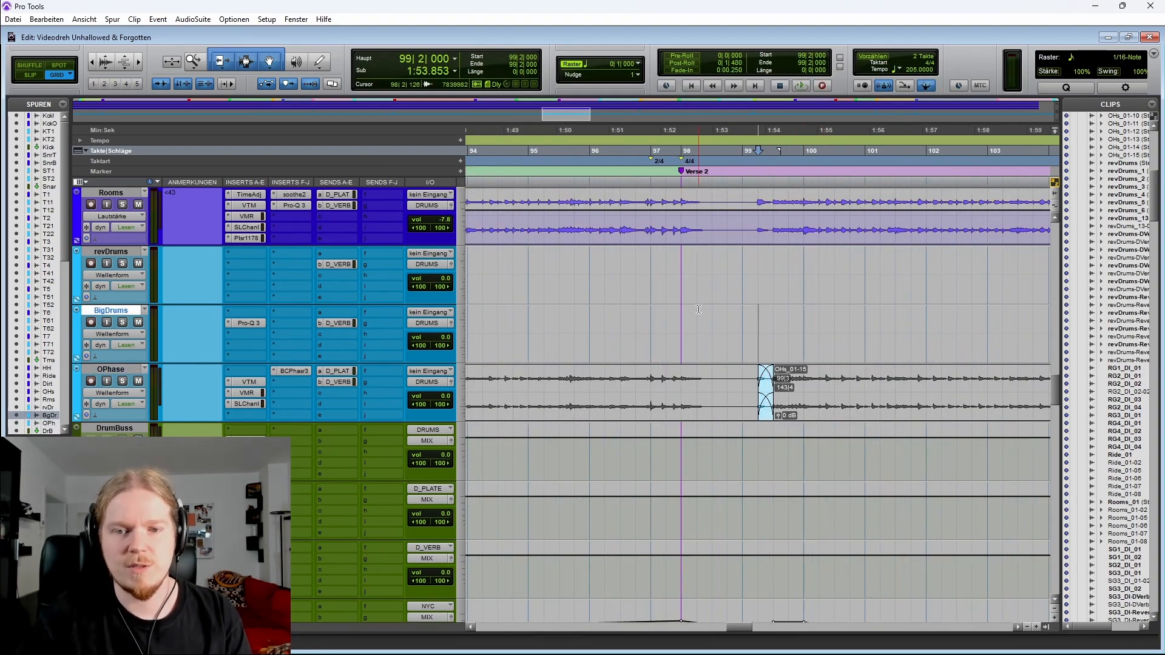
{"action": "scroll", "coordinate": [702, 310], "scroll_direction": "left", "scroll_amount": 2}
{"action": "left_click", "coordinate": [563, 332]}
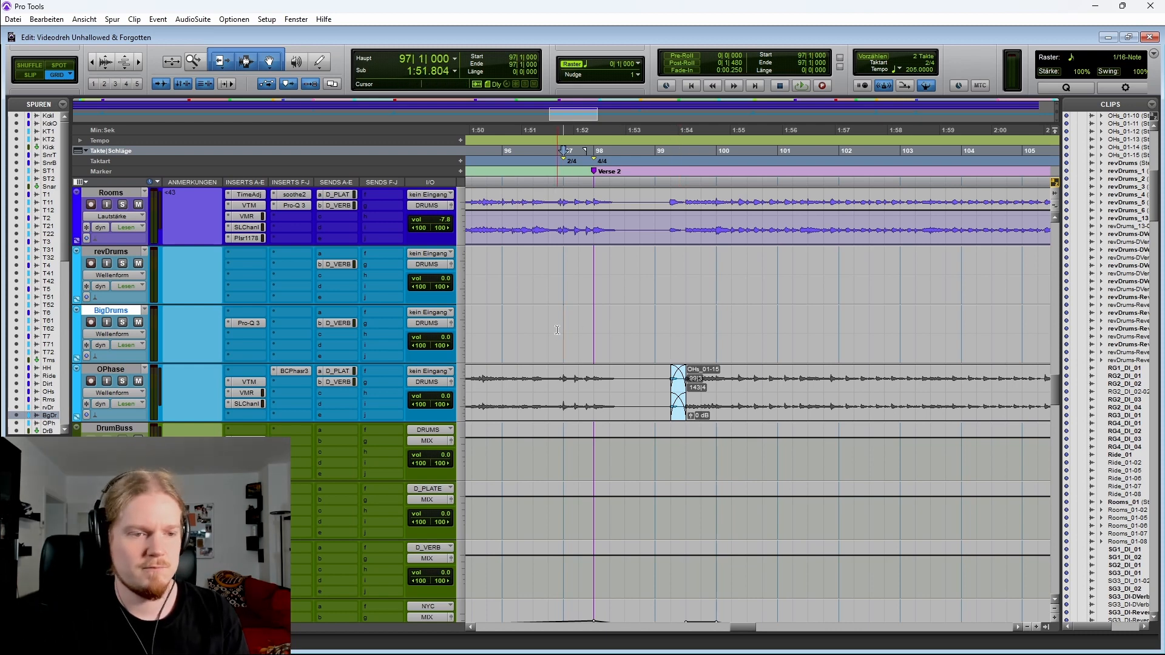
{"action": "key", "text": "space"}
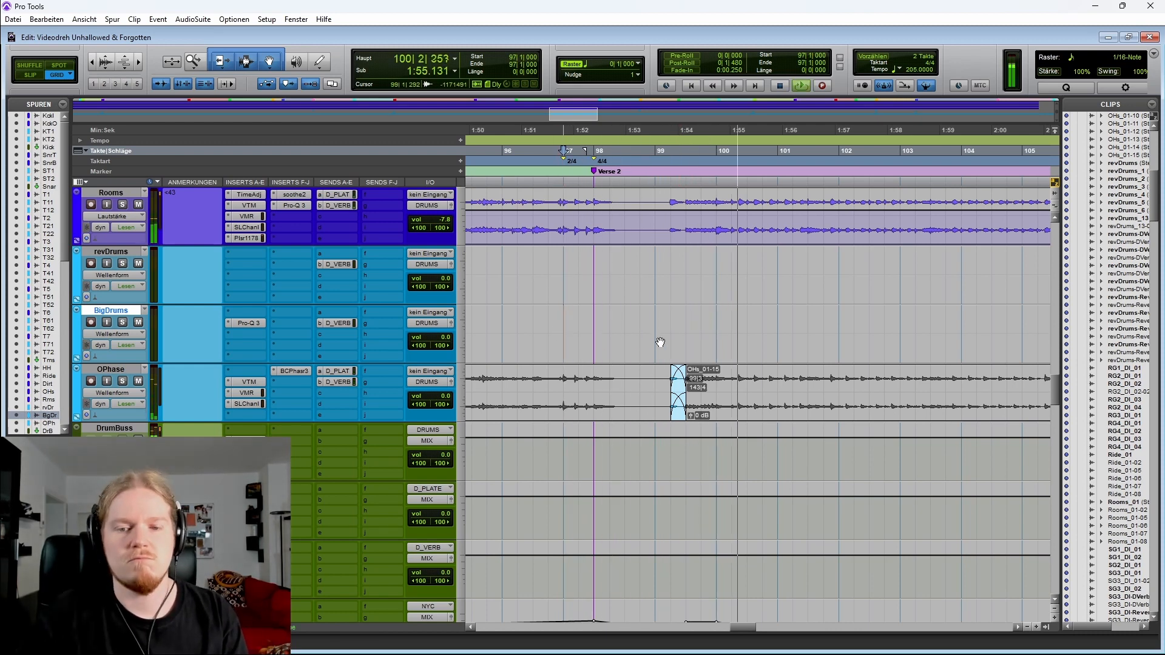
{"action": "key", "text": "space"}
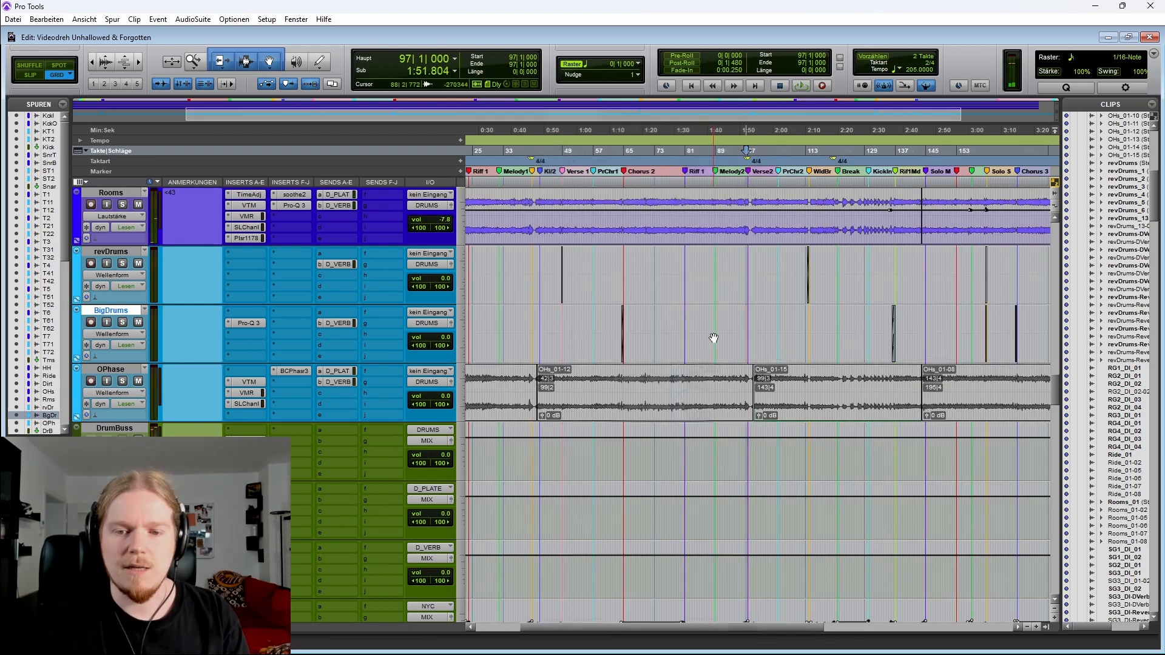
{"action": "key", "text": "ctrl+bracketleft"}
{"action": "key", "text": "ctrl+bracketleft"}
{"action": "key", "text": "ctrl+bracketleft"}
{"action": "key", "text": "ctrl+bracketleft"}
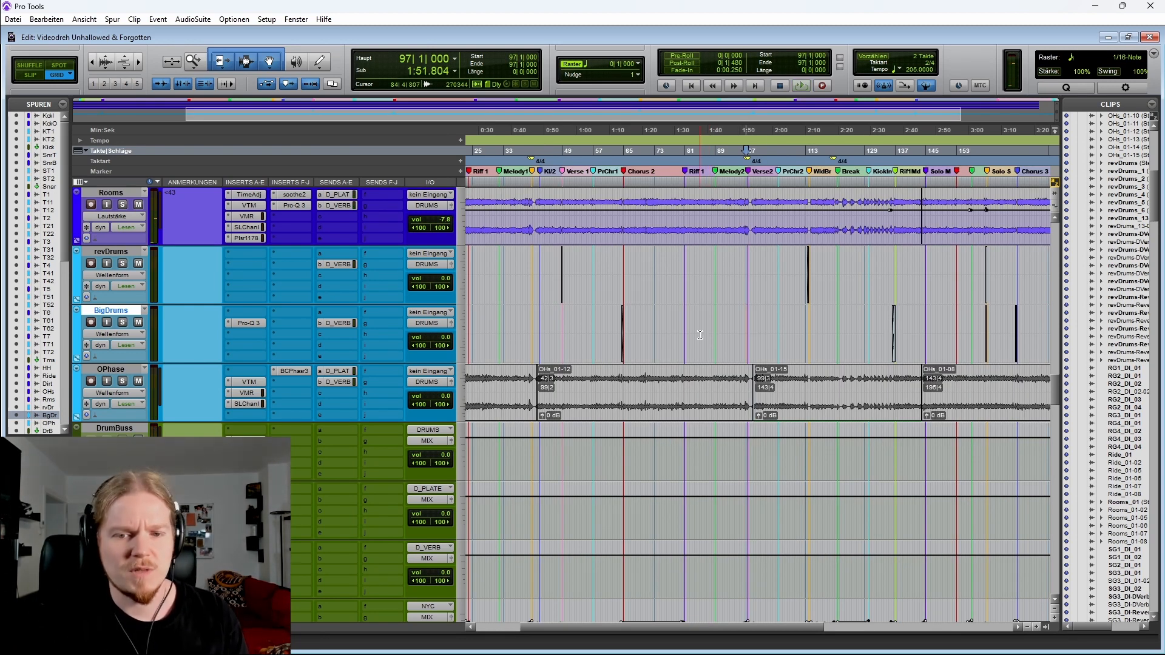
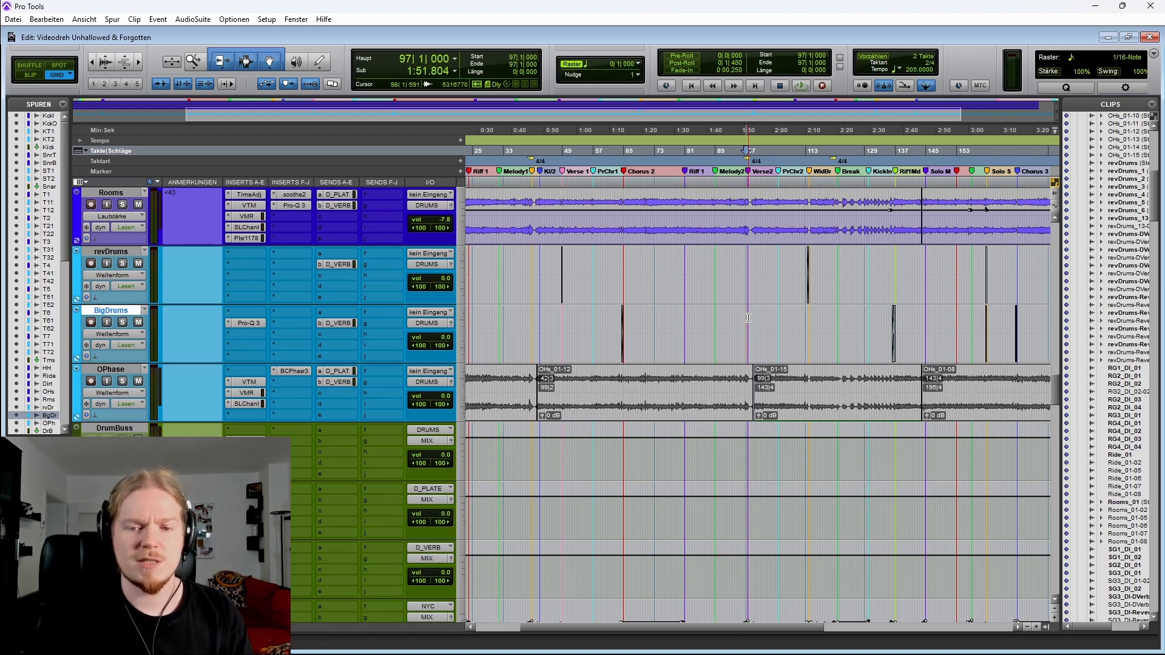
{"action": "key", "text": "t"}
{"action": "key", "text": "t"}
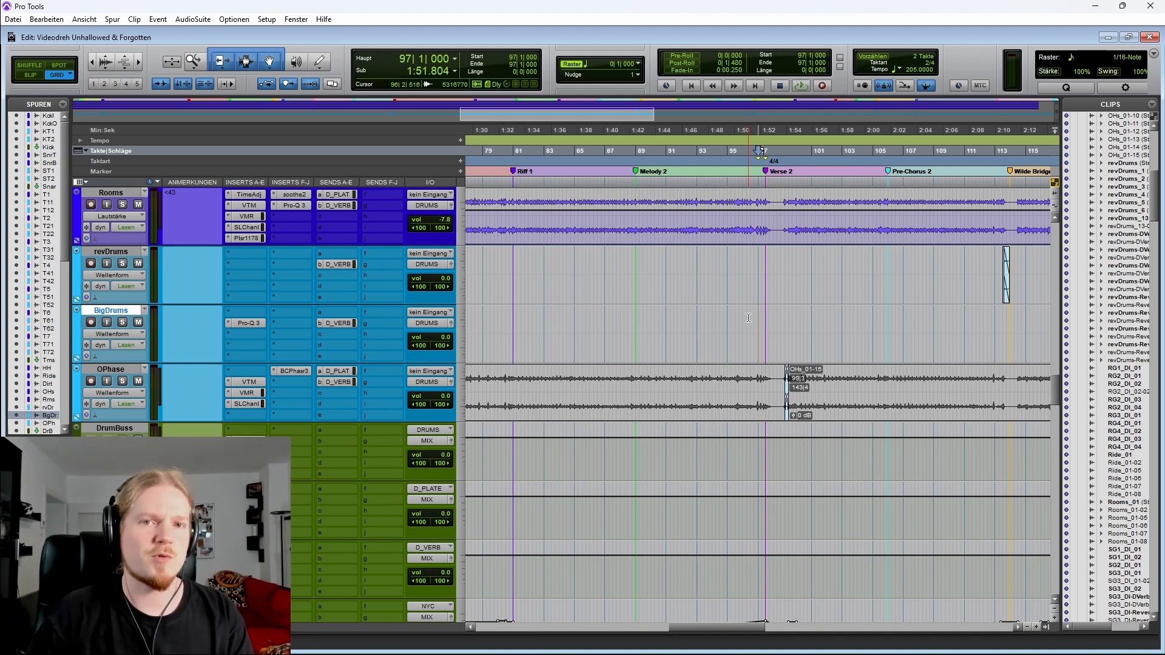
{"action": "key", "text": "r"}
{"action": "key", "text": "r"}
{"action": "key", "text": "r"}
{"action": "key", "text": "r"}
{"action": "key", "text": "t"}
{"action": "scroll", "coordinate": [530, 379], "scroll_direction": "down", "scroll_amount": 3}
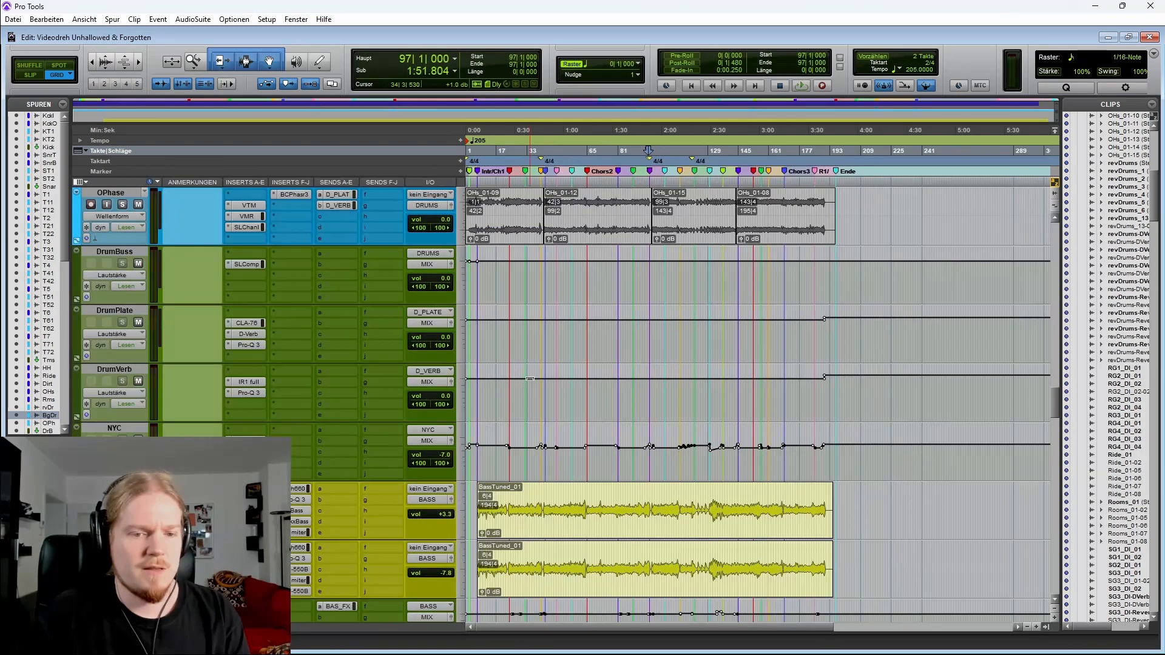
{"action": "scroll", "coordinate": [517, 413], "scroll_direction": "up", "scroll_amount": 1}
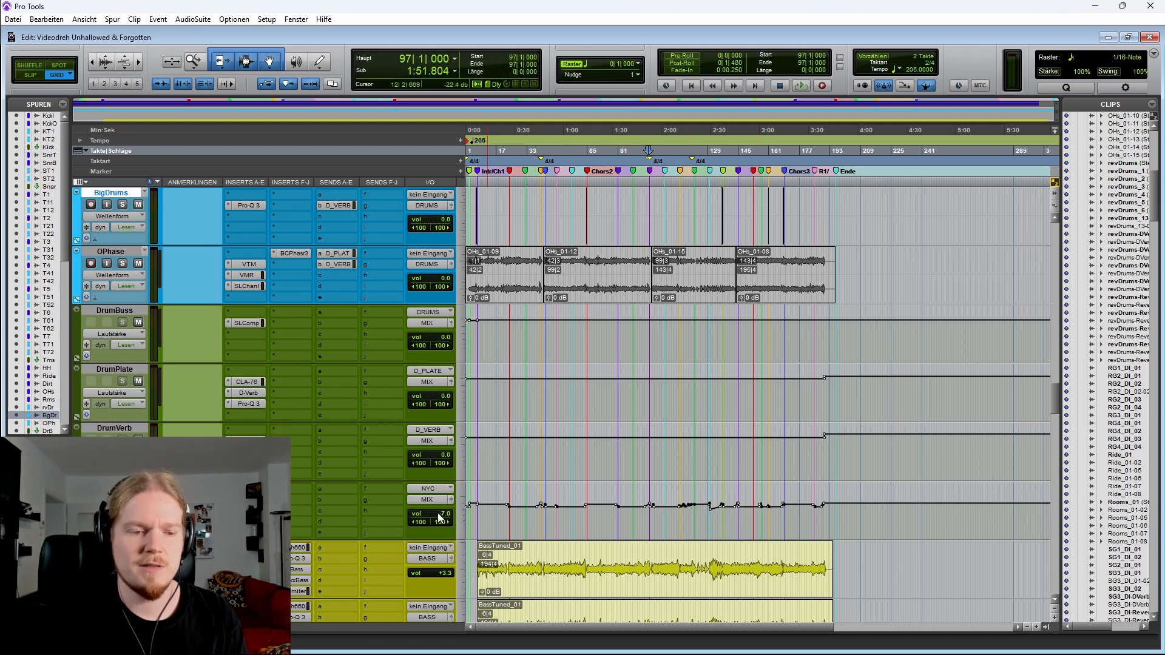
Select a range on the NYC track's volume automation from Pre-Chorus 2 towards the Break and zoom in on it
{"action": "left_click", "coordinate": [114, 487]}
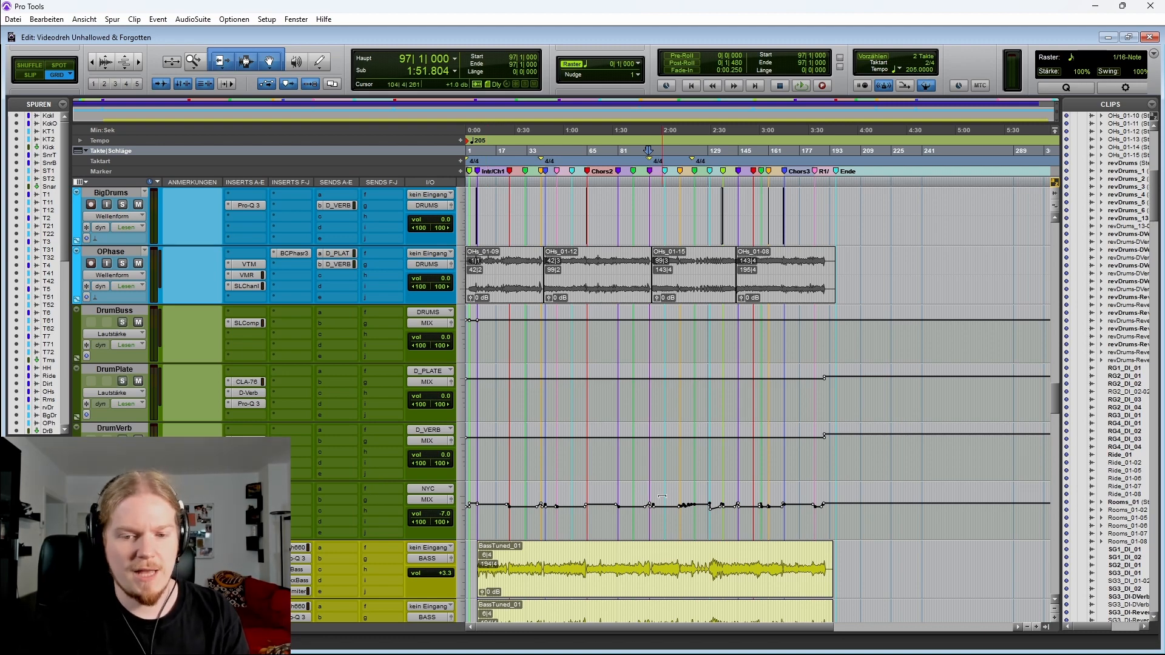
{"action": "left_click", "coordinate": [614, 524]}
{"action": "key", "text": "t"}
{"action": "key", "text": "t"}
{"action": "key", "text": "r"}
{"action": "key", "text": "r"}
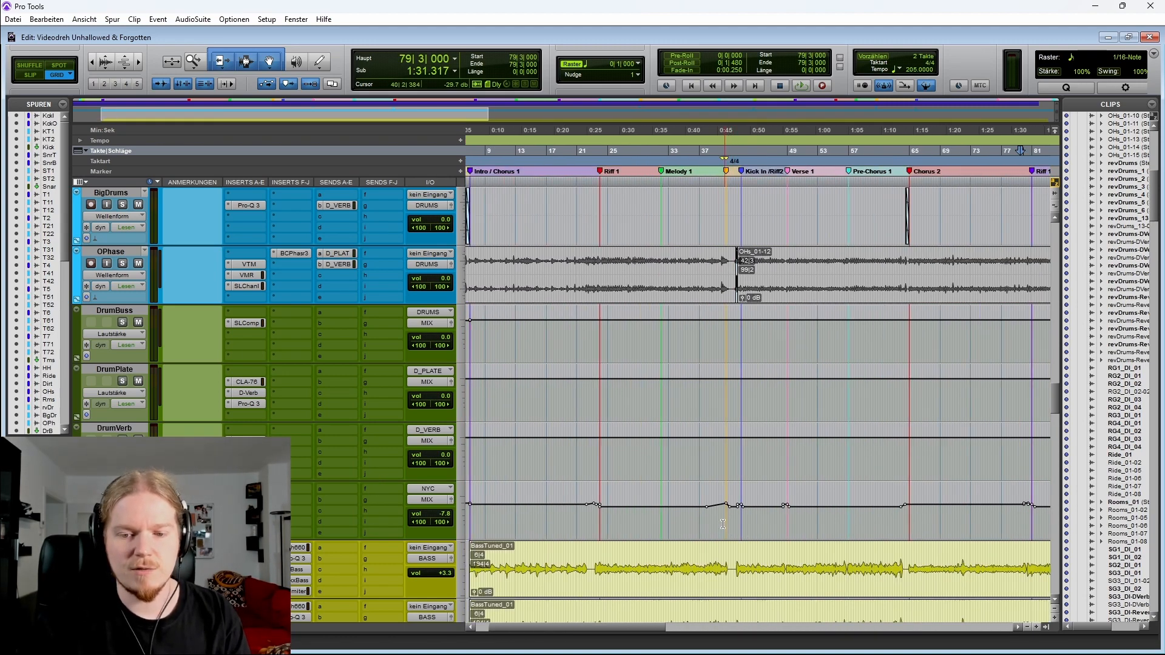
{"action": "left_click_drag", "start_coordinate": [707, 523], "coordinate": [1000, 519]}
{"action": "key", "text": "t"}
{"action": "key", "text": "t"}
{"action": "key", "text": "t"}
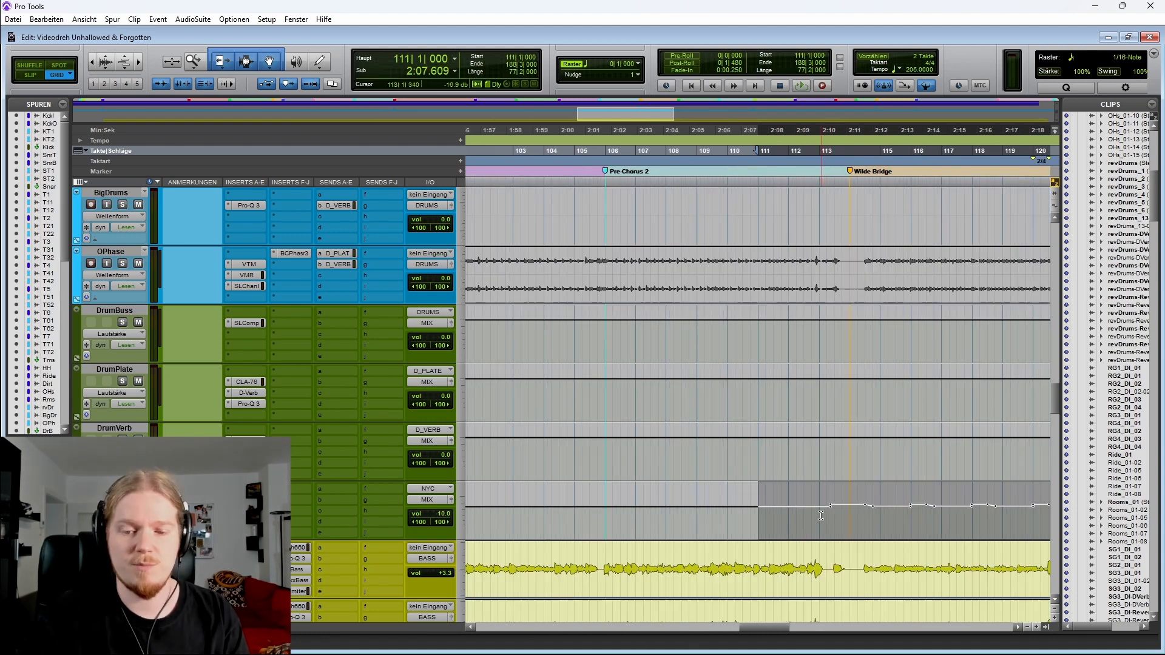
Play from the Pre-Chorus 2 marker at bar 106 while scrolling through the drum tracks, then stop playback
{"action": "left_click", "coordinate": [520, 515]}
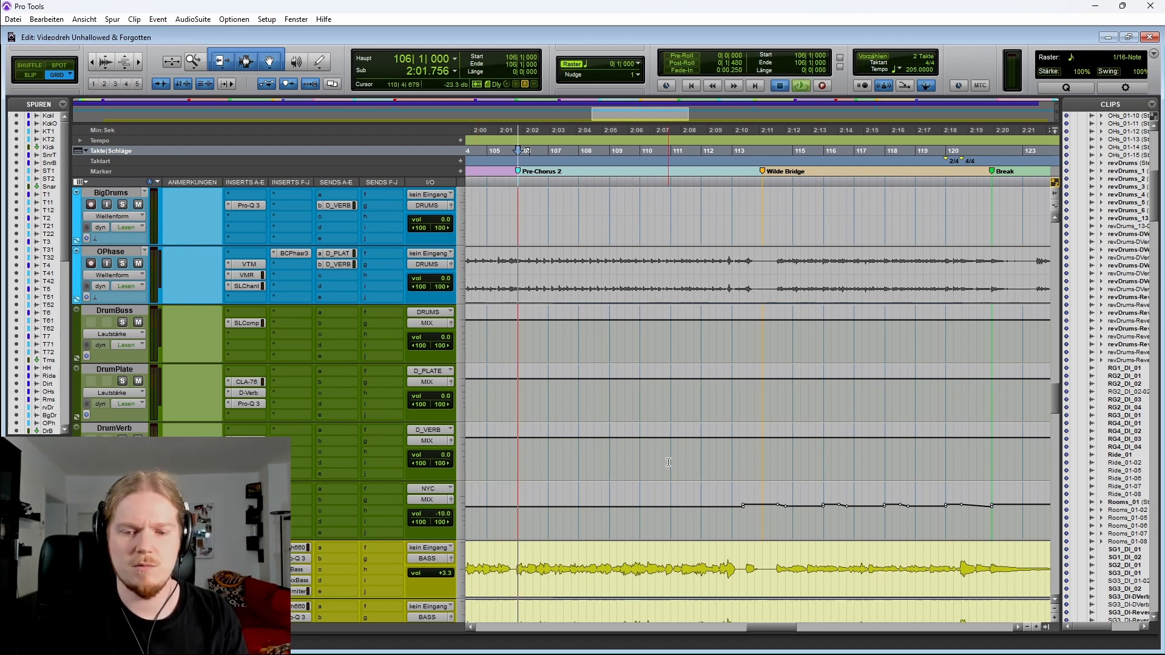
{"action": "key", "text": "space"}
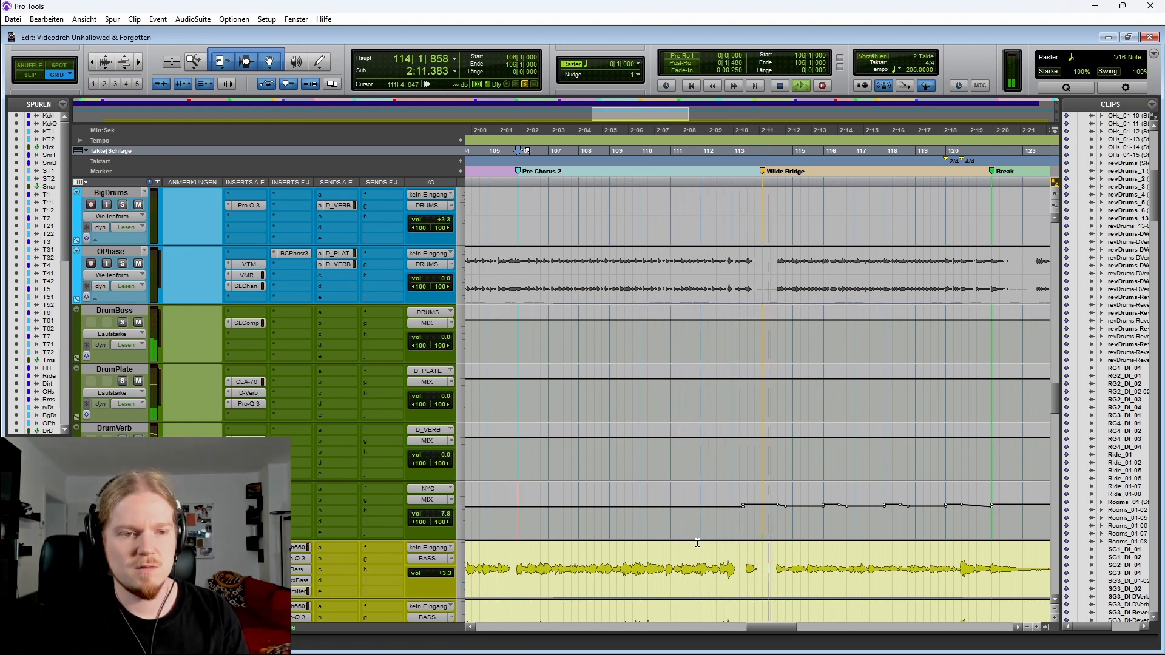
{"action": "scroll", "coordinate": [702, 541], "scroll_direction": "up", "scroll_amount": 5}
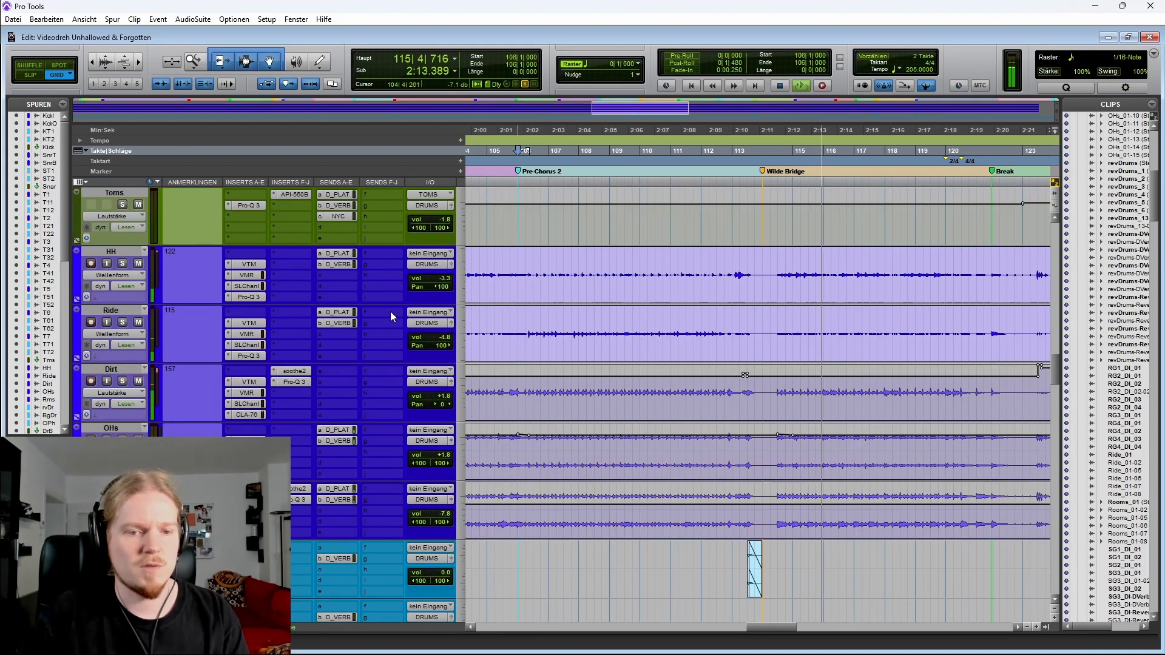
{"action": "scroll", "coordinate": [385, 361], "scroll_direction": "up", "scroll_amount": 4}
{"action": "scroll", "coordinate": [338, 460], "scroll_direction": "up", "scroll_amount": 5}
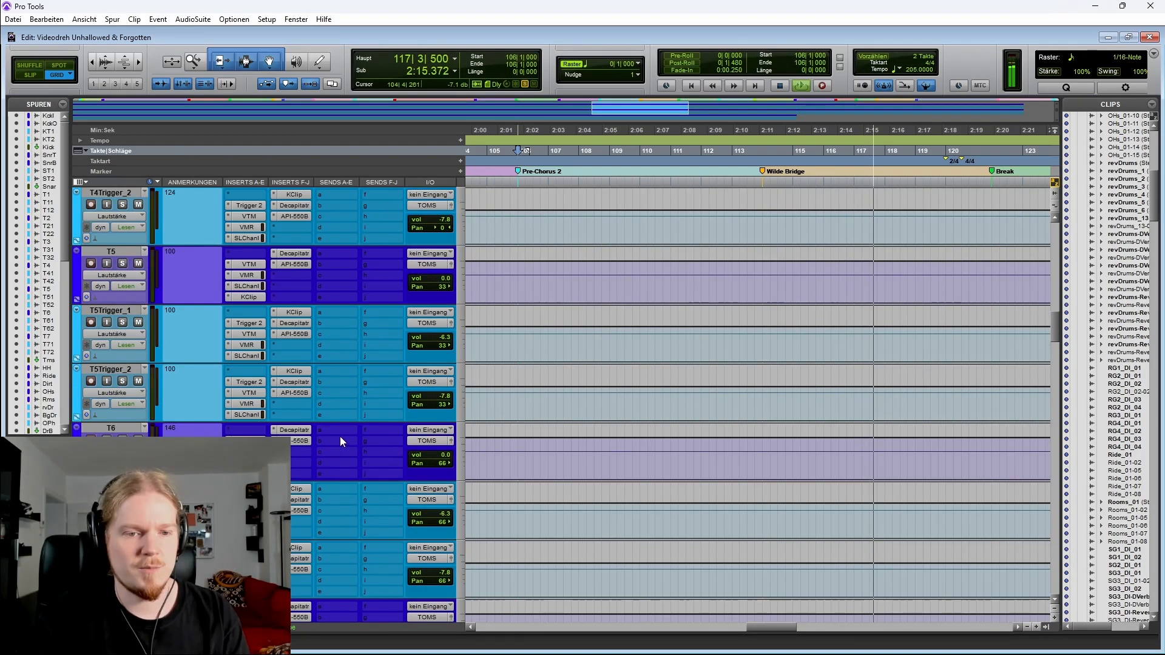
{"action": "scroll", "coordinate": [339, 453], "scroll_direction": "down", "scroll_amount": 3}
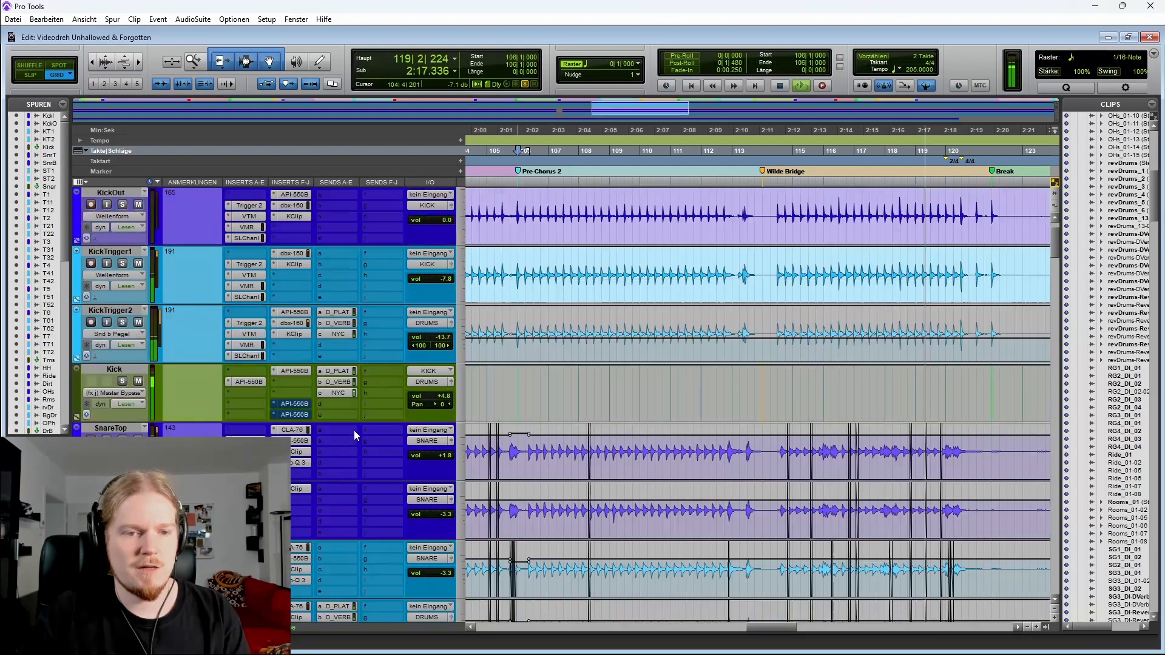
{"action": "scroll", "coordinate": [577, 478], "scroll_direction": "down", "scroll_amount": 15}
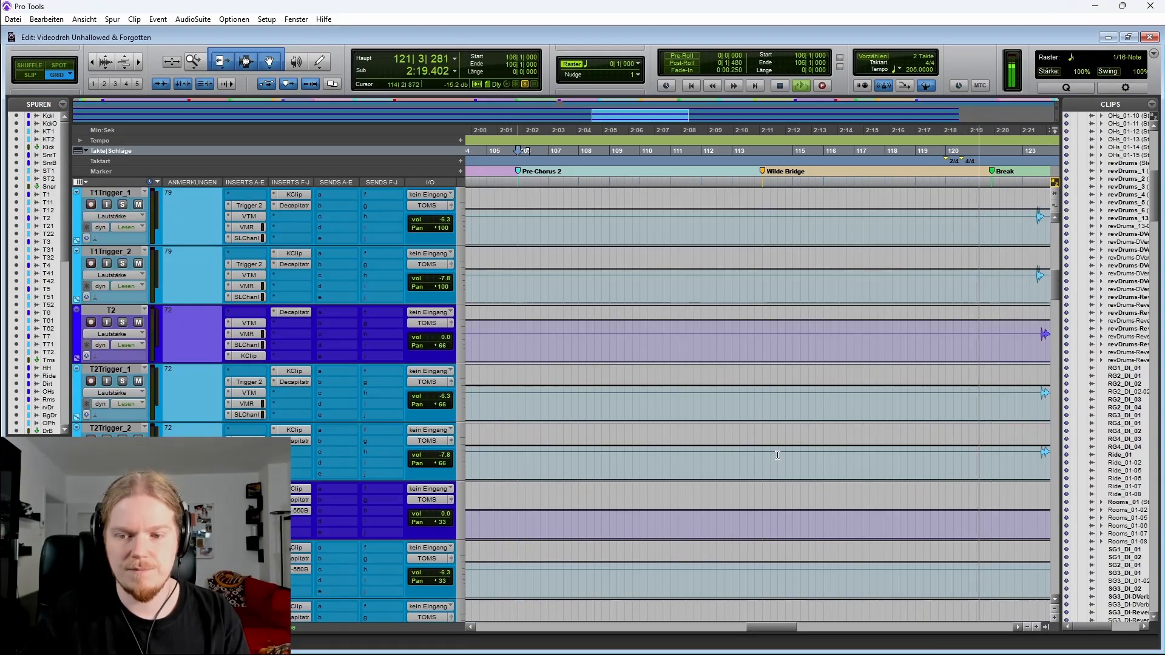
{"action": "scroll", "coordinate": [792, 450], "scroll_direction": "down", "scroll_amount": 6}
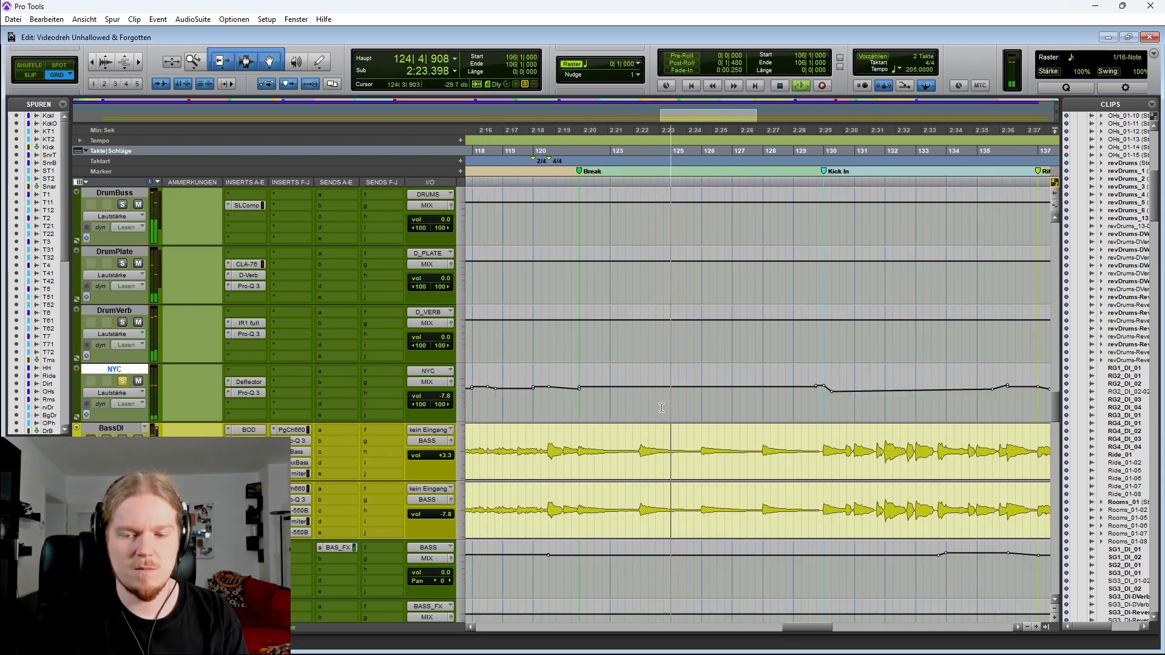
{"action": "scroll", "coordinate": [673, 412], "scroll_direction": "up", "scroll_amount": 10}
{"action": "scroll", "coordinate": [712, 454], "scroll_direction": "down", "scroll_amount": 4}
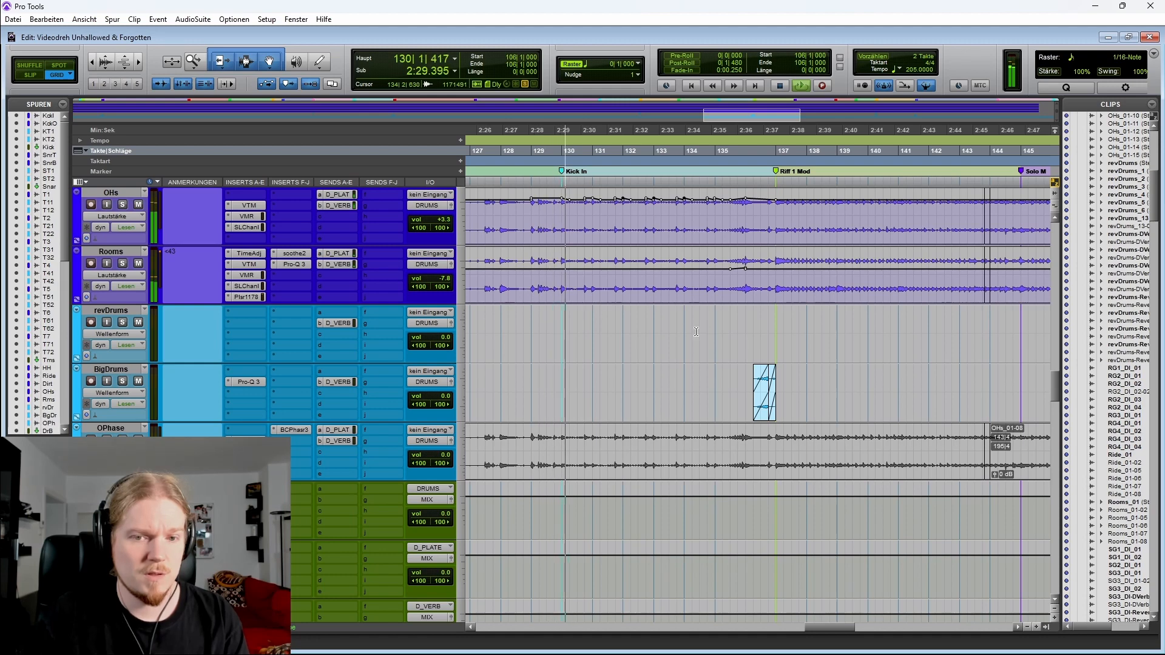
{"action": "scroll", "coordinate": [680, 329], "scroll_direction": "down", "scroll_amount": 1}
{"action": "key", "text": "space"}
Open the Deflector compressor plugin on the NYC track and move its window aside
{"action": "scroll", "coordinate": [653, 340], "scroll_direction": "left", "scroll_amount": 3}
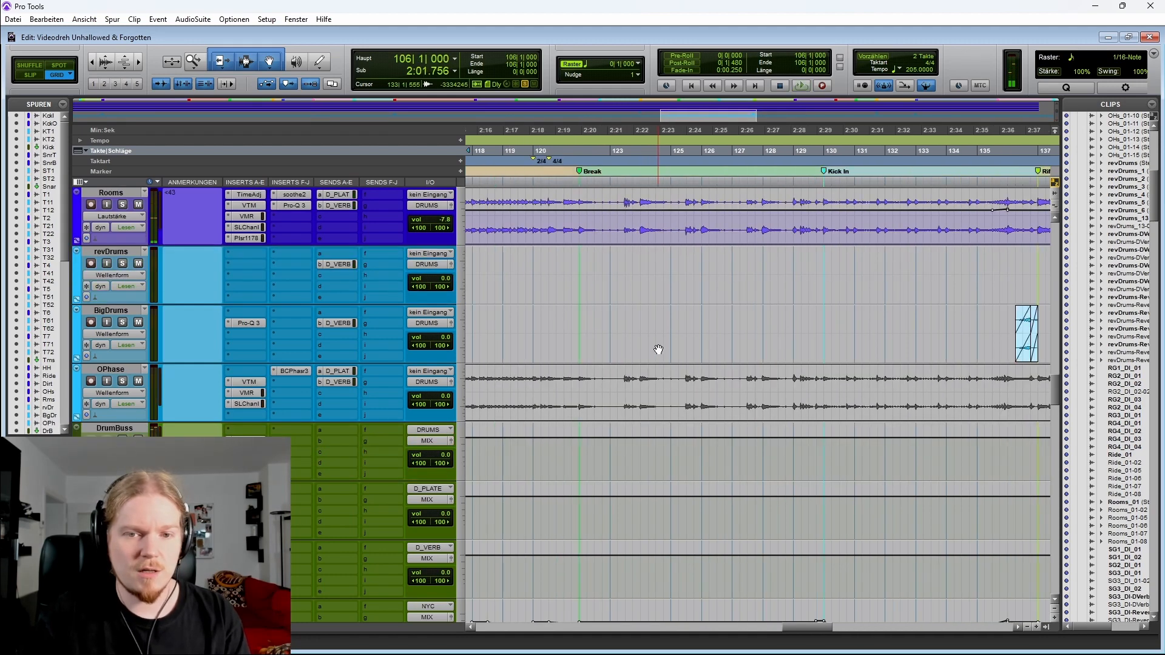
{"action": "scroll", "coordinate": [631, 346], "scroll_direction": "down", "scroll_amount": 3}
{"action": "left_click", "coordinate": [577, 457]}
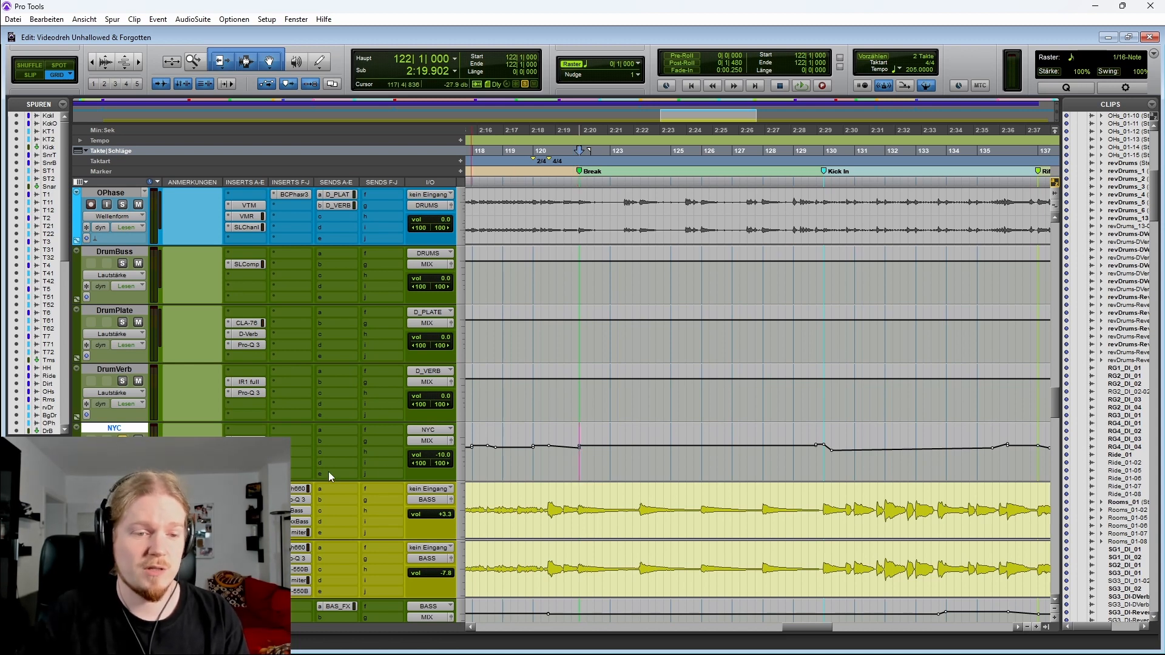
{"action": "left_click", "coordinate": [246, 441]}
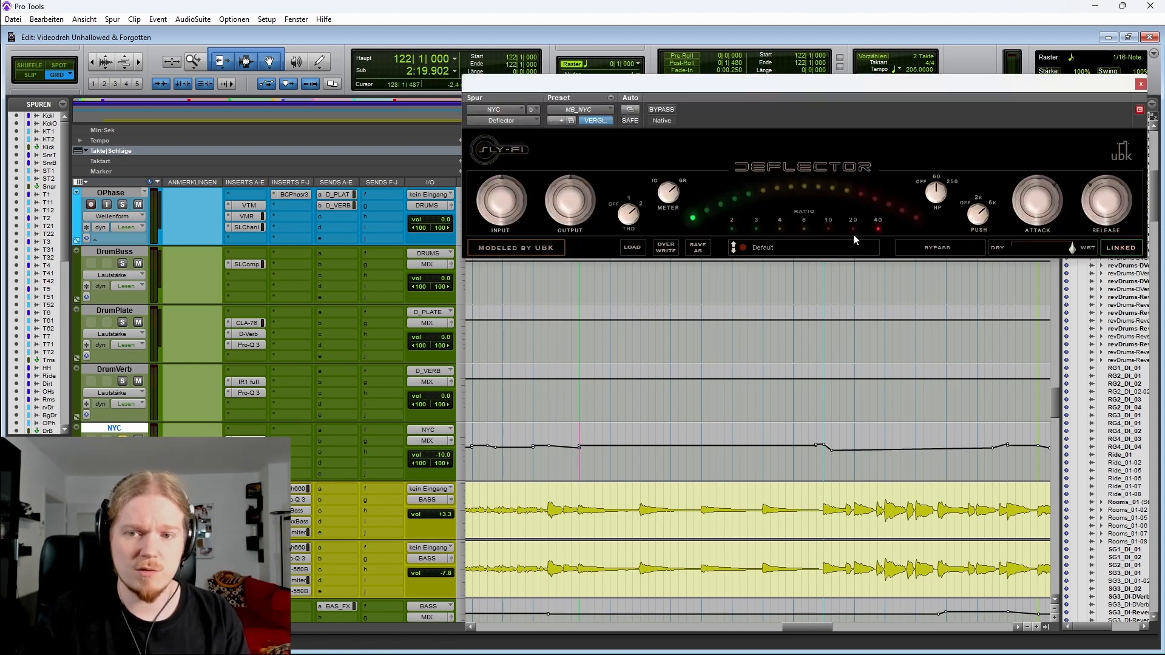
{"action": "left_click_drag", "start_coordinate": [787, 89], "coordinate": [466, 127]}
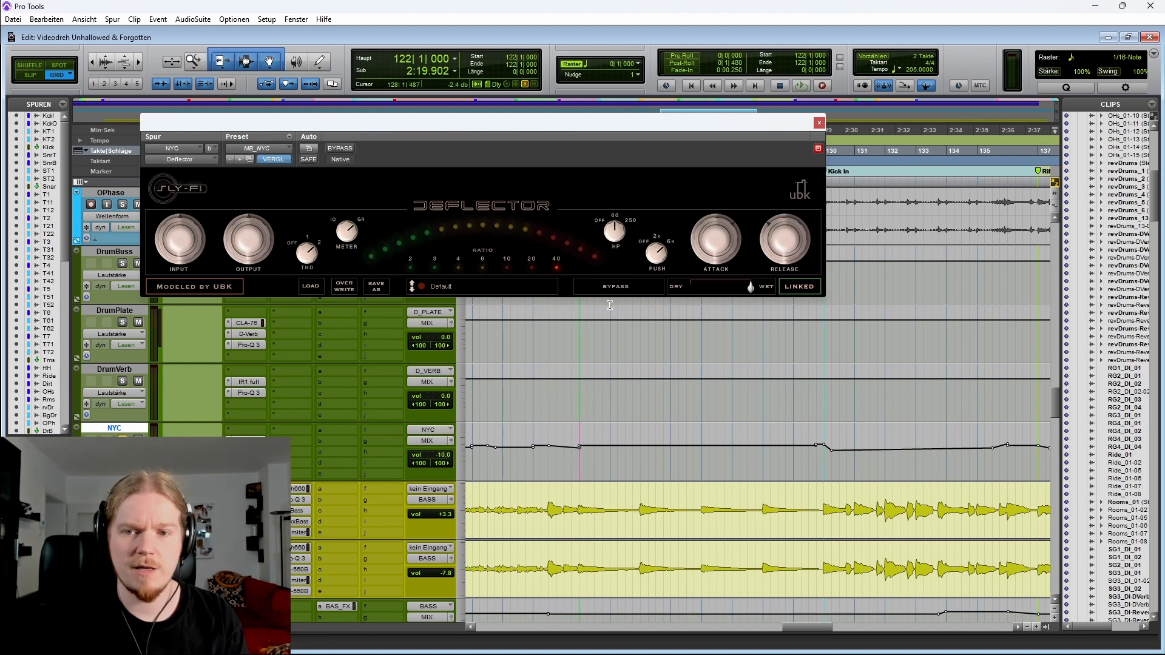
Play from bar 113 with the Deflector plugin open to hear the NYC parallel compression
{"action": "scroll", "coordinate": [607, 364], "scroll_direction": "up", "scroll_amount": 3}
{"action": "scroll", "coordinate": [588, 526], "scroll_direction": "left", "scroll_amount": 5}
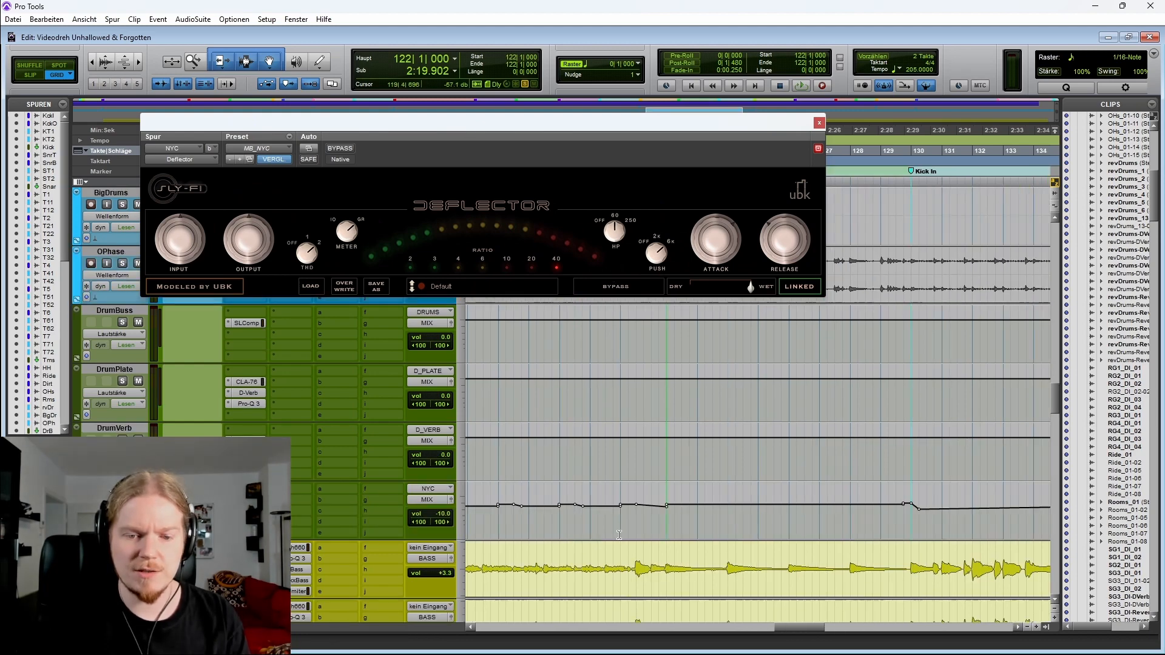
{"action": "left_click", "coordinate": [579, 516]}
{"action": "scroll", "coordinate": [579, 515], "scroll_direction": "right", "scroll_amount": 2}
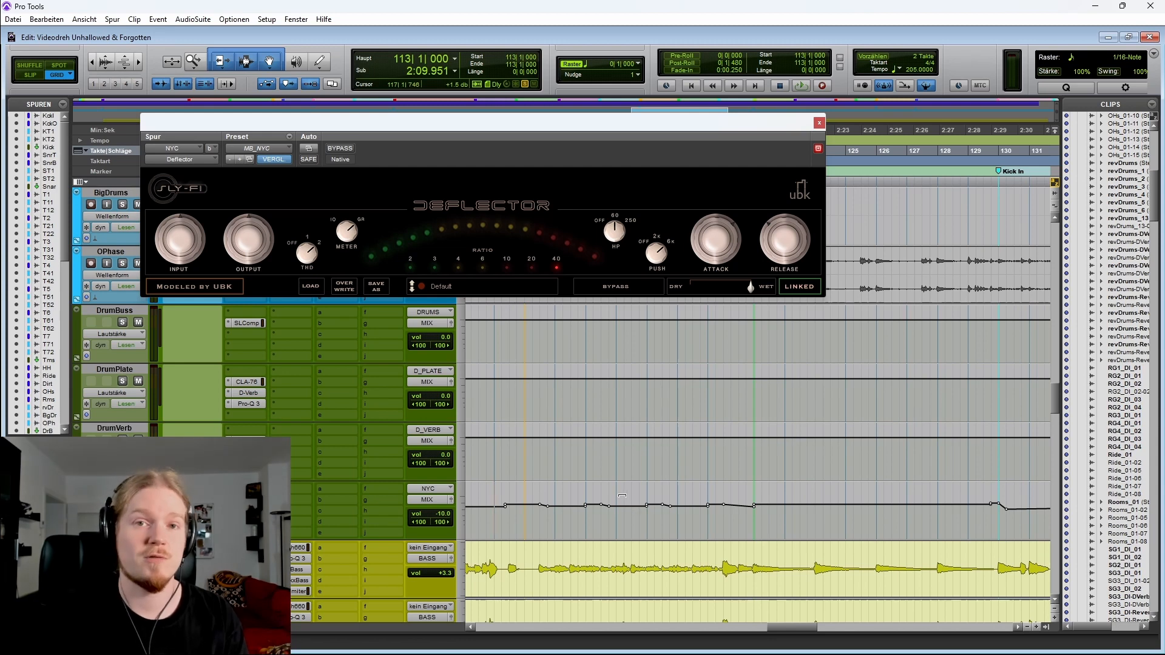
{"action": "key", "text": "space"}
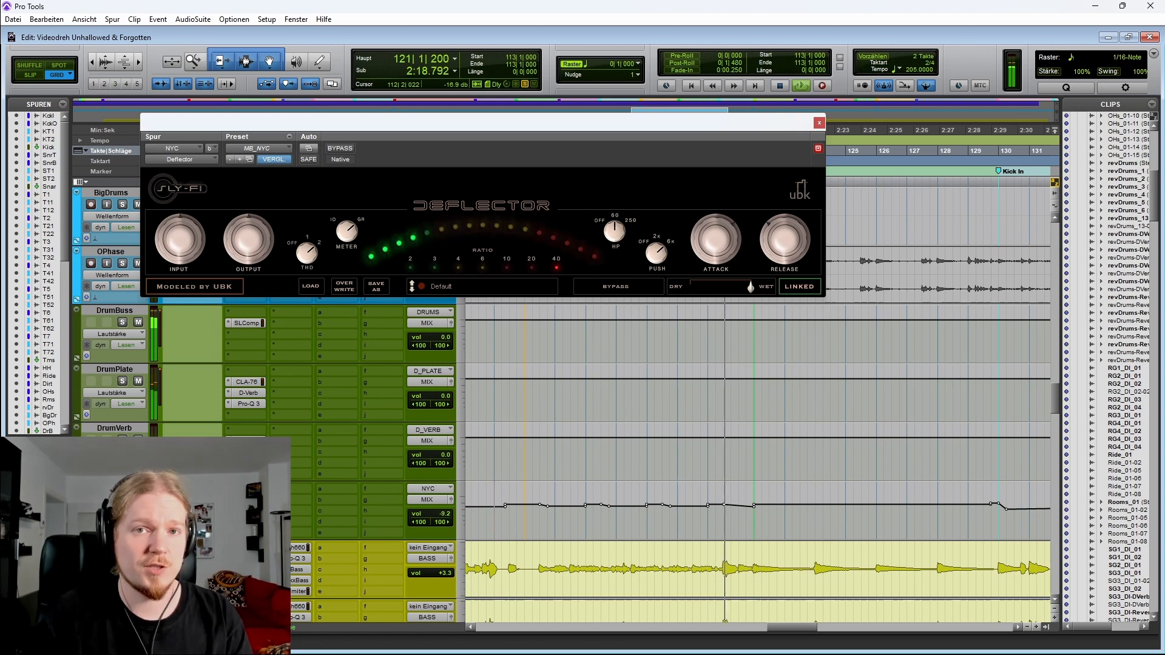
Open the NYC track's Pro-Q 3 EQ during playback, then close it and stop playback
{"action": "left_click", "coordinate": [247, 511]}
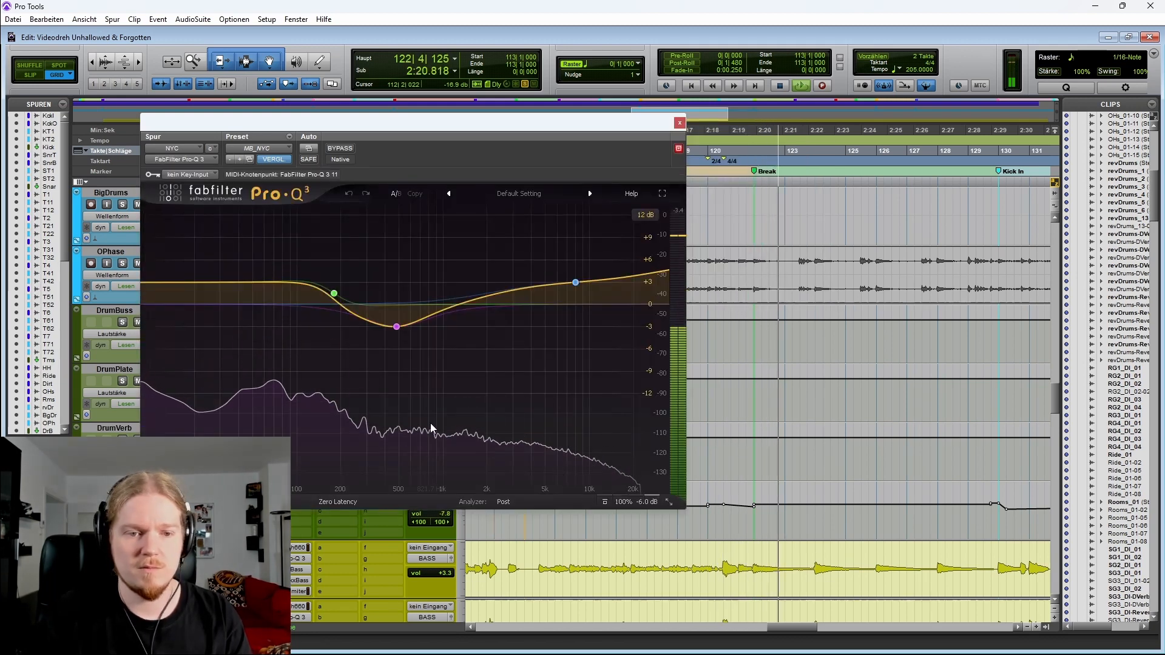
{"action": "mouse_move", "coordinate": [431, 423]}
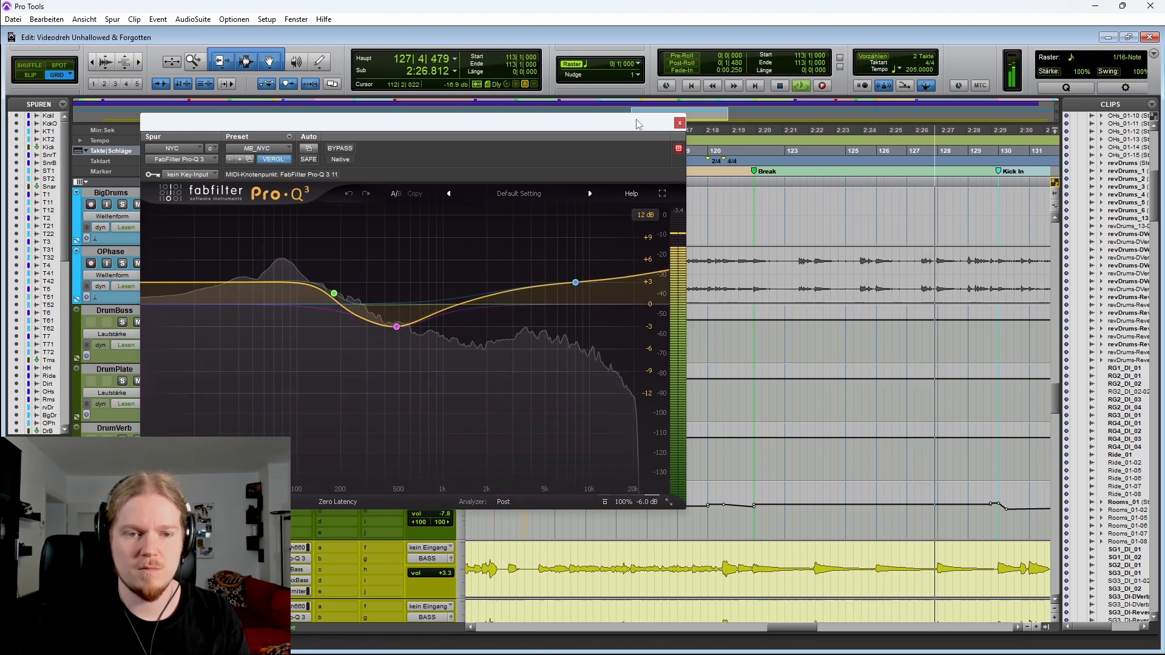
{"action": "left_click", "coordinate": [677, 124]}
{"action": "key", "text": "space"}
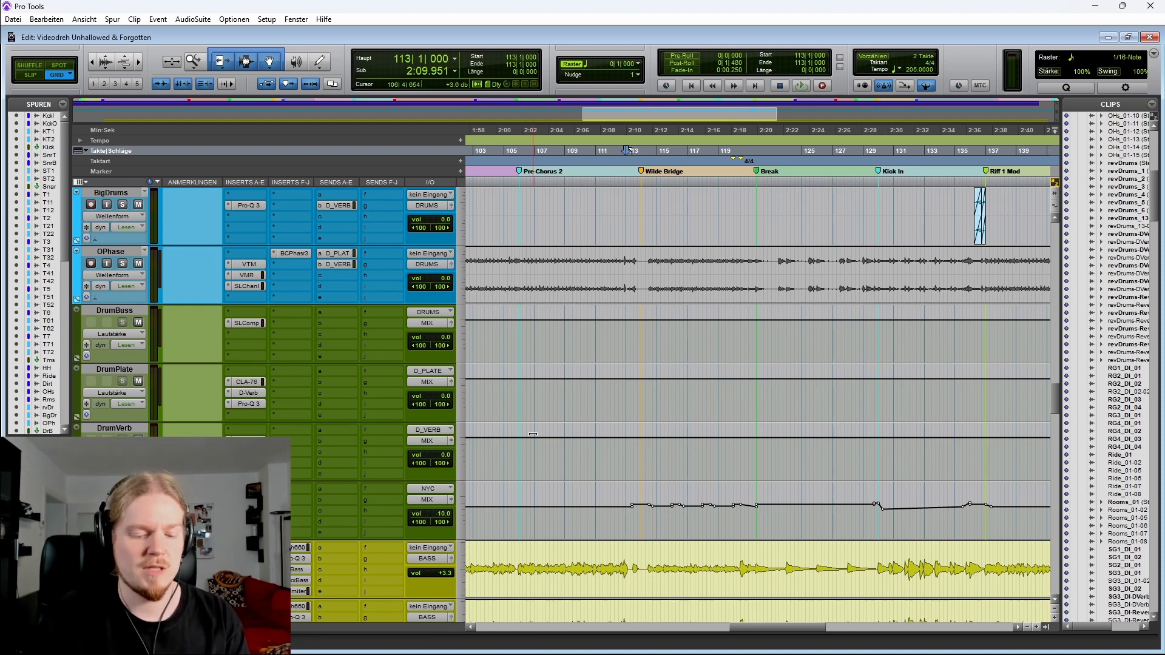
Zoom out and scroll through the session to the kick and snare tracks
{"action": "key", "text": "r"}
{"action": "key", "text": "r"}
{"action": "scroll", "coordinate": [571, 339], "scroll_direction": "left", "scroll_amount": 3}
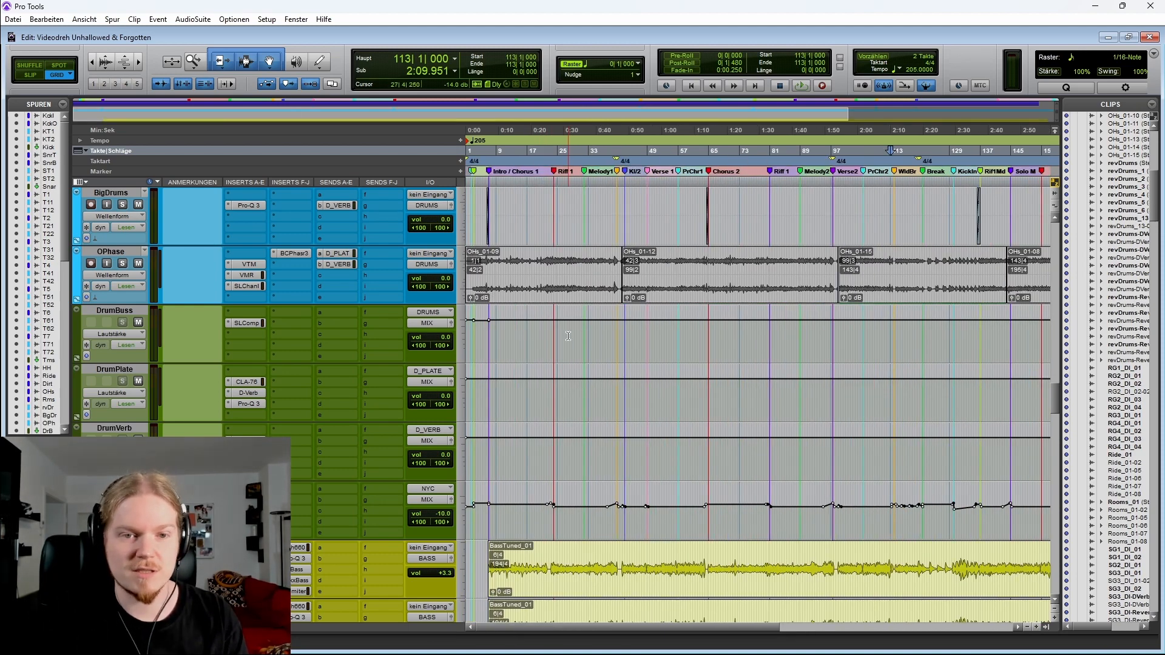
{"action": "key", "text": "r"}
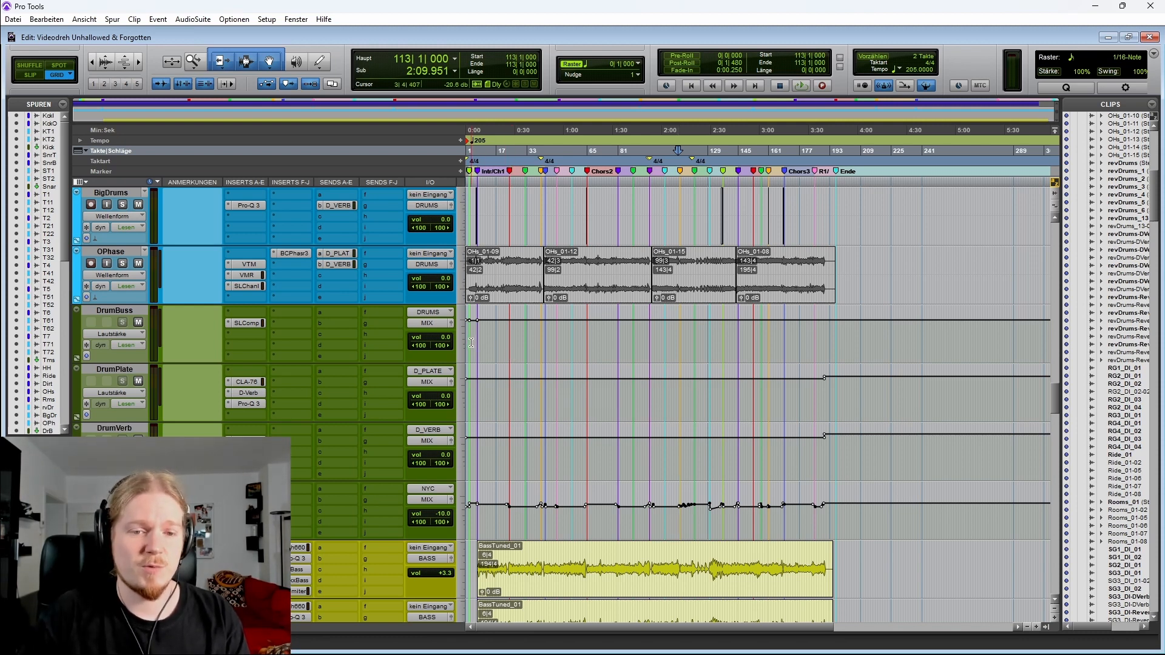
{"action": "scroll", "coordinate": [471, 342], "scroll_direction": "up", "scroll_amount": 20}
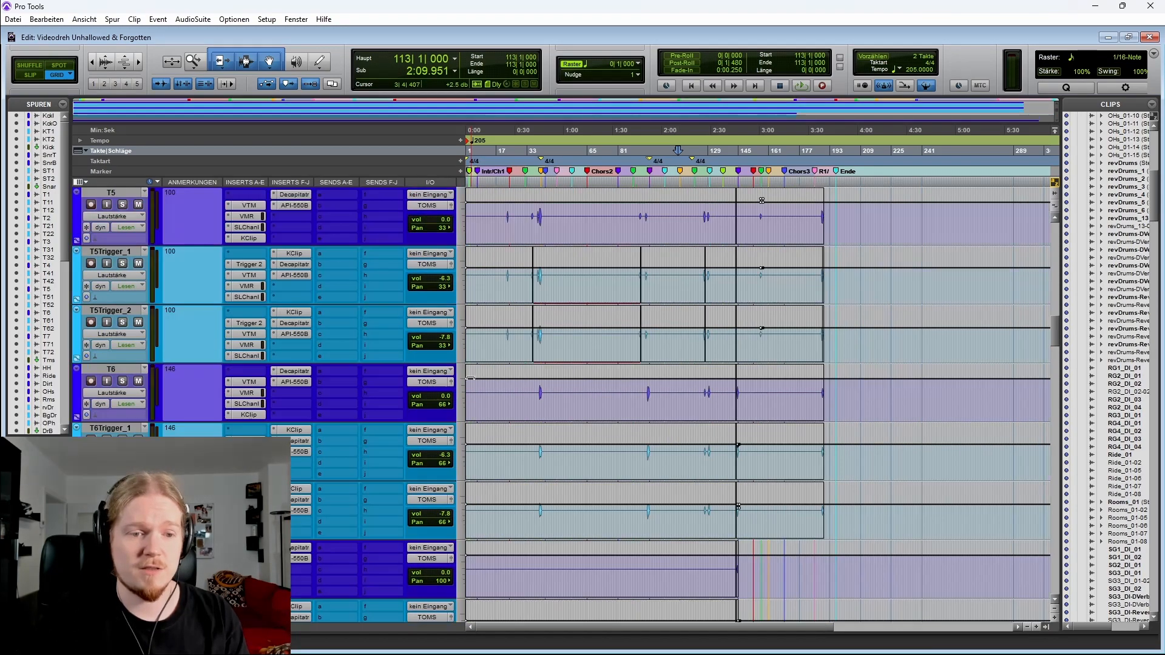
{"action": "scroll", "coordinate": [607, 364], "scroll_direction": "up", "scroll_amount": 7}
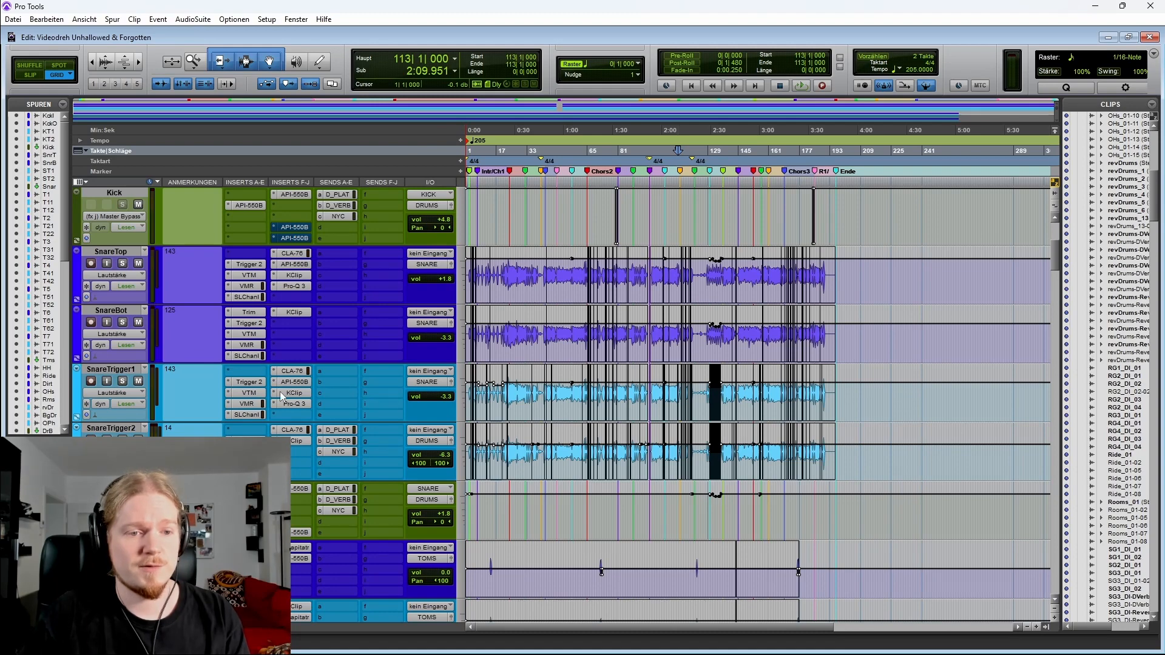
{"action": "scroll", "coordinate": [283, 395], "scroll_direction": "up", "scroll_amount": 2}
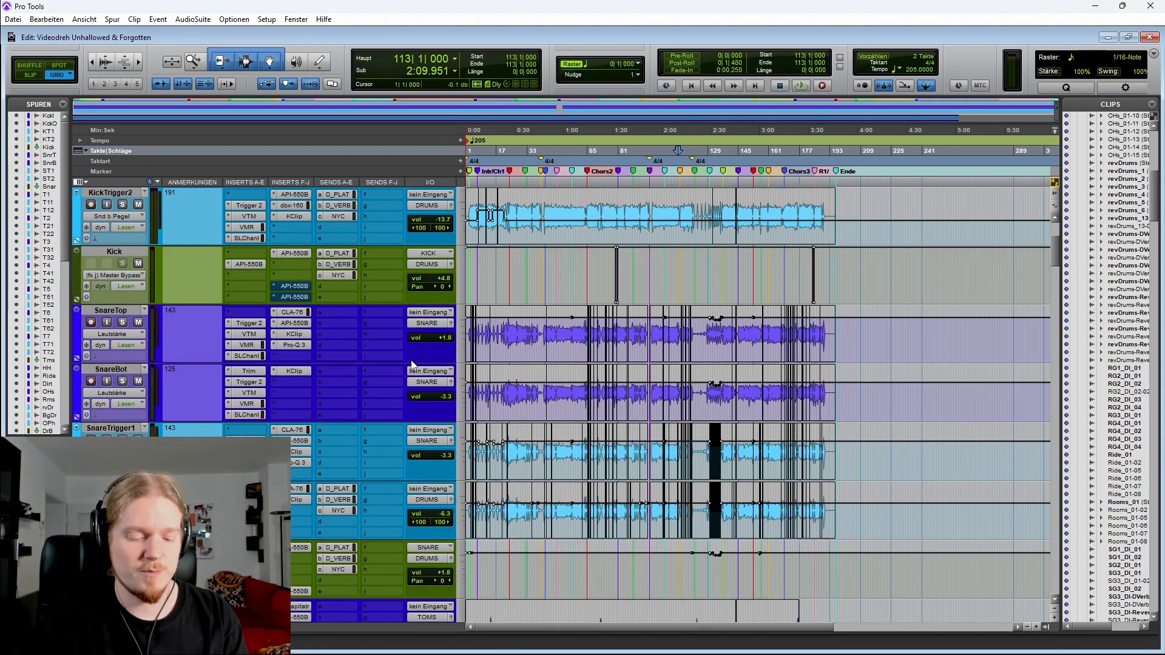
{"action": "key", "text": "t"}
{"action": "key", "text": "t"}
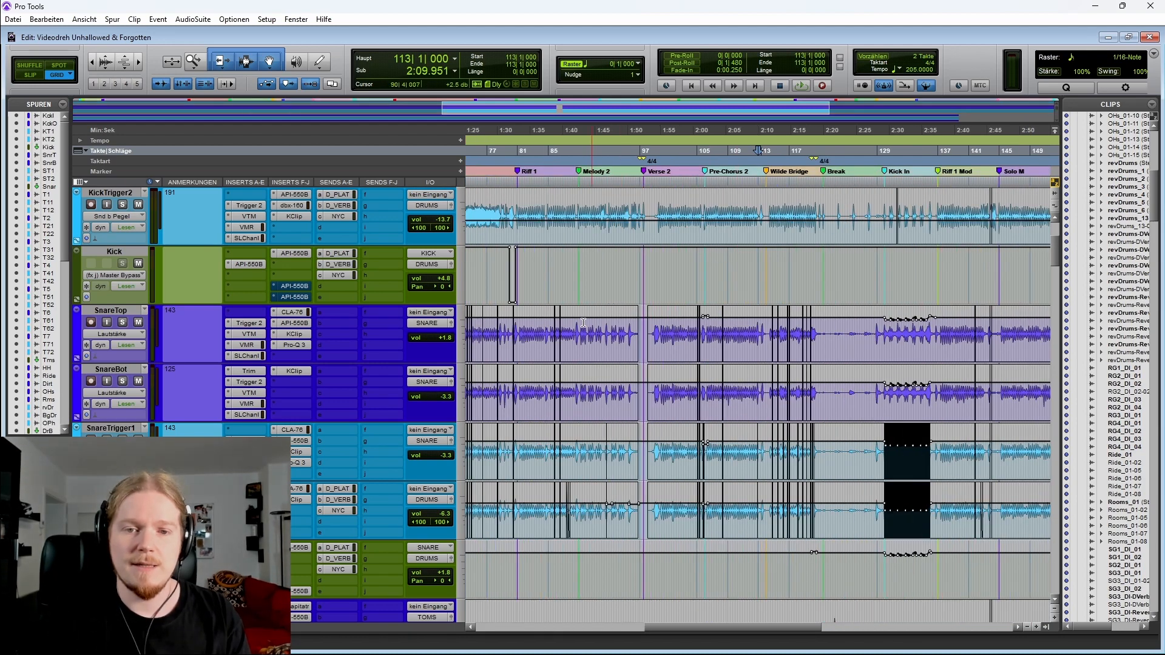
{"action": "scroll", "coordinate": [607, 358], "scroll_direction": "left", "scroll_amount": 3}
{"action": "key", "text": "r"}
{"action": "key", "text": "r"}
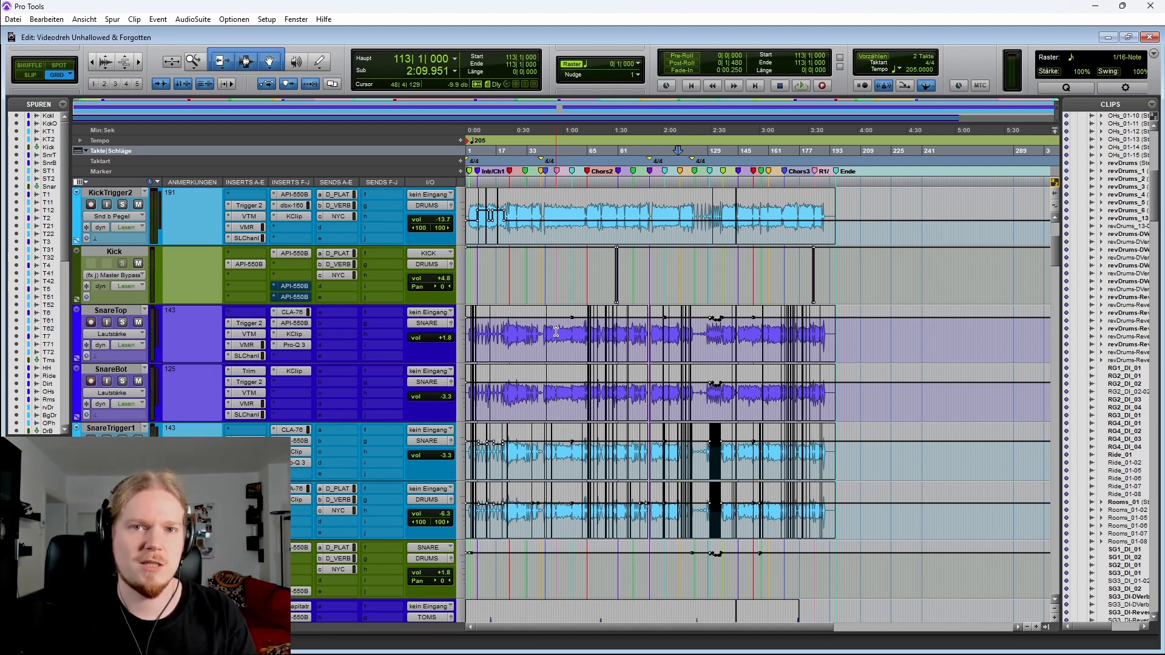
{"action": "key", "text": "t"}
{"action": "key", "text": "t"}
{"action": "scroll", "coordinate": [608, 332], "scroll_direction": "left", "scroll_amount": 10}
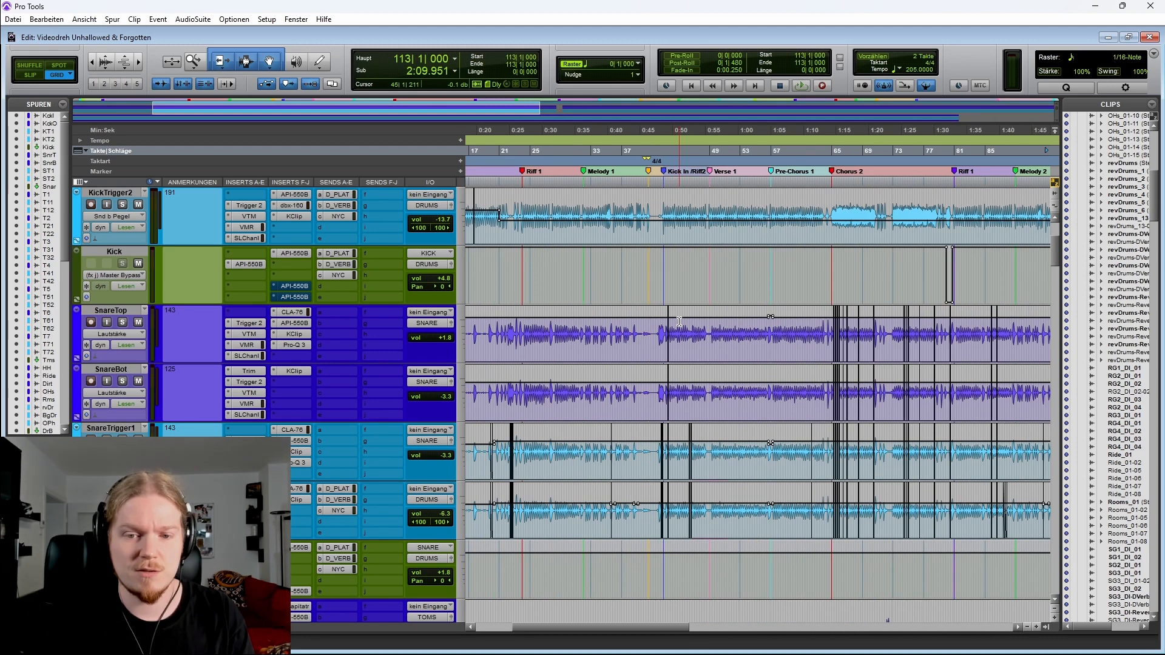
Solo the SnareTop track and play from bar 19 before the Riff 1 marker
{"action": "left_click", "coordinate": [497, 333]}
{"action": "scroll", "coordinate": [699, 332], "scroll_direction": "left", "scroll_amount": 3}
{"action": "key", "text": "t"}
{"action": "key", "text": "t"}
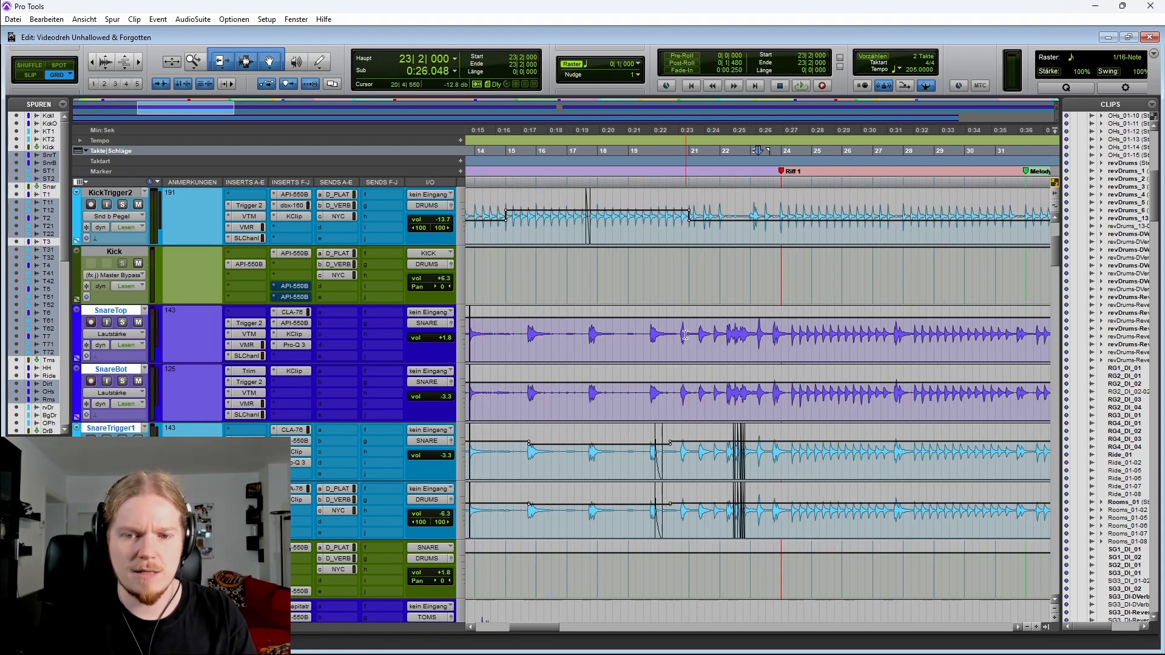
{"action": "left_click", "coordinate": [637, 334]}
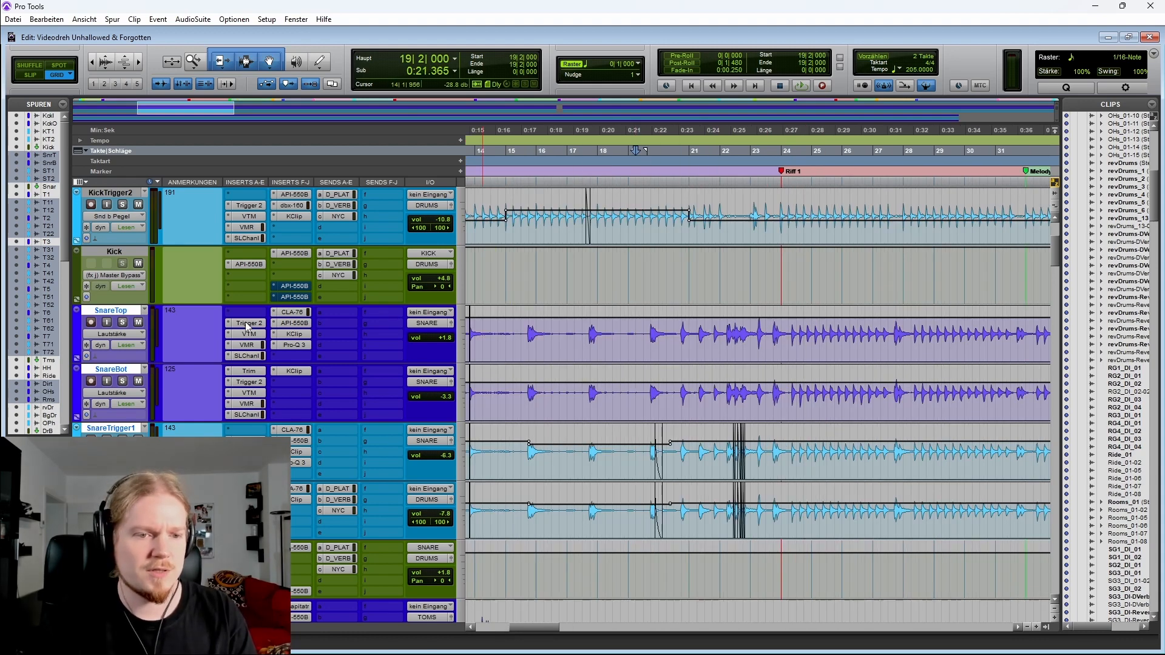
{"action": "left_click", "coordinate": [122, 323]}
{"action": "key", "text": "space"}
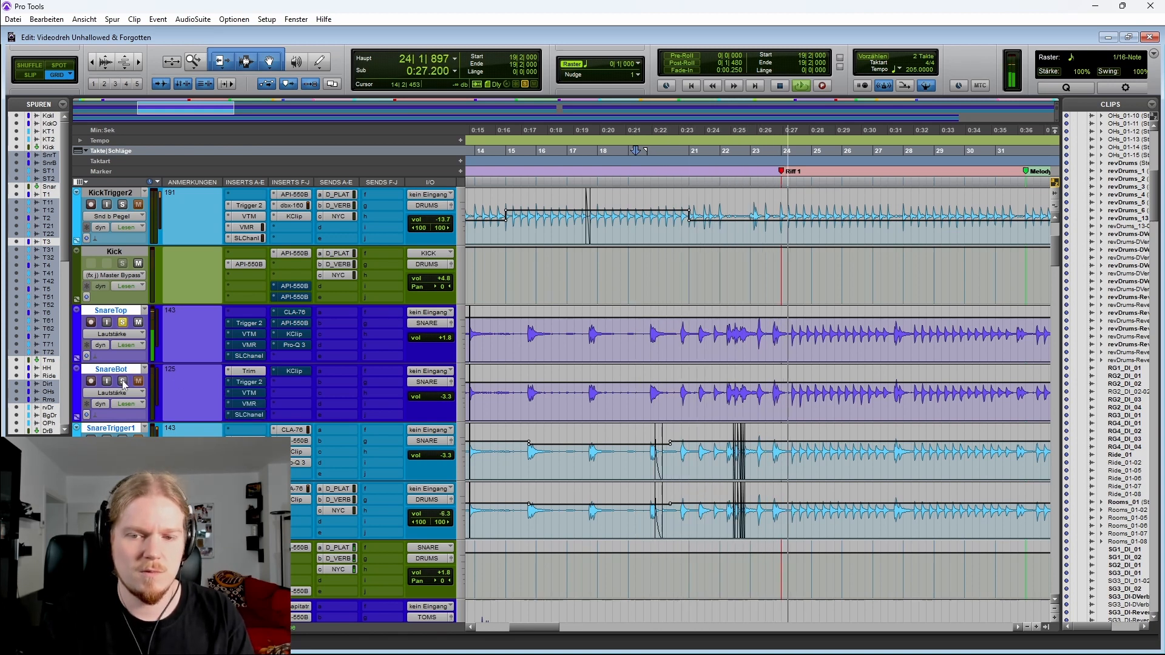
Solo the SnareBot track alongside SnareTop and play from bar 41 at the Break / Riff 2 marker
{"action": "left_click", "coordinate": [123, 383]}
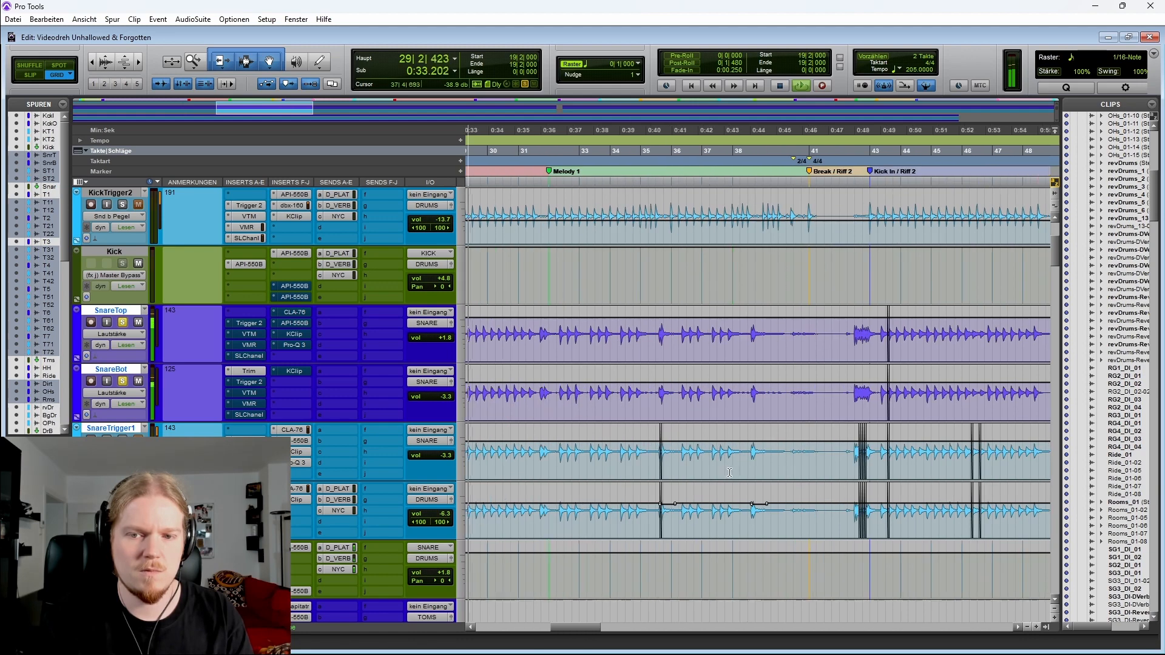
{"action": "key", "text": "space"}
{"action": "left_click", "coordinate": [818, 394]}
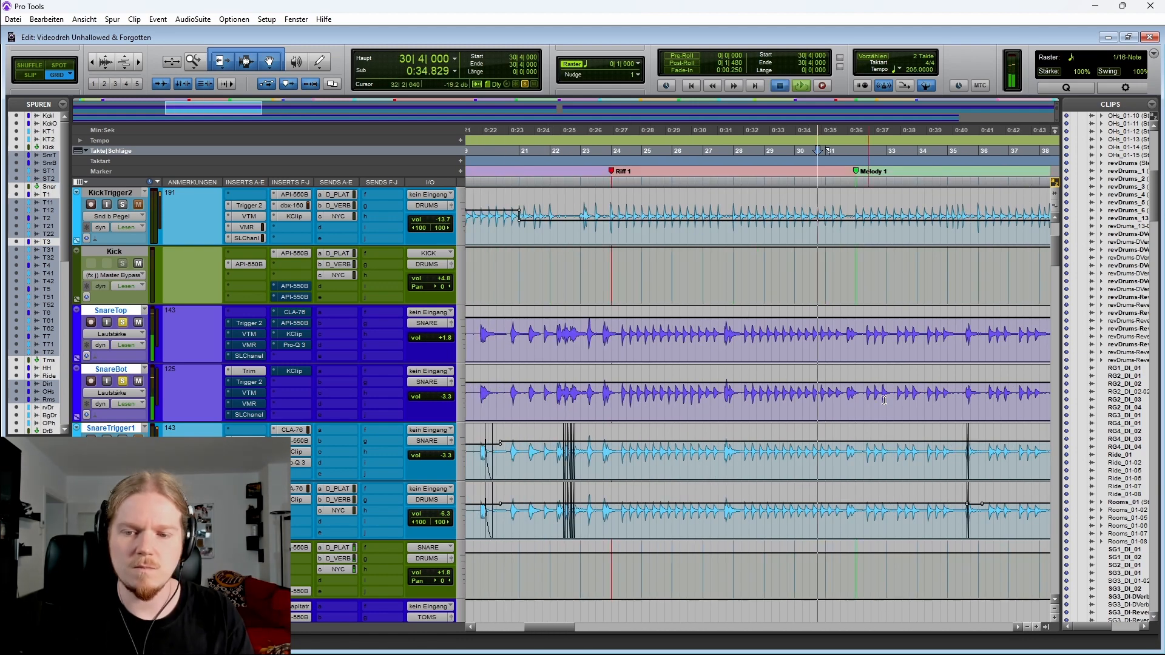
{"action": "scroll", "coordinate": [827, 394], "scroll_direction": "right", "scroll_amount": 3}
{"action": "left_click", "coordinate": [879, 391]}
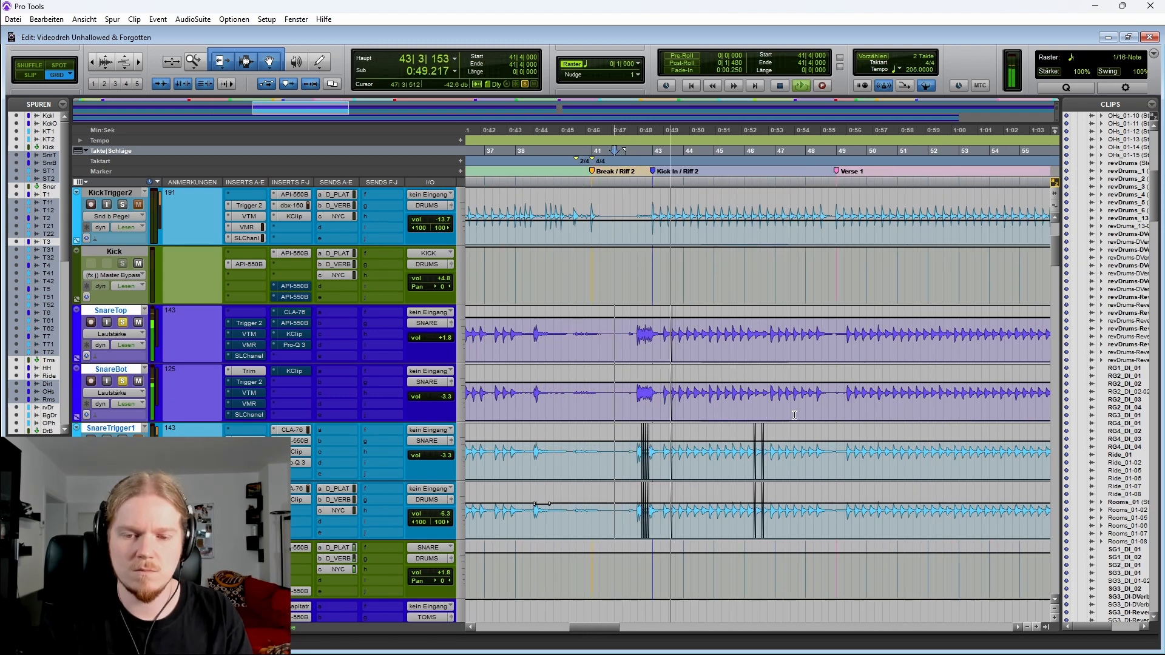
Toggle the Trigger 2 insert on both selected snare tracks and replay from bar 42 to compare
{"action": "left_click", "coordinate": [249, 324], "text": "ctrl+shift"}
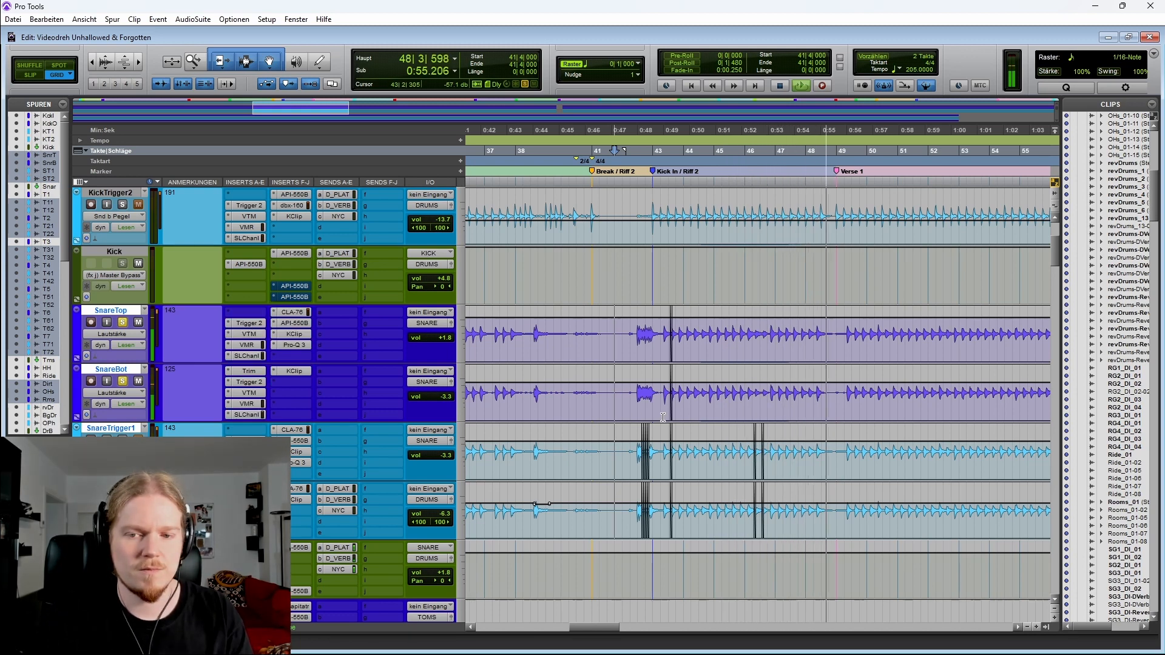
{"action": "key", "text": "space"}
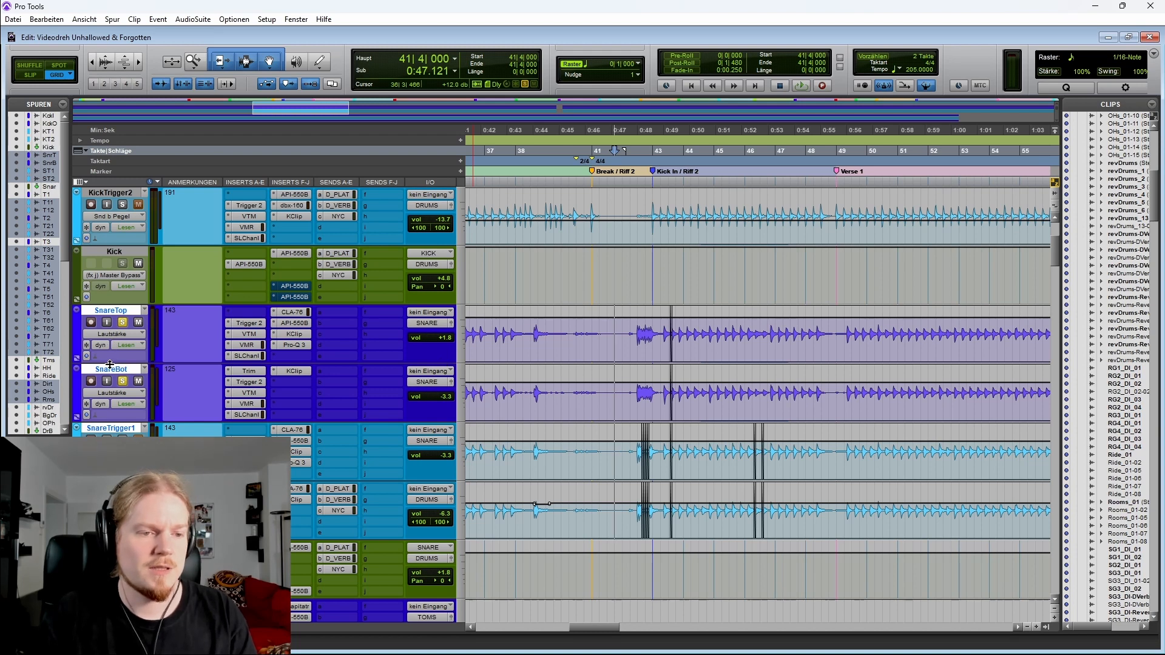
{"action": "left_click", "coordinate": [104, 358]}
{"action": "left_click", "coordinate": [124, 313]}
{"action": "left_click", "coordinate": [117, 370], "text": "shift"}
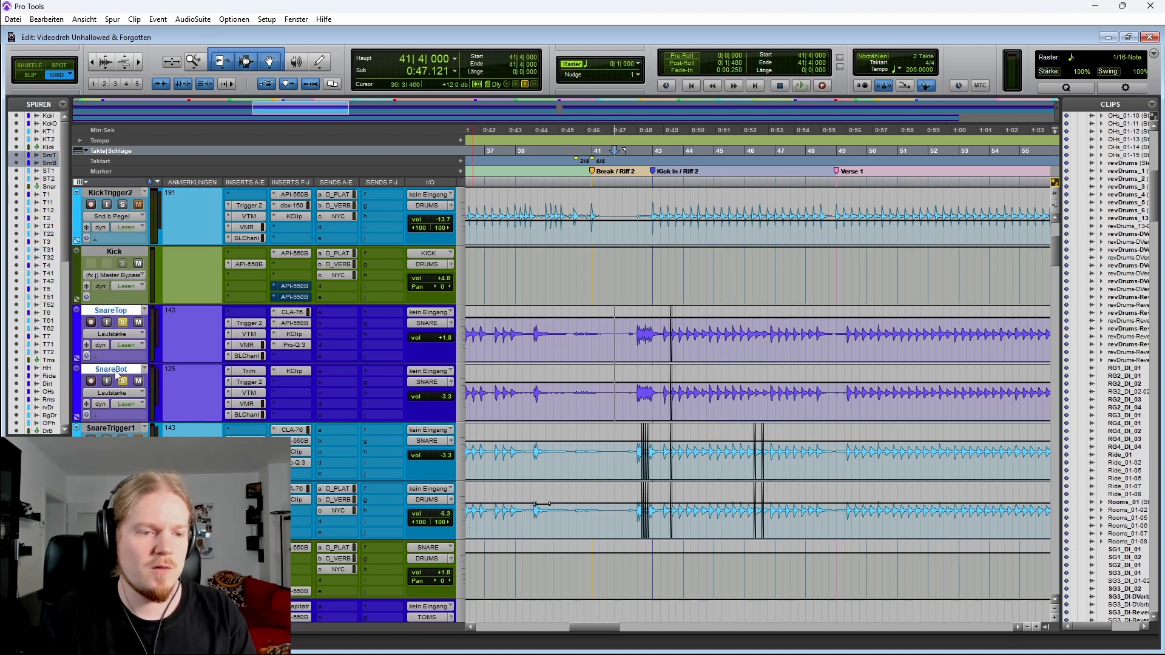
{"action": "left_click", "coordinate": [250, 338], "text": "ctrl+alt+shift"}
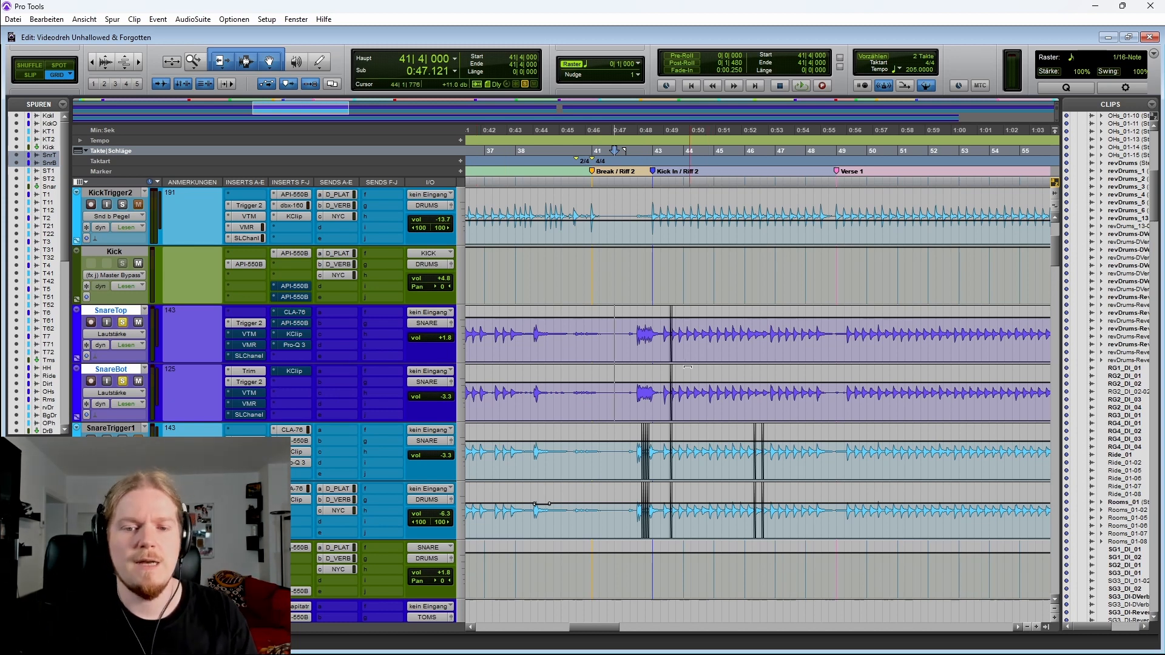
{"action": "scroll", "coordinate": [708, 375], "scroll_direction": "right", "scroll_amount": 1}
{"action": "left_click", "coordinate": [543, 338]}
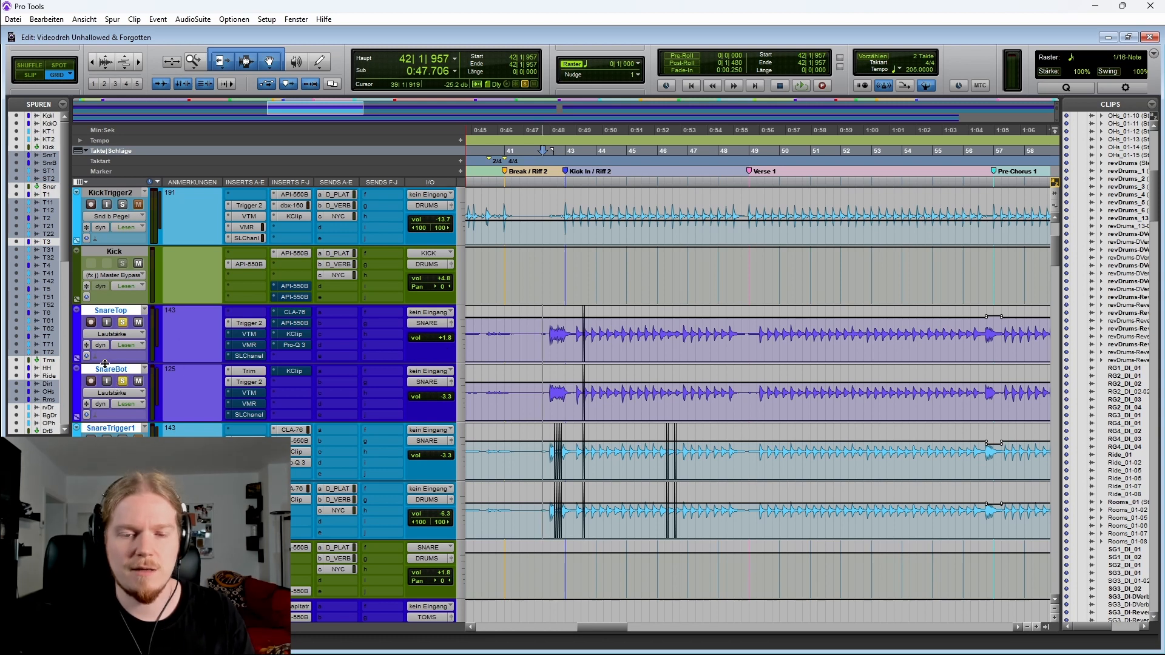
{"action": "key", "text": "space"}
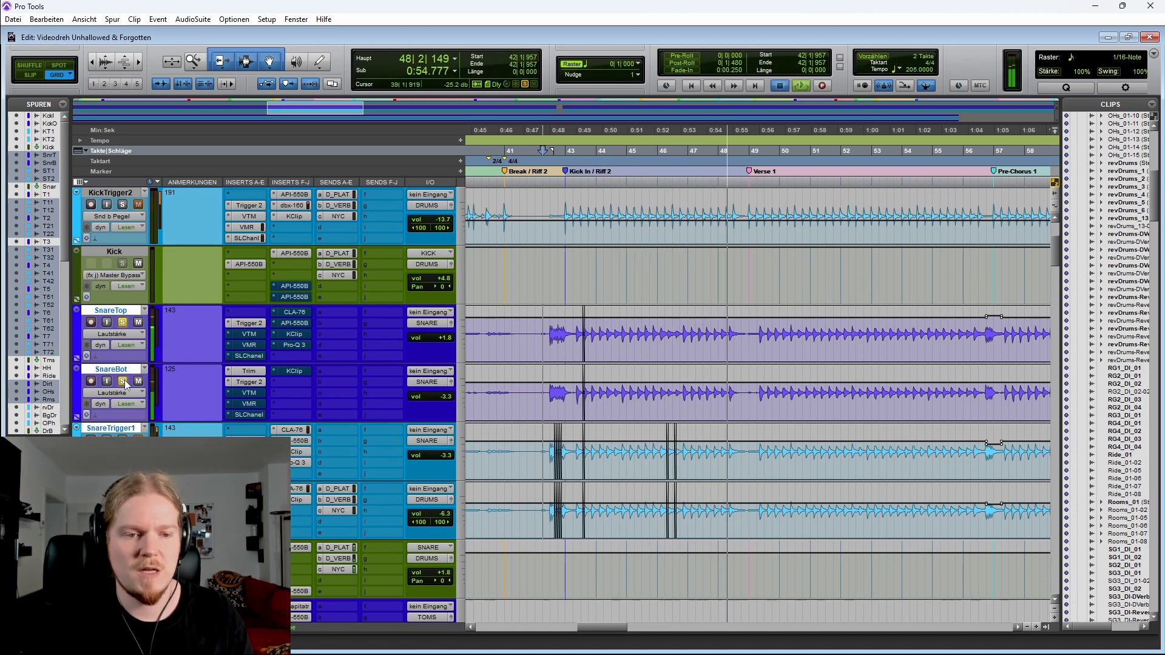
{"action": "key", "text": "space"}
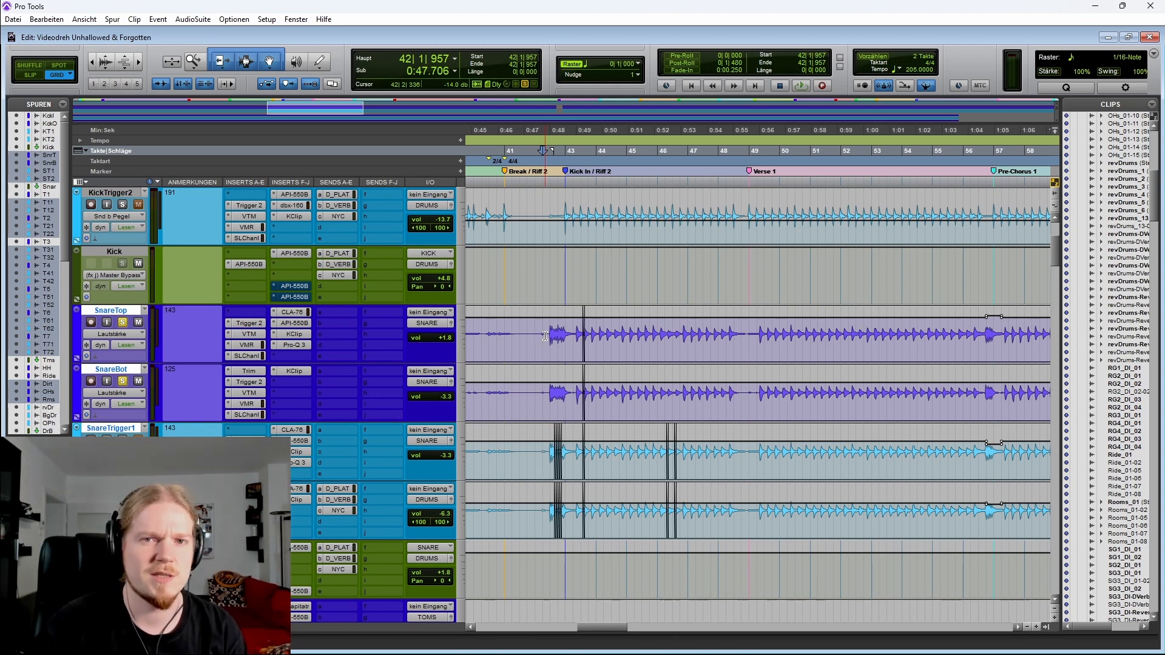
Play the drums with the KickTrigger2 solo toggled and the OHs and Rooms tracks soloed, then stop
{"action": "left_click", "coordinate": [123, 204]}
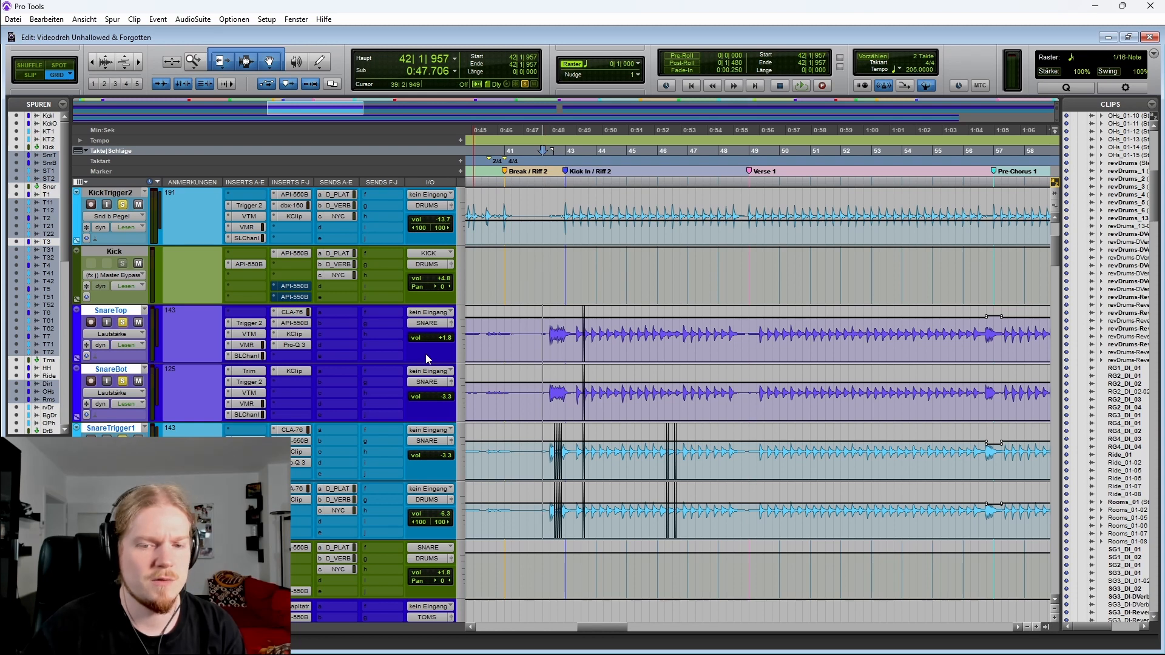
{"action": "key", "text": "space"}
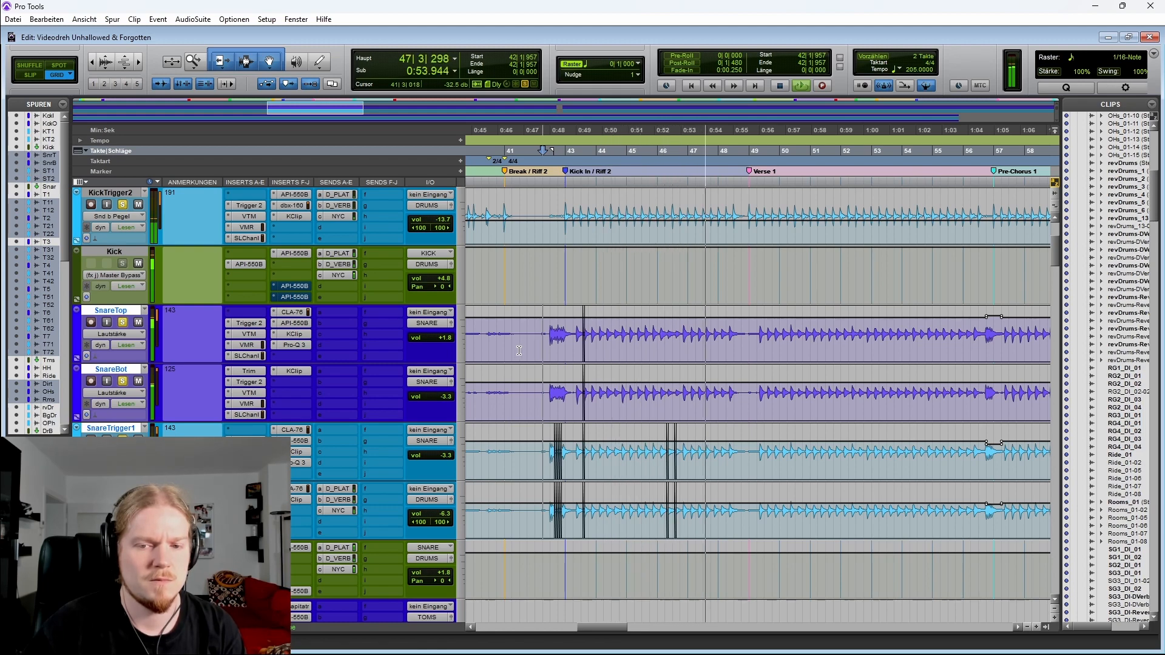
{"action": "scroll", "coordinate": [446, 345], "scroll_direction": "down", "scroll_amount": 10}
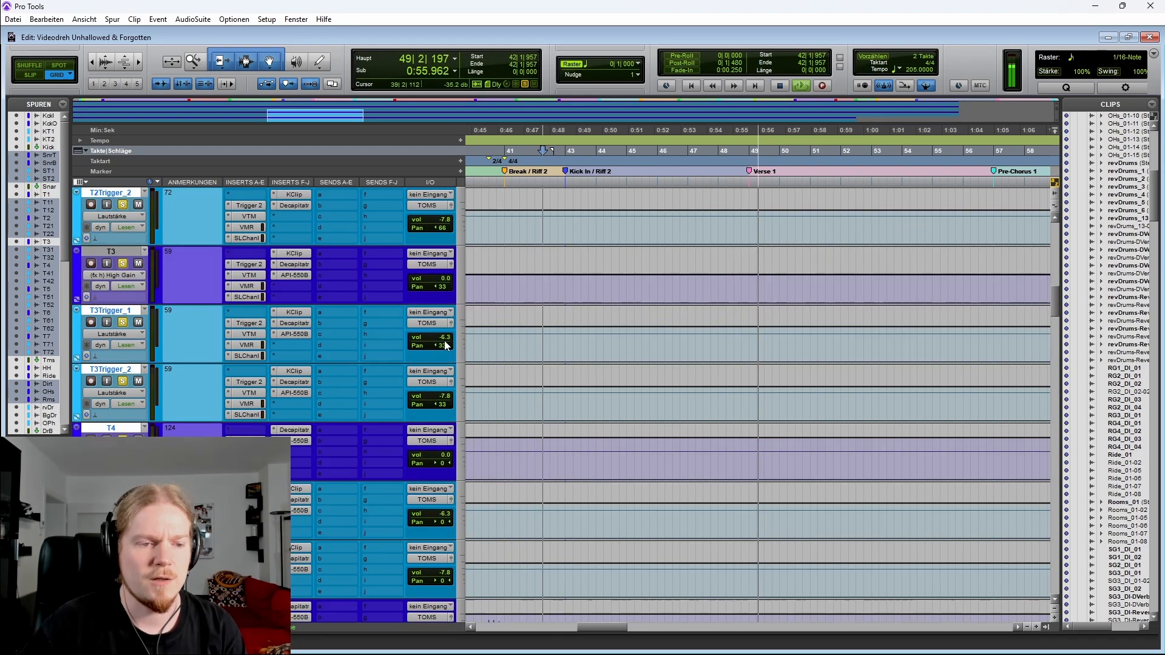
{"action": "scroll", "coordinate": [446, 345], "scroll_direction": "down", "scroll_amount": 15}
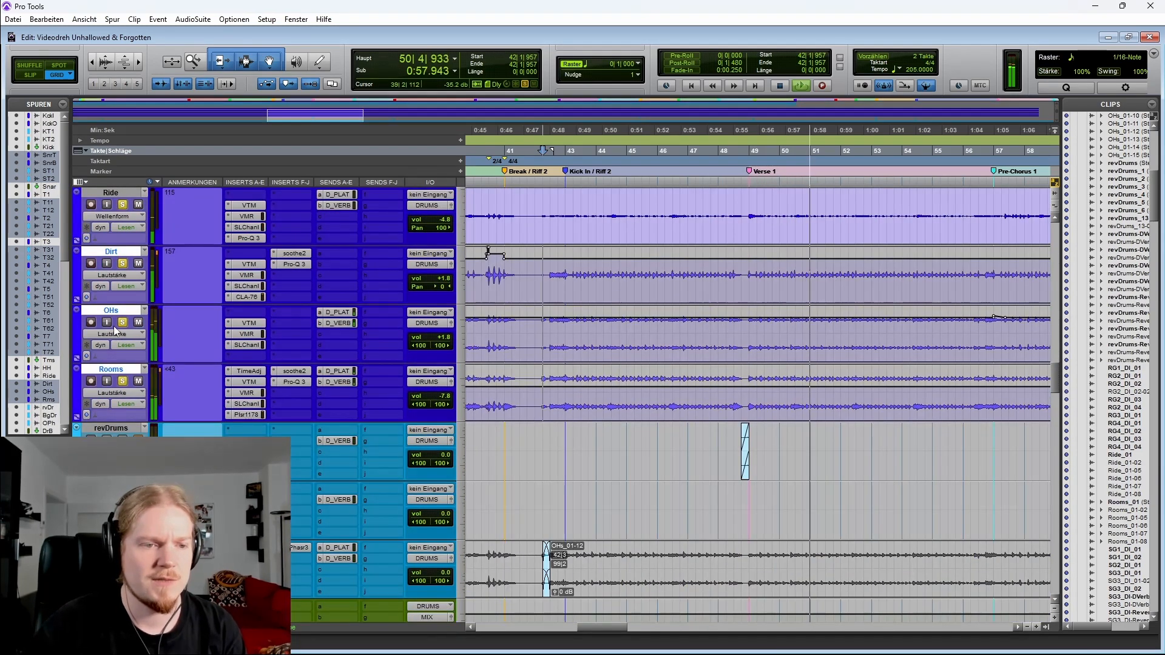
{"action": "left_click", "coordinate": [123, 322], "text": "ctrl"}
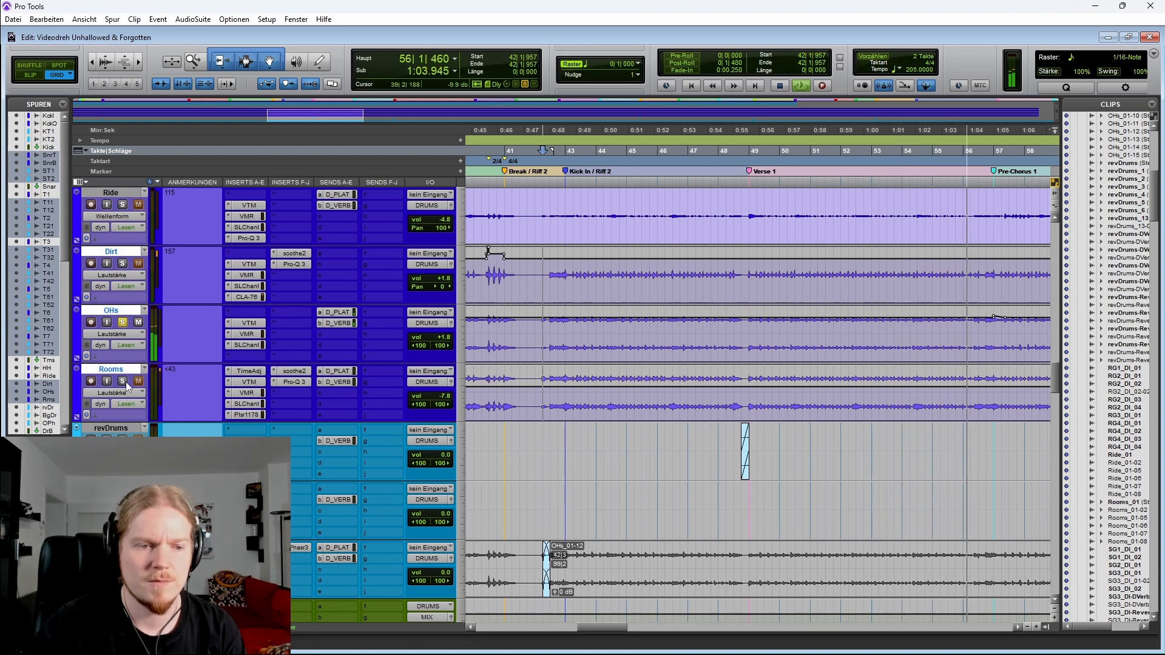
{"action": "left_click", "coordinate": [122, 381]}
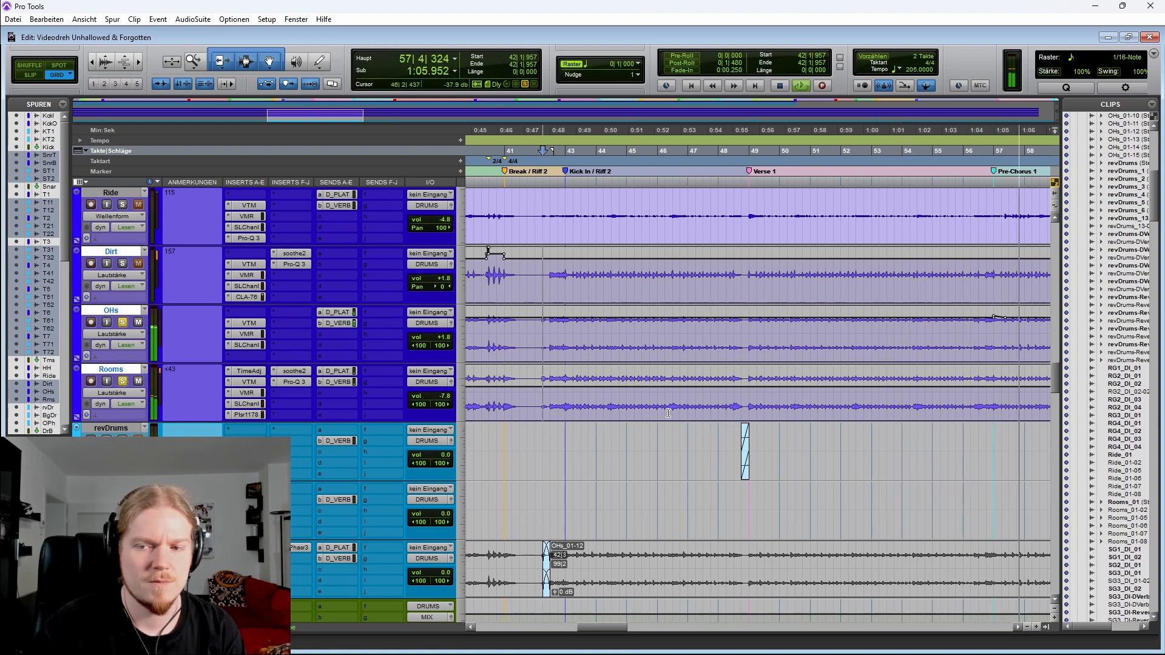
{"action": "key", "text": "space"}
Zoom in on the song start and play from bar 2 at the Intro Drums marker
{"action": "left_click", "coordinate": [552, 335]}
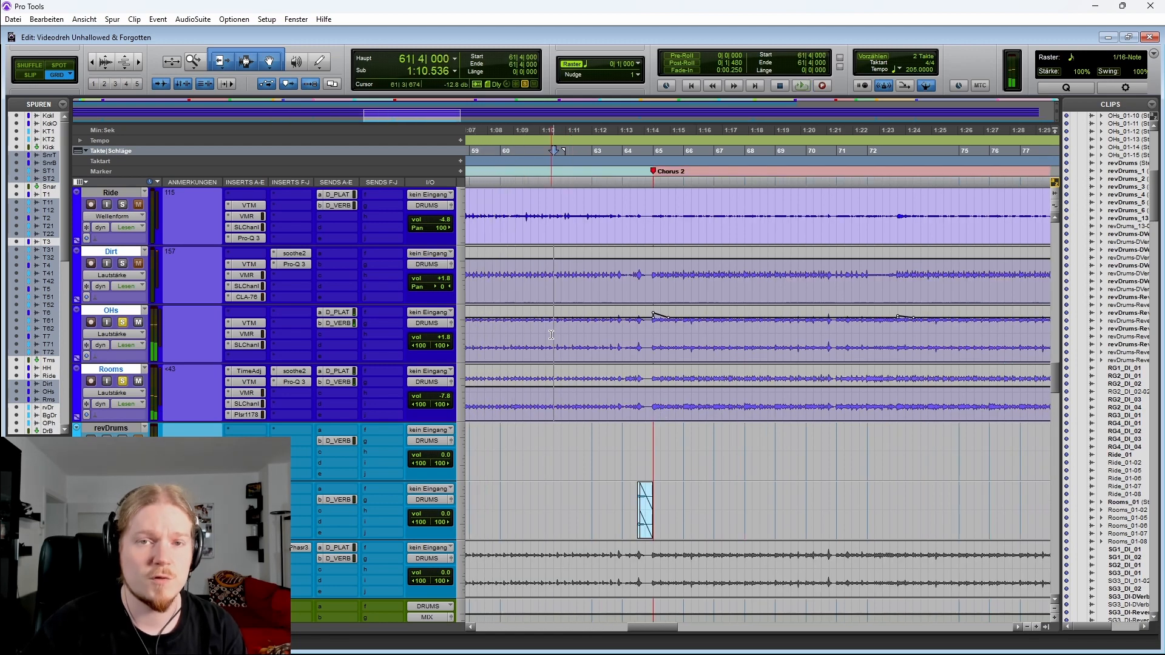
{"action": "scroll", "coordinate": [560, 337], "scroll_direction": "left", "scroll_amount": 3}
{"action": "key", "text": "r"}
{"action": "key", "text": "r"}
{"action": "scroll", "coordinate": [624, 347], "scroll_direction": "right", "scroll_amount": 1}
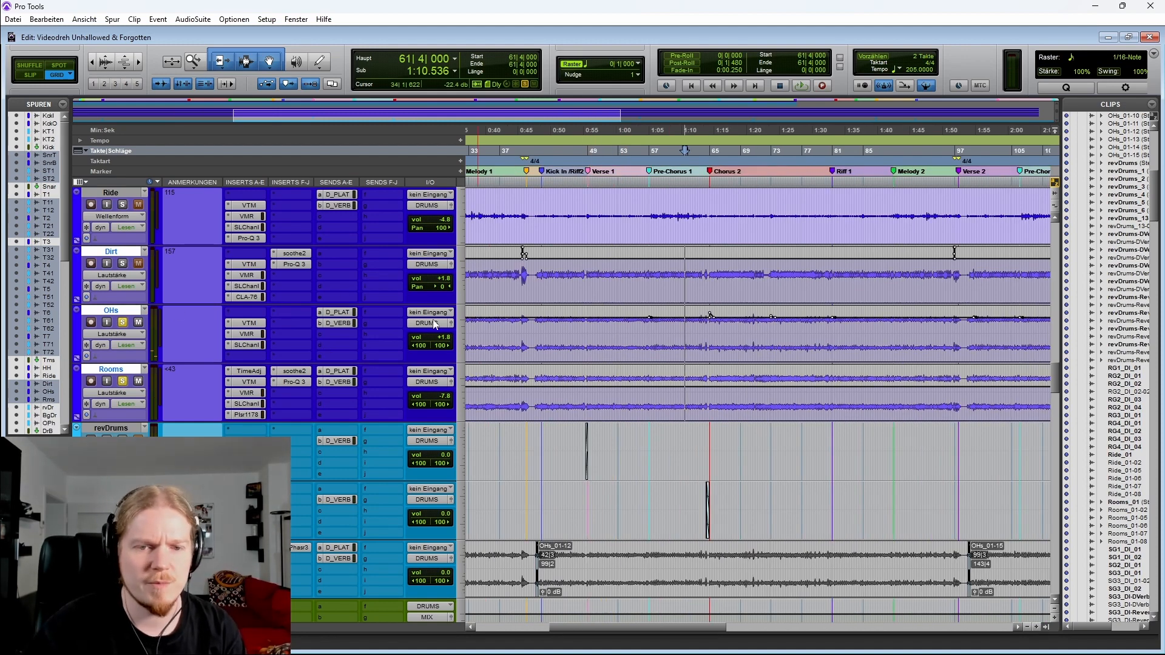
{"action": "scroll", "coordinate": [632, 337], "scroll_direction": "left", "scroll_amount": 4}
{"action": "left_click", "coordinate": [479, 334]}
{"action": "key", "text": "t"}
{"action": "key", "text": "t"}
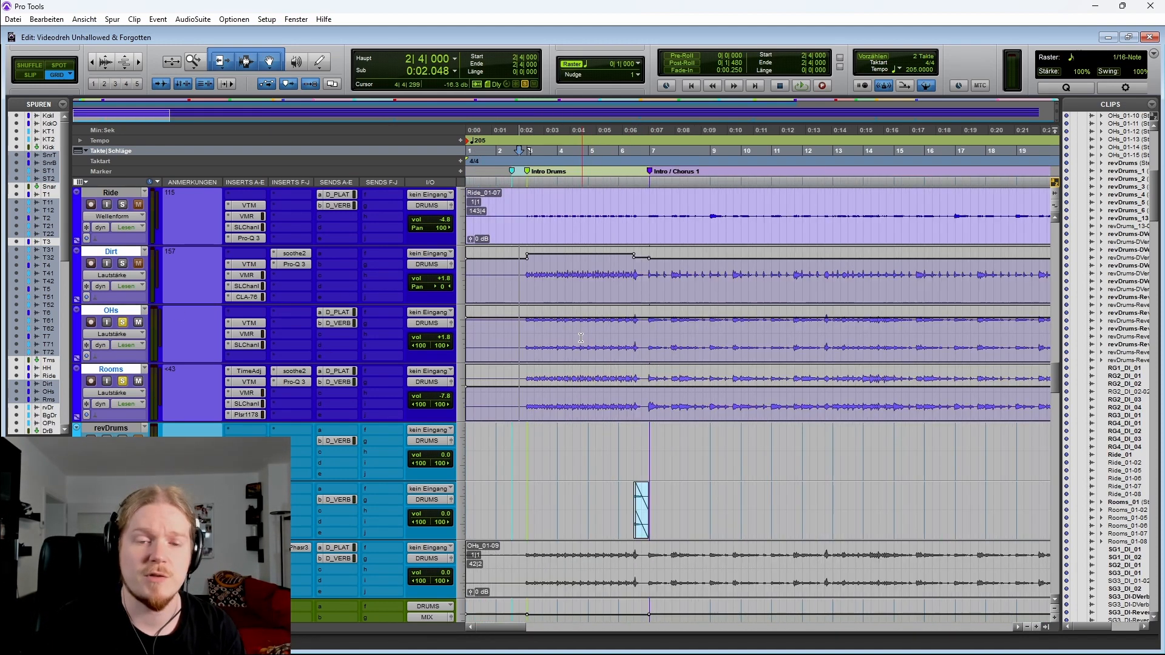
{"action": "left_click", "coordinate": [516, 335]}
{"action": "scroll", "coordinate": [489, 338], "scroll_direction": "right", "scroll_amount": 2}
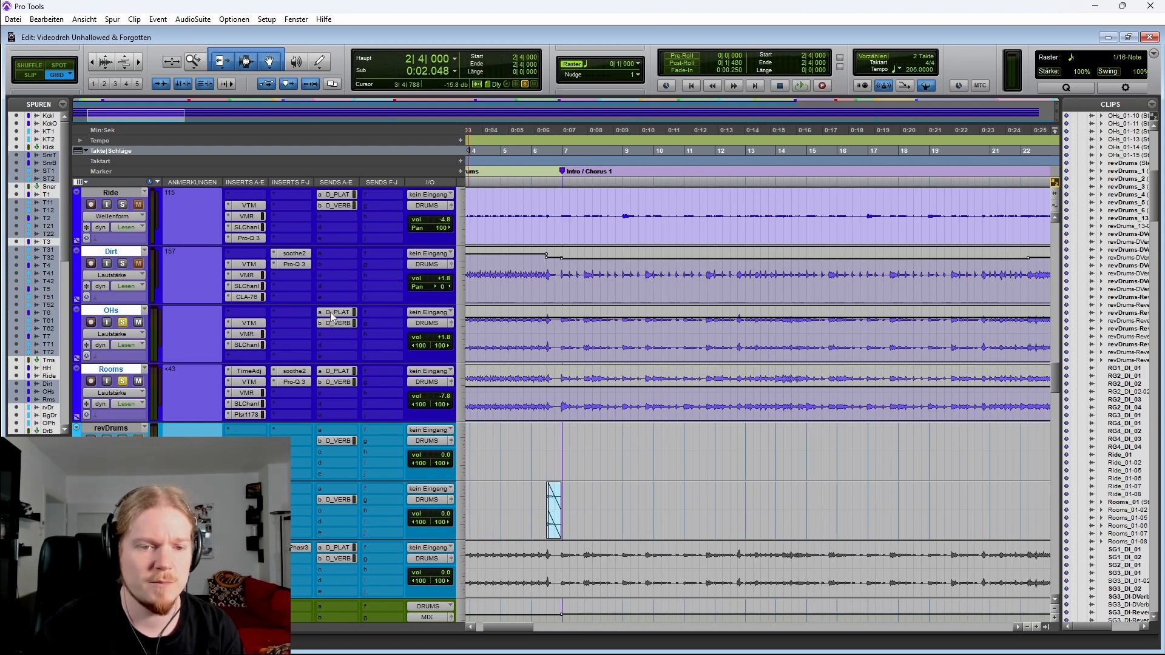
{"action": "key", "text": "space"}
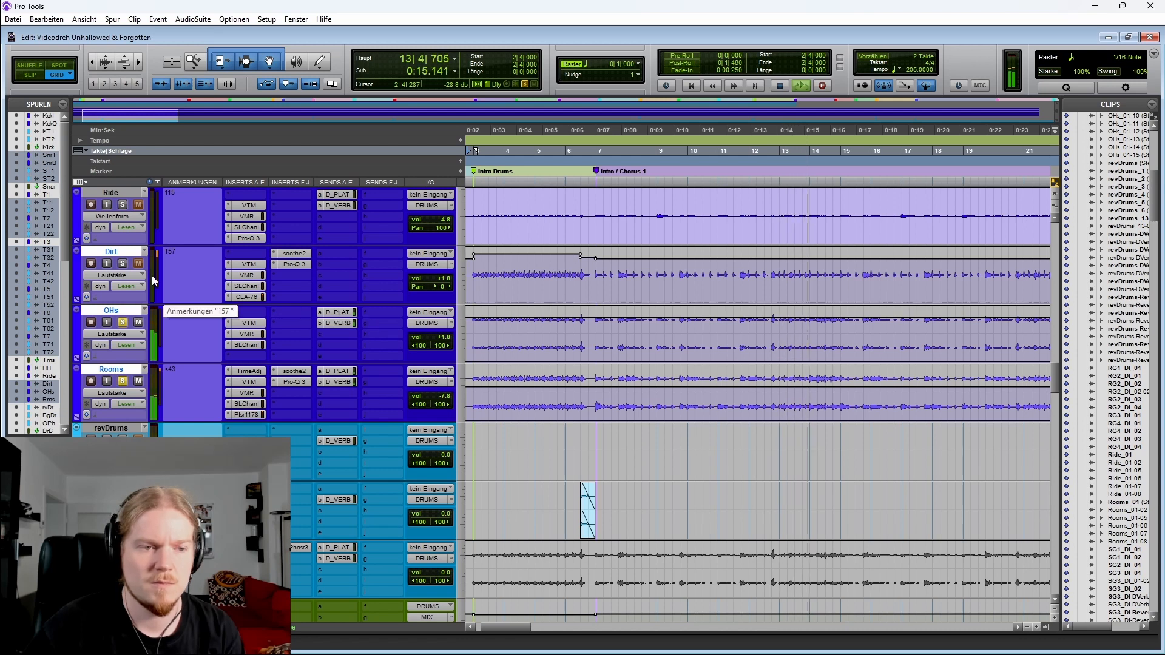
Solo the Dirt track during playback, then stop and release its solo
{"action": "left_click", "coordinate": [122, 264]}
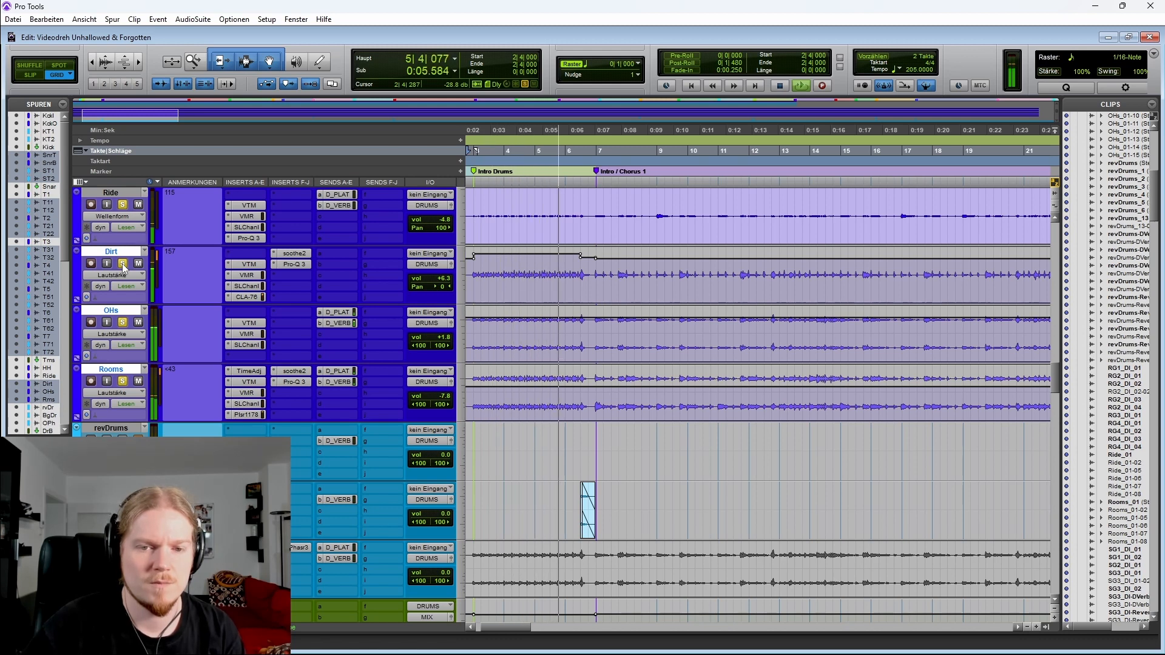
{"action": "key", "text": "space"}
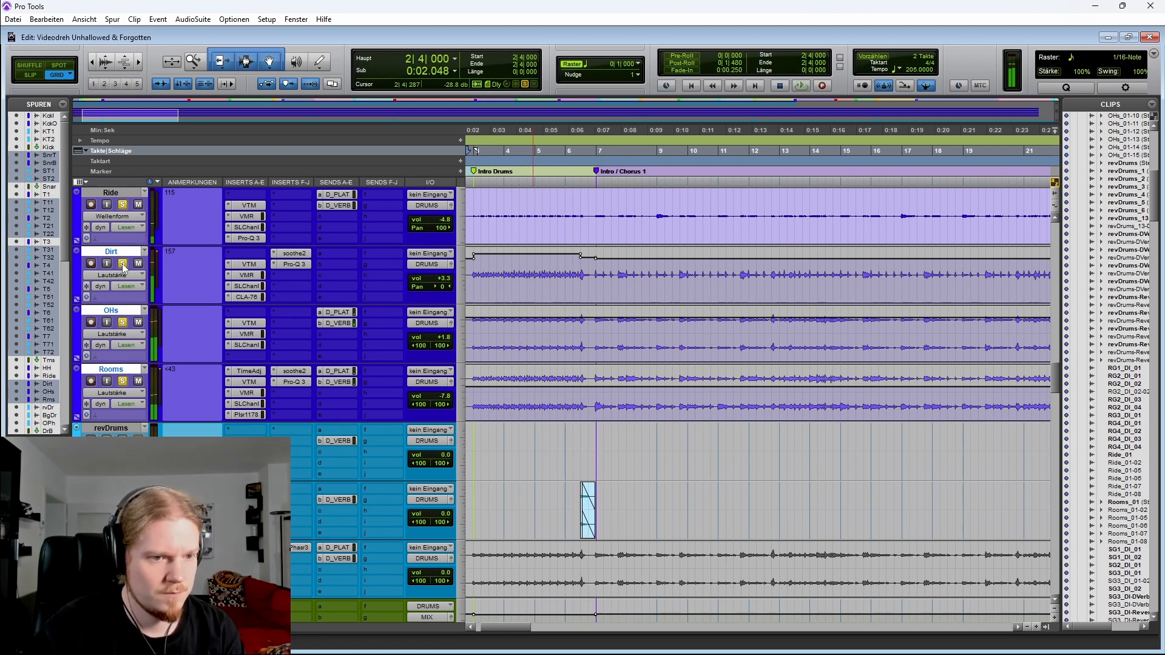
{"action": "left_click", "coordinate": [123, 265], "text": "alt"}
Zoom out, scroll down to the bass tracks and show the BassBuss automation lanes
{"action": "key", "text": "r"}
{"action": "key", "text": "r"}
{"action": "key", "text": "r"}
{"action": "key", "text": "r"}
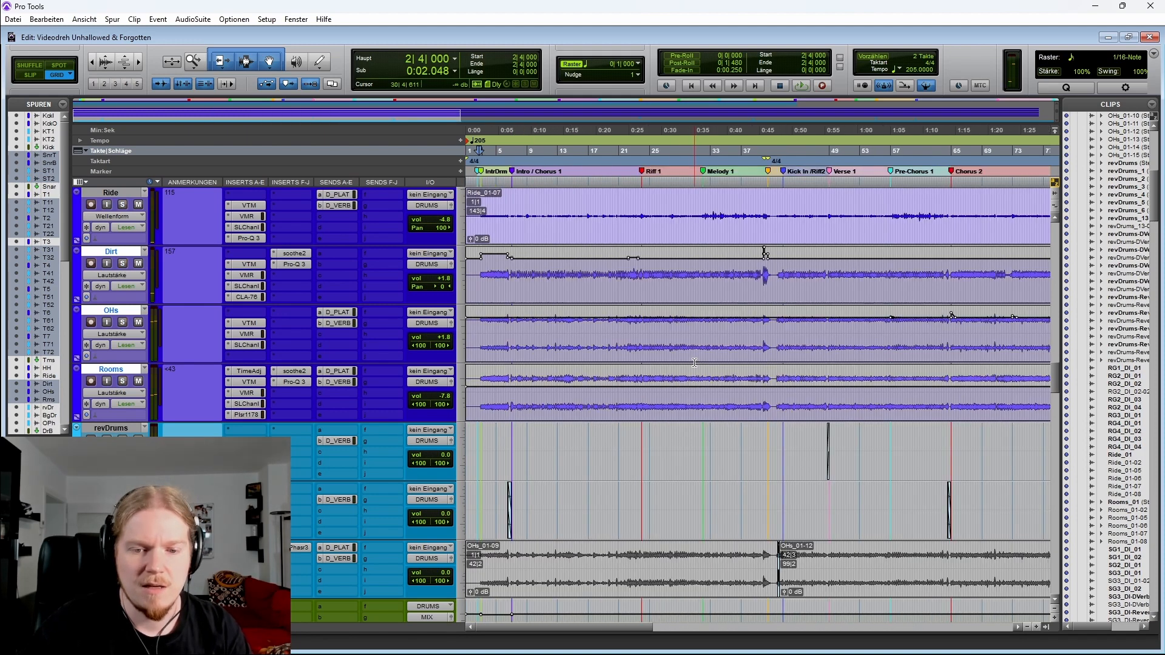
{"action": "scroll", "coordinate": [615, 393], "scroll_direction": "down", "scroll_amount": 7}
{"action": "scroll", "coordinate": [614, 394], "scroll_direction": "down", "scroll_amount": 3}
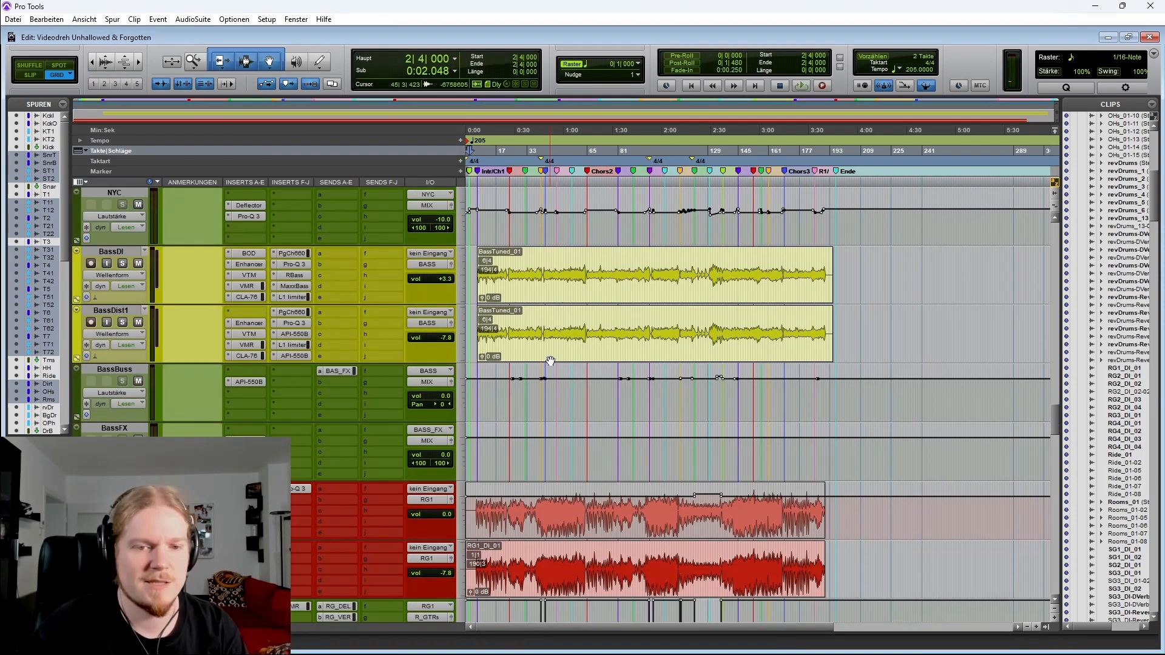
{"action": "left_click", "coordinate": [514, 327]}
{"action": "key", "text": "t"}
{"action": "left_click", "coordinate": [77, 417]}
{"action": "key", "text": "r"}
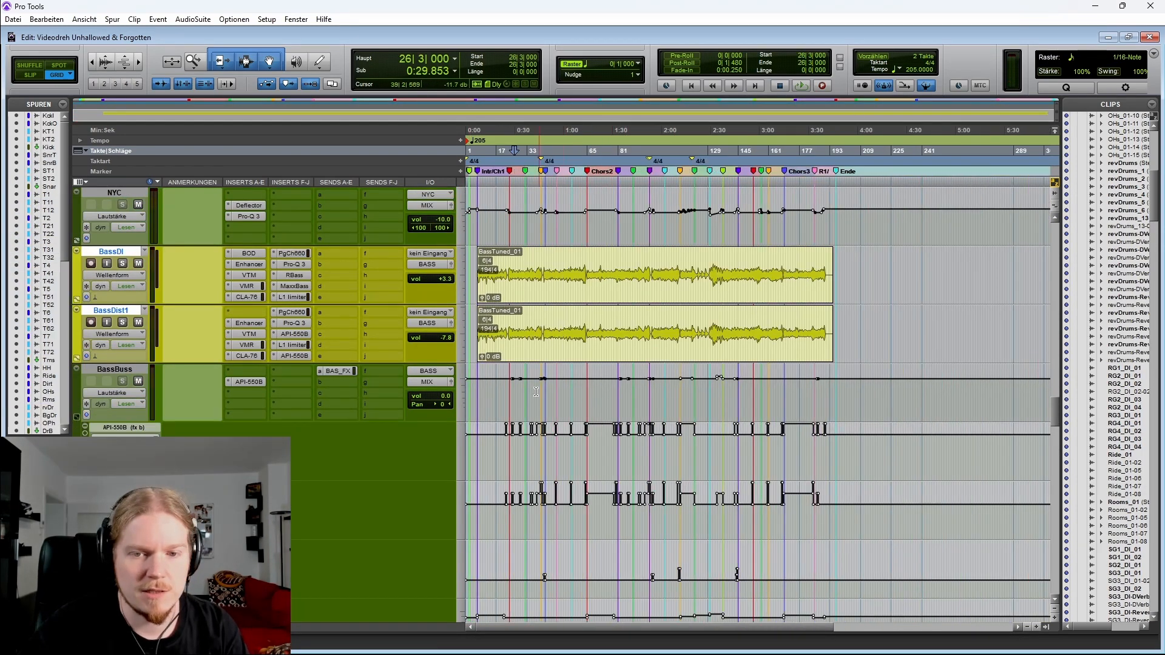
{"action": "scroll", "coordinate": [506, 364], "scroll_direction": "down", "scroll_amount": 1}
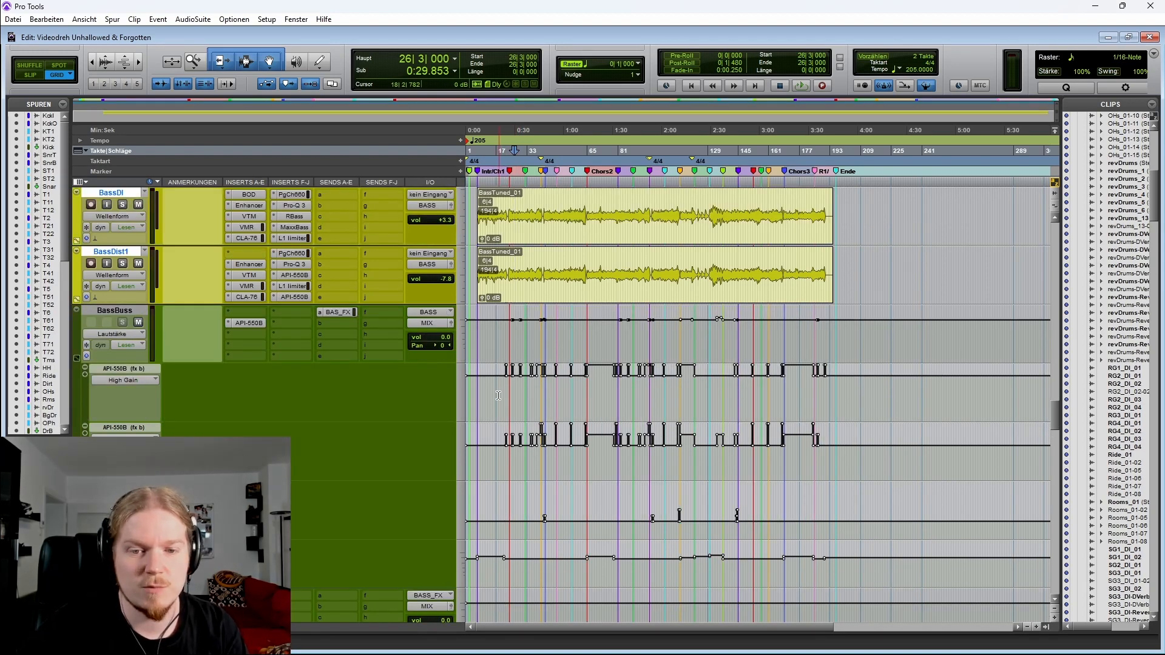
Select ranges across the BassBuss automation lanes to inspect them
{"action": "left_click_drag", "start_coordinate": [494, 394], "coordinate": [817, 373]}
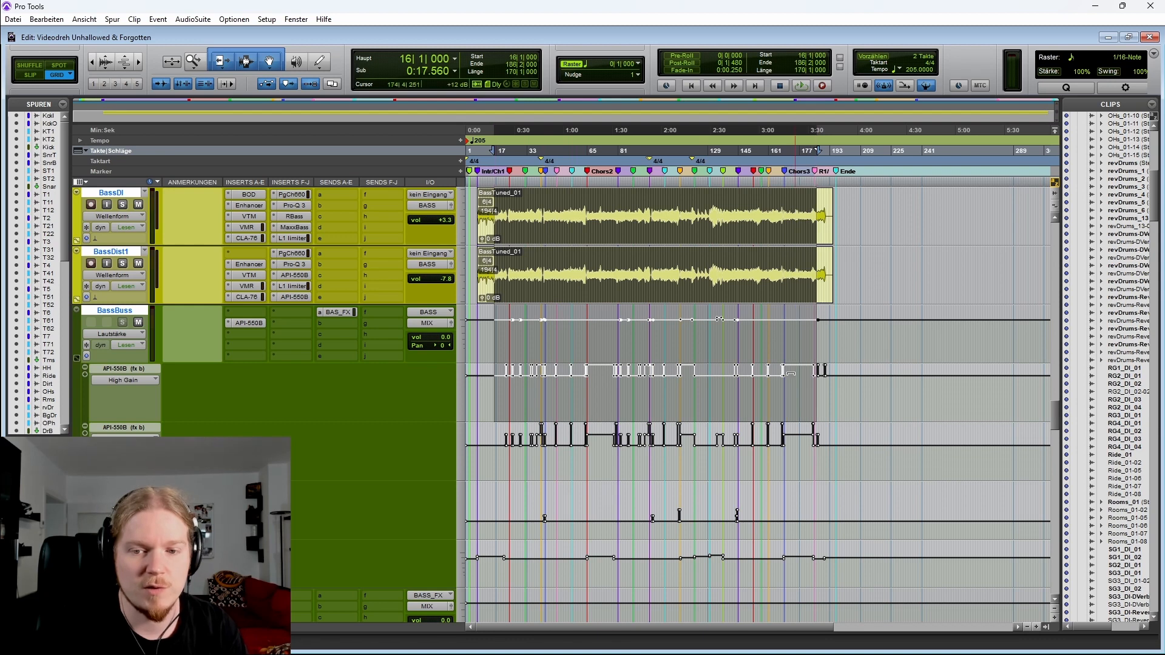
{"action": "left_click_drag", "start_coordinate": [494, 394], "coordinate": [820, 447]}
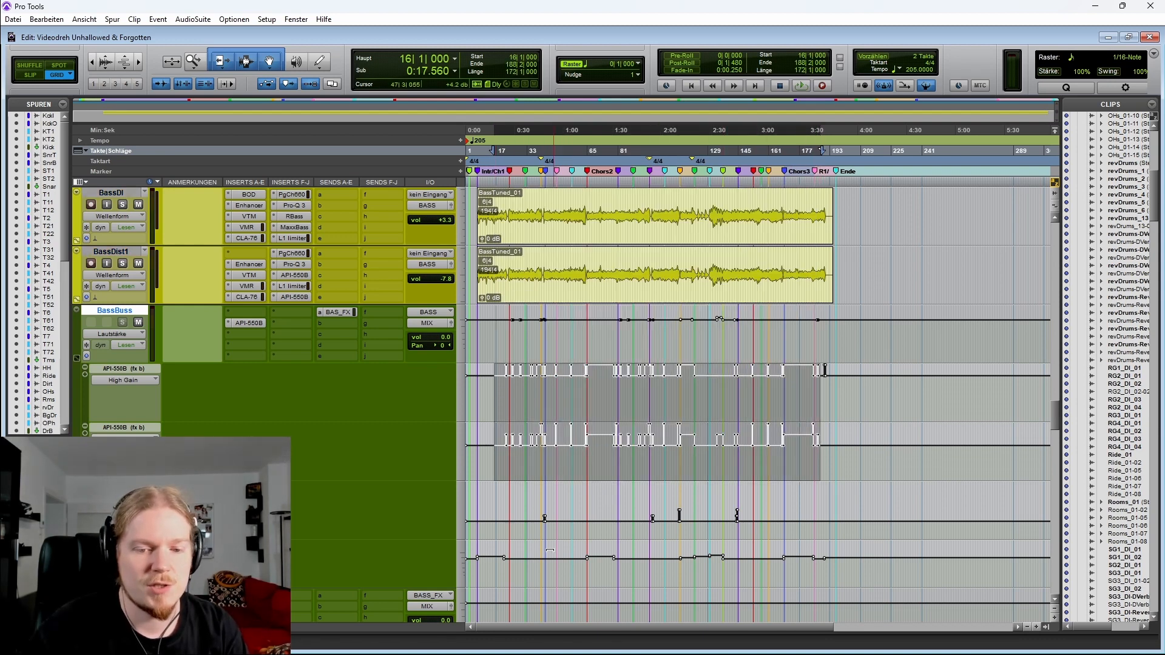
{"action": "left_click_drag", "start_coordinate": [486, 573], "coordinate": [838, 564]}
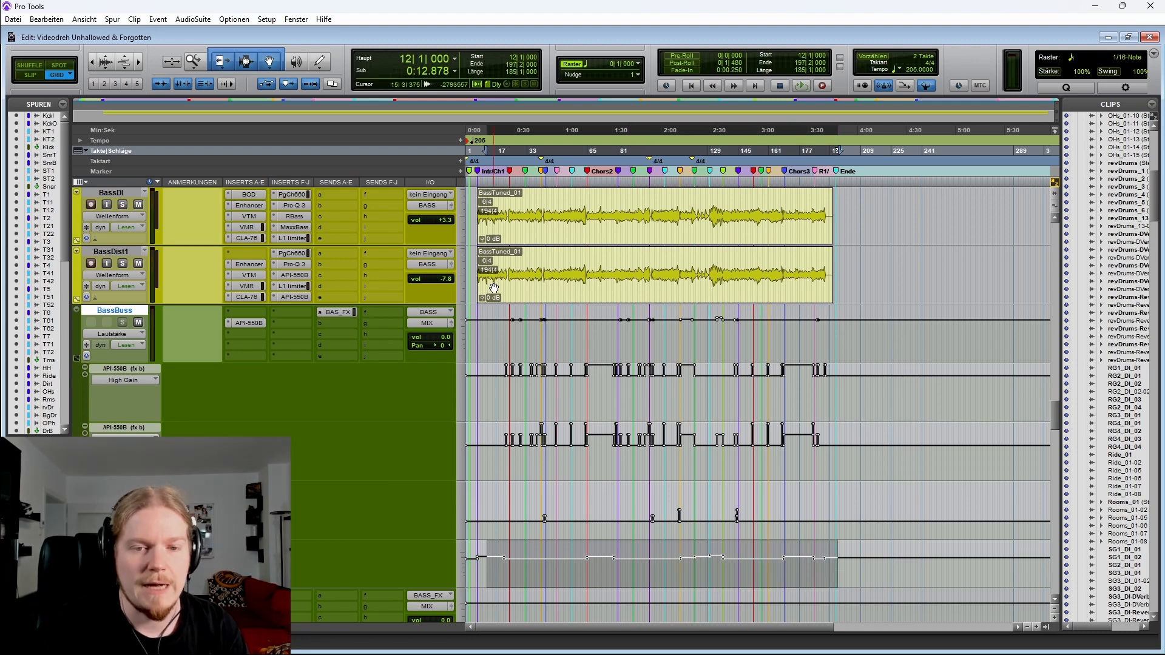
Zoom in around the Break / Riff 2 marker and play the bass tracks from bar 37
{"action": "left_click", "coordinate": [512, 259]}
{"action": "key", "text": "t"}
{"action": "key", "text": "t"}
{"action": "key", "text": "t"}
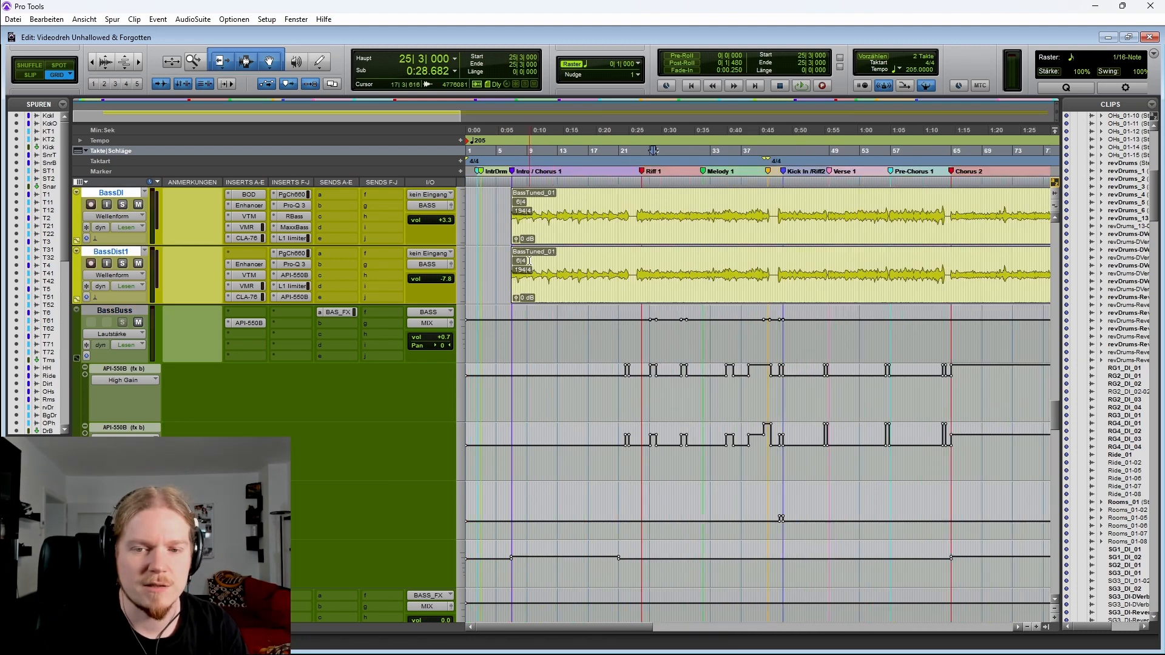
{"action": "scroll", "coordinate": [670, 267], "scroll_direction": "right", "scroll_amount": 3}
{"action": "left_click", "coordinate": [806, 272]}
{"action": "key", "text": "t"}
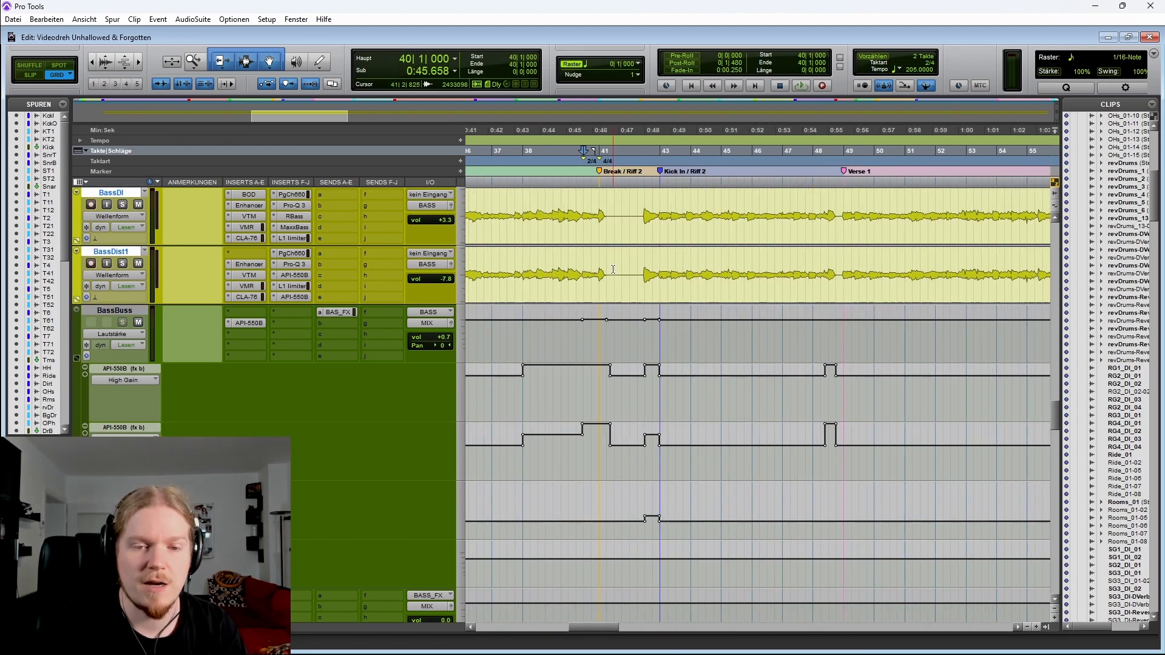
{"action": "left_click", "coordinate": [514, 261]}
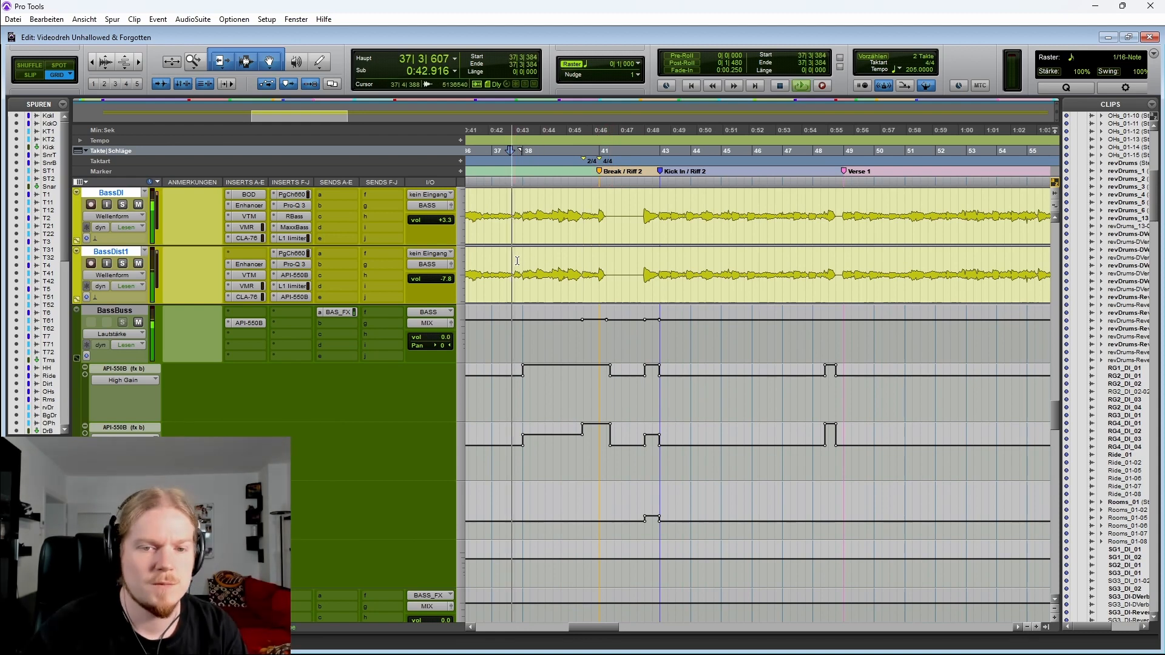
{"action": "key", "text": "space"}
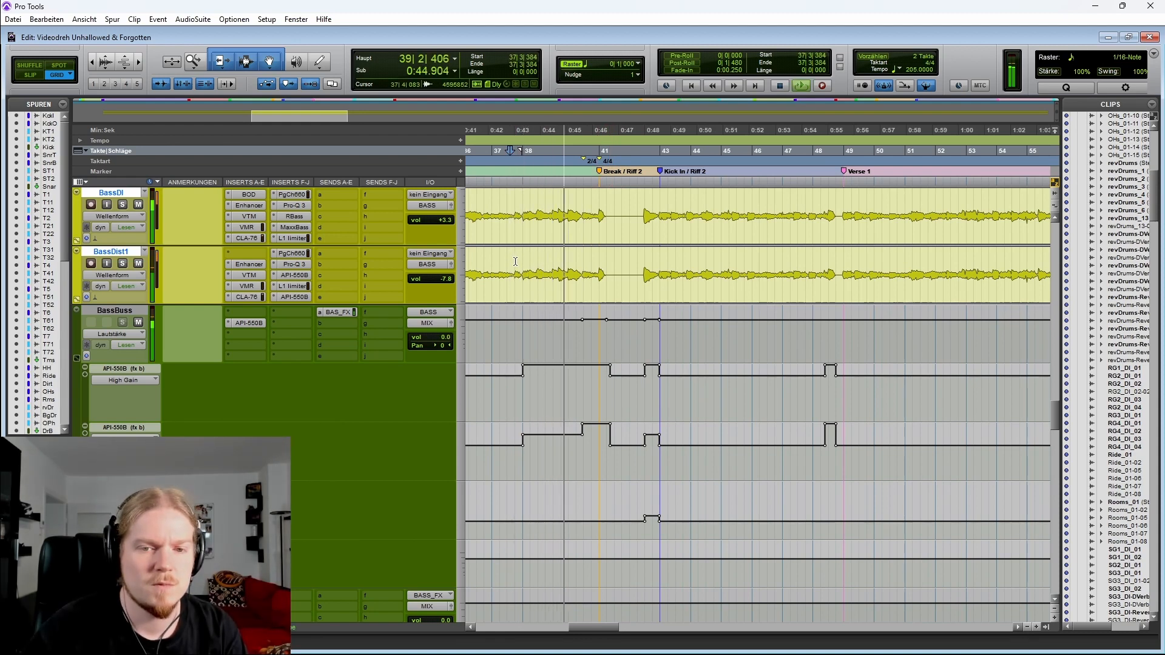
{"action": "scroll", "coordinate": [516, 260], "scroll_direction": "left", "scroll_amount": 2}
{"action": "scroll", "coordinate": [600, 283], "scroll_direction": "left", "scroll_amount": 2}
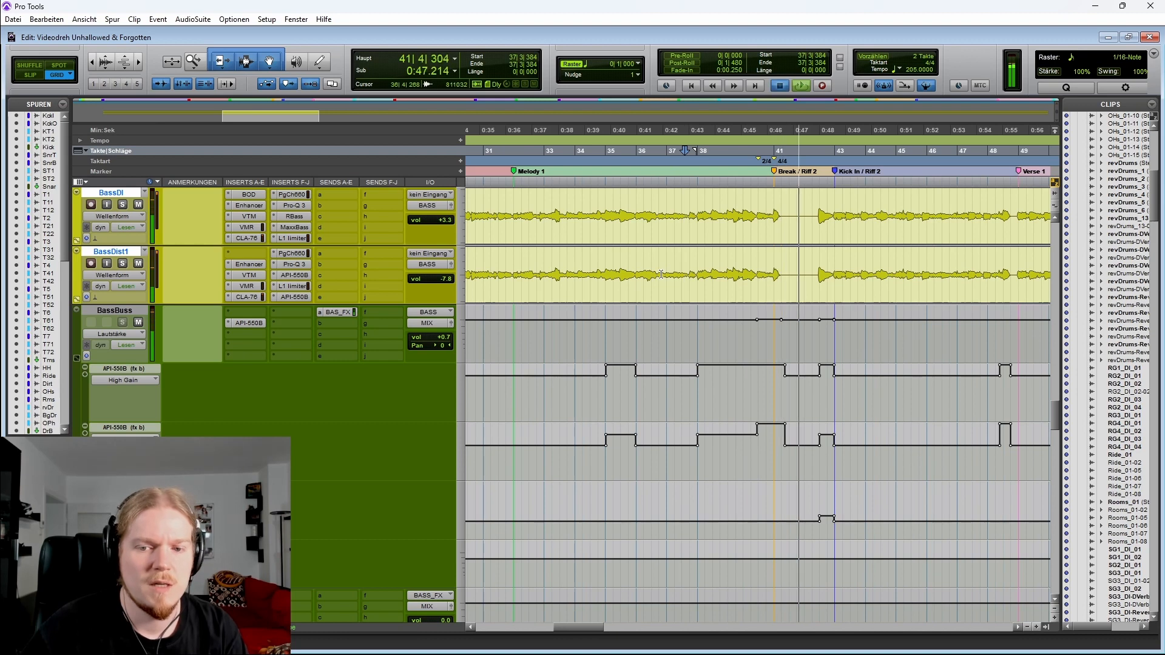
{"action": "key", "text": "space"}
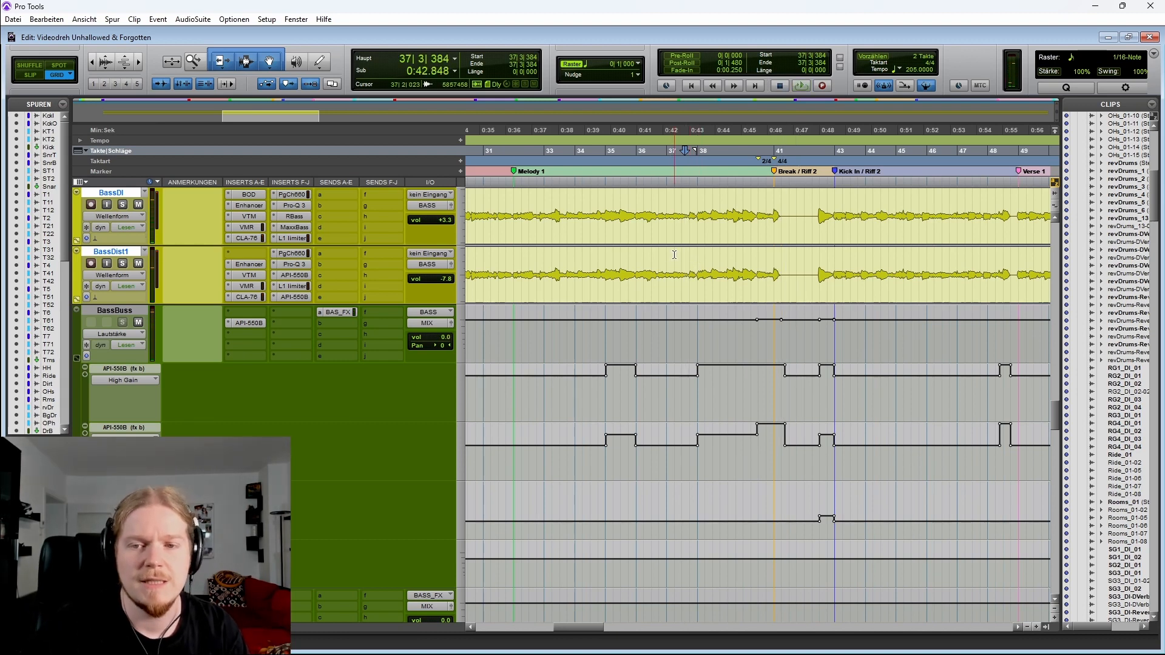
Play the bass tracks from bar 32 through the Break / Riff 2 section
{"action": "left_click_drag", "start_coordinate": [520, 204], "coordinate": [1015, 210]}
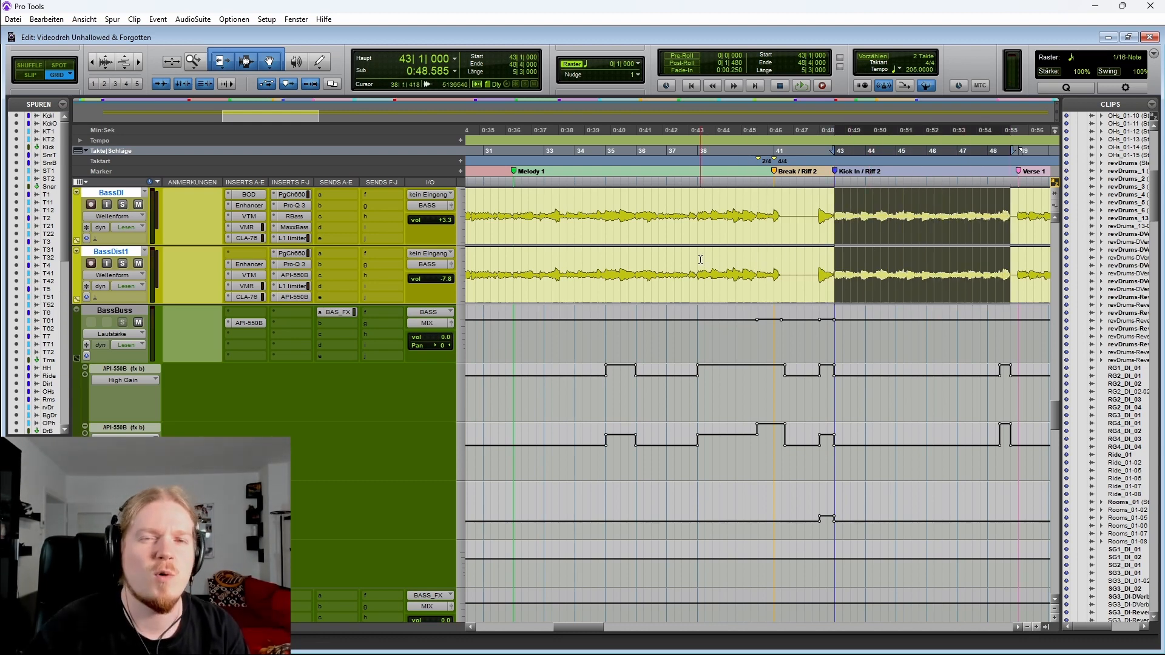
{"action": "left_click", "coordinate": [511, 207]}
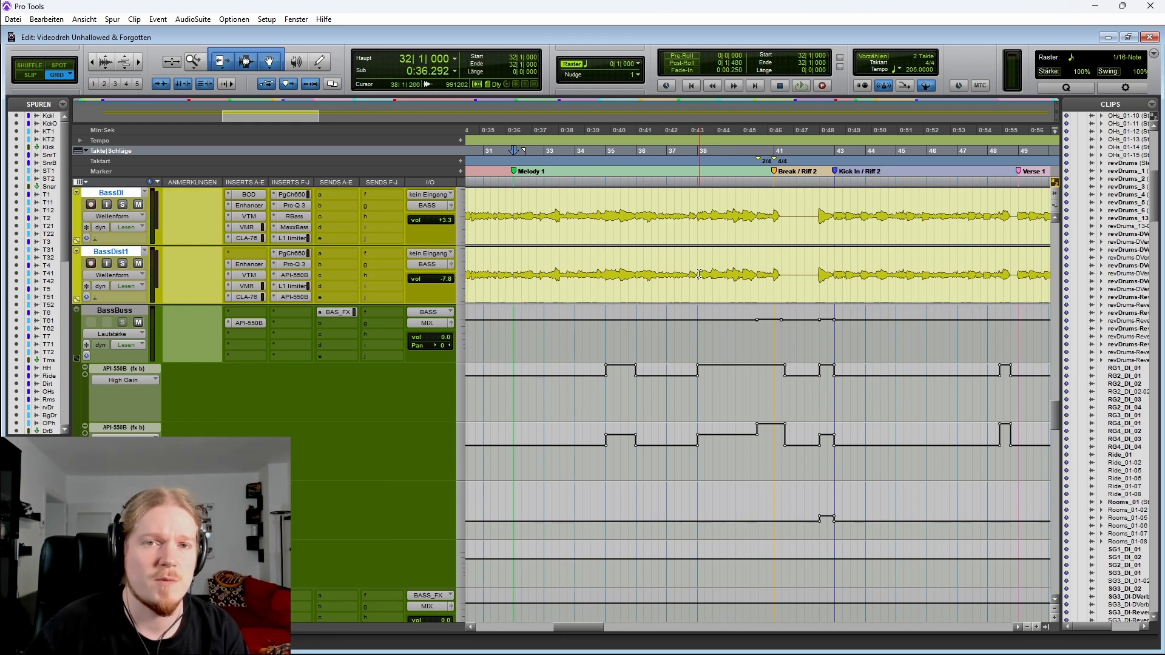
{"action": "key", "text": "space"}
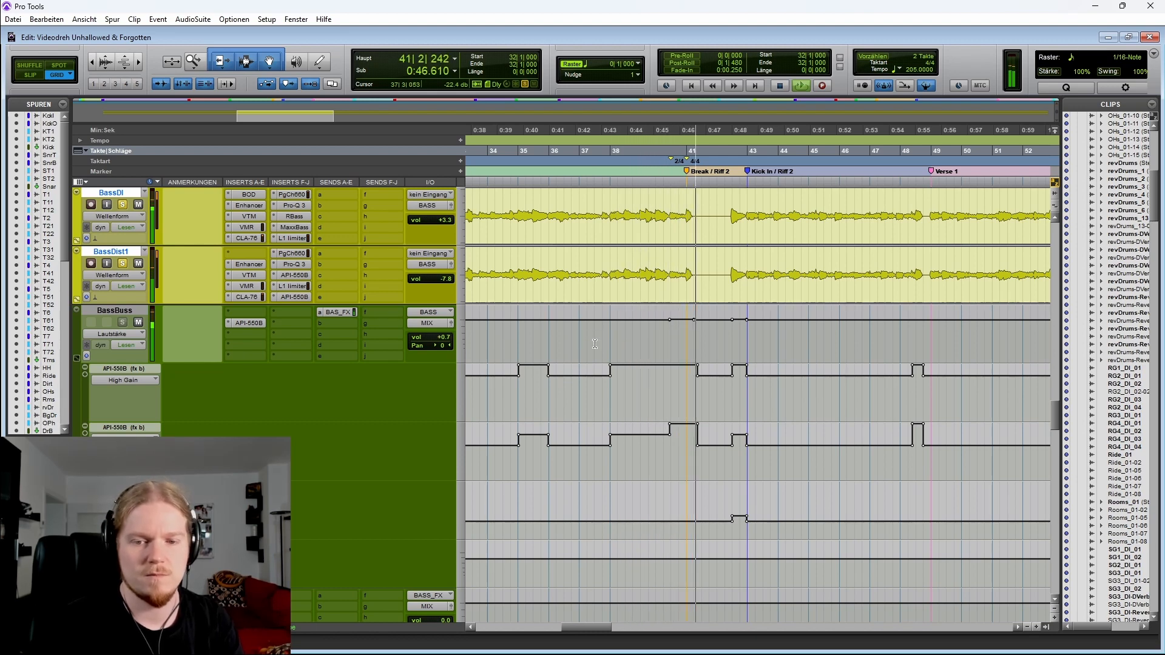
{"action": "key", "text": "space"}
Select short ranges in the BassBuss volume and API-550B automation lanes between bars 35 and 41 to inspect them
{"action": "left_click_drag", "start_coordinate": [560, 260], "coordinate": [592, 258]}
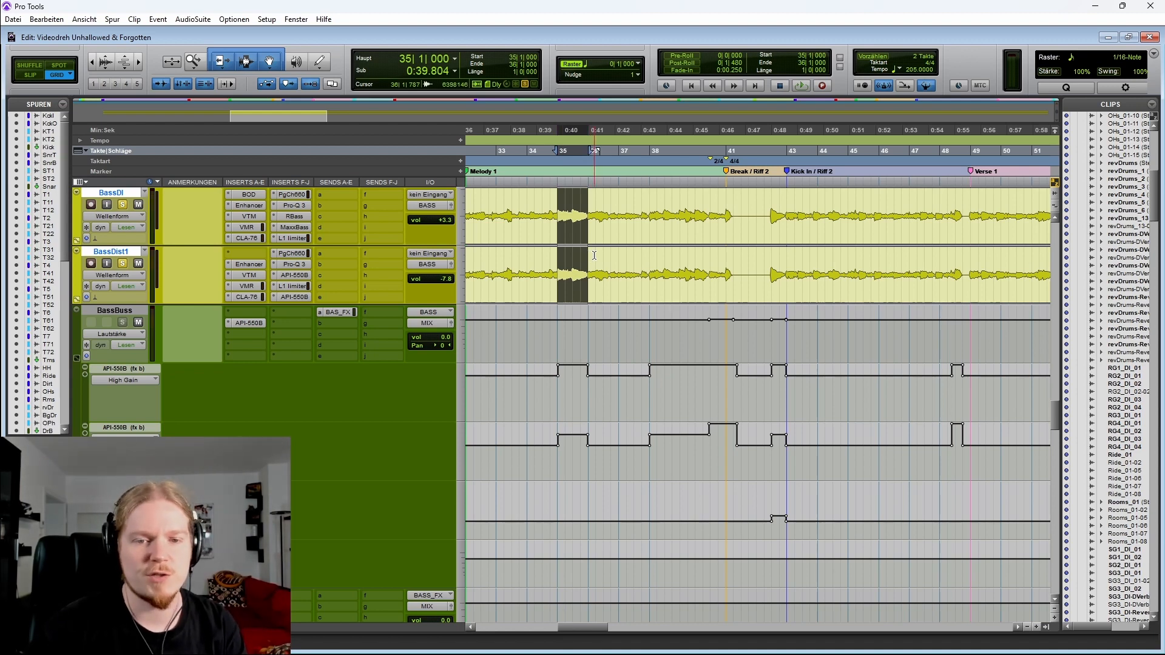
{"action": "left_click_drag", "start_coordinate": [561, 372], "coordinate": [588, 413]}
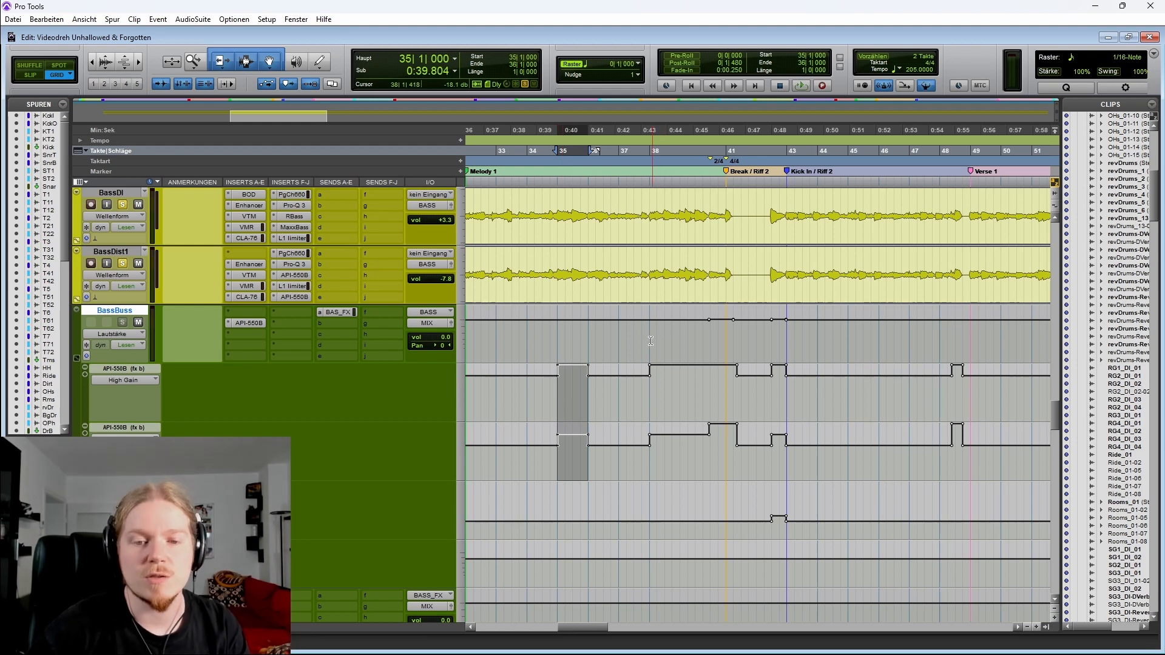
{"action": "left_click_drag", "start_coordinate": [647, 340], "coordinate": [735, 341]}
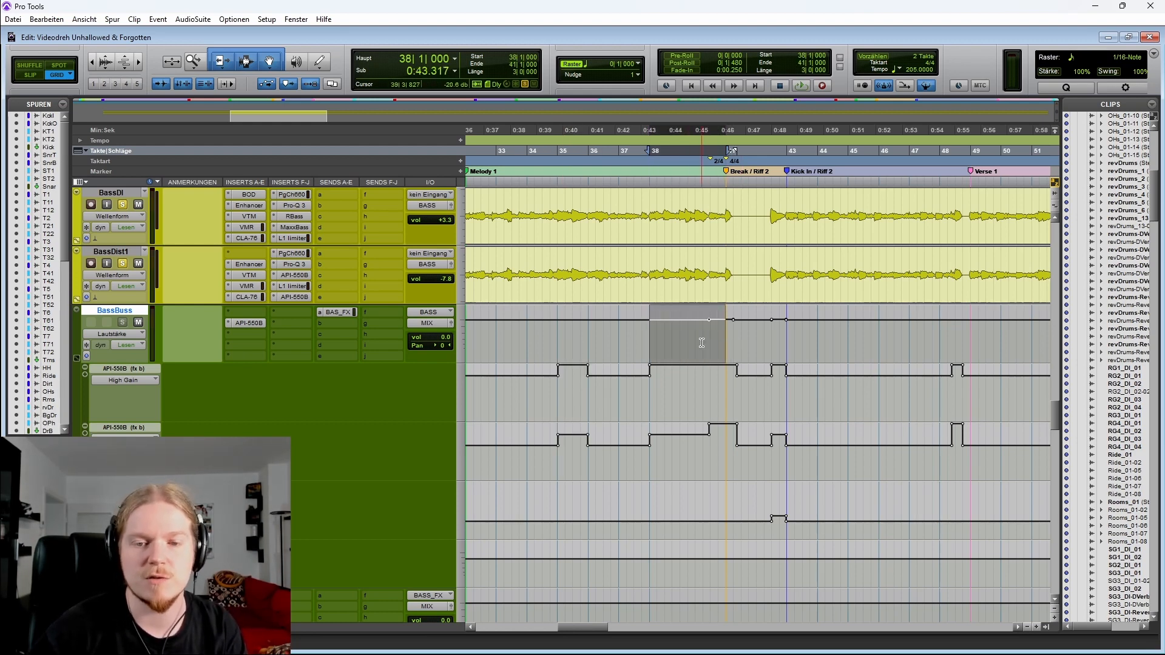
{"action": "left_click_drag", "start_coordinate": [702, 343], "coordinate": [745, 340]}
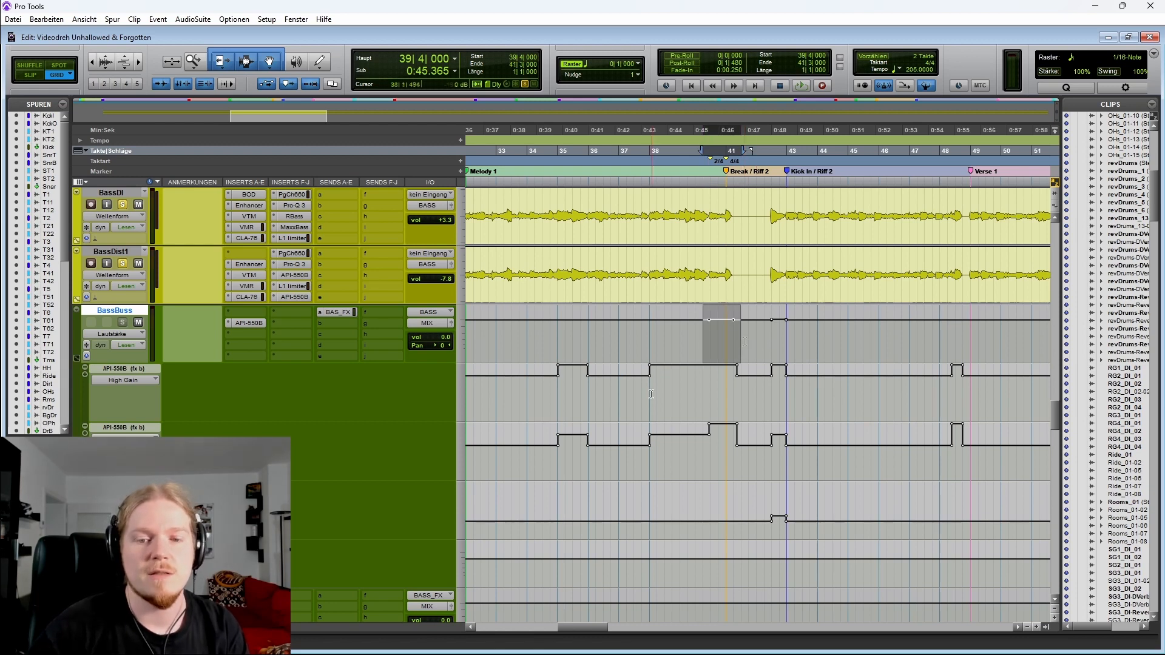
{"action": "left_click_drag", "start_coordinate": [648, 395], "coordinate": [741, 395]}
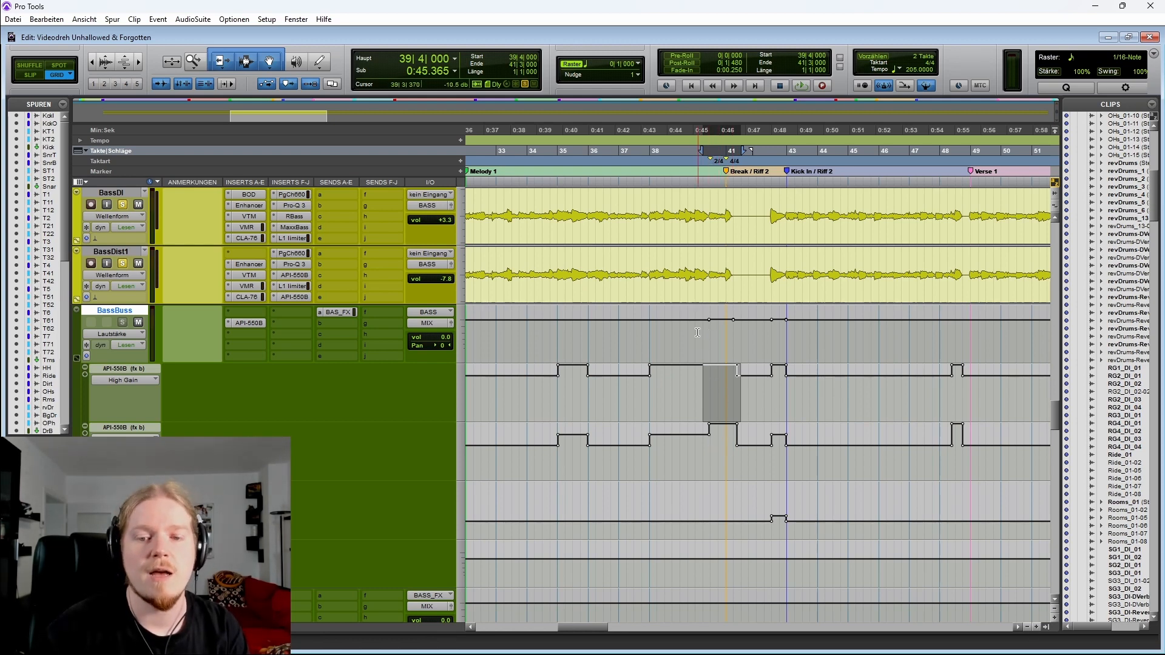
{"action": "left_click_drag", "start_coordinate": [698, 332], "coordinate": [741, 329]}
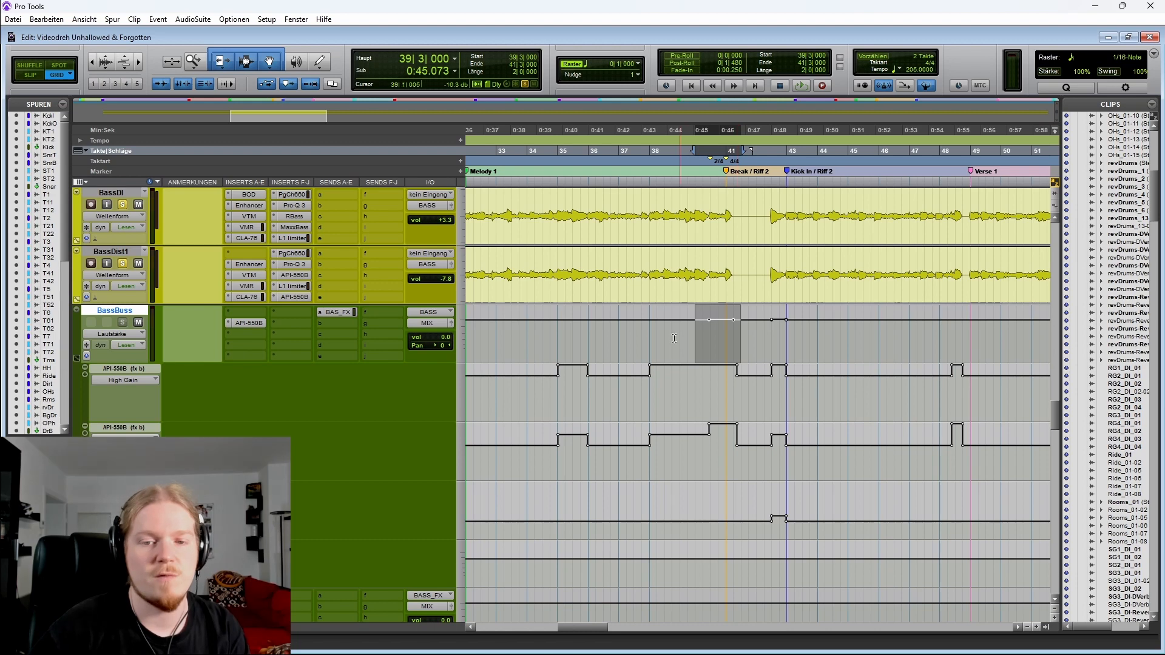
Replay the bass tracks from bar 37 into the Kick In / Riff 2 section
{"action": "left_click", "coordinate": [631, 256]}
{"action": "key", "text": "space"}
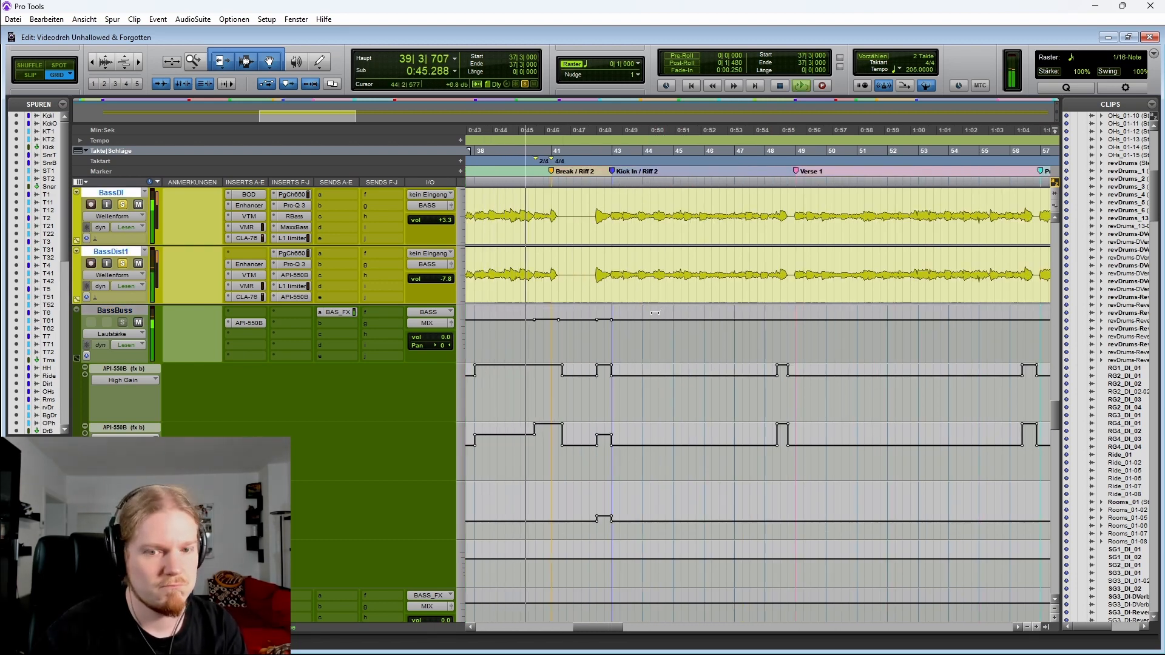
{"action": "key", "text": "space"}
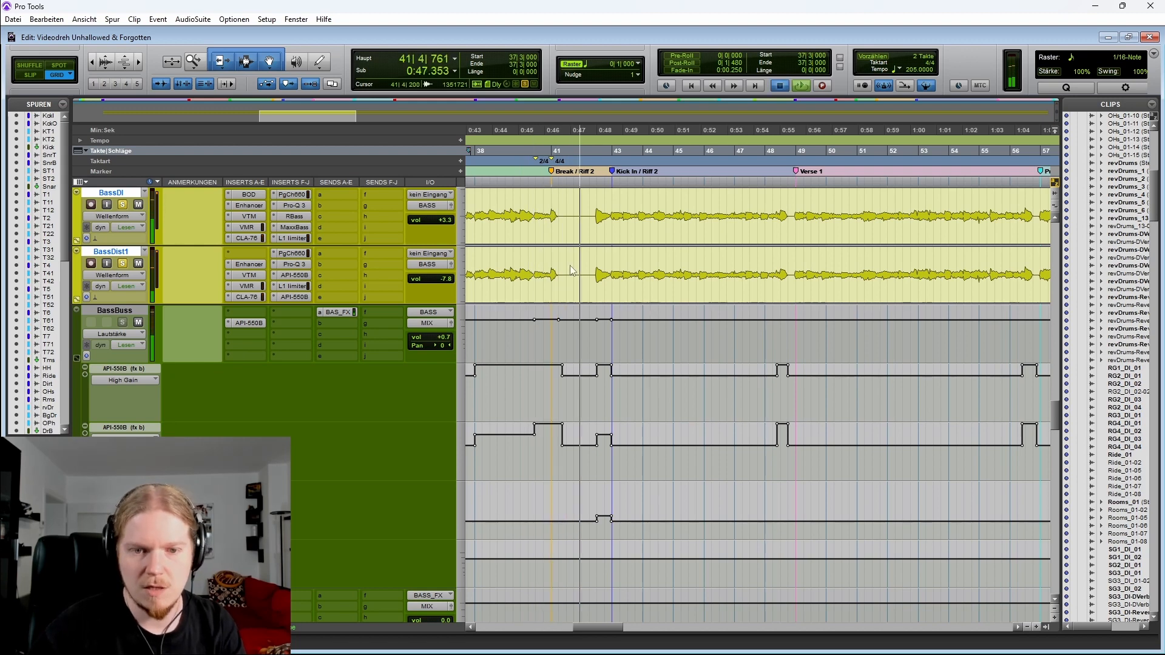
{"action": "key", "text": "space"}
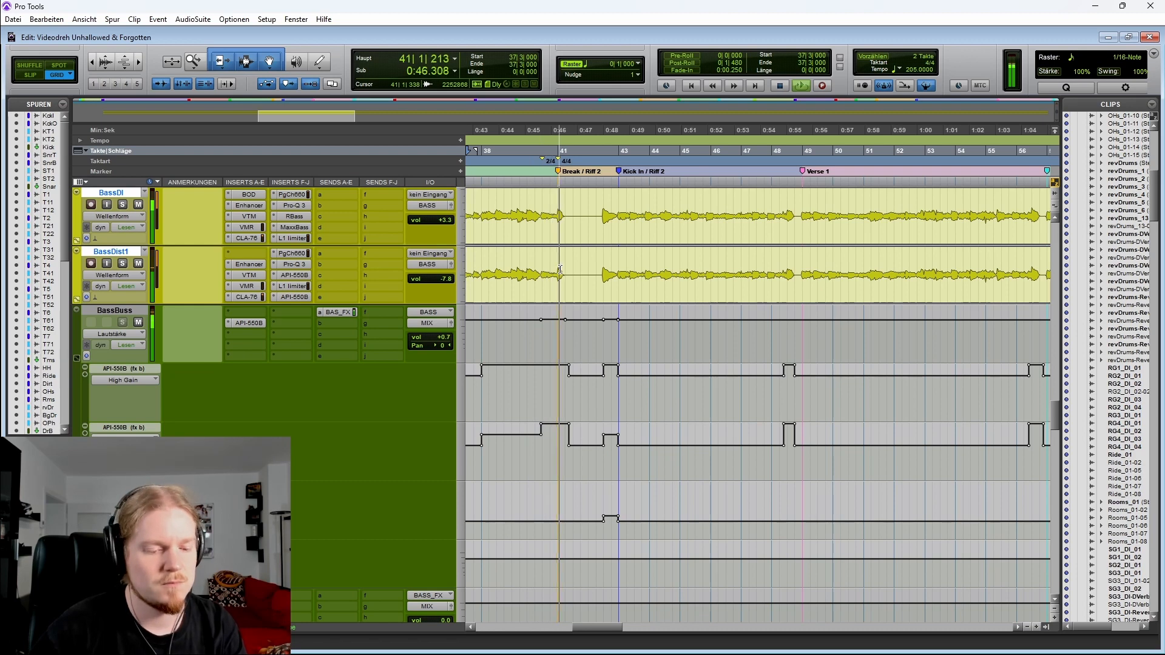
{"action": "left_click", "coordinate": [578, 264]}
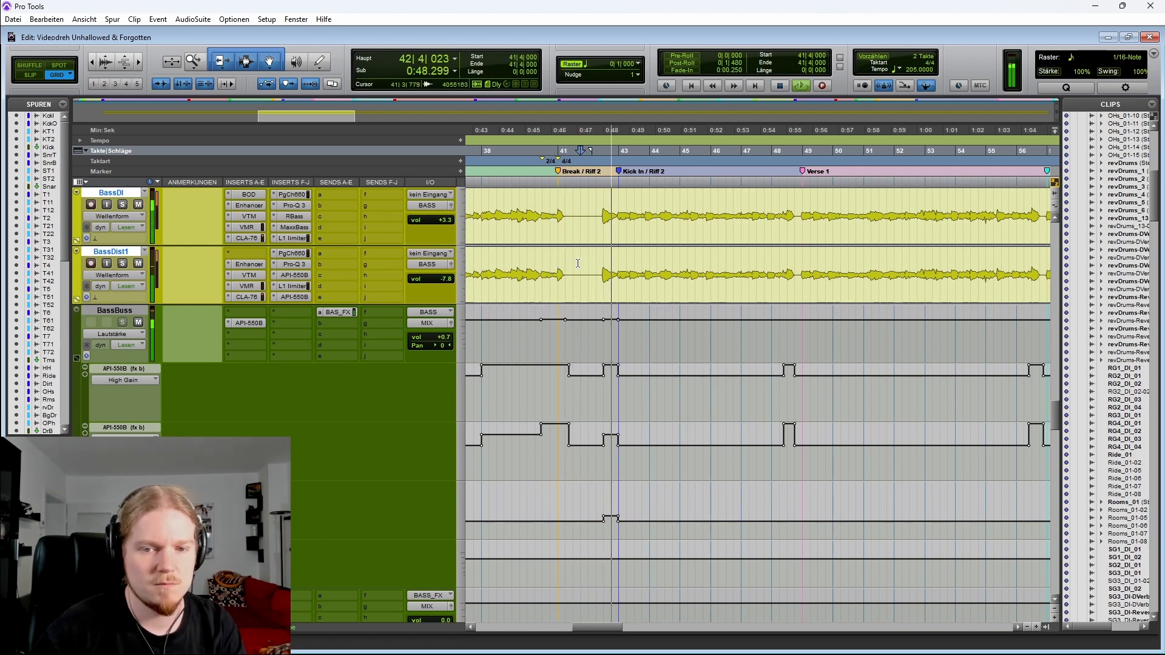
{"action": "key", "text": "space"}
Move to the Chorus 2 marker at bar 64 and play the bass tracks from there twice
{"action": "key", "text": "r"}
{"action": "scroll", "coordinate": [583, 280], "scroll_direction": "right", "scroll_amount": 5}
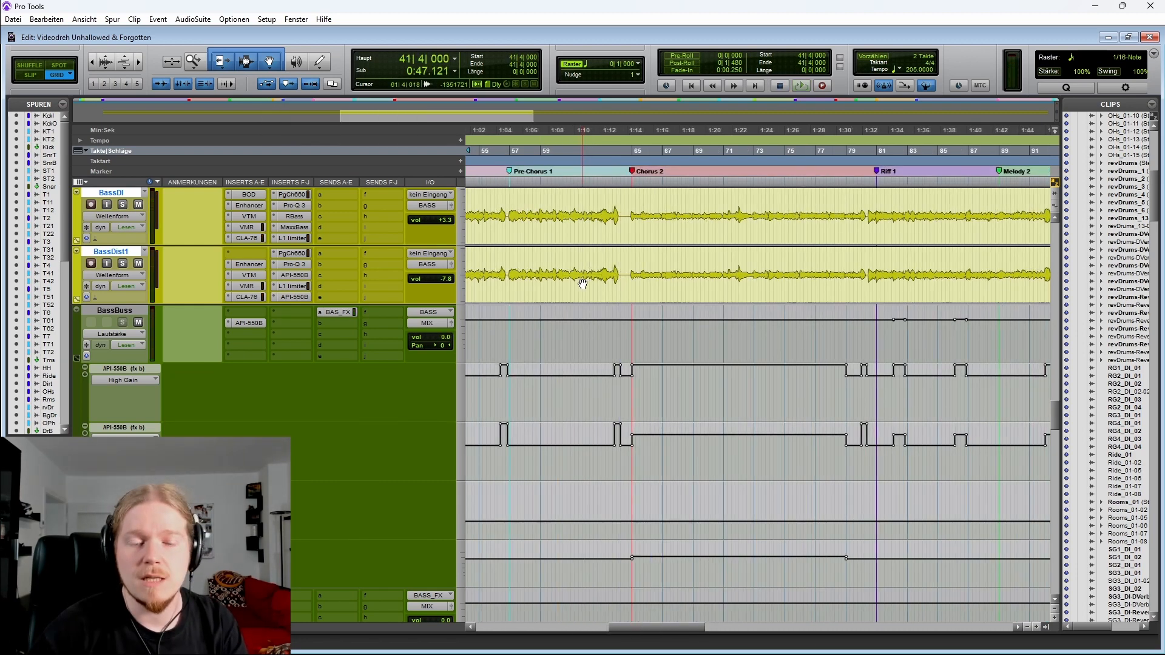
{"action": "scroll", "coordinate": [582, 284], "scroll_direction": "right", "scroll_amount": 2}
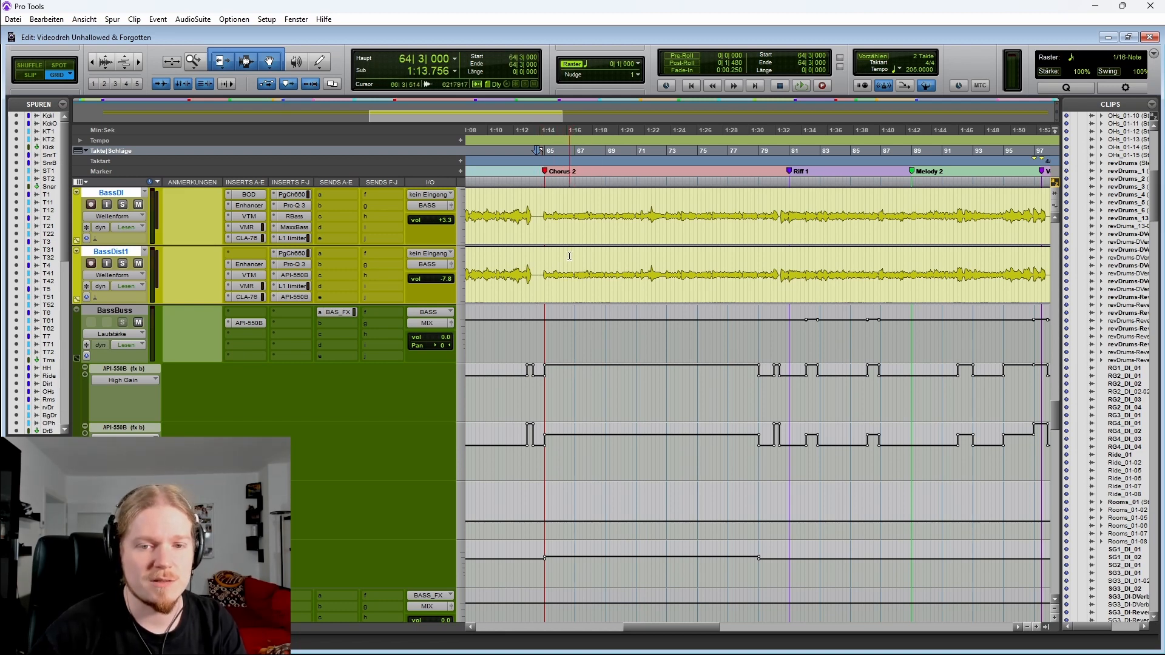
{"action": "key", "text": "t"}
{"action": "scroll", "coordinate": [613, 273], "scroll_direction": "right", "scroll_amount": 2}
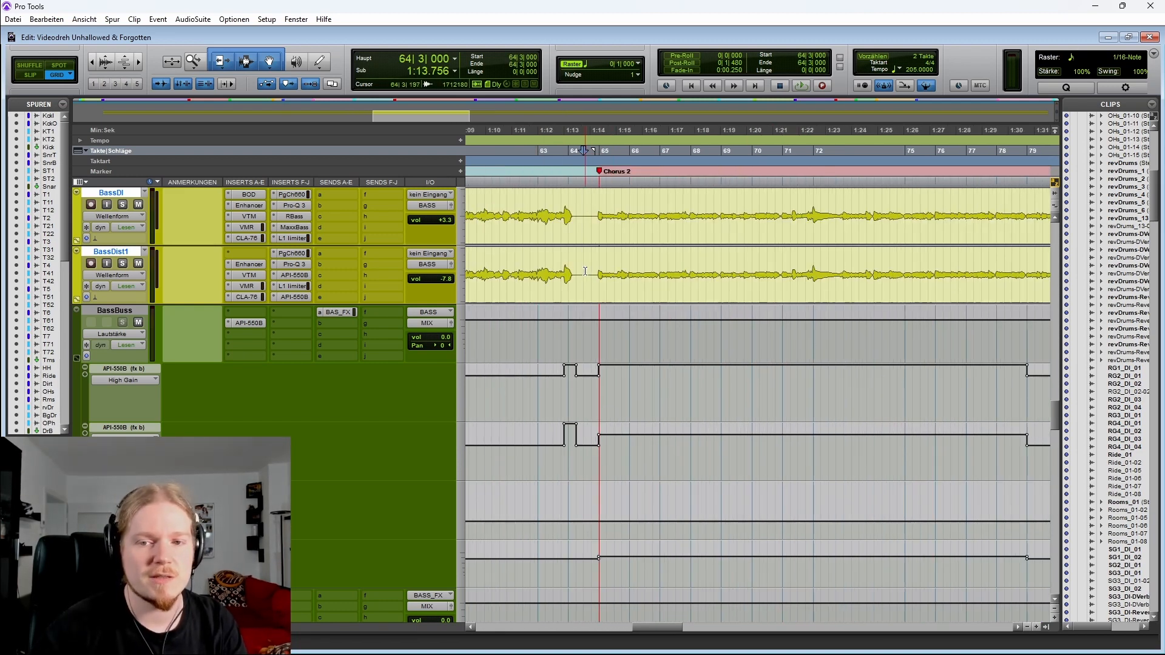
{"action": "scroll", "coordinate": [595, 274], "scroll_direction": "up", "scroll_amount": 2}
{"action": "key", "text": "r"}
{"action": "scroll", "coordinate": [627, 333], "scroll_direction": "right", "scroll_amount": 2}
{"action": "scroll", "coordinate": [618, 339], "scroll_direction": "down", "scroll_amount": 1}
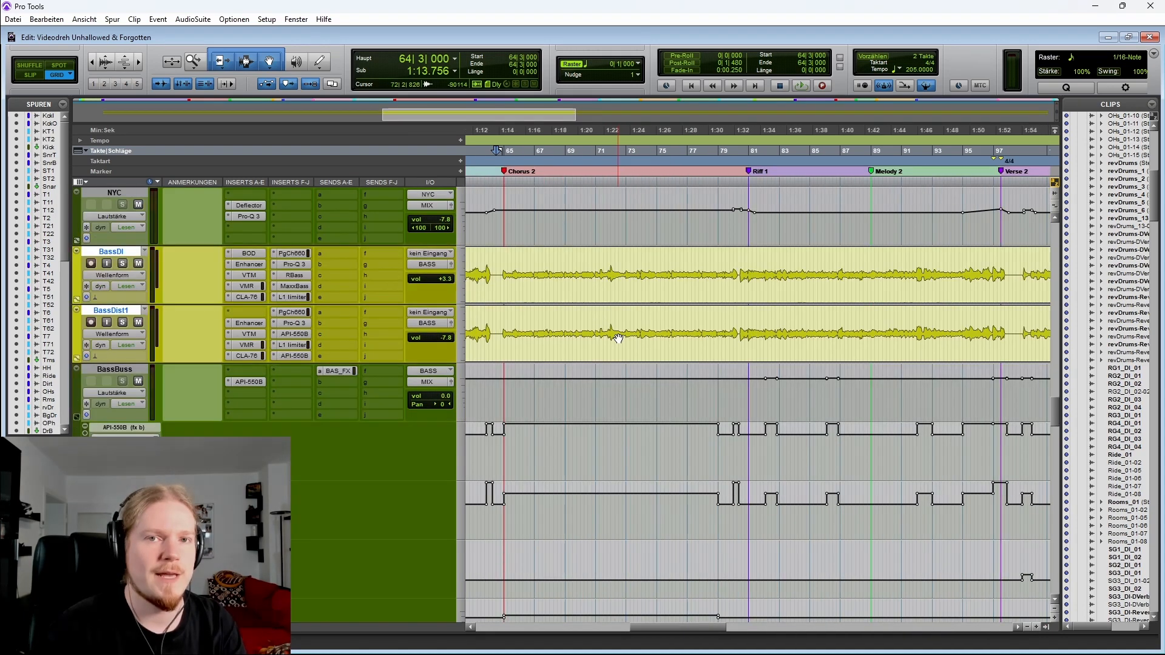
{"action": "key", "text": "space"}
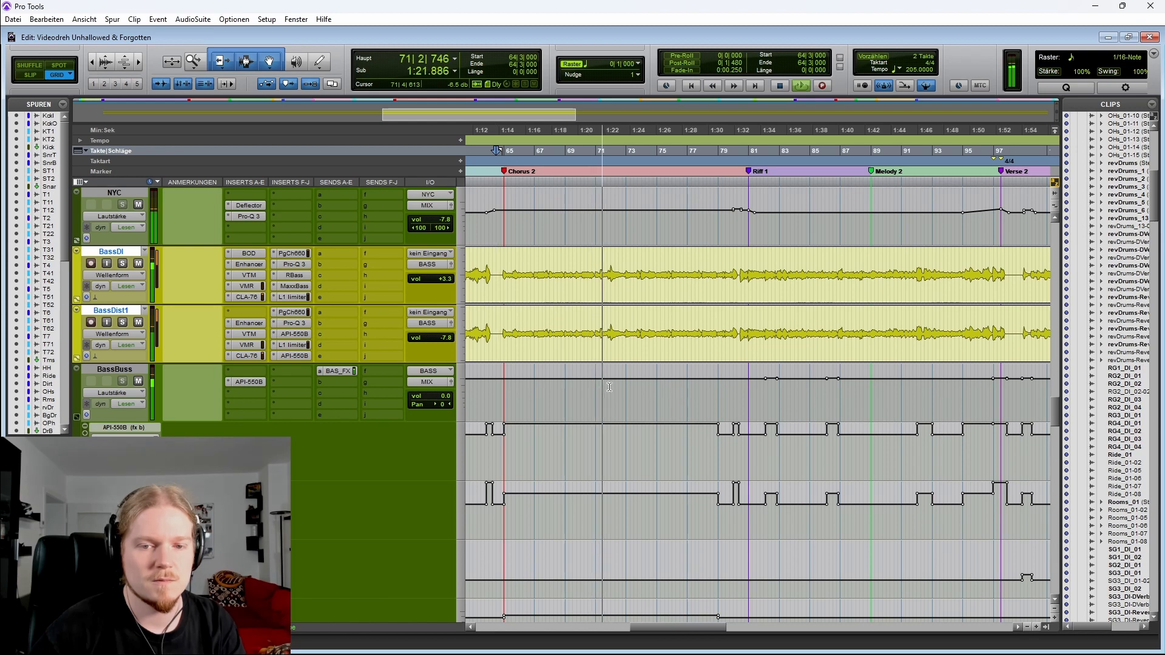
{"action": "key", "text": "space"}
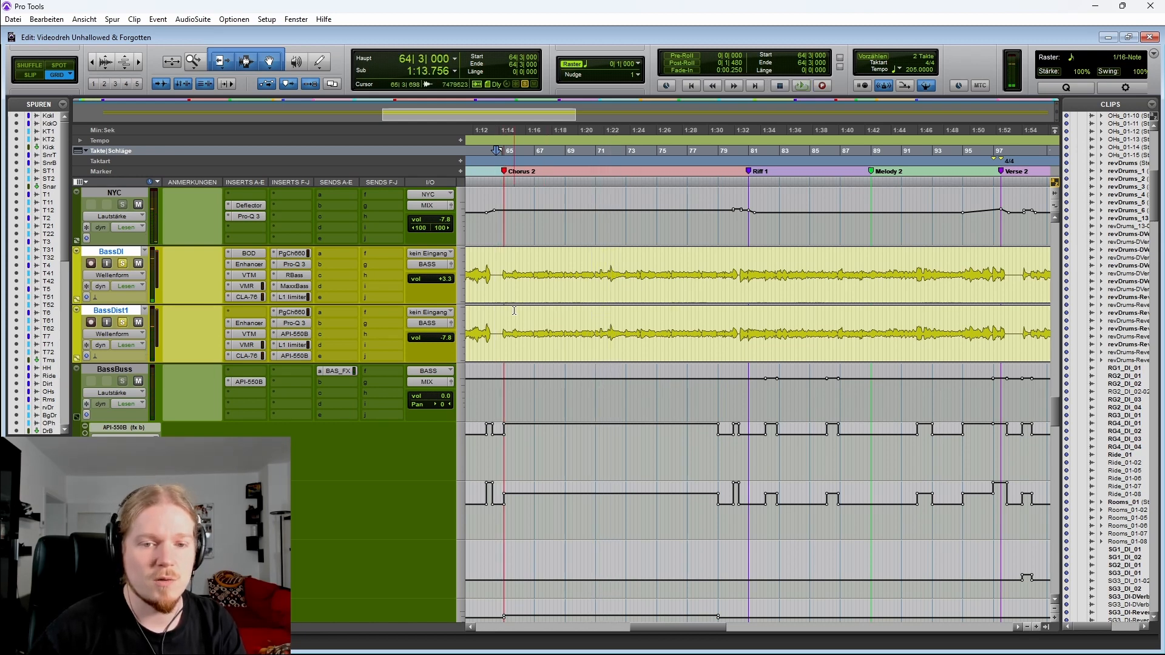
{"action": "key", "text": "space"}
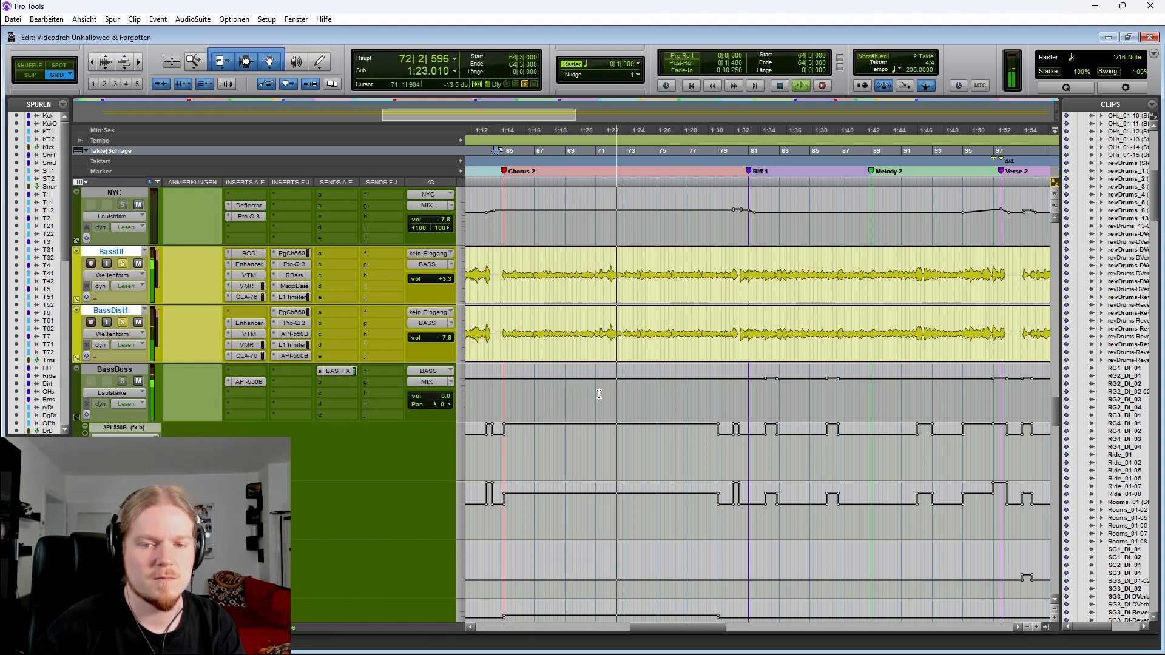
{"action": "key", "text": "space"}
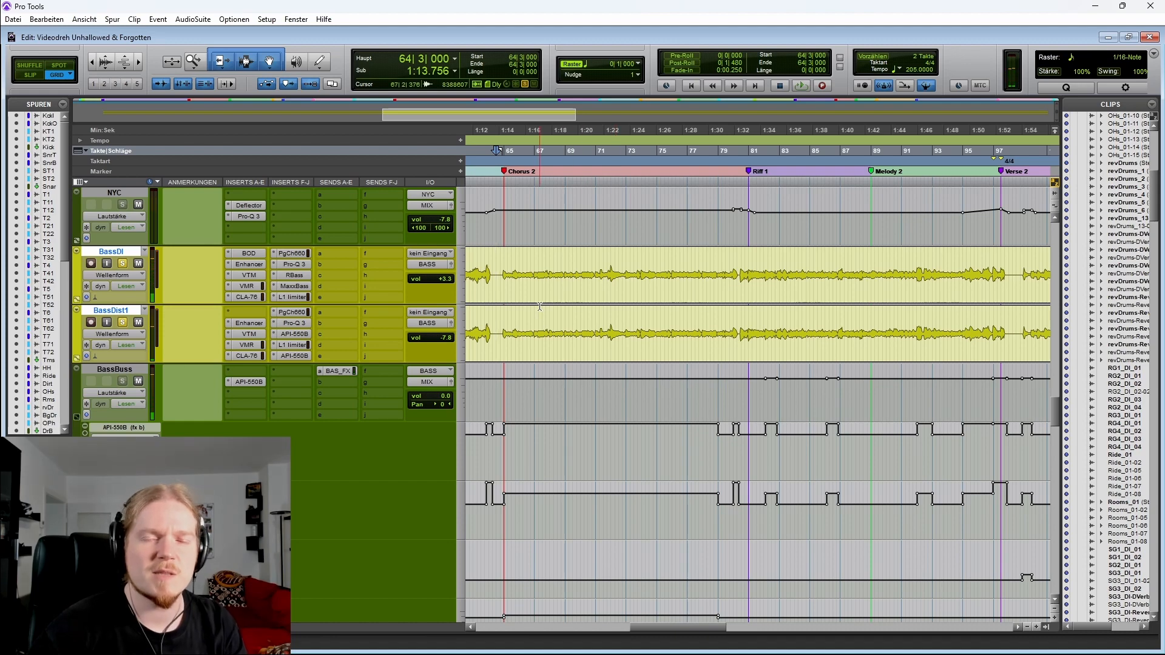
Play from Chorus 2 while scrolling through the rhythm guitar tracks, then toggle the BassDist1 solo
{"action": "scroll", "coordinate": [131, 297], "scroll_direction": "down", "scroll_amount": 5}
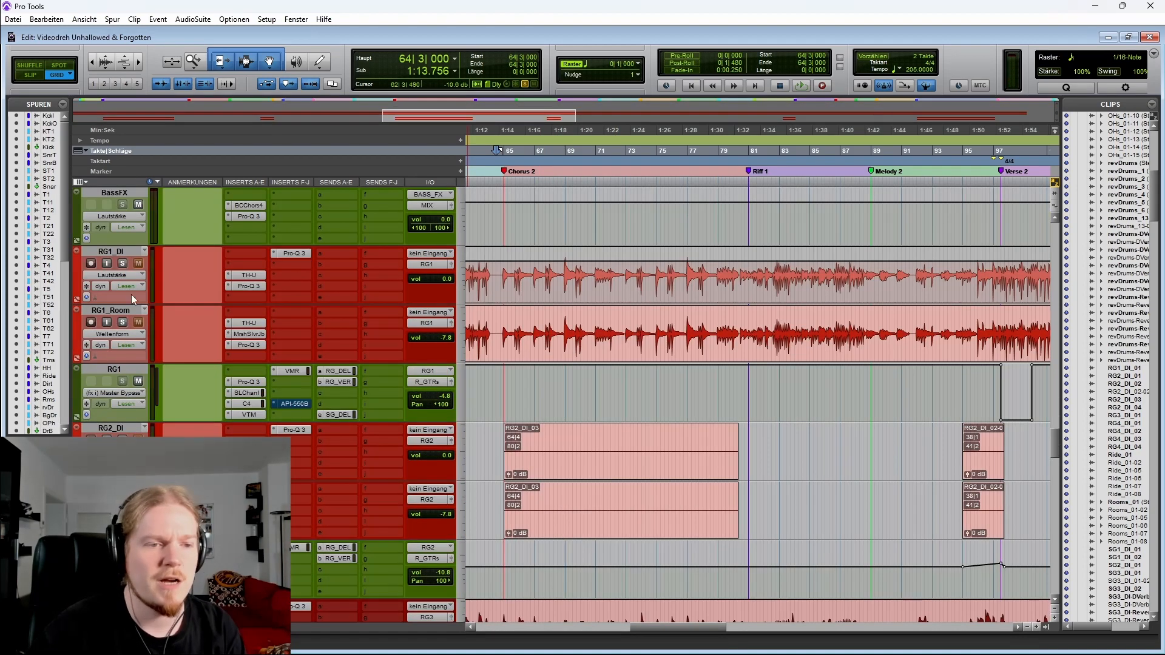
{"action": "scroll", "coordinate": [570, 401], "scroll_direction": "down", "scroll_amount": 4}
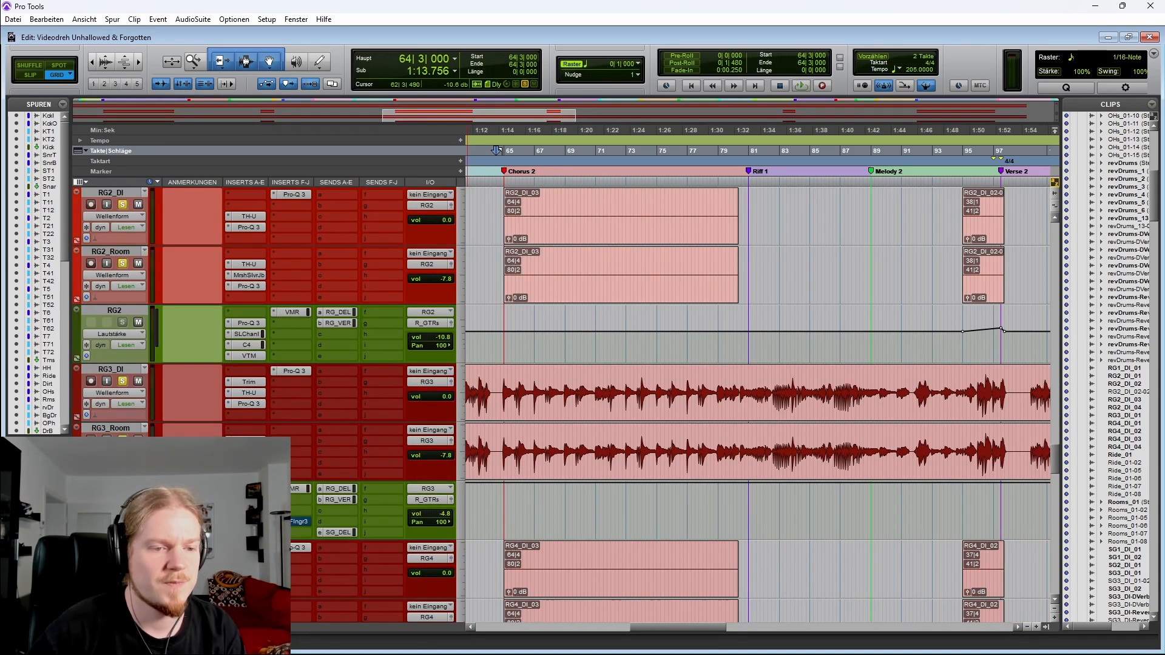
{"action": "scroll", "coordinate": [570, 403], "scroll_direction": "down", "scroll_amount": 1}
{"action": "key", "text": "space"}
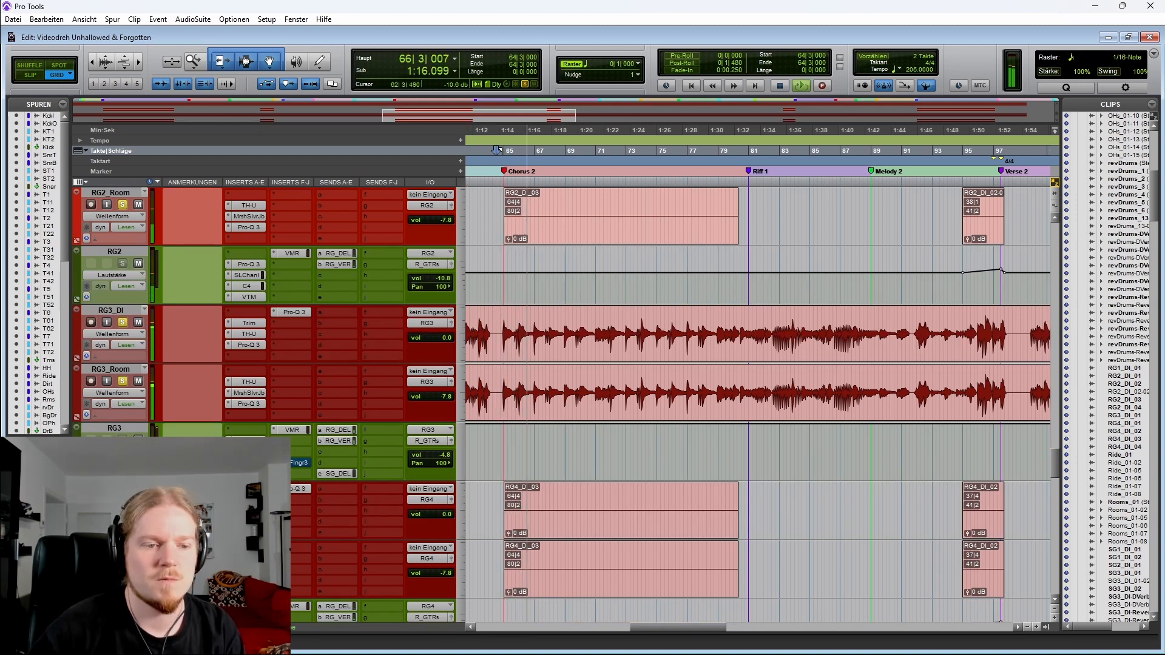
{"action": "scroll", "coordinate": [126, 263], "scroll_direction": "down", "scroll_amount": 8}
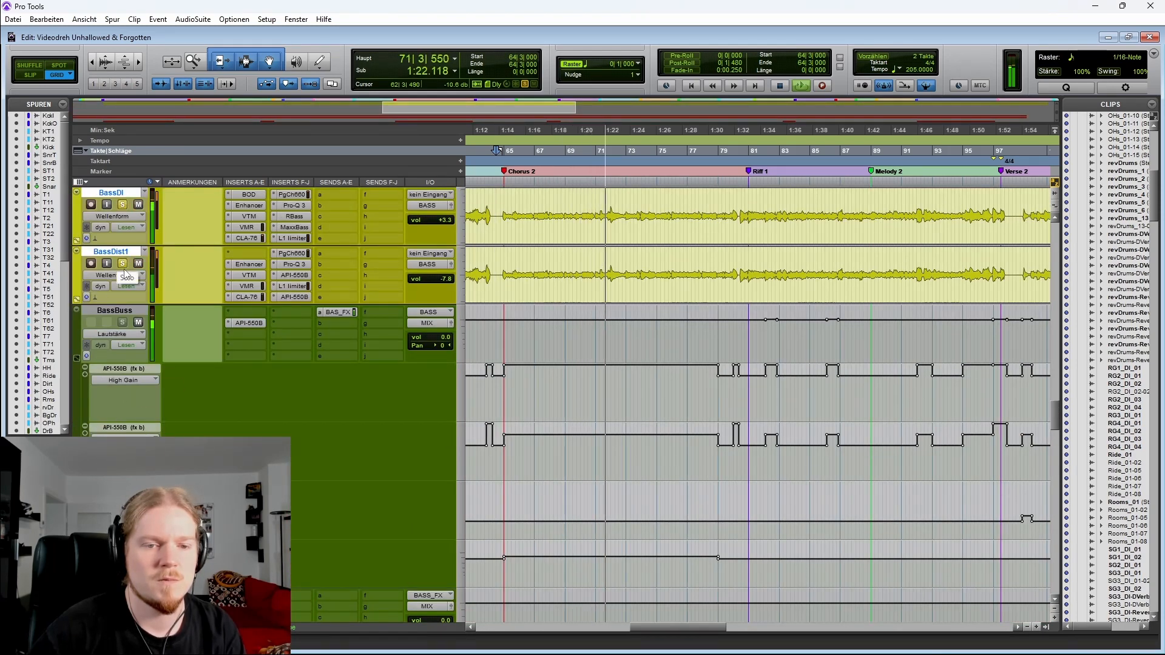
{"action": "key", "text": "space"}
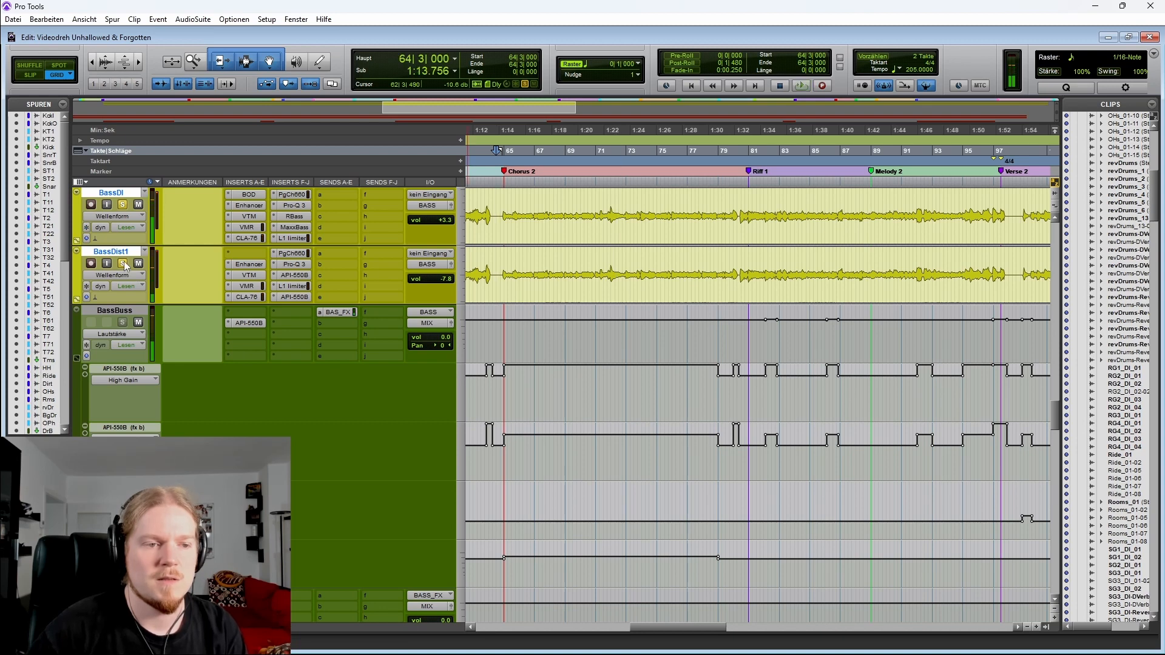
{"action": "left_click", "coordinate": [124, 266]}
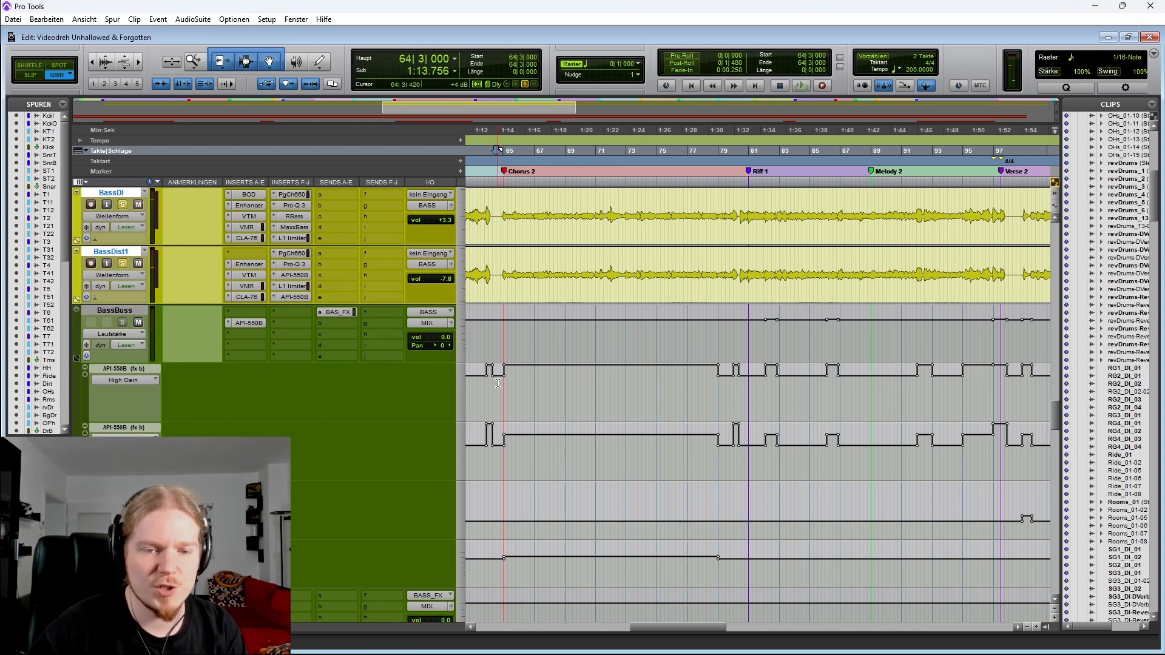
Select the BassBuss API-550B automation from Chorus 2 to bar 79 to inspect it, then clear the selection
{"action": "left_click_drag", "start_coordinate": [497, 383], "coordinate": [729, 453]}
{"action": "scroll", "coordinate": [694, 446], "scroll_direction": "up", "scroll_amount": 2}
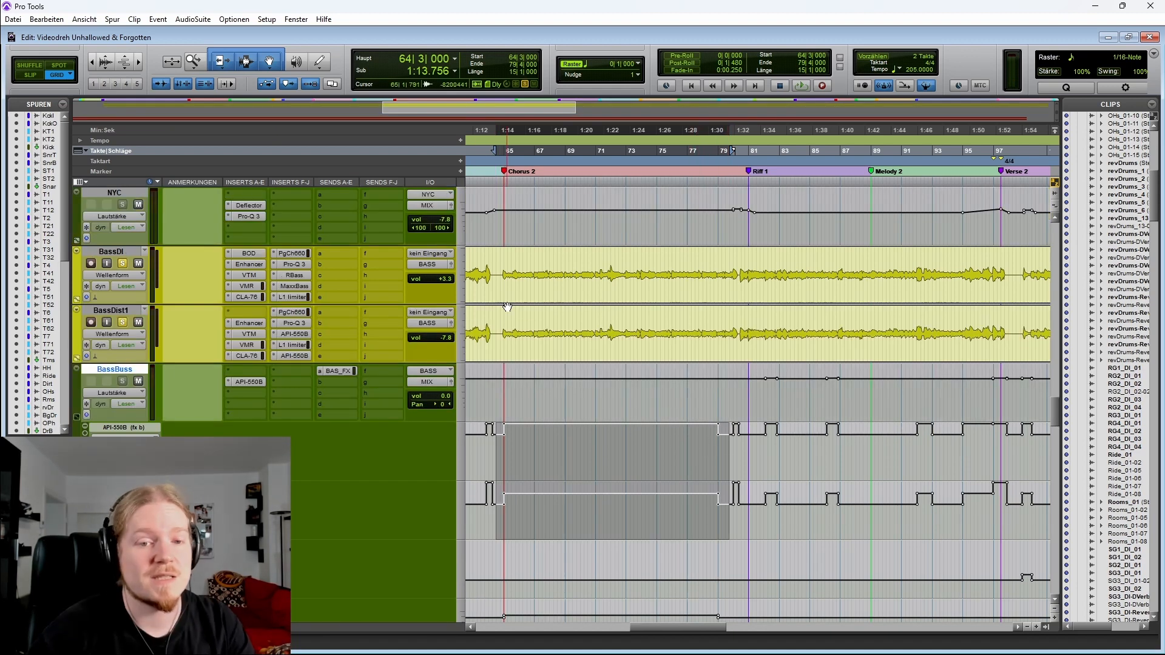
{"action": "left_click", "coordinate": [496, 257]}
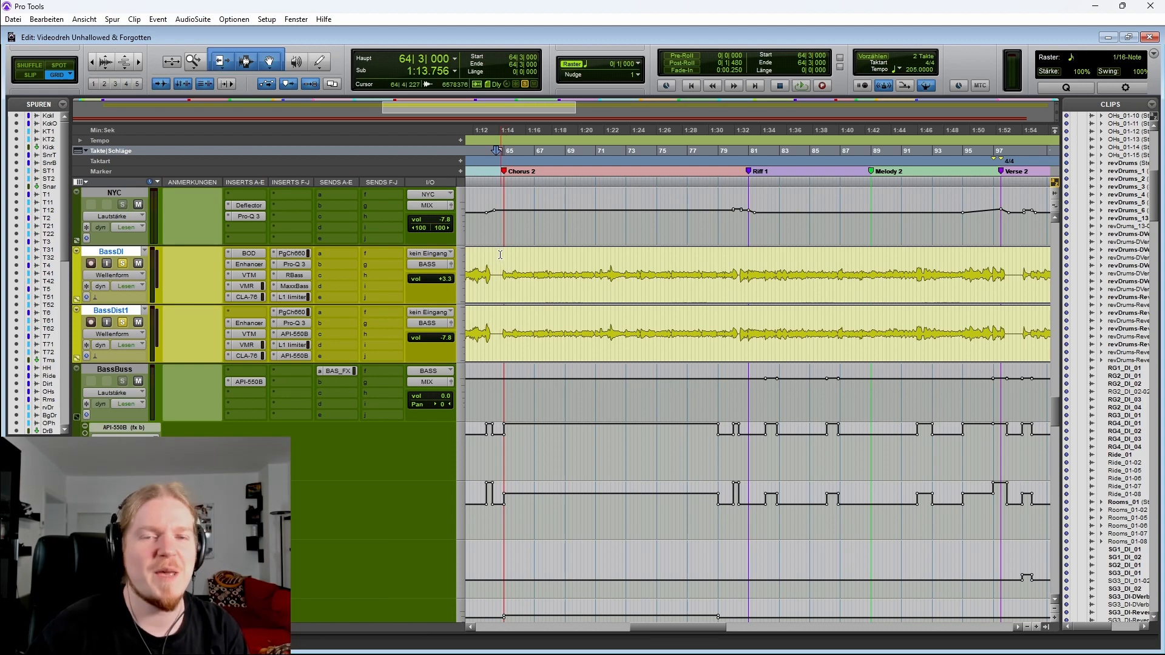
Play from Chorus 2 while scrolling through the drum, drum bus and bass tracks
{"action": "scroll", "coordinate": [138, 323], "scroll_direction": "up", "scroll_amount": 8}
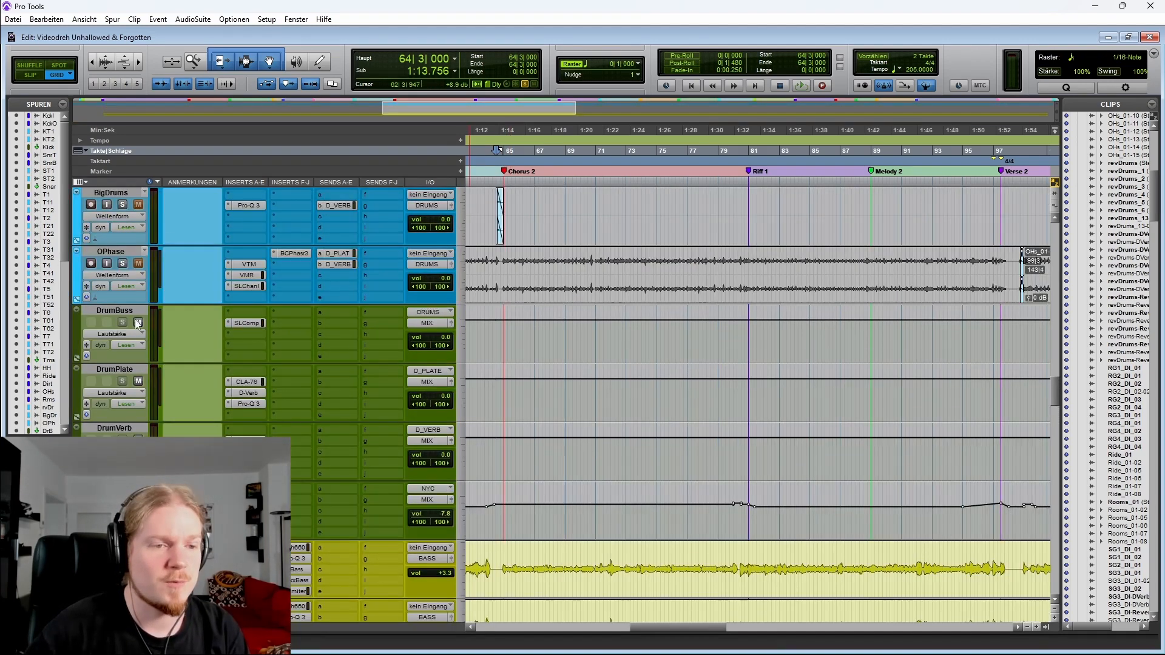
{"action": "scroll", "coordinate": [126, 263], "scroll_direction": "up", "scroll_amount": 5}
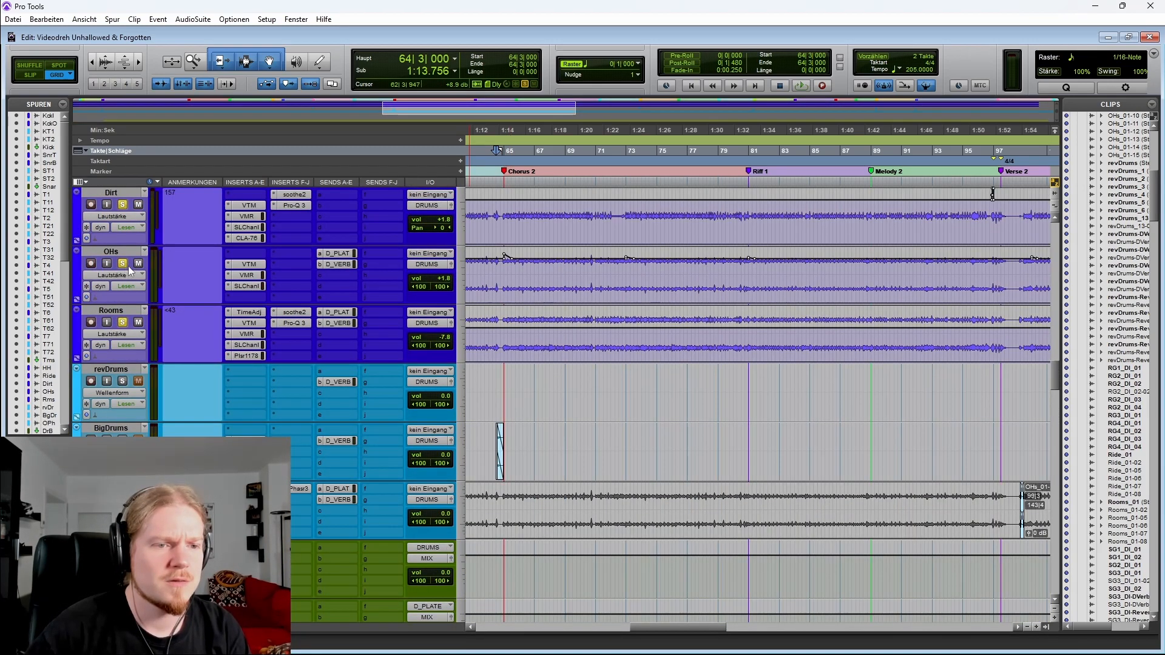
{"action": "scroll", "coordinate": [126, 262], "scroll_direction": "down", "scroll_amount": 13}
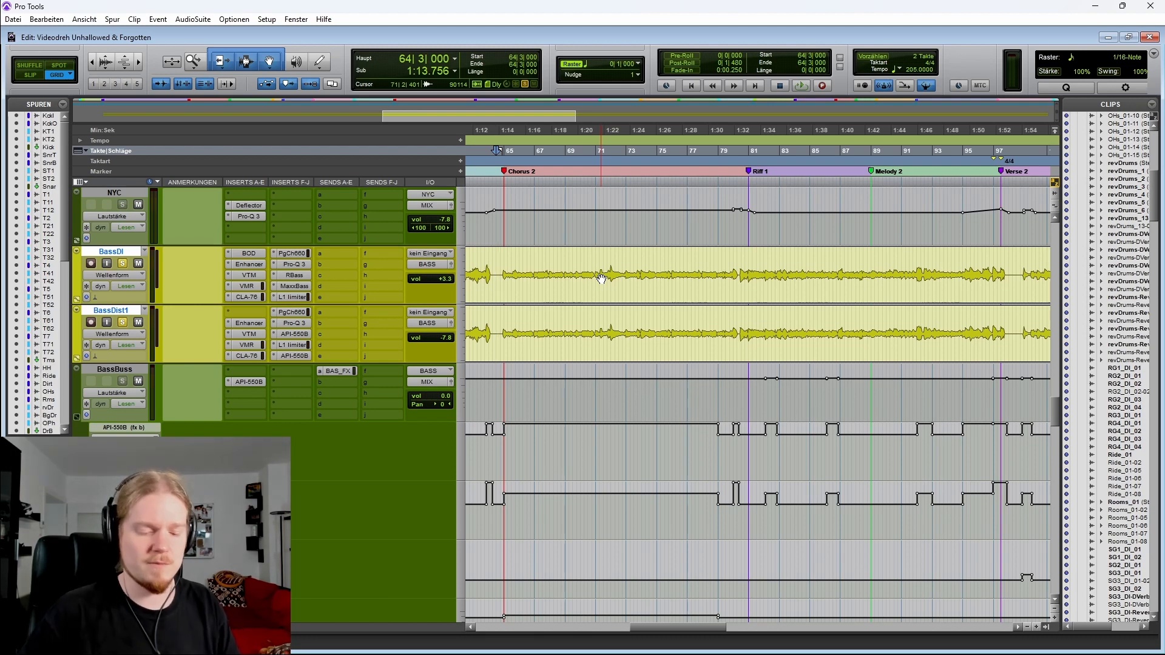
{"action": "scroll", "coordinate": [595, 288], "scroll_direction": "up", "scroll_amount": 10}
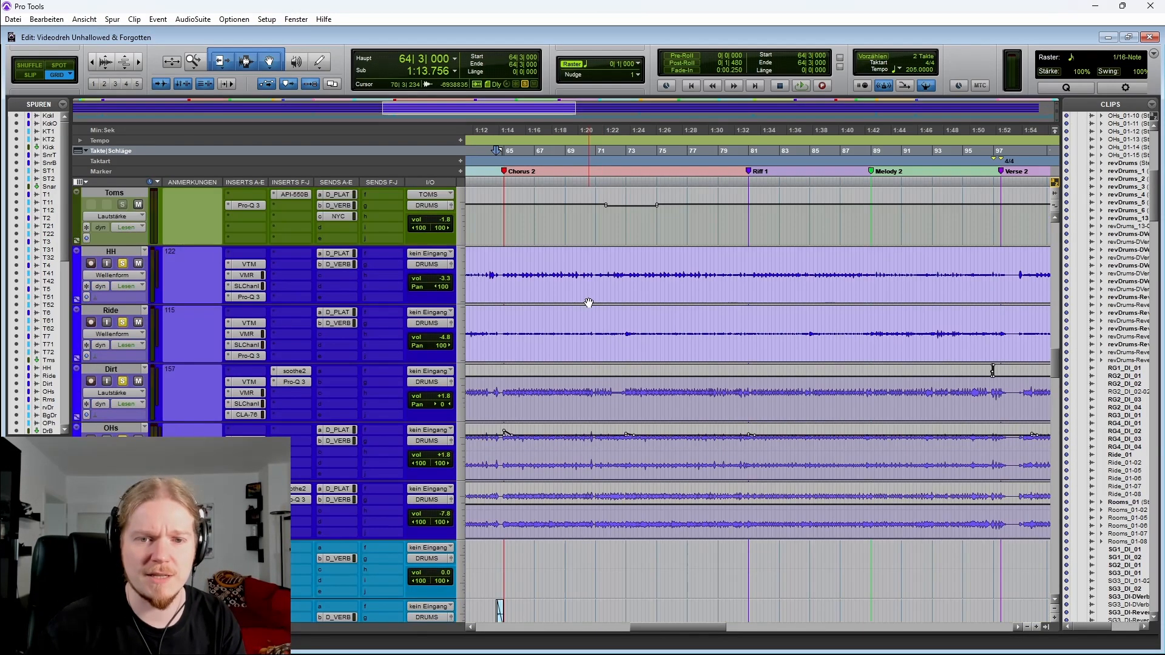
{"action": "key", "text": "space"}
{"action": "scroll", "coordinate": [583, 280], "scroll_direction": "up", "scroll_amount": 6}
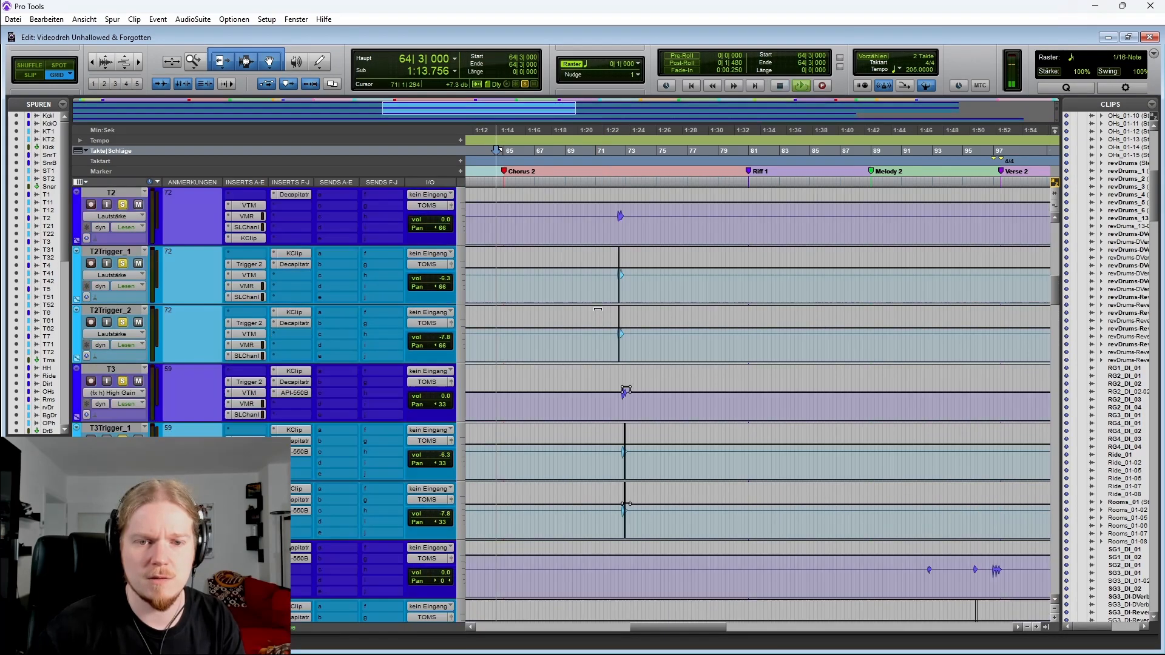
{"action": "scroll", "coordinate": [582, 323], "scroll_direction": "up", "scroll_amount": 5}
{"action": "scroll", "coordinate": [577, 316], "scroll_direction": "down", "scroll_amount": 12}
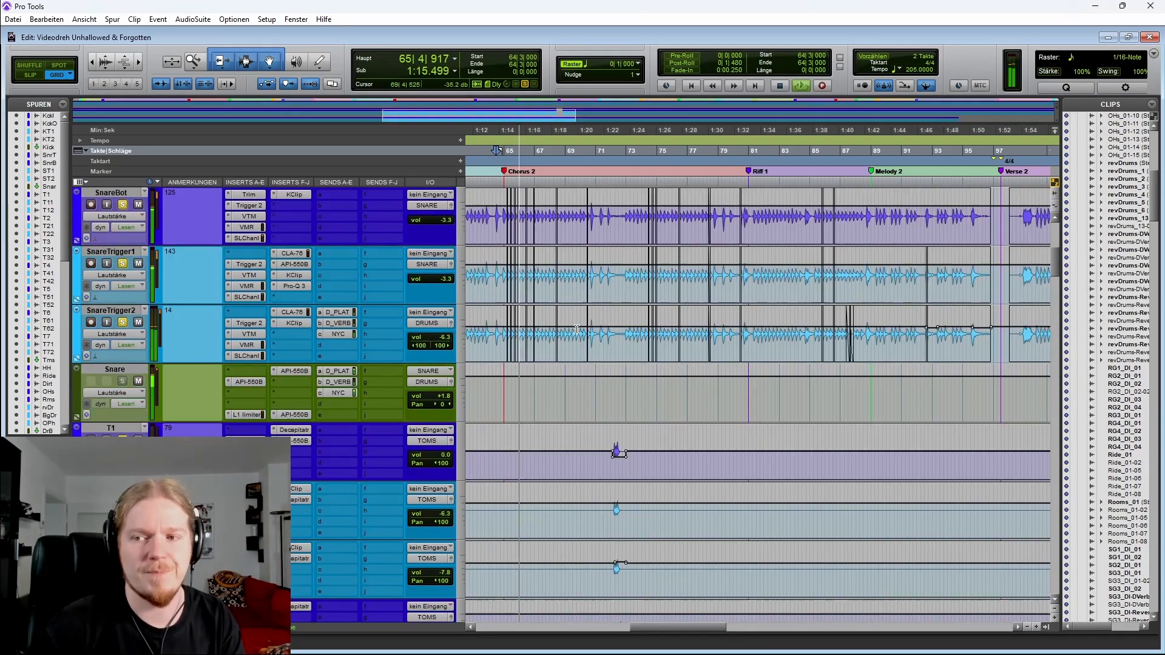
{"action": "scroll", "coordinate": [576, 315], "scroll_direction": "down", "scroll_amount": 20}
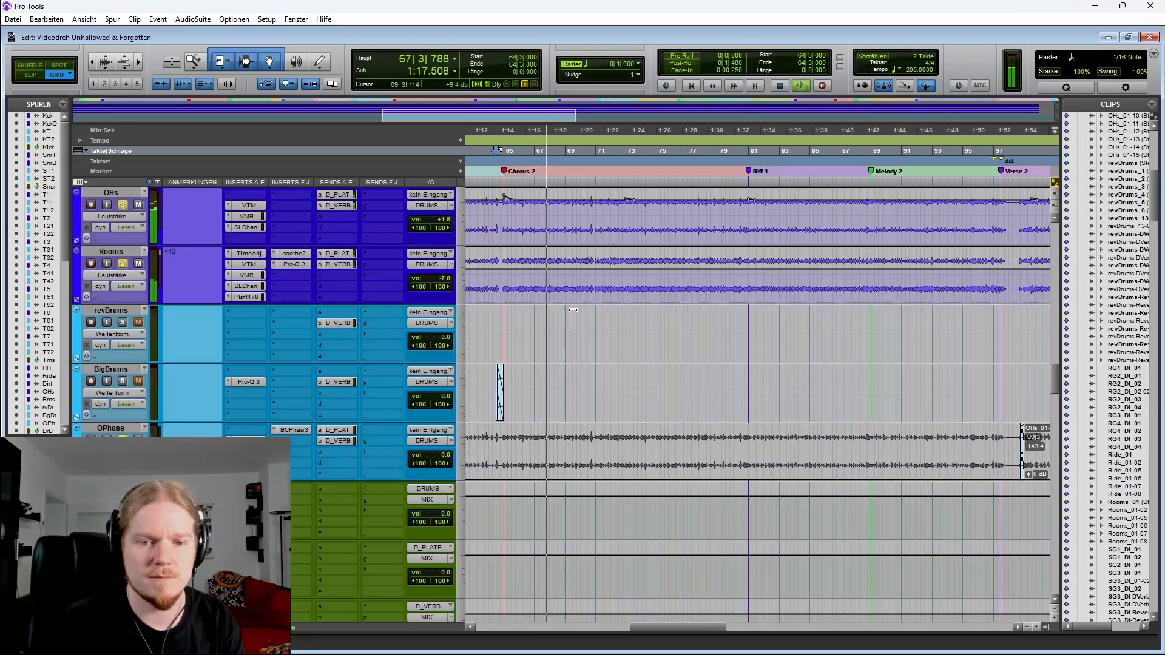
{"action": "scroll", "coordinate": [570, 309], "scroll_direction": "down", "scroll_amount": 10}
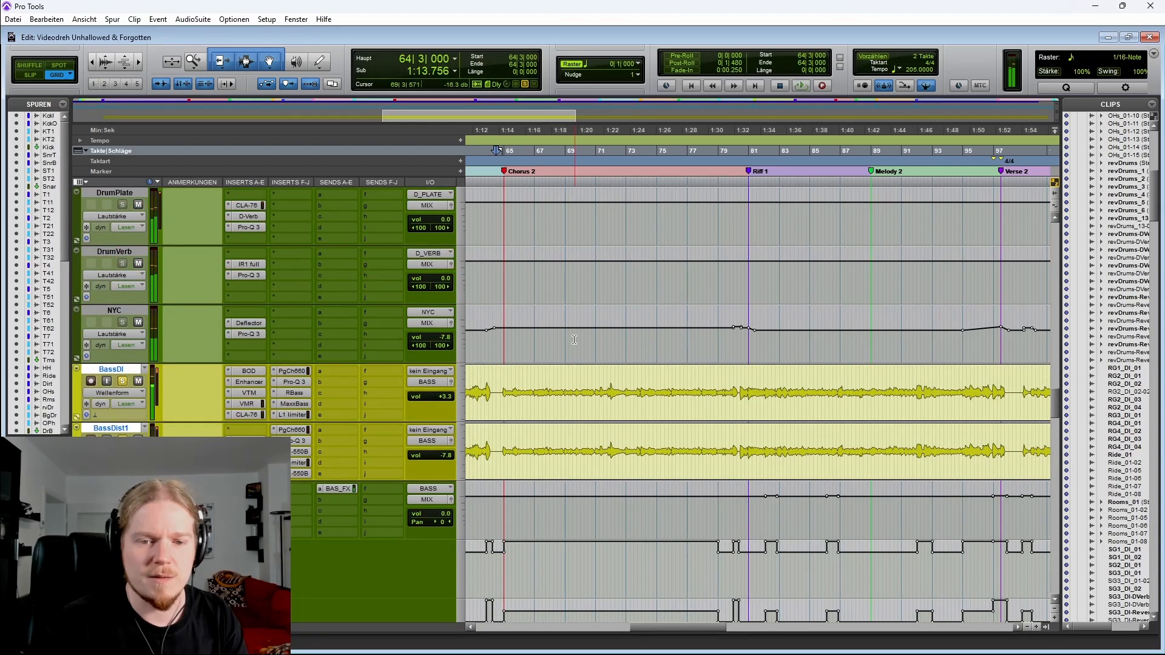
{"action": "scroll", "coordinate": [562, 358], "scroll_direction": "down", "scroll_amount": 4}
{"action": "key", "text": "space"}
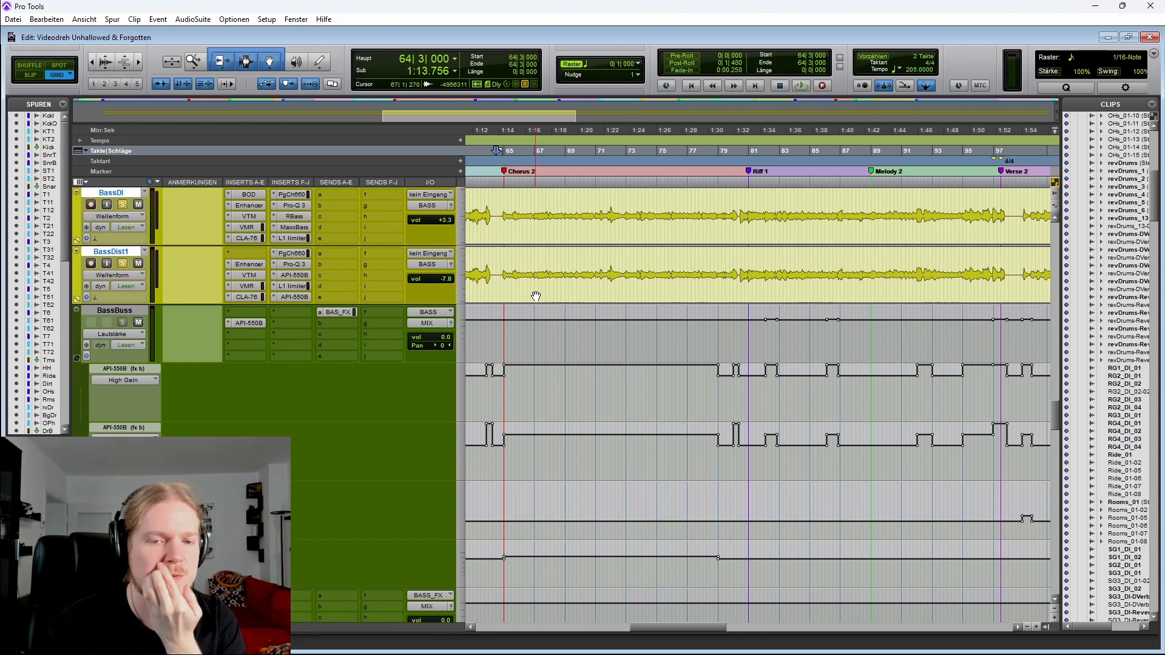
Zoom in on the Break marker around bar 121 in the RG1 rhythm guitar tracks
{"action": "scroll", "coordinate": [531, 307], "scroll_direction": "up", "scroll_amount": 2}
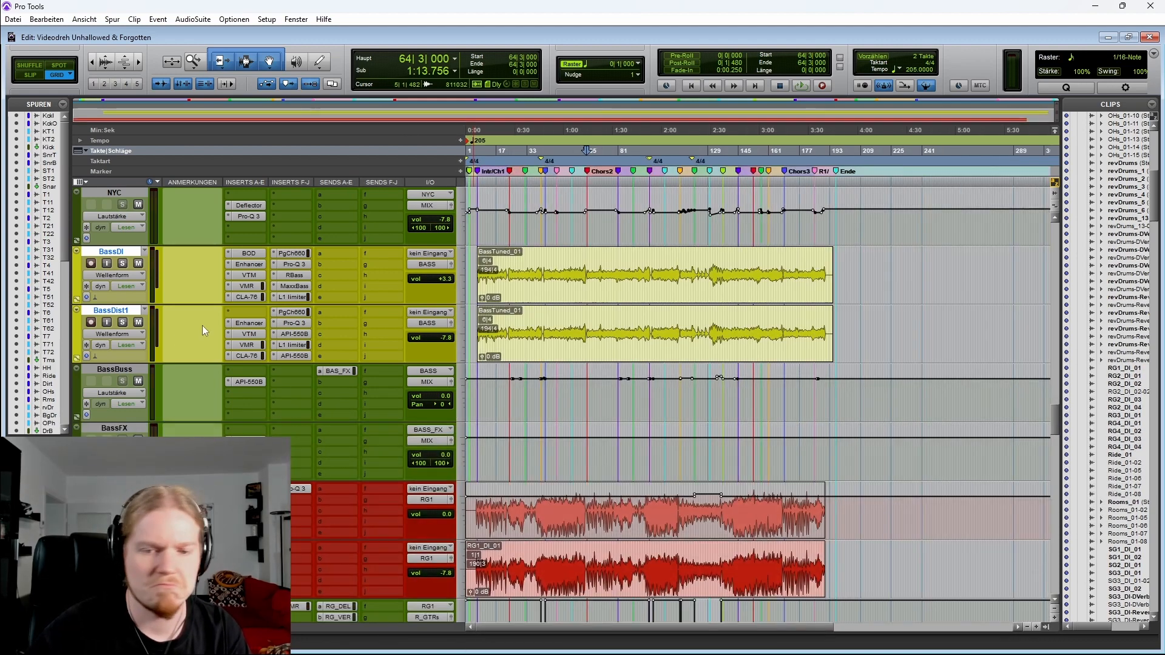
{"action": "scroll", "coordinate": [209, 322], "scroll_direction": "down", "scroll_amount": 4}
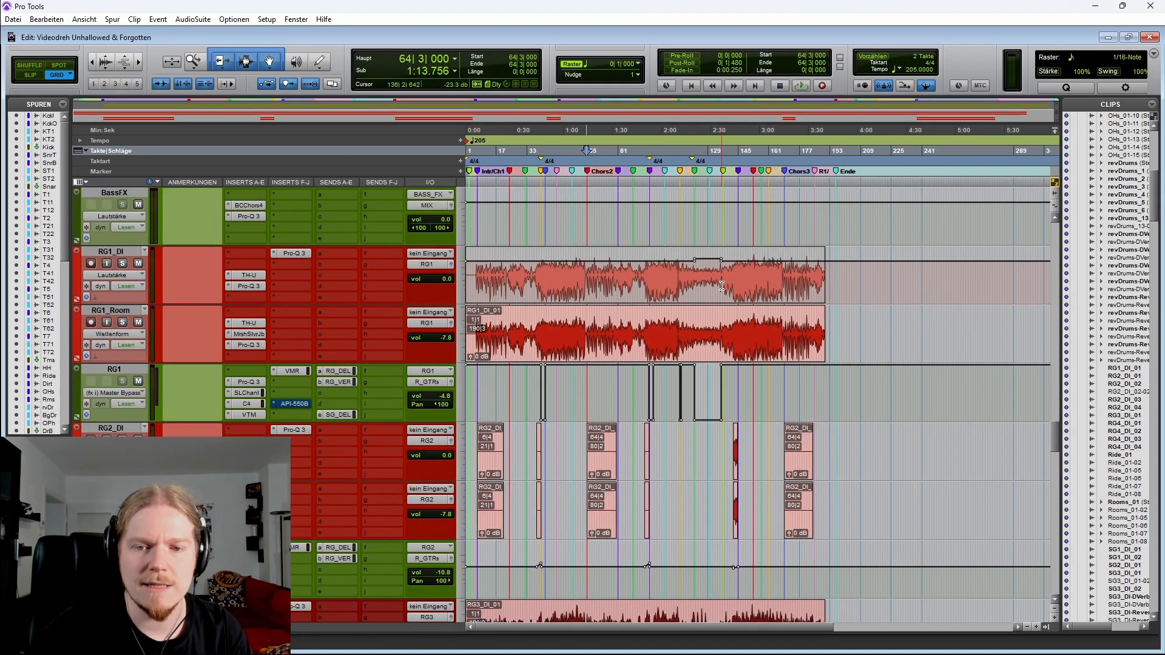
{"action": "left_click", "coordinate": [699, 284]}
{"action": "key", "text": "t"}
{"action": "key", "text": "t"}
{"action": "key", "text": "t"}
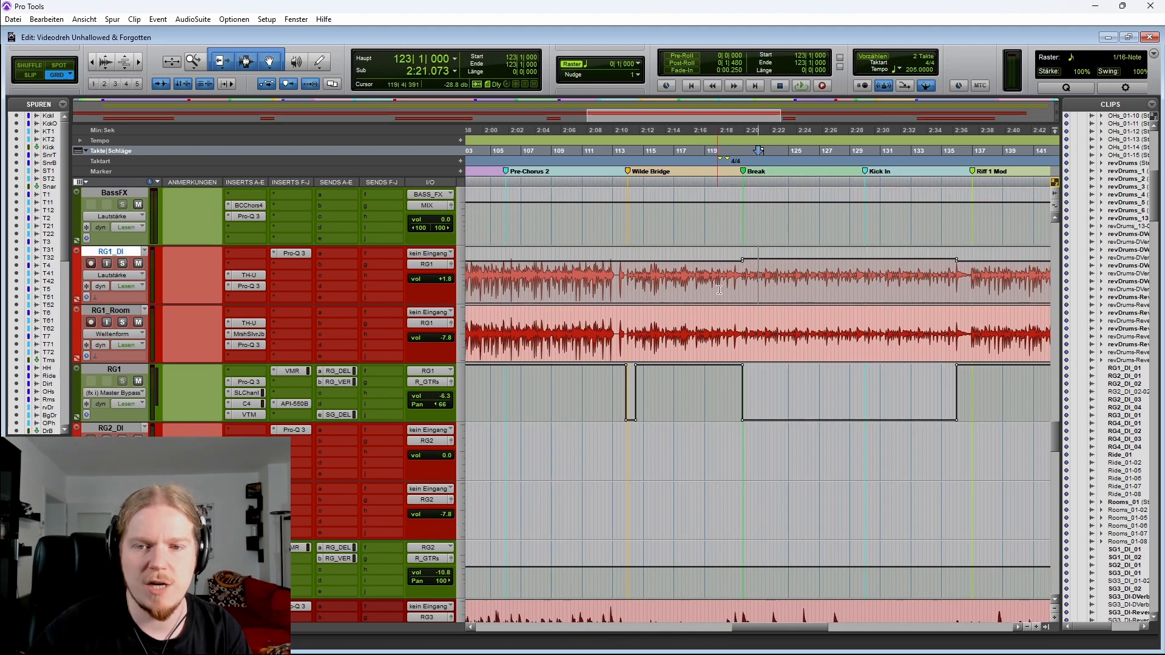
{"action": "scroll", "coordinate": [635, 290], "scroll_direction": "right", "scroll_amount": 3}
{"action": "left_click", "coordinate": [604, 280]}
{"action": "key", "text": "t"}
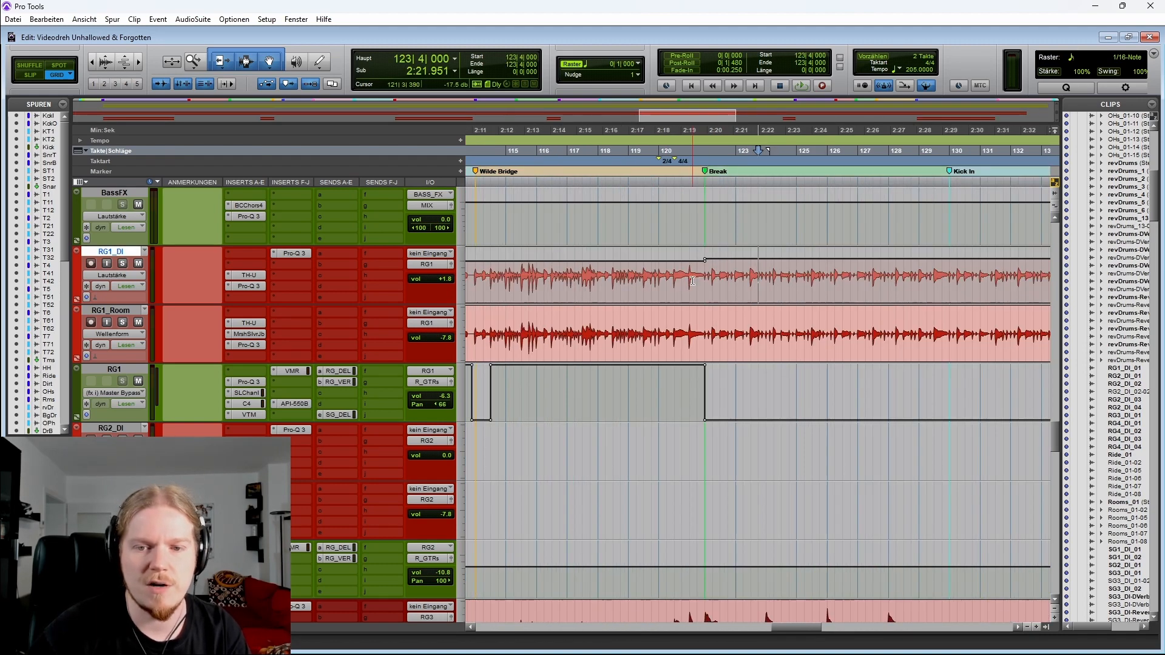
{"action": "left_click", "coordinate": [693, 279]}
{"action": "scroll", "coordinate": [640, 284], "scroll_direction": "right", "scroll_amount": 2}
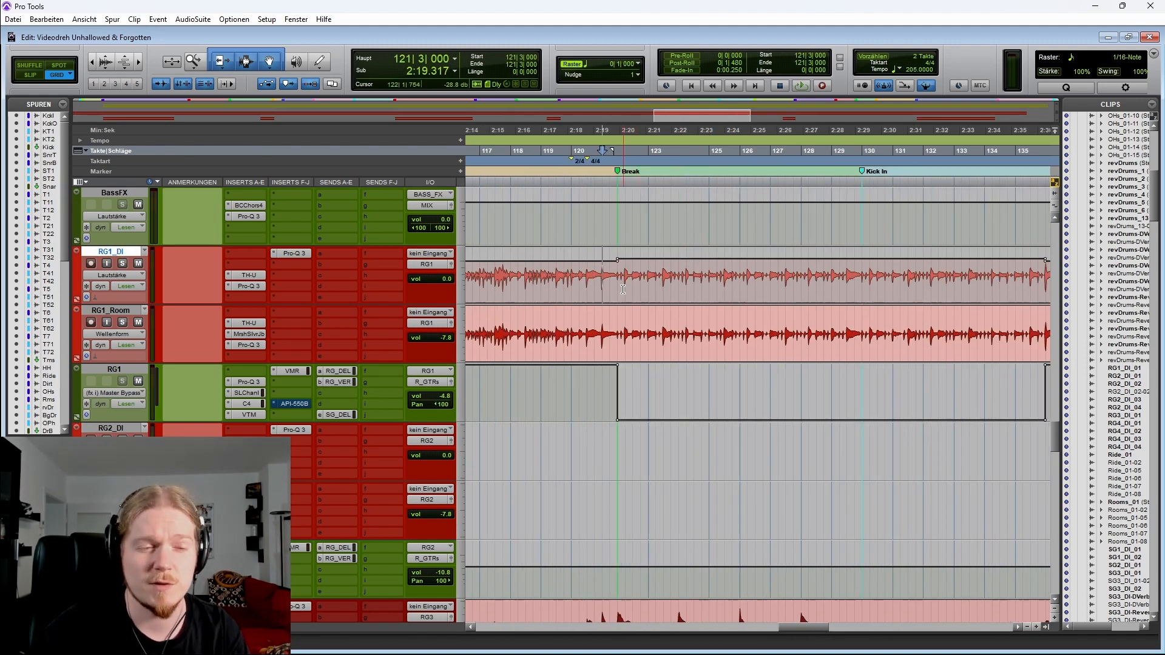
{"action": "scroll", "coordinate": [609, 290], "scroll_direction": "right", "scroll_amount": 2}
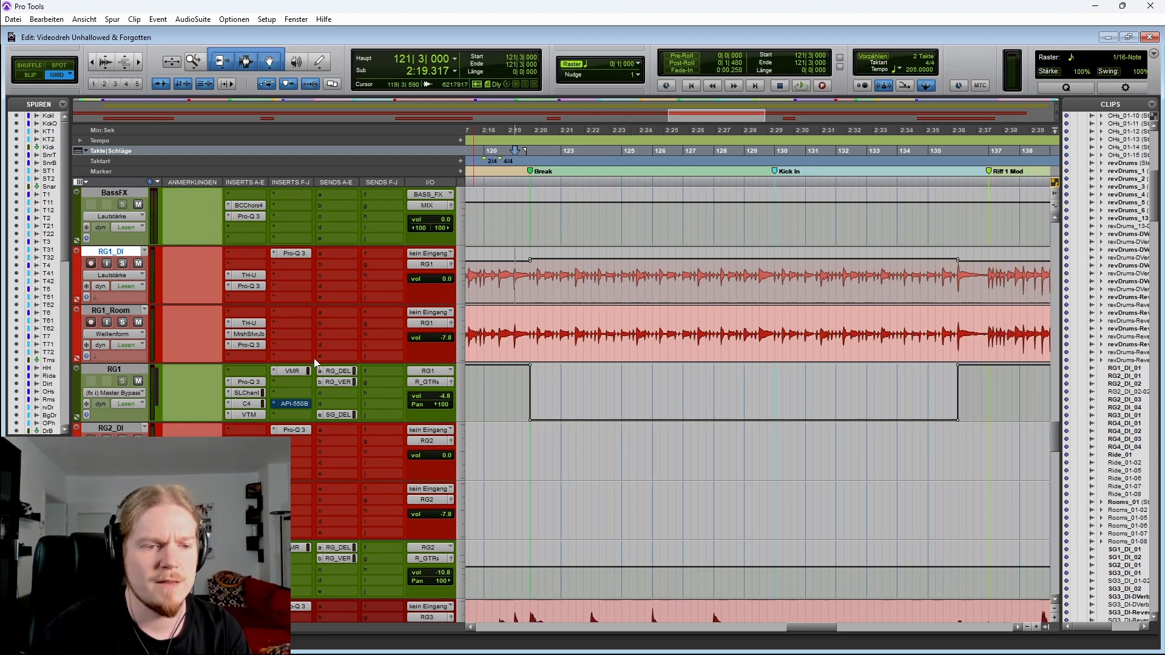
Show RG1's send automation lanes and play from the Break section
{"action": "left_click", "coordinate": [77, 418]}
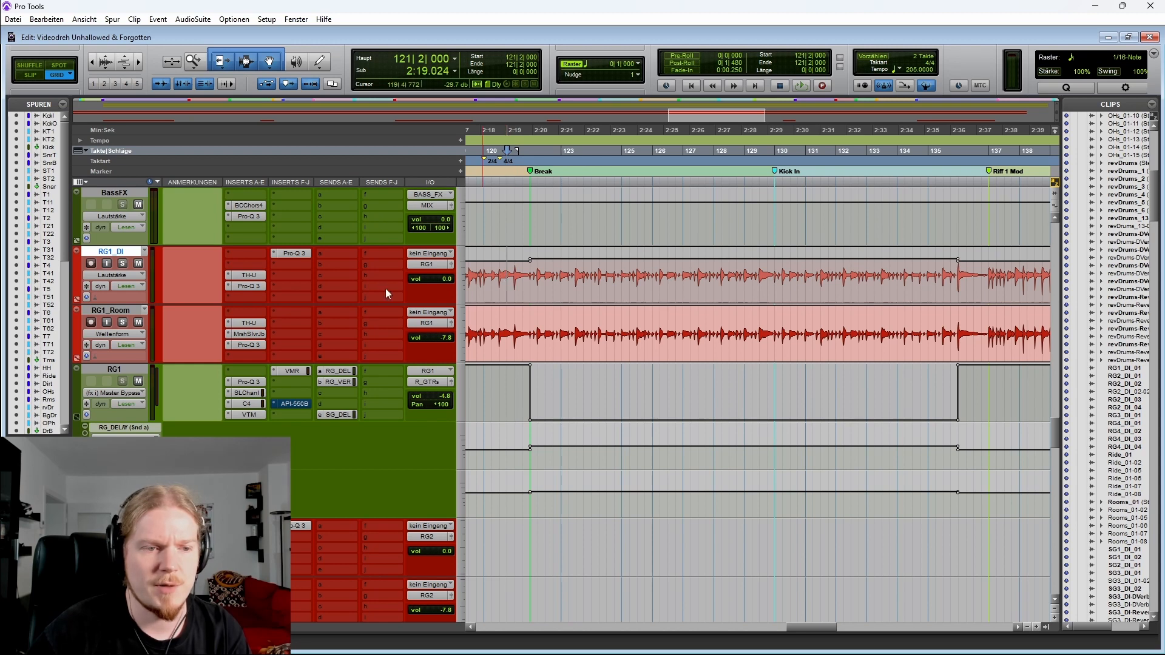
{"action": "key", "text": "space"}
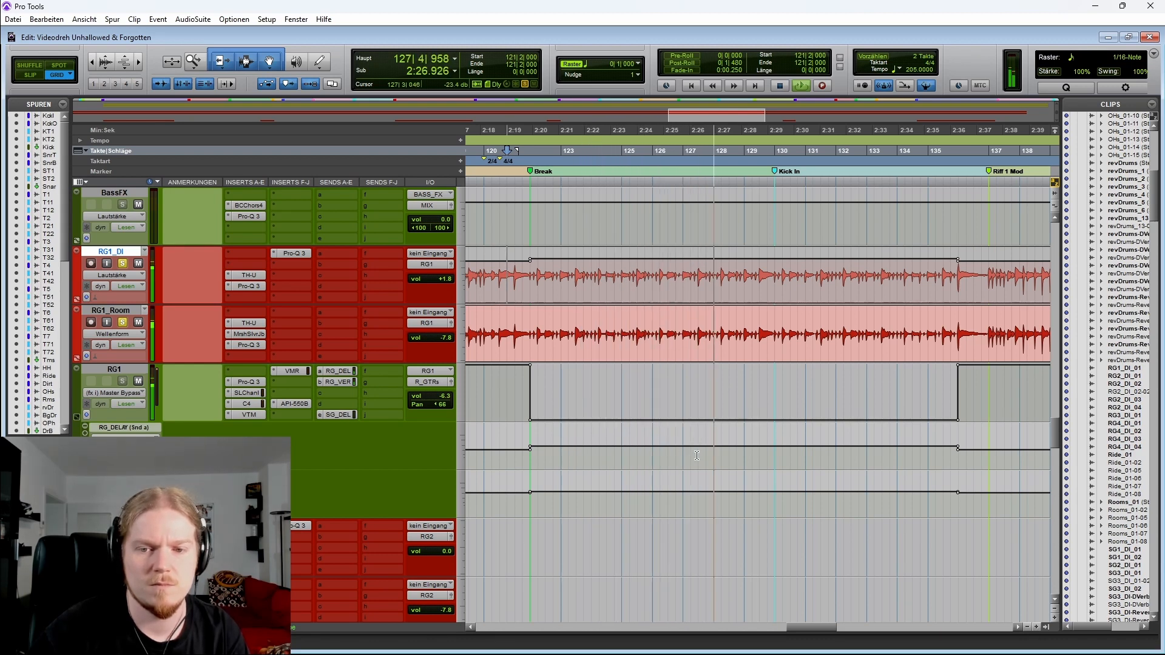
{"action": "key", "text": "ctrl+bracketleft"}
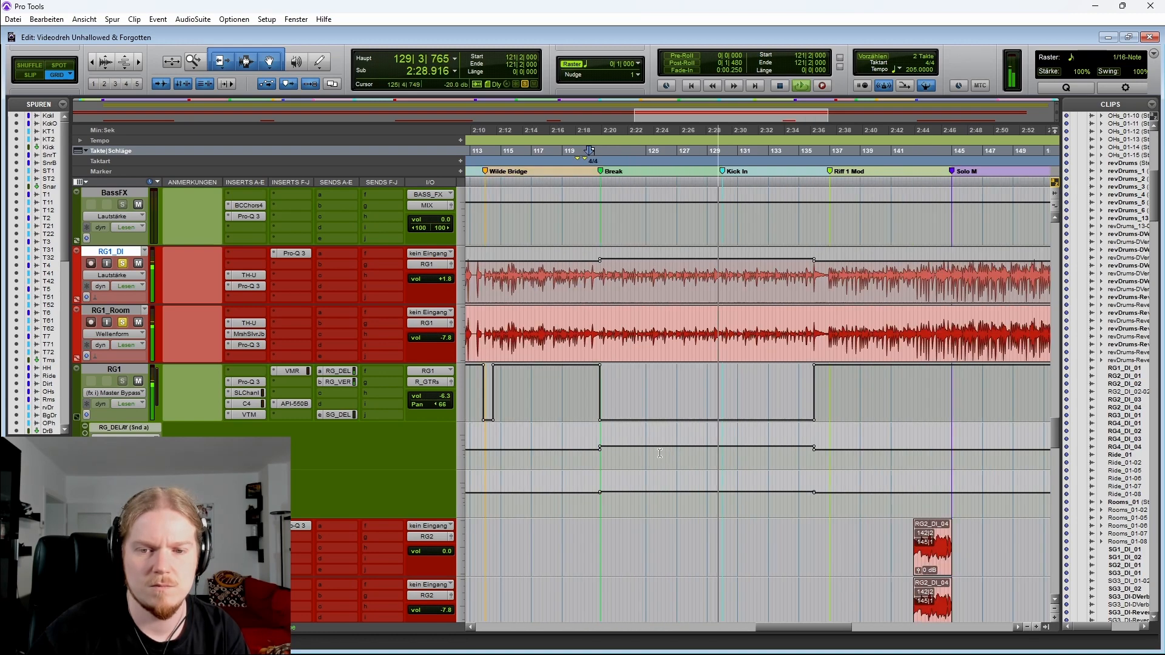
{"action": "key", "text": "space"}
Solo RG3_DI and play the RG3 tracks from the Break while showing RG3's automation lanes
{"action": "scroll", "coordinate": [318, 416], "scroll_direction": "down", "scroll_amount": 4}
{"action": "scroll", "coordinate": [318, 417], "scroll_direction": "down", "scroll_amount": 3}
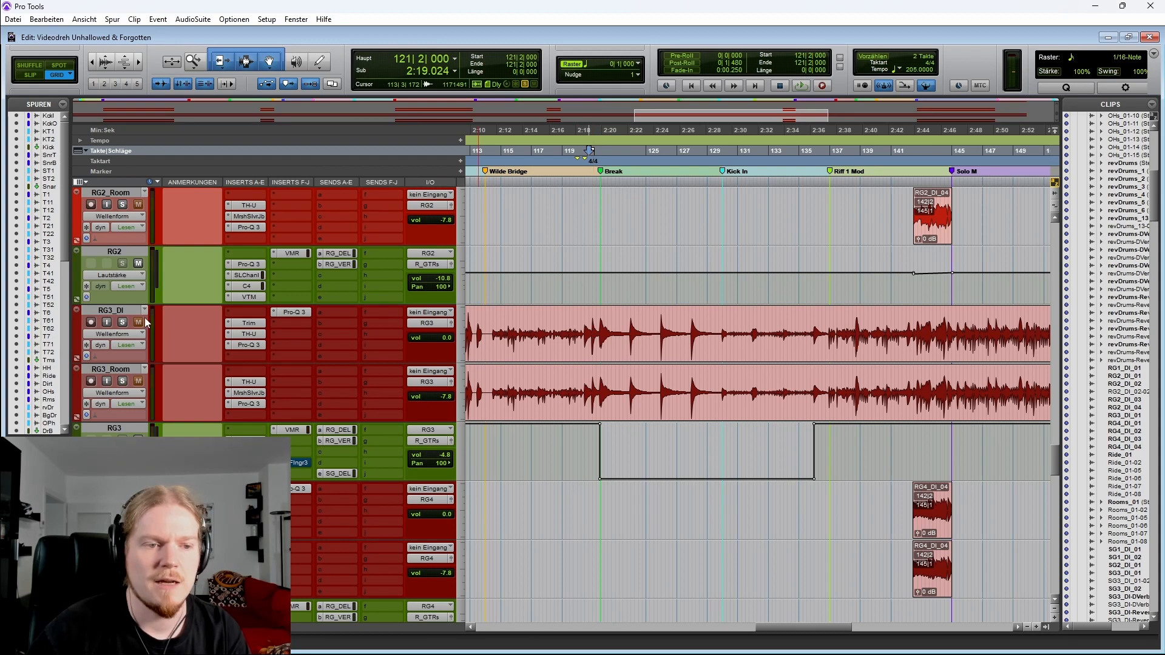
{"action": "left_click", "coordinate": [122, 324]}
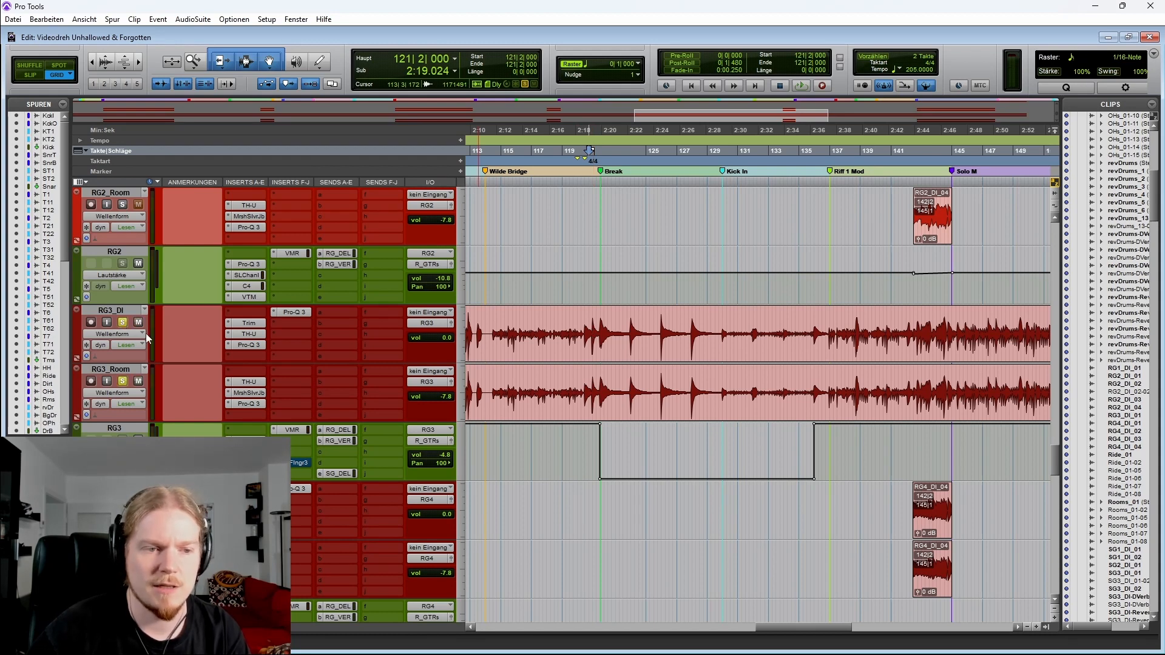
{"action": "left_click", "coordinate": [584, 314]}
{"action": "key", "text": "space"}
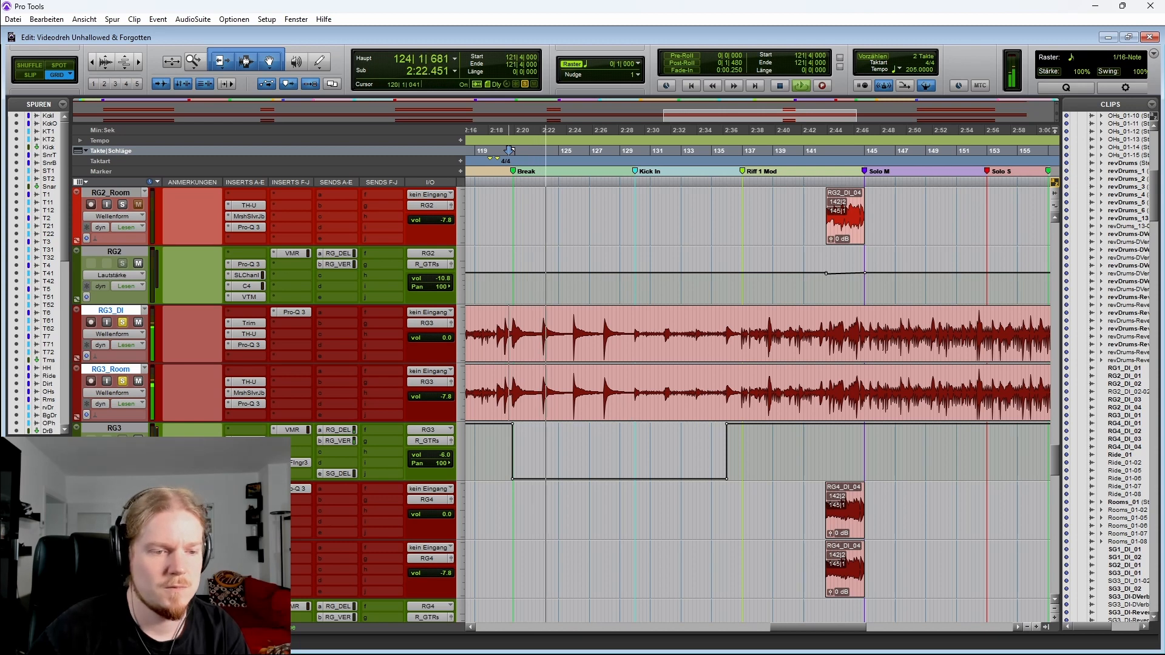
{"action": "left_click", "coordinate": [77, 476]}
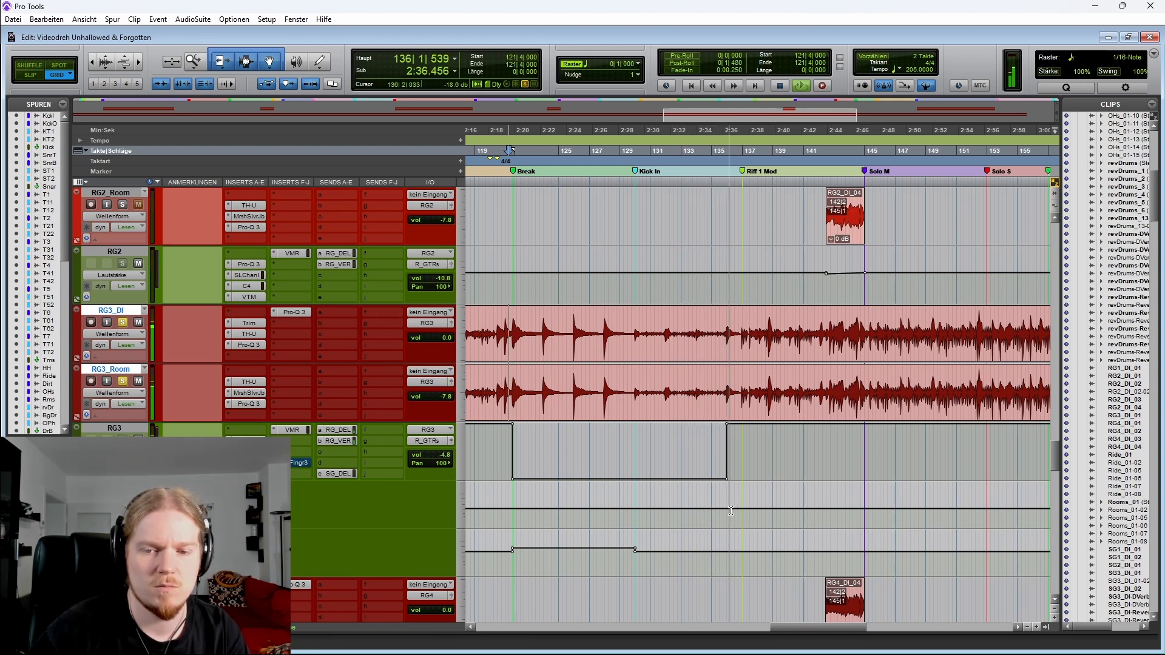
{"action": "key", "text": "space"}
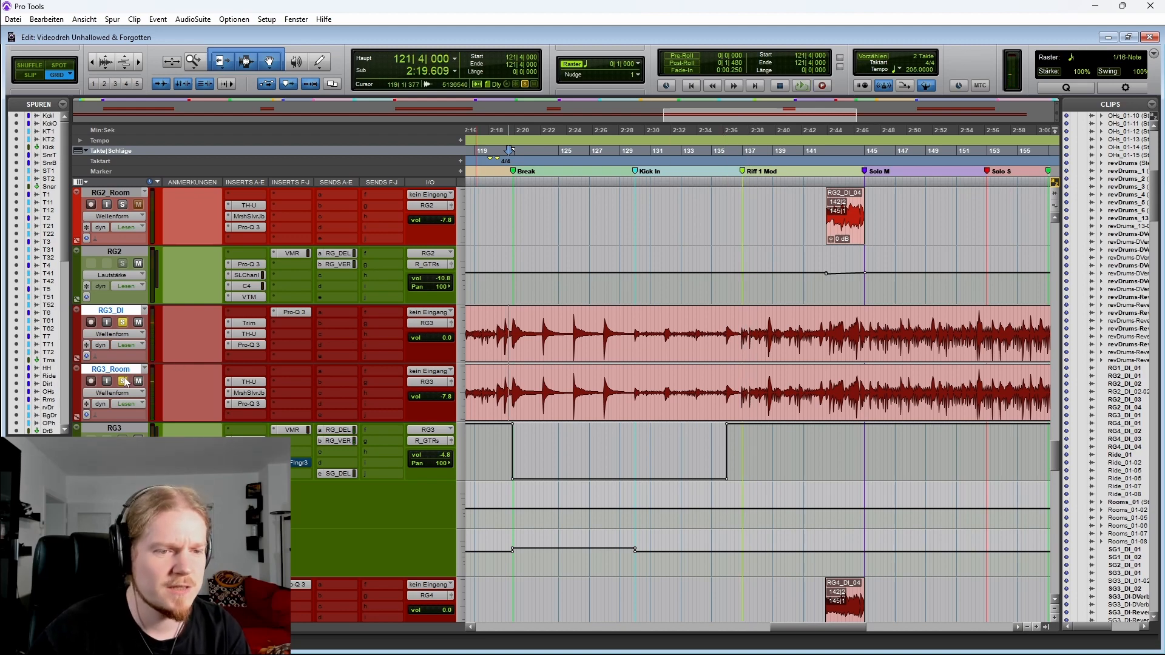
Place the playhead at the Break marker on RG1 and play from there
{"action": "scroll", "coordinate": [587, 449], "scroll_direction": "up", "scroll_amount": 5}
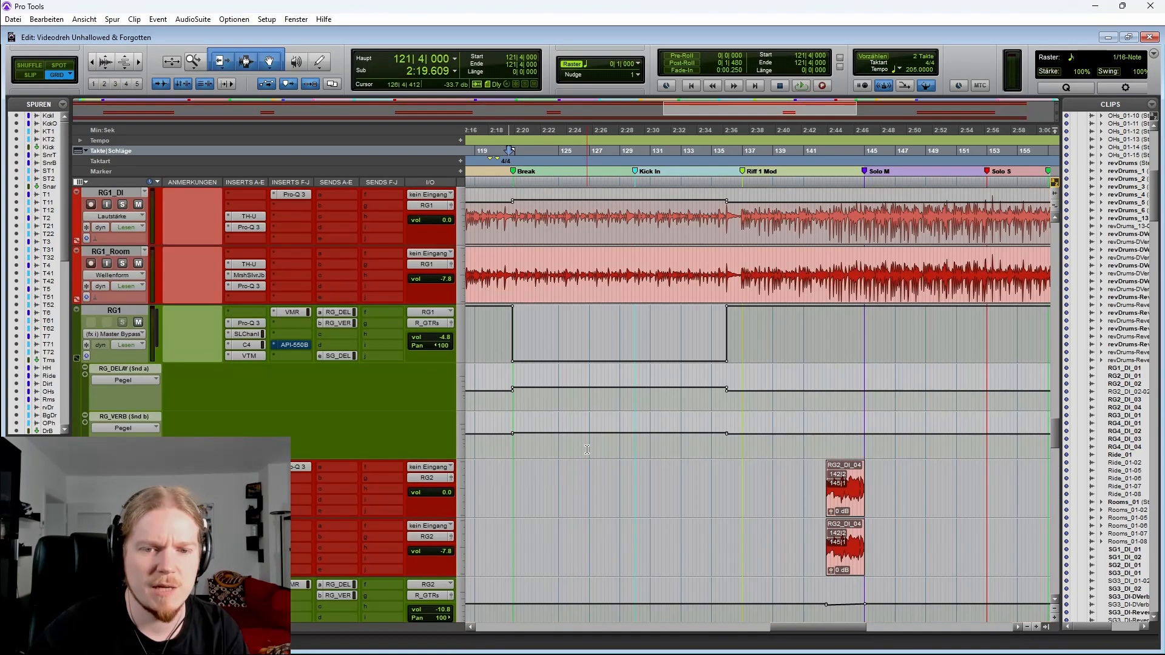
{"action": "scroll", "coordinate": [577, 426], "scroll_direction": "up", "scroll_amount": 1}
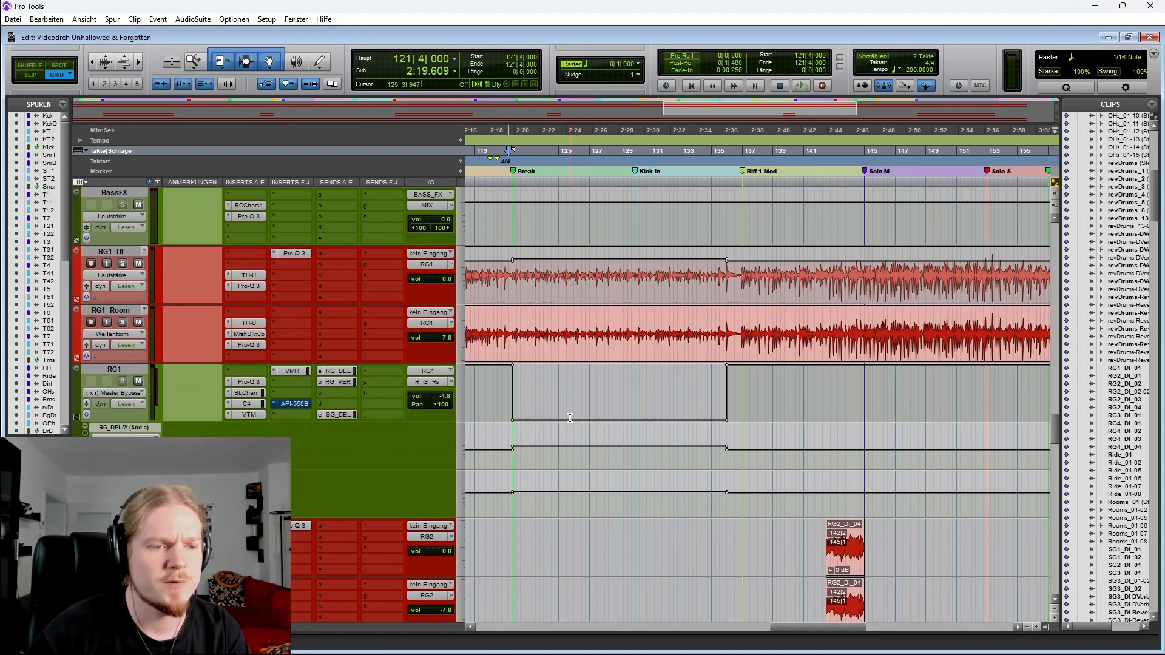
{"action": "left_click", "coordinate": [576, 328]}
{"action": "key", "text": "t"}
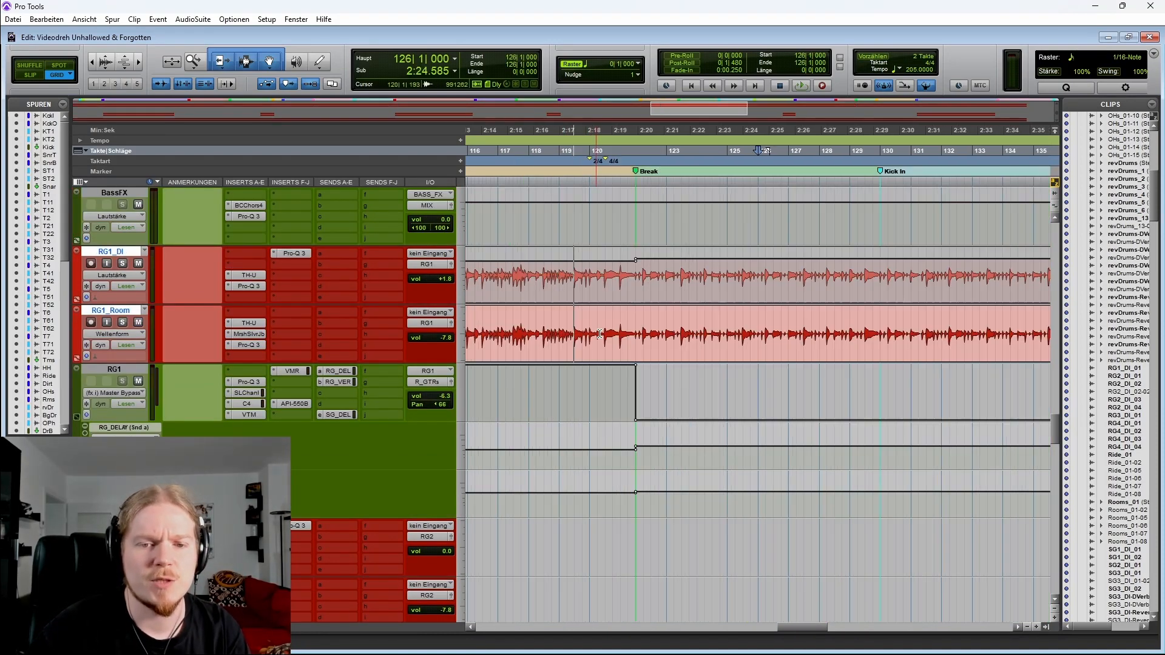
{"action": "scroll", "coordinate": [667, 340], "scroll_direction": "right", "scroll_amount": 3}
{"action": "key", "text": "r"}
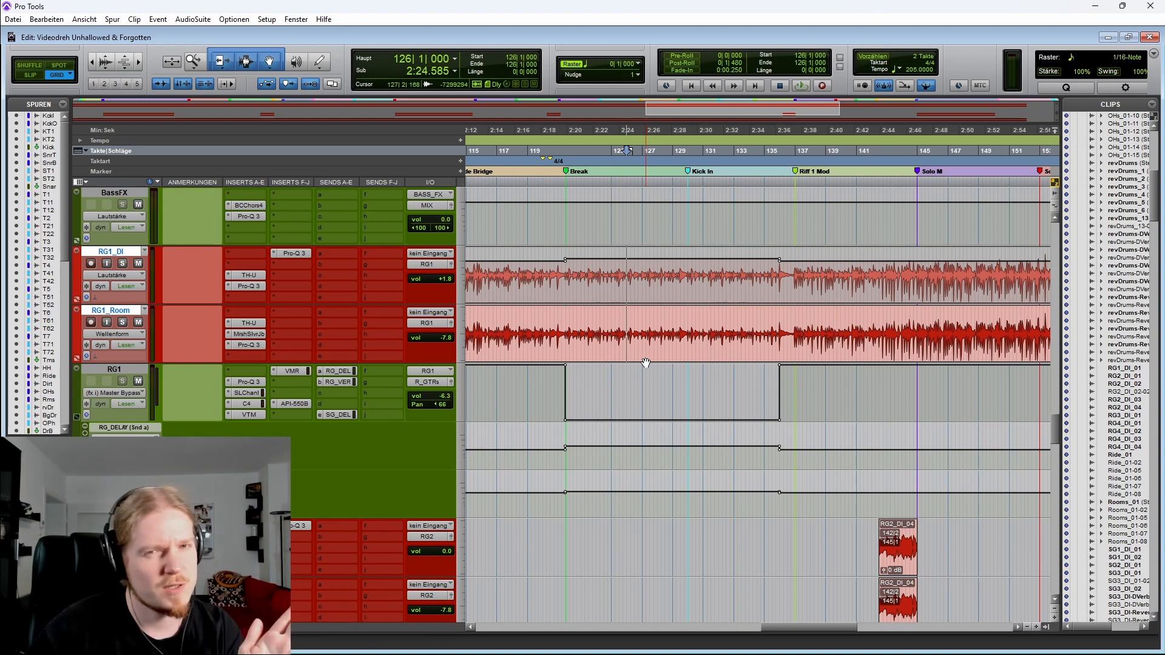
{"action": "left_click", "coordinate": [567, 282]}
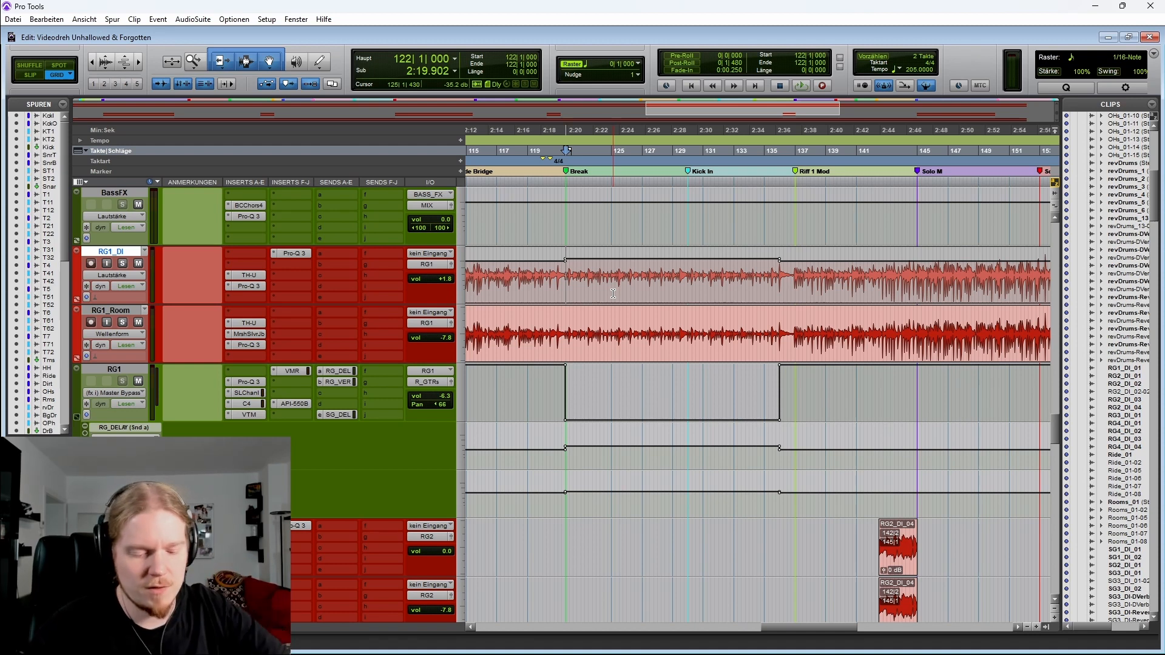
{"action": "key", "text": "t"}
{"action": "left_click", "coordinate": [719, 281]}
{"action": "key", "text": "space"}
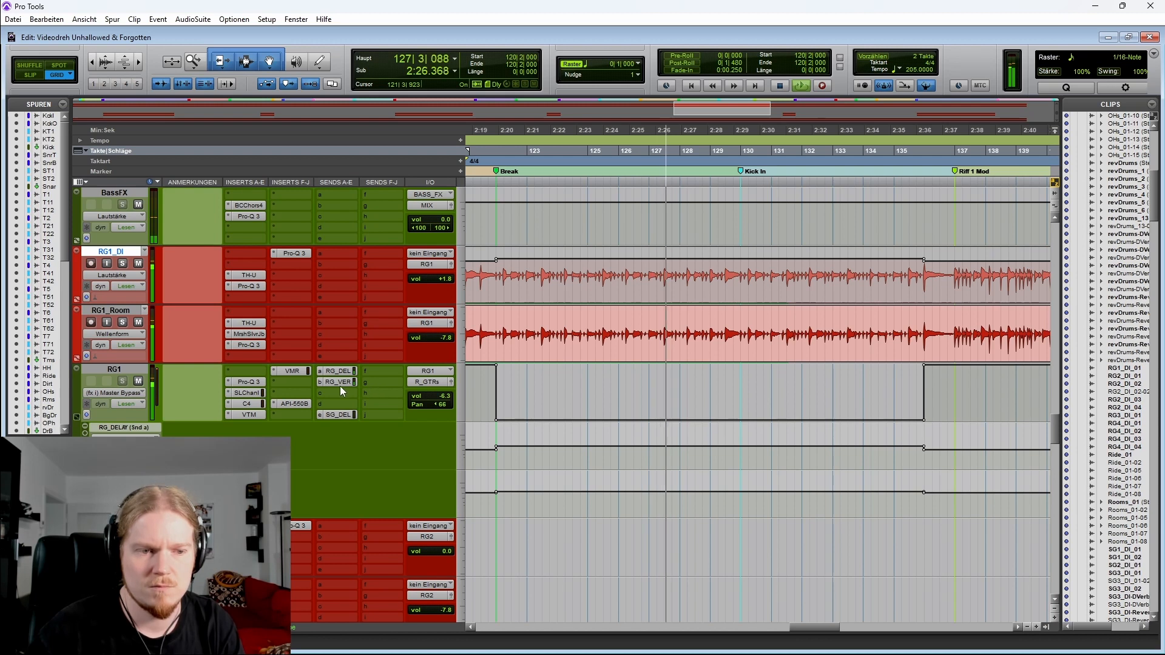
Open RG1's API-550B equalizer to inspect it, then close it and stop playback
{"action": "left_click", "coordinate": [294, 404]}
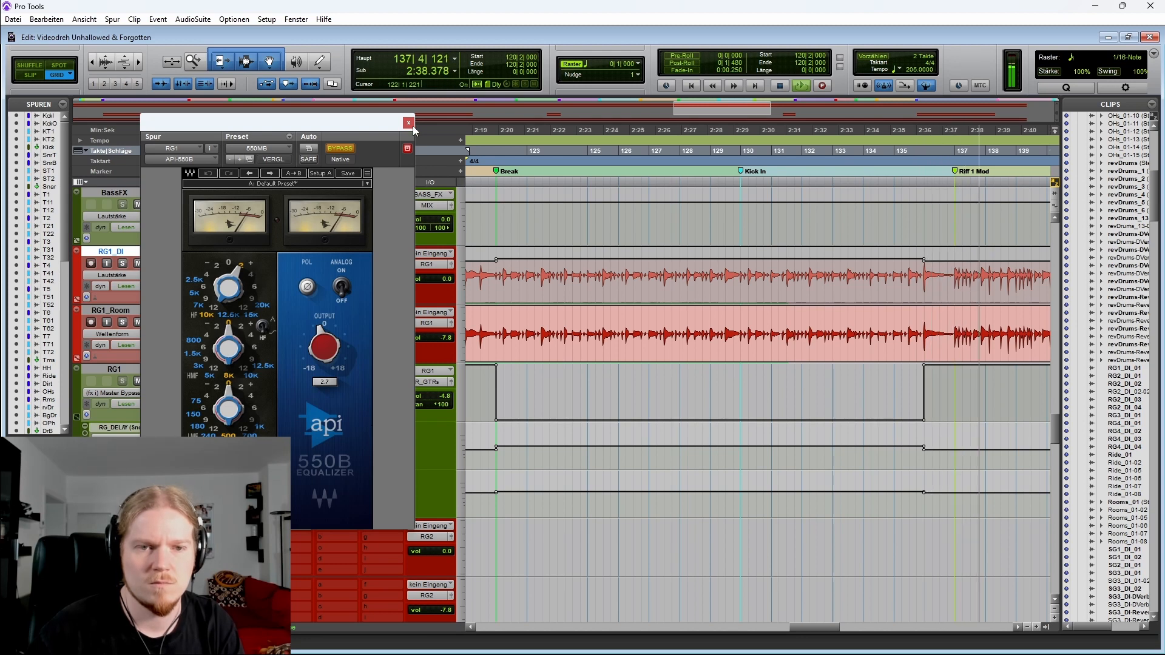
{"action": "left_click", "coordinate": [408, 124]}
{"action": "key", "text": "space"}
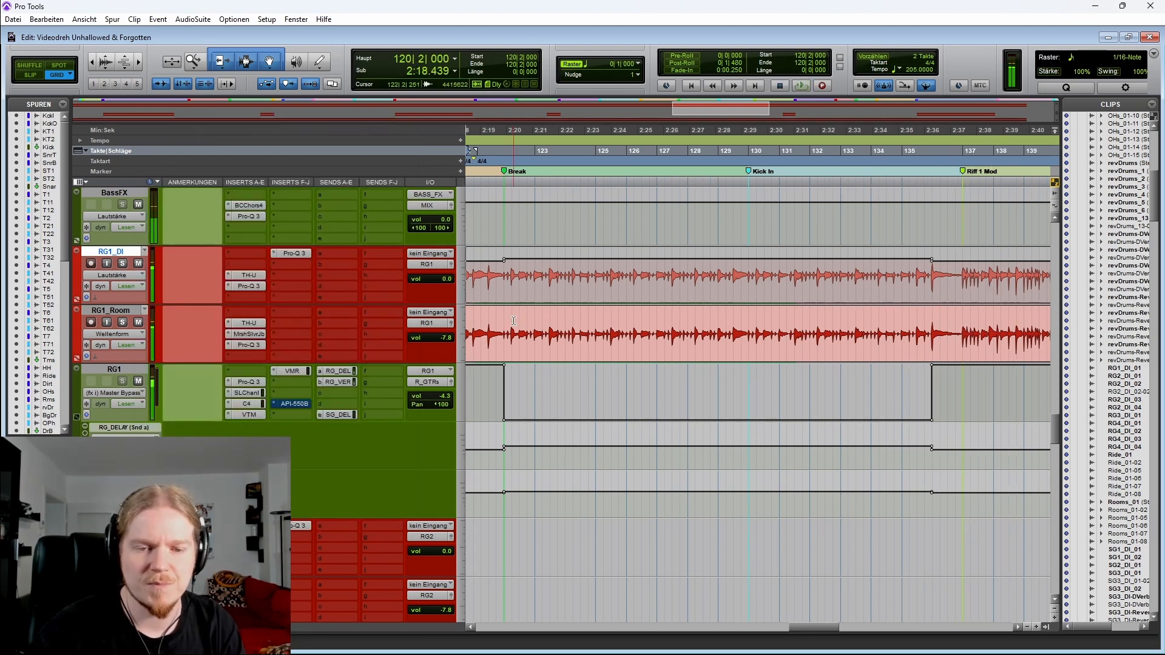
Select the RG1 tracks from the Break to bar 136, then RG3's automation from bar 122 to 129
{"action": "left_click", "coordinate": [503, 322]}
{"action": "left_click_drag", "start_coordinate": [504, 321], "coordinate": [934, 327]}
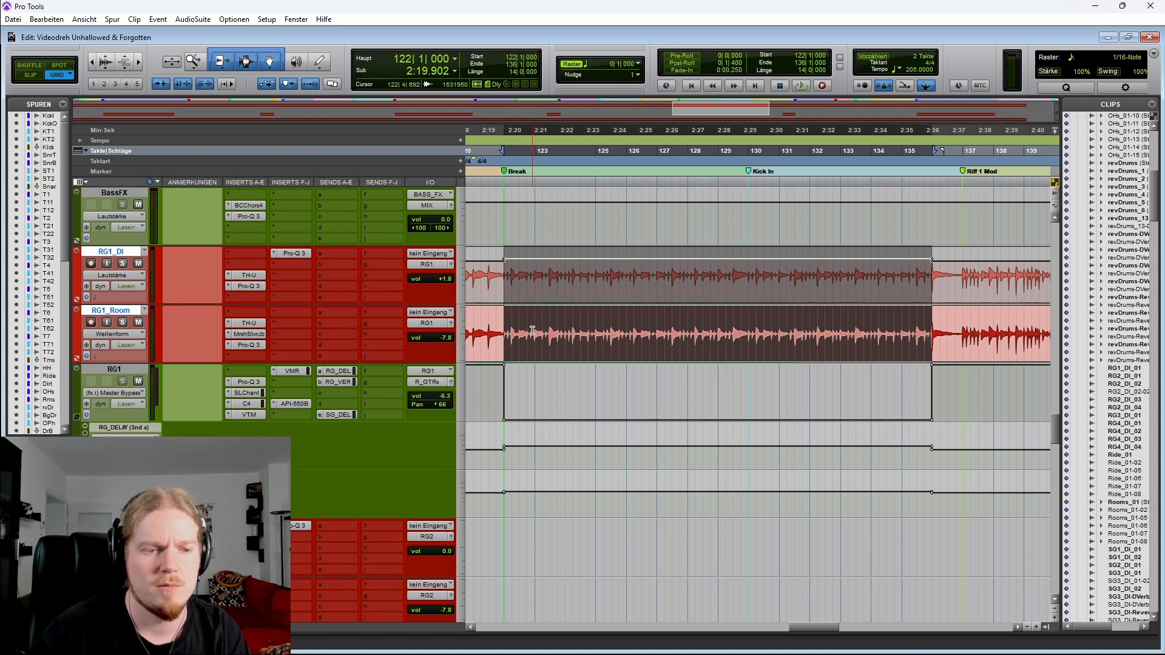
{"action": "scroll", "coordinate": [534, 333], "scroll_direction": "down", "scroll_amount": 6}
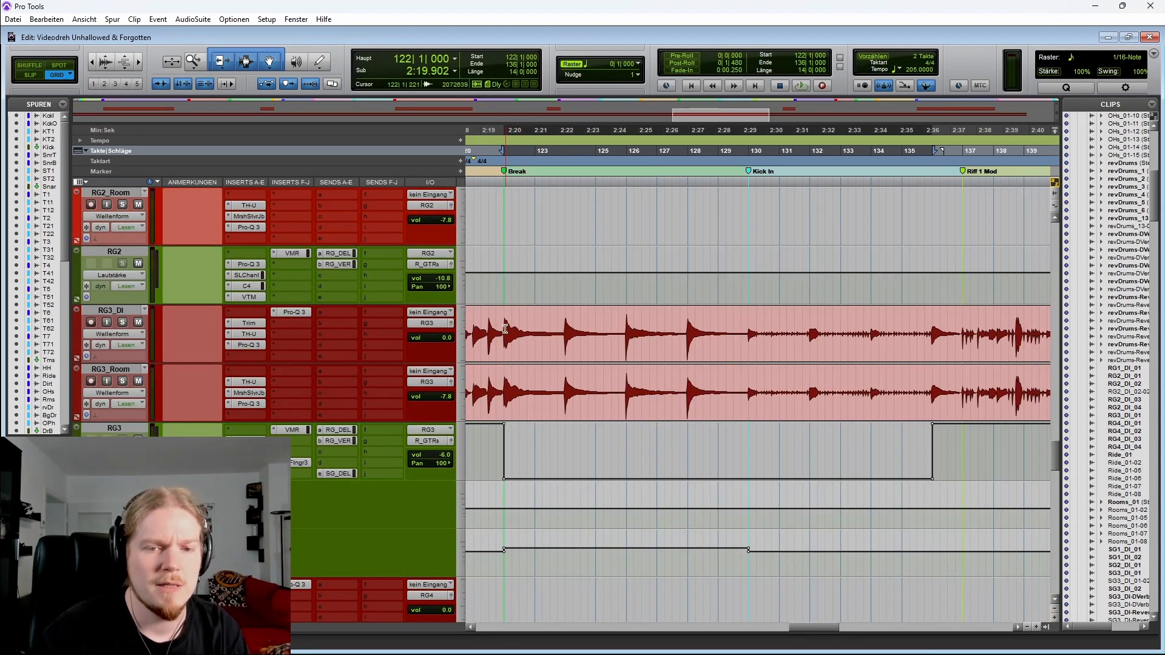
{"action": "left_click", "coordinate": [501, 330]}
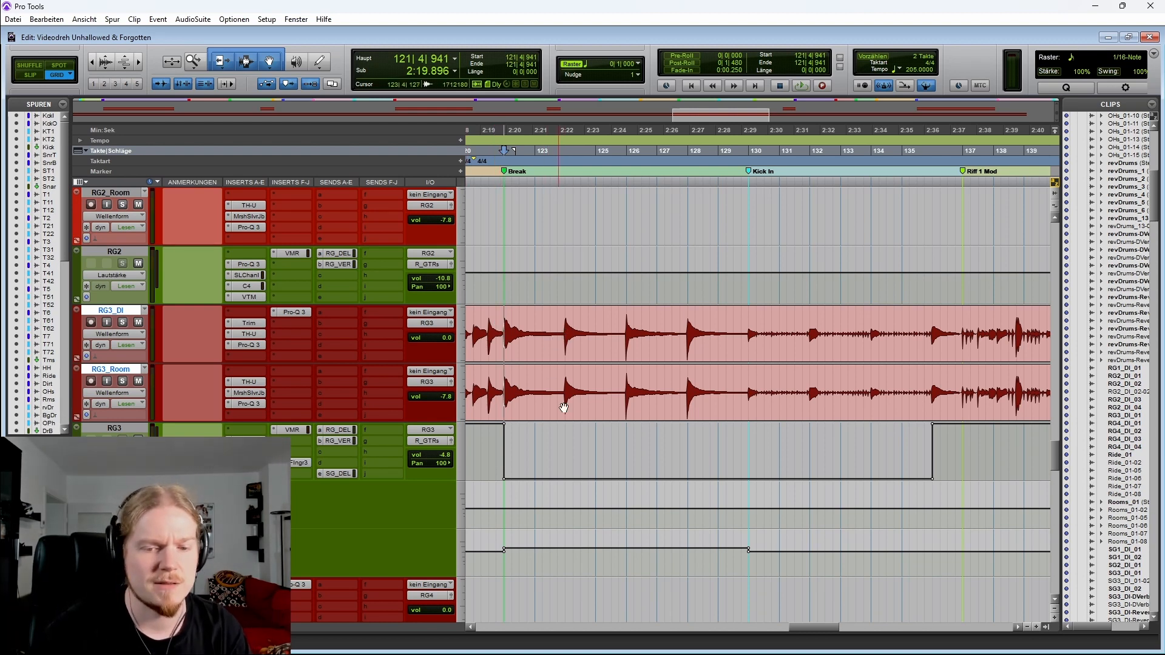
{"action": "left_click_drag", "start_coordinate": [505, 549], "coordinate": [733, 553]}
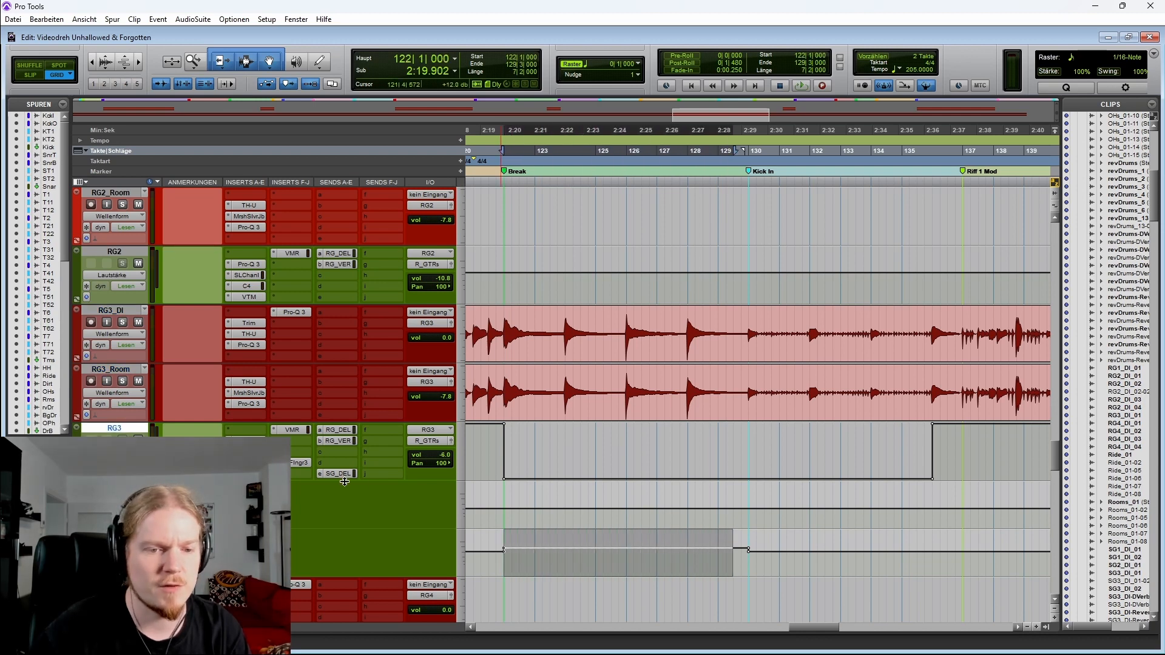
Open RG3's RG_VERB send window to inspect it, then close it
{"action": "left_click", "coordinate": [343, 441]}
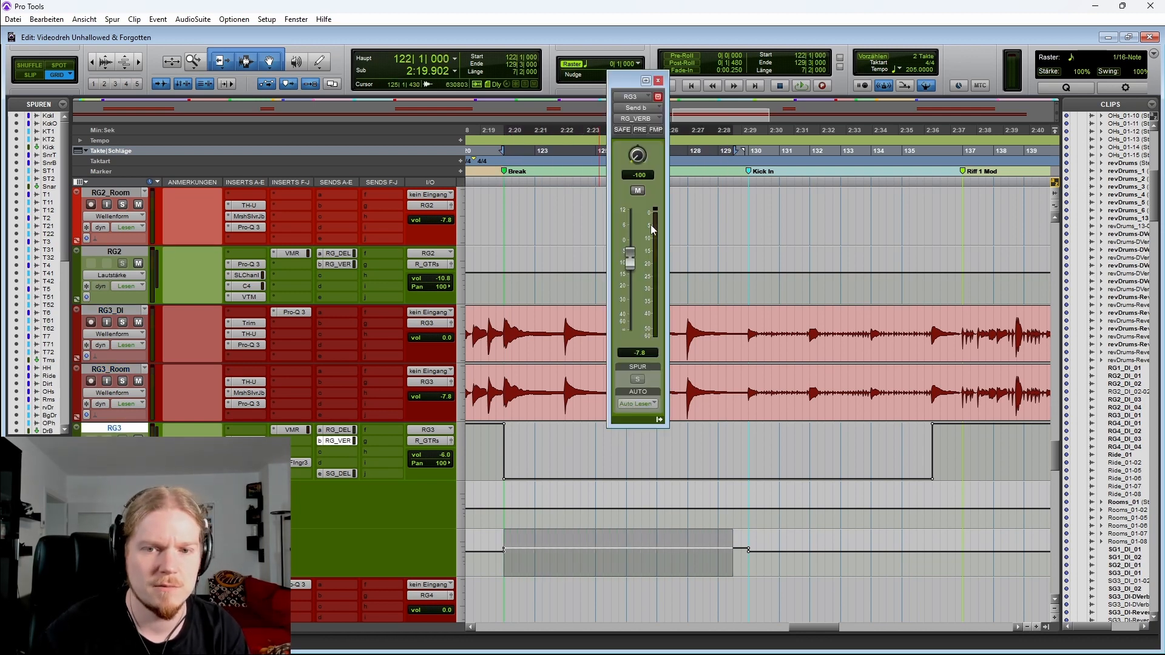
{"action": "left_click", "coordinate": [657, 80]}
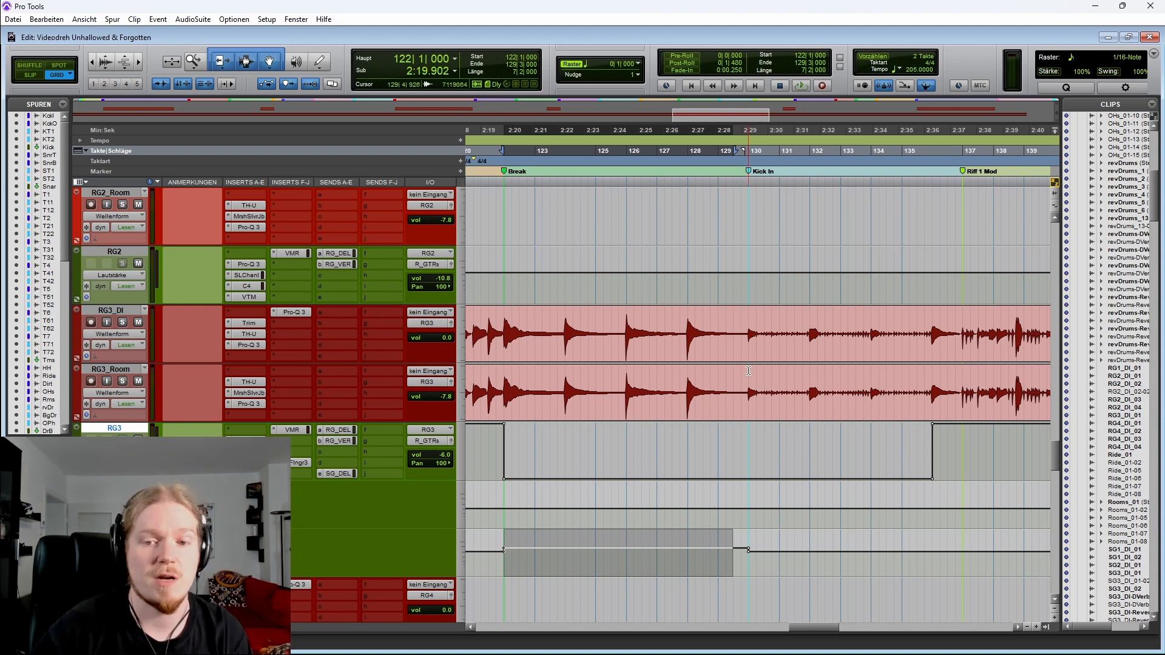
Select the RG3 tracks from the Break to bar 137 and open RG3's Blue Cat's Flanger plugin
{"action": "left_click_drag", "start_coordinate": [742, 331], "coordinate": [962, 323]}
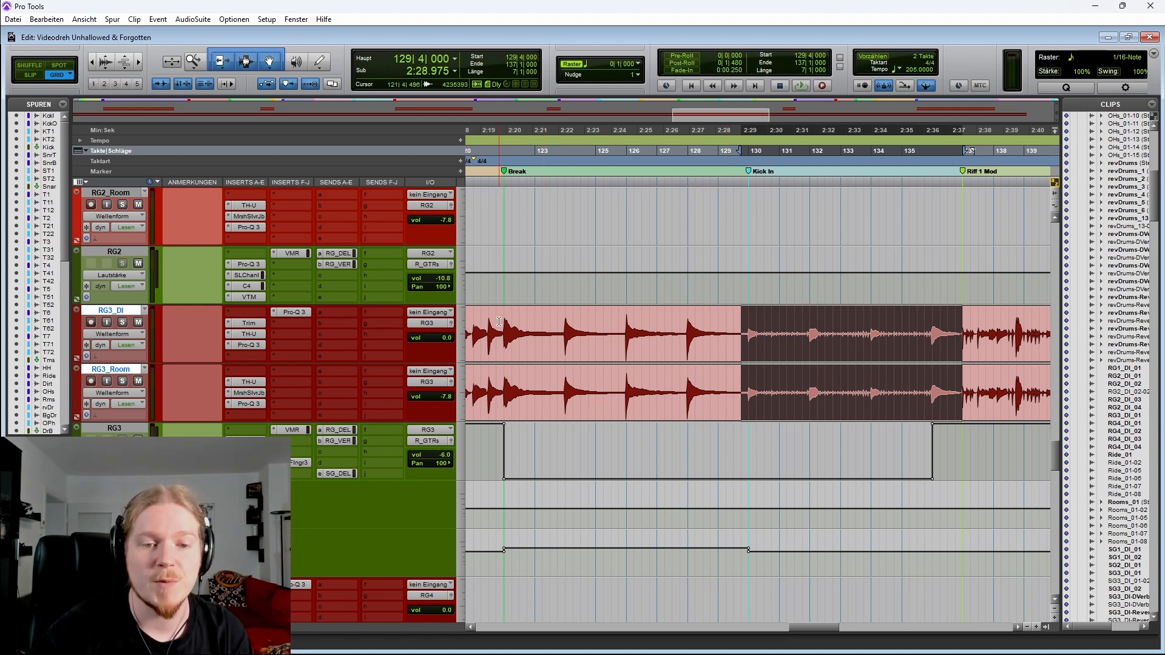
{"action": "left_click_drag", "start_coordinate": [495, 321], "coordinate": [971, 331]}
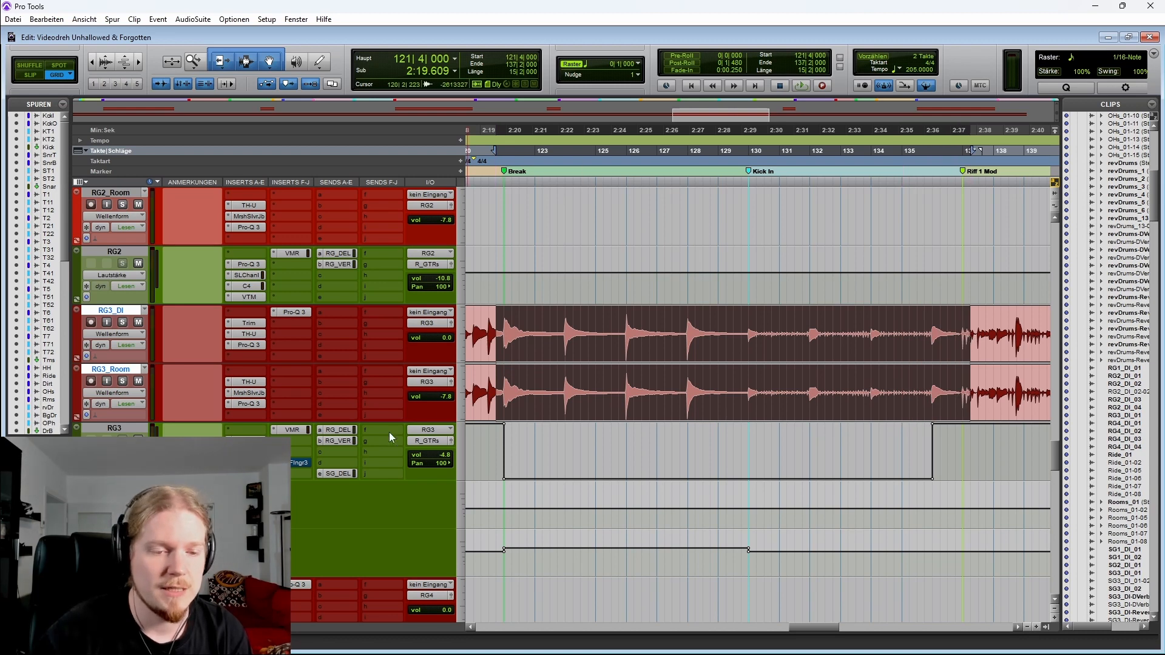
{"action": "left_click", "coordinate": [293, 463]}
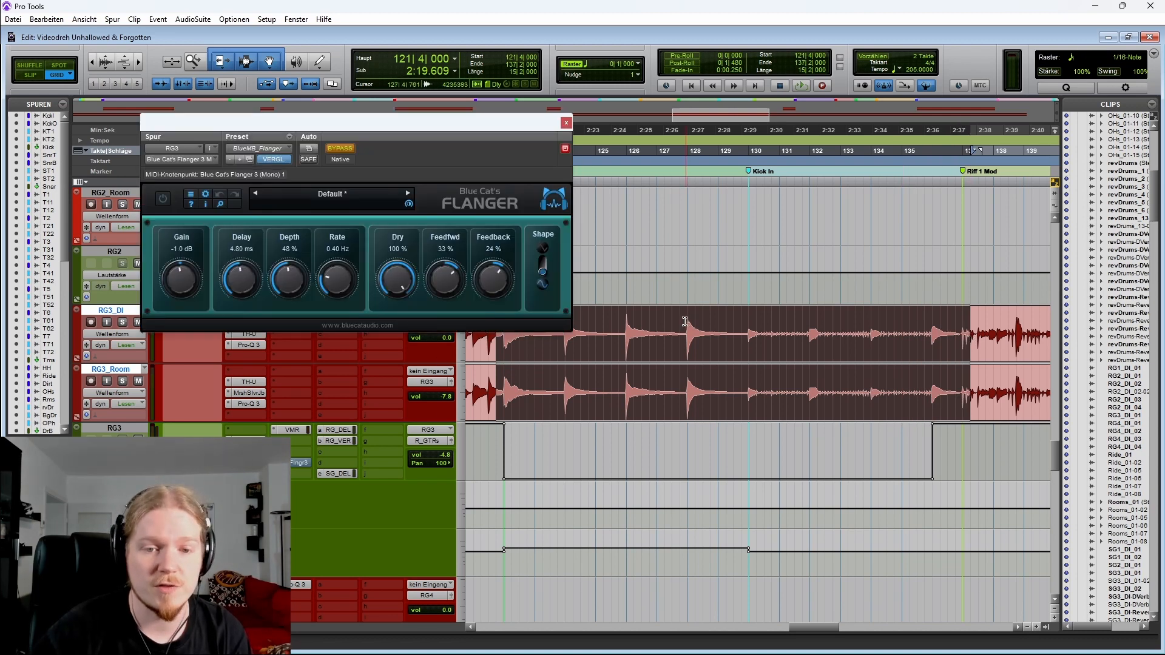
Solo the RG3 tracks and play them from bar 121 with the Flanger window open
{"action": "scroll", "coordinate": [685, 321], "scroll_direction": "left", "scroll_amount": 3}
{"action": "left_click", "coordinate": [654, 321]}
{"action": "key", "text": "shift+s"}
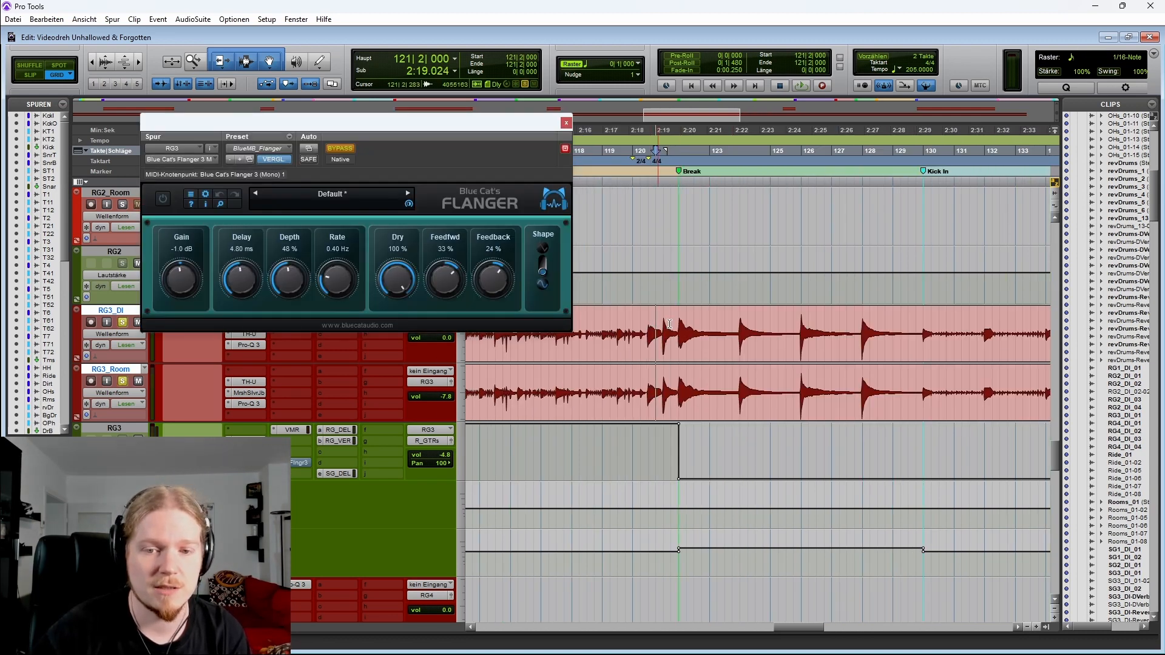
{"action": "key", "text": "space"}
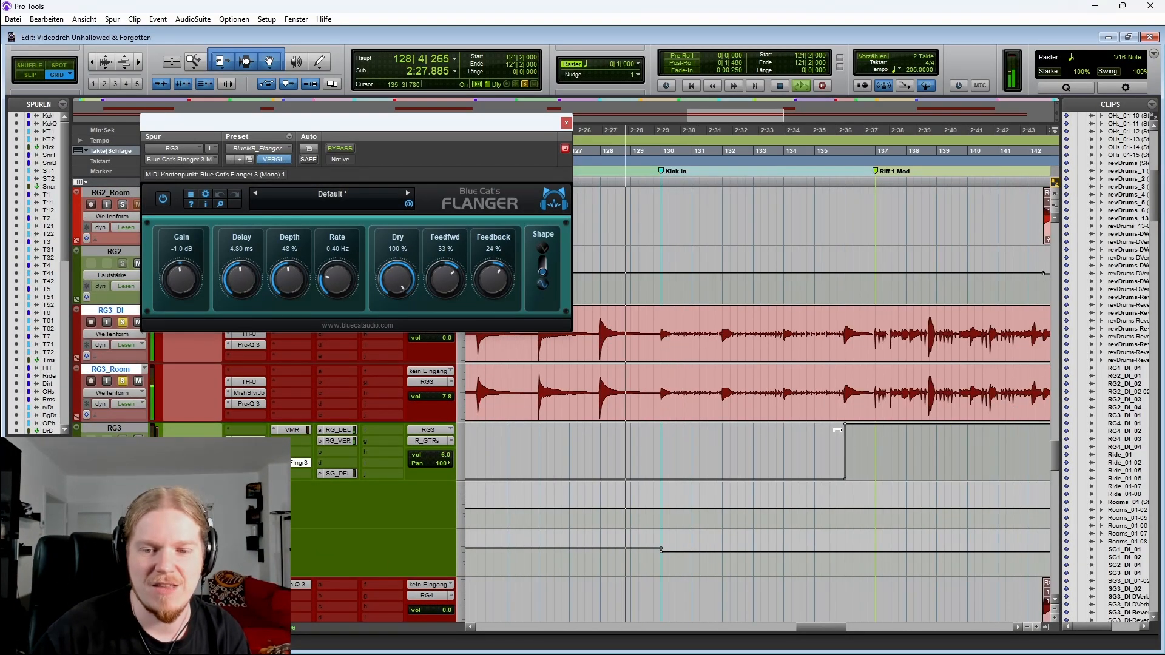
Select bars 129 to 134 on the RG3 tracks, stop playback and close the Flanger window
{"action": "left_click_drag", "start_coordinate": [654, 340], "coordinate": [792, 371]}
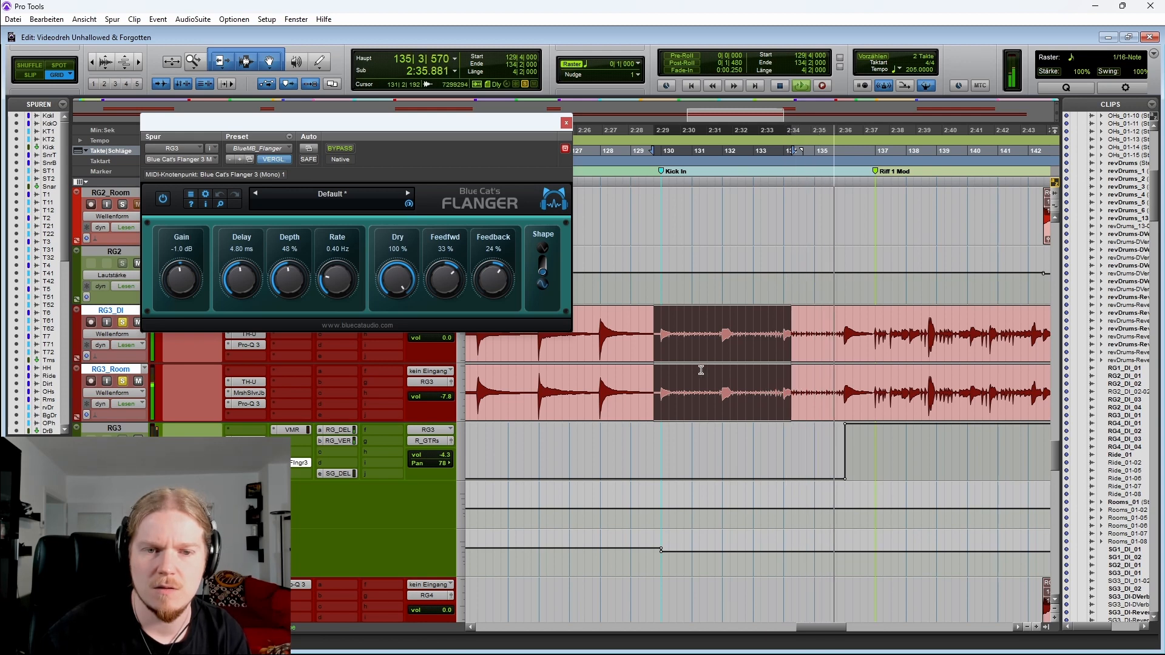
{"action": "key", "text": "space"}
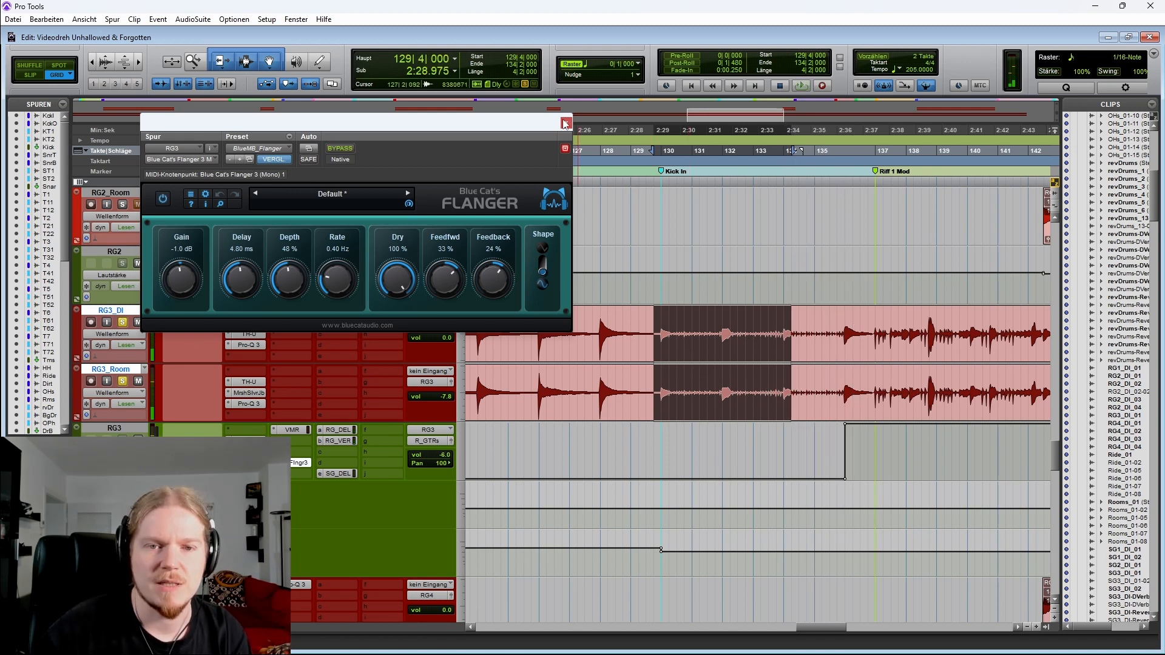
{"action": "left_click", "coordinate": [564, 125]}
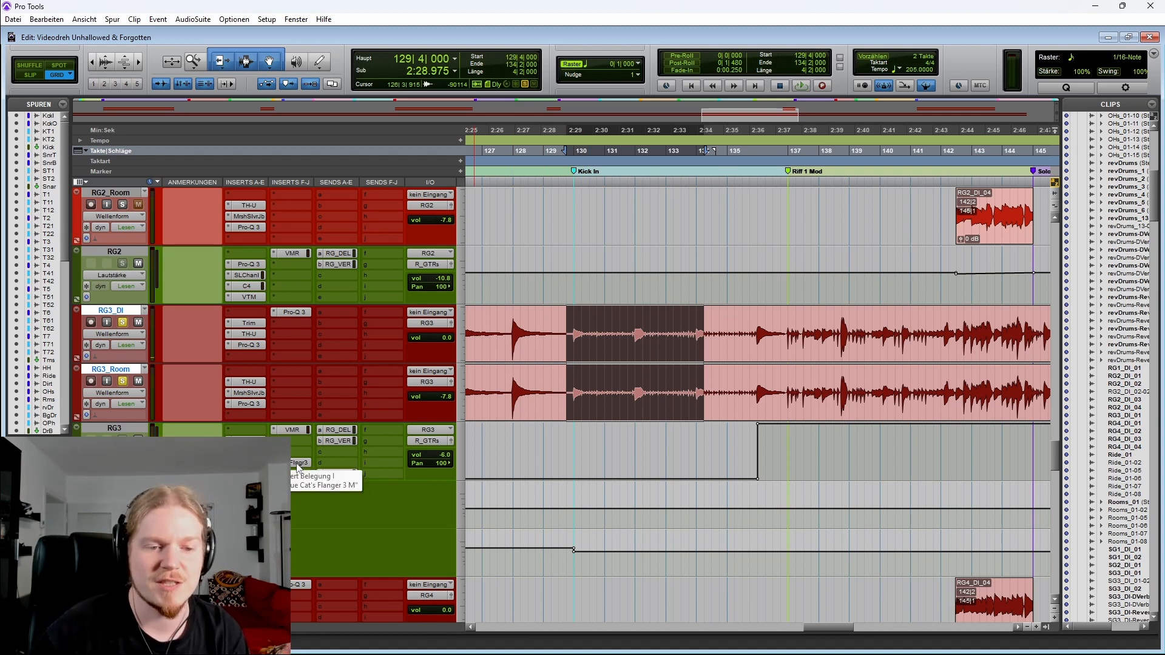
Place the playhead at the Kick In marker on RG3 and play through towards Riff 1 Mod
{"action": "left_click", "coordinate": [566, 320]}
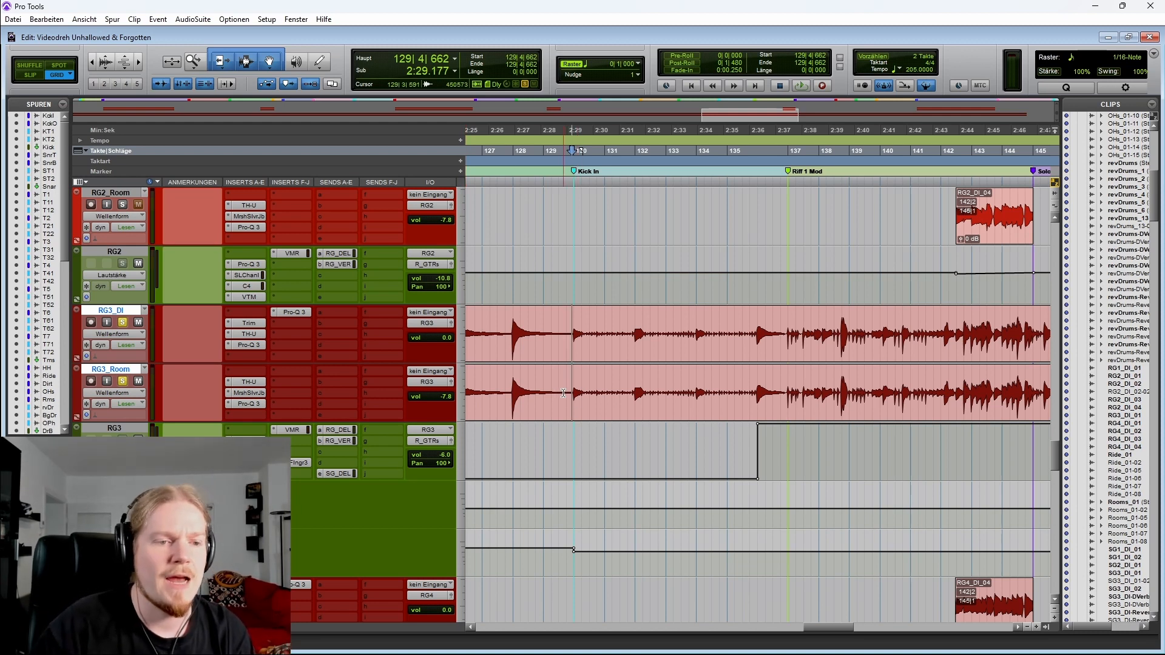
{"action": "left_click", "coordinate": [122, 323]}
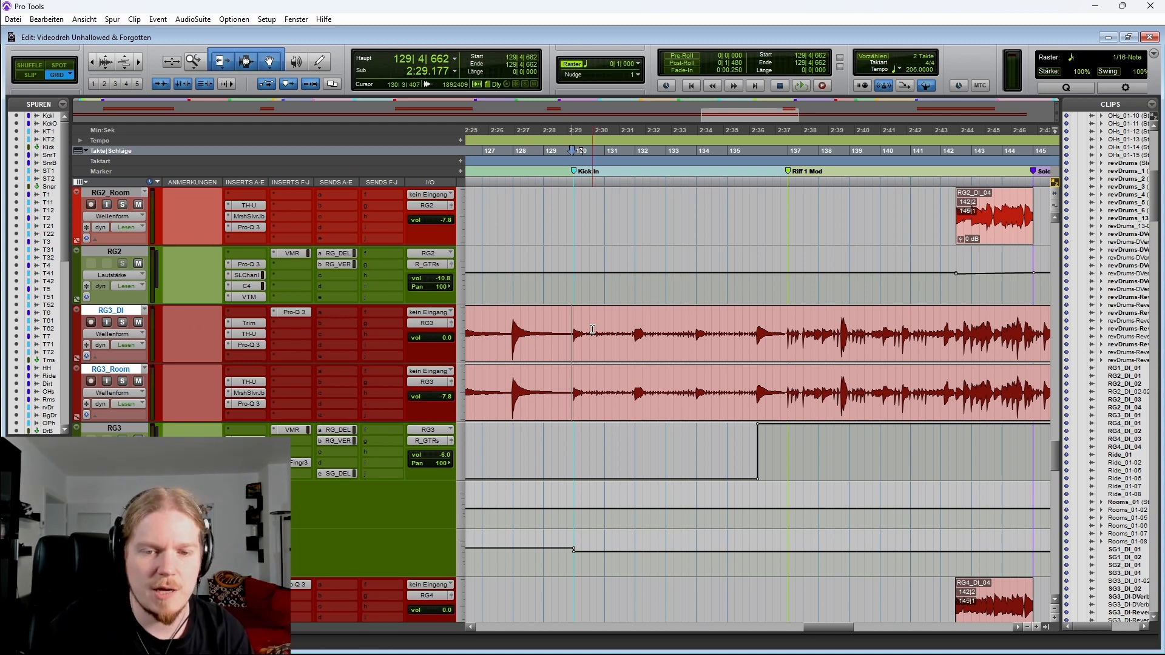
{"action": "left_click", "coordinate": [570, 320]}
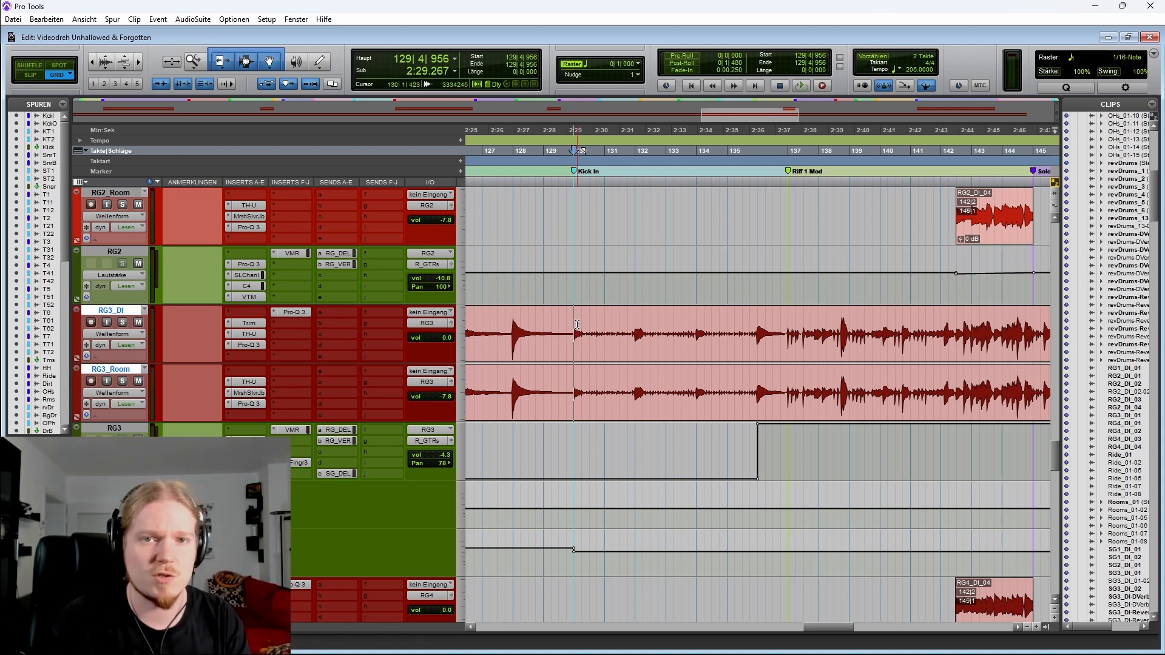
{"action": "key", "text": "space"}
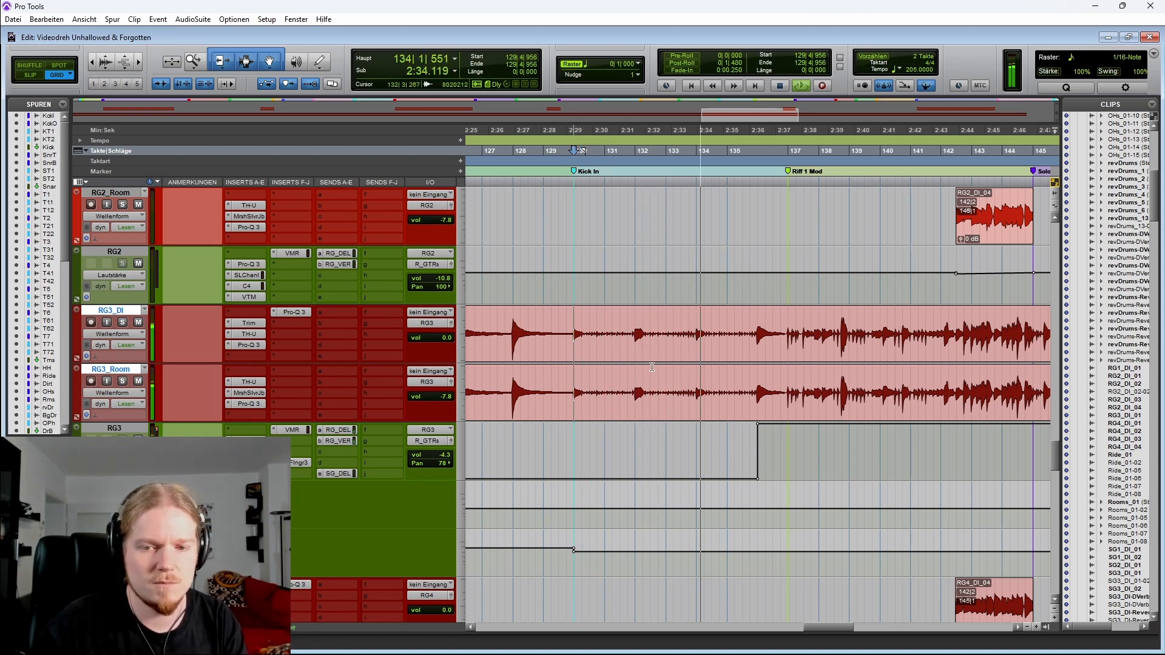
{"action": "scroll", "coordinate": [646, 362], "scroll_direction": "right", "scroll_amount": 3}
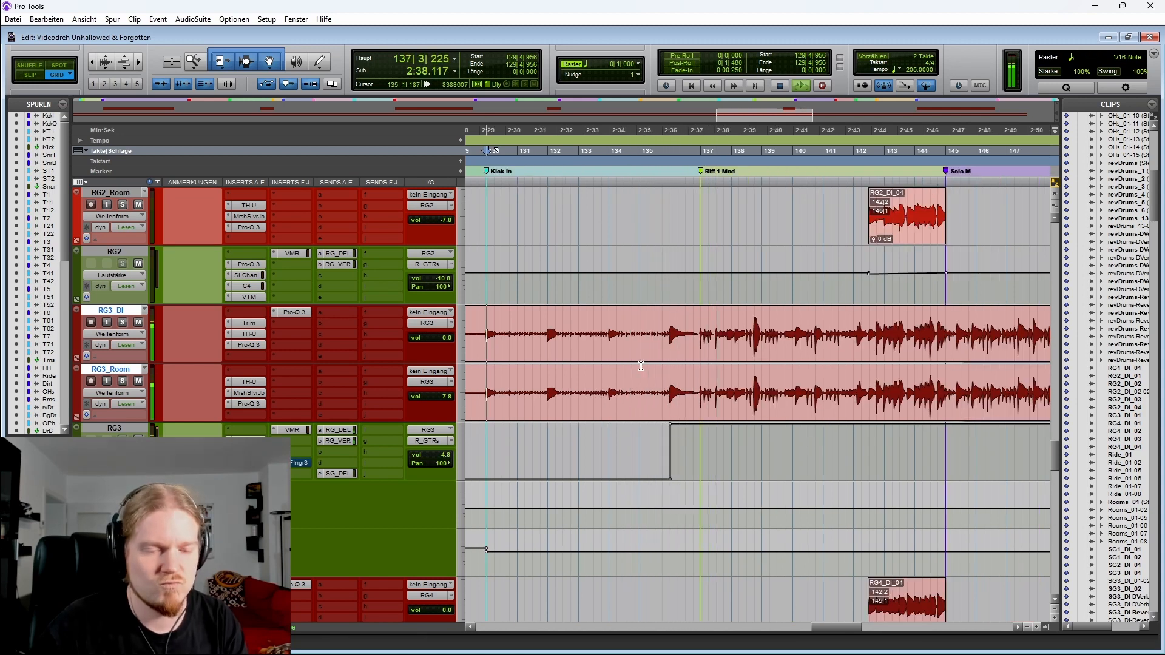
{"action": "key", "text": "space"}
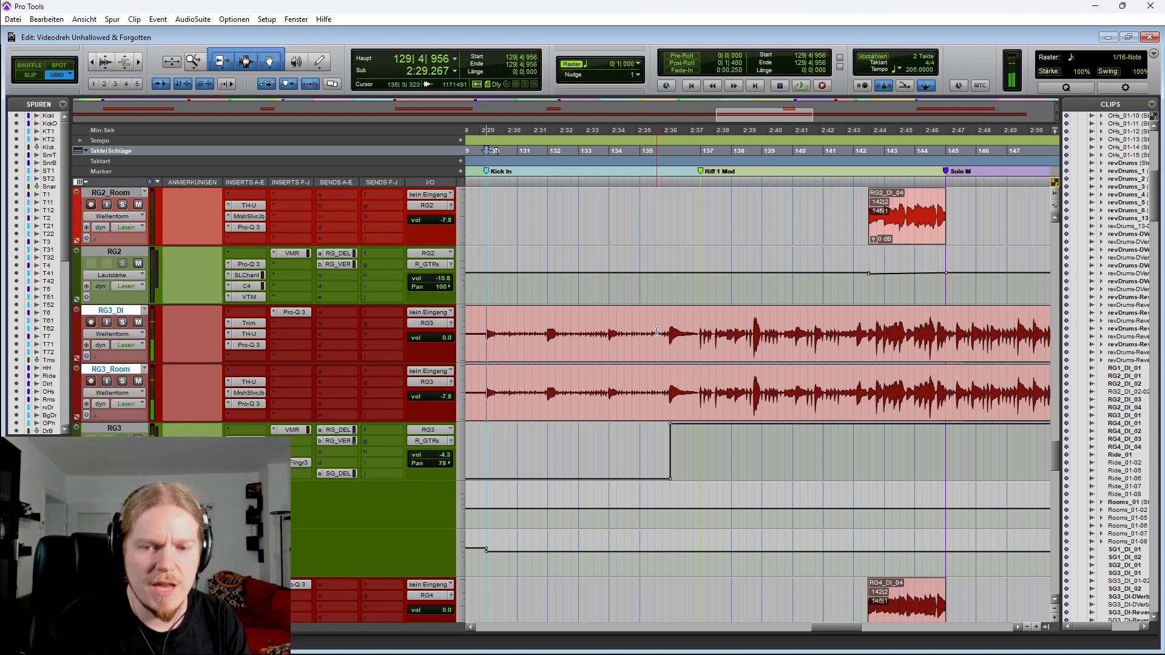
Select around bar 136 on the RG3 tracks, zoom out and back in, and return the cursor to bar 129
{"action": "left_click_drag", "start_coordinate": [672, 314], "coordinate": [705, 320]}
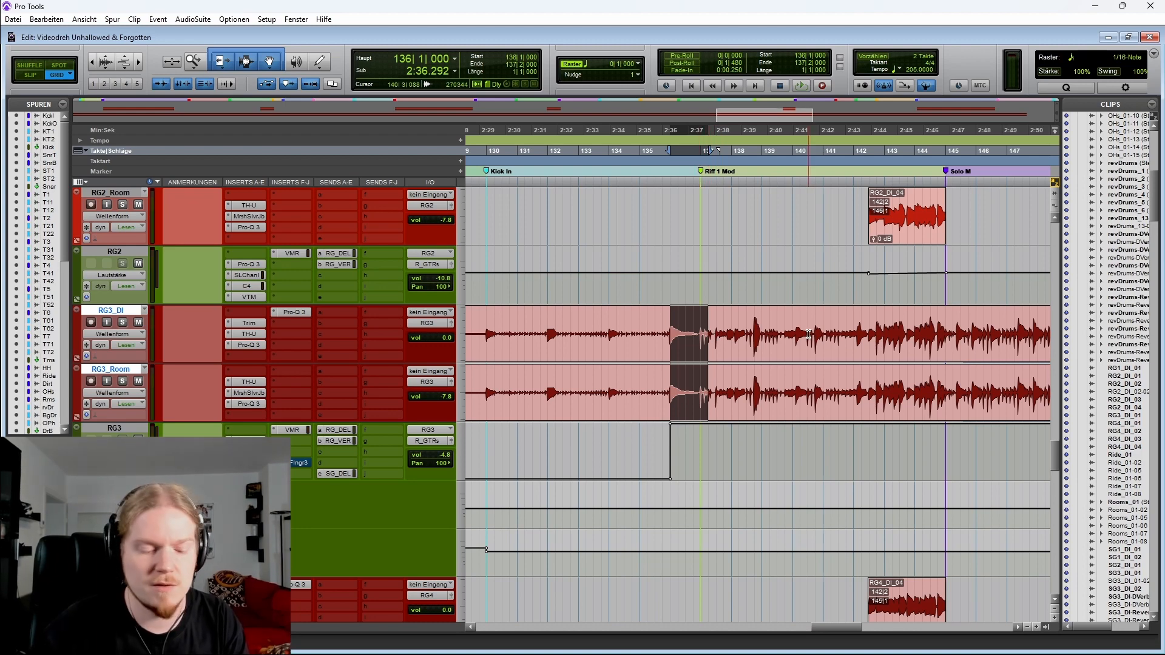
{"action": "key", "text": "r"}
{"action": "left_click", "coordinate": [722, 335]}
{"action": "key", "text": "r"}
{"action": "key", "text": "r"}
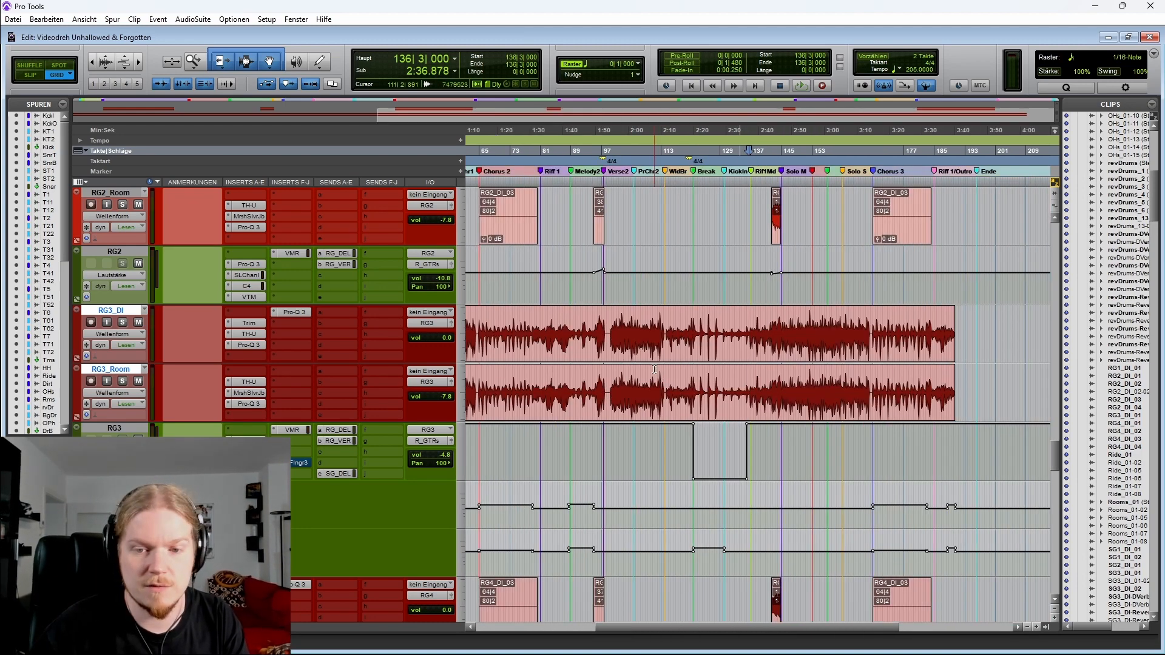
{"action": "key", "text": "t"}
{"action": "key", "text": "t"}
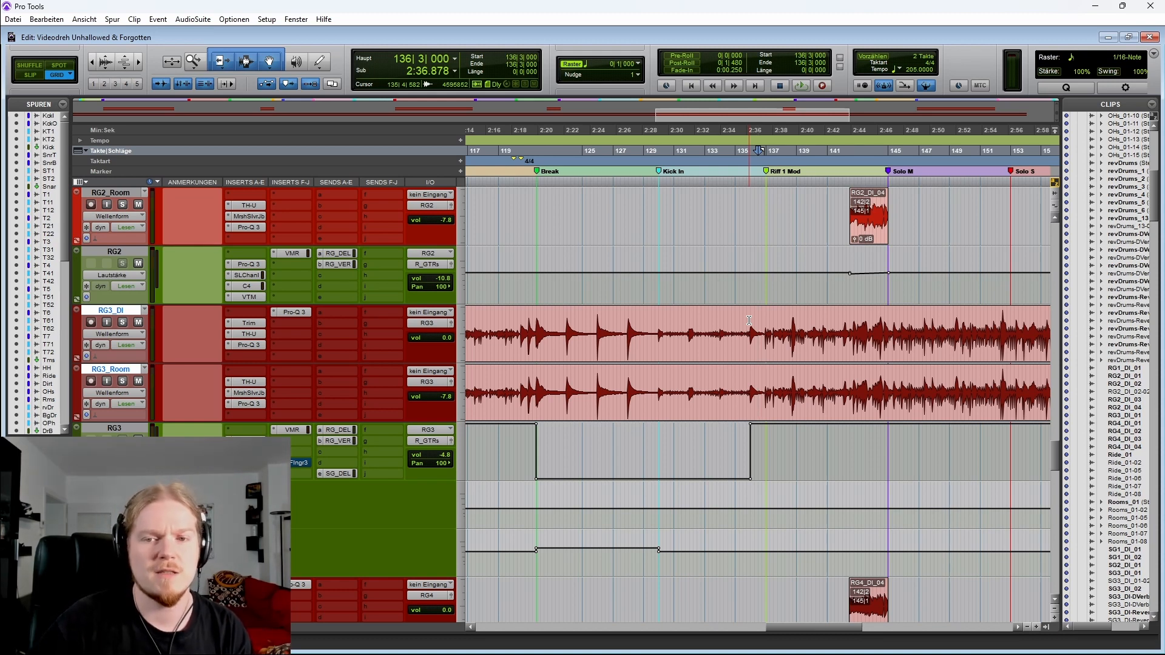
{"action": "left_click", "coordinate": [655, 317]}
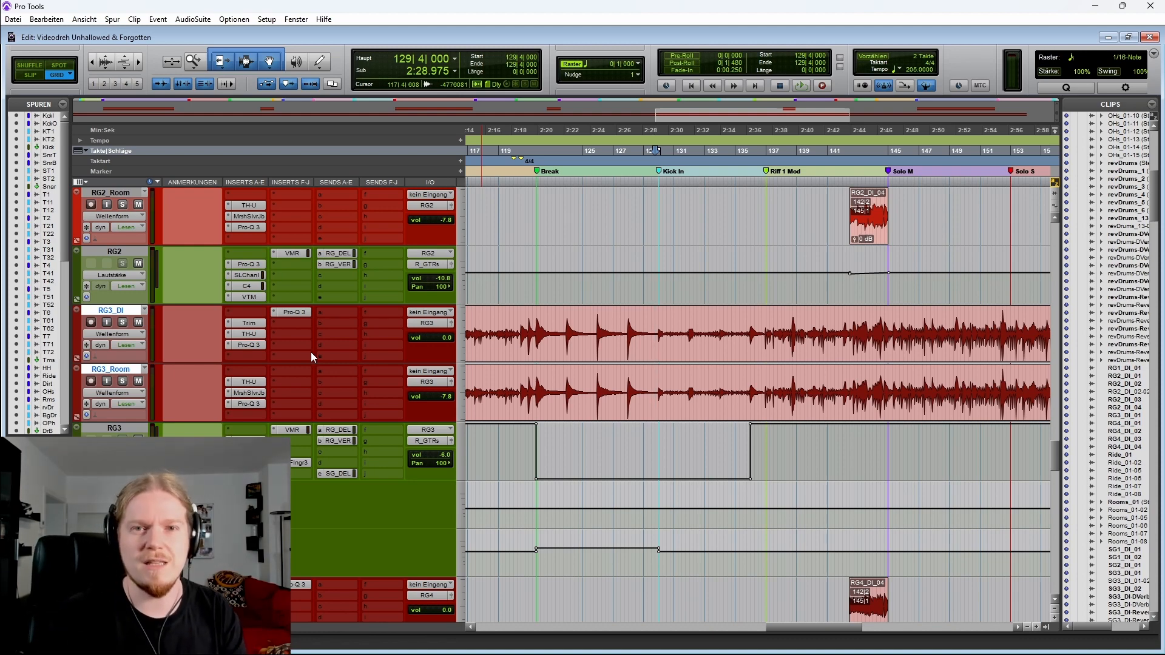
Show the whole session, move up to the RG2 tracks and place the cursor near the Intro / Chorus 1 marker
{"action": "key", "text": "alt+a"}
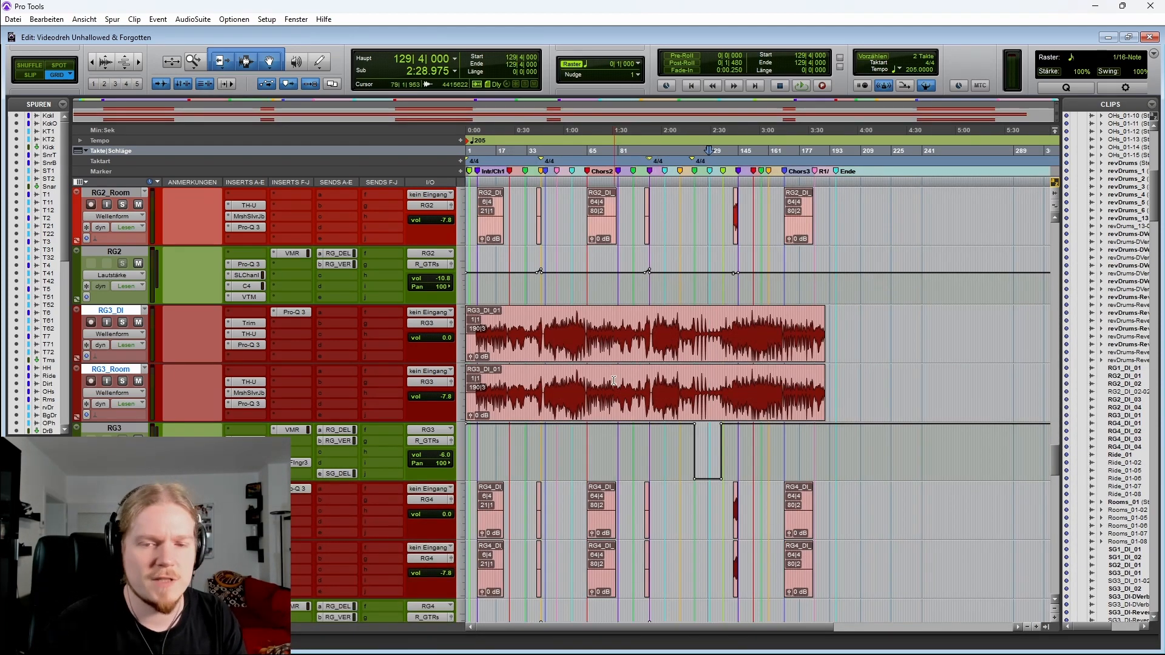
{"action": "scroll", "coordinate": [613, 380], "scroll_direction": "up", "scroll_amount": 2}
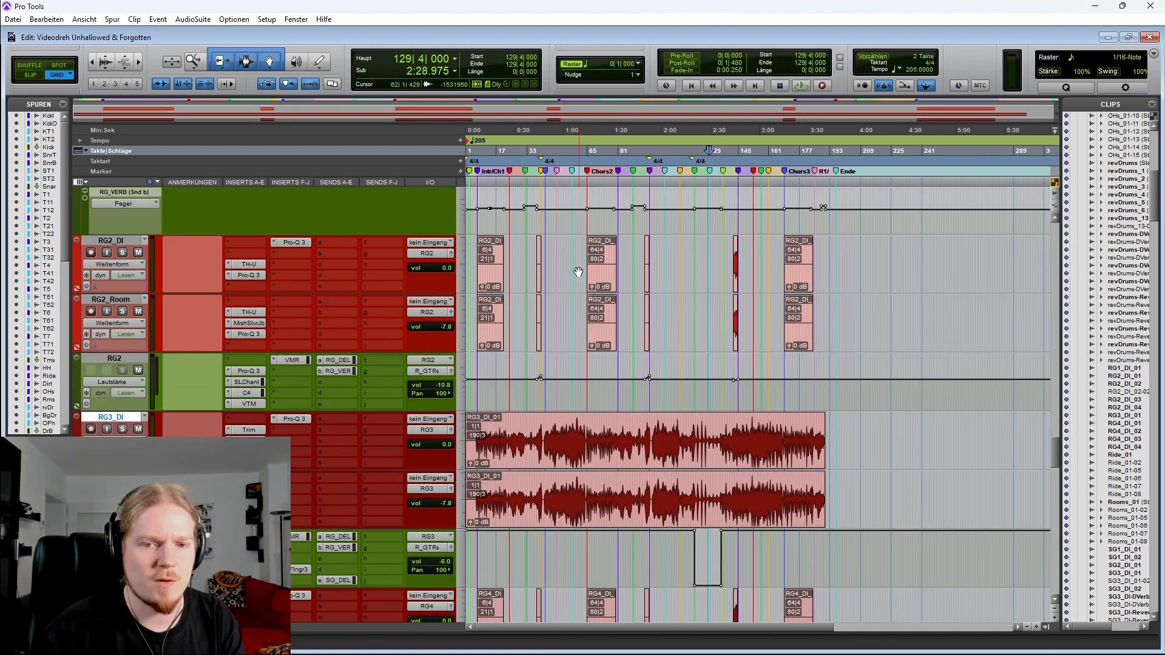
{"action": "left_click", "coordinate": [578, 272]}
{"action": "key", "text": "ctrl+]"}
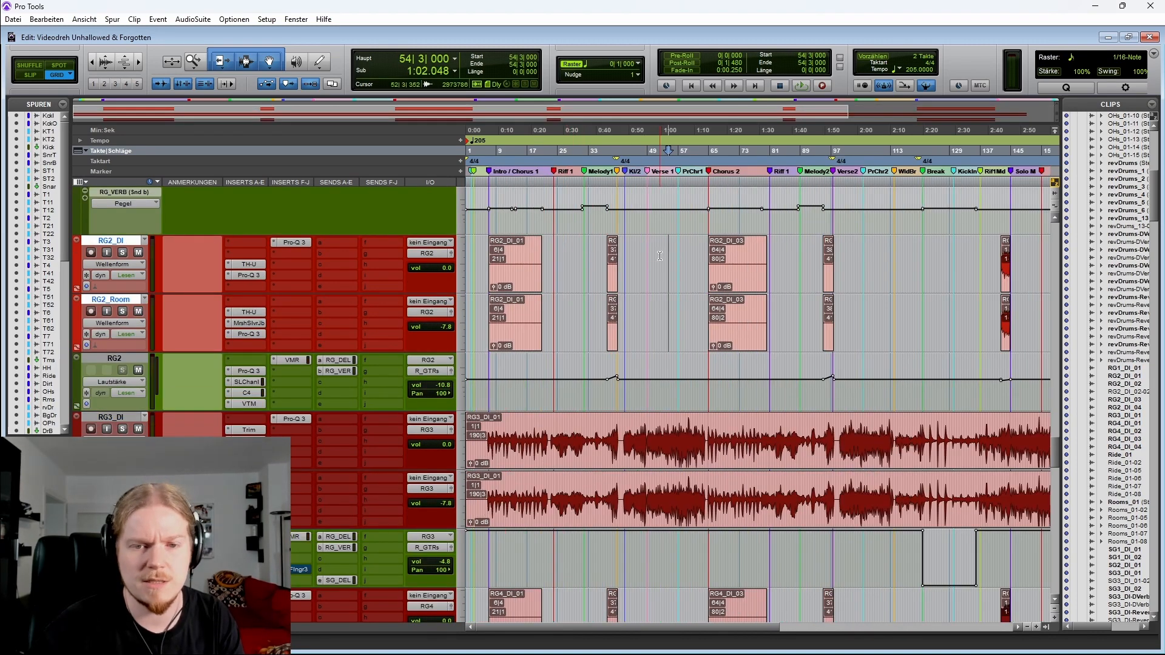
{"action": "left_click_drag", "start_coordinate": [500, 258], "coordinate": [863, 251]}
{"action": "scroll", "coordinate": [851, 266], "scroll_direction": "right", "scroll_amount": 3}
{"action": "scroll", "coordinate": [848, 256], "scroll_direction": "right", "scroll_amount": 3}
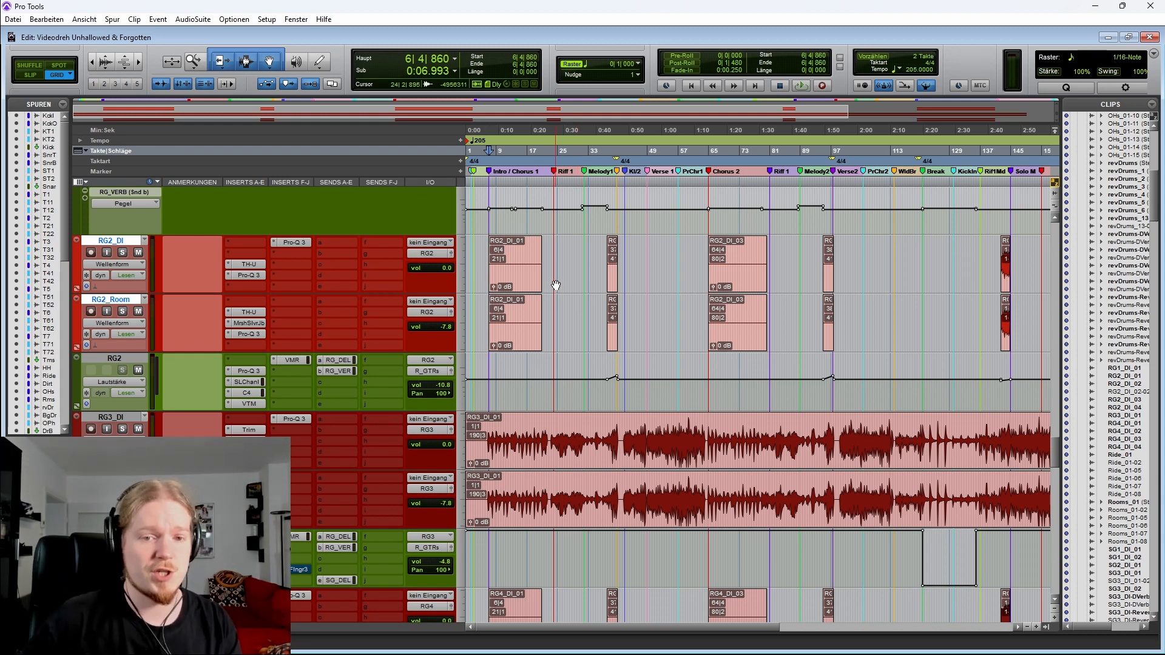
Zoom in on the song start, solo the RG2 tracks and play from bar 6
{"action": "key", "text": "t"}
{"action": "key", "text": "t"}
{"action": "key", "text": "t"}
{"action": "scroll", "coordinate": [670, 268], "scroll_direction": "right", "scroll_amount": 3}
{"action": "key", "text": "r"}
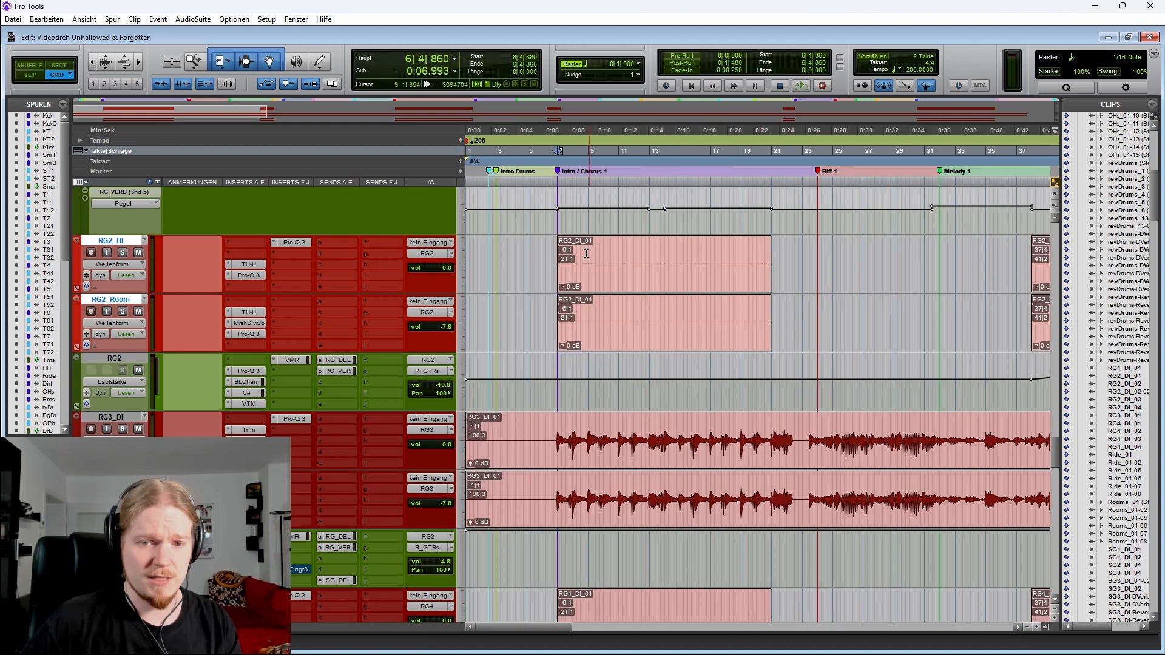
{"action": "key", "text": "shift+s"}
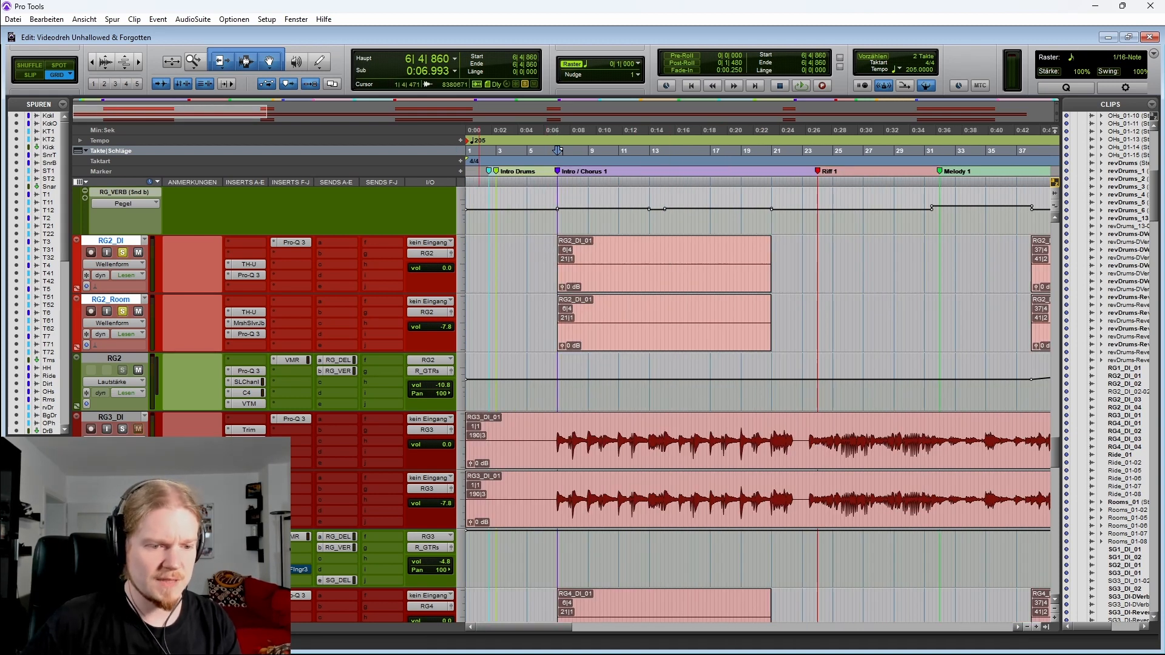
{"action": "key", "text": "space"}
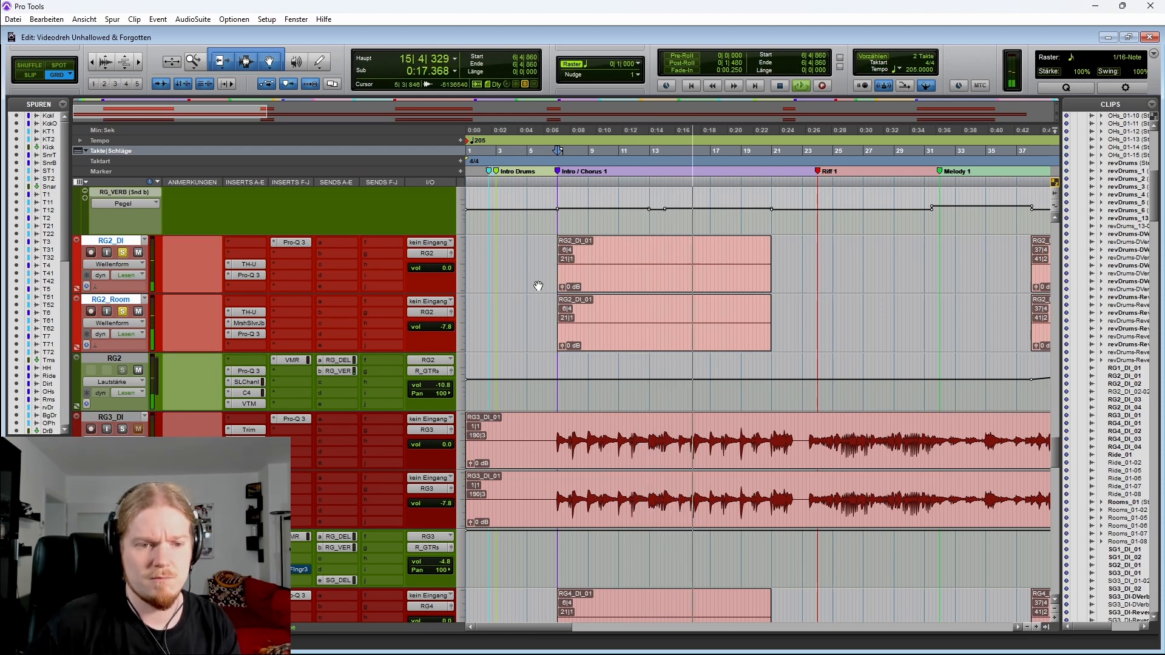
Move down to the RG4 tracks, stop playback and zoom in on the start of Intro / Chorus 1
{"action": "scroll", "coordinate": [531, 289], "scroll_direction": "down", "scroll_amount": 4}
{"action": "scroll", "coordinate": [538, 286], "scroll_direction": "down", "scroll_amount": 1}
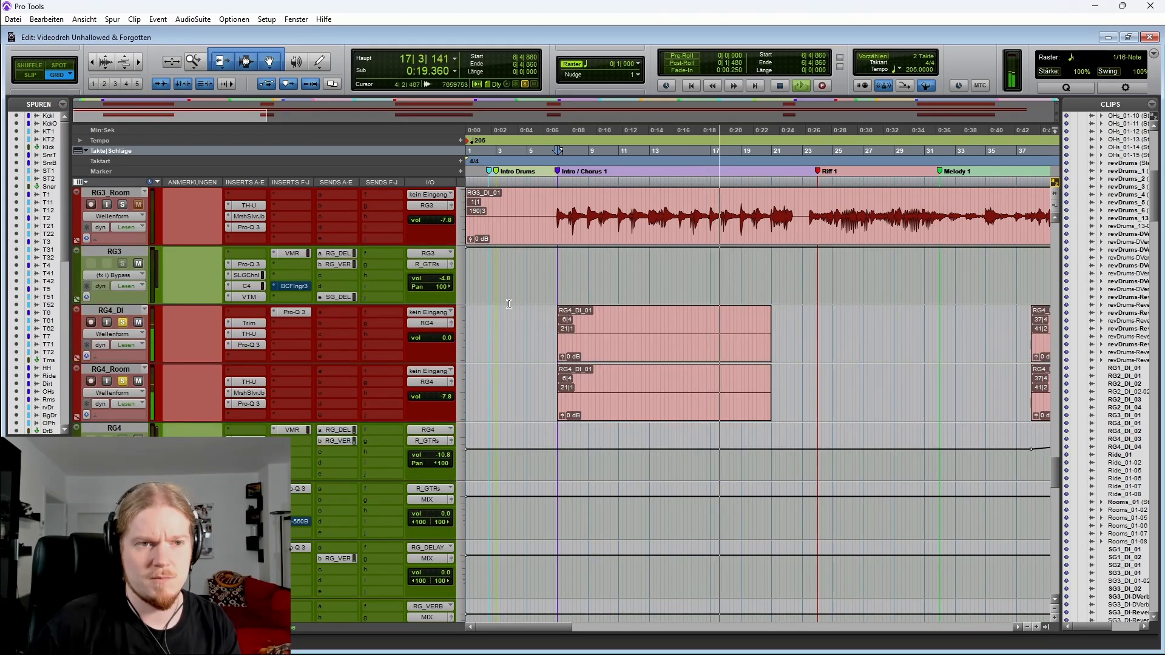
{"action": "key", "text": "space"}
{"action": "left_click", "coordinate": [106, 61]}
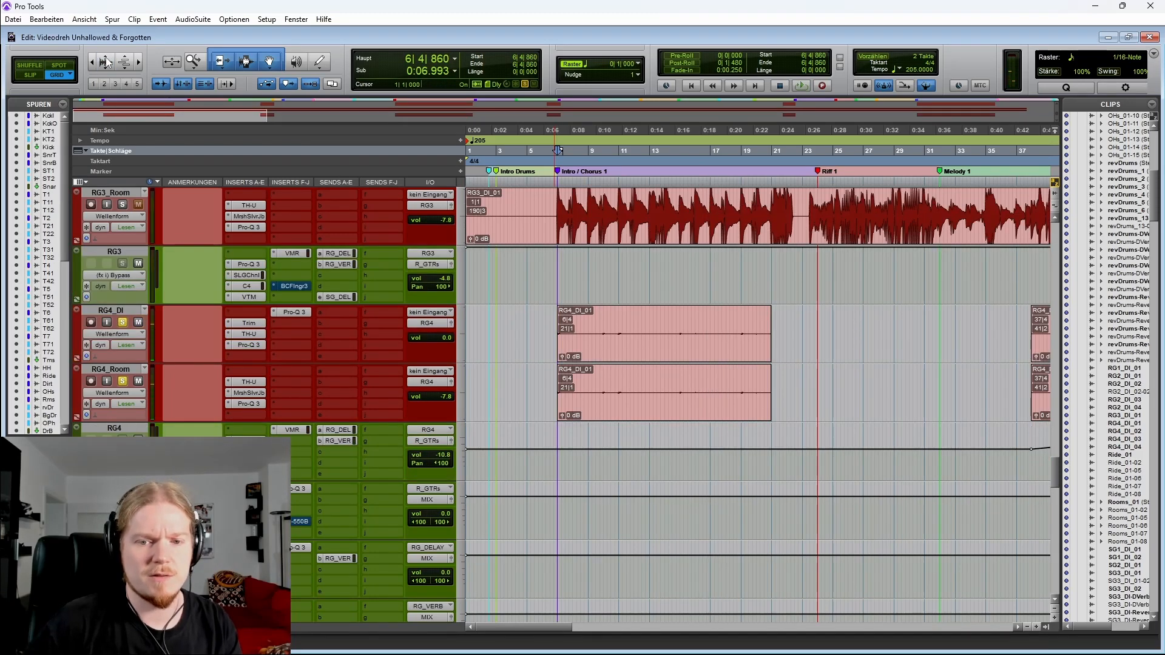
{"action": "key", "text": "t"}
{"action": "key", "text": "t"}
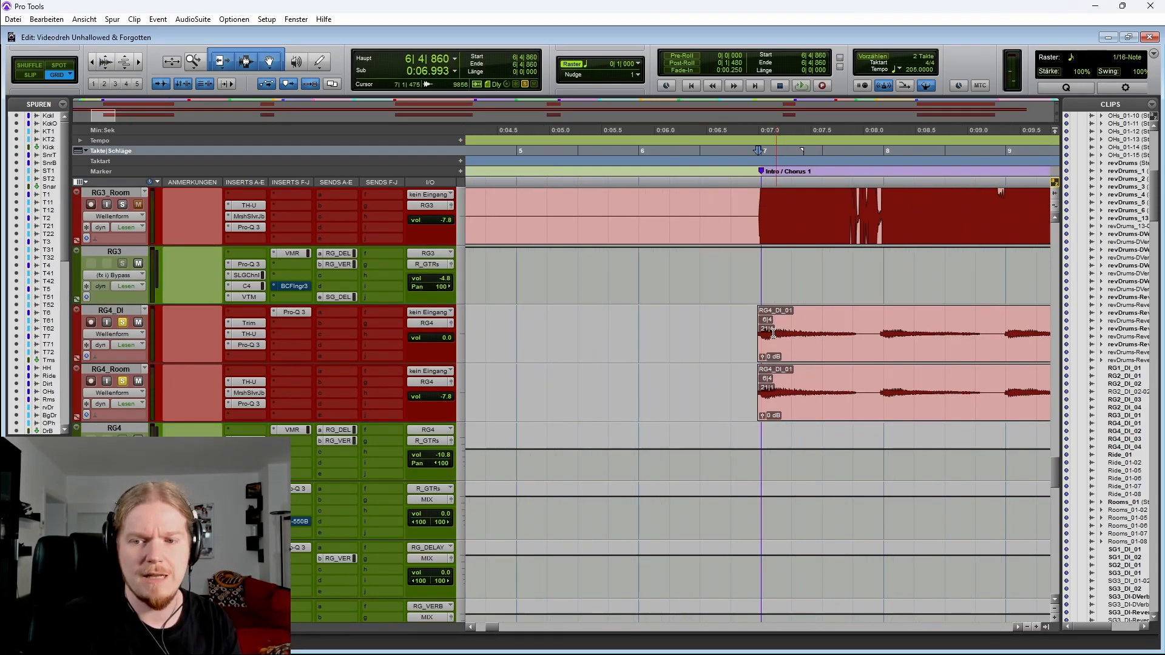
Select a short range near bar 8 on the RG4 tracks to inspect the clip's first note
{"action": "scroll", "coordinate": [777, 334], "scroll_direction": "right", "scroll_amount": 3}
{"action": "left_click_drag", "start_coordinate": [612, 321], "coordinate": [648, 318]}
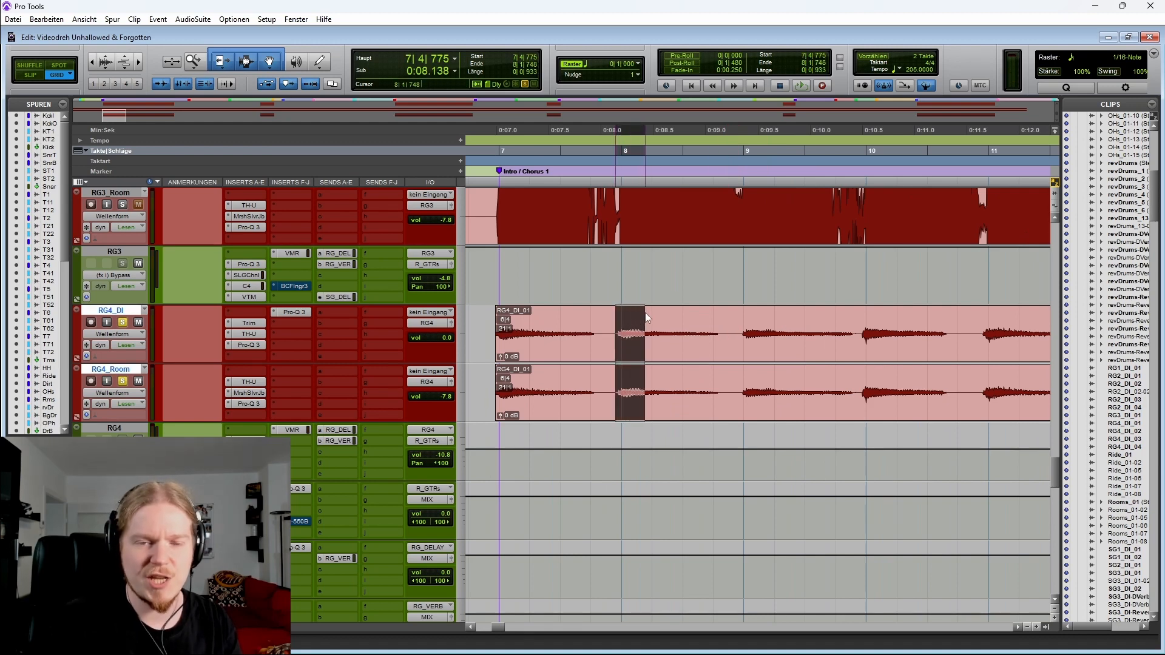
{"action": "scroll", "coordinate": [643, 314], "scroll_direction": "right", "scroll_amount": 2}
{"action": "key", "text": "r"}
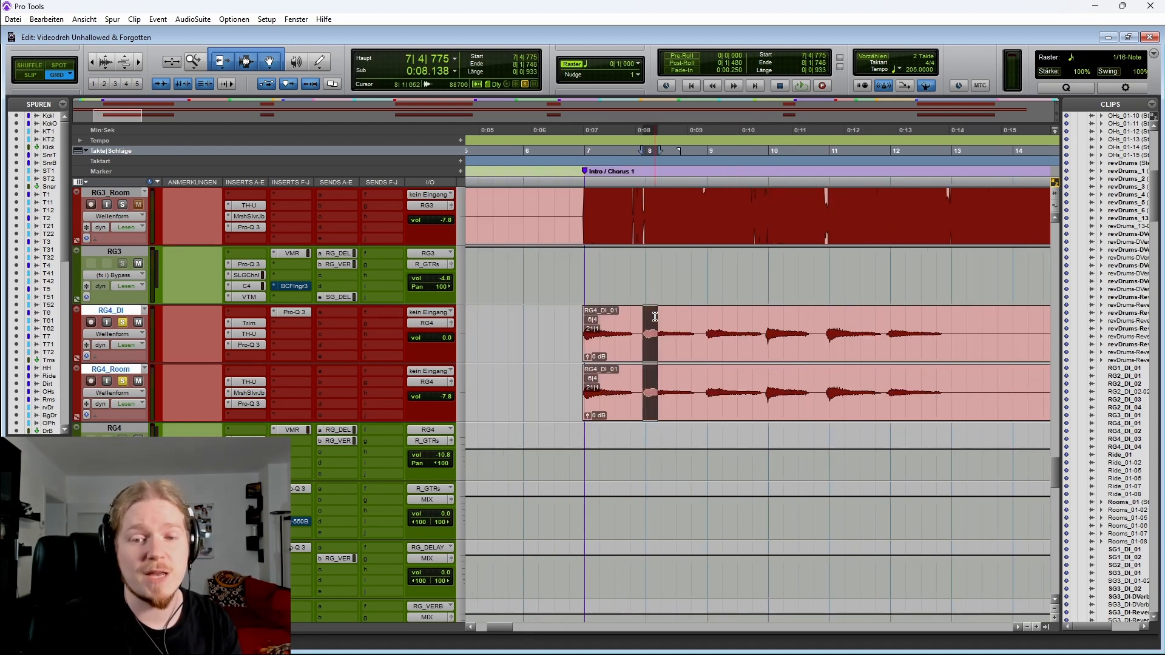
{"action": "scroll", "coordinate": [644, 315], "scroll_direction": "right", "scroll_amount": 2}
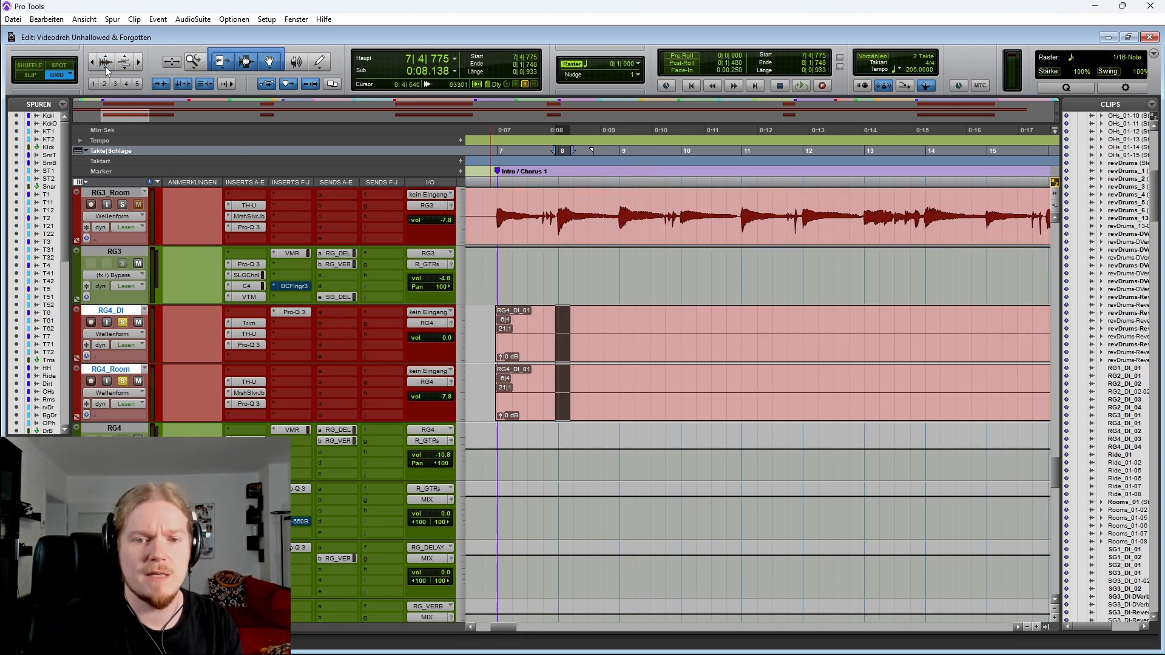
Move the cursor to the RG4_DI clip start and scroll up to the RG1 tracks
{"action": "scroll", "coordinate": [281, 334], "scroll_direction": "left", "scroll_amount": 3}
{"action": "left_click", "coordinate": [599, 314]}
{"action": "key", "text": "Tab"}
{"action": "scroll", "coordinate": [128, 287], "scroll_direction": "up", "scroll_amount": 2}
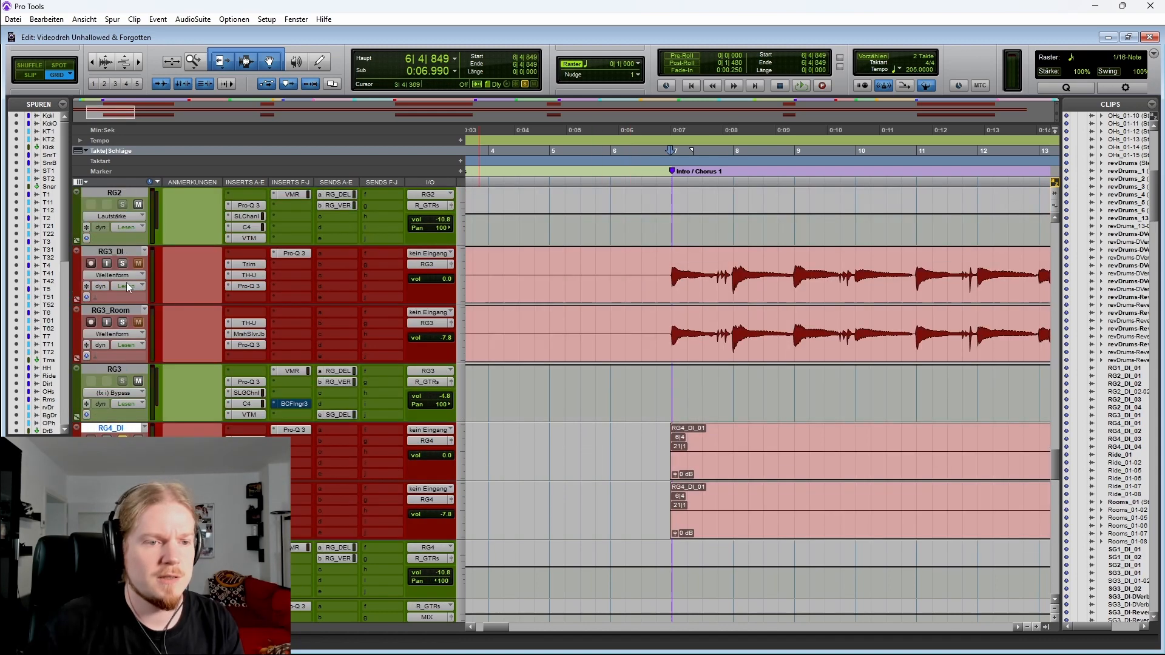
{"action": "scroll", "coordinate": [122, 326], "scroll_direction": "up", "scroll_amount": 6}
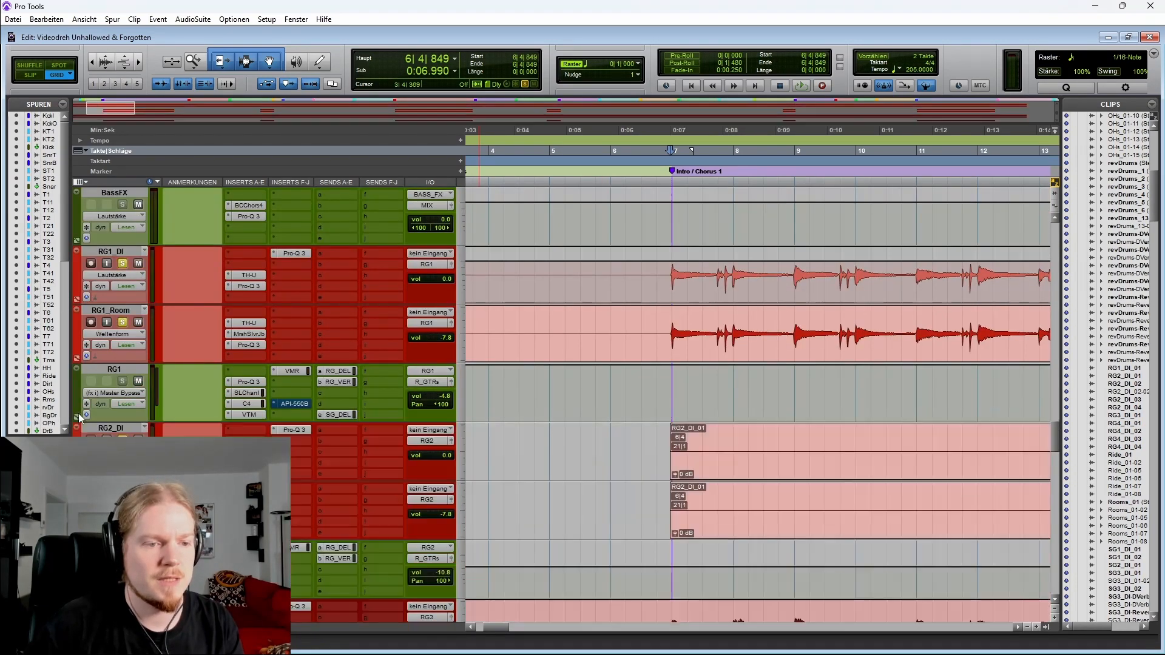
Place the cursor at bar 6 on the RG1_DI track and start playback
{"action": "scroll", "coordinate": [645, 295], "scroll_direction": "down", "scroll_amount": 2}
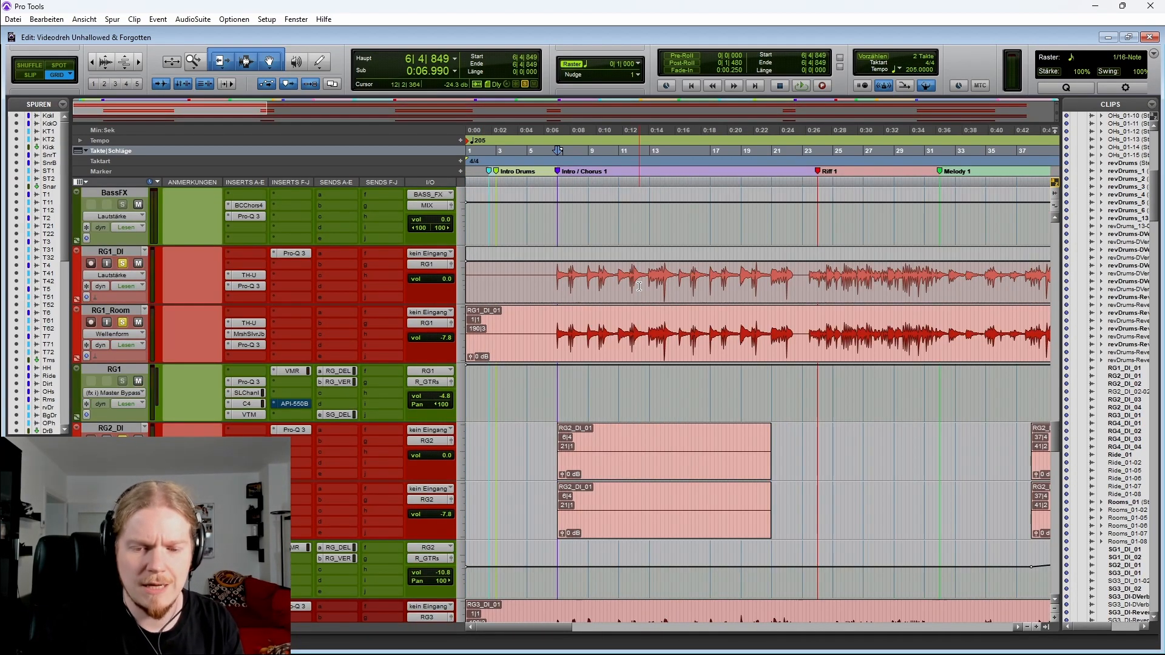
{"action": "left_click", "coordinate": [547, 282]}
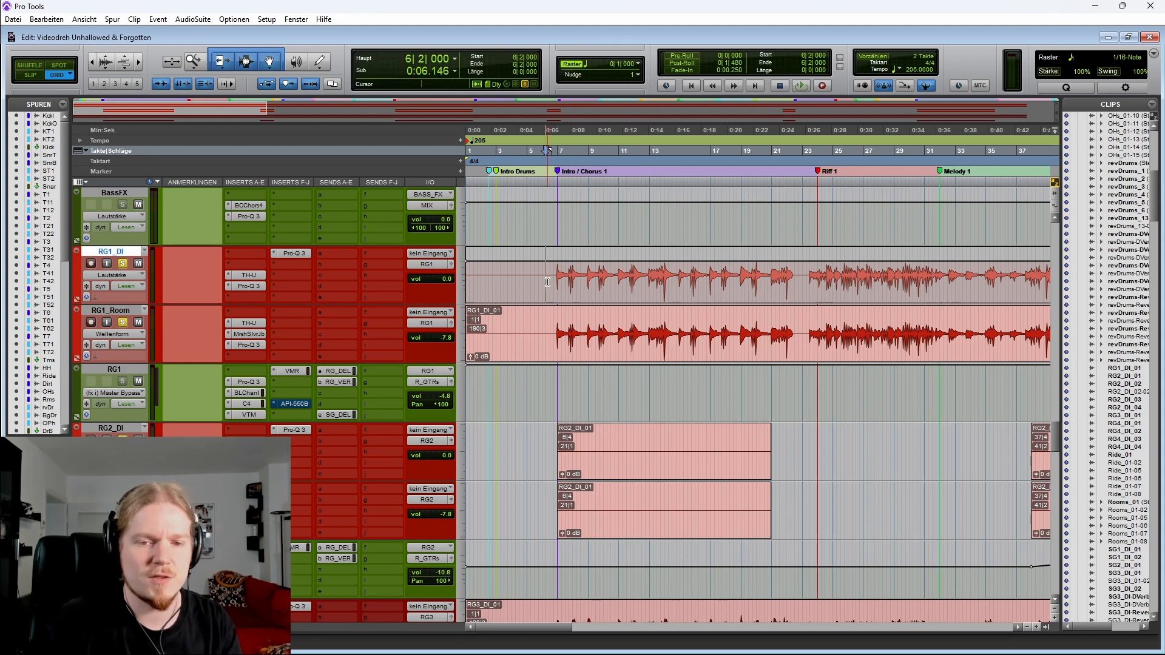
{"action": "key", "text": "space"}
Select the RG2_DI and RG2_Room tracks and stop playback
{"action": "scroll", "coordinate": [750, 375], "scroll_direction": "up", "scroll_amount": 1}
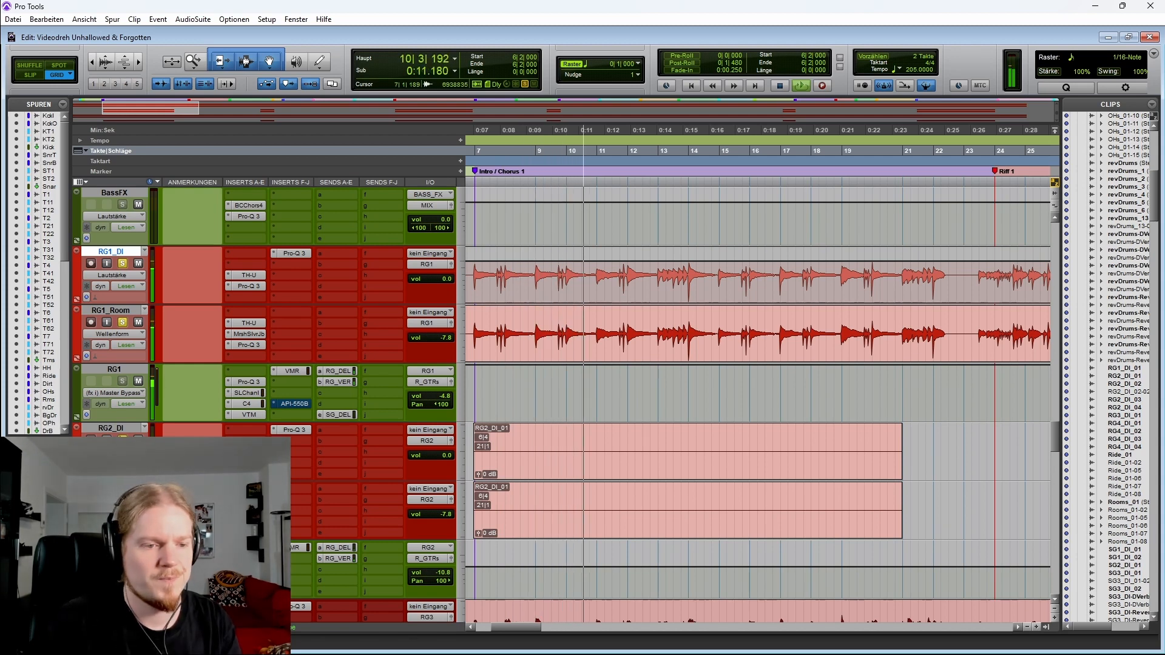
{"action": "left_click", "coordinate": [110, 429]}
{"action": "left_click", "coordinate": [110, 487], "text": "shift"}
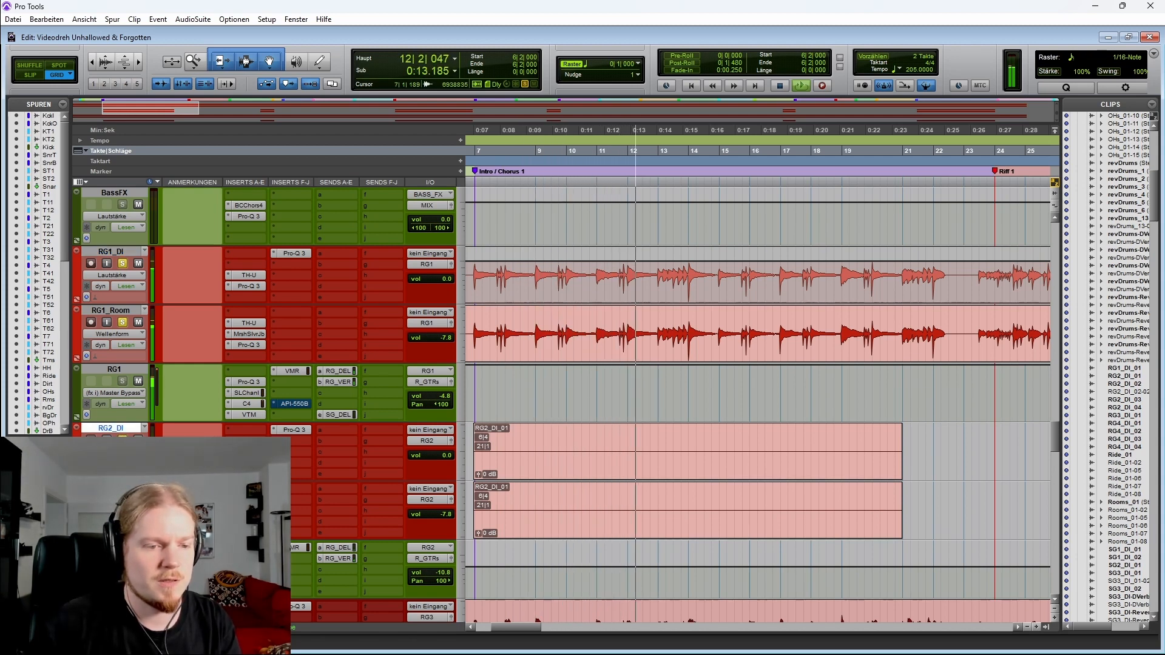
{"action": "scroll", "coordinate": [566, 404], "scroll_direction": "down", "scroll_amount": 4}
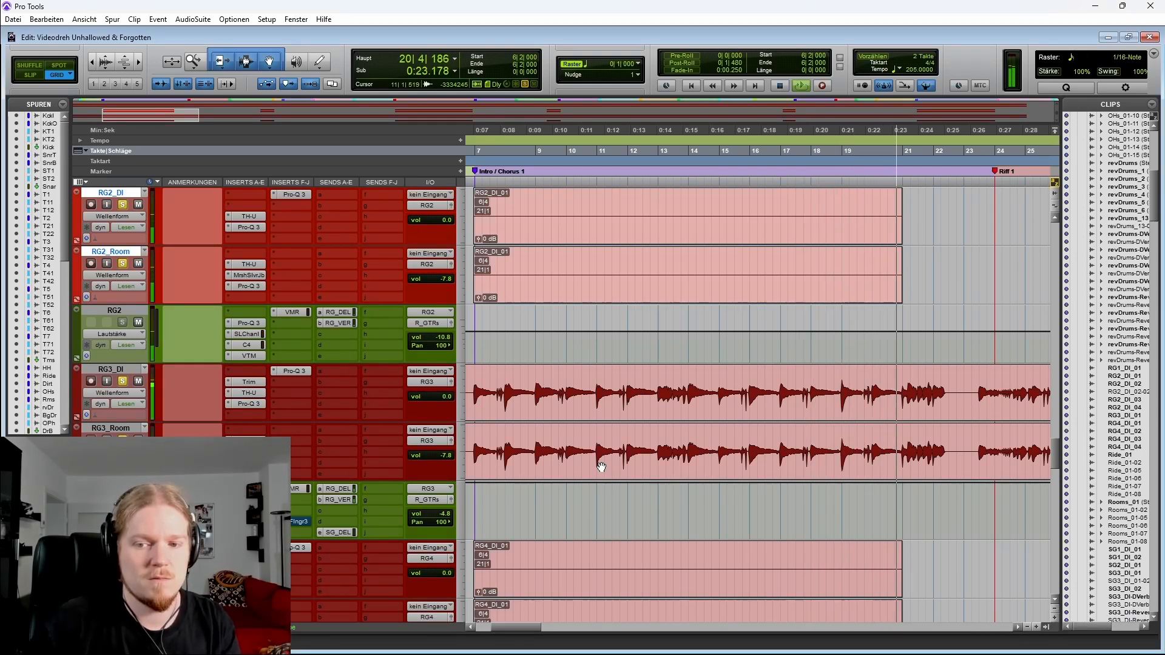
{"action": "key", "text": "space"}
Toggle solo on the RG2_DI track
{"action": "key", "text": "r"}
{"action": "key", "text": "r"}
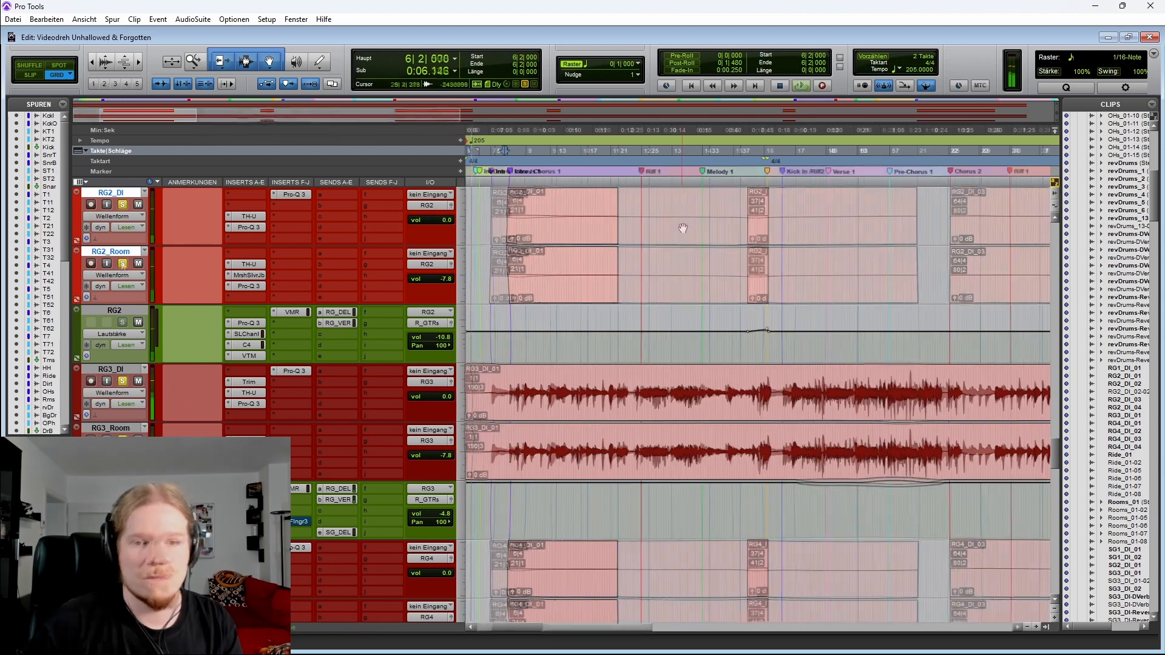
{"action": "scroll", "coordinate": [673, 224], "scroll_direction": "right", "scroll_amount": 3}
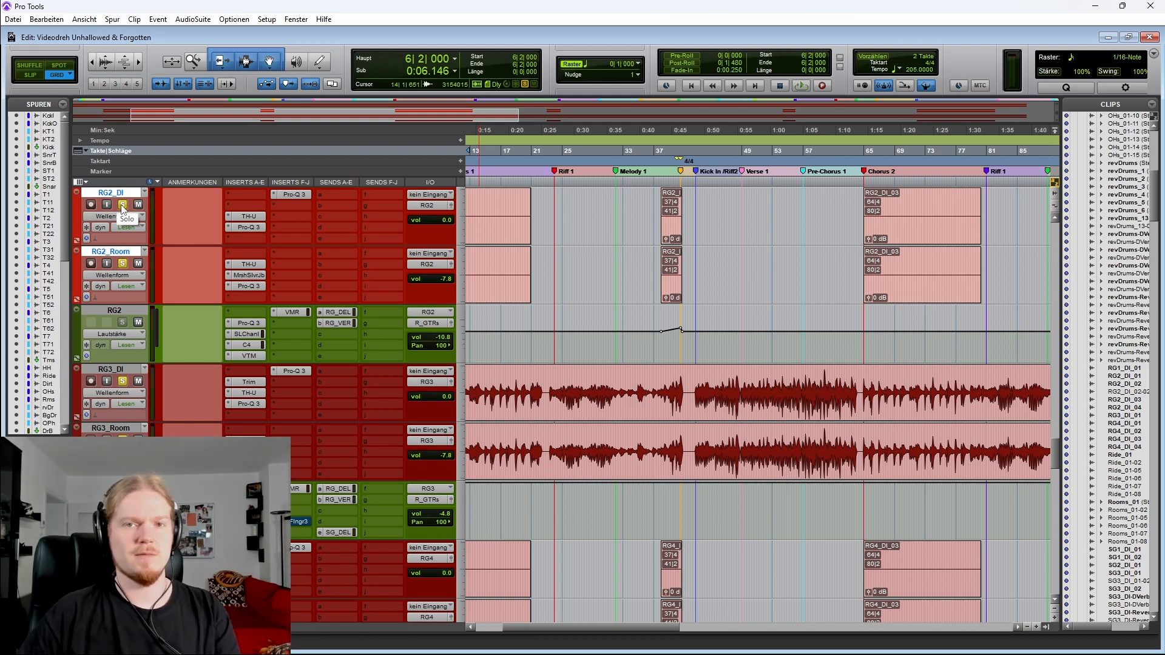
{"action": "scroll", "coordinate": [131, 305], "scroll_direction": "up", "scroll_amount": 1}
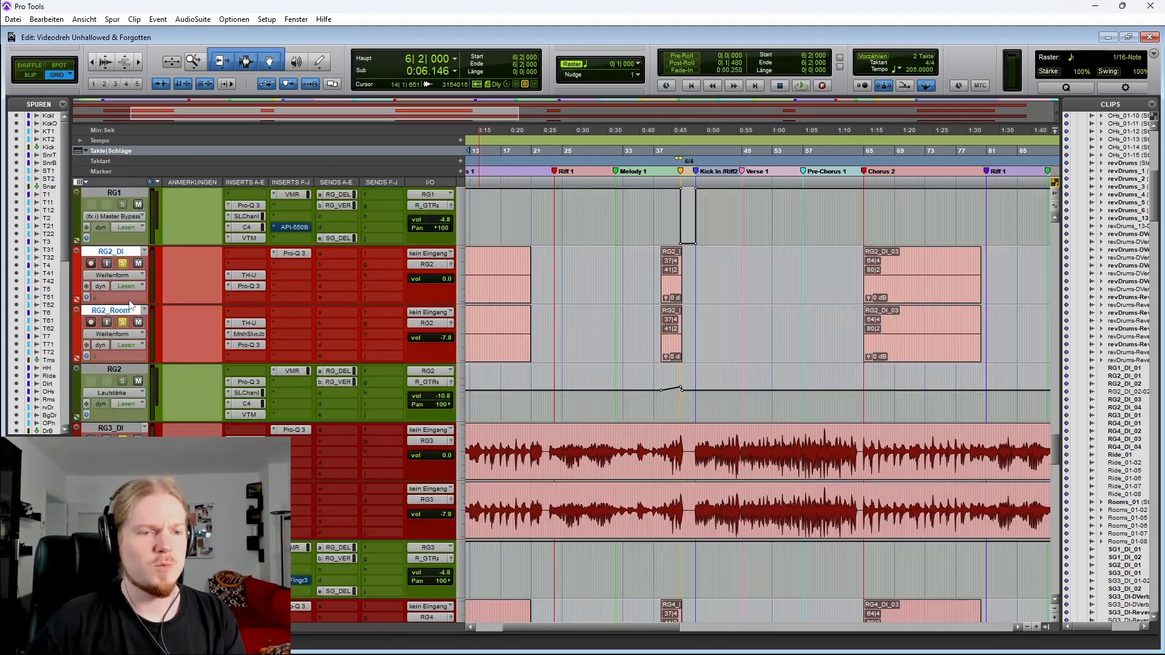
{"action": "left_click", "coordinate": [124, 267]}
Select a range inside the first RG2_DI clip and move the cursor to bar 12
{"action": "scroll", "coordinate": [559, 268], "scroll_direction": "left", "scroll_amount": 2}
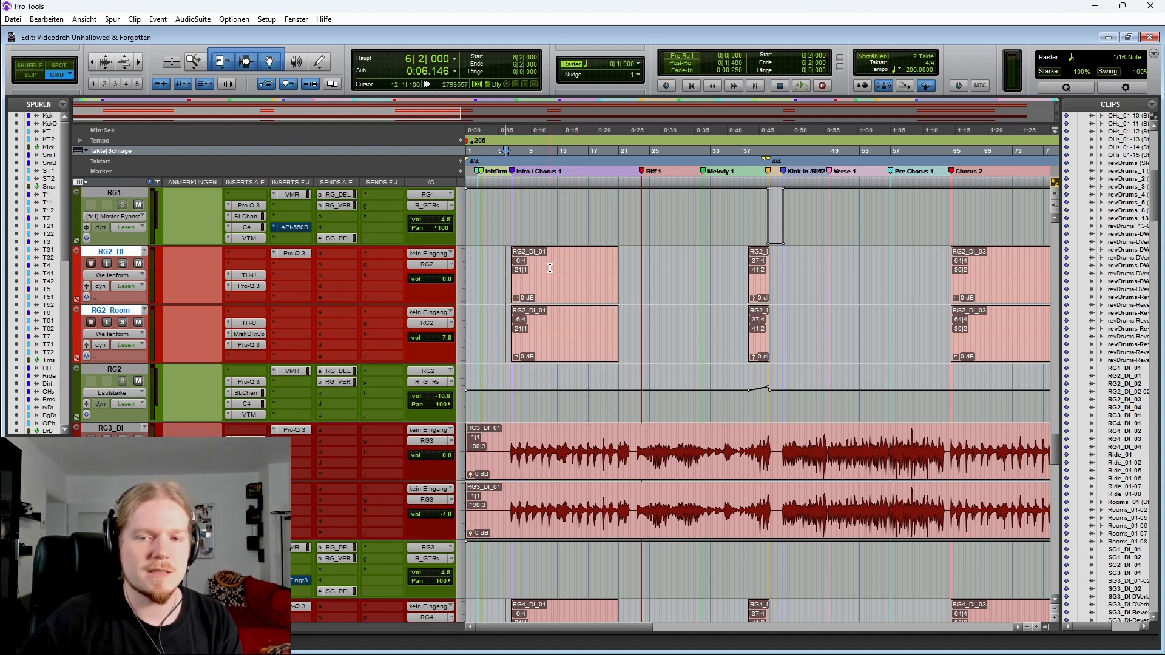
{"action": "left_click_drag", "start_coordinate": [536, 268], "coordinate": [584, 263]}
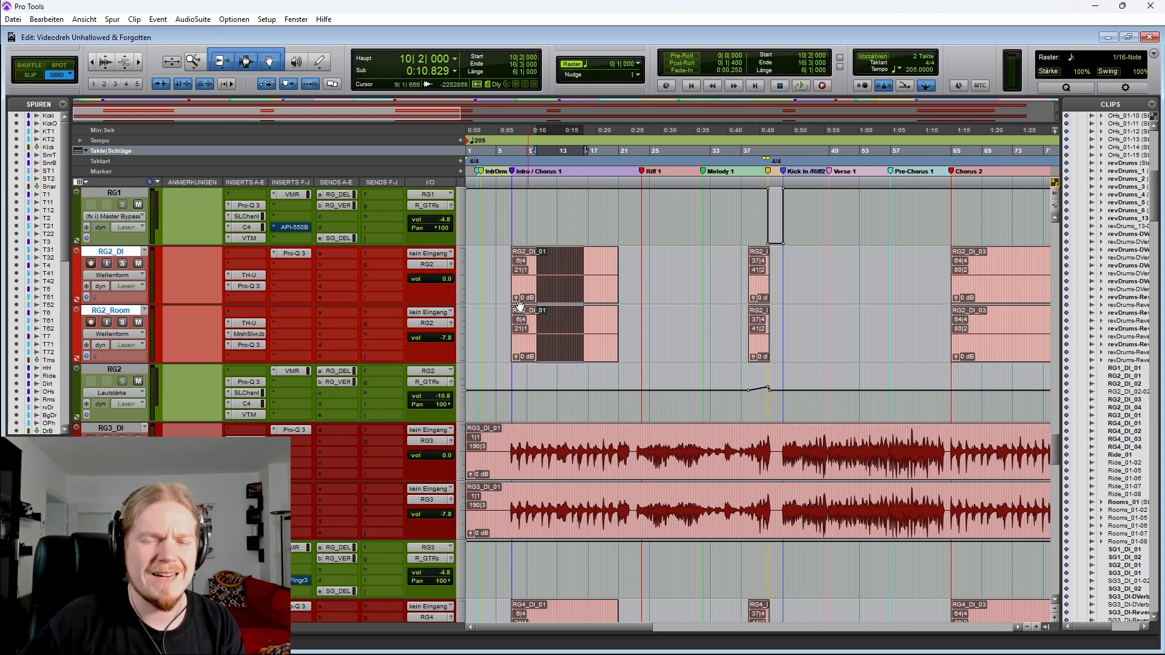
{"action": "left_click", "coordinate": [550, 270]}
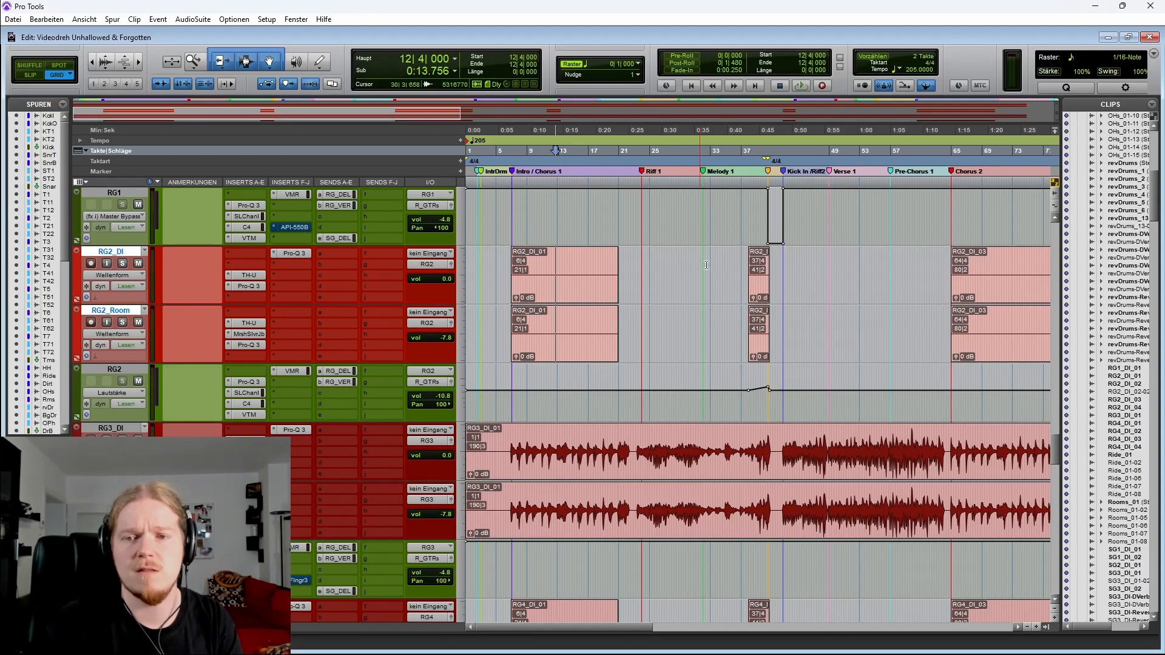
Select the gap between the RG2 clips around bars 49 to 56
{"action": "key", "text": "r"}
{"action": "left_click_drag", "start_coordinate": [647, 333], "coordinate": [674, 267]}
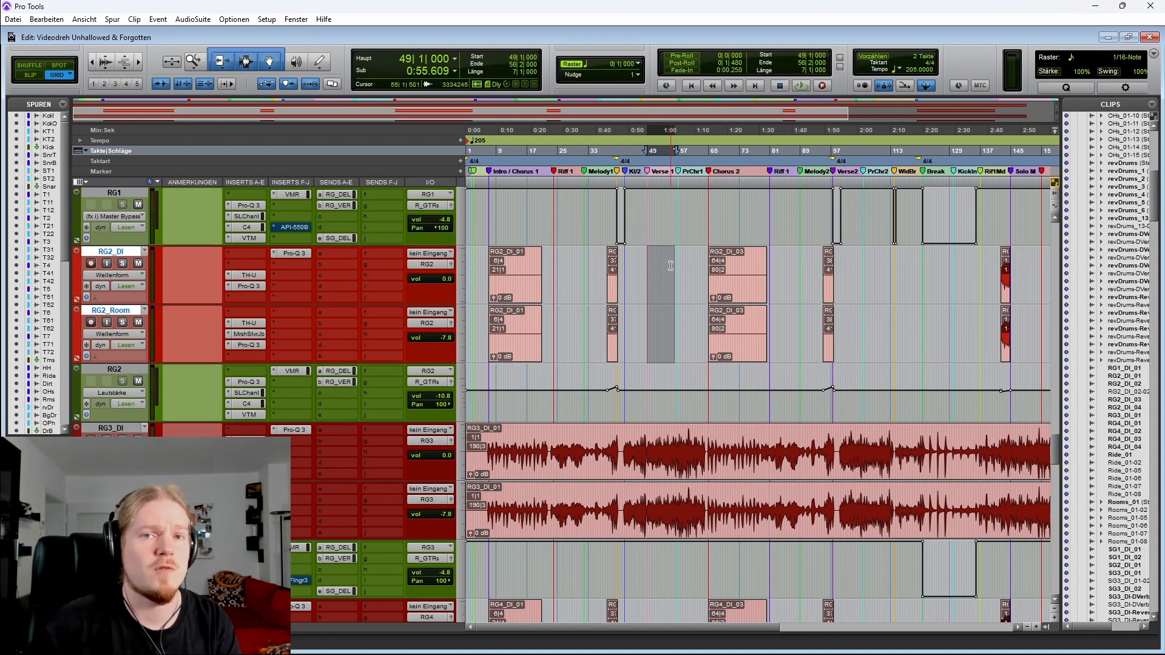
{"action": "key", "text": "r"}
Show the send automation lanes of the SG1 and SG3 guitar tracks
{"action": "scroll", "coordinate": [637, 276], "scroll_direction": "down", "scroll_amount": 2}
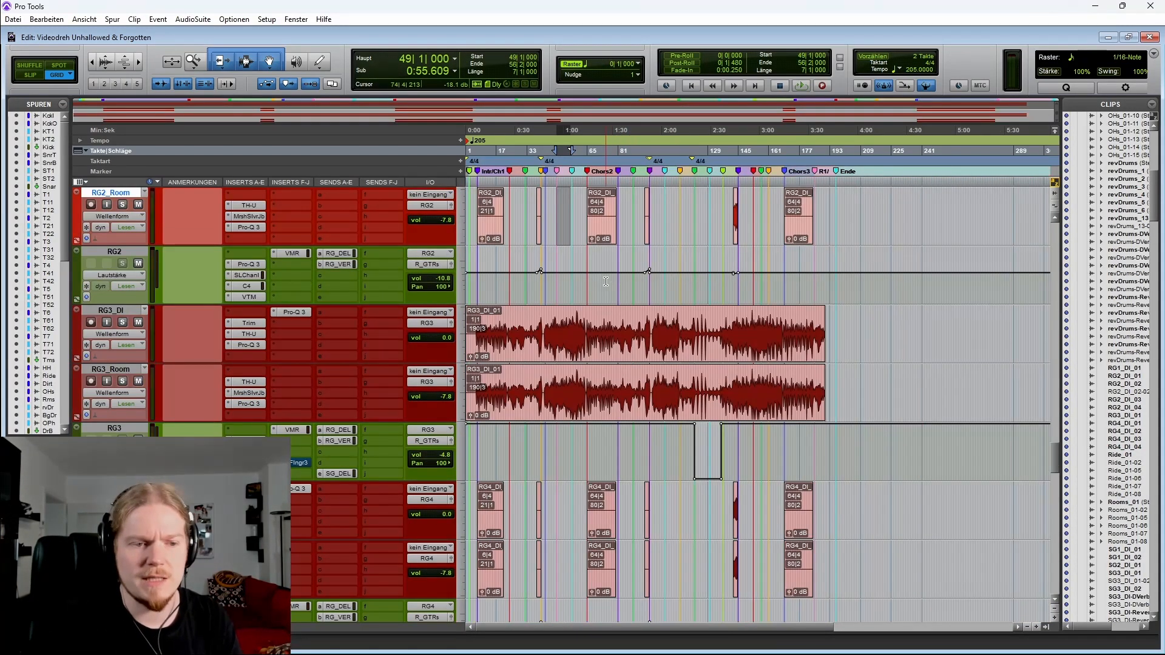
{"action": "scroll", "coordinate": [604, 282], "scroll_direction": "down", "scroll_amount": 2}
{"action": "scroll", "coordinate": [577, 290], "scroll_direction": "down", "scroll_amount": 8}
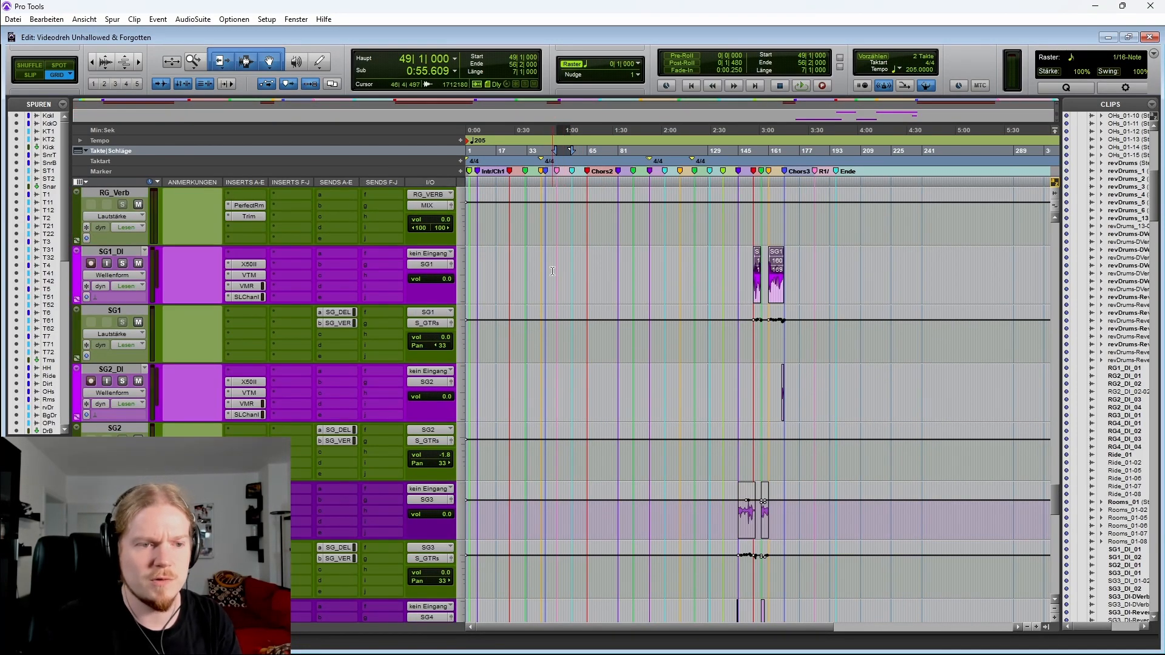
{"action": "left_click", "coordinate": [76, 359]}
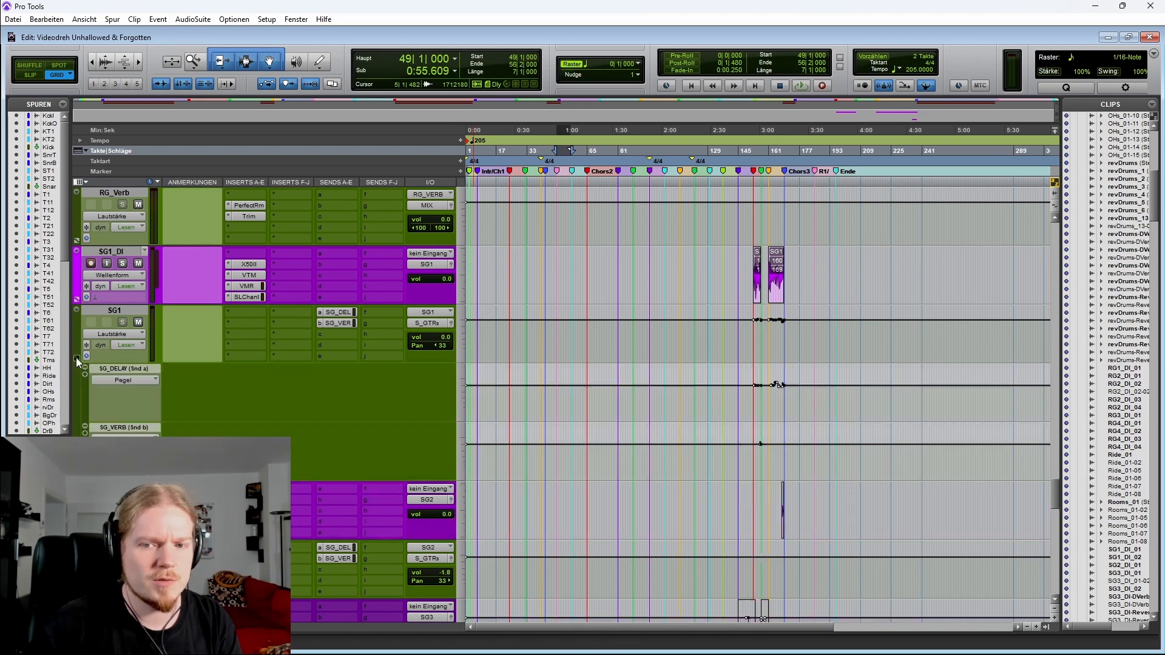
{"action": "scroll", "coordinate": [75, 358], "scroll_direction": "down", "scroll_amount": 4}
{"action": "left_click", "coordinate": [77, 419]}
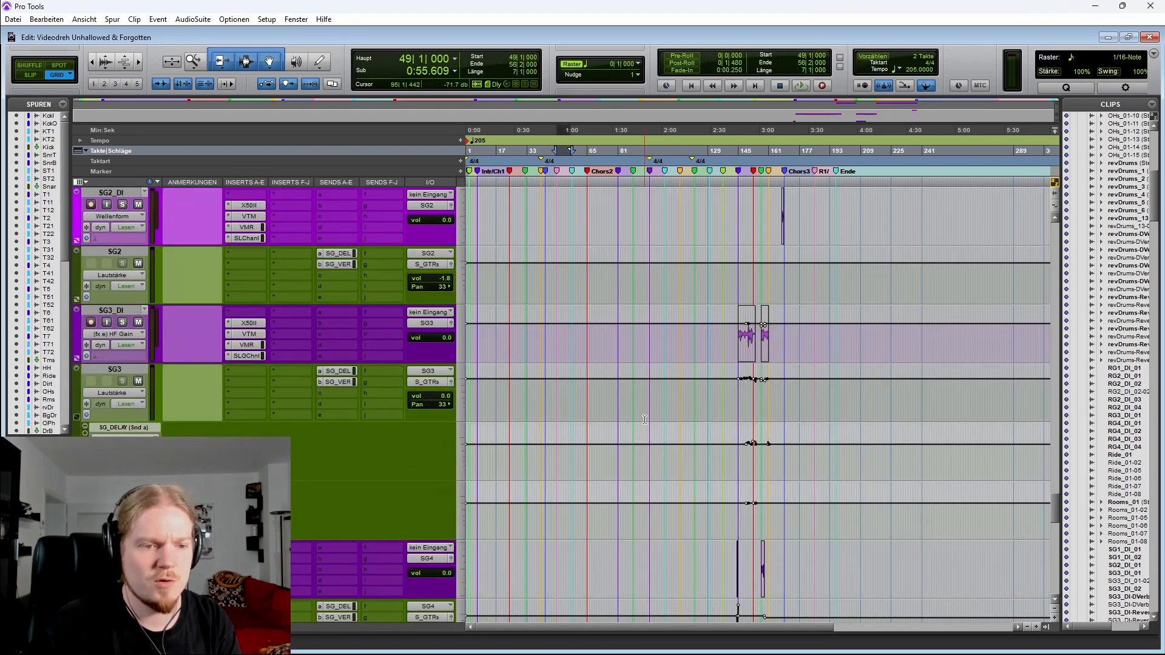
Select ranges around the solo section on the SG3 and SG2 tracks to inspect their clips and automation
{"action": "left_click_drag", "start_coordinate": [733, 392], "coordinate": [759, 393]}
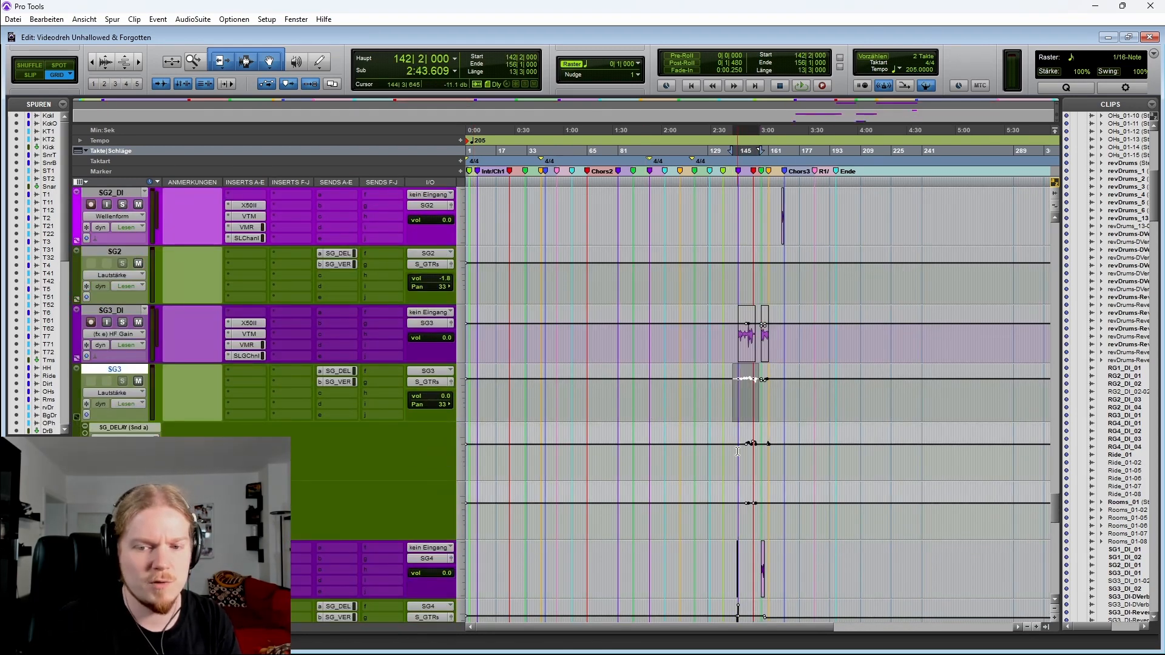
{"action": "left_click", "coordinate": [744, 456]}
{"action": "left_click_drag", "start_coordinate": [746, 457], "coordinate": [756, 499]}
{"action": "scroll", "coordinate": [777, 418], "scroll_direction": "up", "scroll_amount": 4}
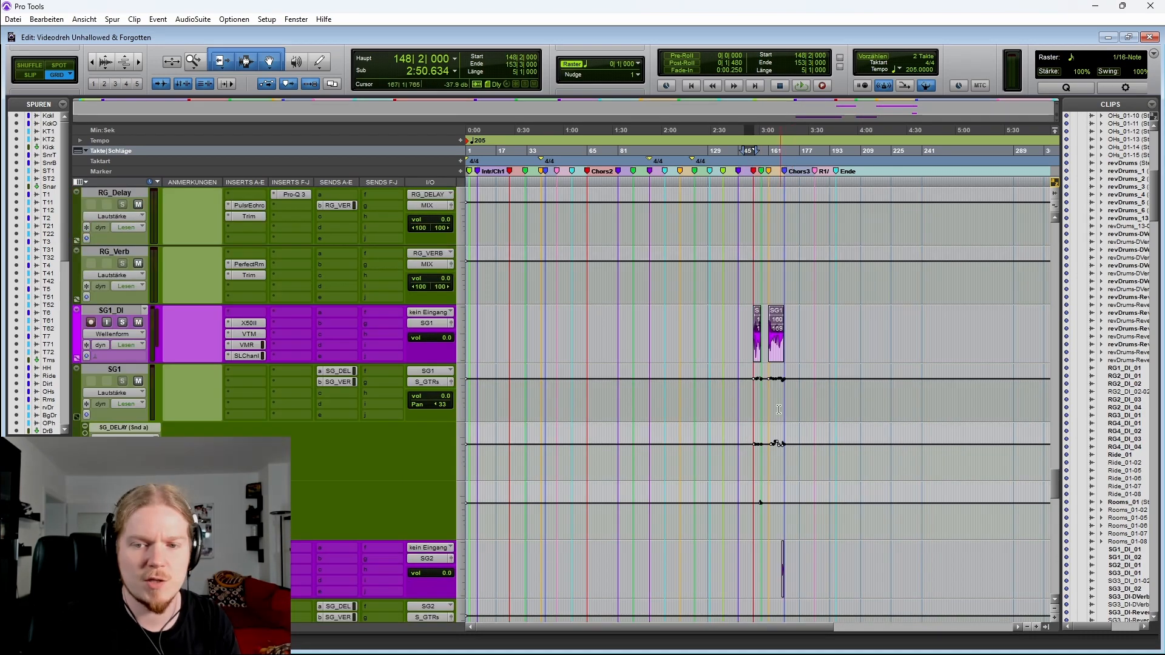
{"action": "scroll", "coordinate": [774, 409], "scroll_direction": "down", "scroll_amount": 2}
{"action": "left_click_drag", "start_coordinate": [754, 448], "coordinate": [813, 446]}
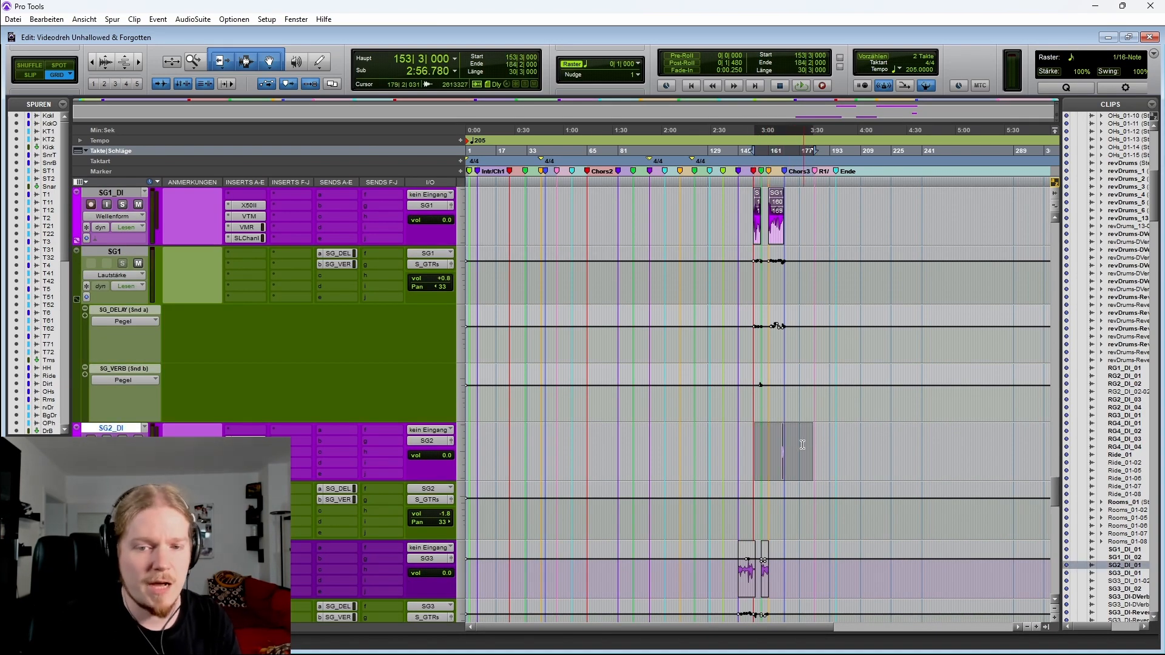
{"action": "scroll", "coordinate": [761, 443], "scroll_direction": "up", "scroll_amount": 2}
{"action": "scroll", "coordinate": [747, 364], "scroll_direction": "down", "scroll_amount": 6}
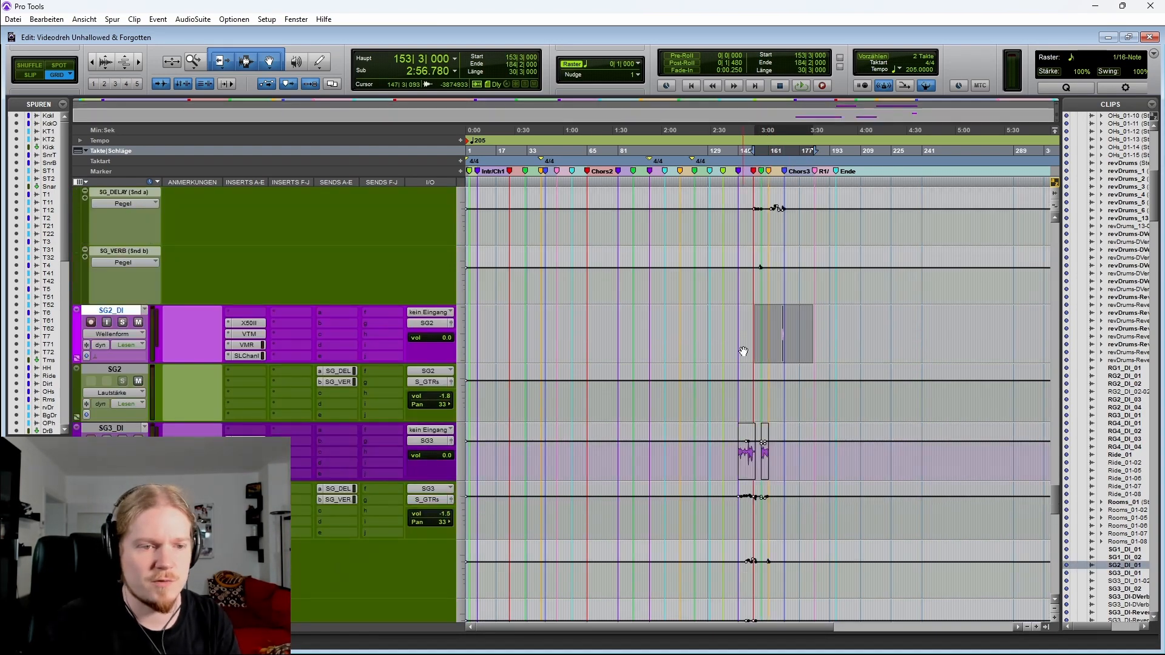
{"action": "scroll", "coordinate": [748, 350], "scroll_direction": "down", "scroll_amount": 2}
{"action": "scroll", "coordinate": [747, 350], "scroll_direction": "up", "scroll_amount": 8}
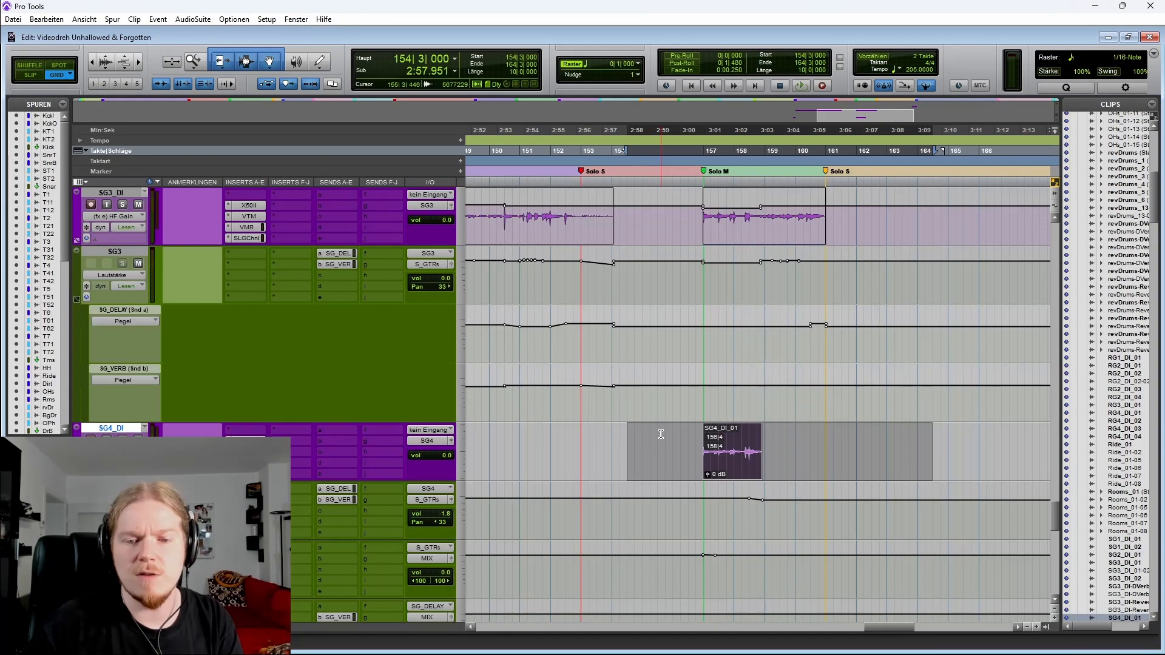
Place the cursor at bar 156 on the SG3_DI track and briefly play the Solo M section
{"action": "scroll", "coordinate": [655, 437], "scroll_direction": "right", "scroll_amount": 1}
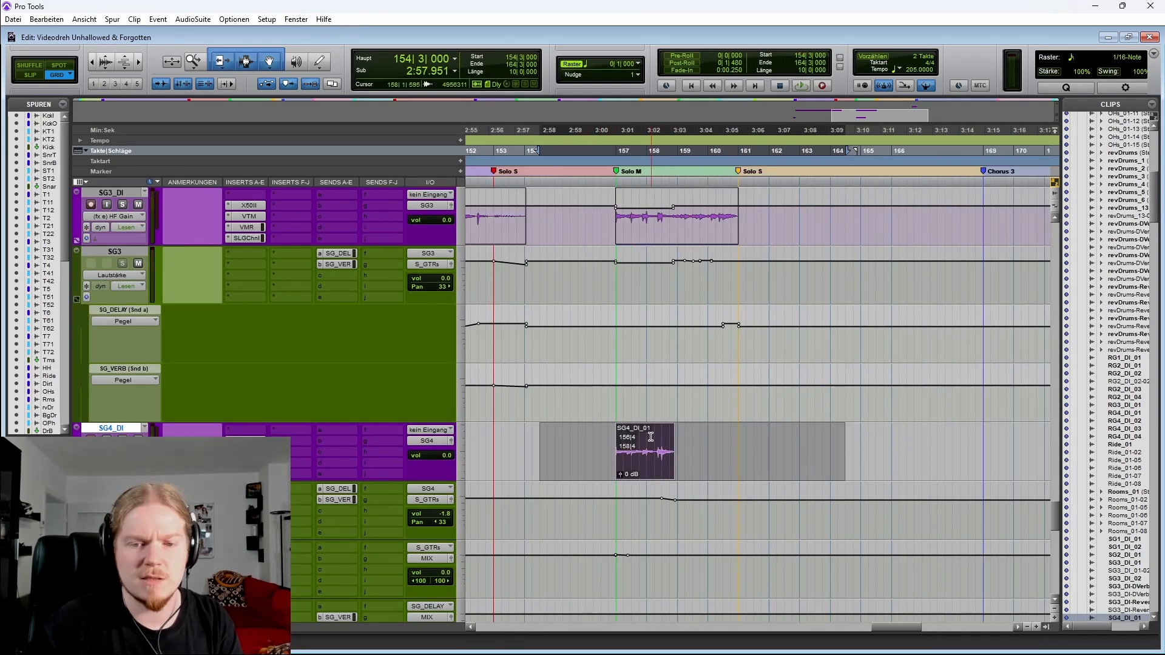
{"action": "left_click", "coordinate": [596, 438]}
{"action": "scroll", "coordinate": [553, 277], "scroll_direction": "left", "scroll_amount": 2}
{"action": "scroll", "coordinate": [606, 352], "scroll_direction": "right", "scroll_amount": 3}
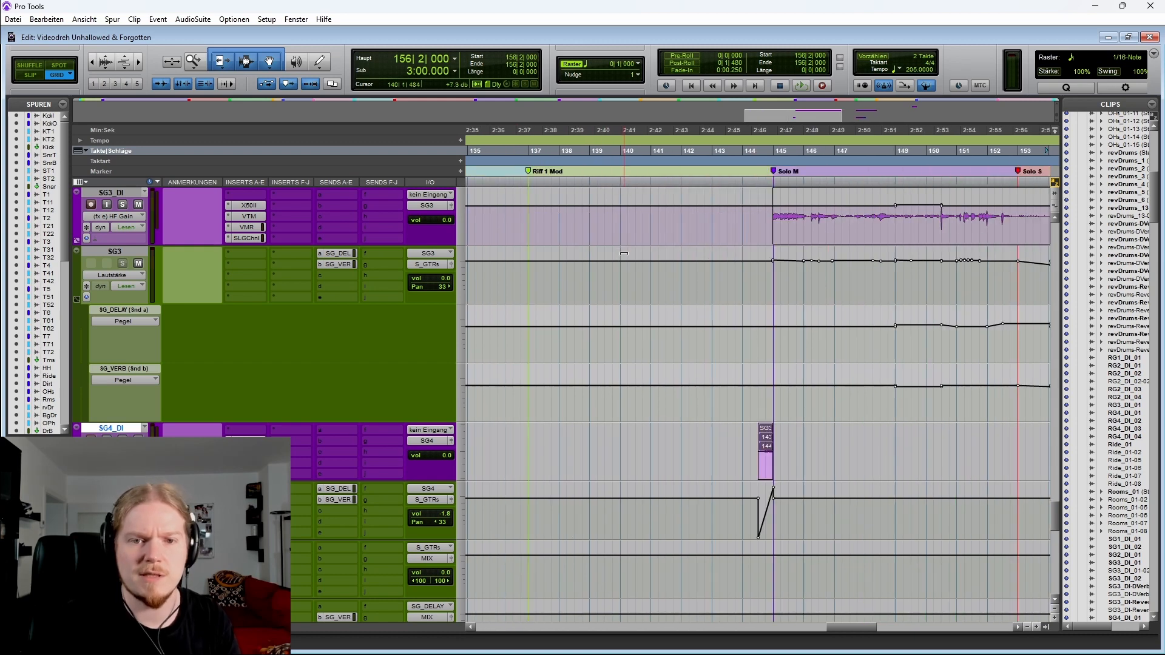
{"action": "scroll", "coordinate": [607, 352], "scroll_direction": "up", "scroll_amount": 2}
{"action": "left_click", "coordinate": [588, 283]}
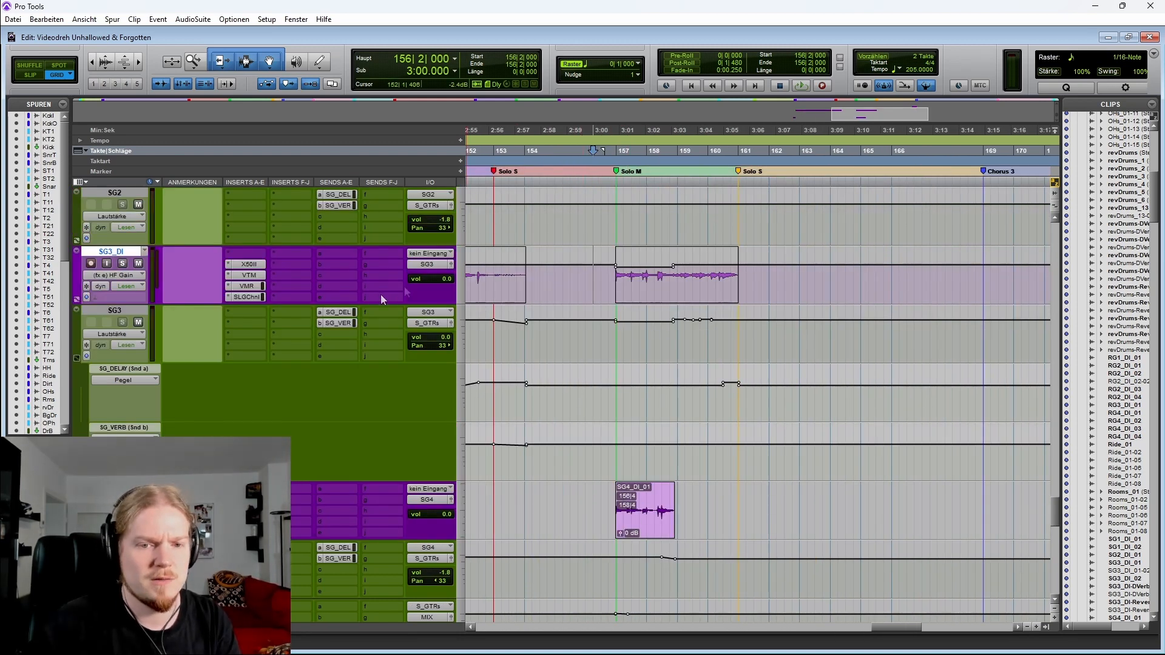
{"action": "key", "text": "space"}
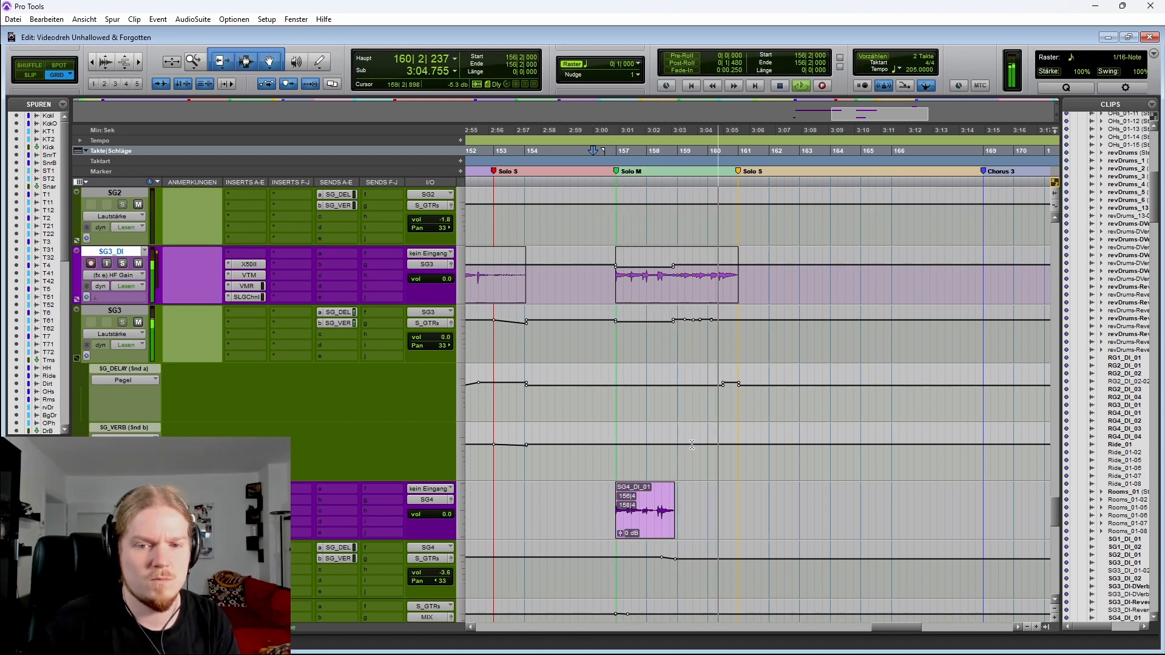
{"action": "key", "text": "space"}
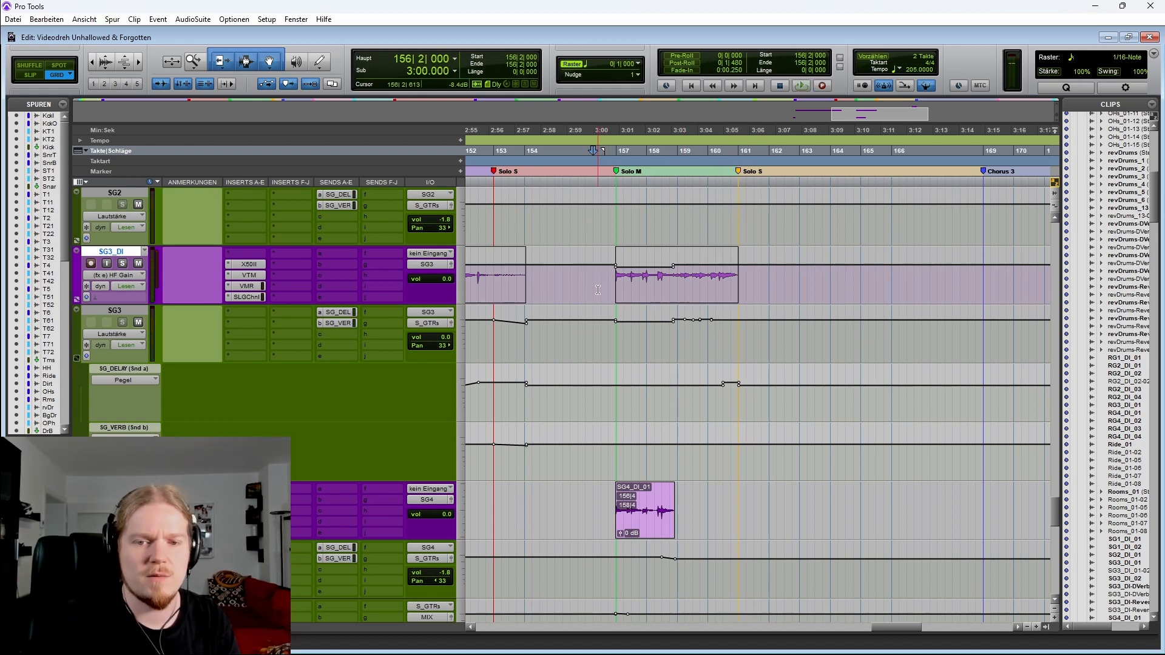
Select the SG3_DI range from bar 153 to bar 156 and inspect the surrounding solo guitar tracks
{"action": "key", "text": "ctrl+bracketleft"}
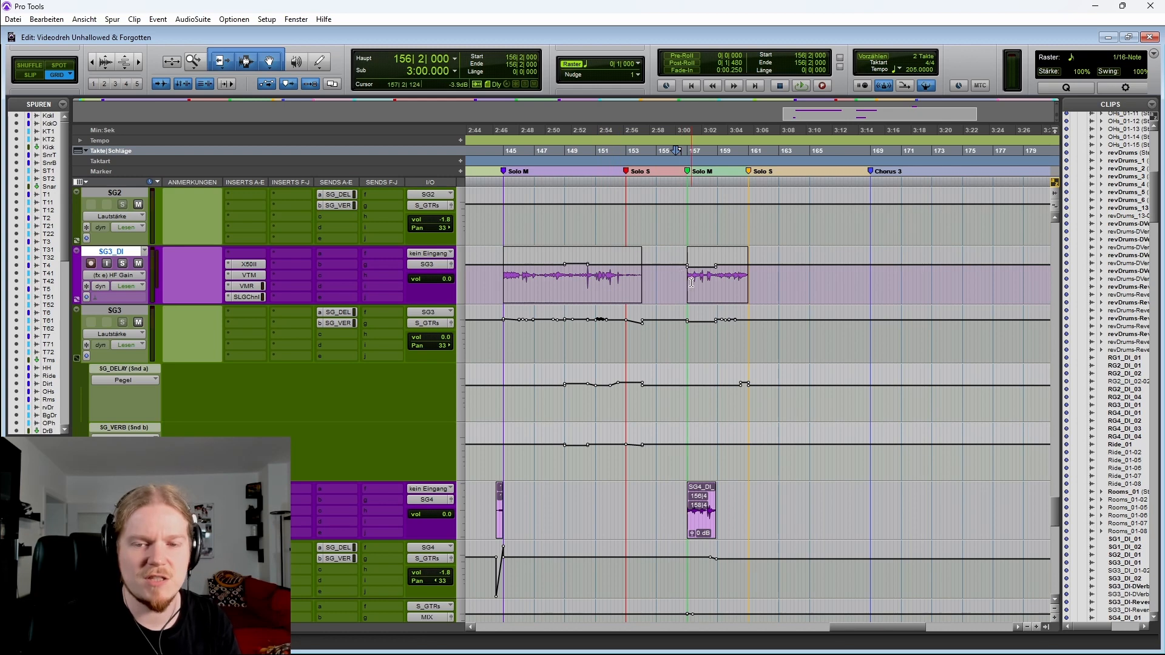
{"action": "key", "text": "ctrl+bracketright"}
{"action": "scroll", "coordinate": [700, 286], "scroll_direction": "right", "scroll_amount": 2}
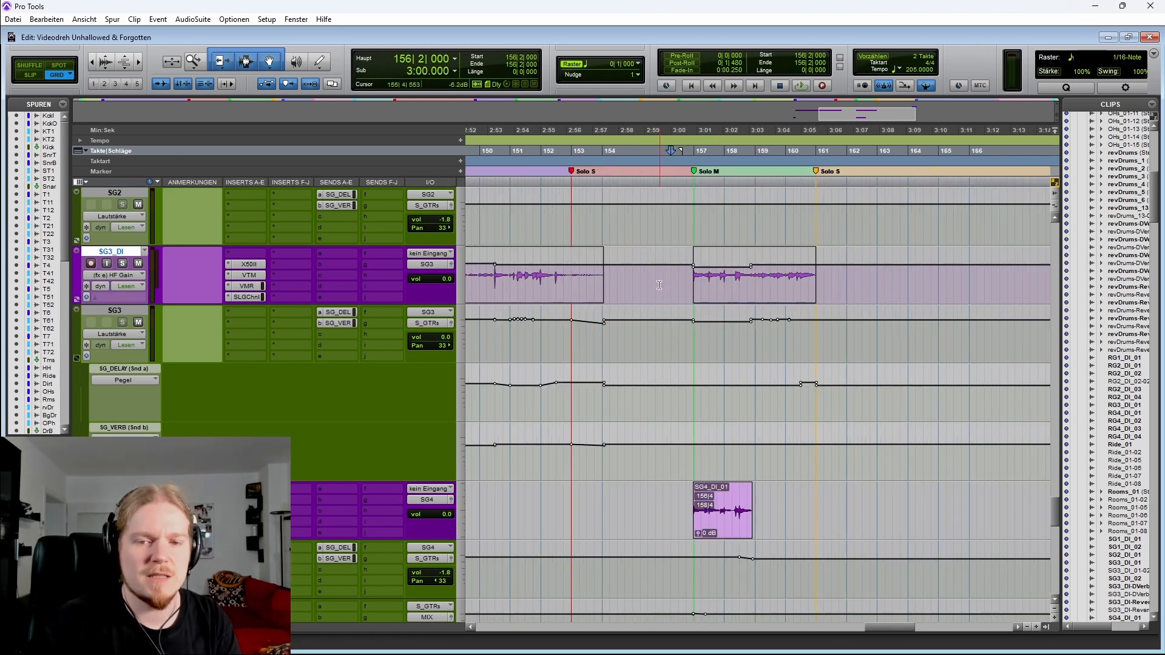
{"action": "scroll", "coordinate": [648, 283], "scroll_direction": "right", "scroll_amount": 2}
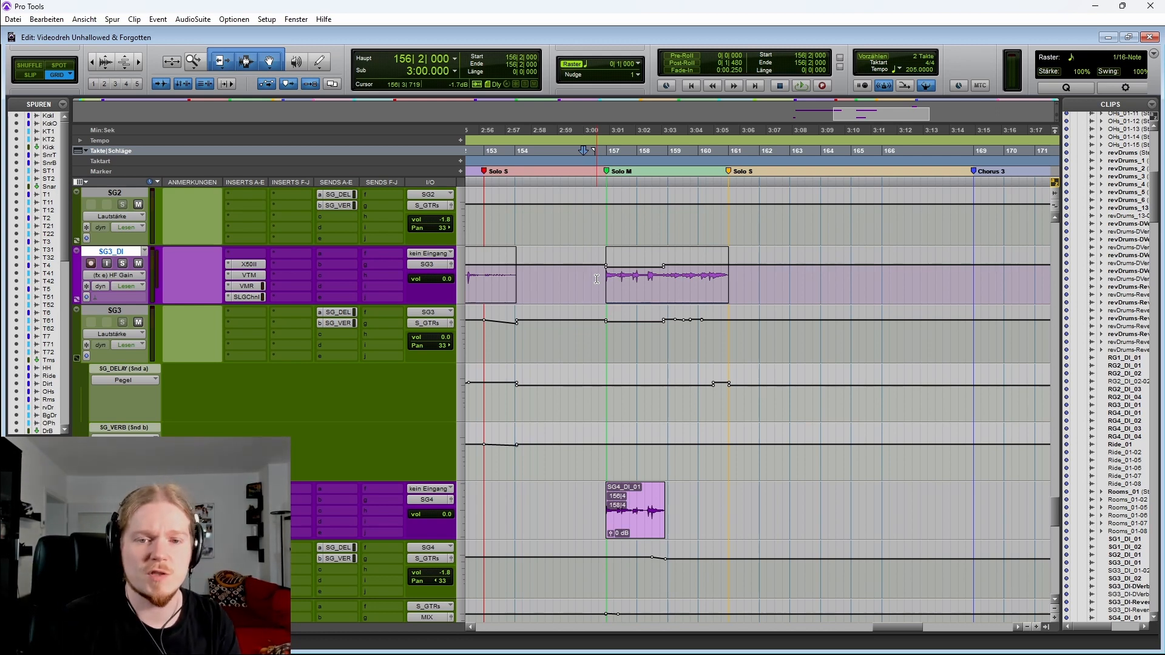
{"action": "left_click_drag", "start_coordinate": [597, 279], "coordinate": [487, 277]}
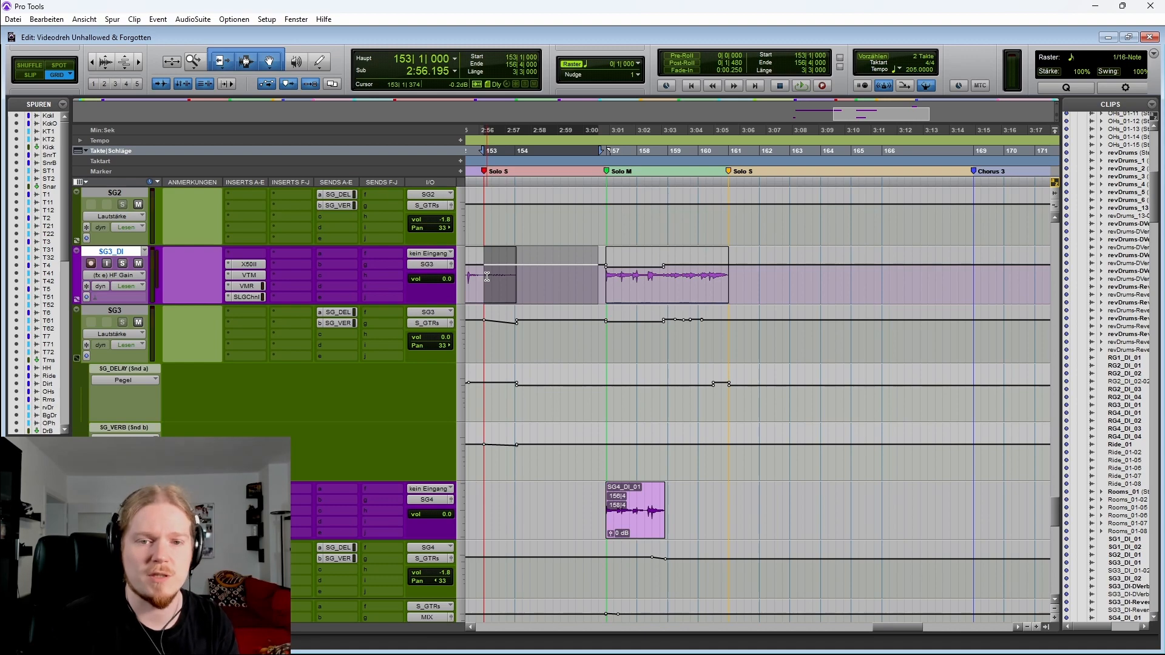
{"action": "scroll", "coordinate": [581, 278], "scroll_direction": "down", "scroll_amount": 2}
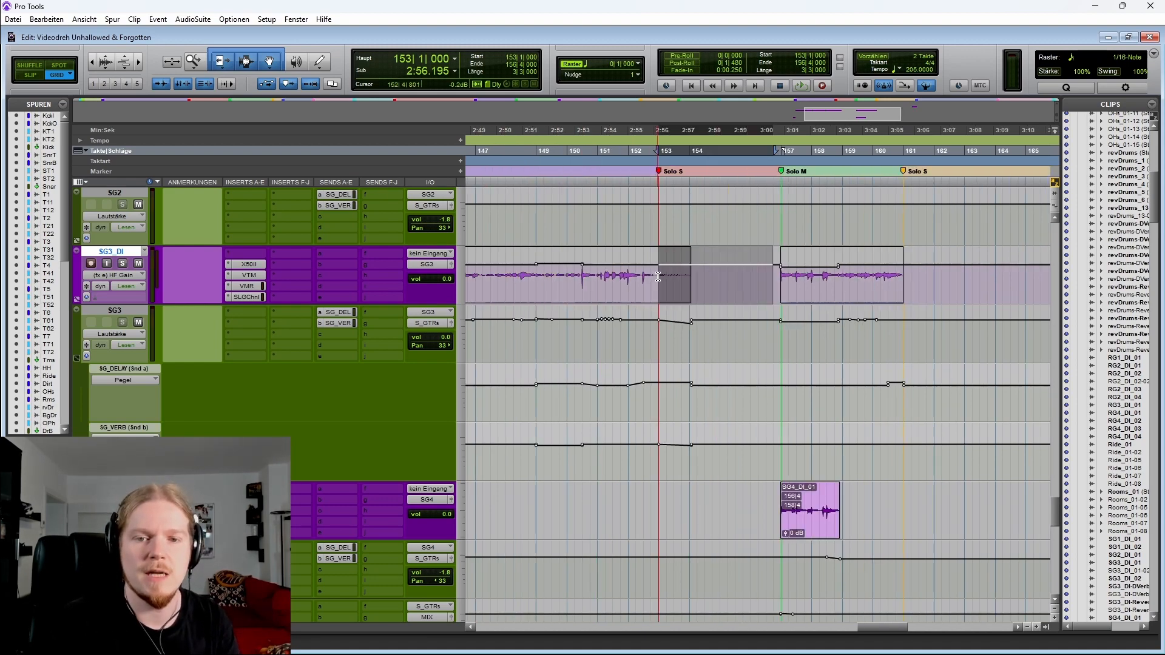
{"action": "scroll", "coordinate": [655, 315], "scroll_direction": "up", "scroll_amount": 5}
{"action": "scroll", "coordinate": [667, 321], "scroll_direction": "down", "scroll_amount": 5}
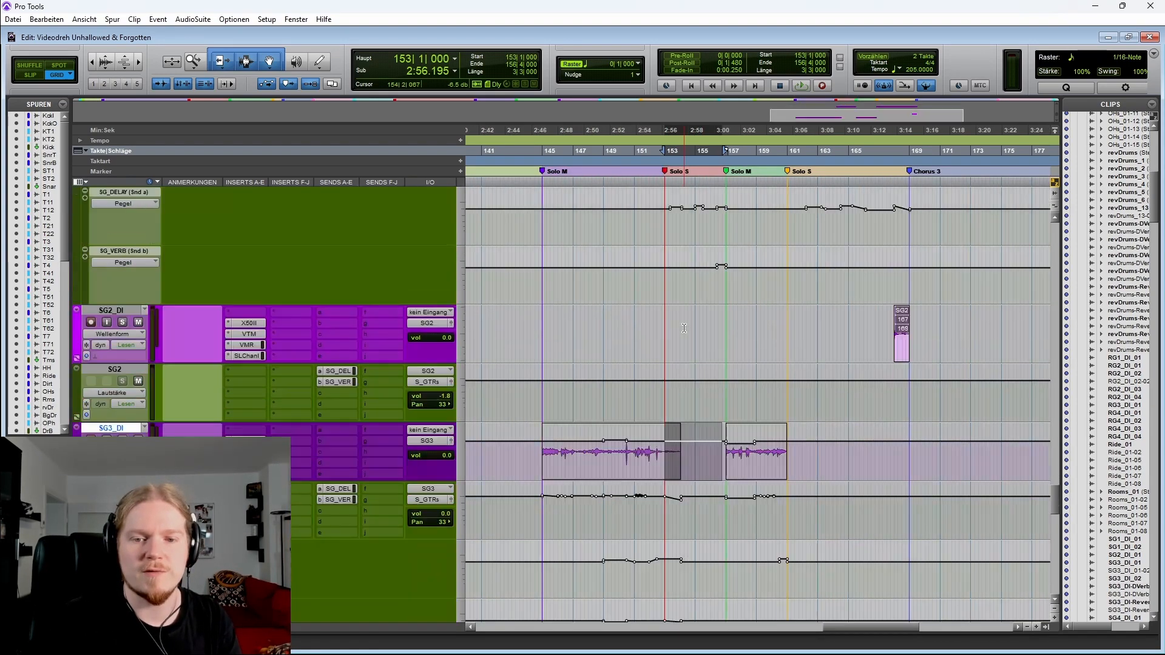
{"action": "scroll", "coordinate": [696, 328], "scroll_direction": "up", "scroll_amount": 1}
{"action": "scroll", "coordinate": [736, 342], "scroll_direction": "up", "scroll_amount": 1}
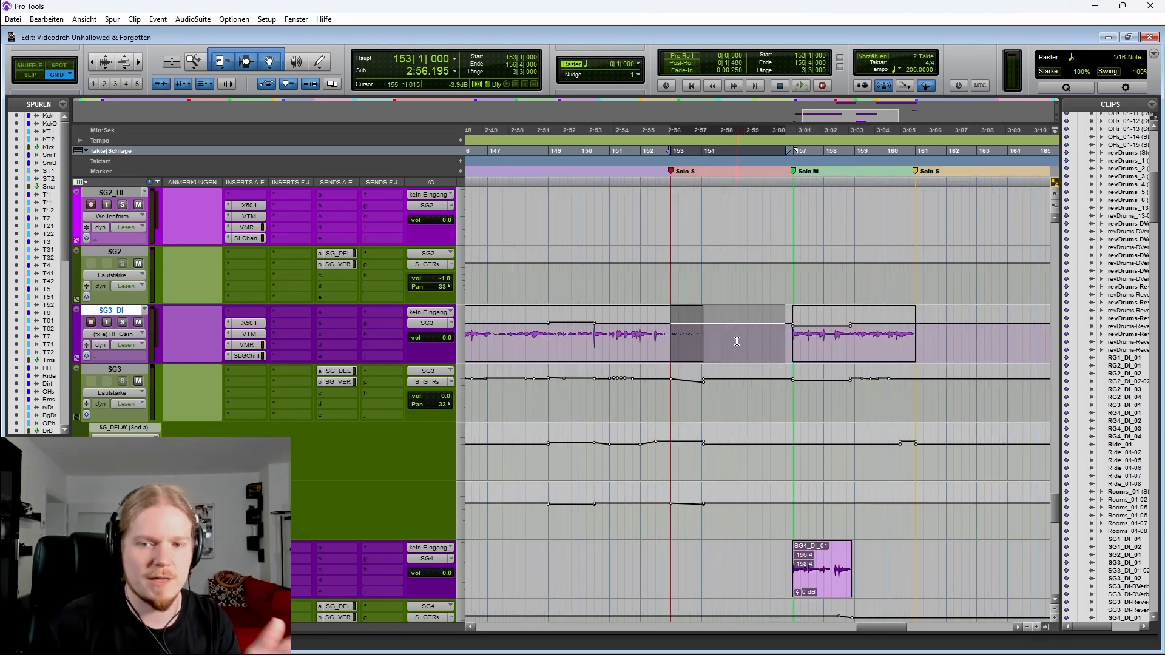
{"action": "scroll", "coordinate": [698, 336], "scroll_direction": "up", "scroll_amount": 2}
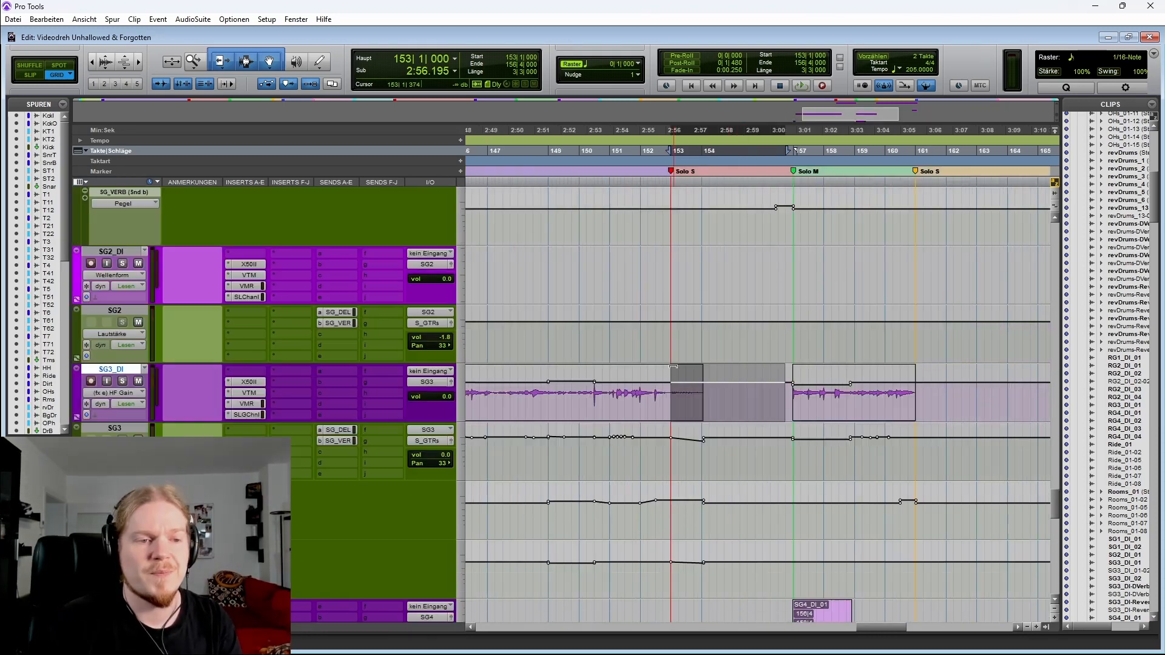
{"action": "scroll", "coordinate": [679, 327], "scroll_direction": "down", "scroll_amount": 2}
{"action": "scroll", "coordinate": [661, 316], "scroll_direction": "up", "scroll_amount": 3}
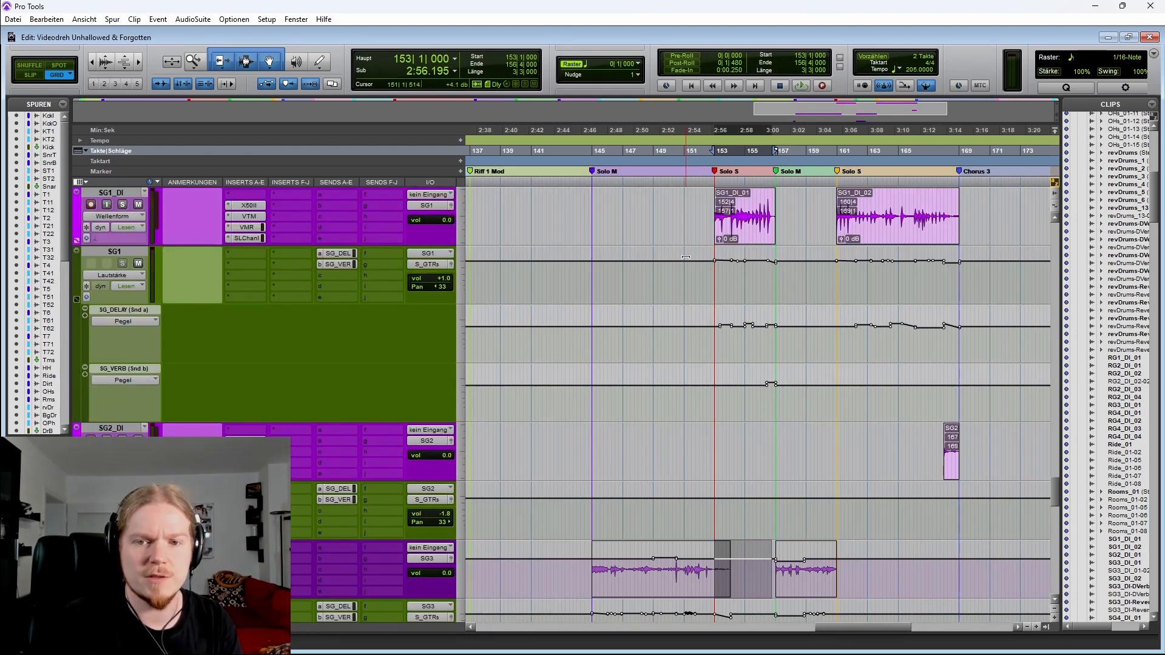
Select ranges on the SG3_DI and SG1_DI tracks around the solo sections to inspect their clips
{"action": "left_click_drag", "start_coordinate": [565, 574], "coordinate": [703, 582]}
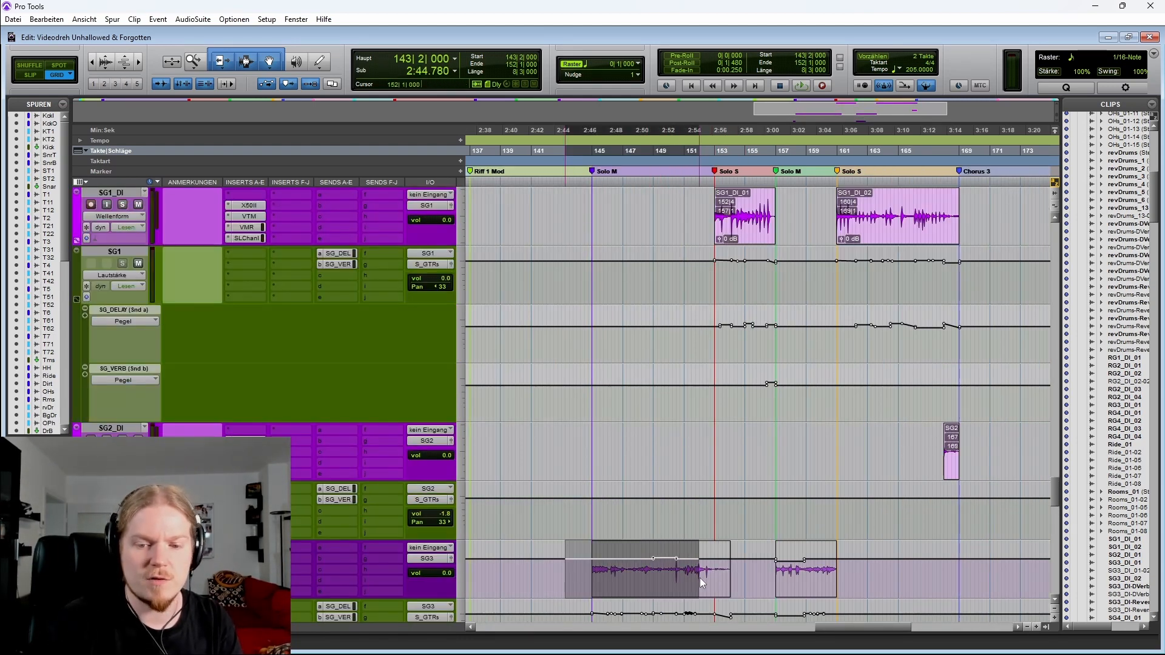
{"action": "scroll", "coordinate": [682, 327], "scroll_direction": "up", "scroll_amount": 2}
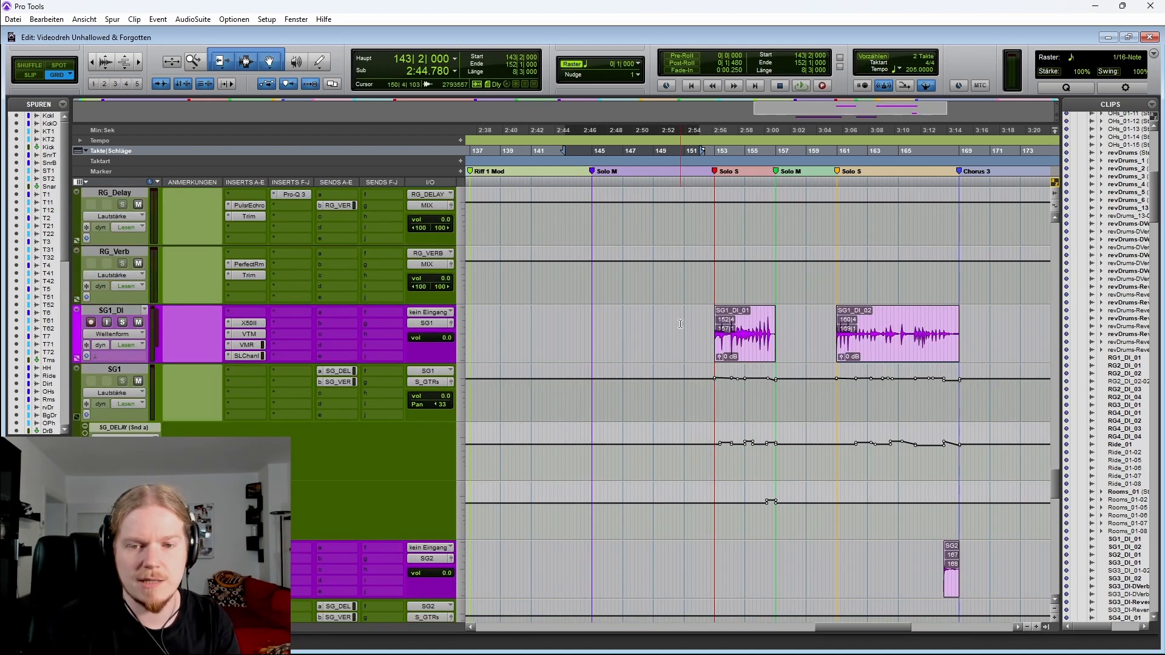
{"action": "left_click_drag", "start_coordinate": [678, 326], "coordinate": [967, 321]}
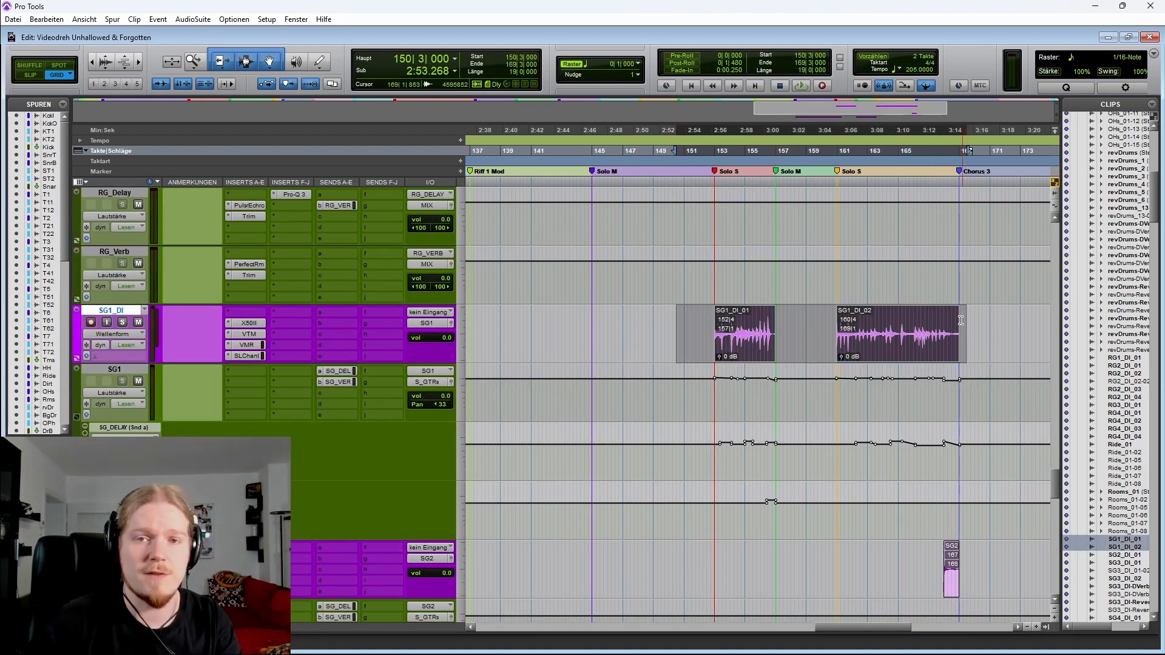
{"action": "scroll", "coordinate": [766, 341], "scroll_direction": "down", "scroll_amount": 6}
{"action": "left_click", "coordinate": [766, 341]}
{"action": "scroll", "coordinate": [766, 341], "scroll_direction": "up", "scroll_amount": 1}
{"action": "scroll", "coordinate": [766, 341], "scroll_direction": "up", "scroll_amount": 1}
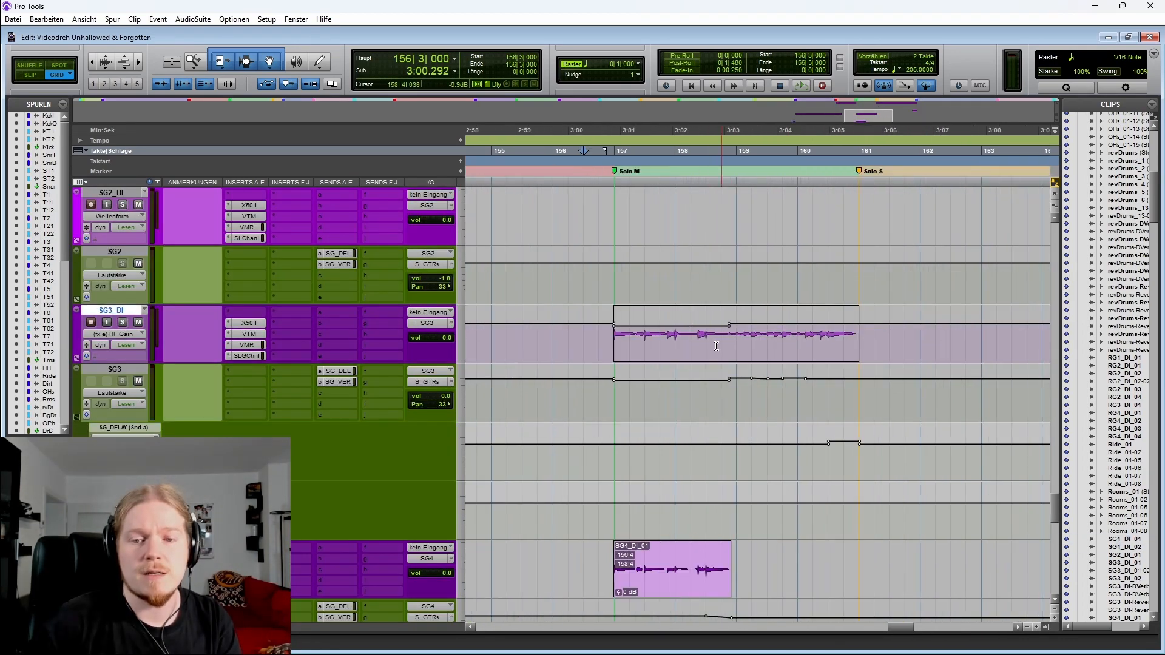
{"action": "scroll", "coordinate": [597, 501], "scroll_direction": "down", "scroll_amount": 1}
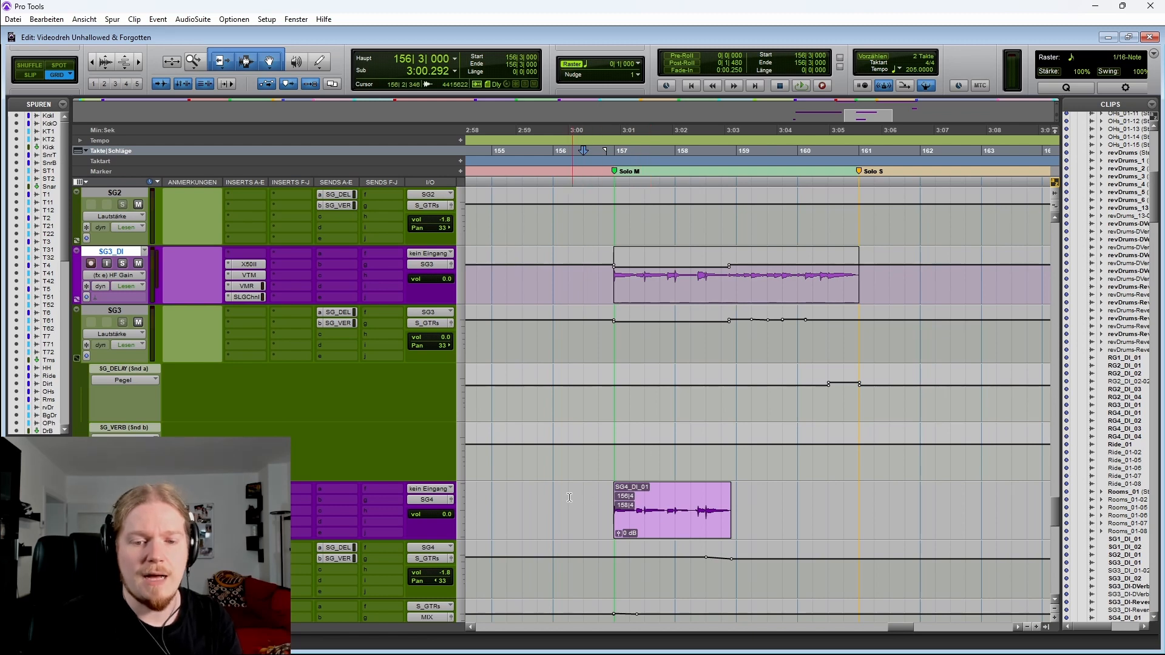
Place the cursor at bar 153 on the SG3_DI track and play through the Solo S and Solo M sections
{"action": "left_click_drag", "start_coordinate": [554, 496], "coordinate": [797, 502]}
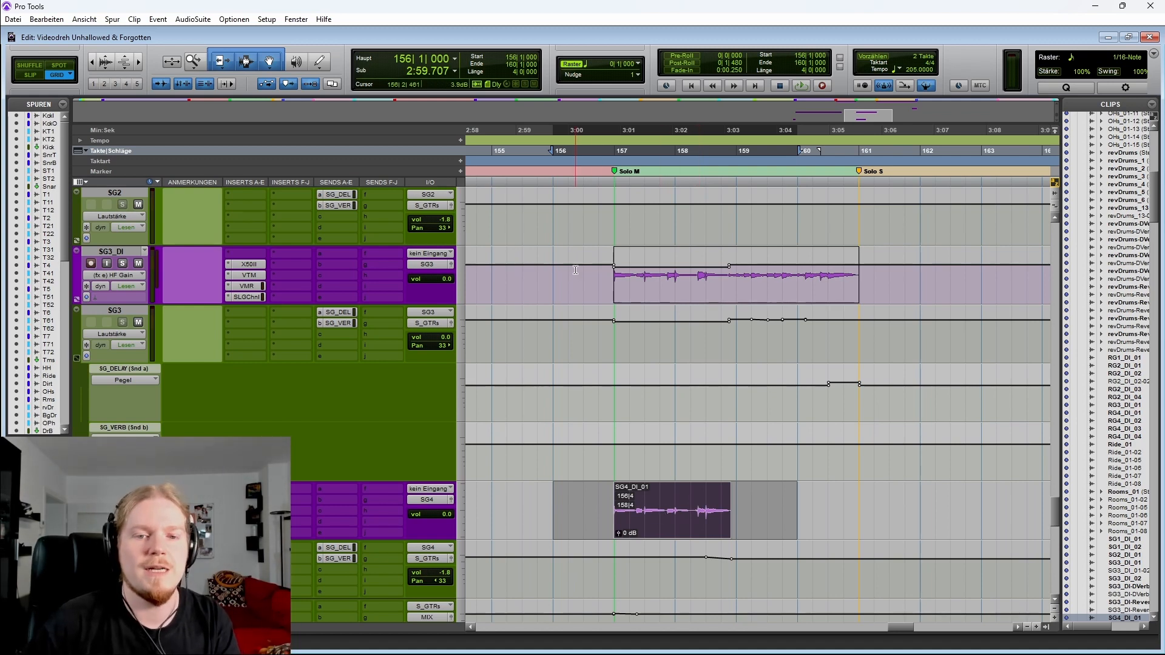
{"action": "scroll", "coordinate": [614, 276], "scroll_direction": "left", "scroll_amount": 3}
{"action": "left_click", "coordinate": [546, 275]}
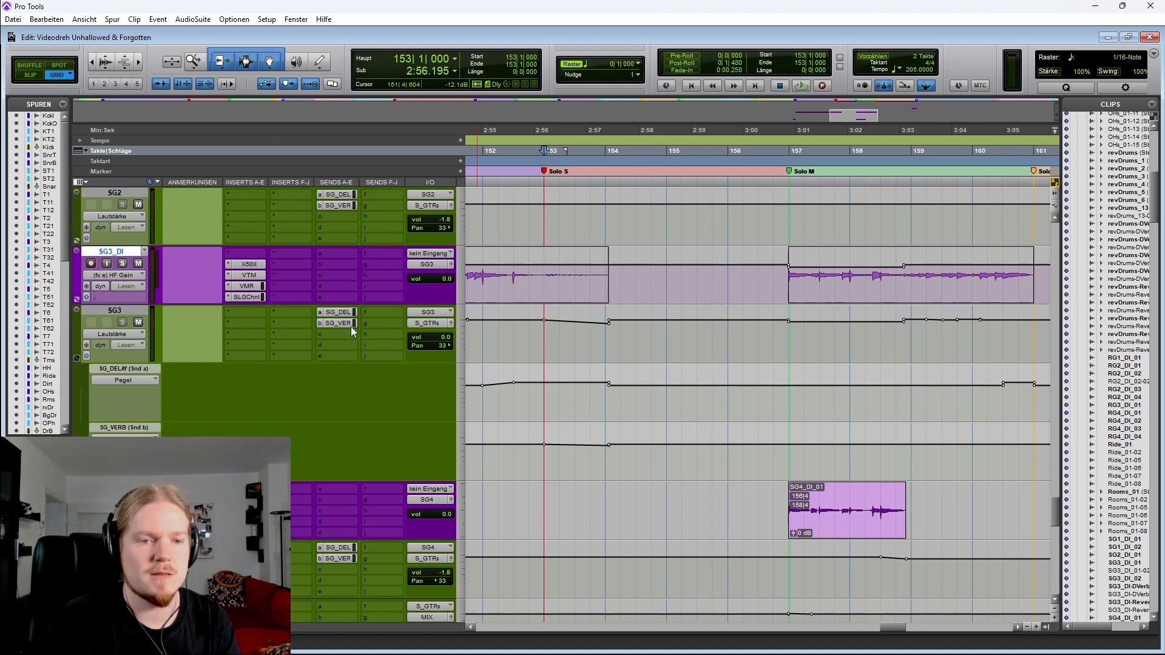
{"action": "scroll", "coordinate": [671, 319], "scroll_direction": "right", "scroll_amount": 2}
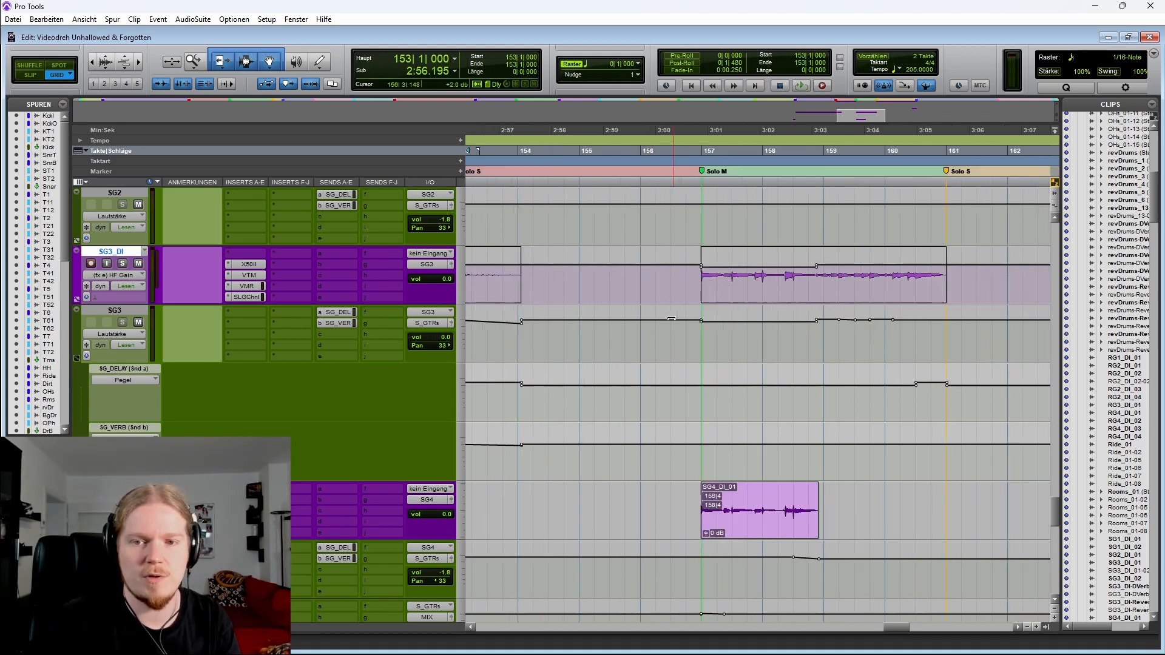
{"action": "scroll", "coordinate": [823, 311], "scroll_direction": "left", "scroll_amount": 2}
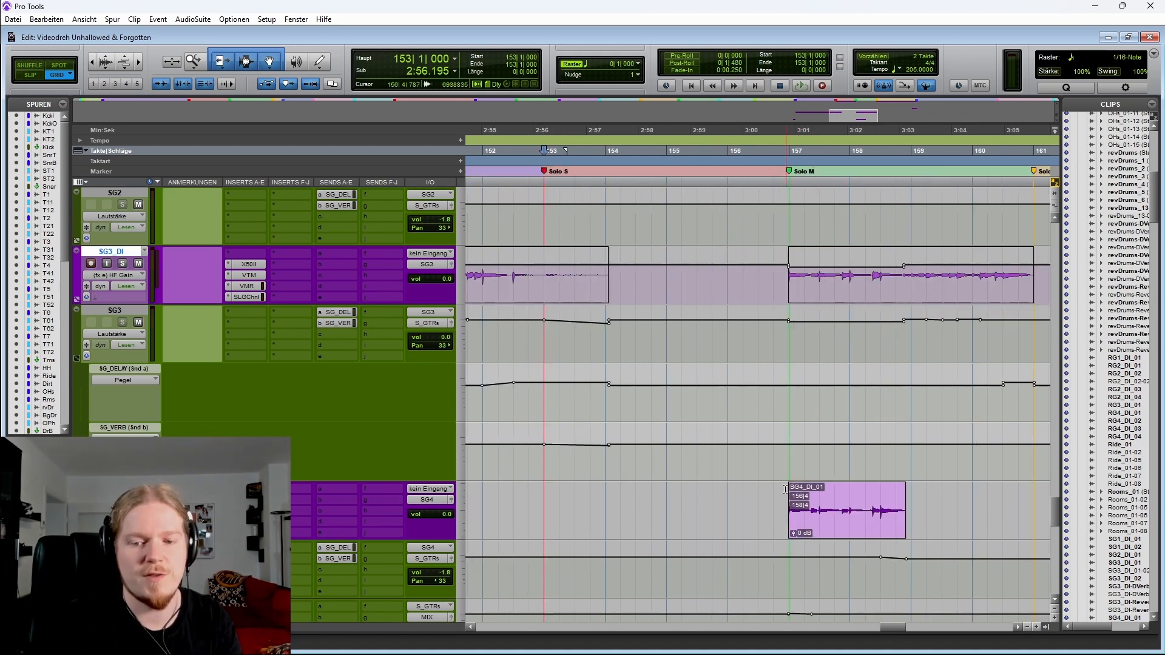
{"action": "key", "text": "space"}
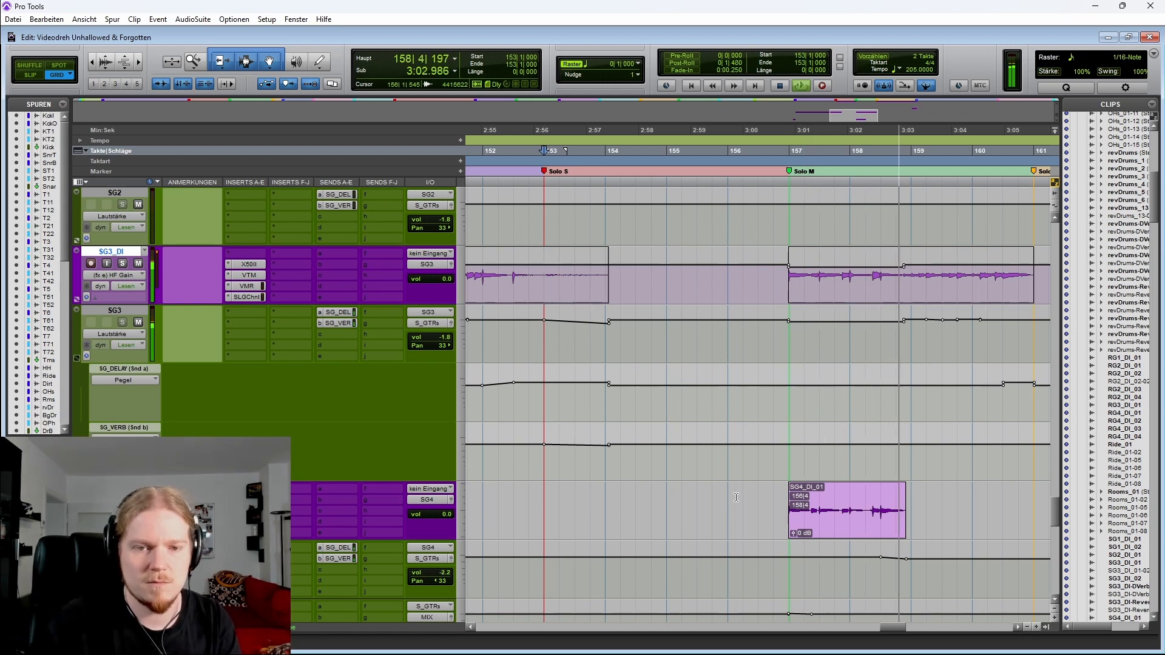
{"action": "scroll", "coordinate": [737, 488], "scroll_direction": "right", "scroll_amount": 1}
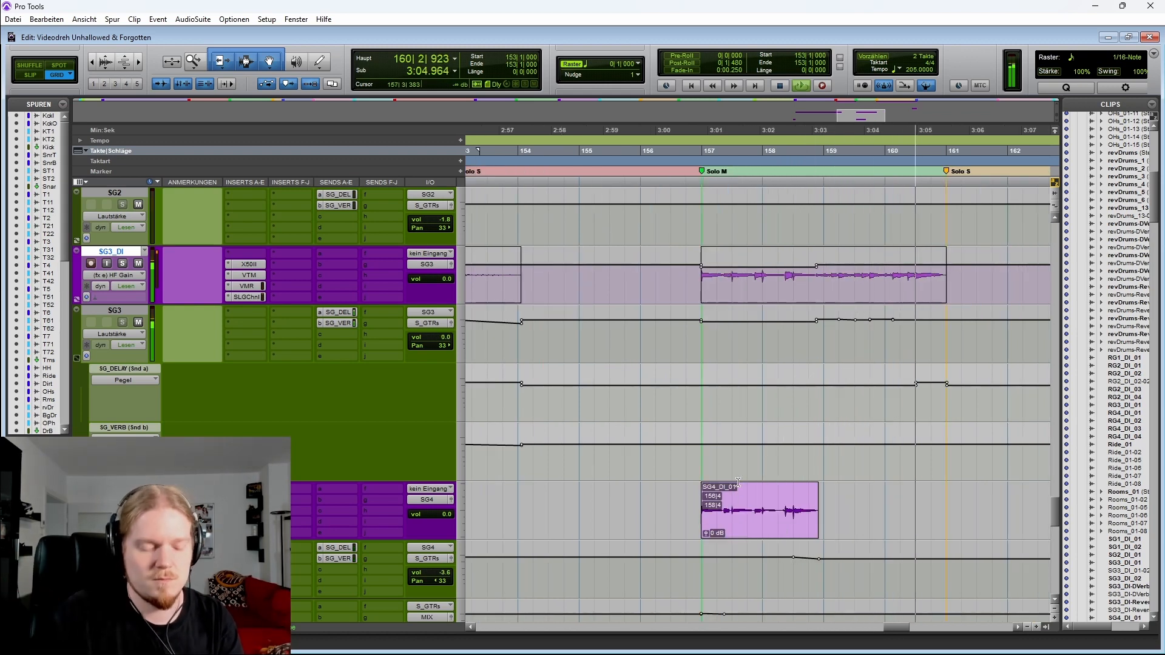
{"action": "key", "text": "r"}
{"action": "key", "text": "space"}
{"action": "key", "text": "space"}
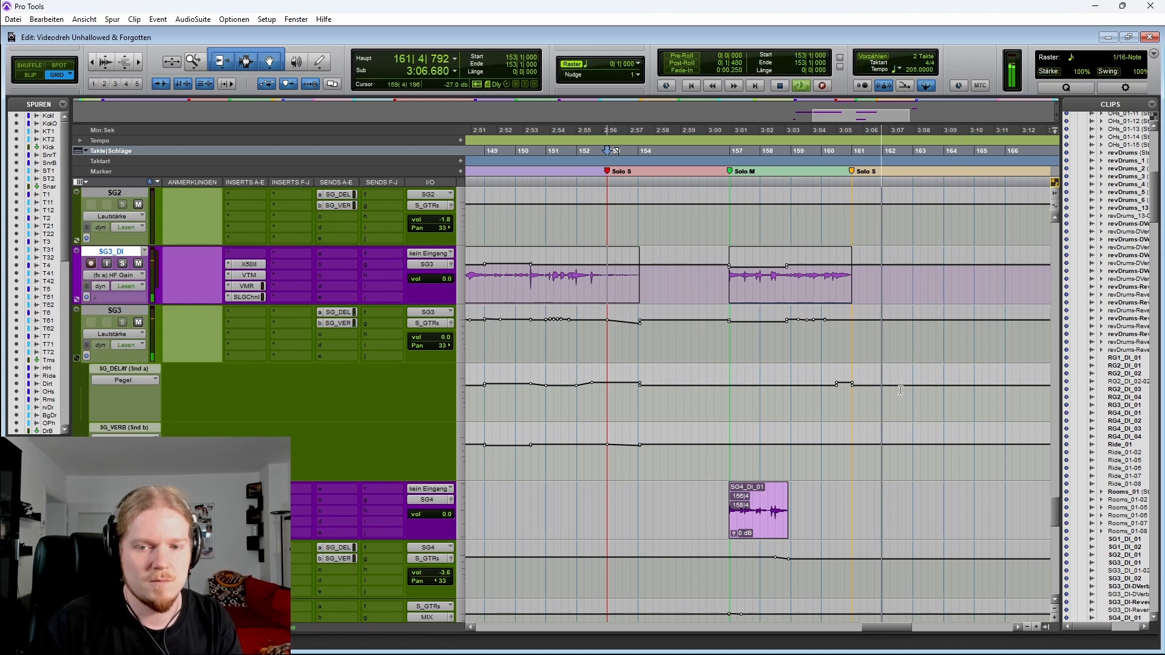
{"action": "key", "text": "space"}
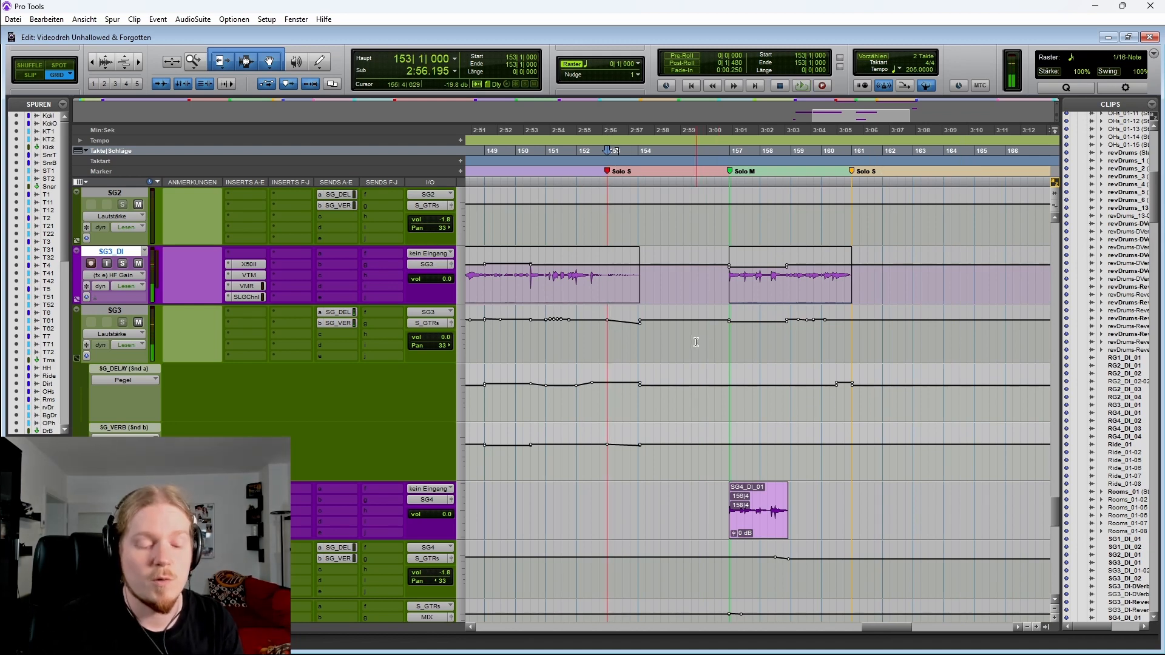
Select a range on the SG3_DI track around the Solo M section and zoom in to inspect its clip
{"action": "scroll", "coordinate": [666, 280], "scroll_direction": "right", "scroll_amount": 2}
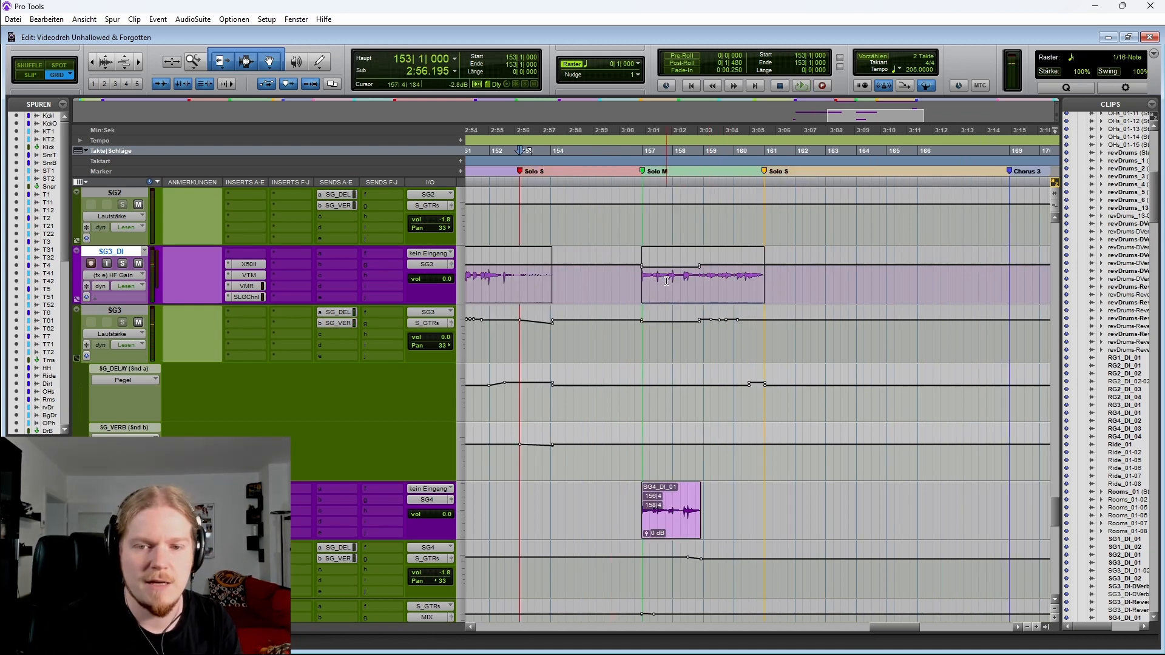
{"action": "key", "text": "r"}
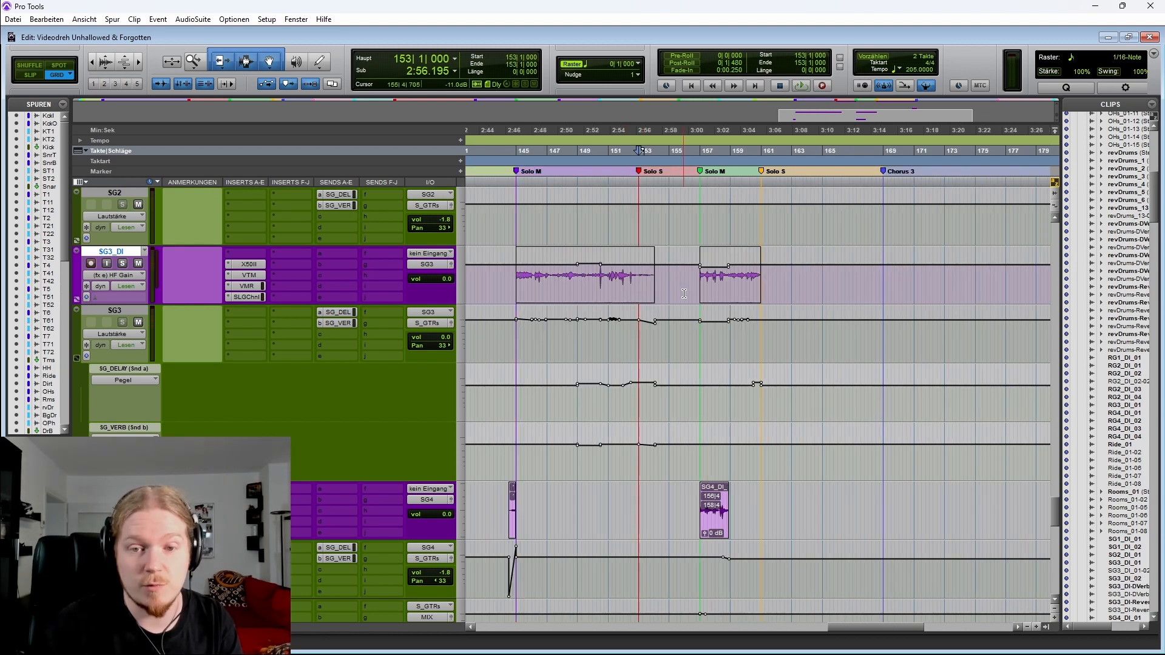
{"action": "left_click_drag", "start_coordinate": [680, 277], "coordinate": [774, 506]}
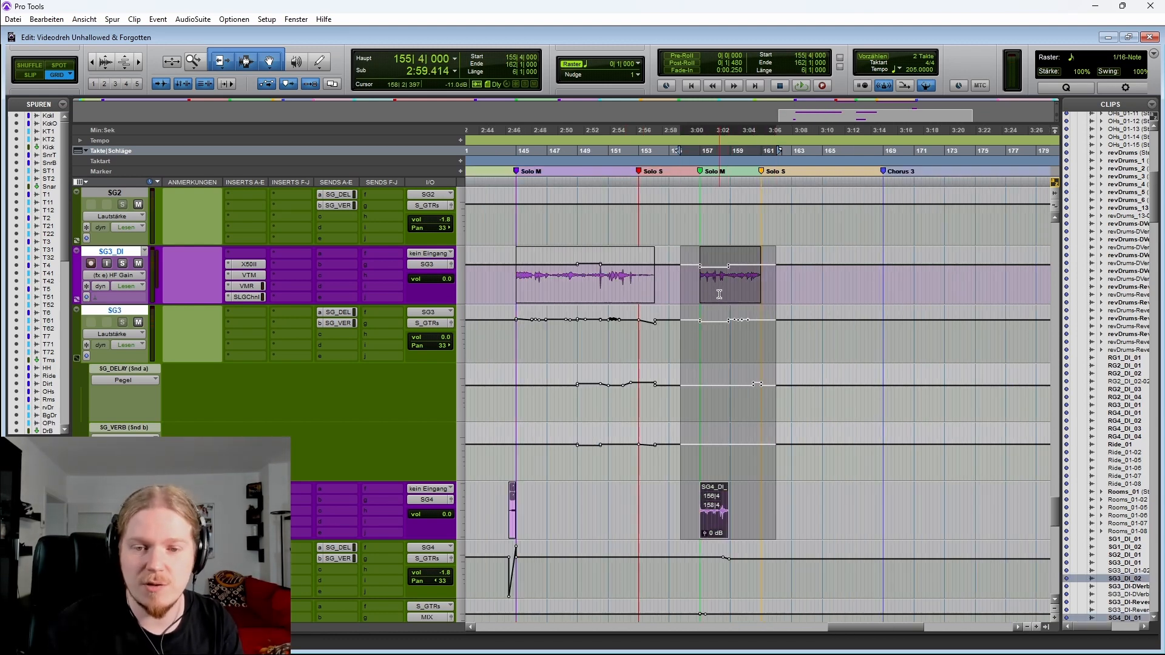
{"action": "left_click", "coordinate": [699, 288]}
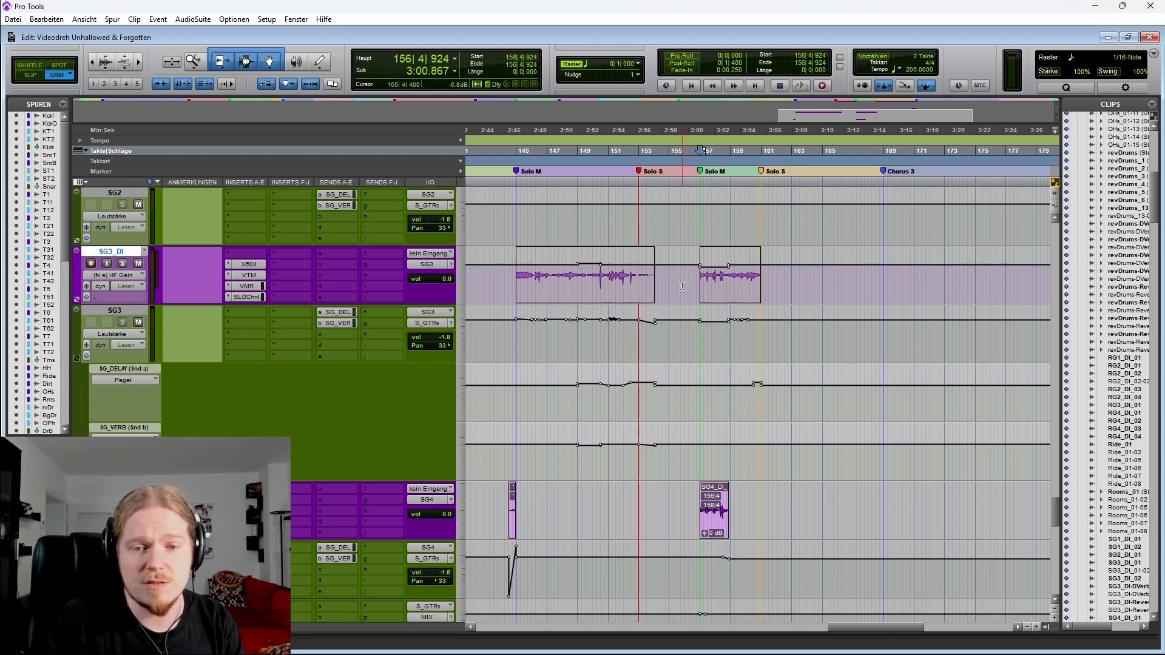
{"action": "left_click_drag", "start_coordinate": [682, 285], "coordinate": [739, 286]}
{"action": "key", "text": "ctrl+bracketright"}
{"action": "key", "text": "ctrl+bracketright"}
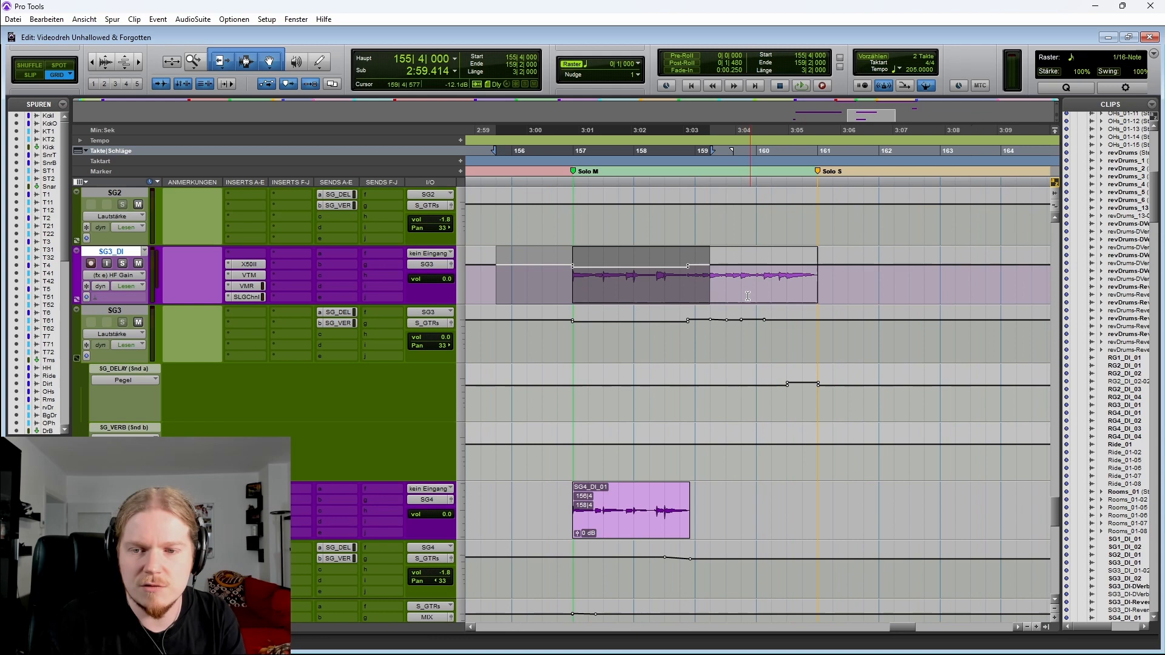
{"action": "left_click", "coordinate": [558, 279]}
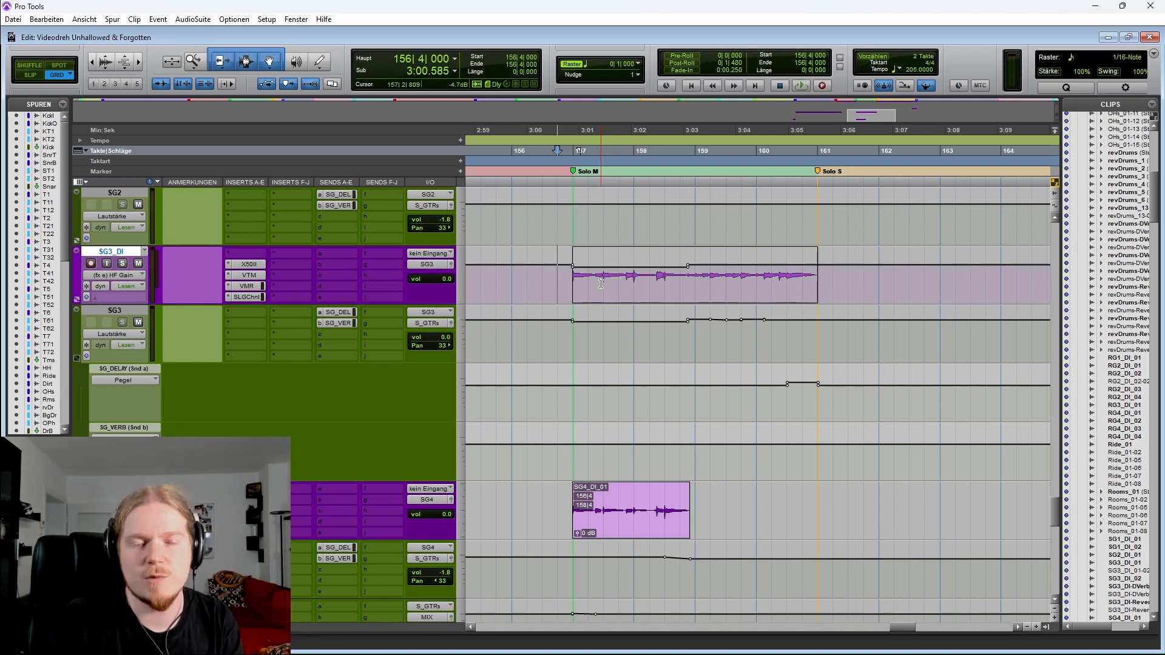
Hide the send automation lanes of the SG1 and SG3 guitar tracks
{"action": "key", "text": "r"}
{"action": "key", "text": "r"}
{"action": "scroll", "coordinate": [637, 303], "scroll_direction": "up", "scroll_amount": 4}
{"action": "key", "text": "r"}
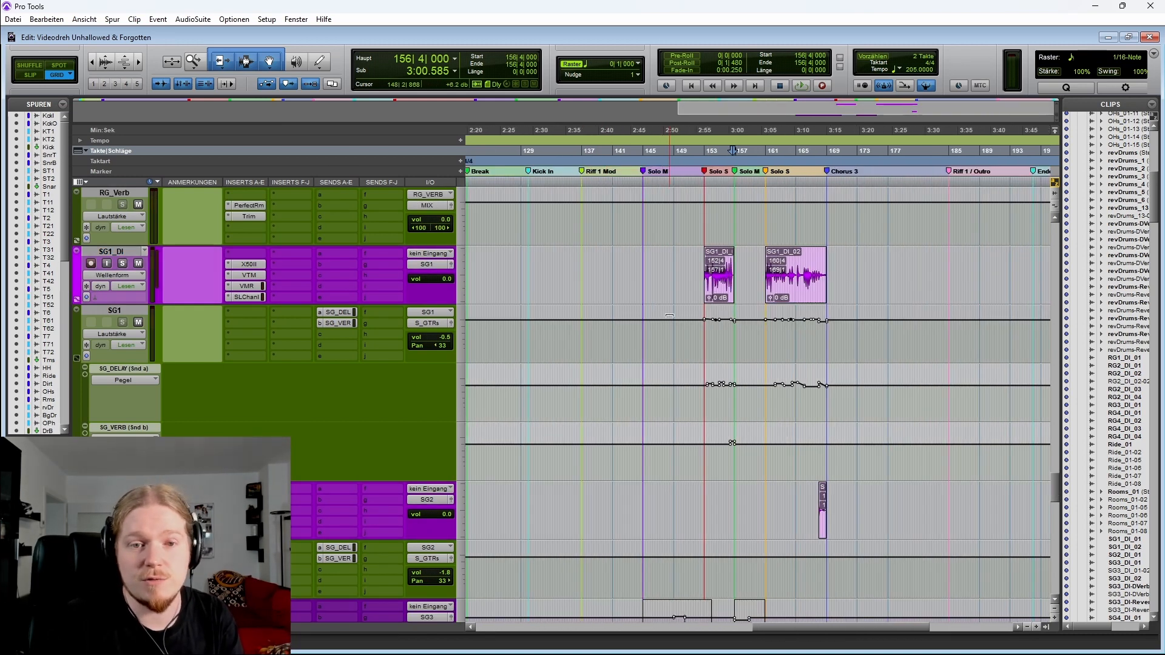
{"action": "scroll", "coordinate": [655, 313], "scroll_direction": "right", "scroll_amount": 2}
{"action": "key", "text": "t"}
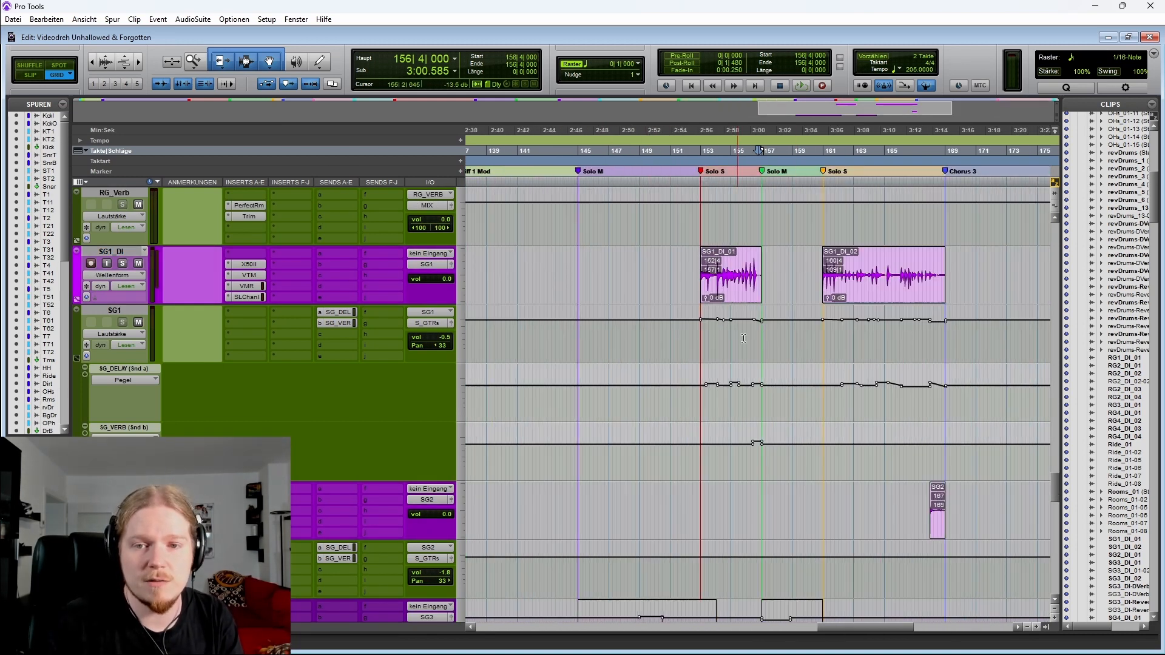
{"action": "scroll", "coordinate": [710, 305], "scroll_direction": "left", "scroll_amount": 2}
{"action": "scroll", "coordinate": [710, 305], "scroll_direction": "right", "scroll_amount": 1}
{"action": "scroll", "coordinate": [682, 328], "scroll_direction": "left", "scroll_amount": 1}
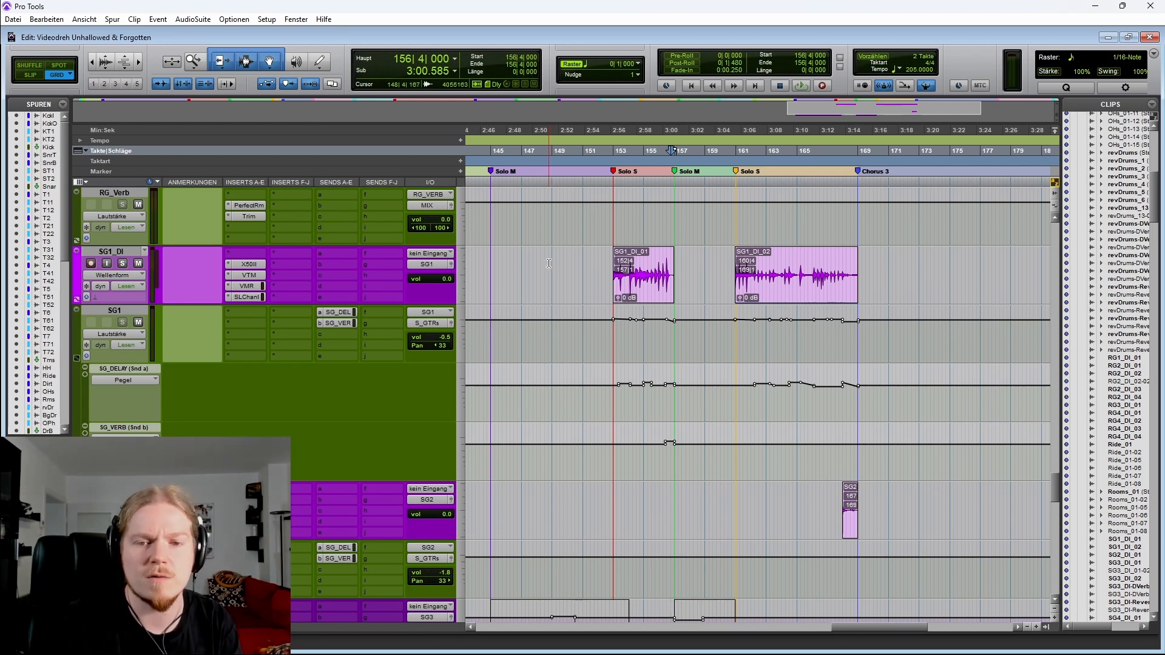
{"action": "scroll", "coordinate": [668, 263], "scroll_direction": "left", "scroll_amount": 2}
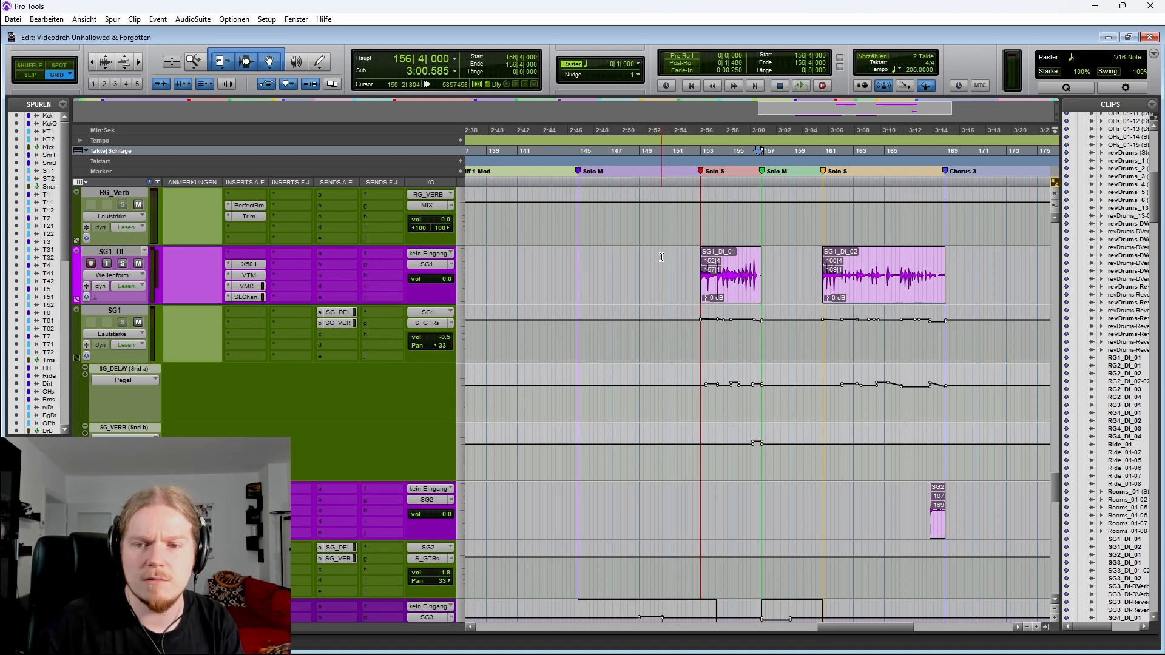
{"action": "scroll", "coordinate": [661, 258], "scroll_direction": "down", "scroll_amount": 1}
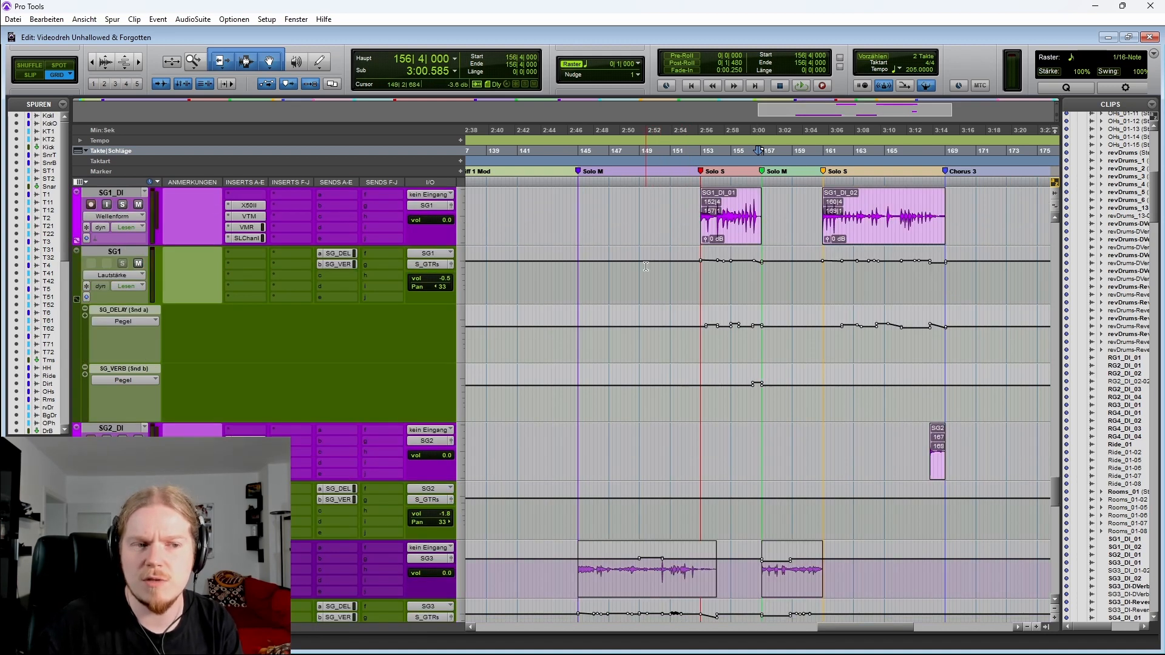
{"action": "left_click", "coordinate": [77, 298]}
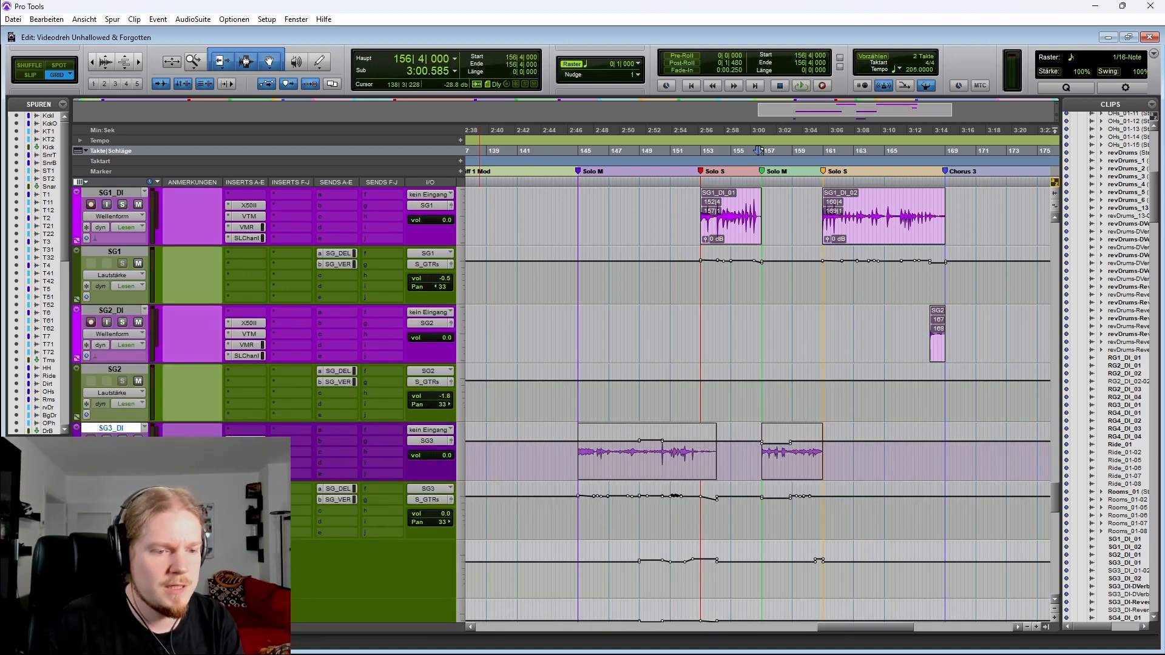
{"action": "left_click", "coordinate": [77, 534]}
Place the cursor at bar 143 on the SG2_DI track, before the Solo M section
{"action": "scroll", "coordinate": [77, 534], "scroll_direction": "down", "scroll_amount": 1}
{"action": "scroll", "coordinate": [77, 534], "scroll_direction": "up", "scroll_amount": 1}
{"action": "left_click", "coordinate": [549, 457]}
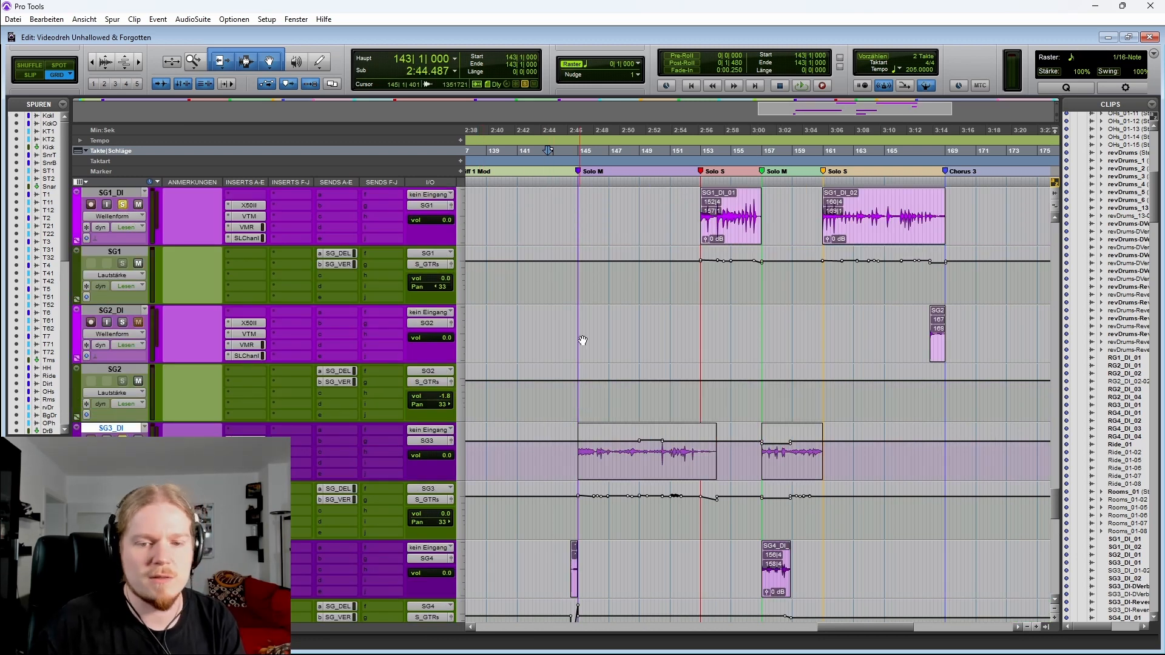
{"action": "key", "text": "t"}
{"action": "scroll", "coordinate": [730, 450], "scroll_direction": "right", "scroll_amount": 3}
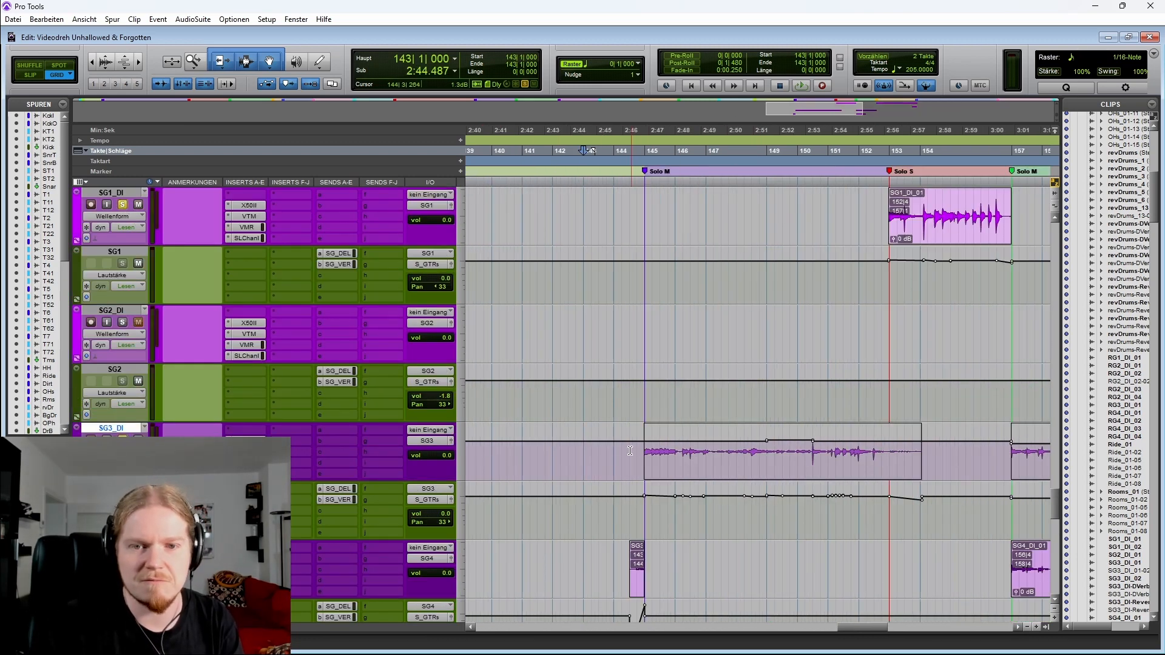
{"action": "key", "text": "r"}
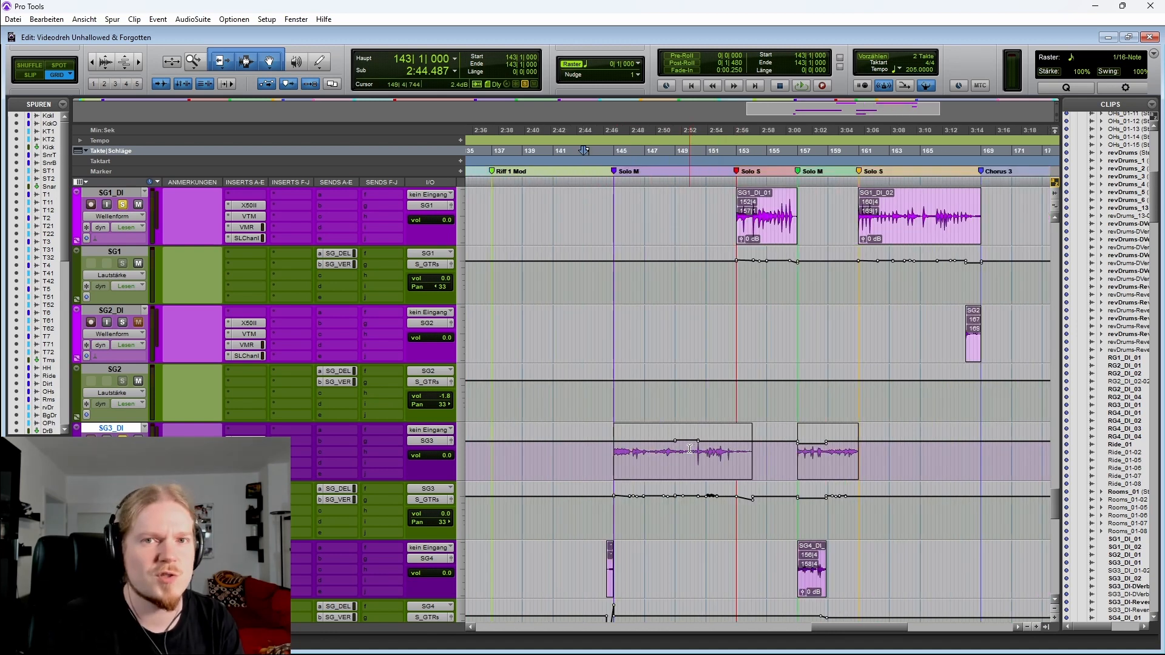
{"action": "scroll", "coordinate": [671, 443], "scroll_direction": "right", "scroll_amount": 2}
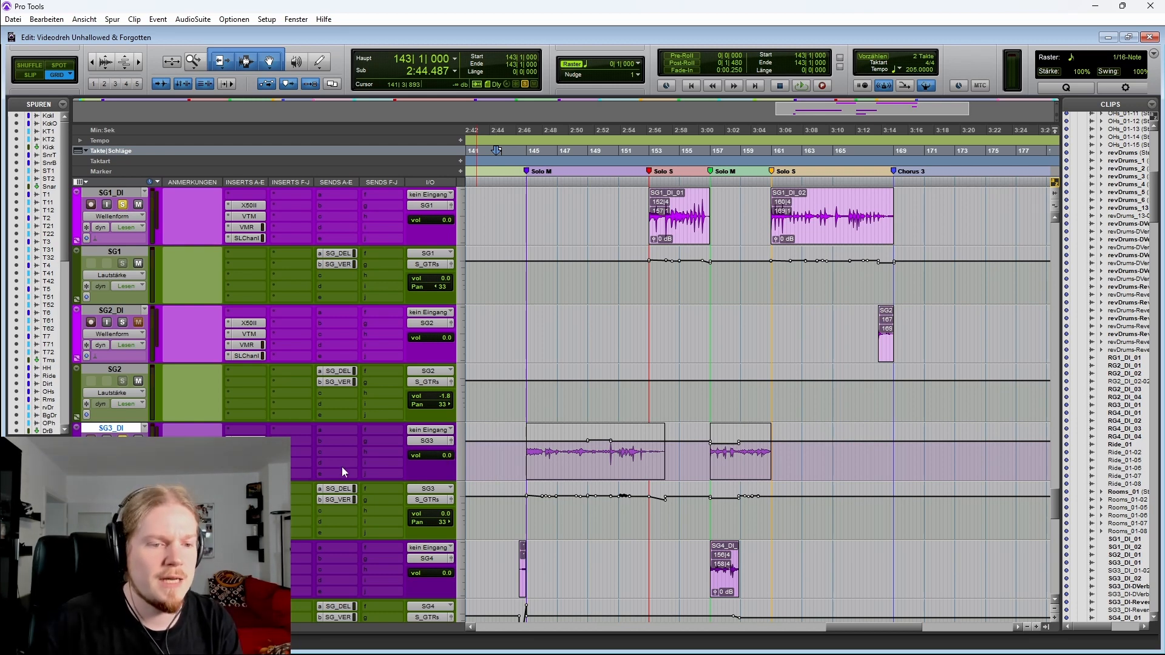
Open the X50 amp plugins of the SG1_DI and SG3_DI tracks side by side
{"action": "left_click", "coordinate": [255, 204]}
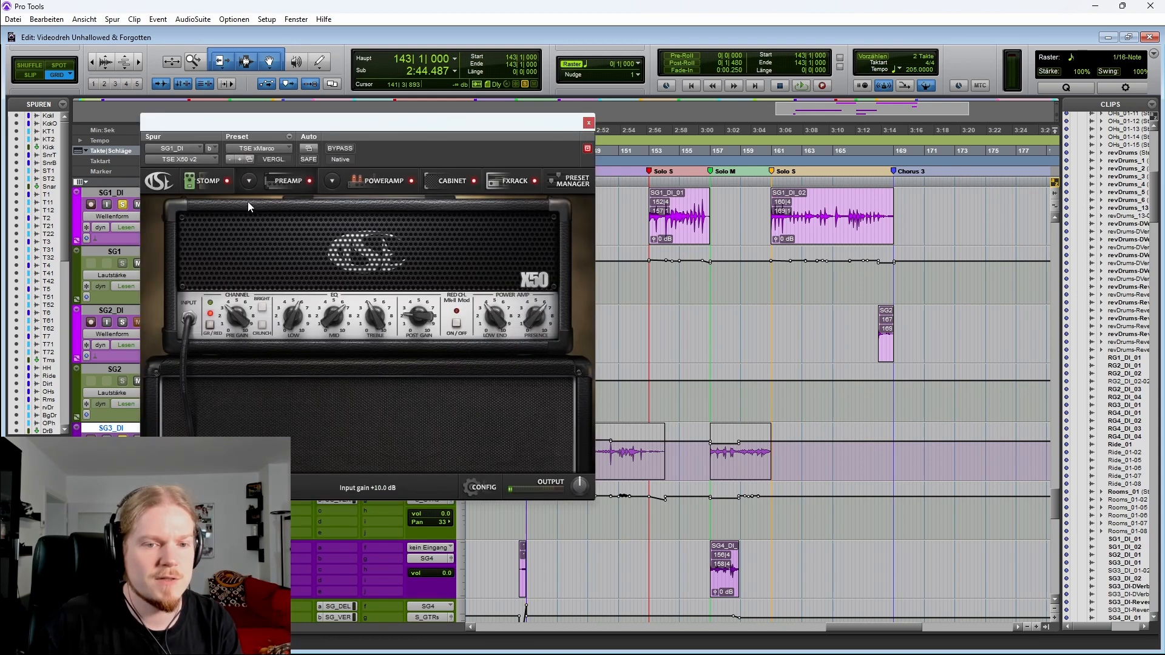
{"action": "left_click_drag", "start_coordinate": [317, 124], "coordinate": [837, 92]}
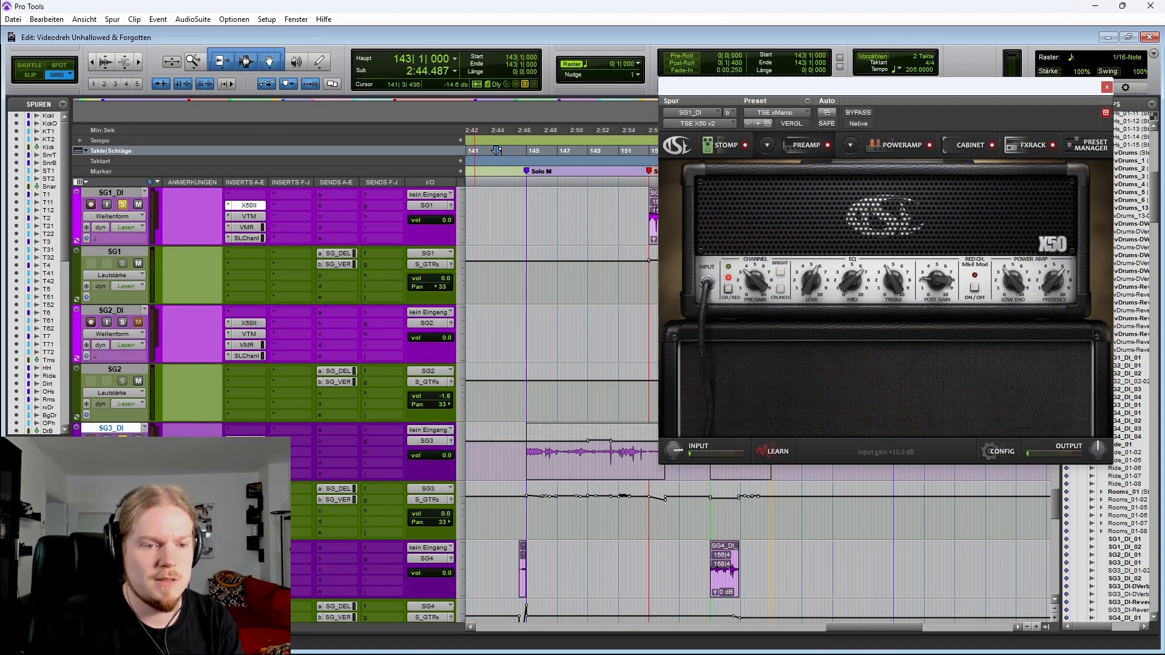
{"action": "left_click_drag", "start_coordinate": [0, 12], "coordinate": [464, 76]}
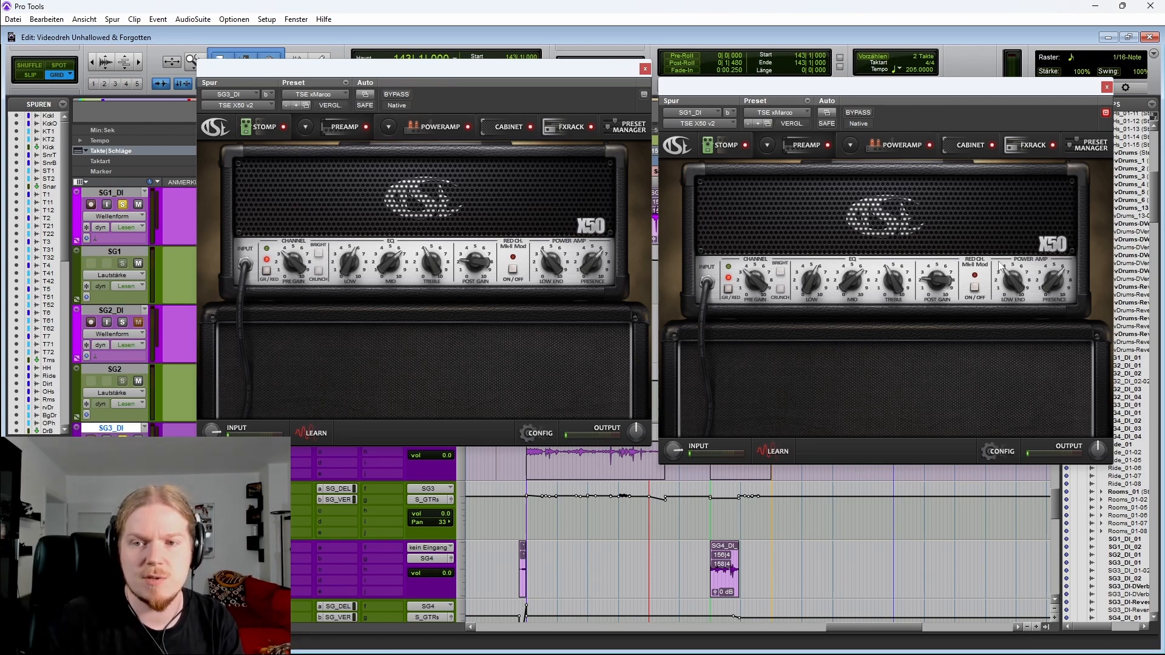
Compare the power amp and cabinet pages of both X50 amp instances
{"action": "left_click", "coordinate": [668, 144]}
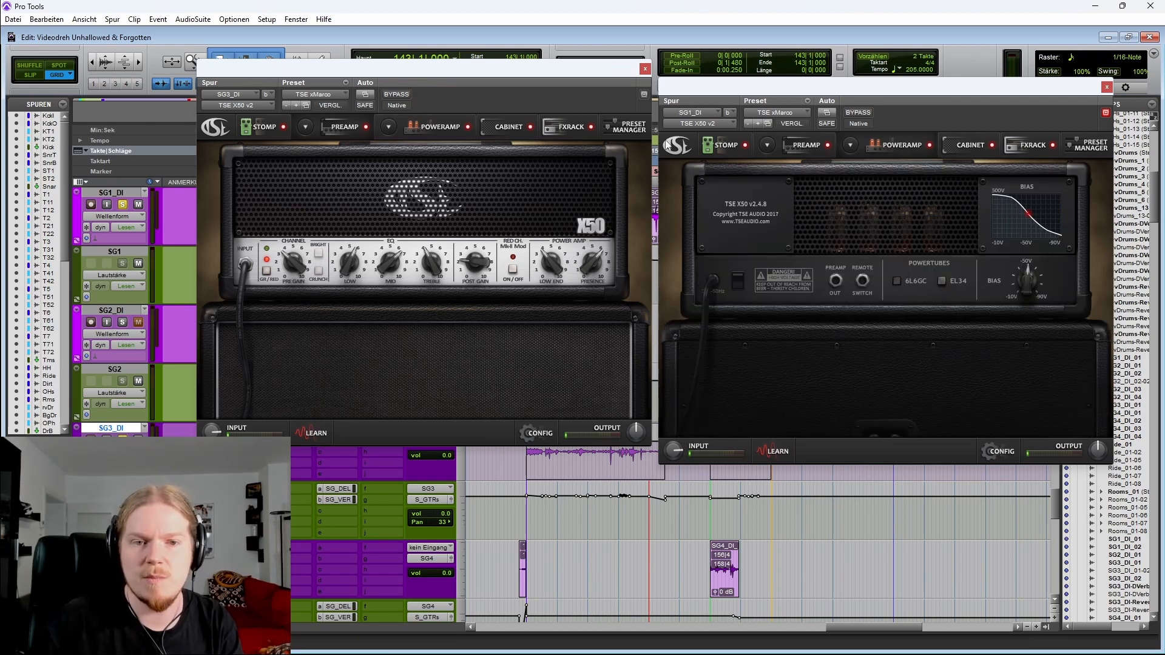
{"action": "left_click", "coordinate": [428, 126]}
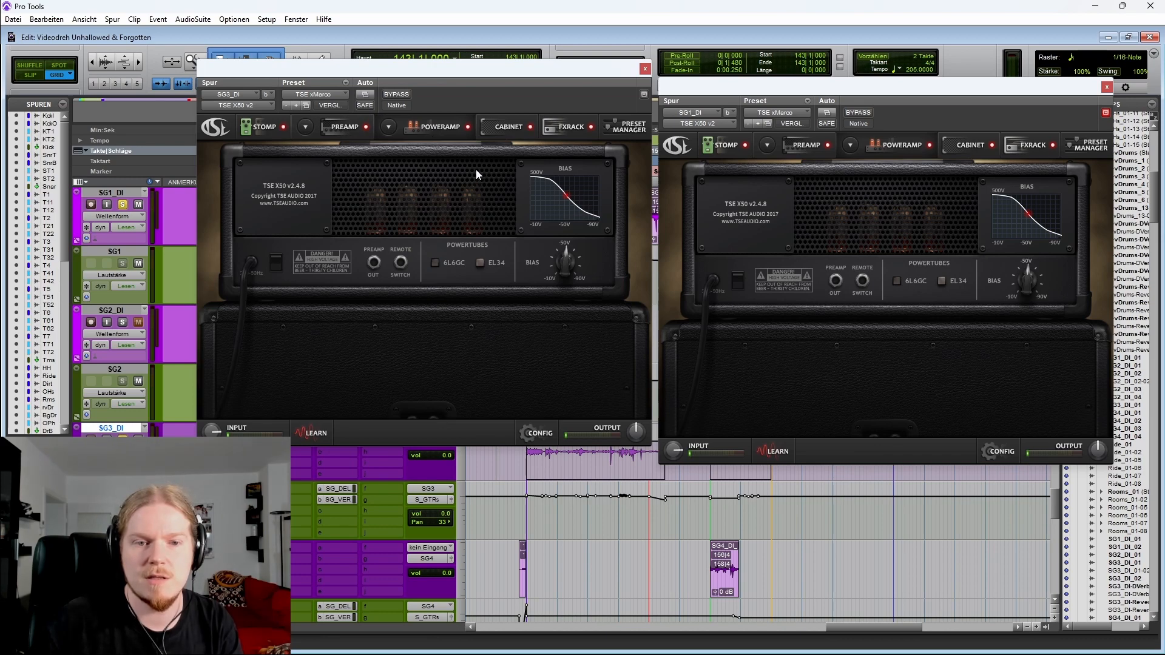
{"action": "left_click", "coordinate": [506, 129]}
{"action": "left_click", "coordinate": [976, 147]}
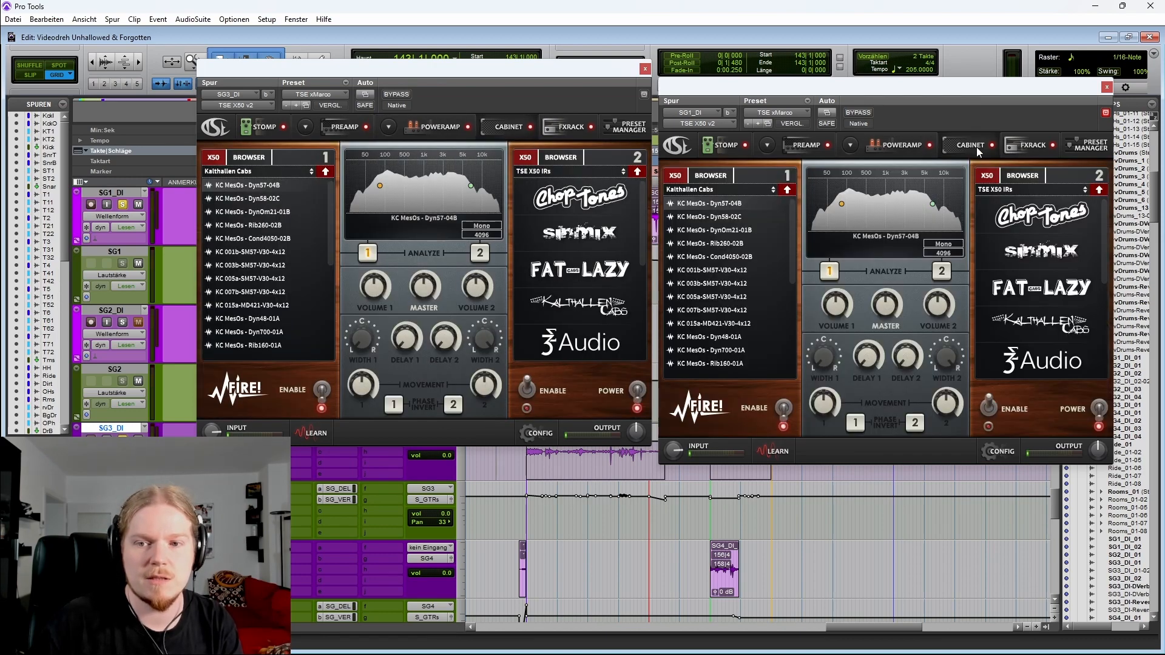
Close both X50 amp plugin windows and play back the solo section from bar 143 on the SG3_DI track
{"action": "left_click", "coordinate": [645, 69]}
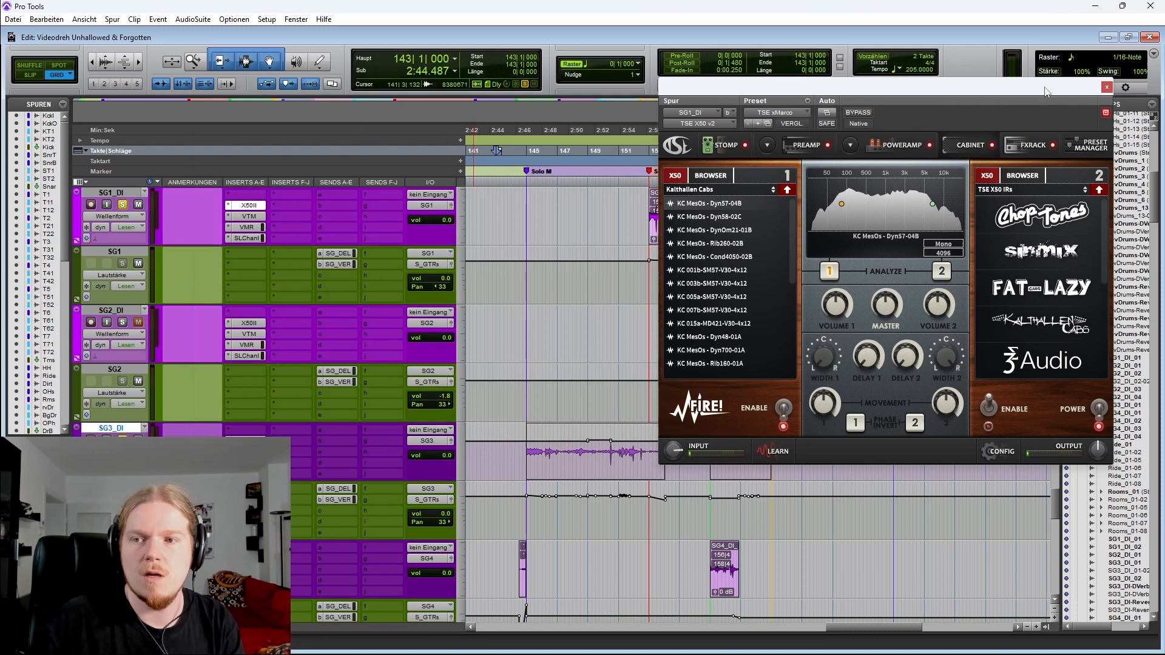
{"action": "left_click", "coordinate": [1107, 86]}
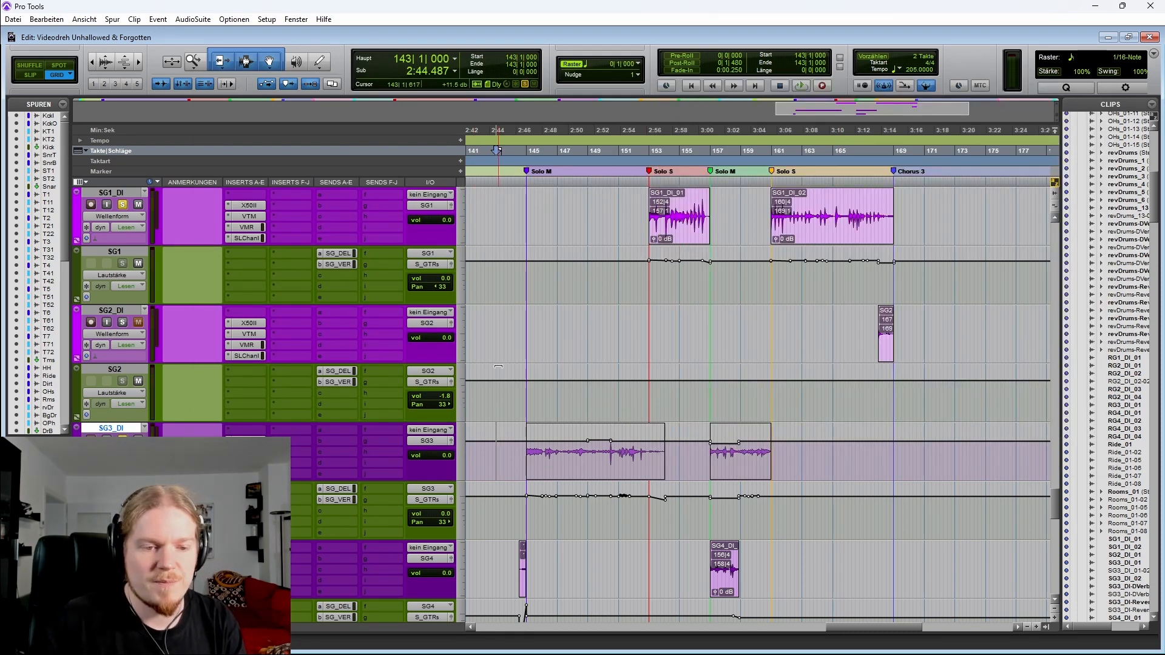
{"action": "left_click", "coordinate": [526, 452]}
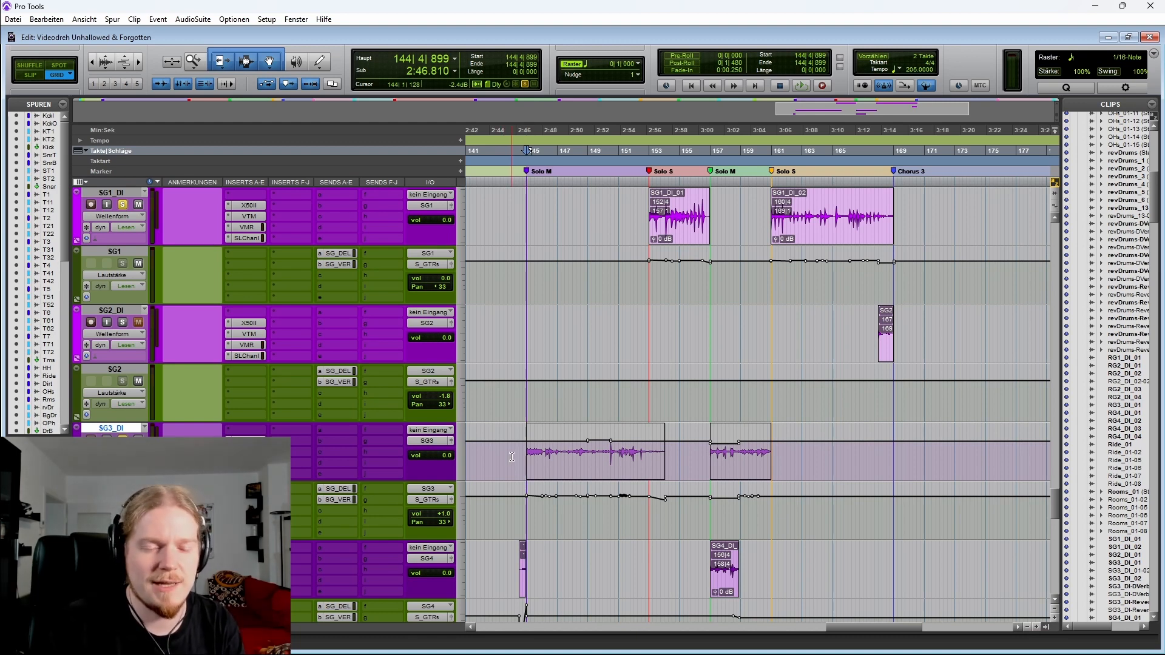
{"action": "key", "text": "space"}
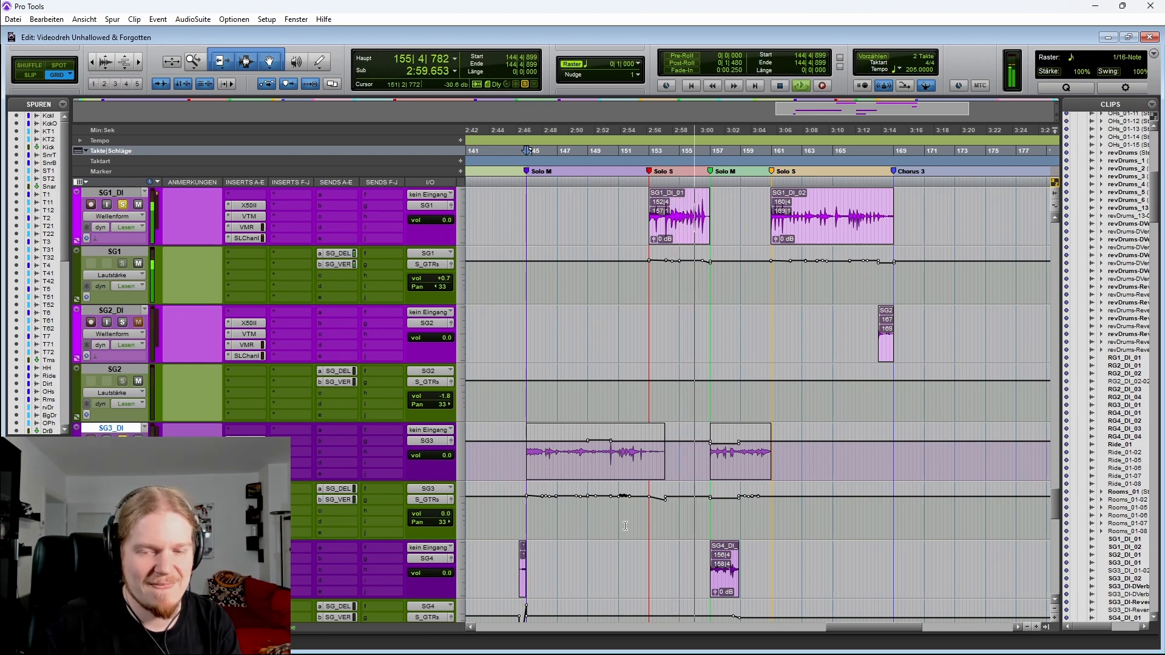
{"action": "scroll", "coordinate": [625, 525], "scroll_direction": "down", "scroll_amount": 3}
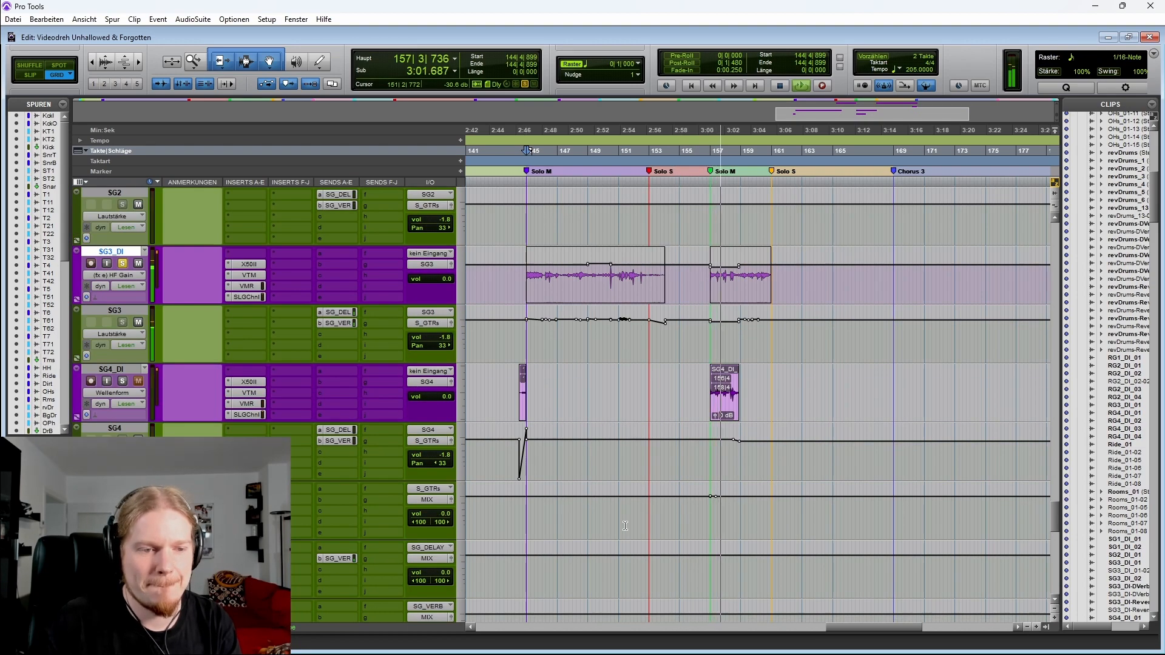
{"action": "scroll", "coordinate": [625, 525], "scroll_direction": "up", "scroll_amount": 4}
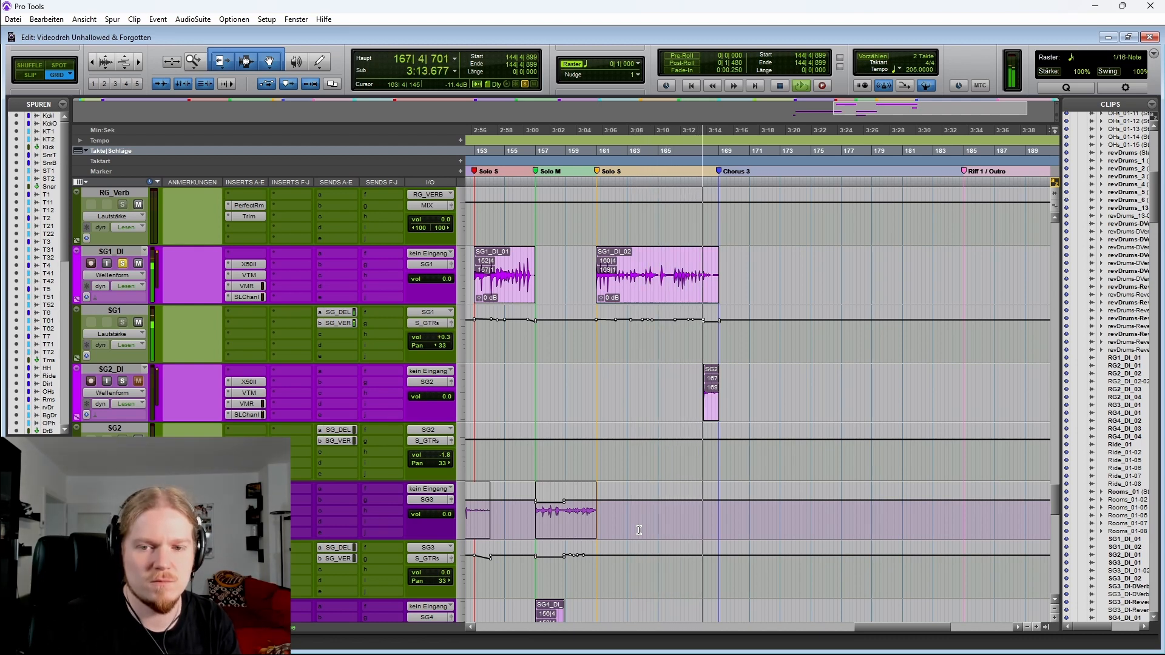
Stop playback, zoom in on the end of the second Solo S clip on SG1_DI and play from bar 165
{"action": "left_click", "coordinate": [641, 376]}
{"action": "key", "text": "space"}
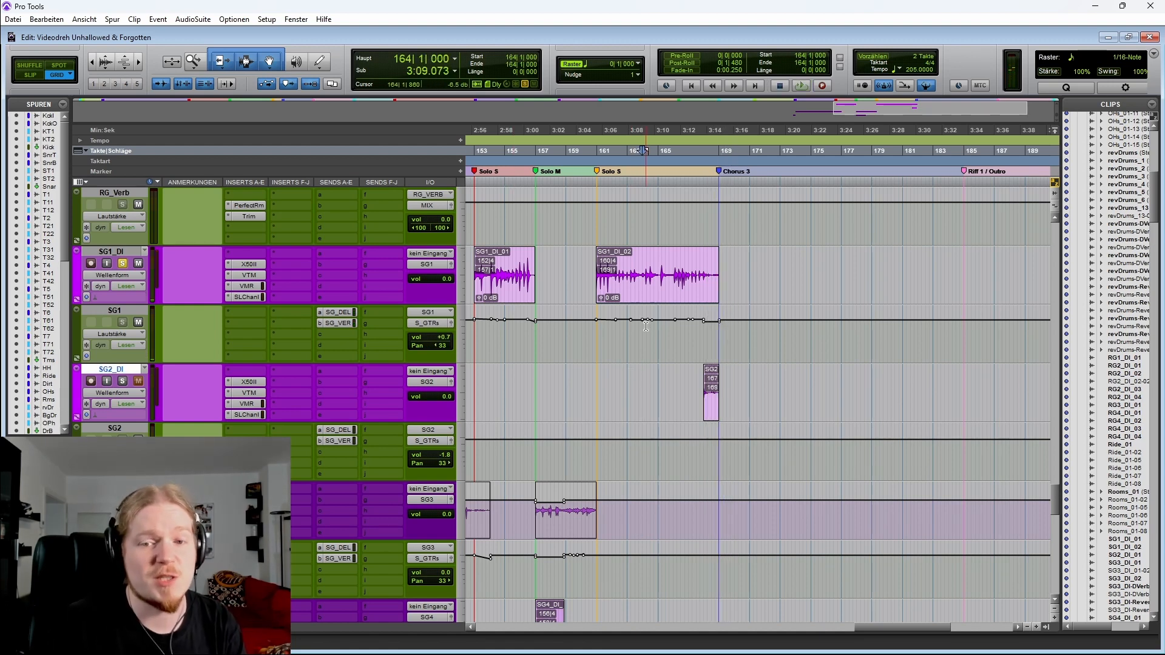
{"action": "left_click_drag", "start_coordinate": [677, 270], "coordinate": [707, 270]}
{"action": "key", "text": "ctrl+]"}
{"action": "key", "text": "ctrl+]"}
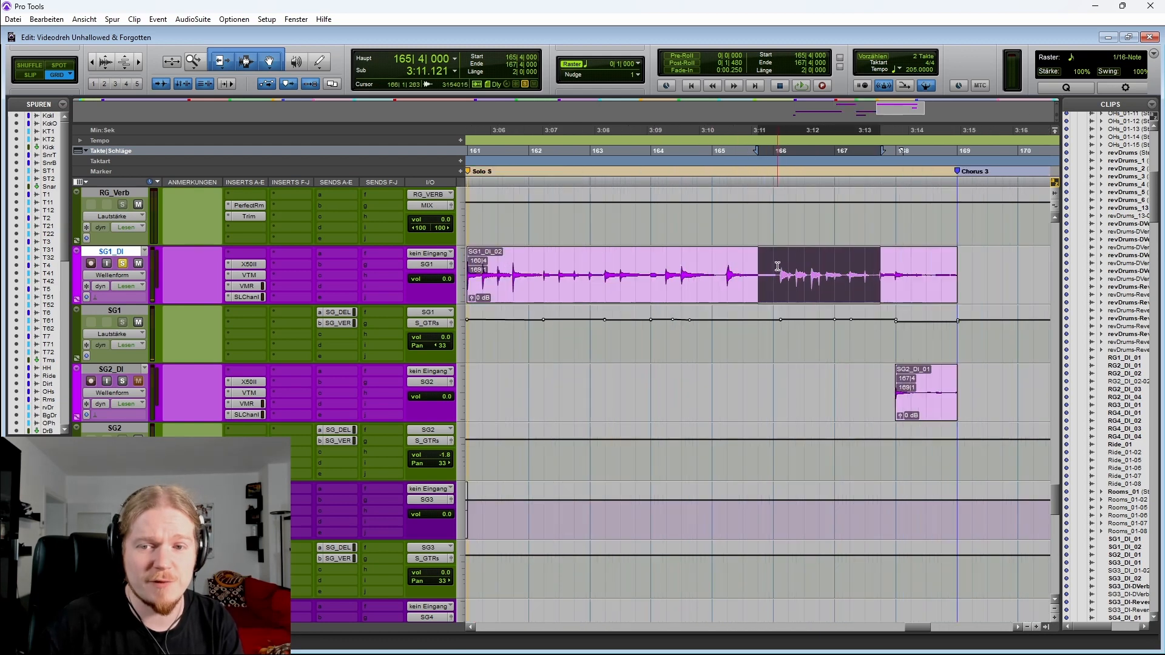
{"action": "scroll", "coordinate": [778, 266], "scroll_direction": "right", "scroll_amount": 3}
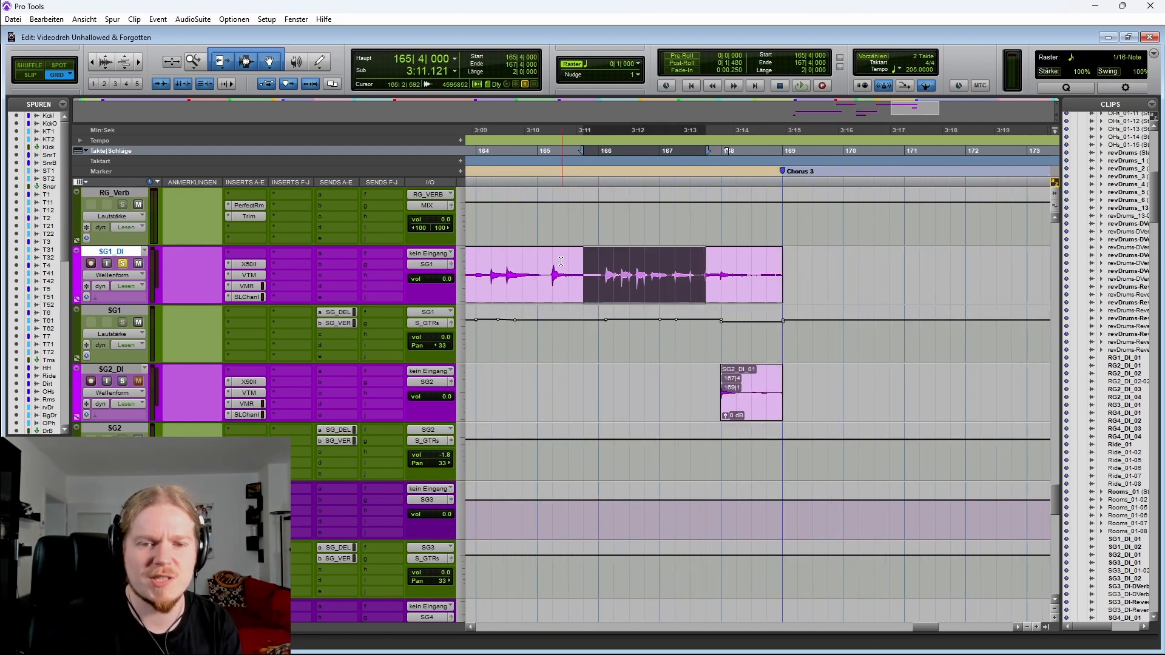
{"action": "left_click", "coordinate": [537, 267]}
{"action": "key", "text": "space"}
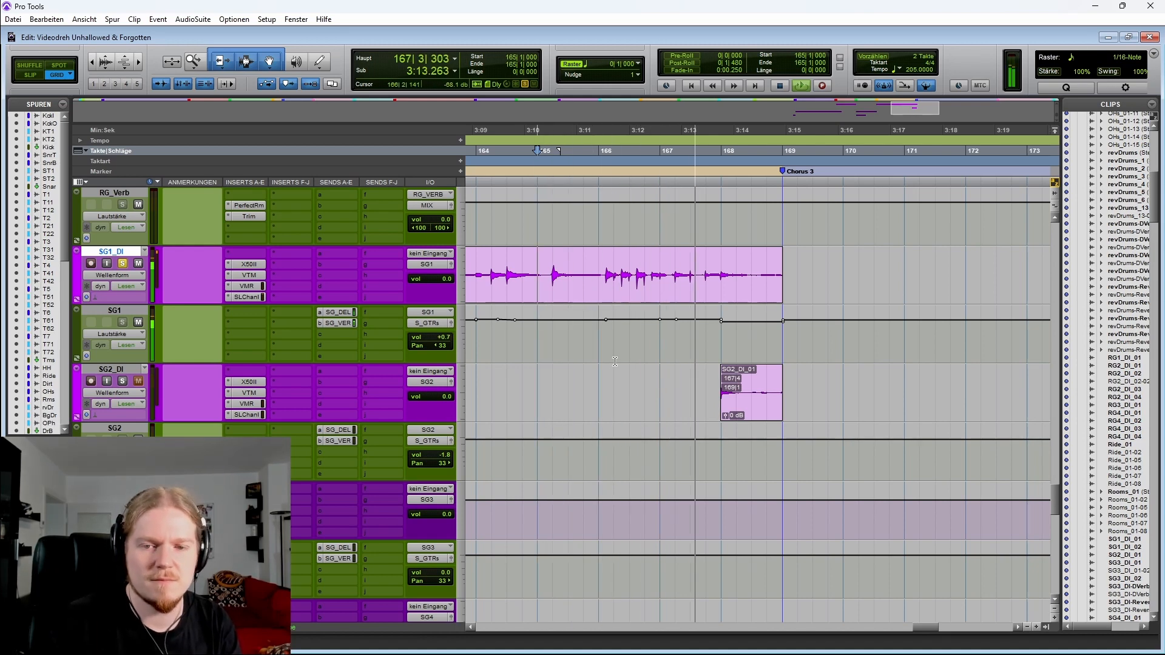
Stop playback, select the short SG2_DI clip region around bars 167 to 170 and zoom back out
{"action": "left_click", "coordinate": [551, 343]}
{"action": "key", "text": "space"}
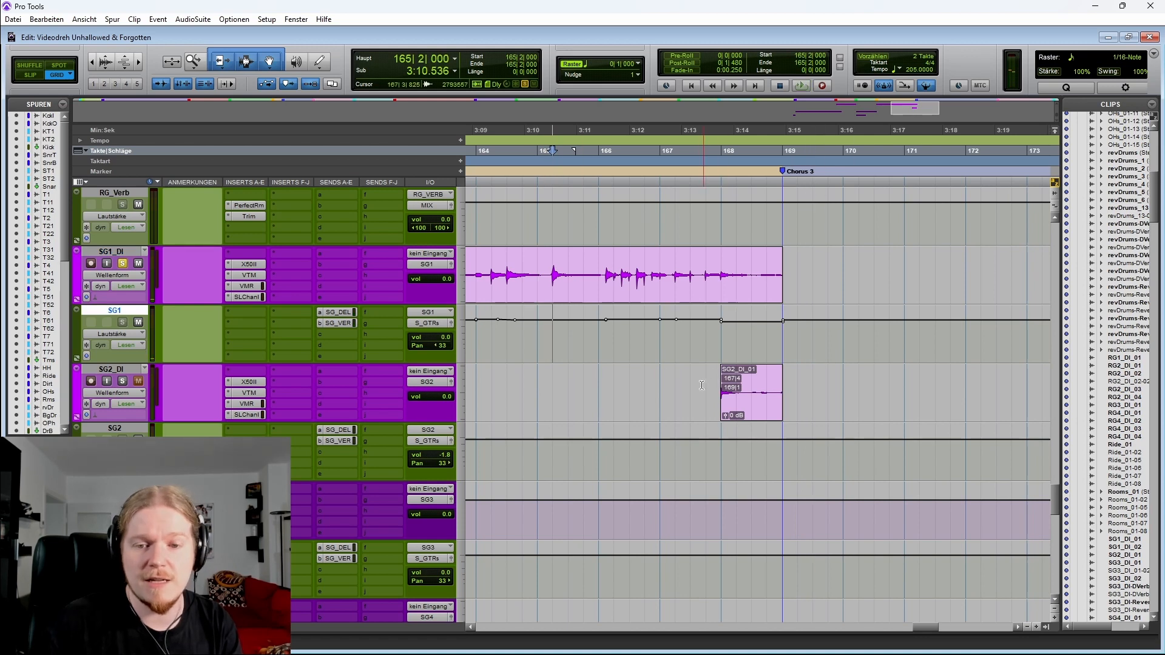
{"action": "left_click_drag", "start_coordinate": [691, 389], "coordinate": [845, 391]}
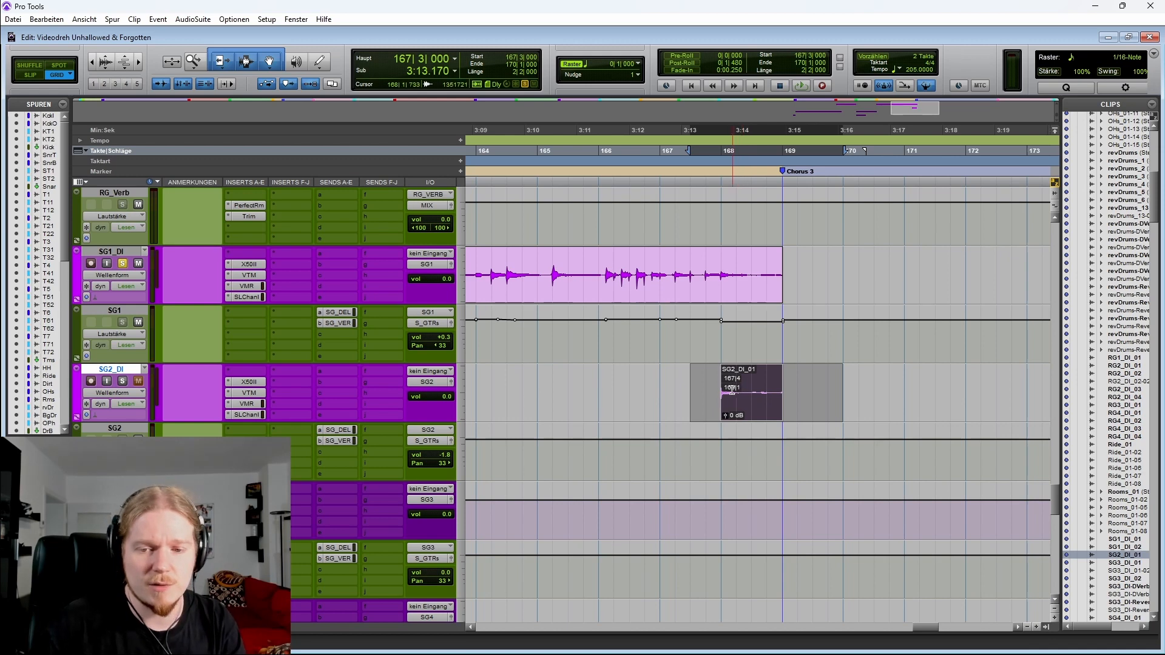
{"action": "key", "text": "r"}
{"action": "key", "text": "r"}
{"action": "scroll", "coordinate": [770, 184], "scroll_direction": "left", "scroll_amount": 2}
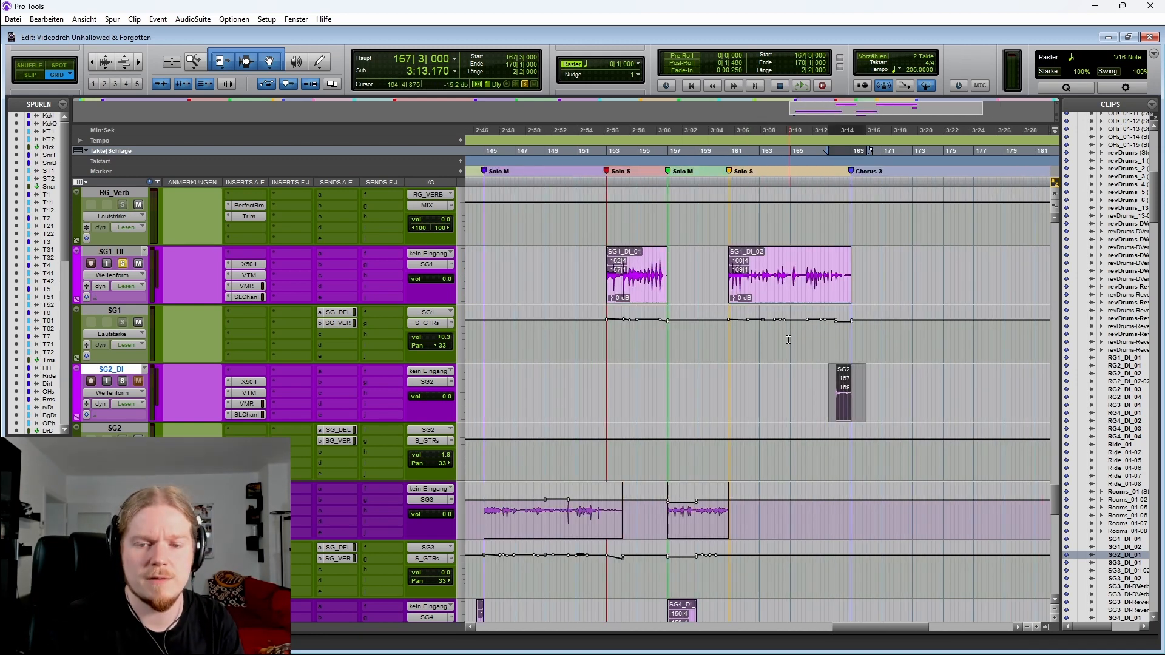
Select the first Solo M clip on the SG3_DI track, from bar 144 to bar 154
{"action": "left_click", "coordinate": [552, 377]}
{"action": "scroll", "coordinate": [552, 377], "scroll_direction": "down", "scroll_amount": 1}
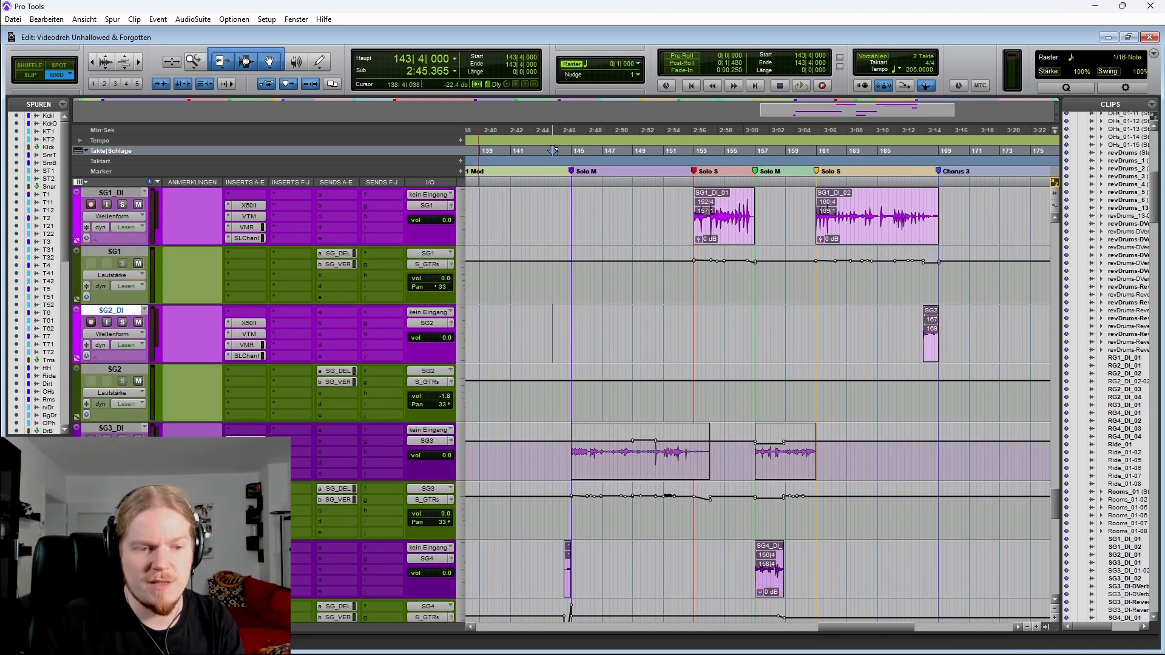
{"action": "scroll", "coordinate": [522, 486], "scroll_direction": "right", "scroll_amount": 2}
{"action": "scroll", "coordinate": [522, 510], "scroll_direction": "up", "scroll_amount": 1}
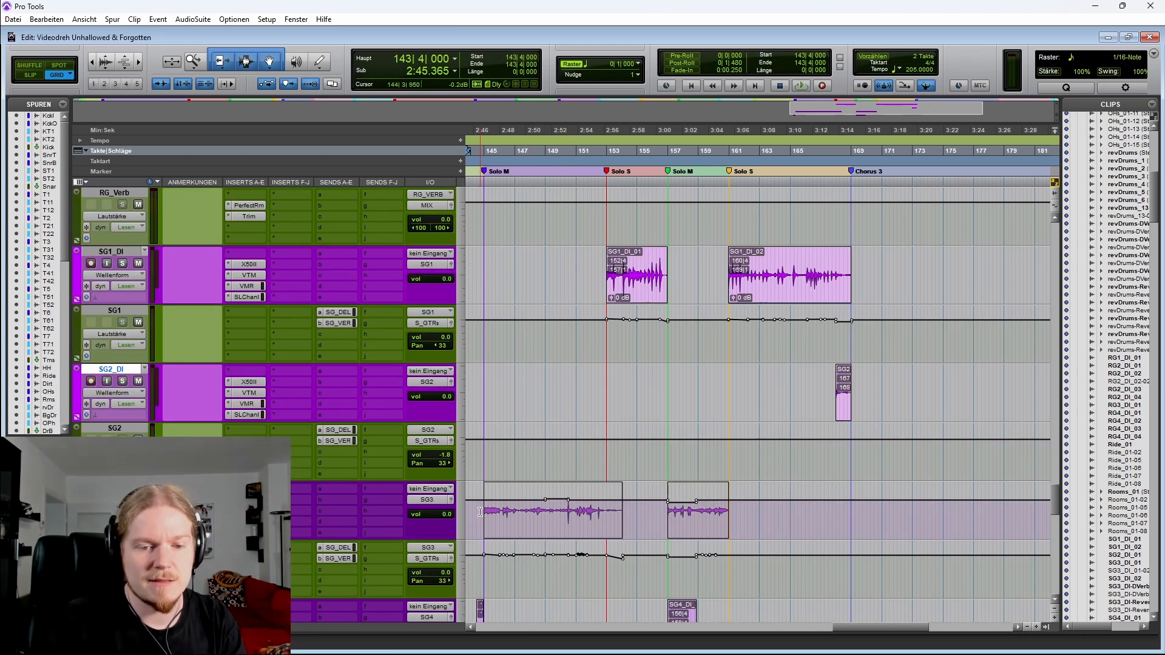
{"action": "left_click_drag", "start_coordinate": [484, 511], "coordinate": [624, 505]}
{"action": "left_click_drag", "start_coordinate": [629, 508], "coordinate": [629, 510]}
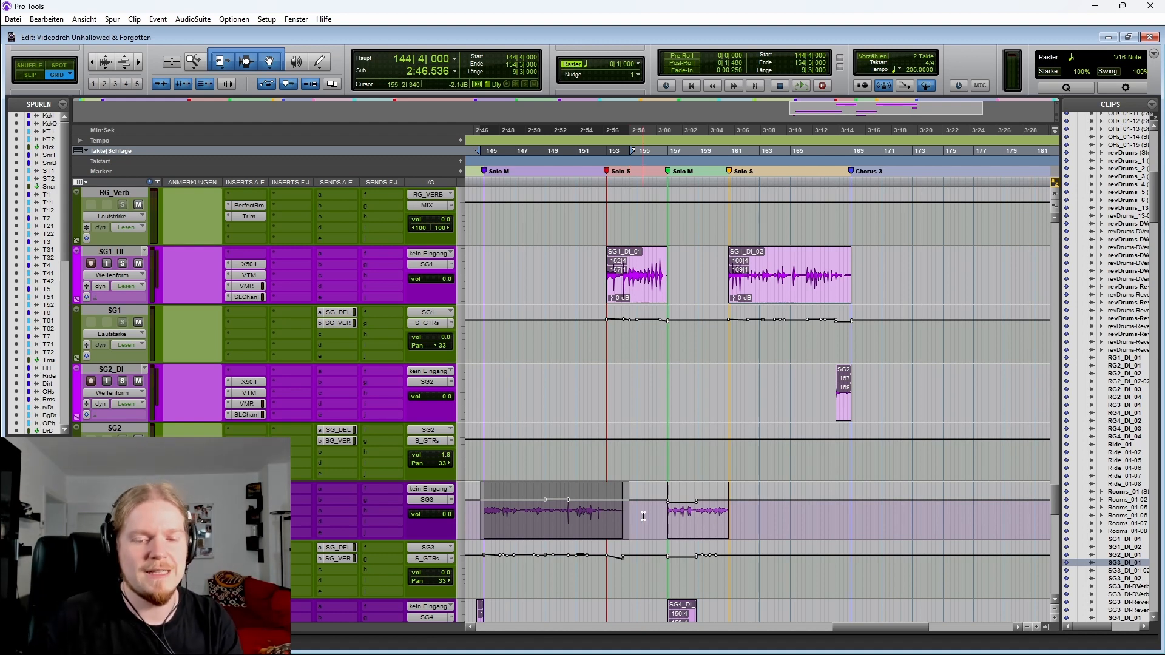
{"action": "scroll", "coordinate": [643, 515], "scroll_direction": "left", "scroll_amount": 3}
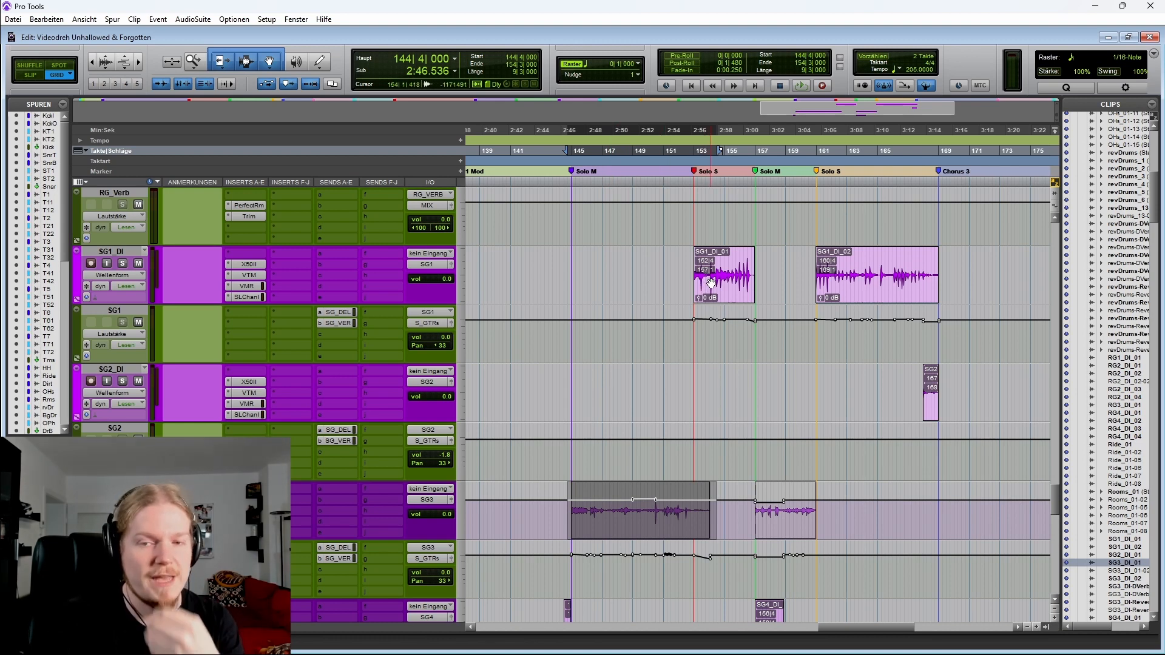
{"action": "scroll", "coordinate": [711, 282], "scroll_direction": "right", "scroll_amount": 3}
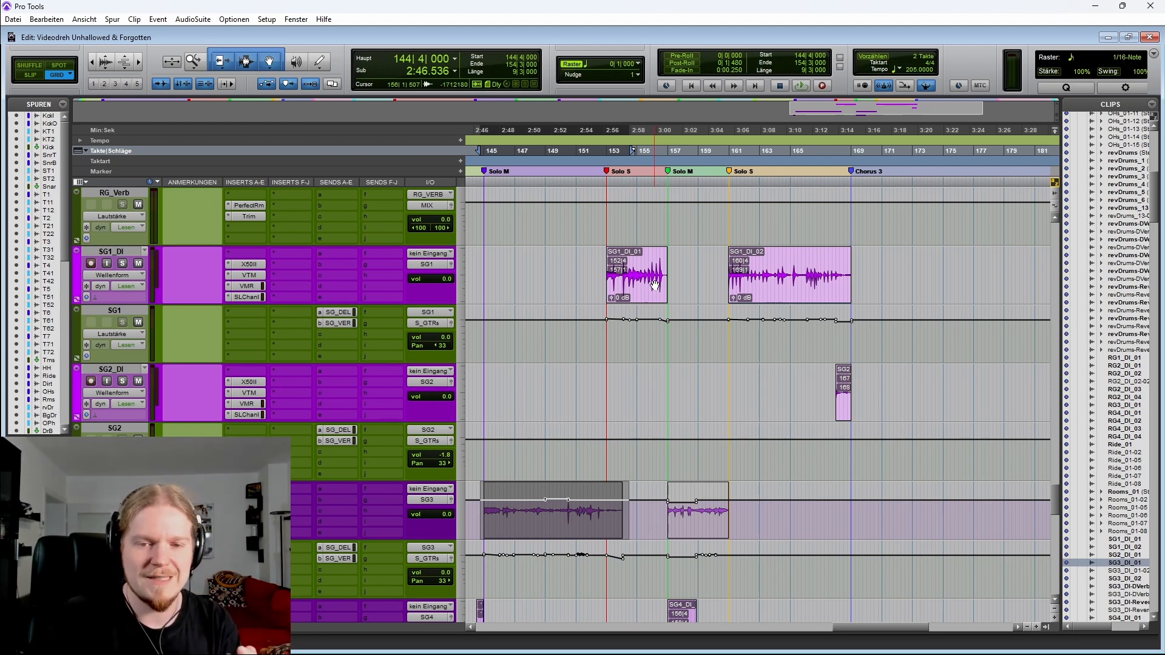
Zoom in on the second Solo S clip of SG1_DI and place the cursor at its start, bar 160
{"action": "left_click_drag", "start_coordinate": [802, 267], "coordinate": [834, 261]}
{"action": "key", "text": "t"}
{"action": "key", "text": "t"}
{"action": "left_click_drag", "start_coordinate": [747, 266], "coordinate": [898, 269]}
{"action": "key", "text": "r"}
{"action": "left_click", "coordinate": [741, 260]}
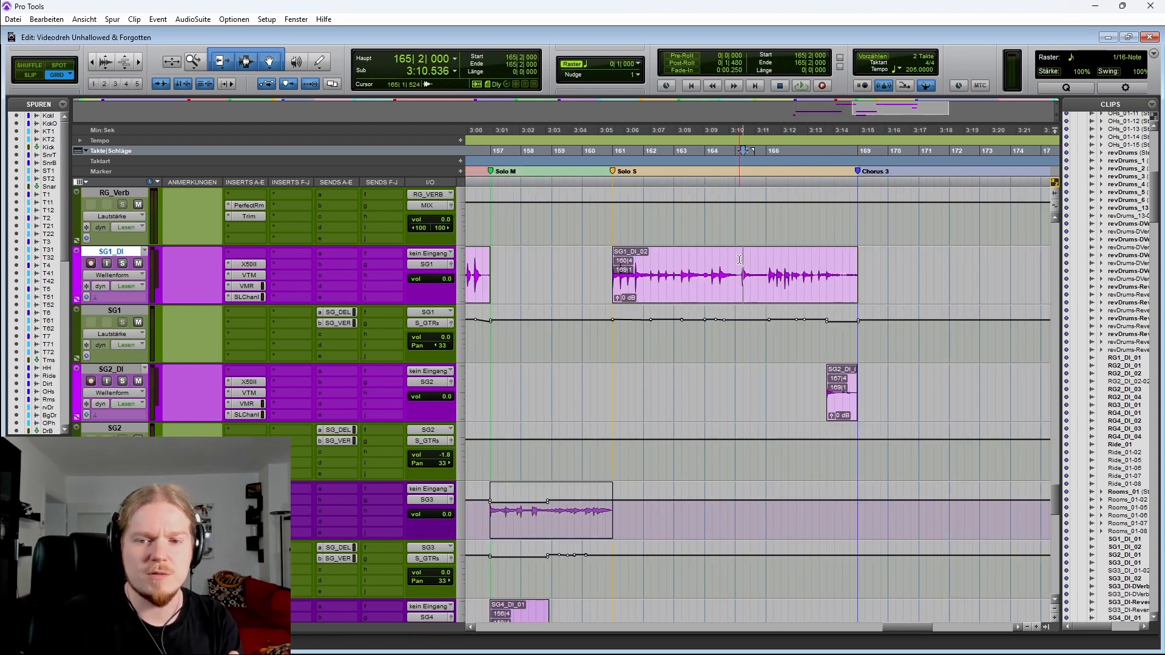
{"action": "left_click", "coordinate": [591, 261]}
{"action": "key", "text": "Tab"}
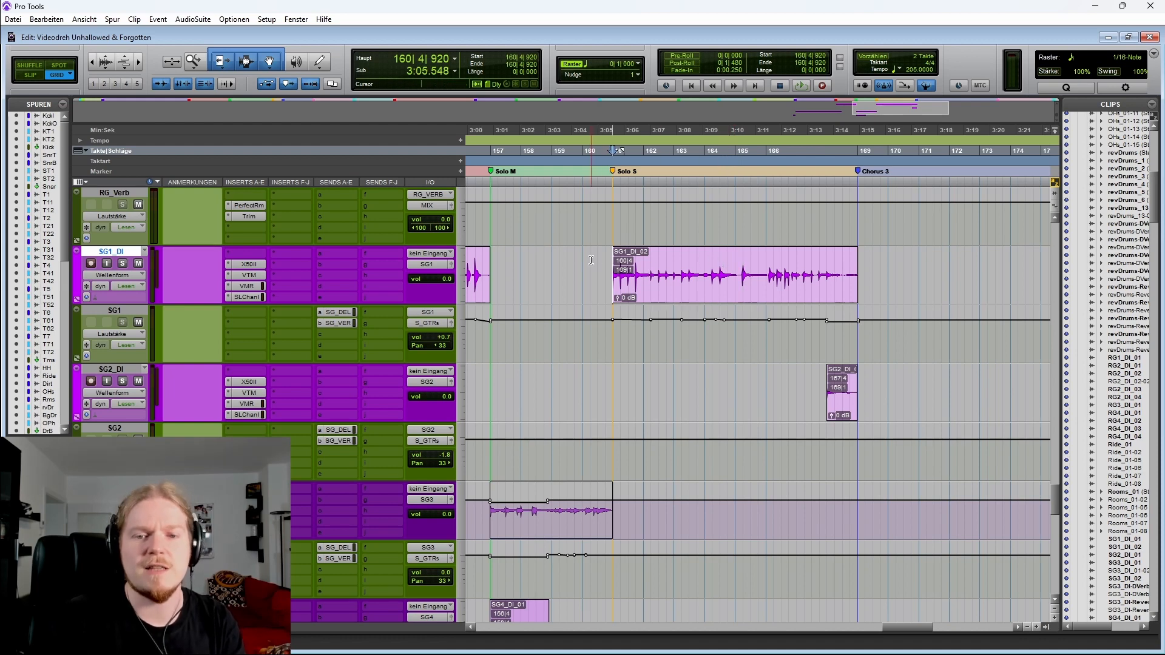
{"action": "scroll", "coordinate": [710, 310], "scroll_direction": "left", "scroll_amount": 1}
{"action": "scroll", "coordinate": [691, 315], "scroll_direction": "right", "scroll_amount": 1}
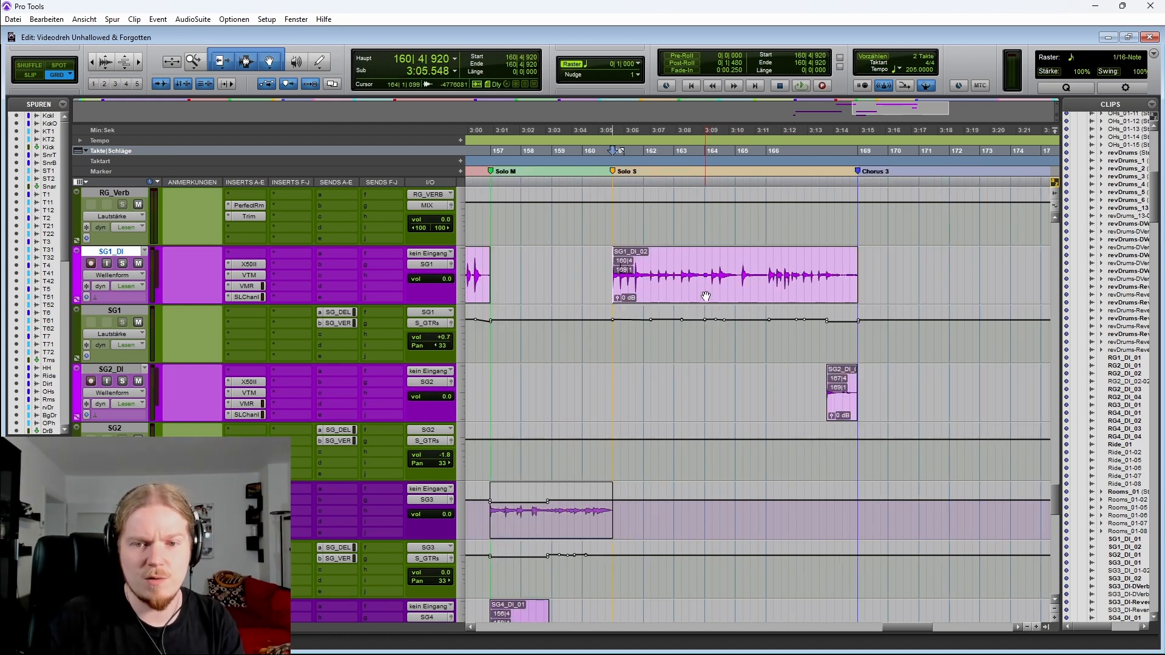
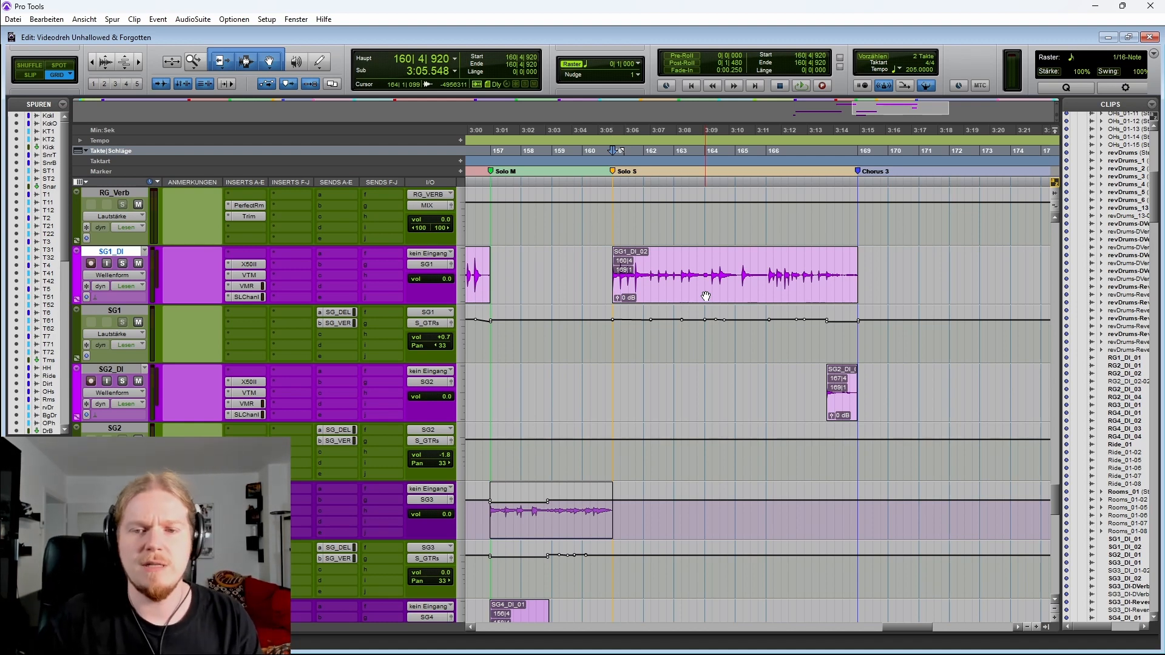
Play the second Solo S clip on SG1_DI from its start at bar 160 and stop playback
{"action": "key", "text": "r"}
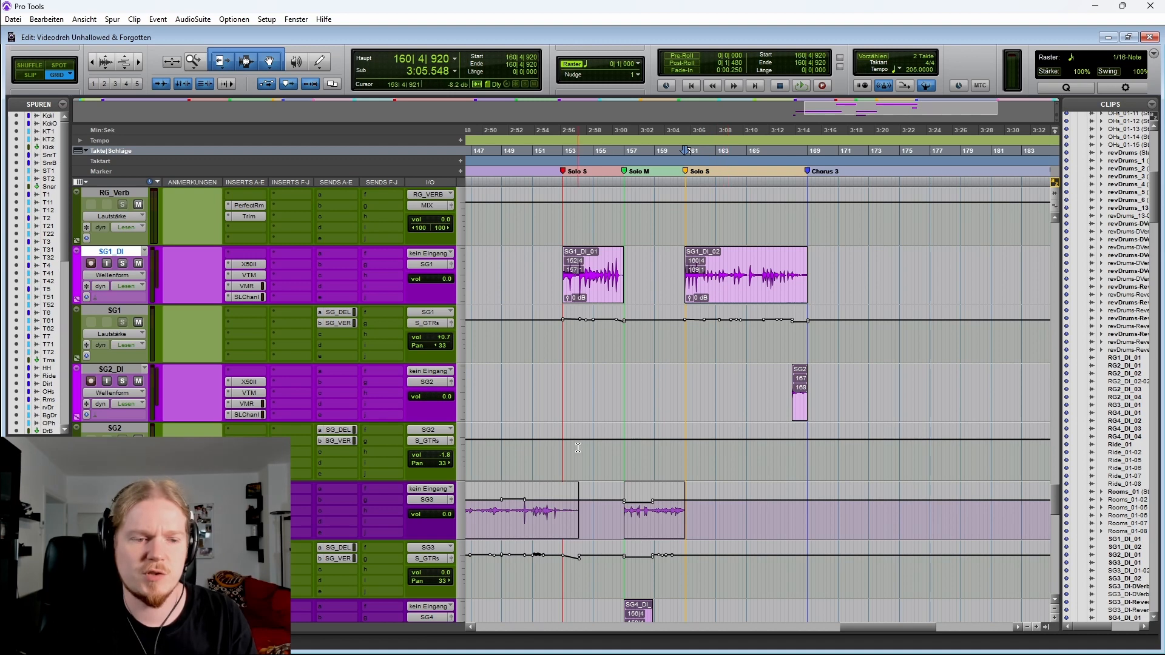
{"action": "scroll", "coordinate": [589, 412], "scroll_direction": "left", "scroll_amount": 2}
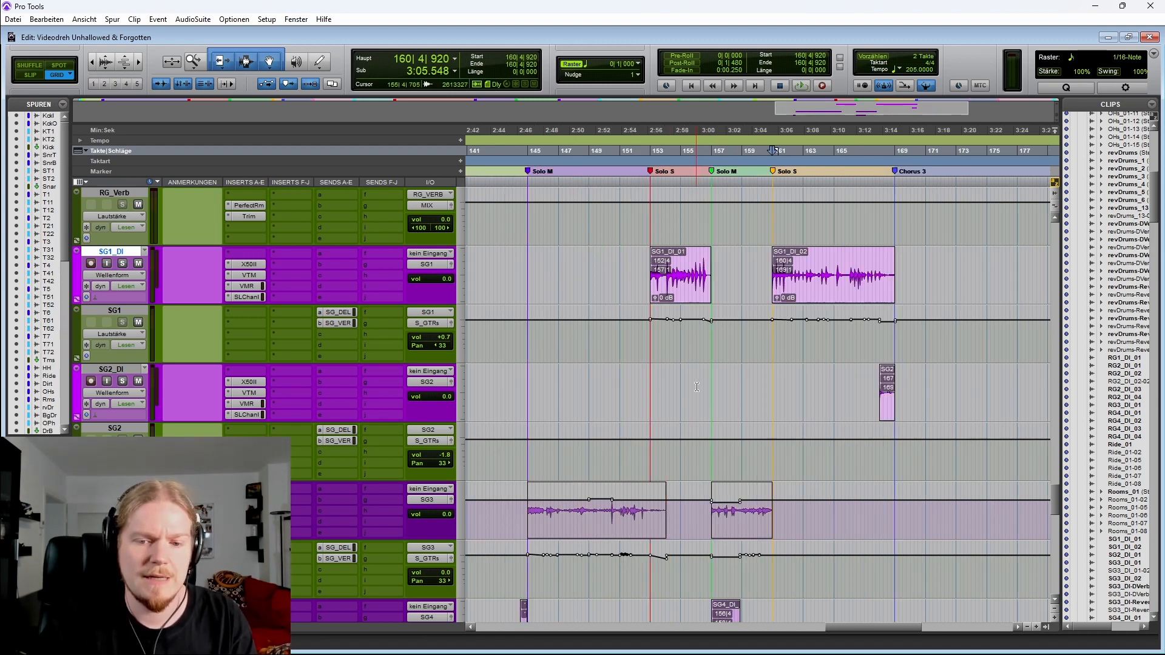
{"action": "scroll", "coordinate": [698, 389], "scroll_direction": "down", "scroll_amount": 1}
{"action": "scroll", "coordinate": [734, 376], "scroll_direction": "up", "scroll_amount": 1}
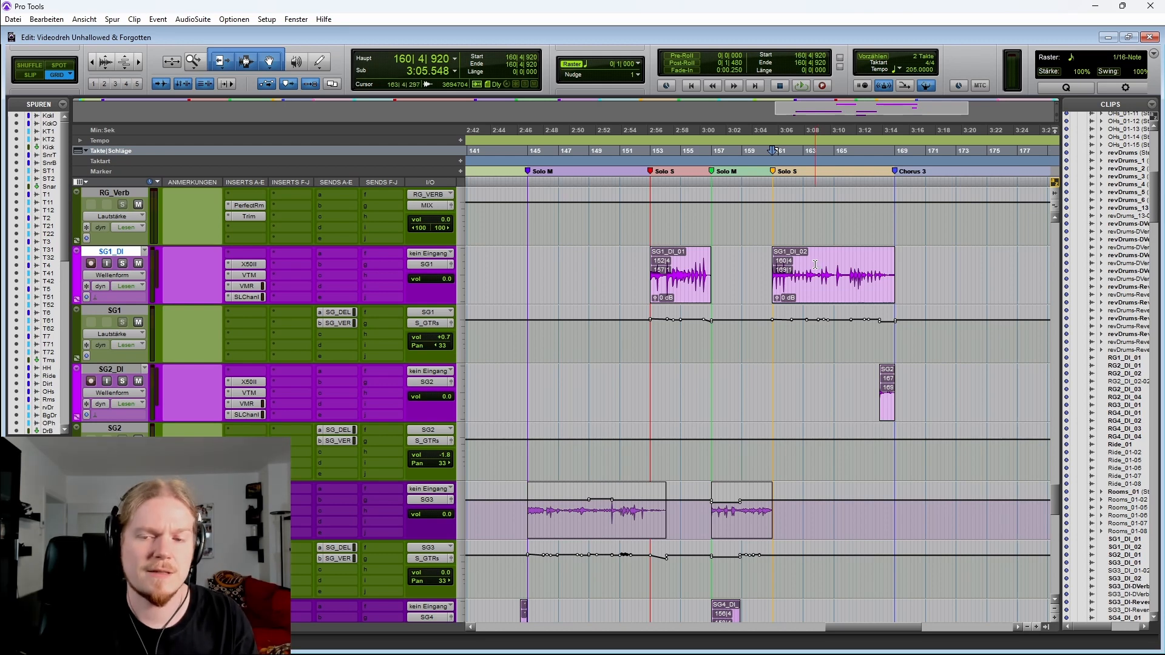
{"action": "key", "text": "t"}
{"action": "left_click", "coordinate": [763, 260]}
{"action": "key", "text": "Tab"}
{"action": "scroll", "coordinate": [729, 303], "scroll_direction": "right", "scroll_amount": 2}
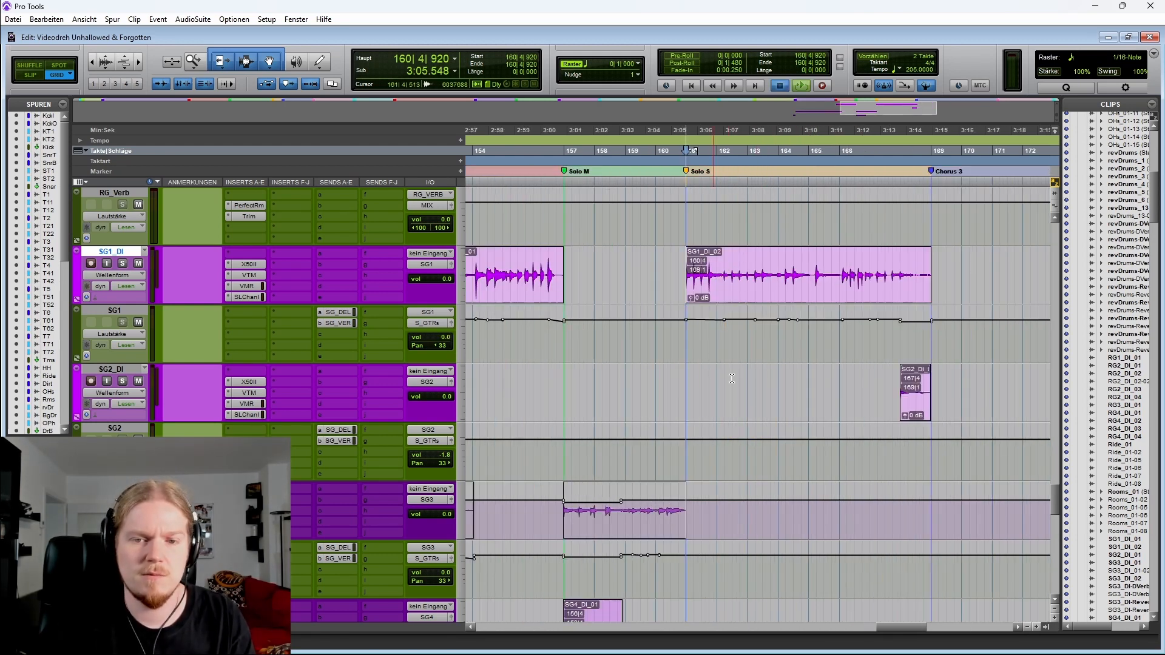
{"action": "key", "text": "space"}
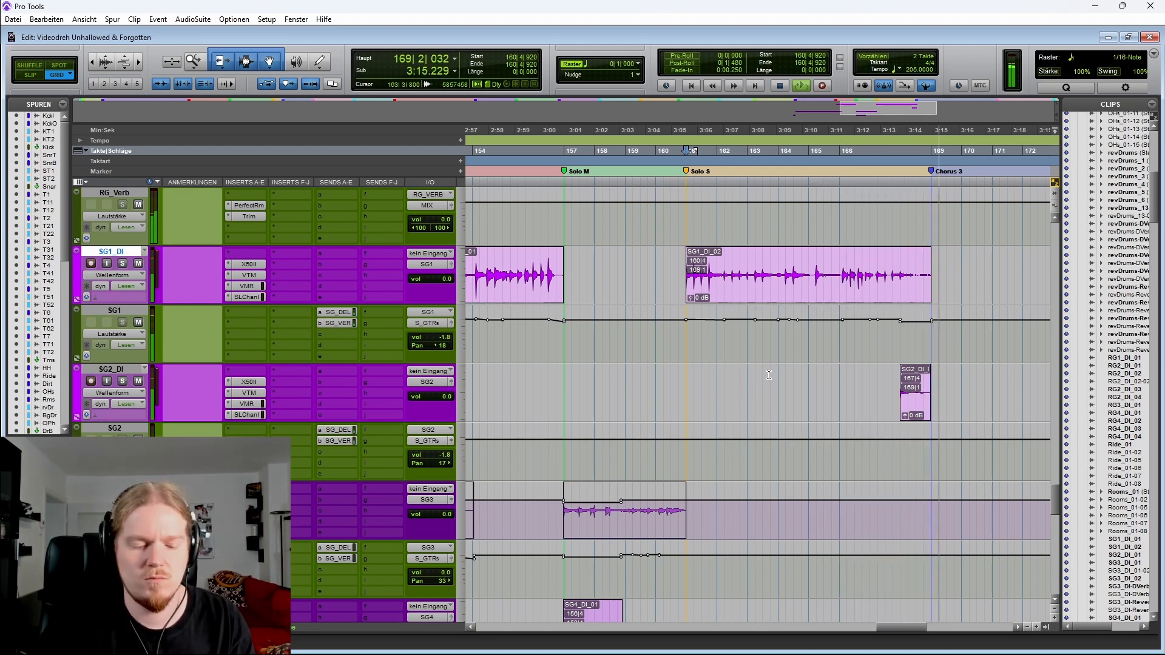
{"action": "key", "text": "space"}
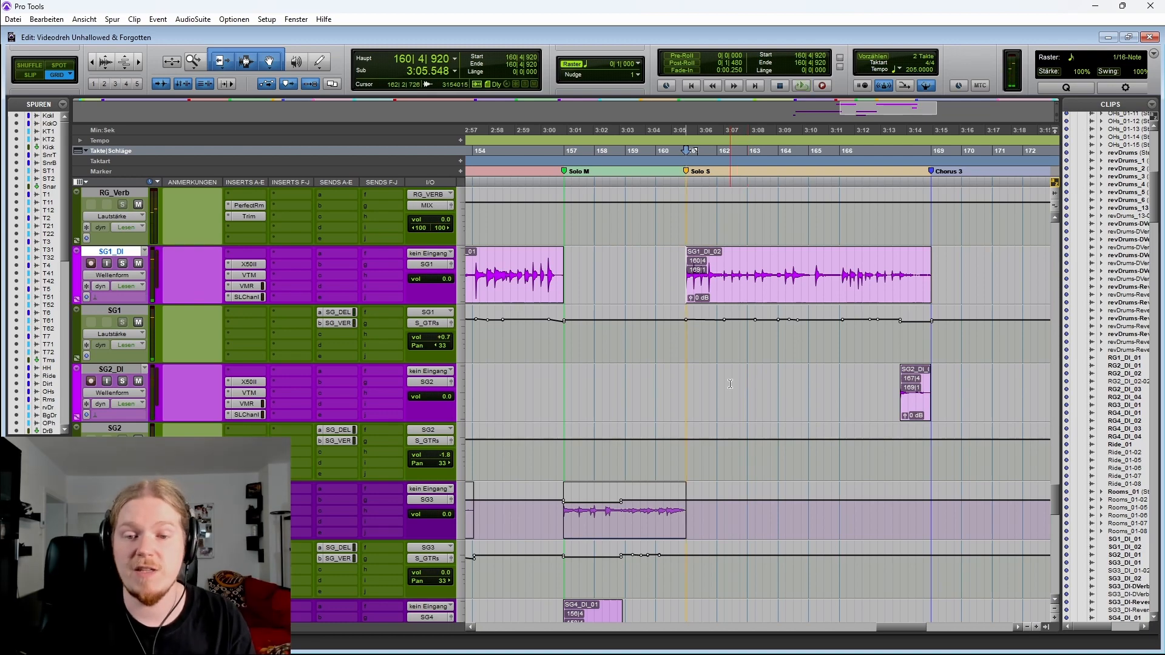
Switch to the vocal tracks and select Vocal_1's verse and chorus clips from bar 48 to bar 80
{"action": "key", "text": "r"}
{"action": "key", "text": "r"}
{"action": "key", "text": "r"}
{"action": "key", "text": "r"}
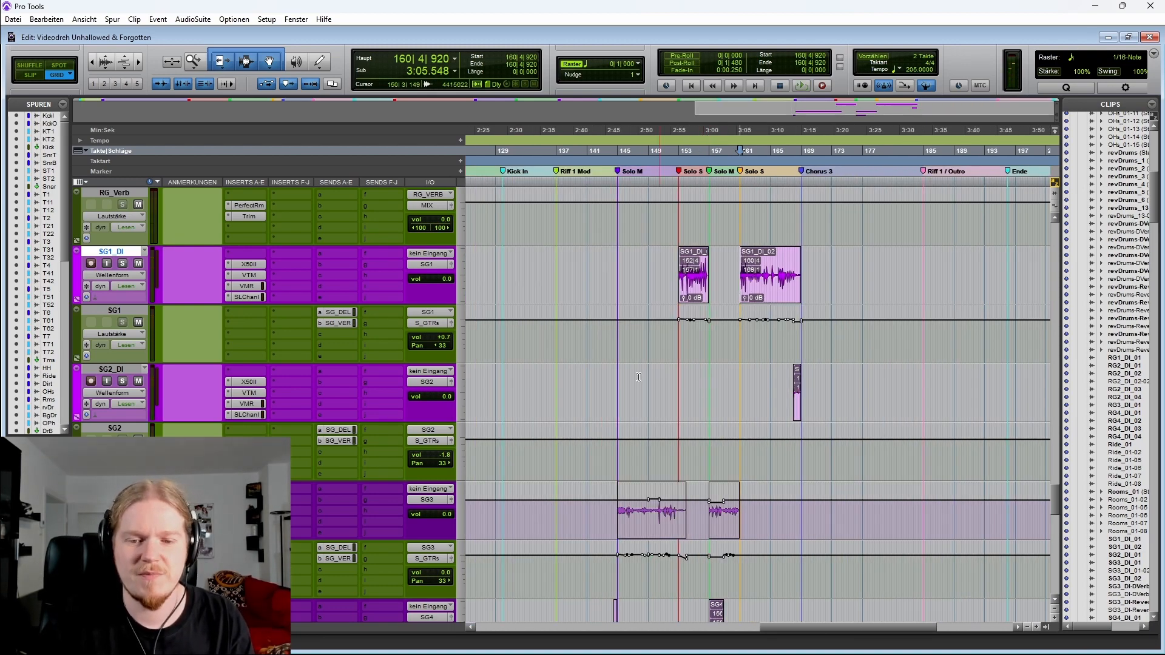
{"action": "scroll", "coordinate": [710, 385], "scroll_direction": "down", "scroll_amount": 5}
{"action": "left_click", "coordinate": [473, 328]}
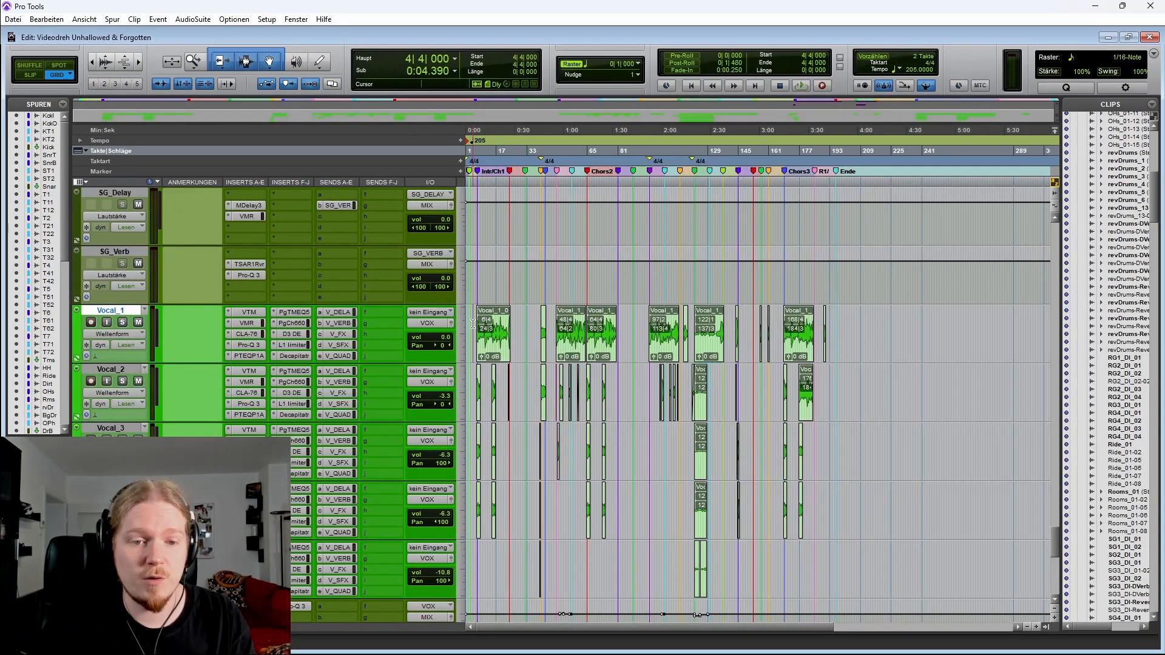
{"action": "key", "text": "t"}
{"action": "key", "text": "t"}
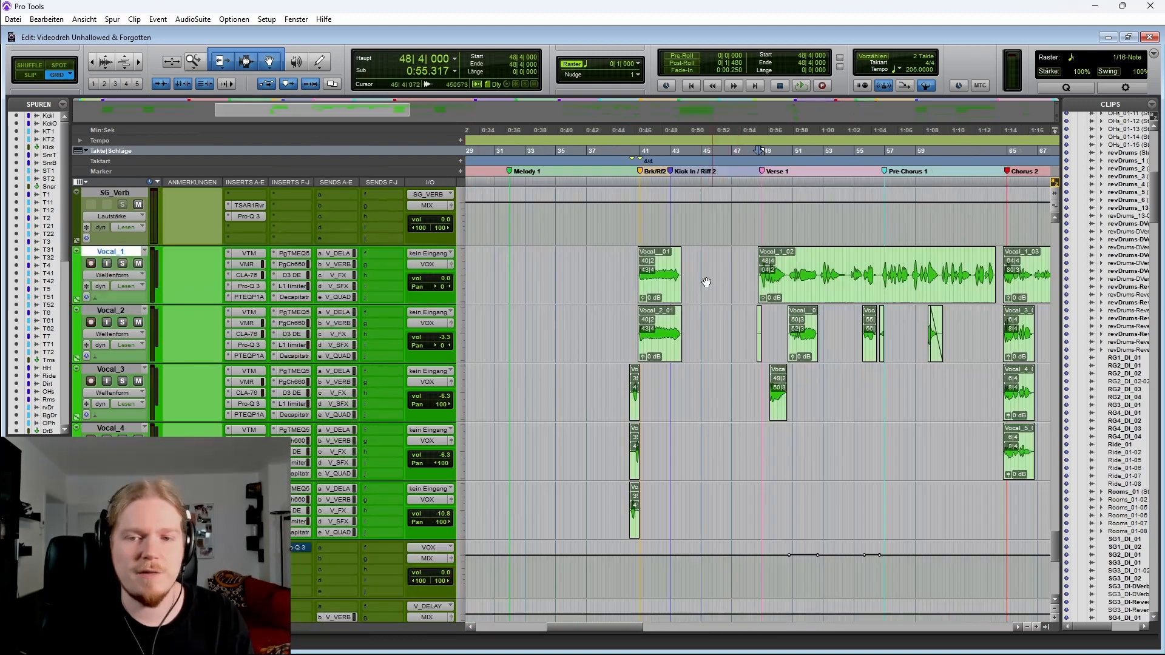
{"action": "scroll", "coordinate": [703, 281], "scroll_direction": "right", "scroll_amount": 3}
{"action": "key", "text": "r"}
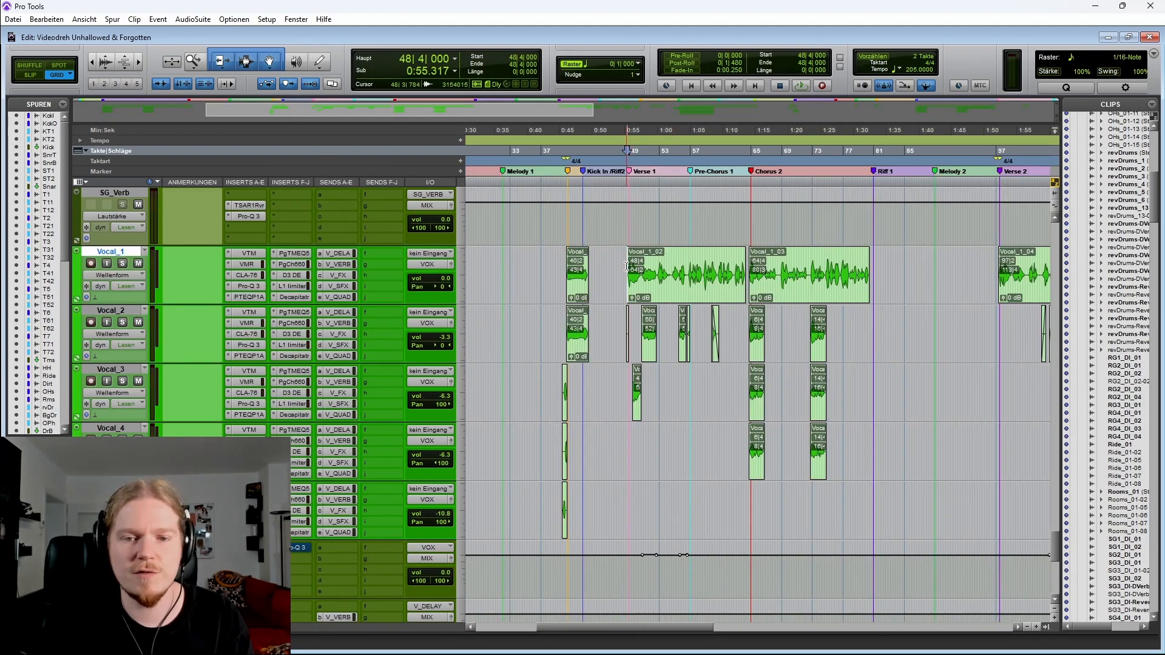
{"action": "left_click_drag", "start_coordinate": [627, 266], "coordinate": [872, 266]}
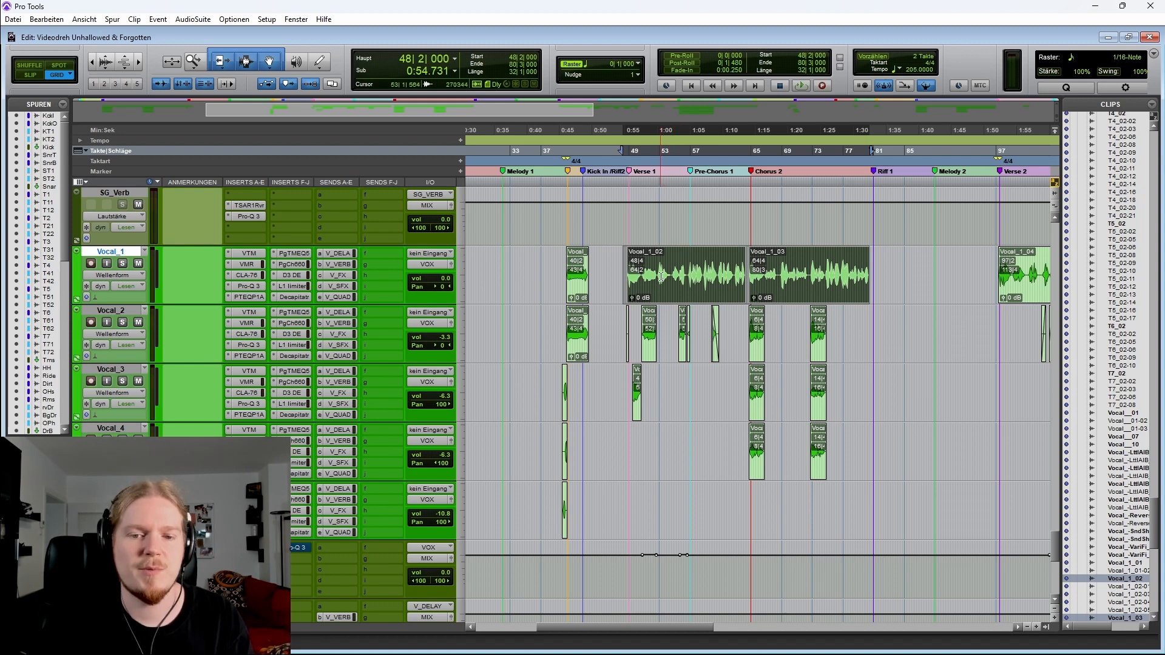
{"action": "key", "text": "r"}
{"action": "key", "text": "r"}
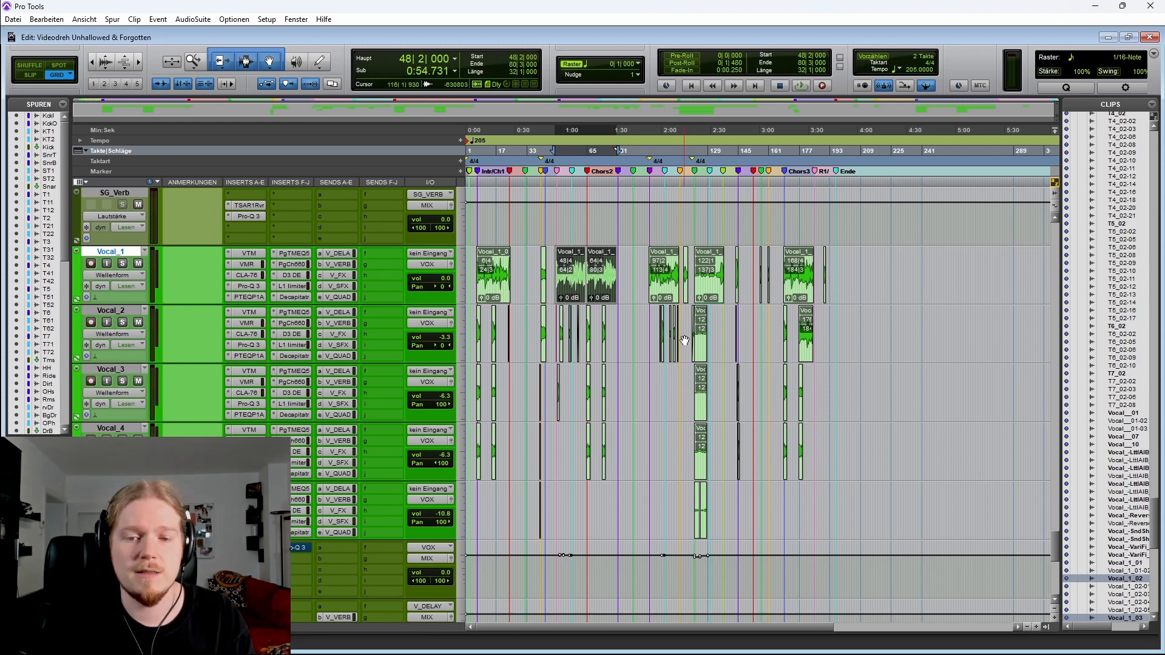
Place the cursor on Vocal_1 at bar 48, beat 4, at the start of verse 1
{"action": "left_click_drag", "start_coordinate": [687, 326], "coordinate": [724, 503]}
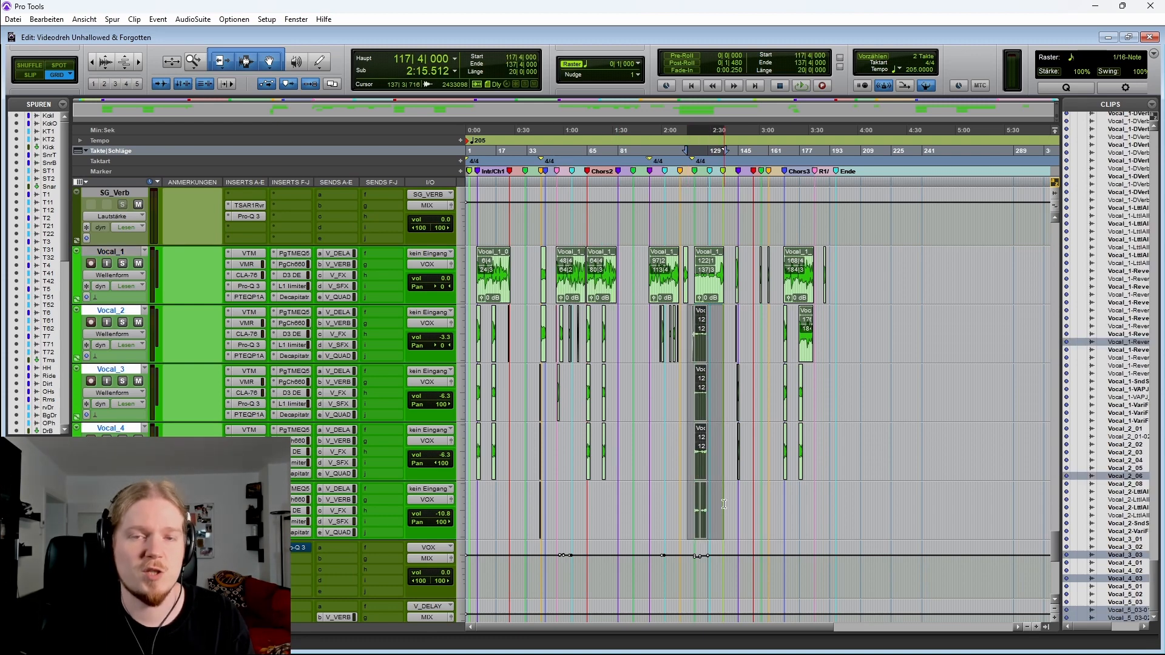
{"action": "key", "text": "t"}
{"action": "key", "text": "t"}
{"action": "key", "text": "t"}
{"action": "left_click", "coordinate": [559, 273]}
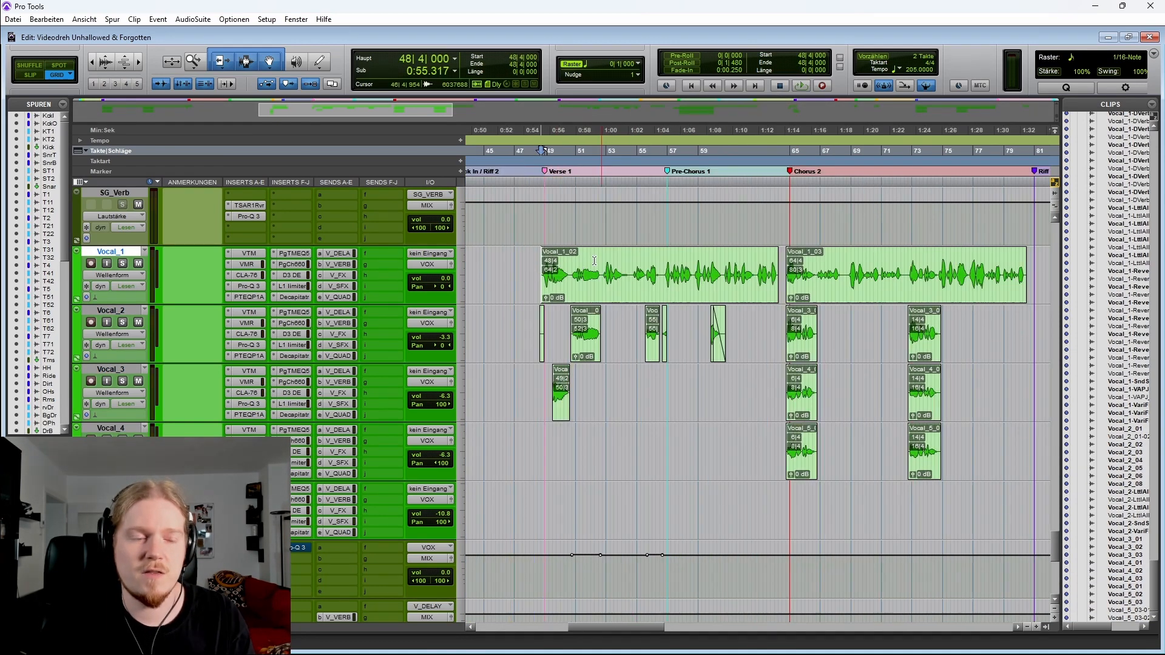
Show Vocal_1's automation lanes, review the volume, pan and send automation across the song, and play from bar 48
{"action": "left_click", "coordinate": [77, 300]}
{"action": "scroll", "coordinate": [656, 348], "scroll_direction": "right", "scroll_amount": 2}
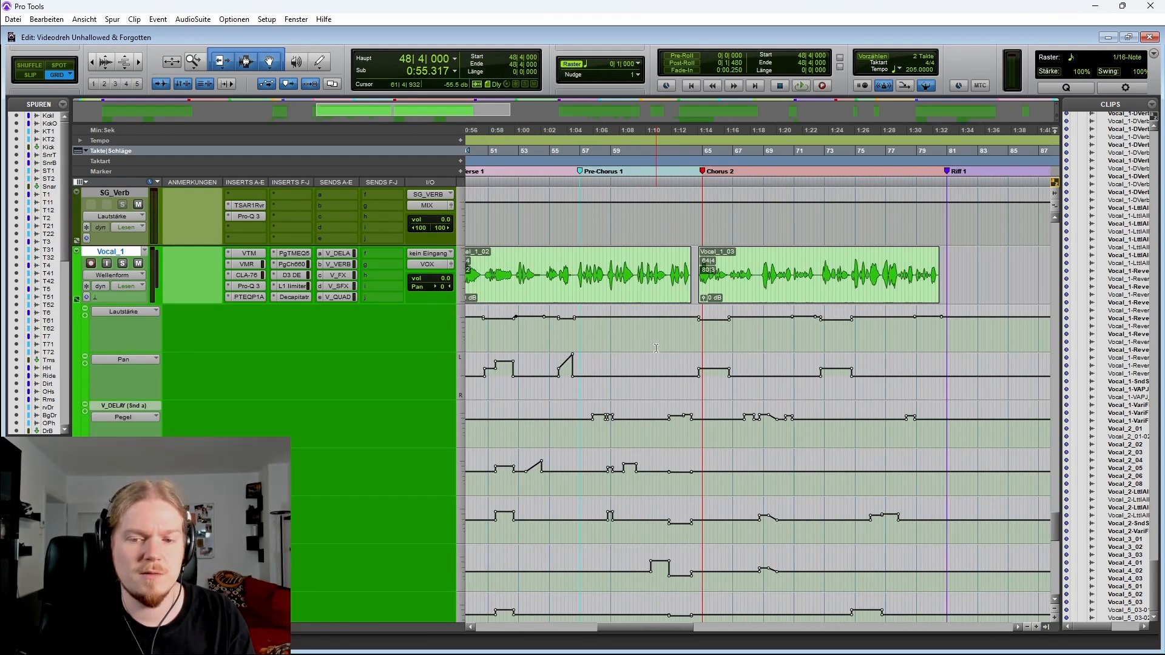
{"action": "key", "text": "r"}
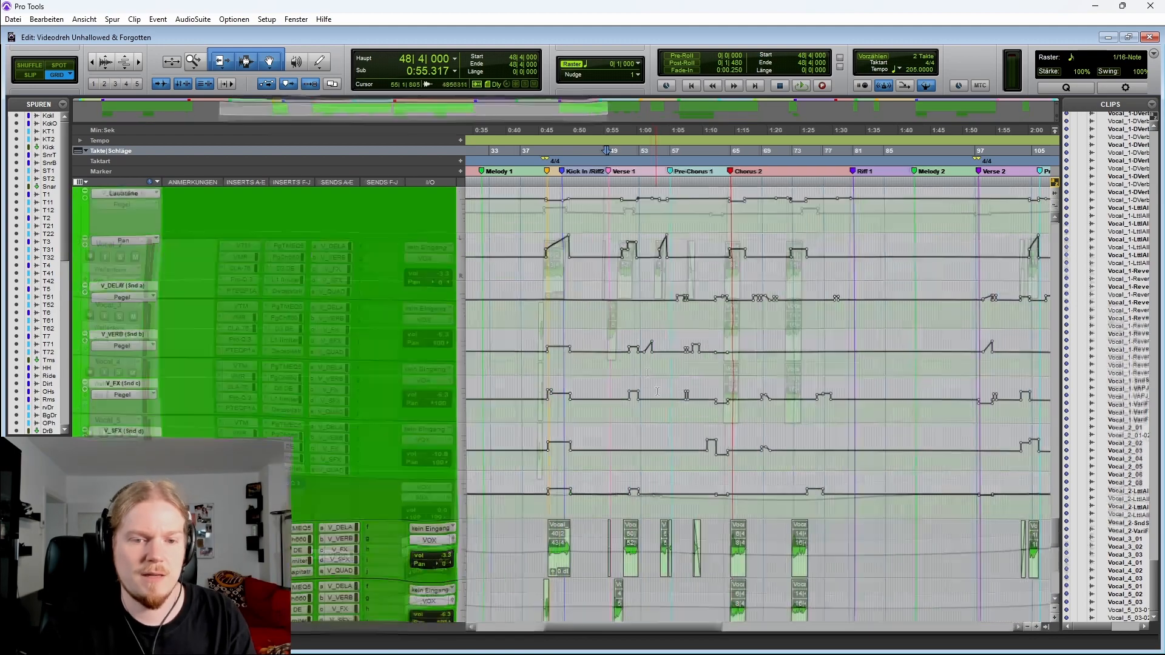
{"action": "key", "text": "r"}
{"action": "key", "text": "r"}
{"action": "key", "text": "r"}
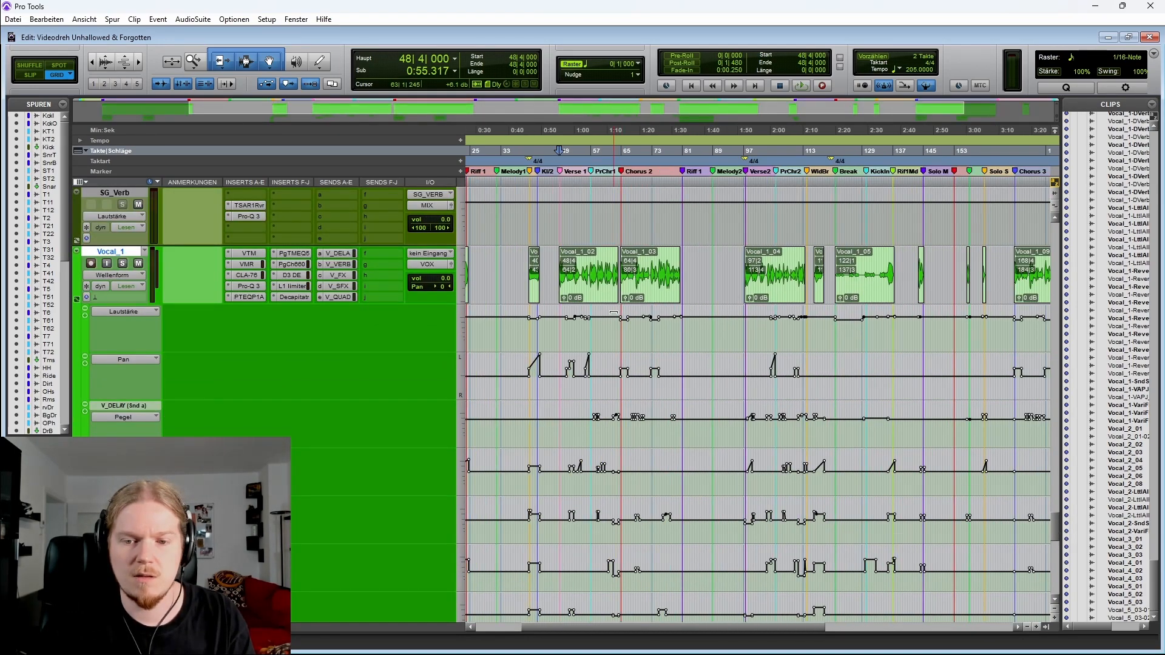
{"action": "scroll", "coordinate": [593, 366], "scroll_direction": "down", "scroll_amount": 1}
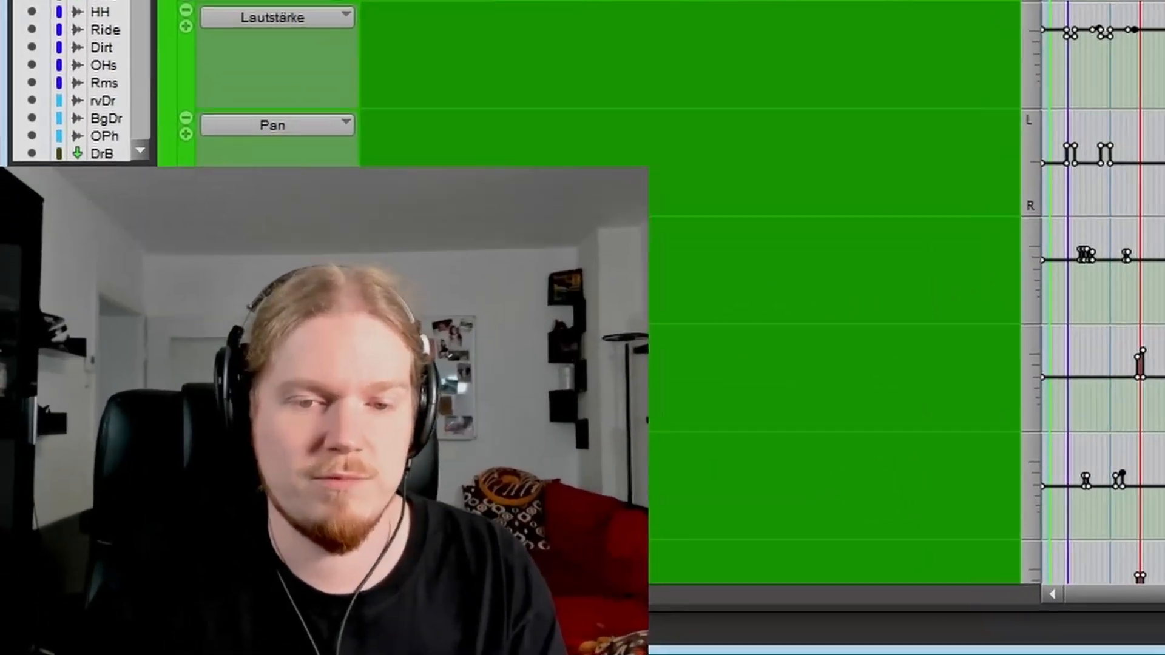
{"action": "scroll", "coordinate": [950, 334], "scroll_direction": "up", "scroll_amount": 2}
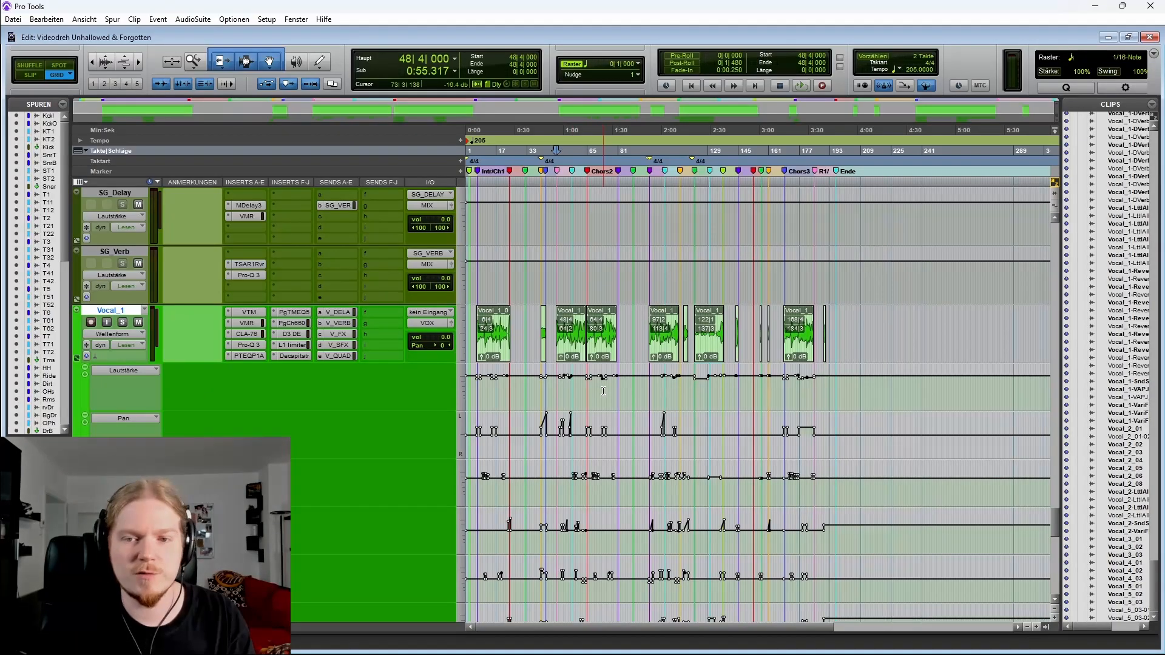
{"action": "scroll", "coordinate": [614, 393], "scroll_direction": "up", "scroll_amount": 3}
{"action": "scroll", "coordinate": [631, 386], "scroll_direction": "right", "scroll_amount": 2}
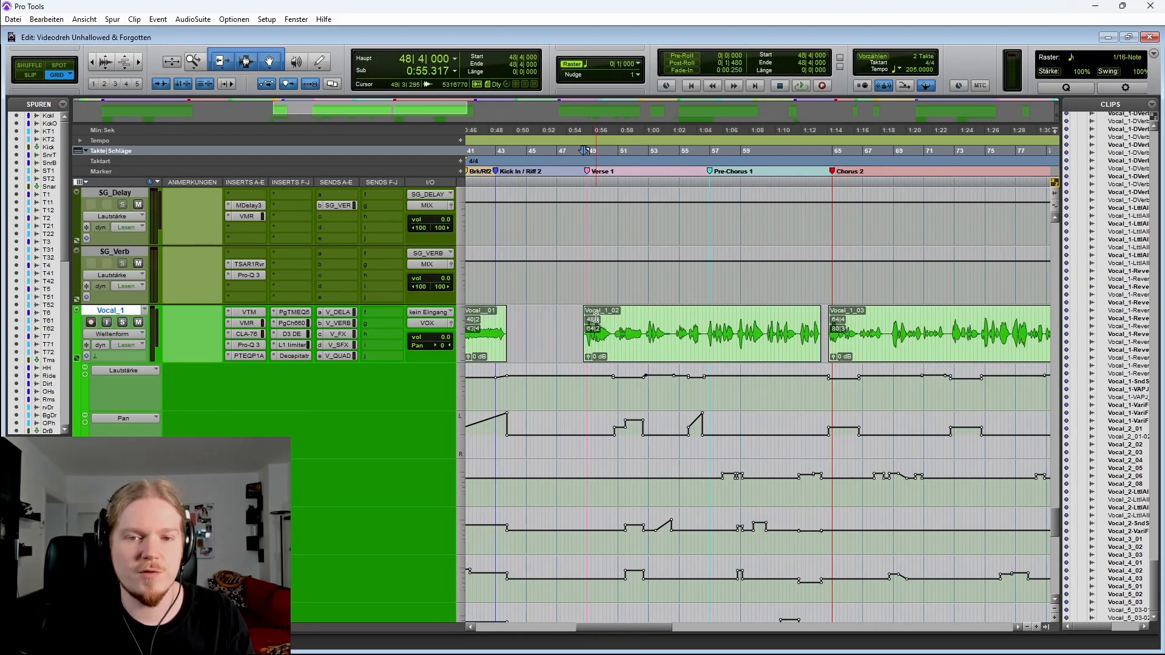
{"action": "scroll", "coordinate": [751, 323], "scroll_direction": "right", "scroll_amount": 2}
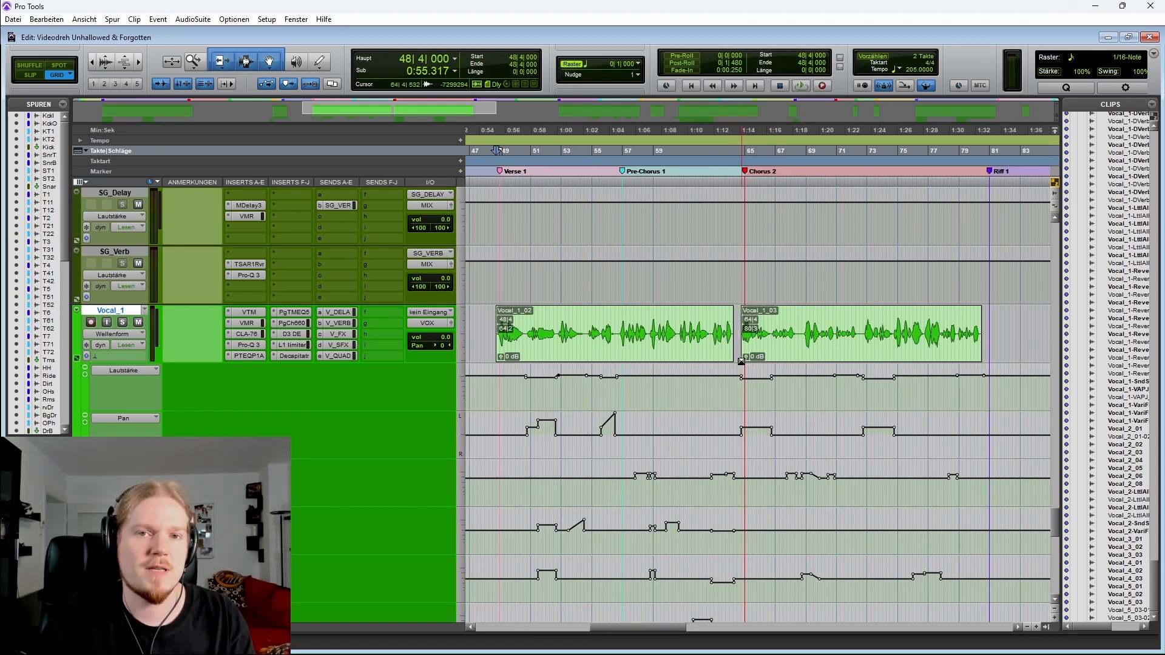
{"action": "scroll", "coordinate": [588, 339], "scroll_direction": "up", "scroll_amount": 1}
{"action": "scroll", "coordinate": [720, 291], "scroll_direction": "down", "scroll_amount": 1}
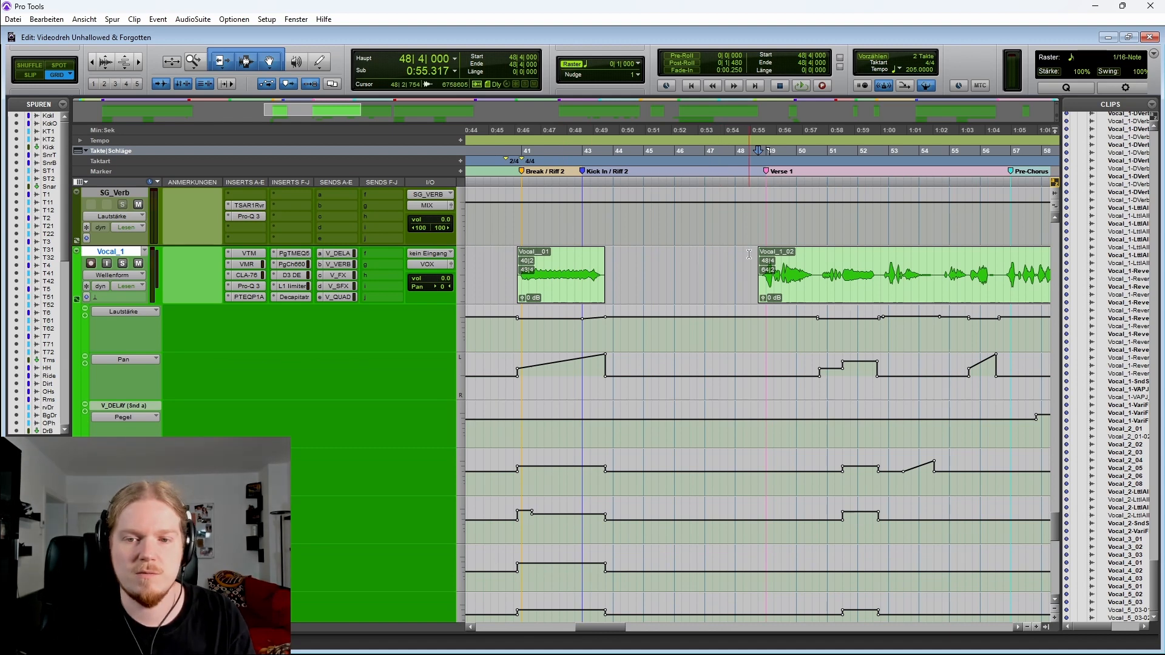
{"action": "scroll", "coordinate": [748, 254], "scroll_direction": "right", "scroll_amount": 2}
{"action": "key", "text": "space"}
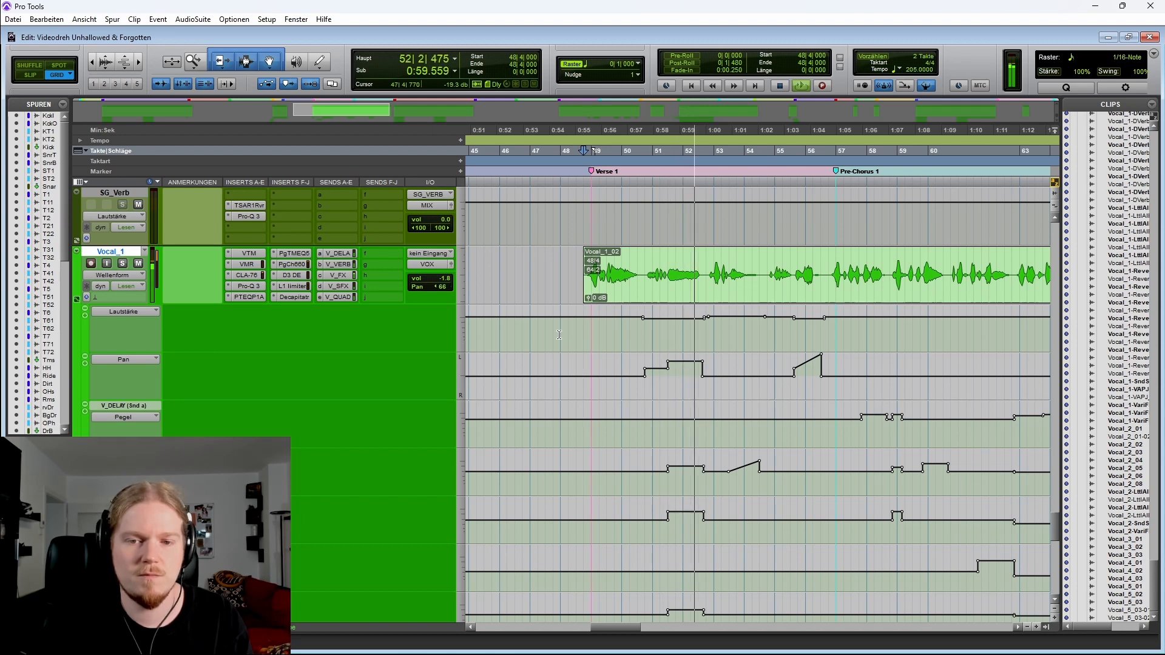
{"action": "key", "text": "space"}
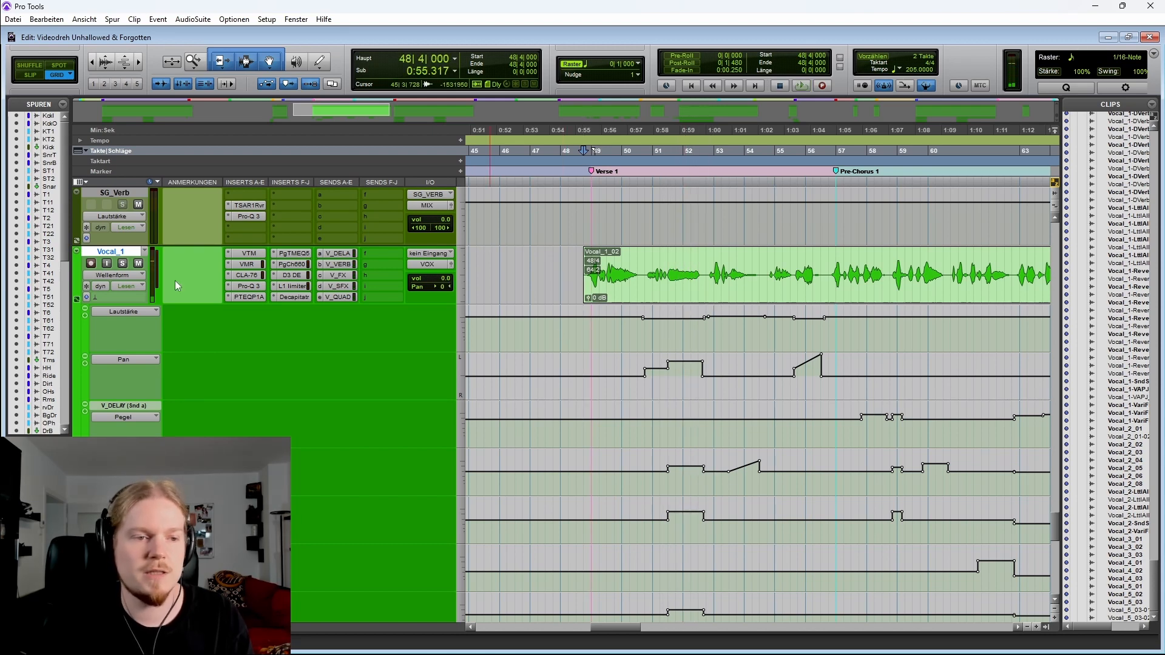
Hide Vocal_1's automation lanes and play the vocal tracks from bar 47
{"action": "left_click", "coordinate": [78, 299]}
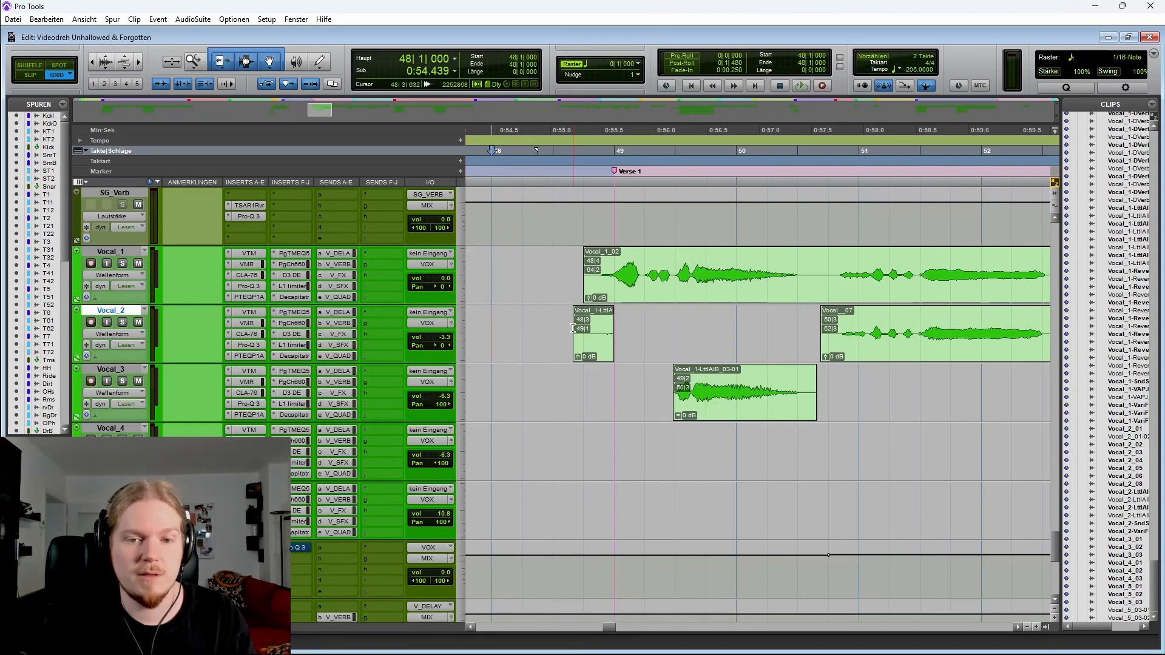
{"action": "key", "text": "r"}
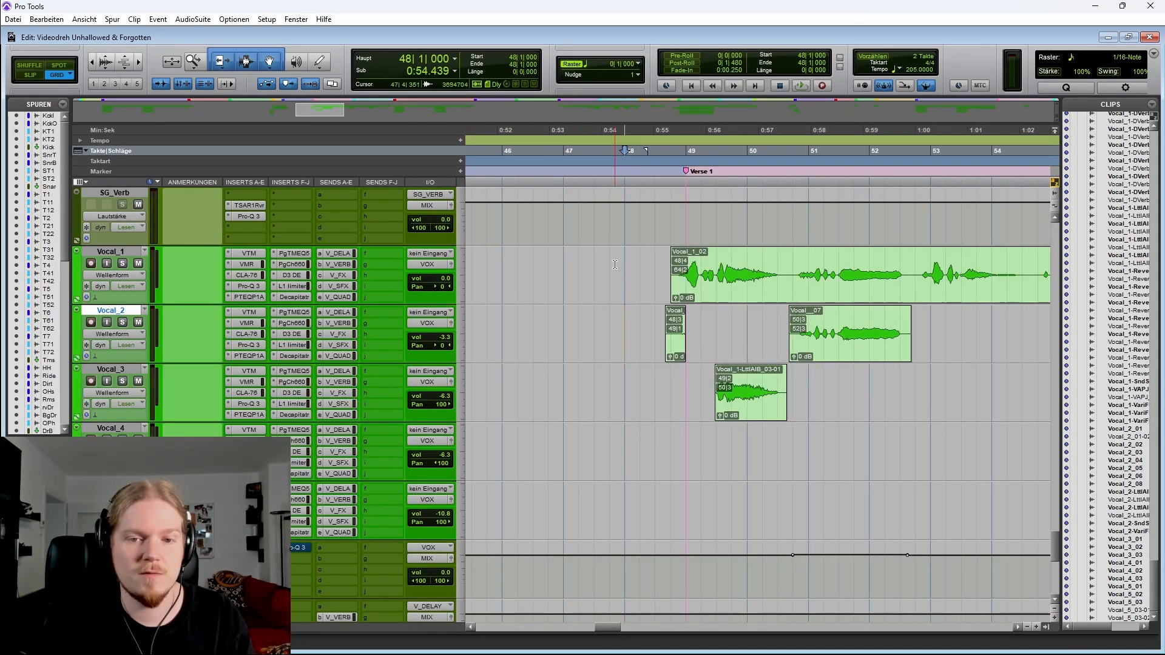
{"action": "left_click", "coordinate": [563, 261]}
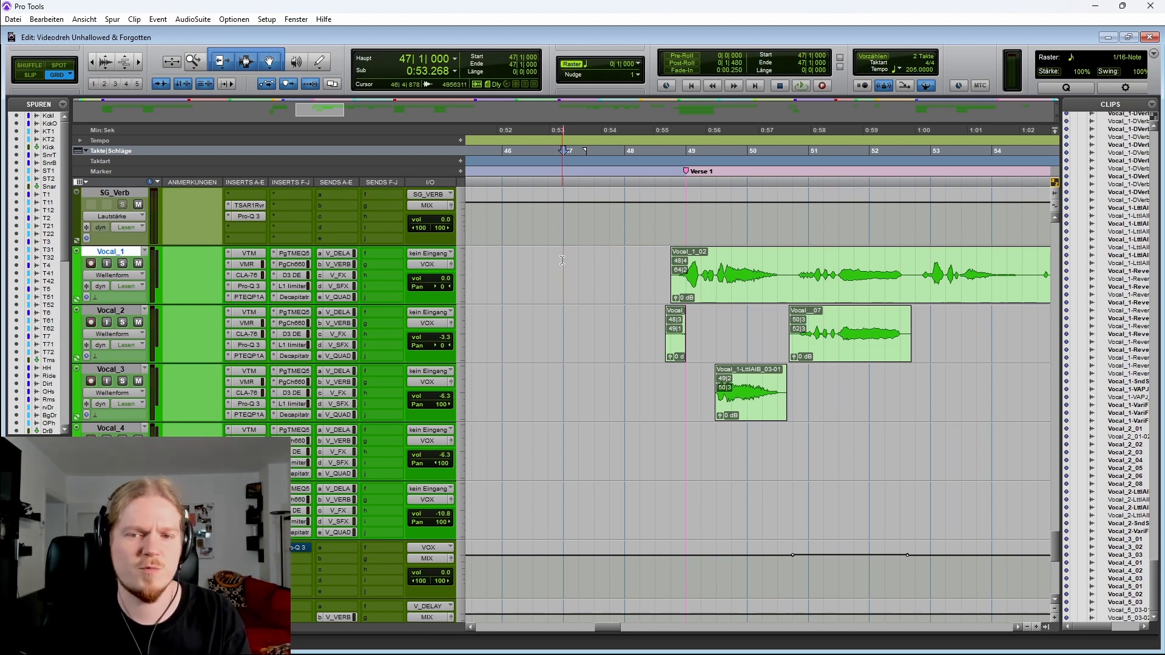
{"action": "key", "text": "space"}
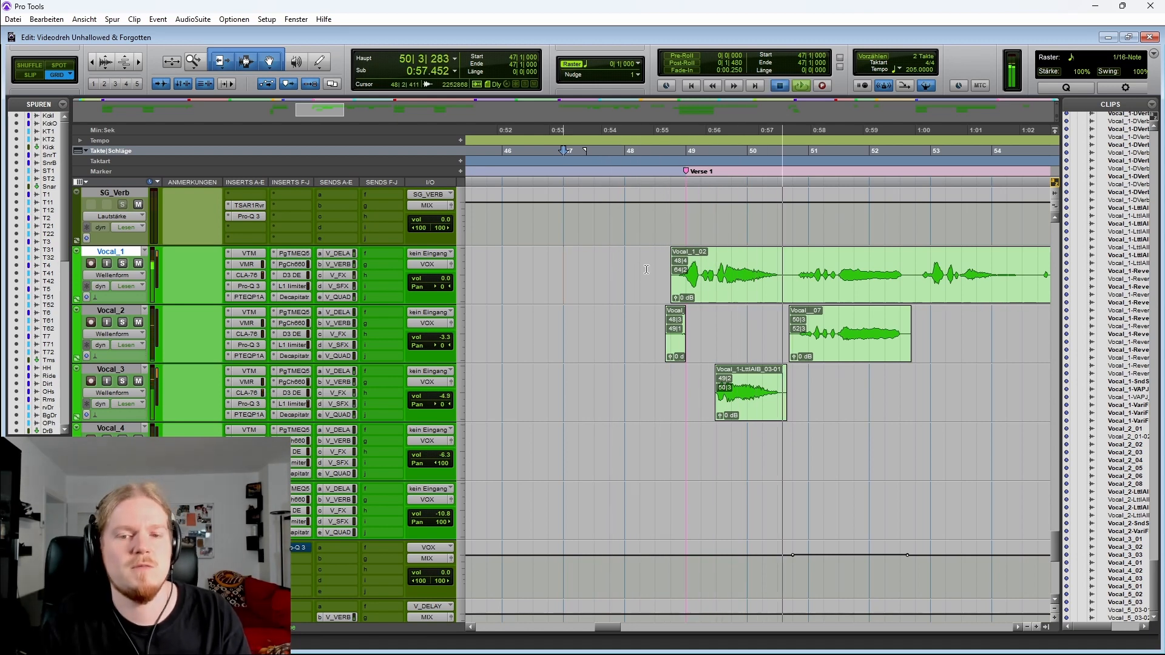
{"action": "key", "text": "space"}
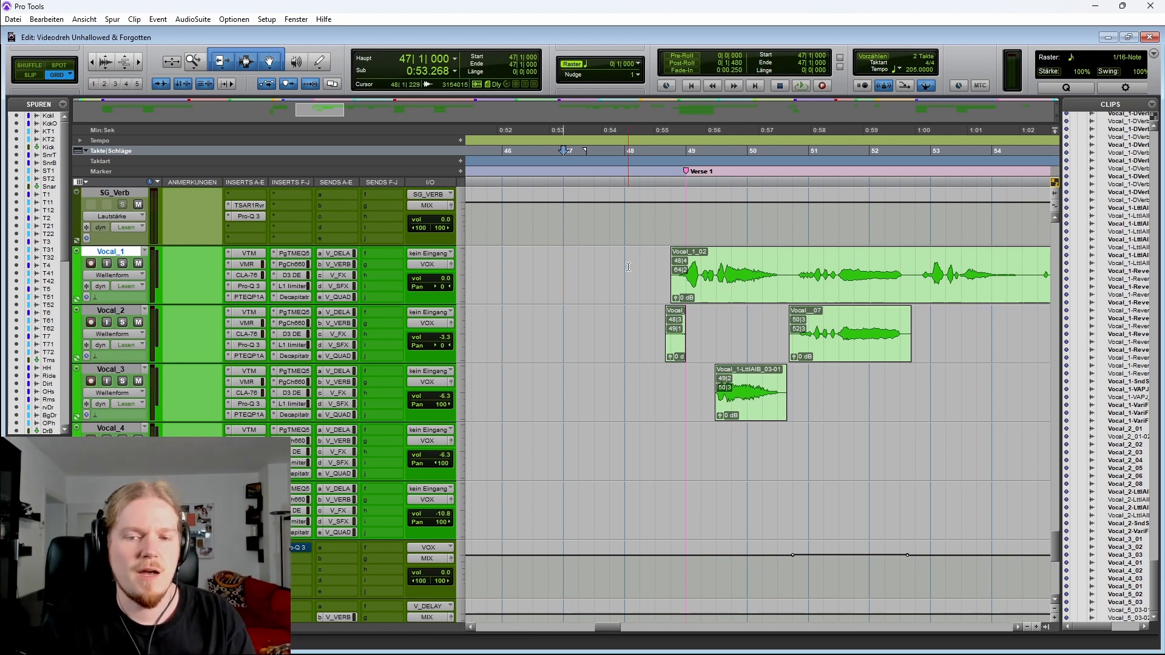
Select short stretches of Vocal_1 and Vocal_3 around bars 49 to 51, ending with the cursor at bar 49 on Vocal_3
{"action": "scroll", "coordinate": [628, 267], "scroll_direction": "right", "scroll_amount": 3}
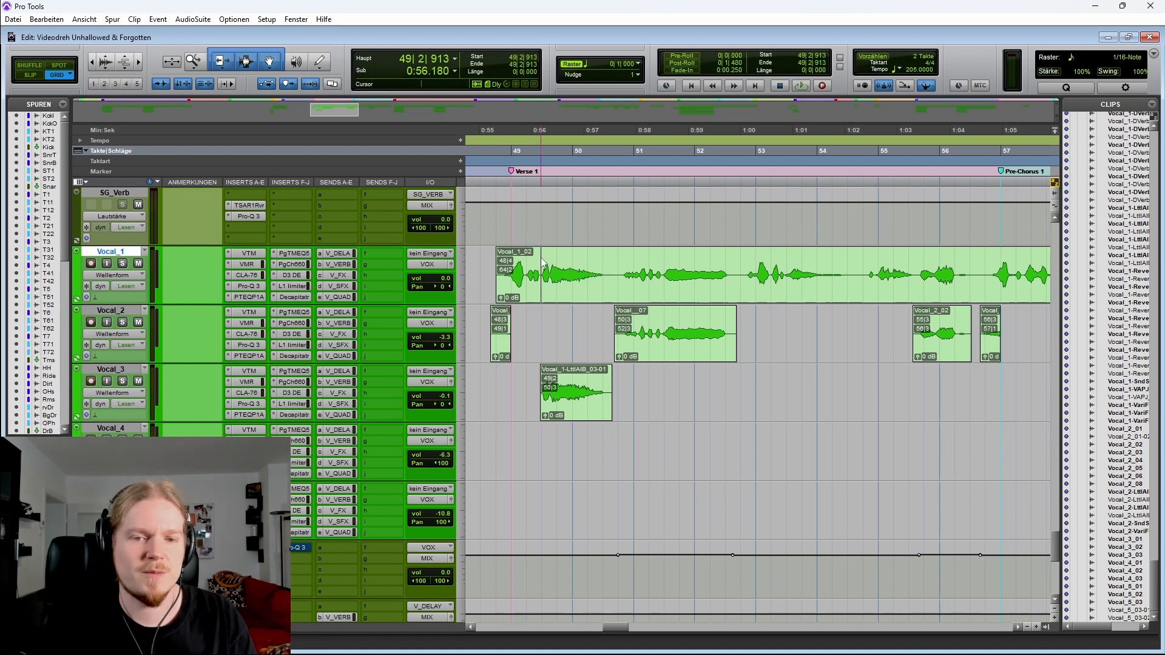
{"action": "left_click_drag", "start_coordinate": [542, 262], "coordinate": [617, 260]}
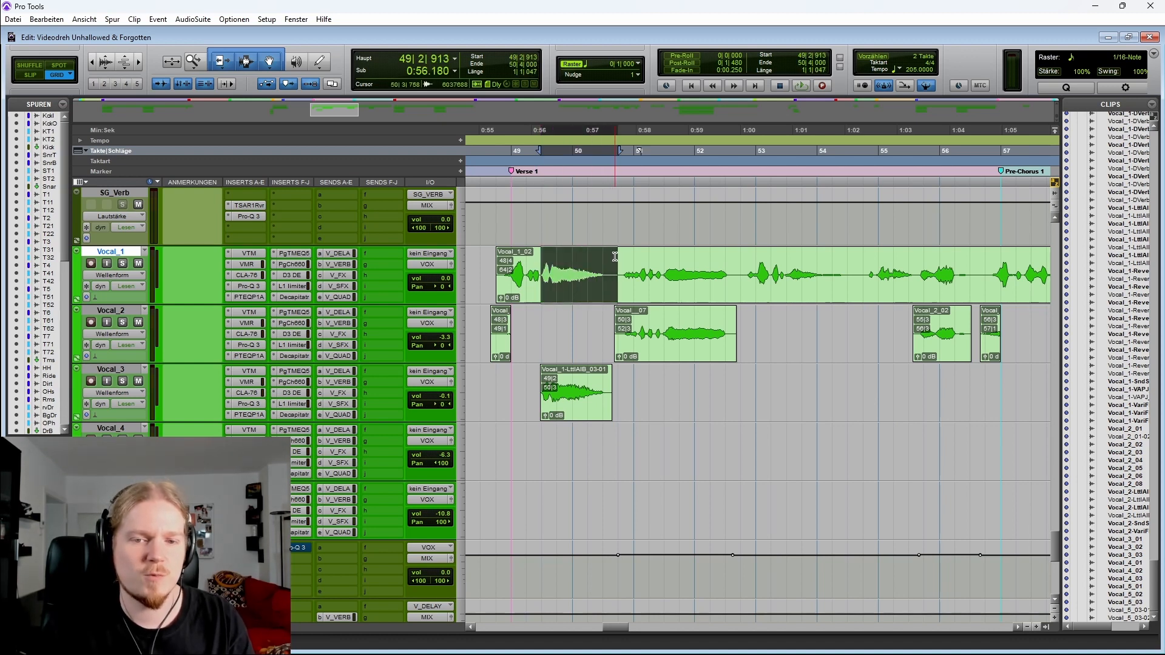
{"action": "scroll", "coordinate": [638, 279], "scroll_direction": "left", "scroll_amount": 2}
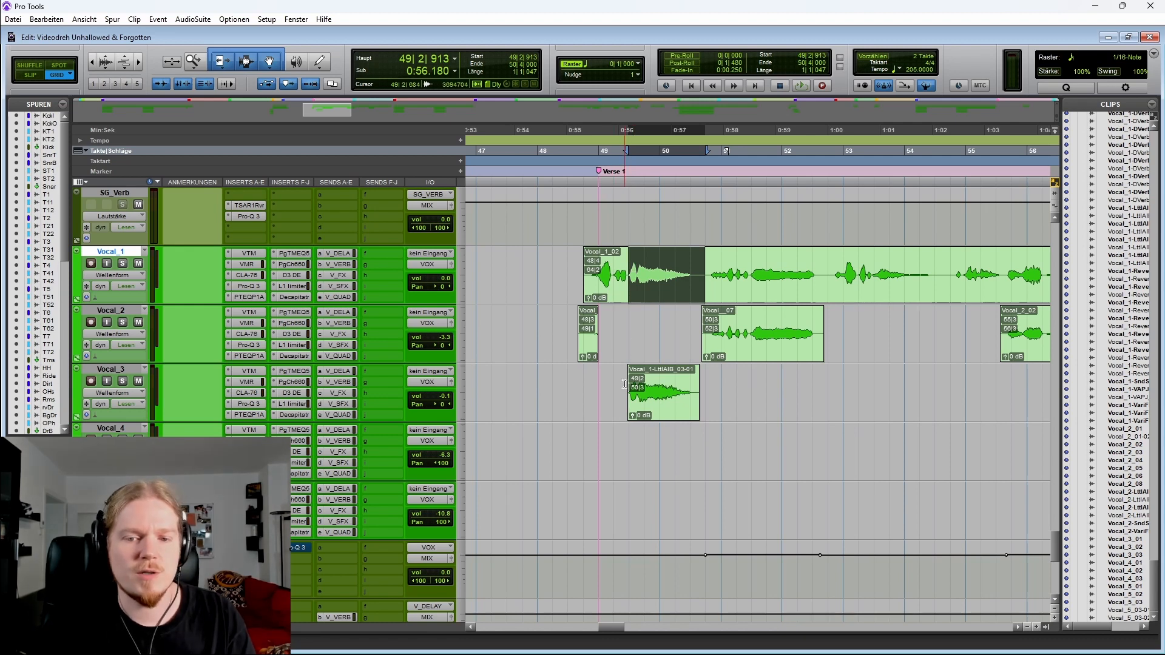
{"action": "left_click_drag", "start_coordinate": [609, 389], "coordinate": [722, 384]}
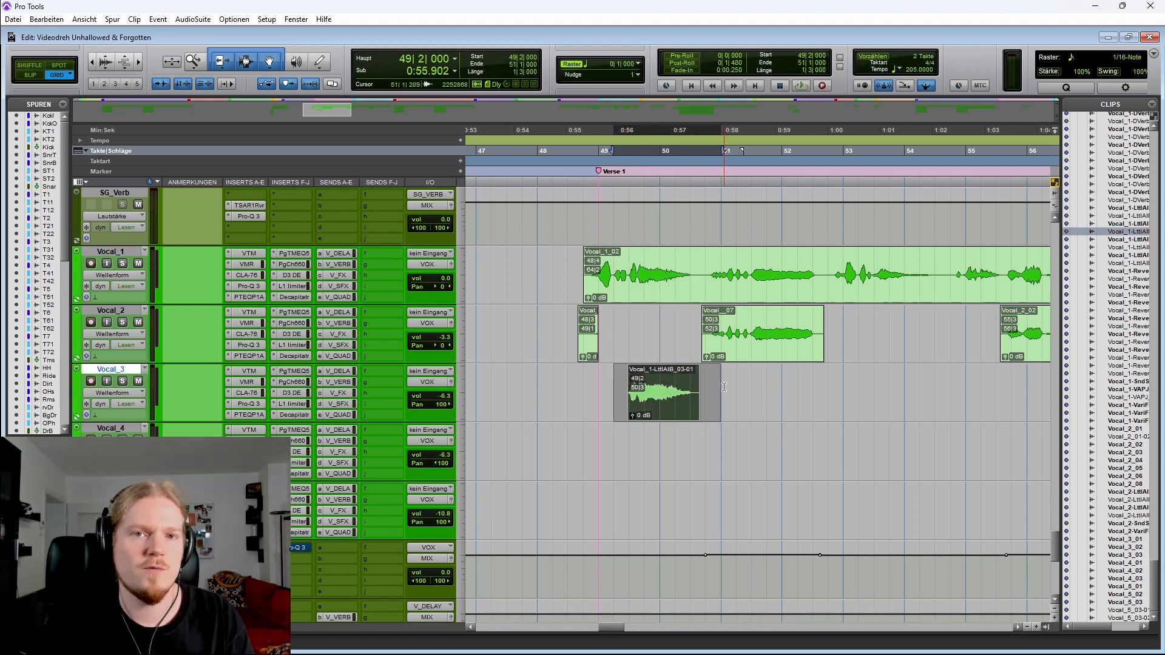
{"action": "left_click", "coordinate": [601, 382]}
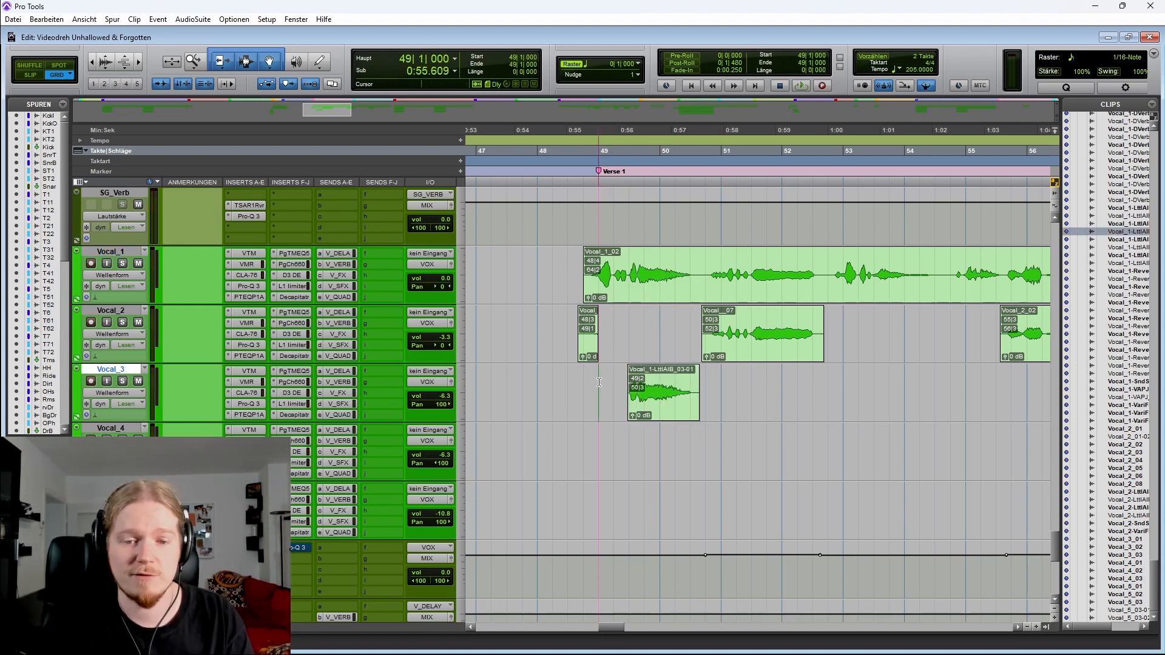
Play verse 1 from bar 49, toggle Vocal_1's solo and play the passage again
{"action": "key", "text": "space"}
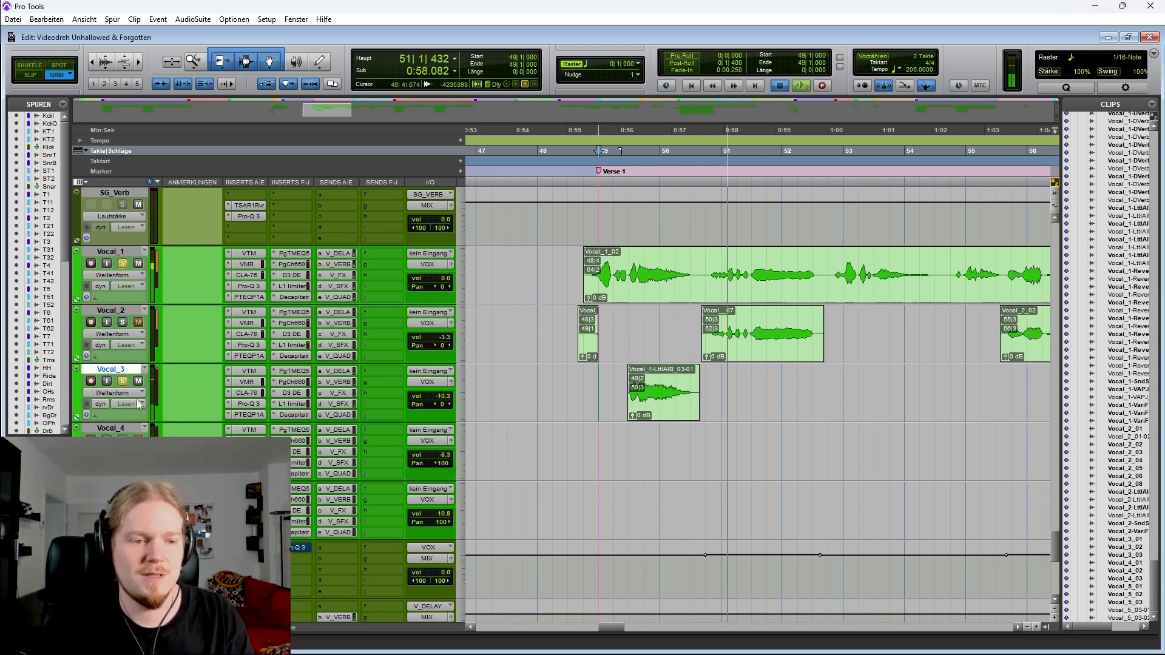
{"action": "key", "text": "space"}
{"action": "left_click", "coordinate": [123, 264]}
{"action": "key", "text": "space"}
Play the verse passage, toggle Vocal_3's solo, and place the cursor at bar 48 on Vocal_1
{"action": "key", "text": "space"}
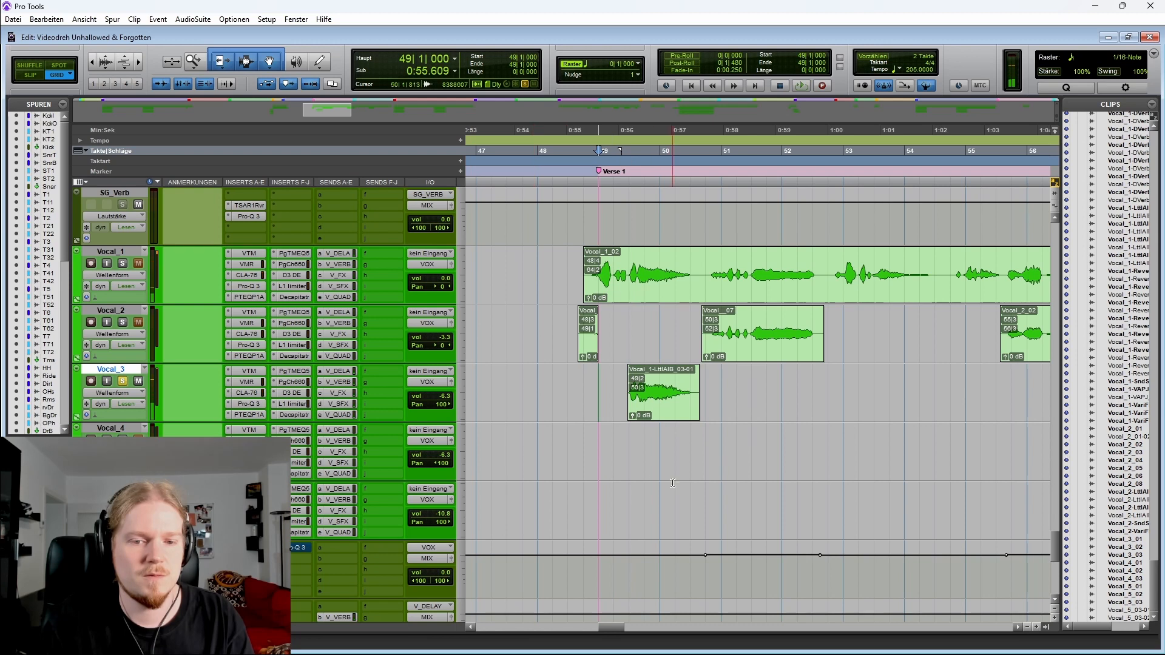
{"action": "key", "text": "space"}
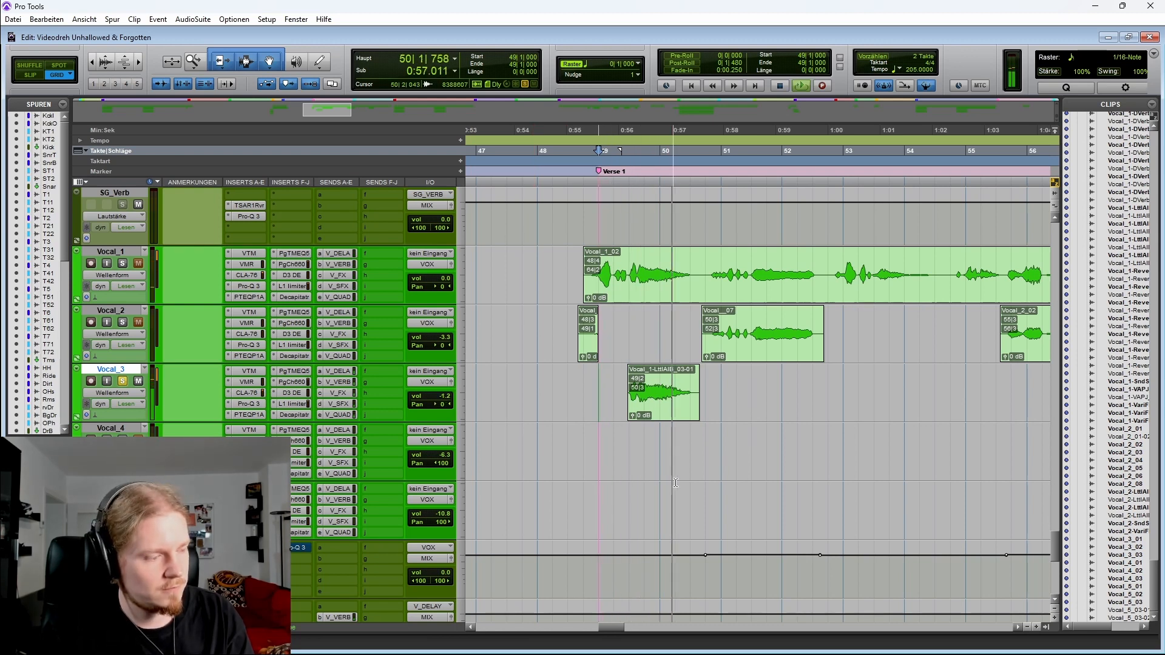
{"action": "key", "text": "space"}
{"action": "left_click", "coordinate": [123, 381]}
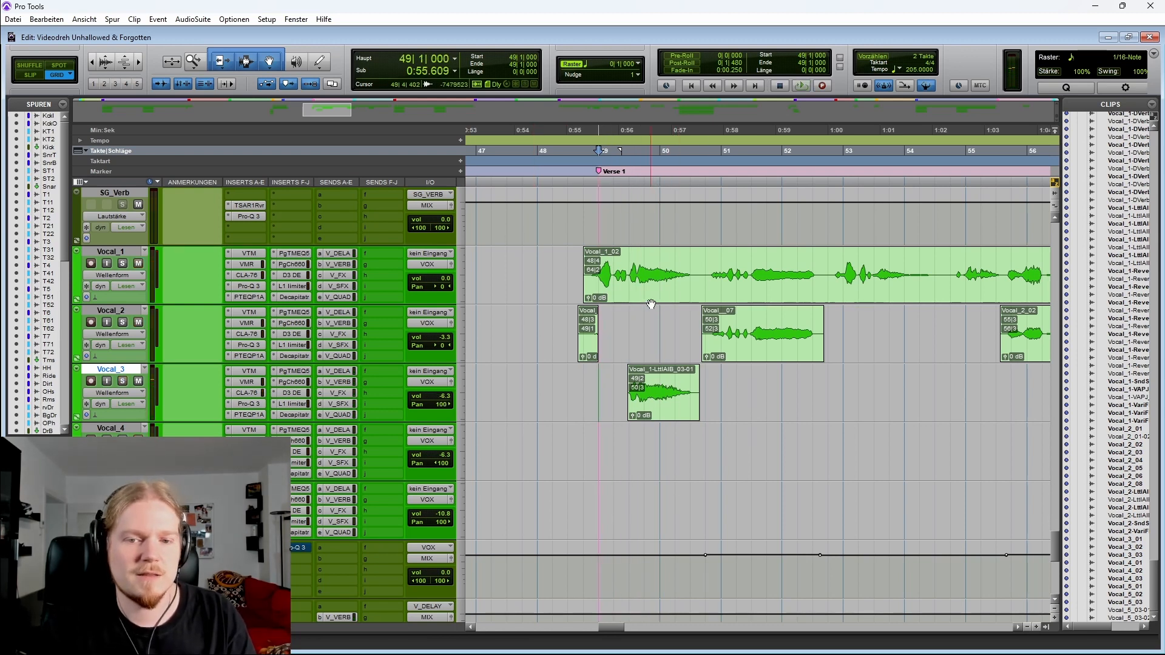
{"action": "left_click", "coordinate": [538, 256]}
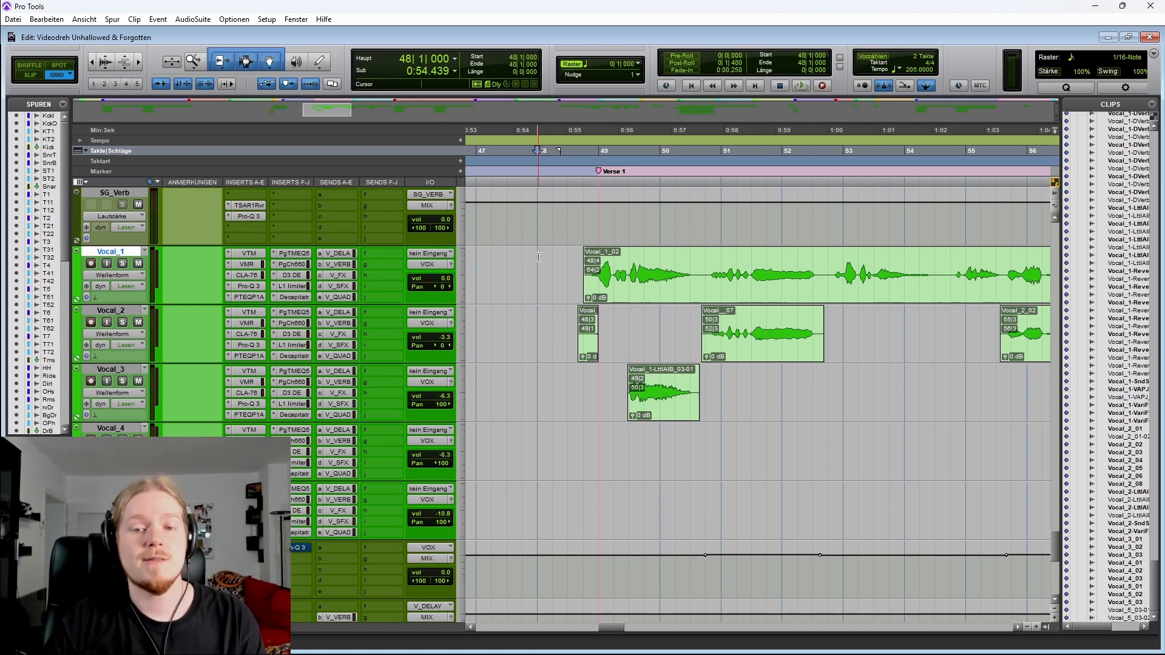
Play Vocal_1 from around bar 50 and stop playback
{"action": "scroll", "coordinate": [530, 257], "scroll_direction": "right", "scroll_amount": 2}
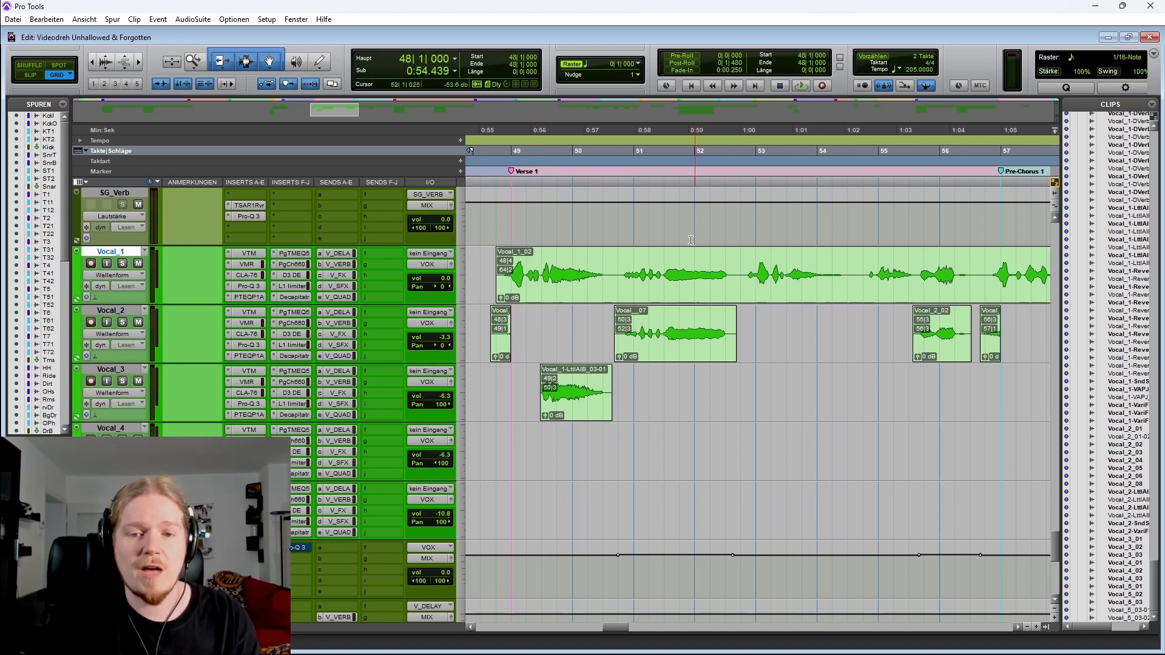
{"action": "left_click", "coordinate": [614, 267]}
{"action": "key", "text": "space"}
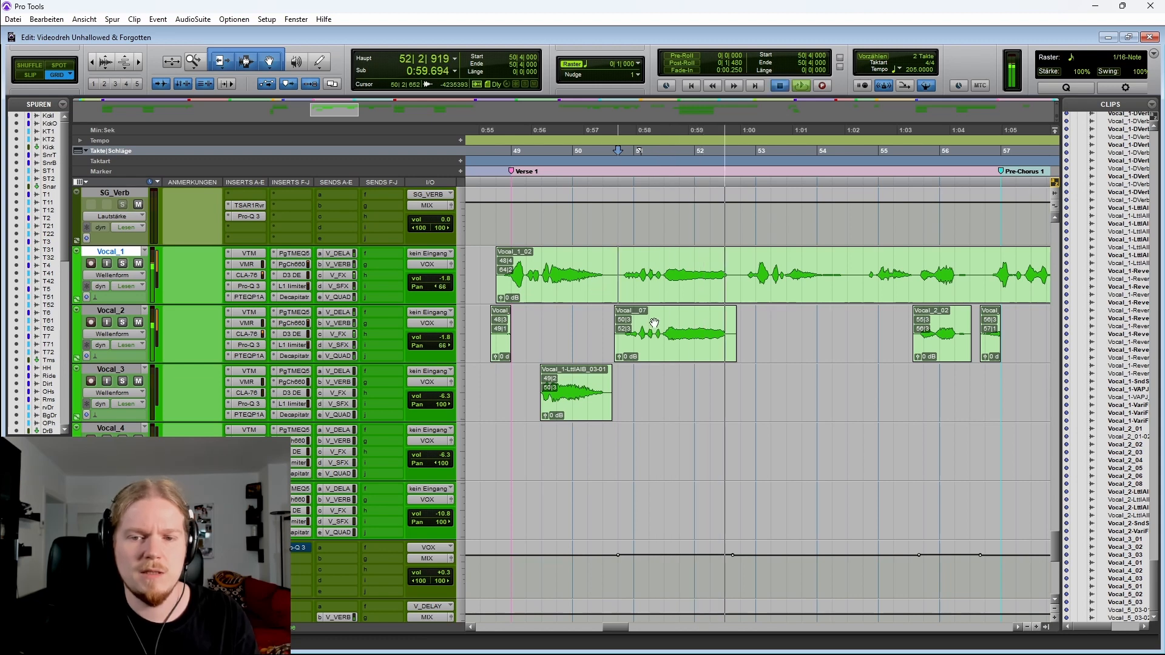
{"action": "key", "text": "space"}
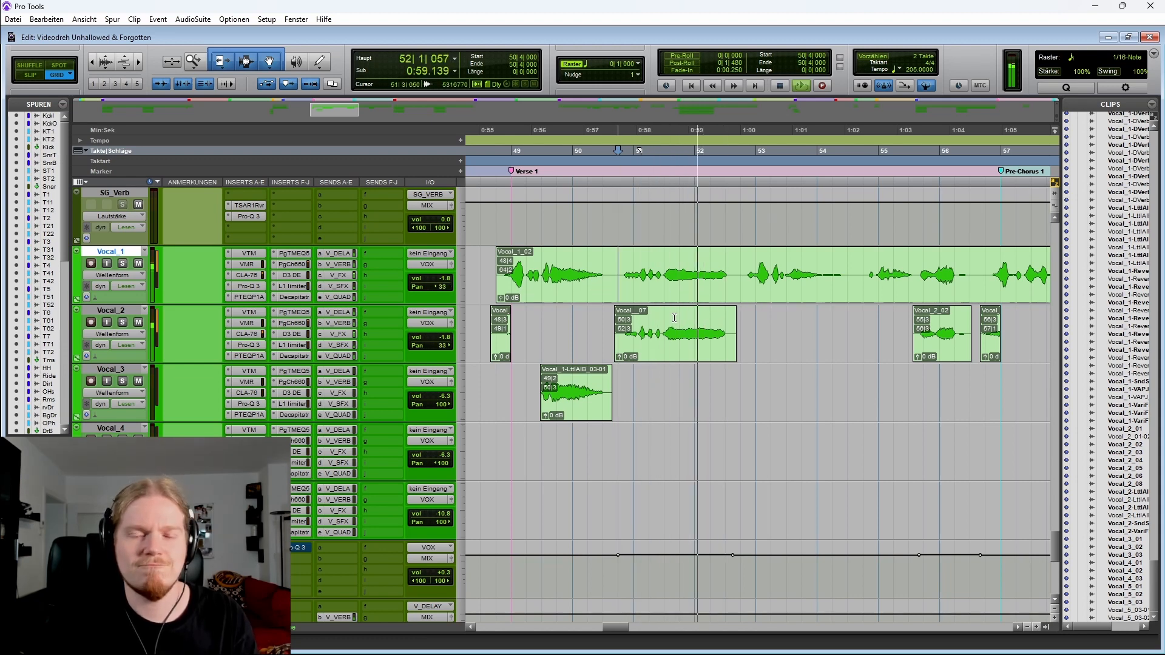
{"action": "key", "text": "space"}
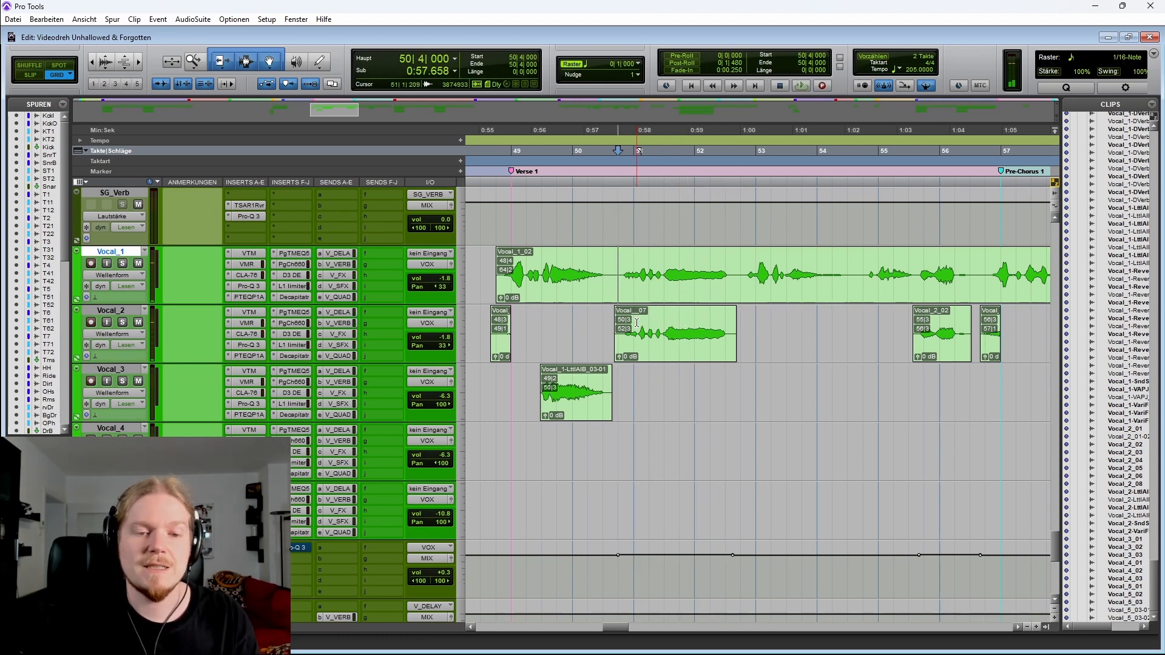
Select stretches of Vocal_1 between bars 48 and 53 to inspect its automation lanes
{"action": "scroll", "coordinate": [635, 324], "scroll_direction": "right", "scroll_amount": 2}
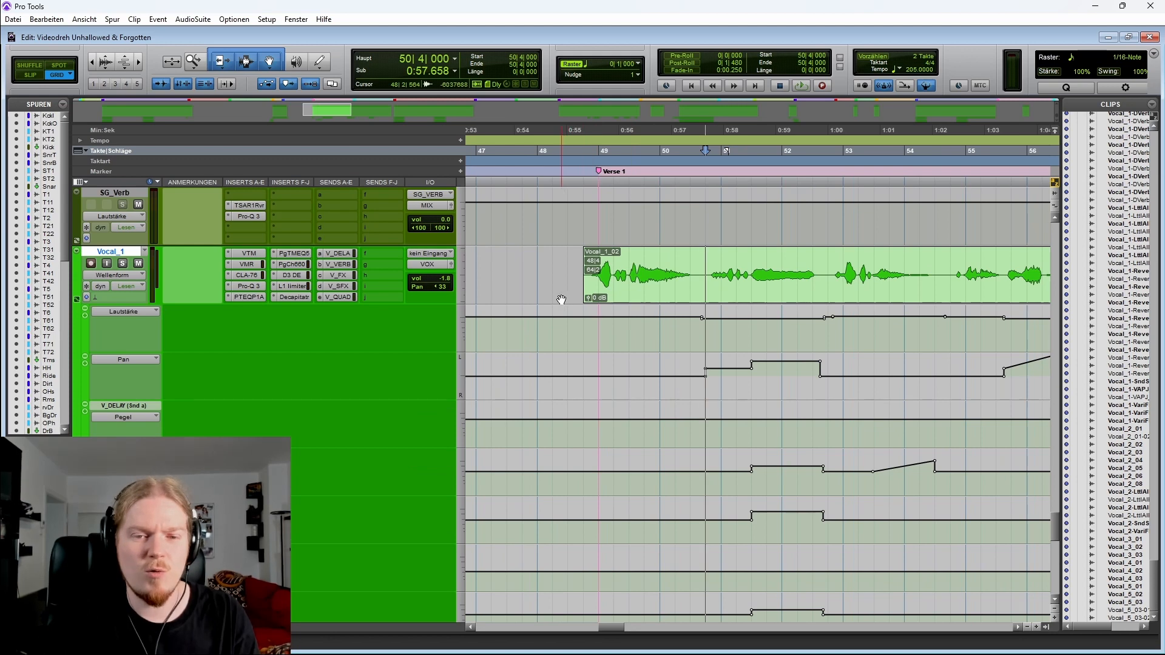
{"action": "scroll", "coordinate": [540, 286], "scroll_direction": "right", "scroll_amount": 1}
{"action": "left_click_drag", "start_coordinate": [483, 268], "coordinate": [747, 267]}
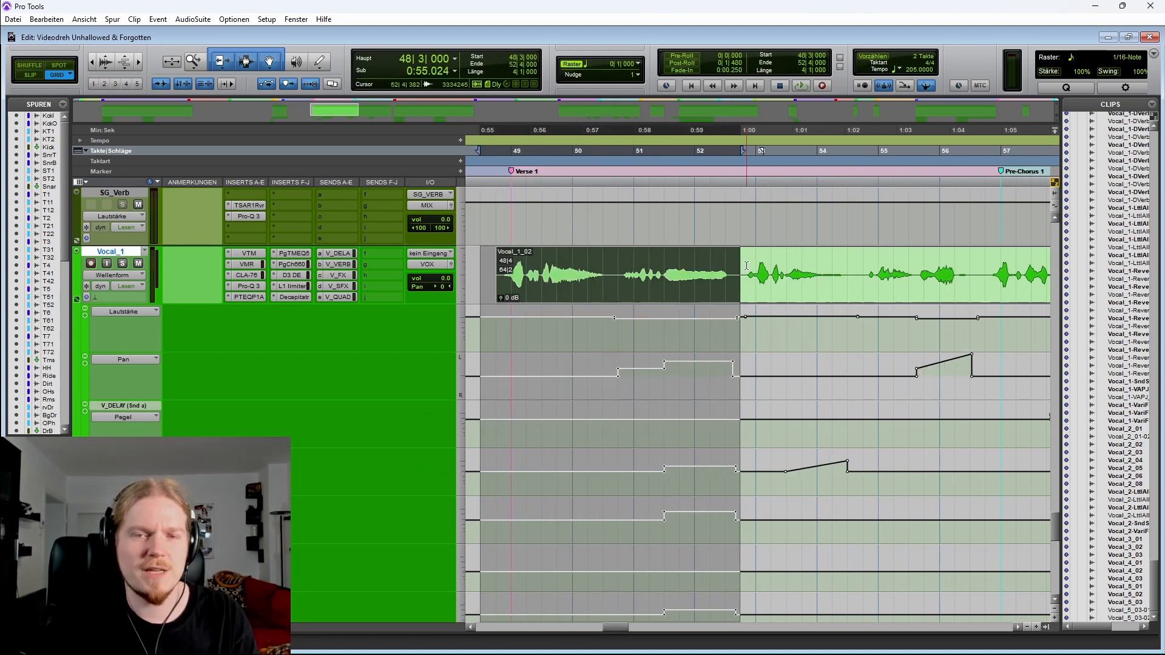
{"action": "left_click", "coordinate": [575, 263]}
{"action": "left_click_drag", "start_coordinate": [486, 262], "coordinate": [627, 262]}
{"action": "left_click_drag", "start_coordinate": [542, 263], "coordinate": [735, 269]}
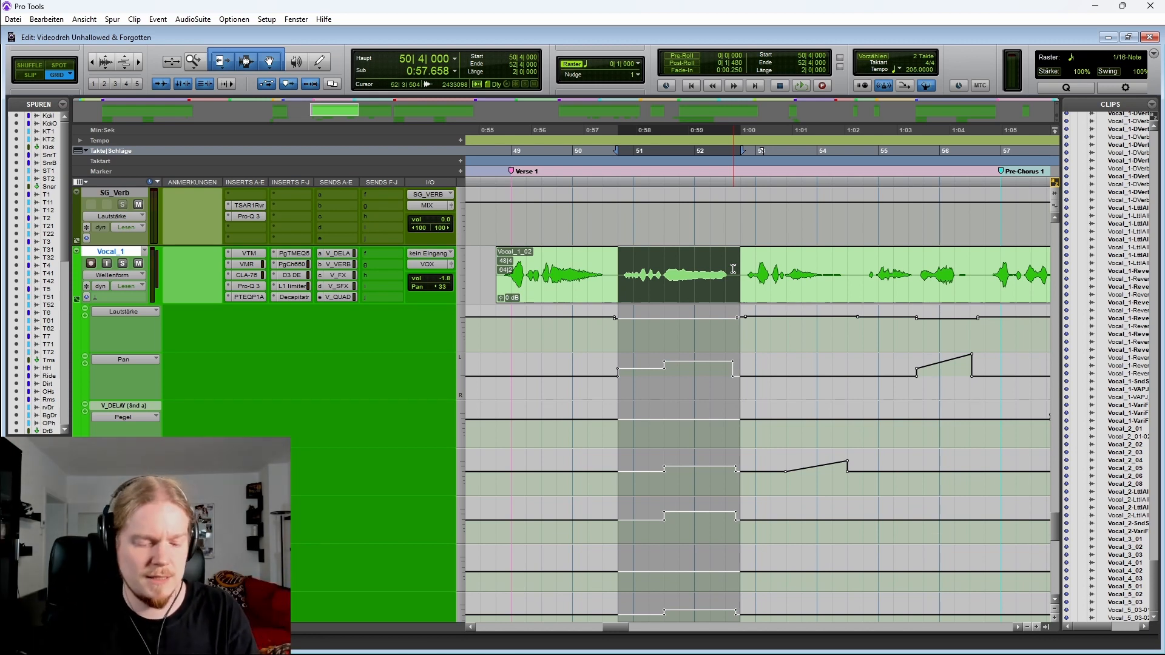
Play Vocal_1 from bar 53 with its automation lanes shown, then stop
{"action": "scroll", "coordinate": [687, 288], "scroll_direction": "right", "scroll_amount": 2}
{"action": "scroll", "coordinate": [688, 288], "scroll_direction": "right", "scroll_amount": 2}
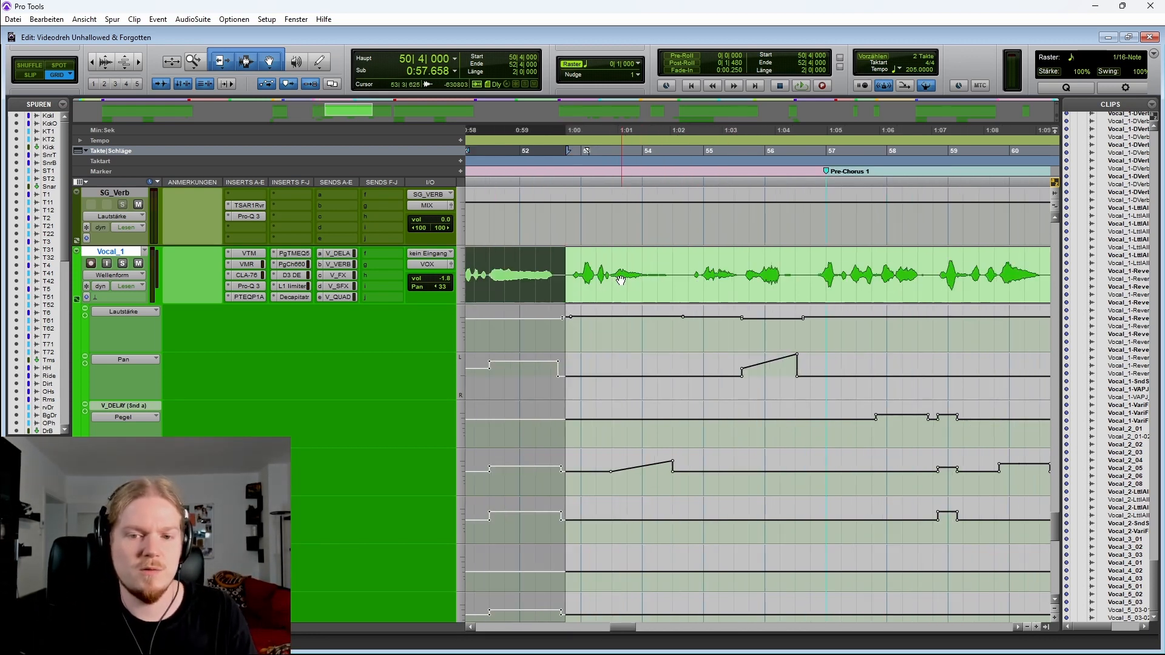
{"action": "left_click", "coordinate": [560, 262]}
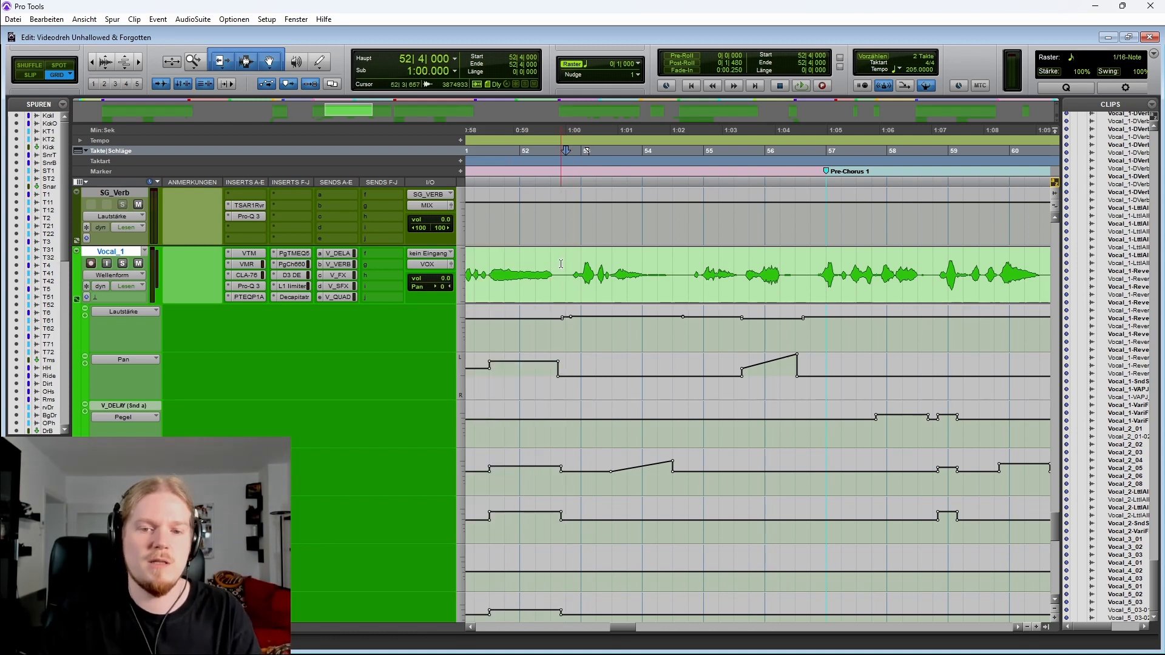
{"action": "key", "text": "space"}
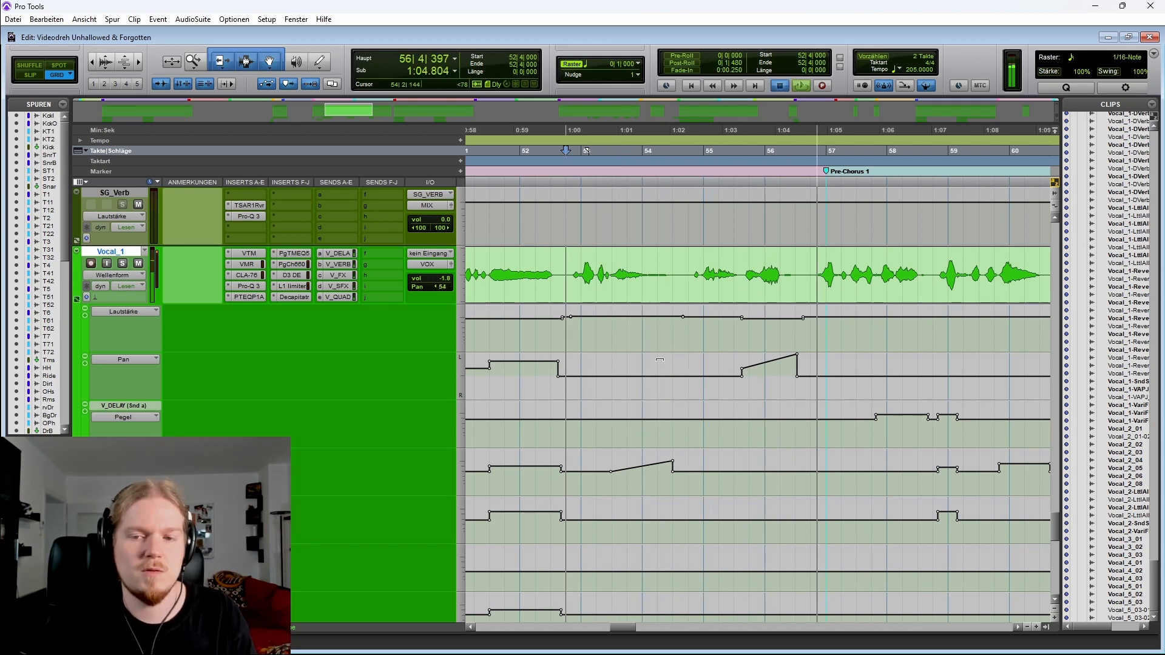
{"action": "key", "text": "space"}
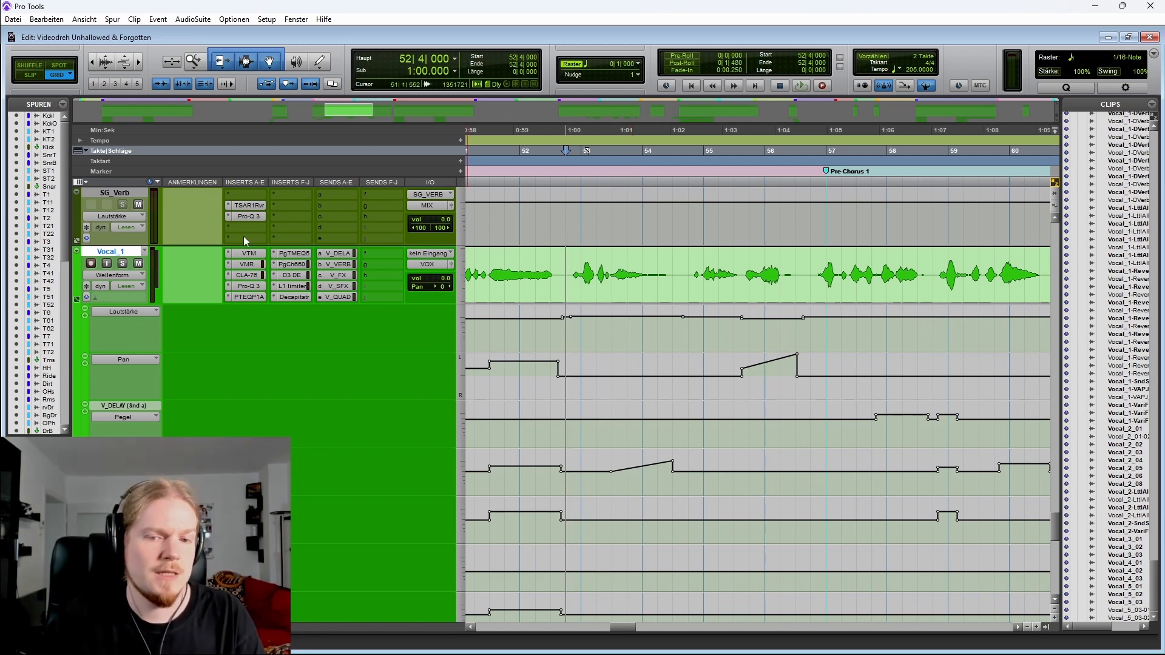
Select bars 53 to 55 on Vocal_1 and part of the send automation, then hide the automation lanes
{"action": "left_click_drag", "start_coordinate": [563, 263], "coordinate": [672, 271]}
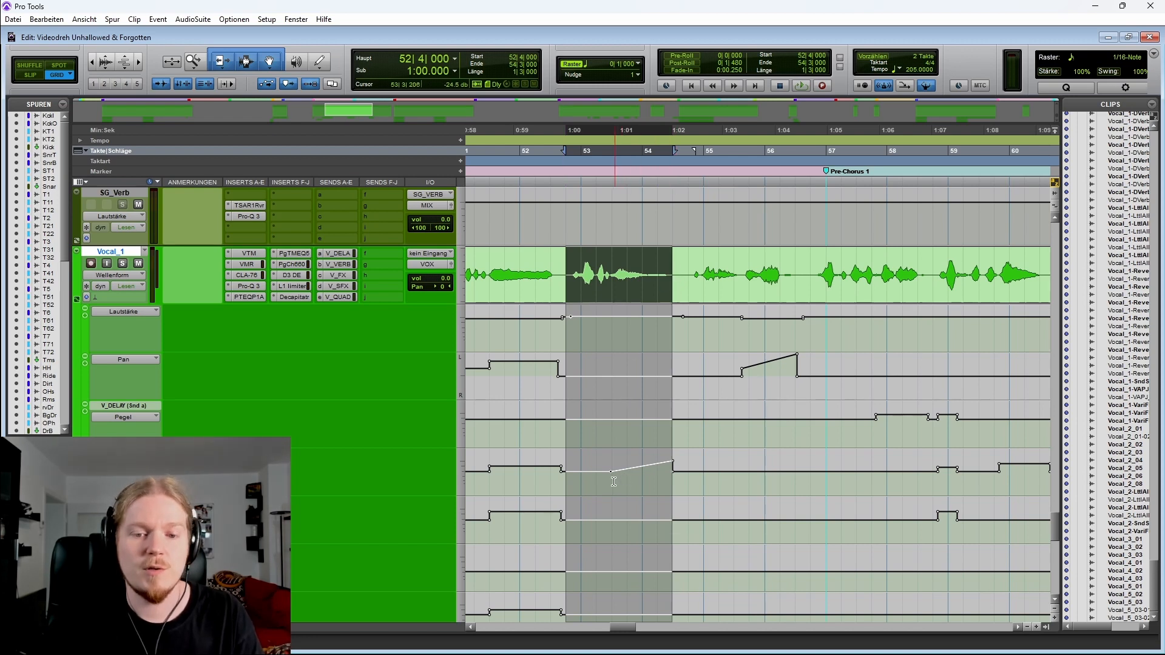
{"action": "left_click_drag", "start_coordinate": [613, 481], "coordinate": [694, 479]}
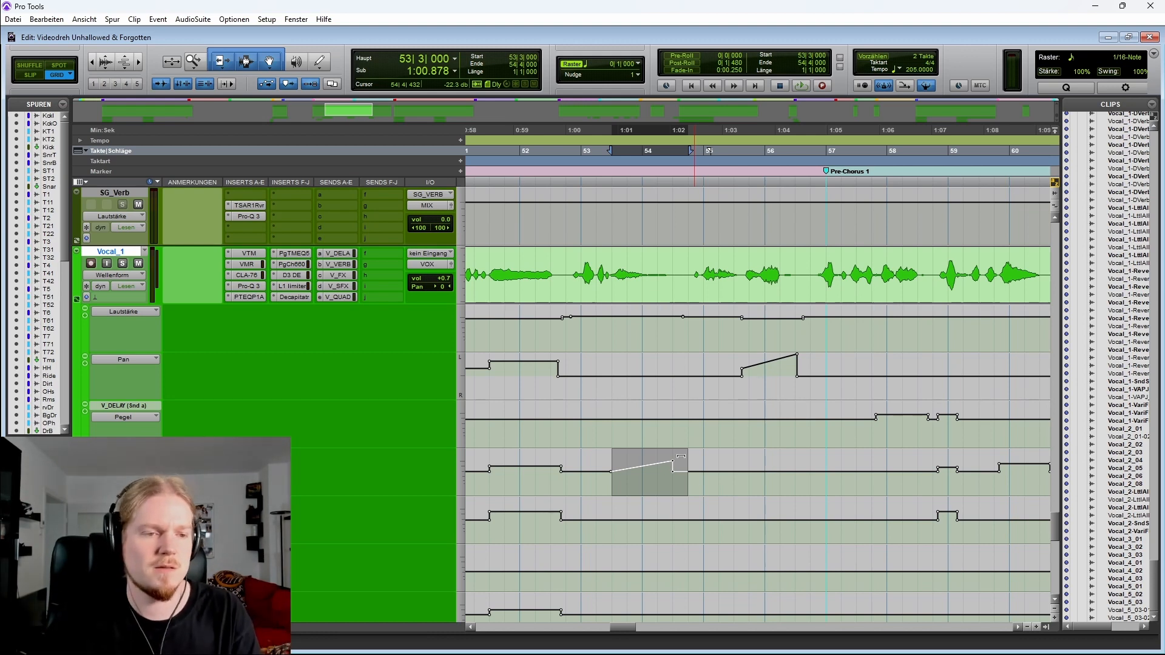
{"action": "left_click", "coordinate": [78, 300]}
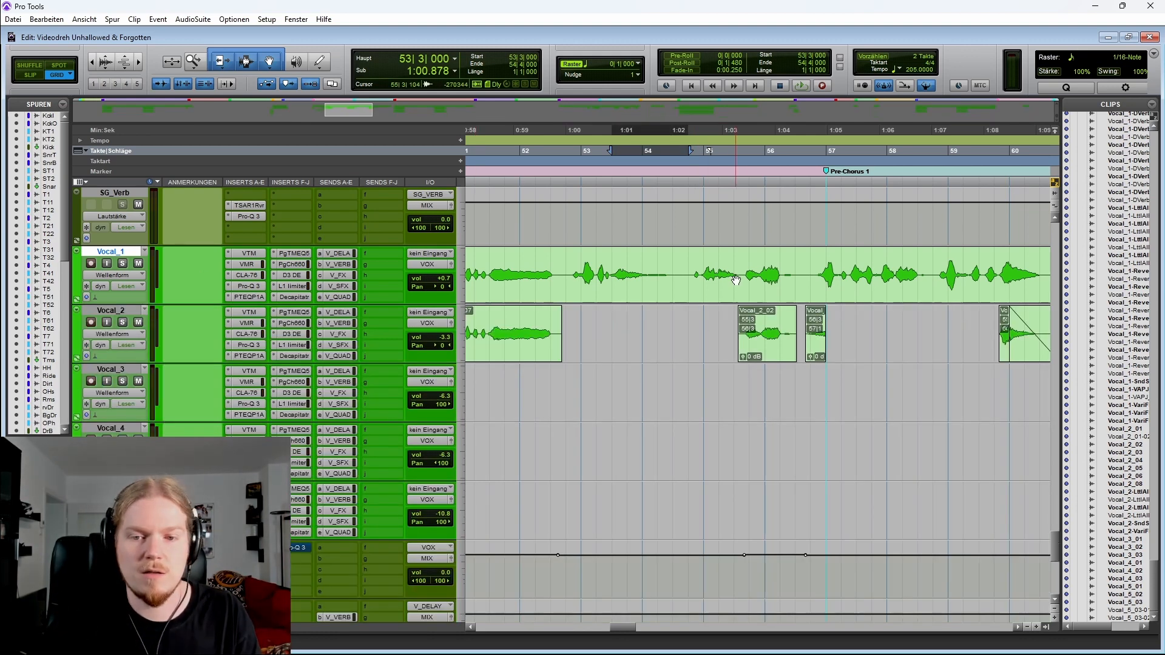
Select the Vocal_1 passage around bars 54 to 57 and play from bar 54
{"action": "left_click_drag", "start_coordinate": [679, 260], "coordinate": [807, 260]}
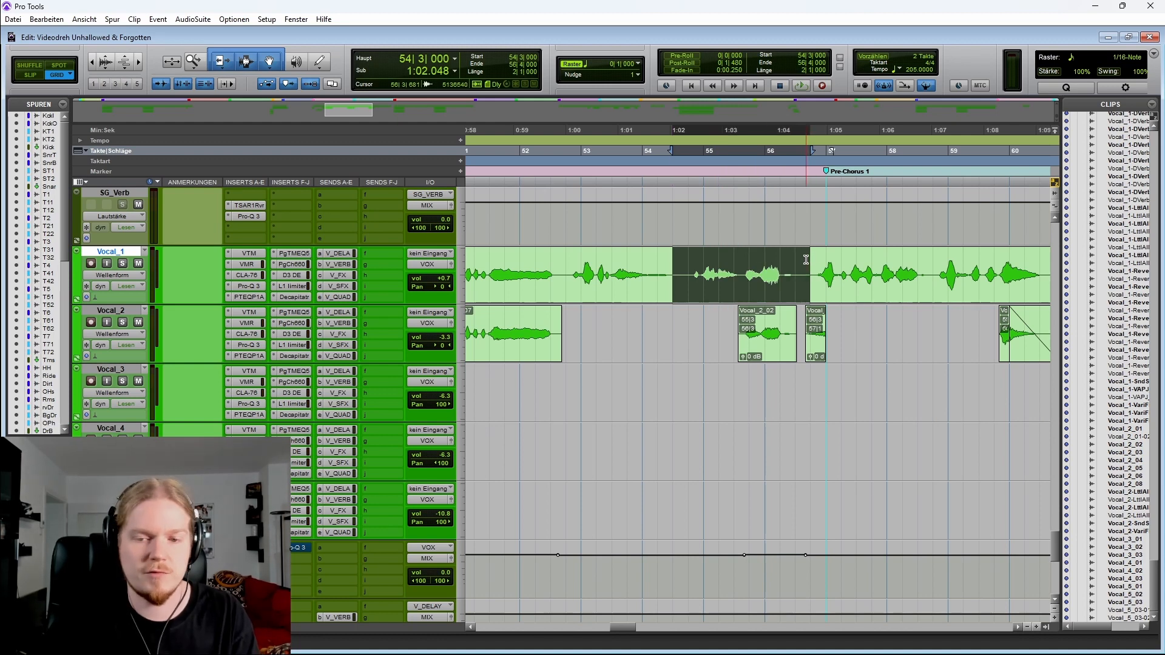
{"action": "scroll", "coordinate": [713, 293], "scroll_direction": "right", "scroll_amount": 2}
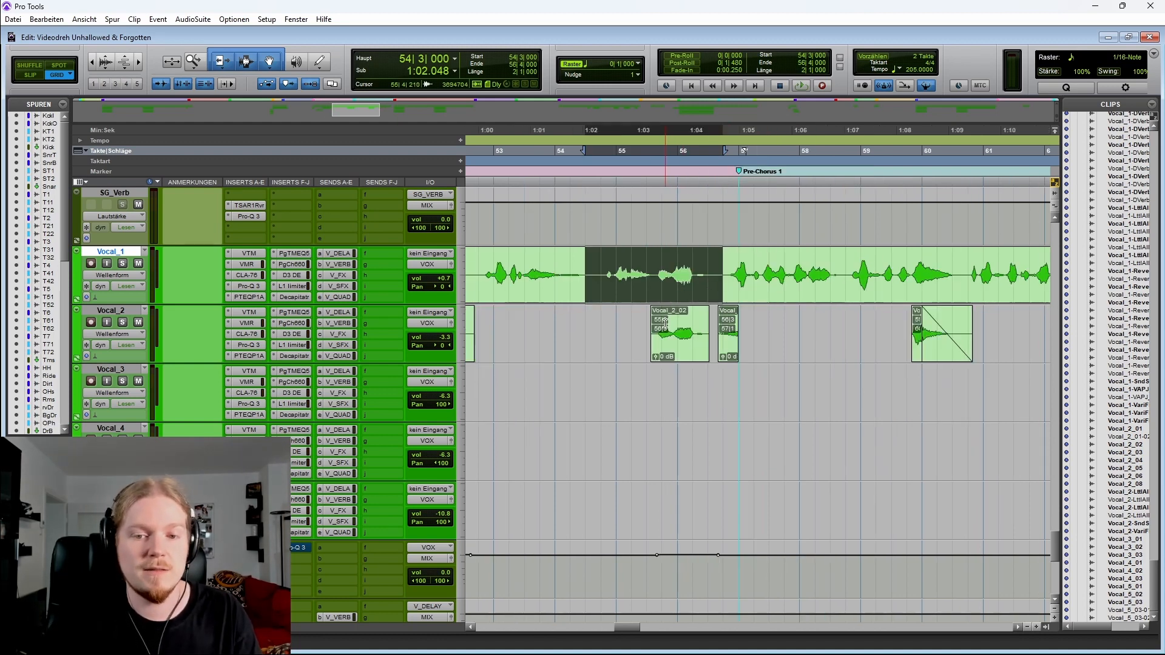
{"action": "left_click_drag", "start_coordinate": [636, 325], "coordinate": [718, 276]}
{"action": "left_click", "coordinate": [594, 267]}
{"action": "key", "text": "space"}
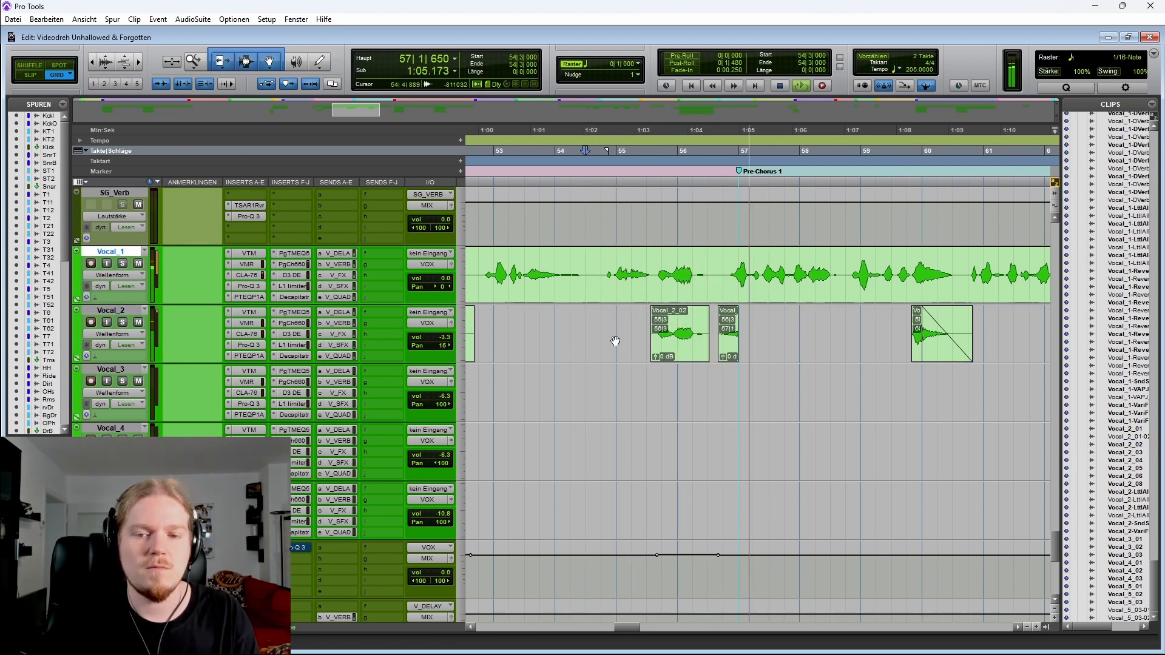
{"action": "key", "text": "space"}
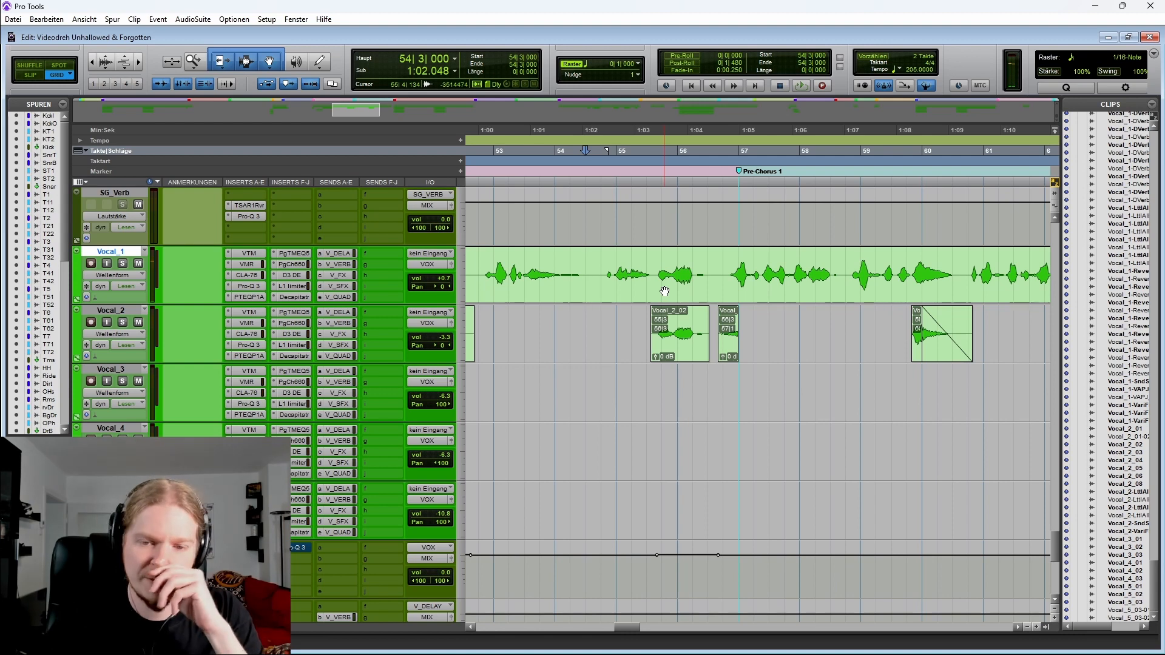
Select Vocal_1 around bars 55 to 56, zoom out to view the verse, and pick the Vocal_2 clips near bar 56
{"action": "scroll", "coordinate": [646, 282], "scroll_direction": "right", "scroll_amount": 3}
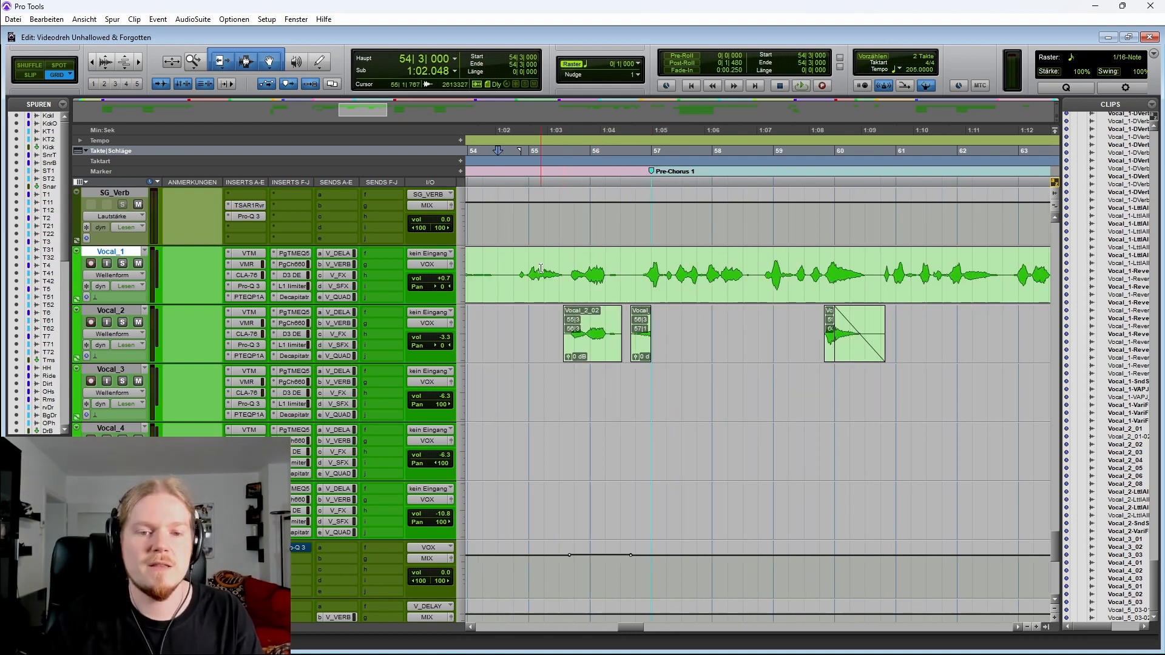
{"action": "left_click_drag", "start_coordinate": [497, 273], "coordinate": [634, 273]}
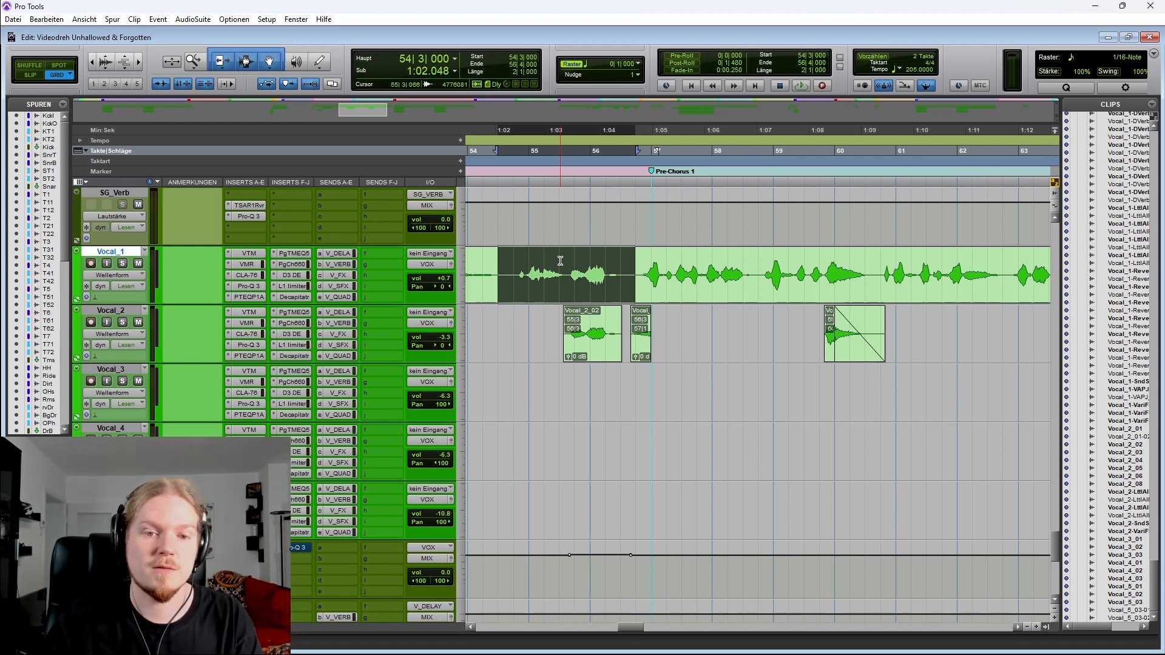
{"action": "key", "text": "ctrl+bracketleft"}
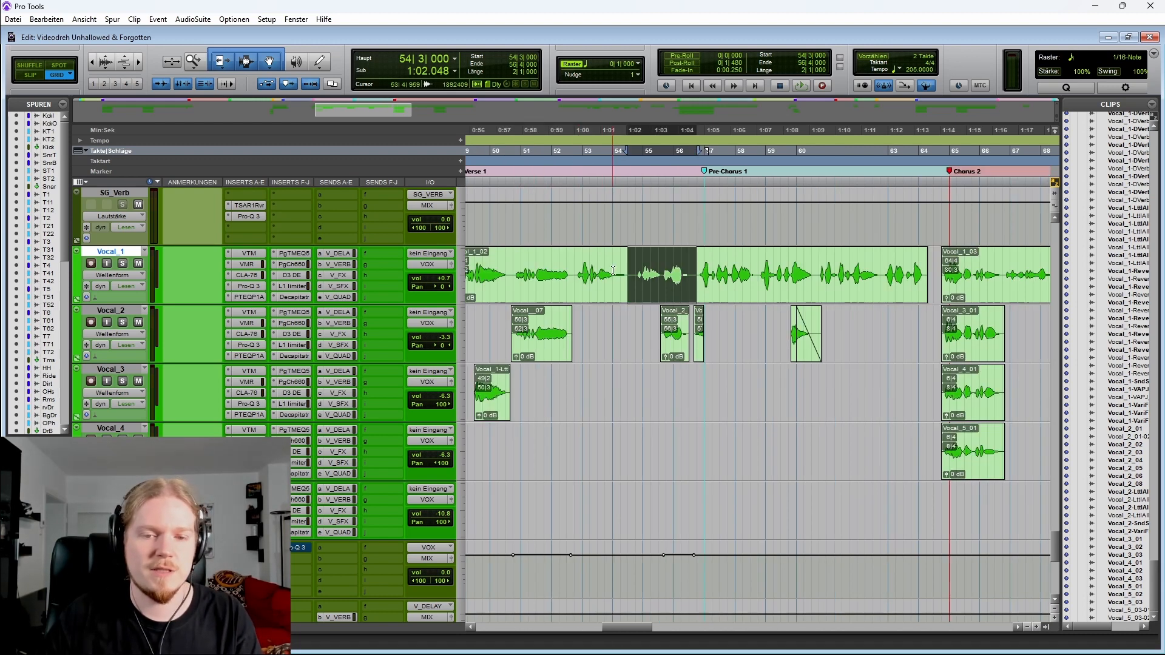
{"action": "scroll", "coordinate": [517, 265], "scroll_direction": "left", "scroll_amount": 3}
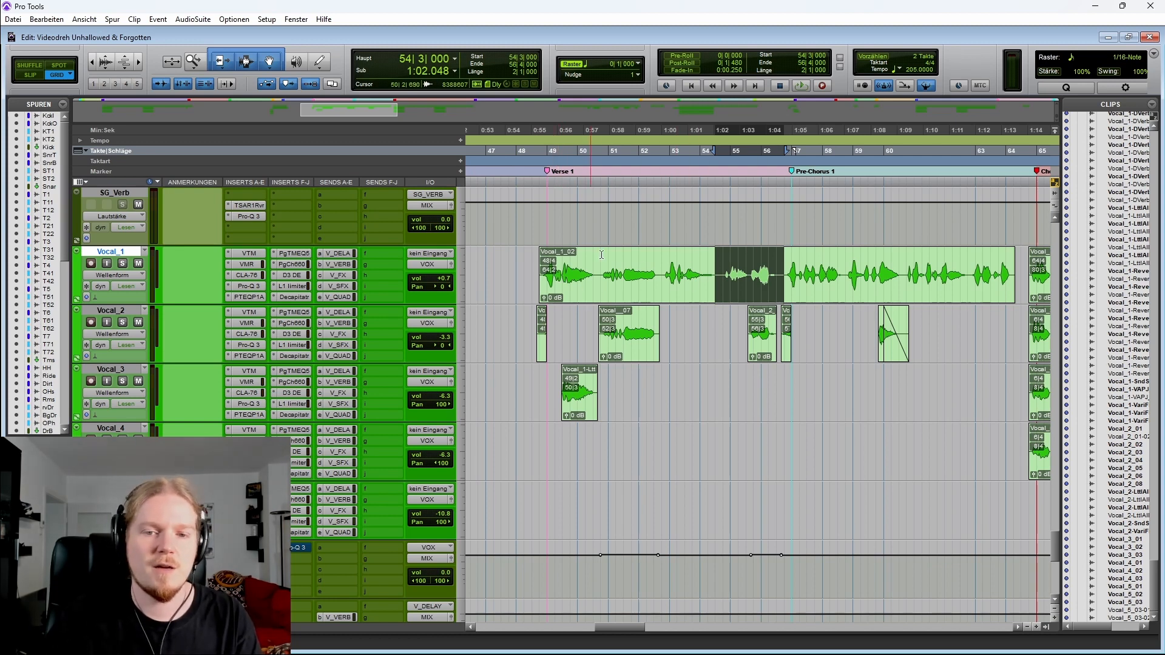
{"action": "scroll", "coordinate": [716, 279], "scroll_direction": "up", "scroll_amount": 2}
{"action": "scroll", "coordinate": [732, 320], "scroll_direction": "down", "scroll_amount": 1}
{"action": "scroll", "coordinate": [698, 321], "scroll_direction": "right", "scroll_amount": 3}
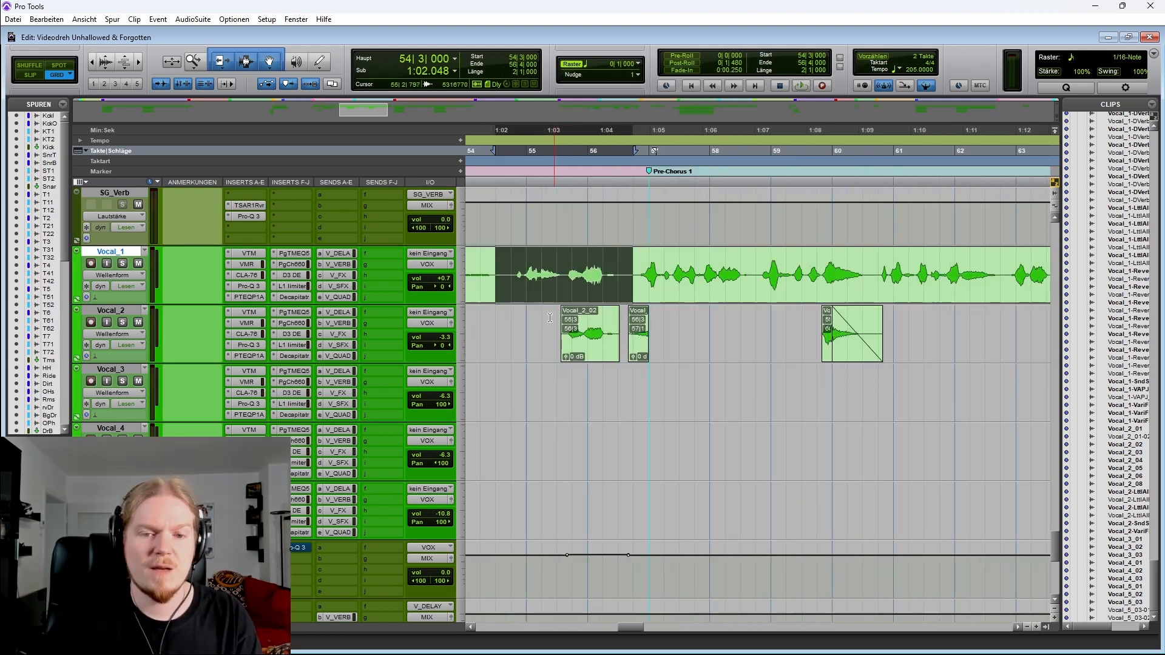
{"action": "left_click_drag", "start_coordinate": [539, 322], "coordinate": [664, 274]}
{"action": "left_click", "coordinate": [501, 265]}
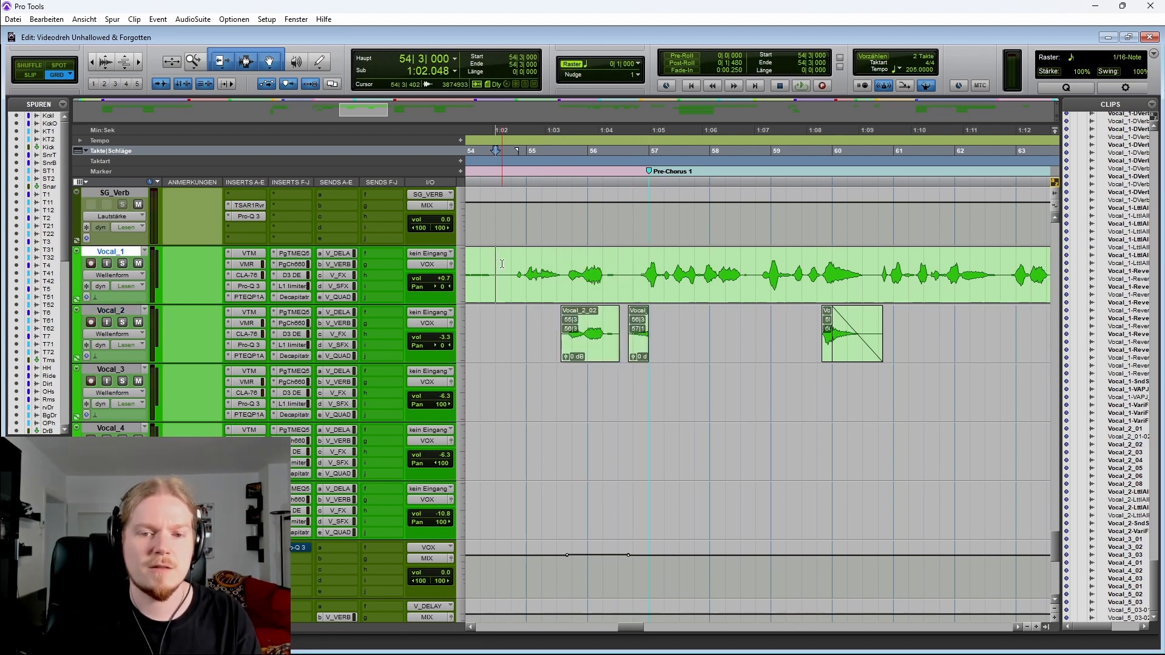
{"action": "left_click", "coordinate": [634, 347]}
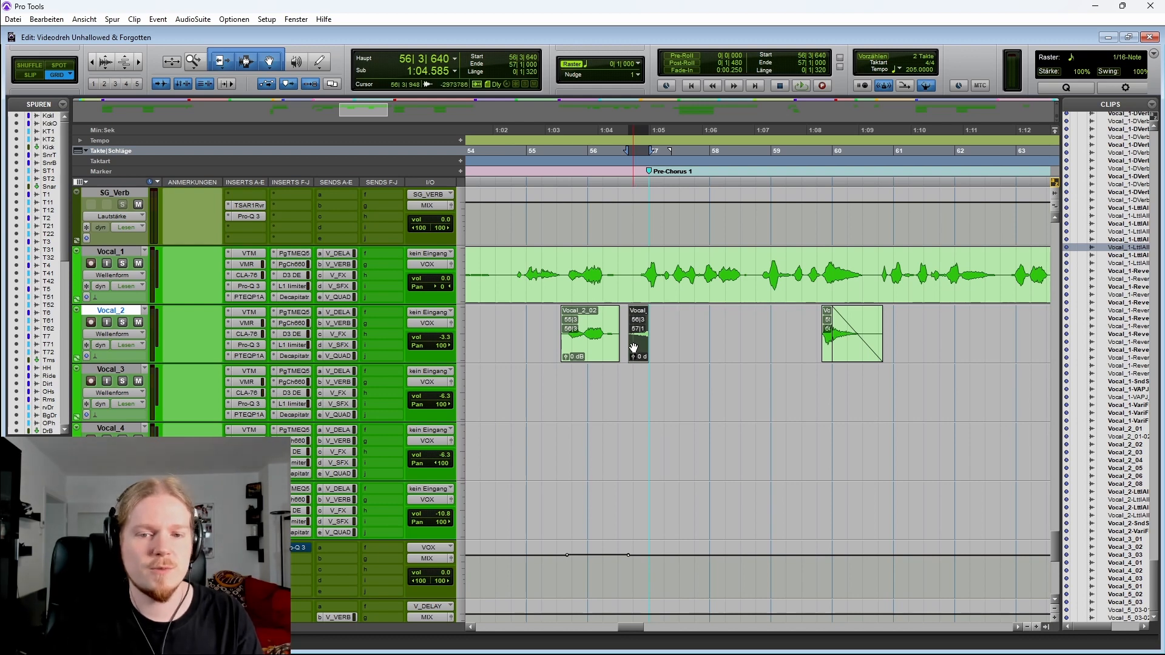
{"action": "left_click", "coordinate": [497, 319]}
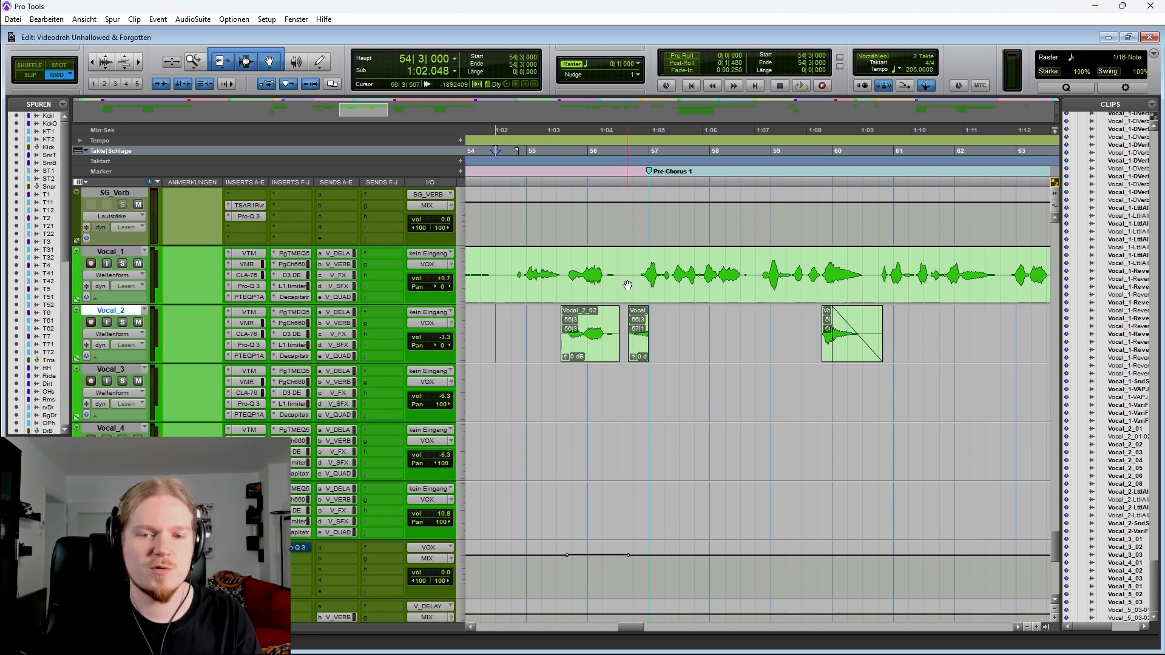
Play the vocal tracks from bar 54 through the pre-chorus entry and stop
{"action": "left_click_drag", "start_coordinate": [647, 257], "coordinate": [677, 261]}
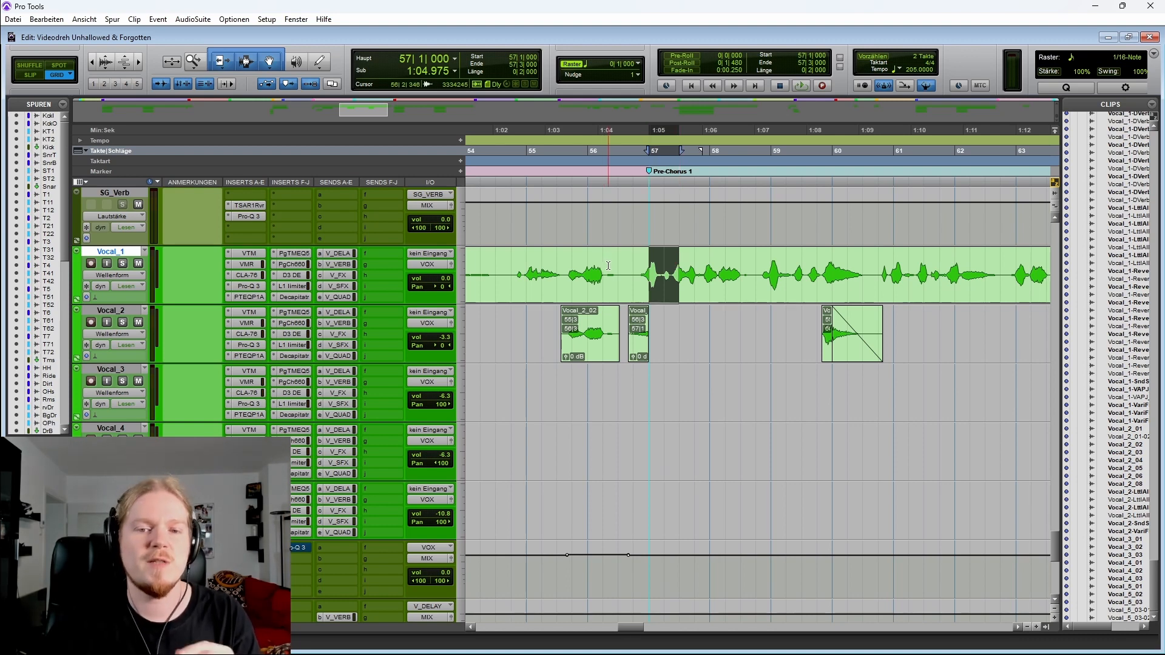
{"action": "left_click", "coordinate": [502, 267]}
{"action": "key", "text": "space"}
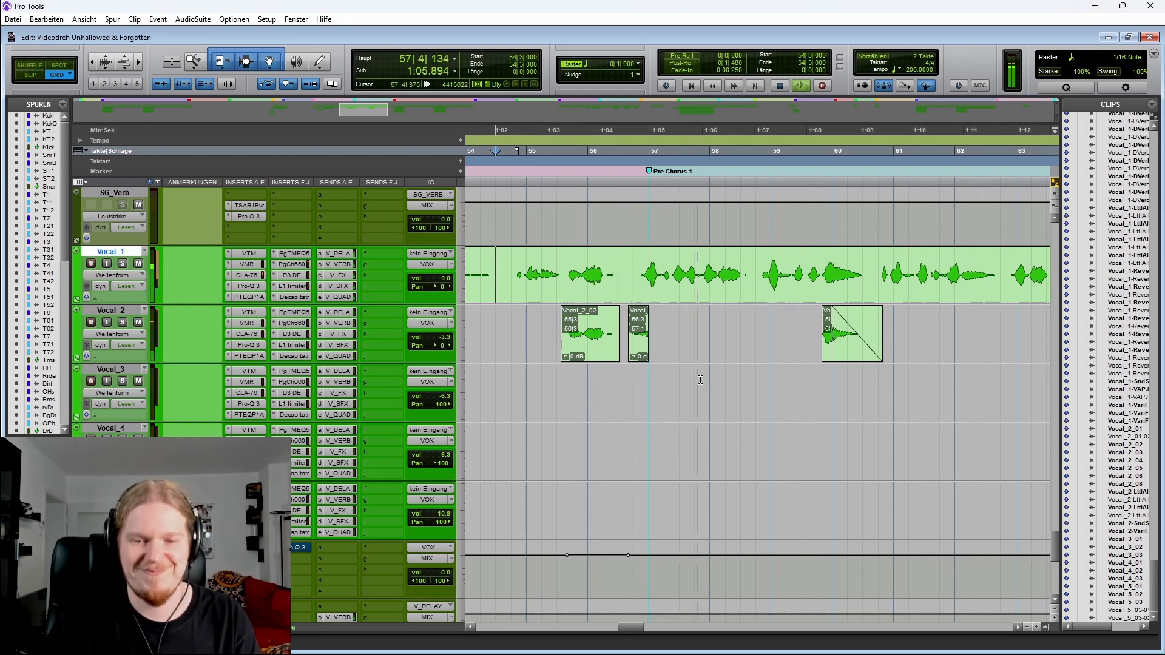
{"action": "key", "text": "space"}
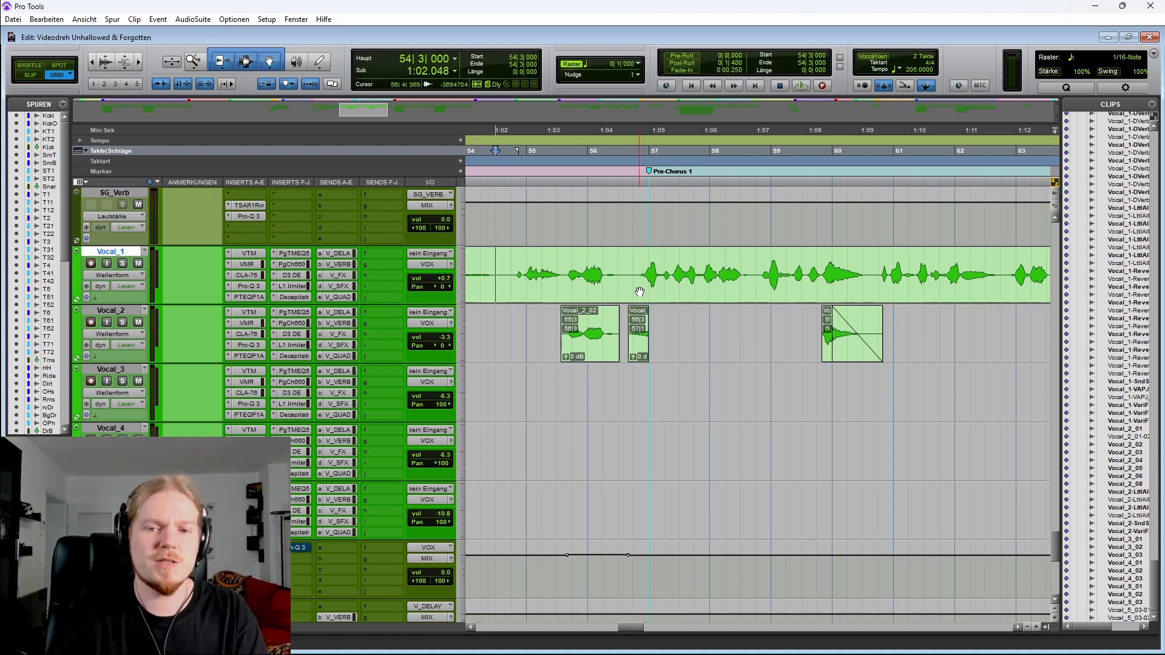
Show Vocal_1's automation lanes and play the pre-chorus from bar 56
{"action": "scroll", "coordinate": [640, 292], "scroll_direction": "right", "scroll_amount": 3}
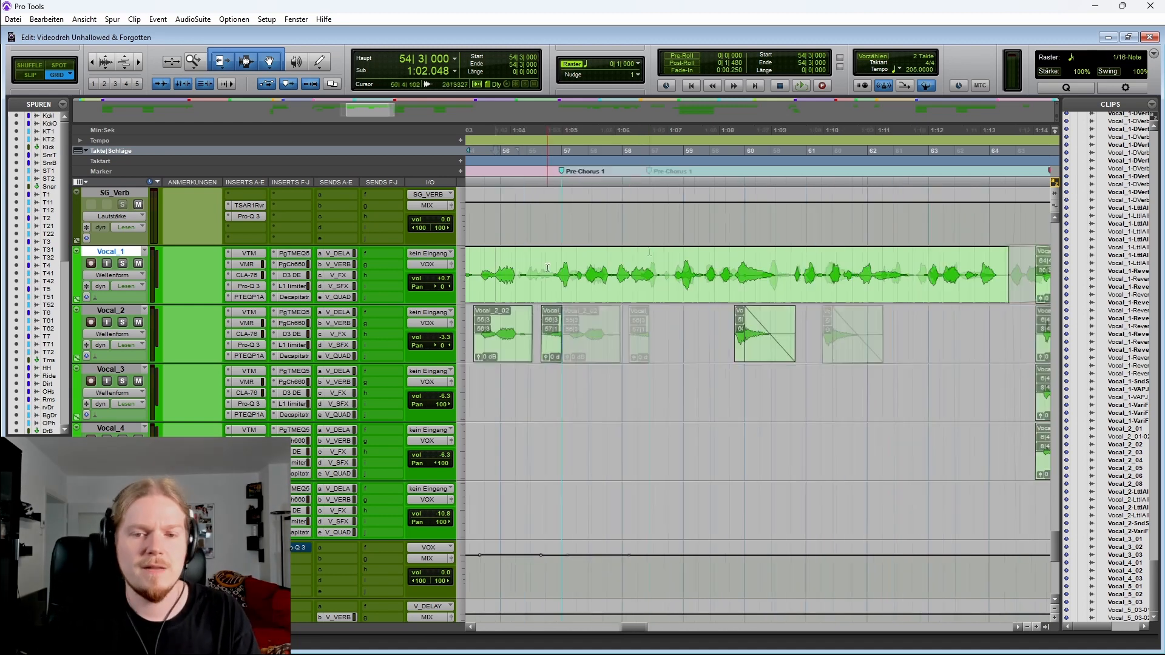
{"action": "left_click", "coordinate": [544, 259]}
{"action": "left_click", "coordinate": [77, 298]}
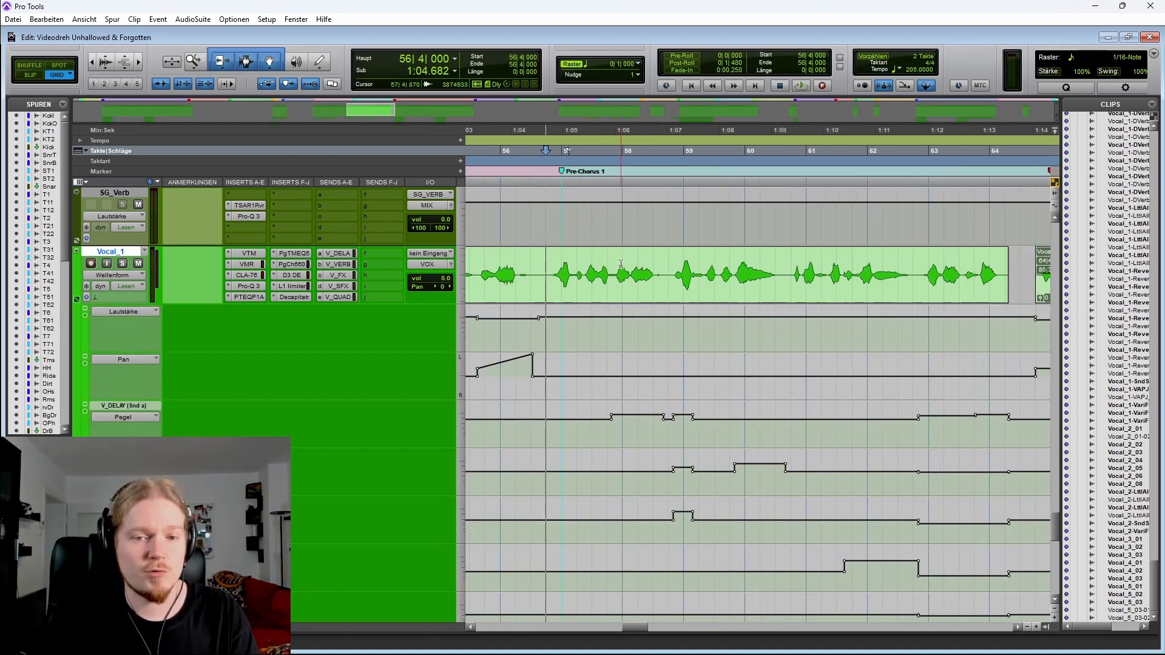
{"action": "key", "text": "space"}
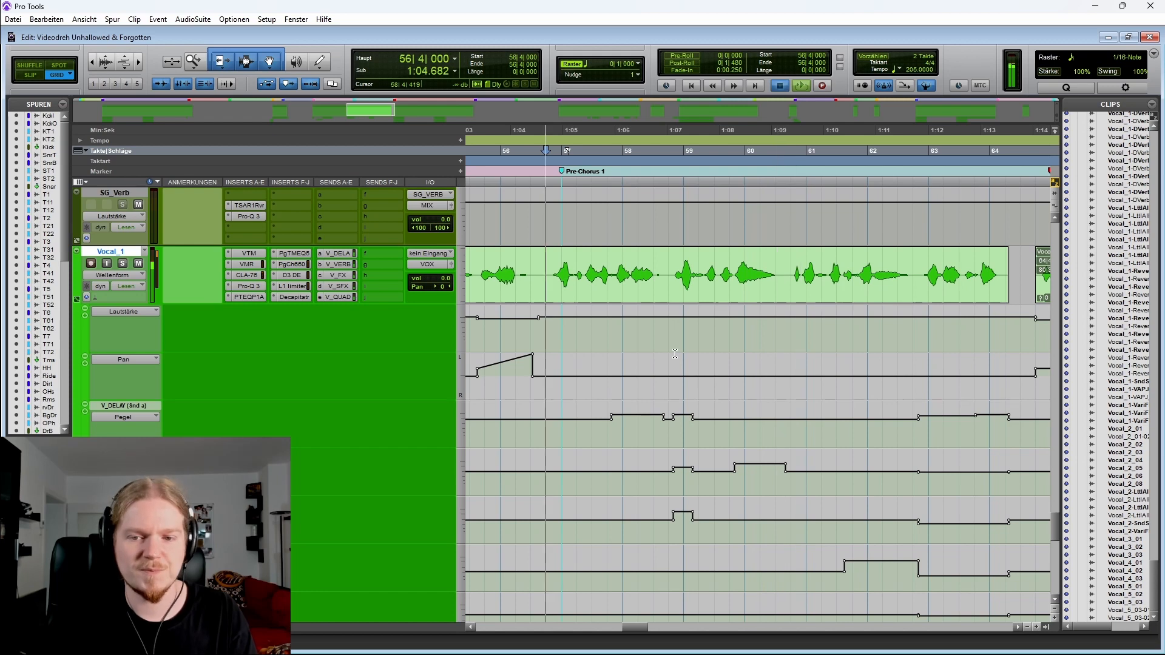
Select Vocal_1 passages around bars 57 and 59, then play from bar 58 and stop
{"action": "key", "text": "space"}
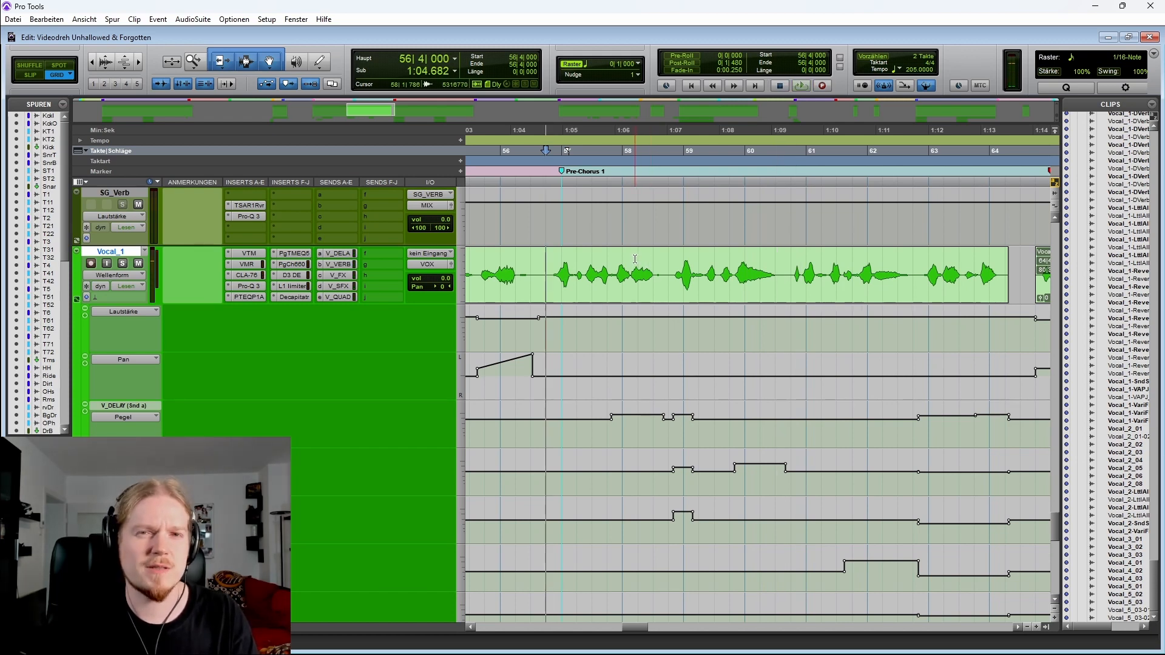
{"action": "left_click_drag", "start_coordinate": [607, 261], "coordinate": [665, 262]}
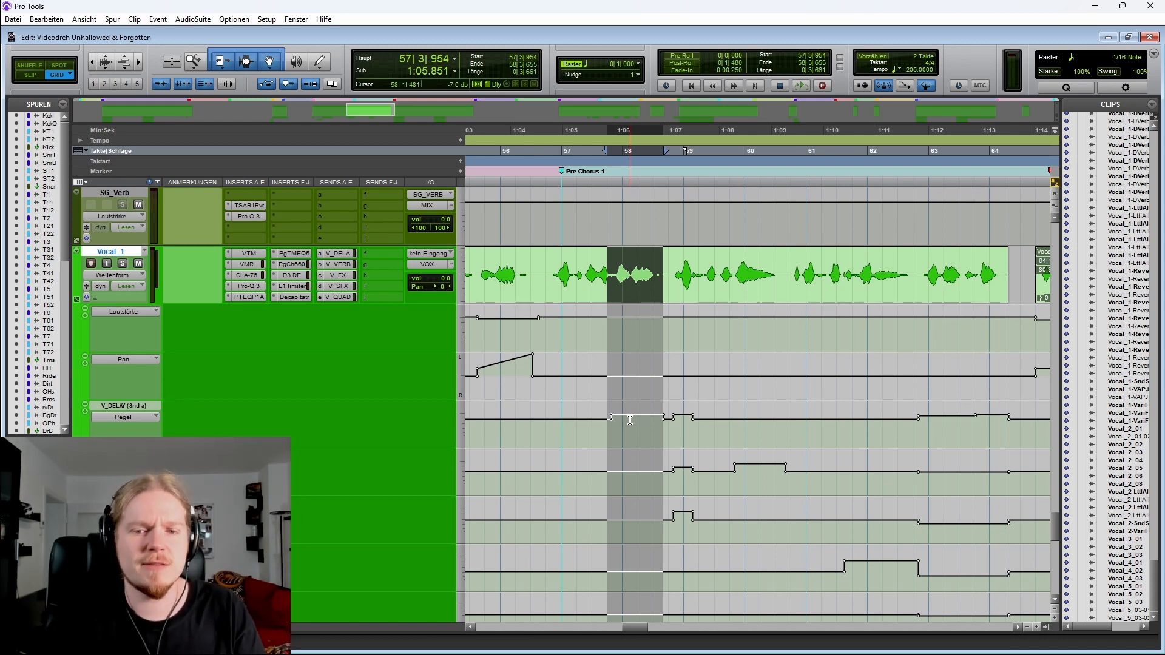
{"action": "scroll", "coordinate": [602, 386], "scroll_direction": "right", "scroll_amount": 3}
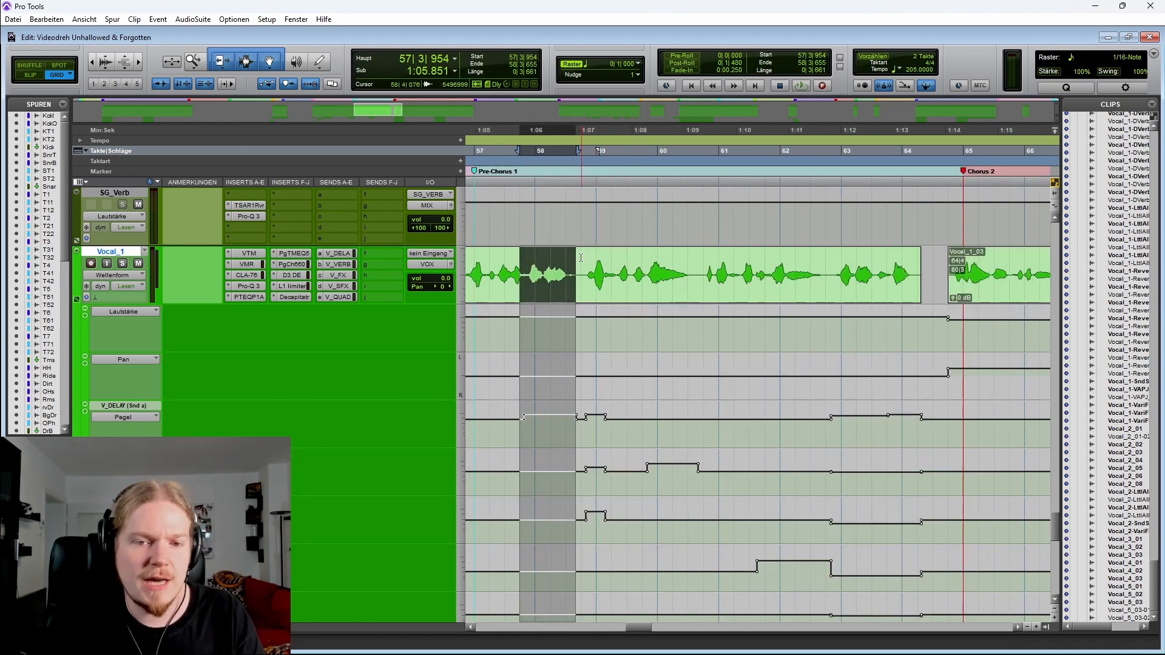
{"action": "left_click_drag", "start_coordinate": [581, 257], "coordinate": [616, 261]}
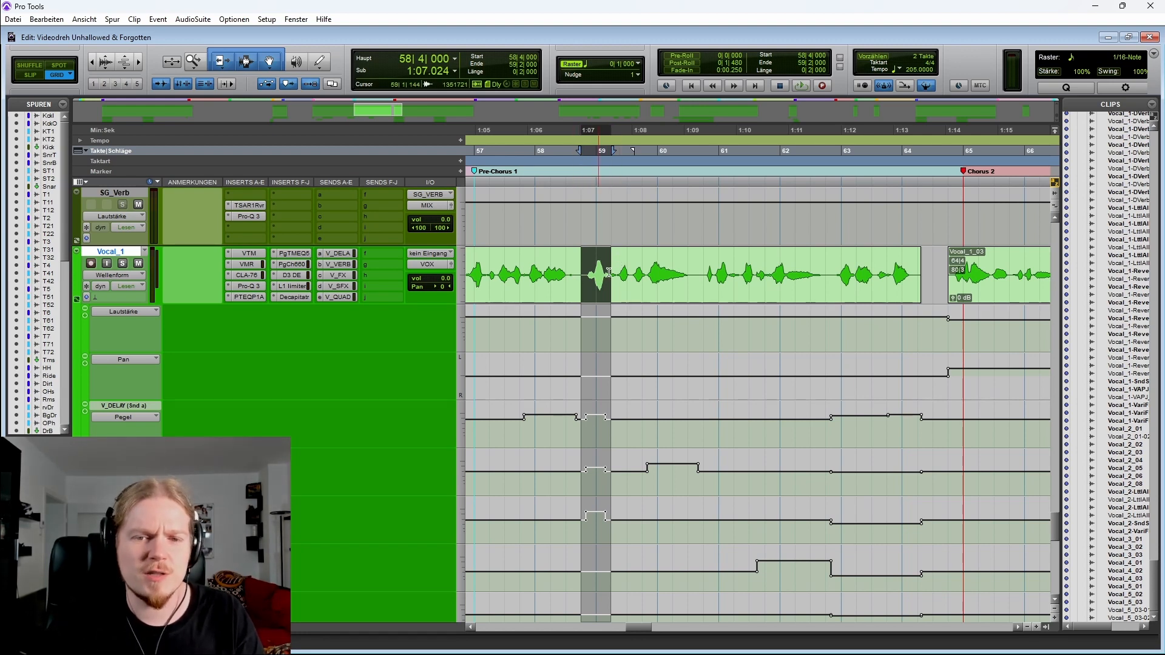
{"action": "scroll", "coordinate": [608, 273], "scroll_direction": "left", "scroll_amount": 2}
{"action": "left_click", "coordinate": [673, 262]}
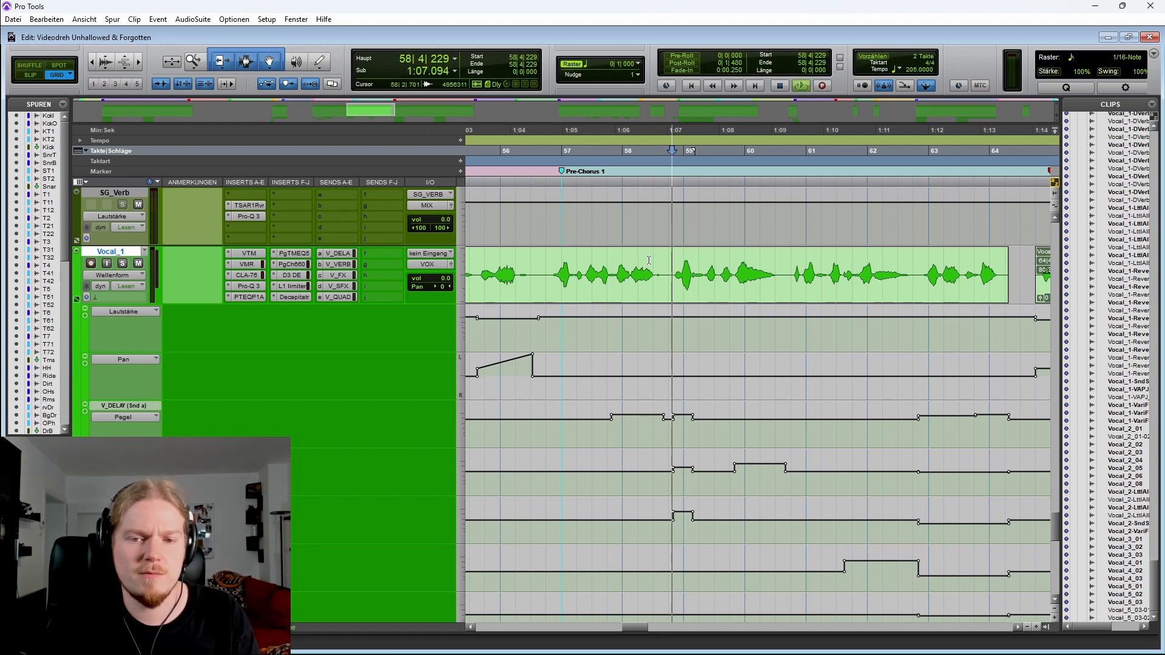
{"action": "key", "text": "space"}
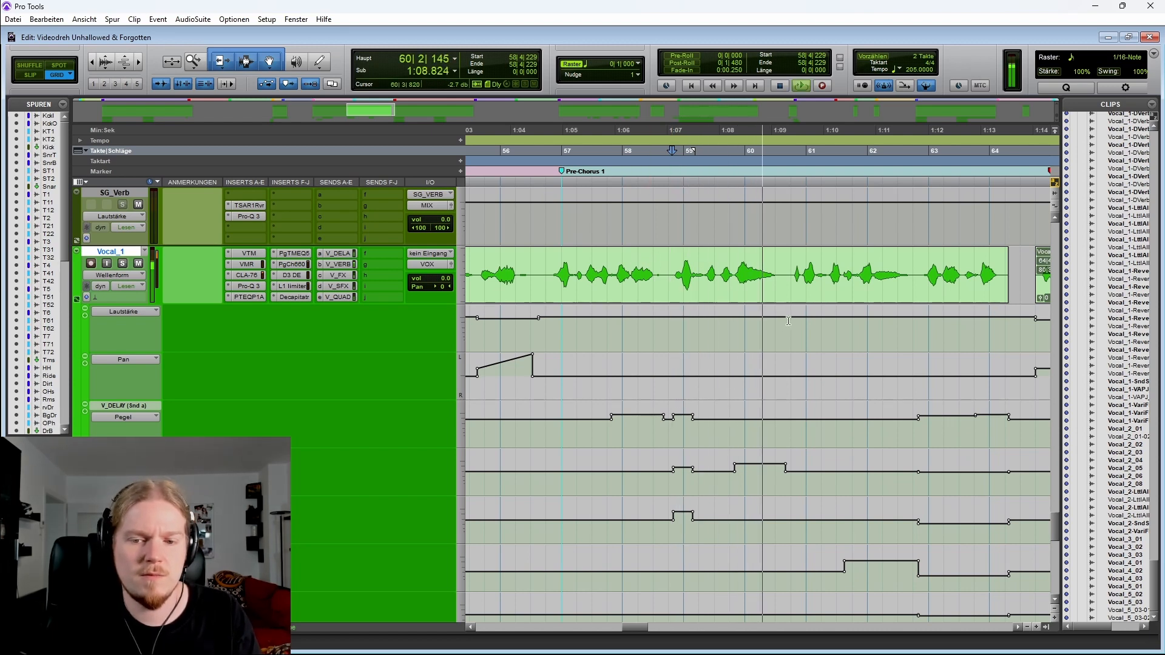
{"action": "key", "text": "space"}
Select Vocal_1 from about bar 59 to bar 60 and hide its automation lanes
{"action": "scroll", "coordinate": [698, 291], "scroll_direction": "right", "scroll_amount": 3}
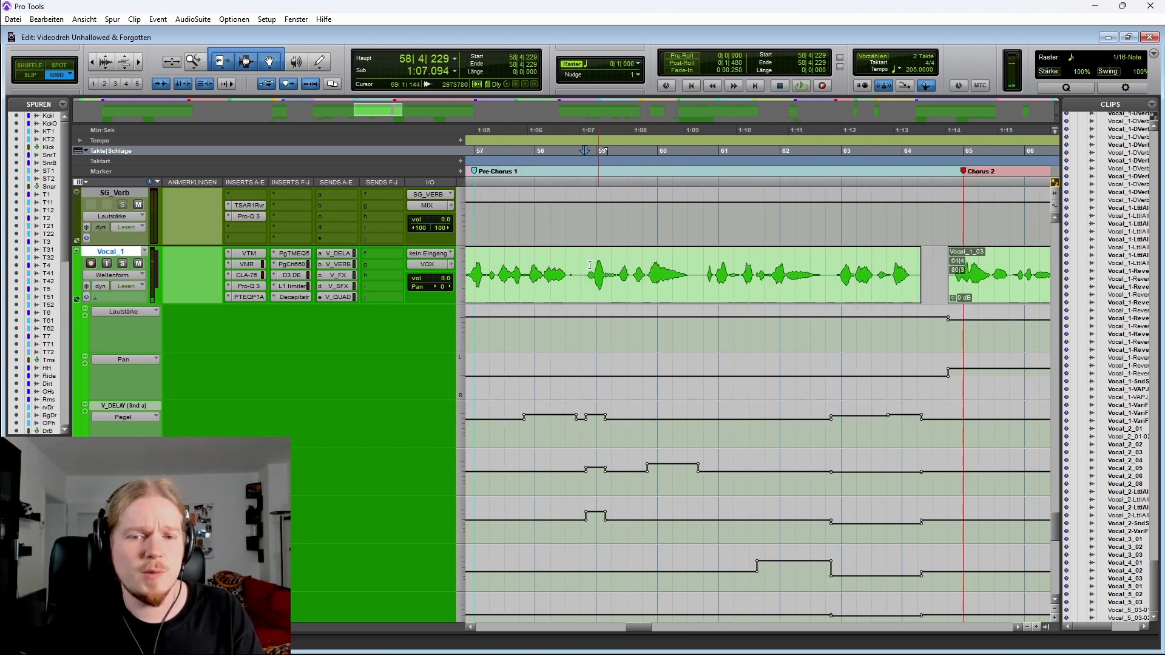
{"action": "left_click_drag", "start_coordinate": [583, 261], "coordinate": [616, 256]}
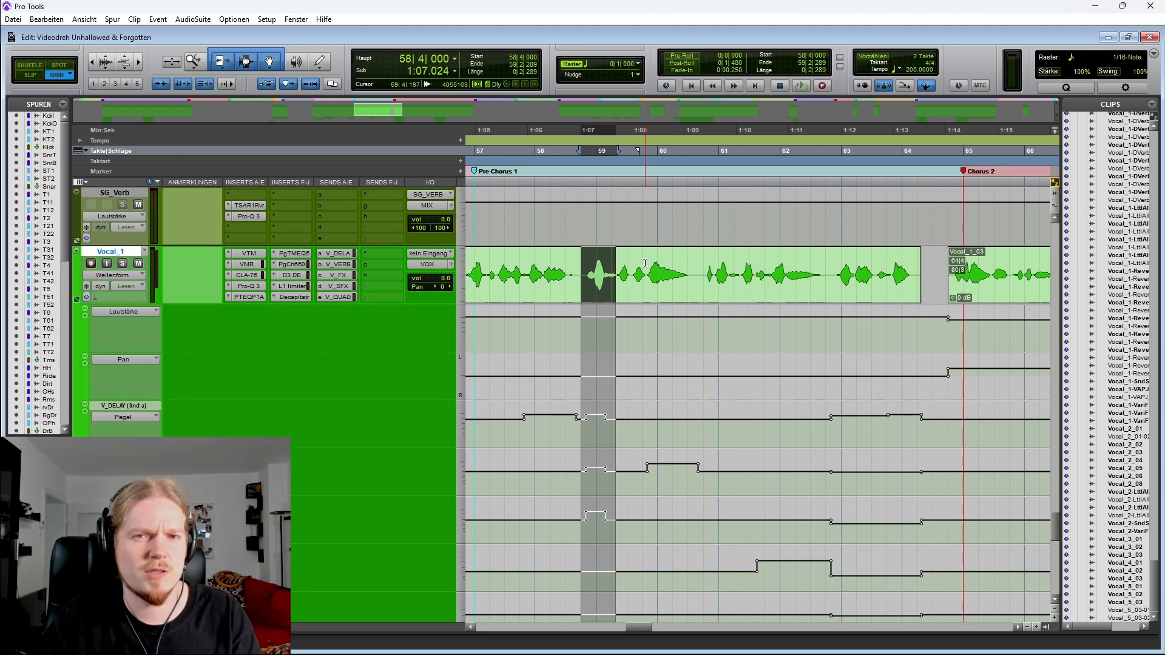
{"action": "left_click_drag", "start_coordinate": [644, 263], "coordinate": [704, 264]}
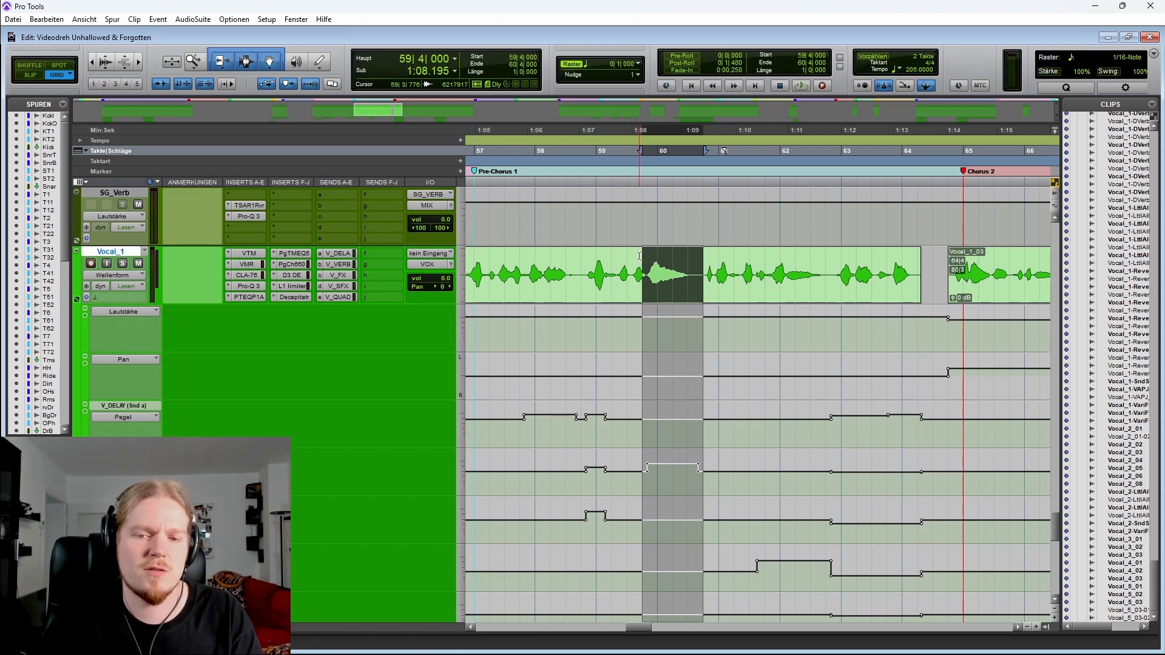
{"action": "left_click", "coordinate": [75, 299]}
Zoom in on the Vocal_2 clip near bar 60 and play the passage a few times
{"action": "left_click", "coordinate": [581, 319]}
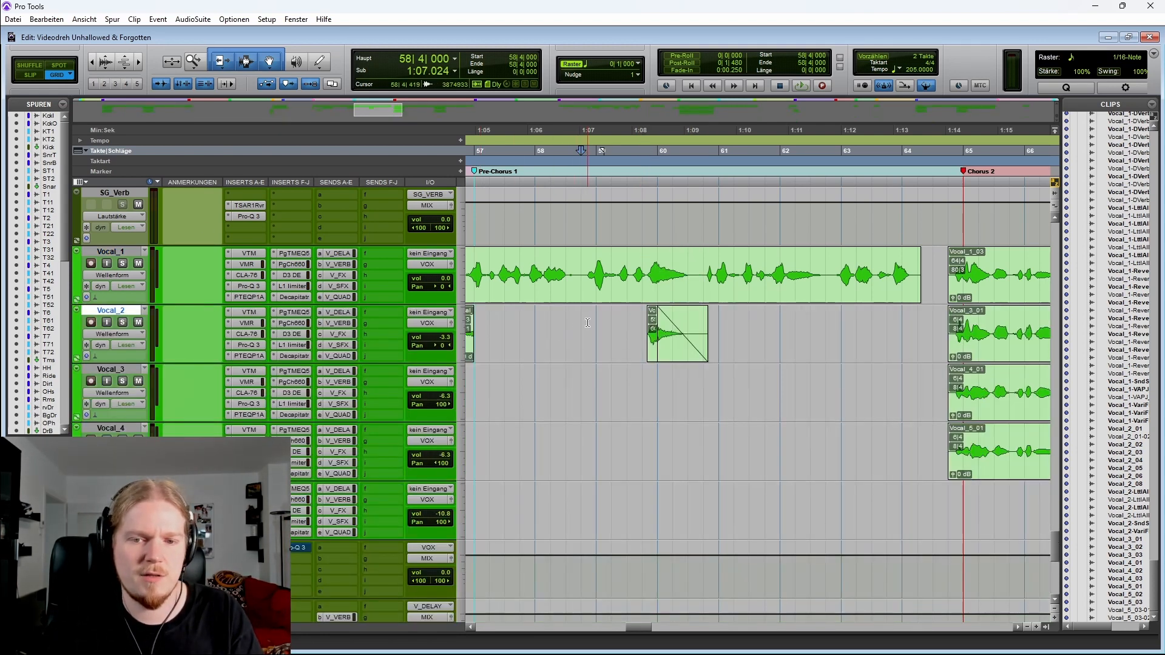
{"action": "key", "text": "space"}
{"action": "key", "text": "t"}
{"action": "scroll", "coordinate": [786, 401], "scroll_direction": "right", "scroll_amount": 3}
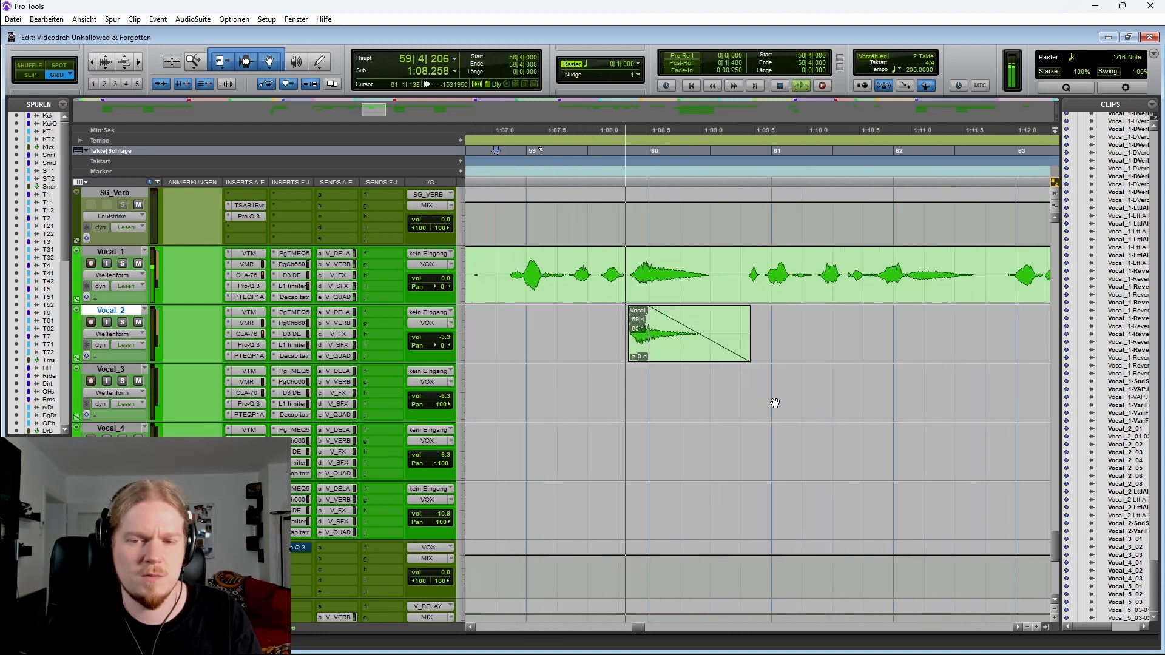
{"action": "key", "text": "space"}
{"action": "key", "text": "space"}
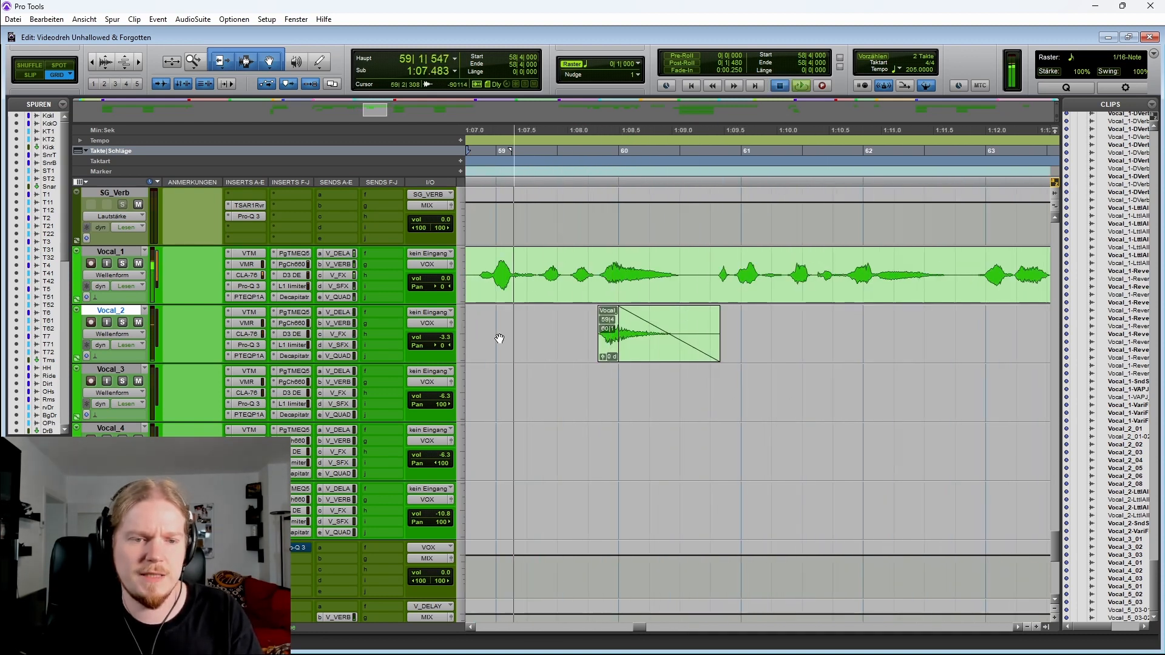
Solo Vocal_2 and play the passage around bar 60
{"action": "key", "text": "space"}
{"action": "left_click", "coordinate": [122, 323]}
{"action": "key", "text": "space"}
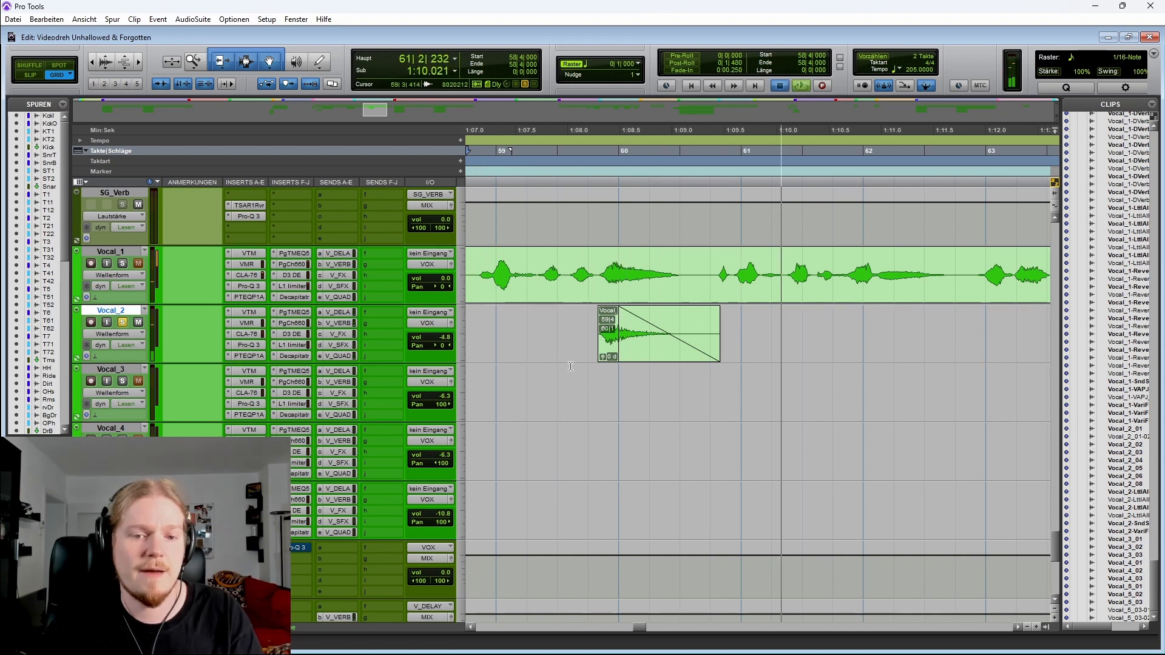
{"action": "key", "text": "space"}
Select Vocal_1 across bar 60, solo Vocal_2 by itself and replay the passage from bar 59
{"action": "left_click", "coordinate": [571, 322]}
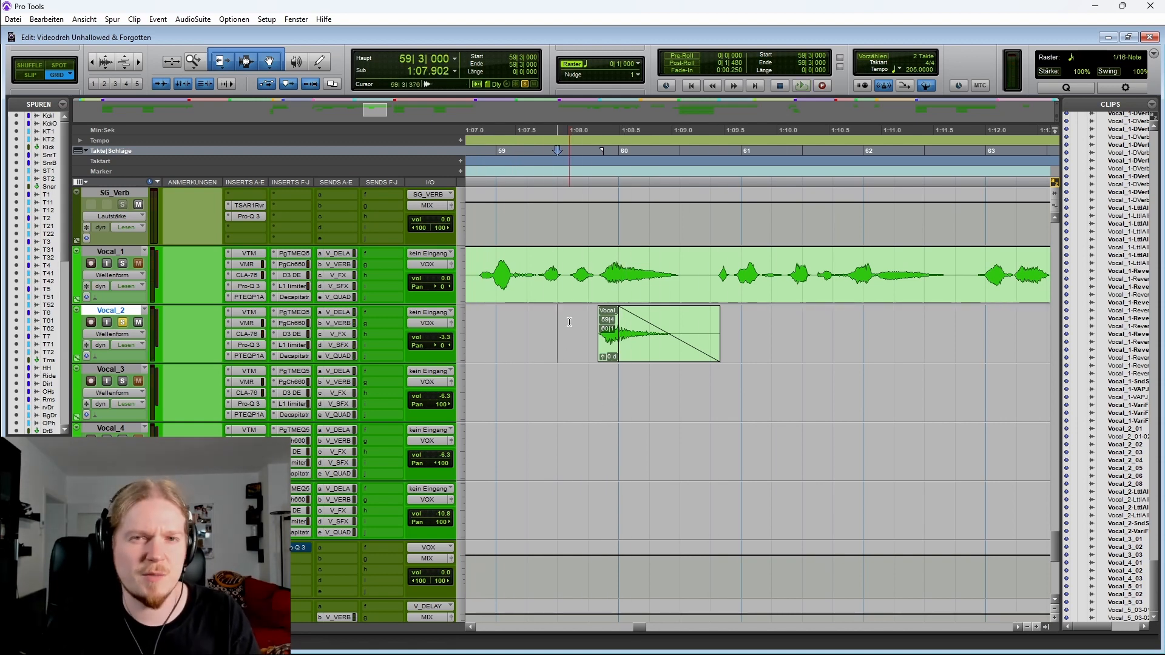
{"action": "left_click_drag", "start_coordinate": [595, 276], "coordinate": [696, 276]}
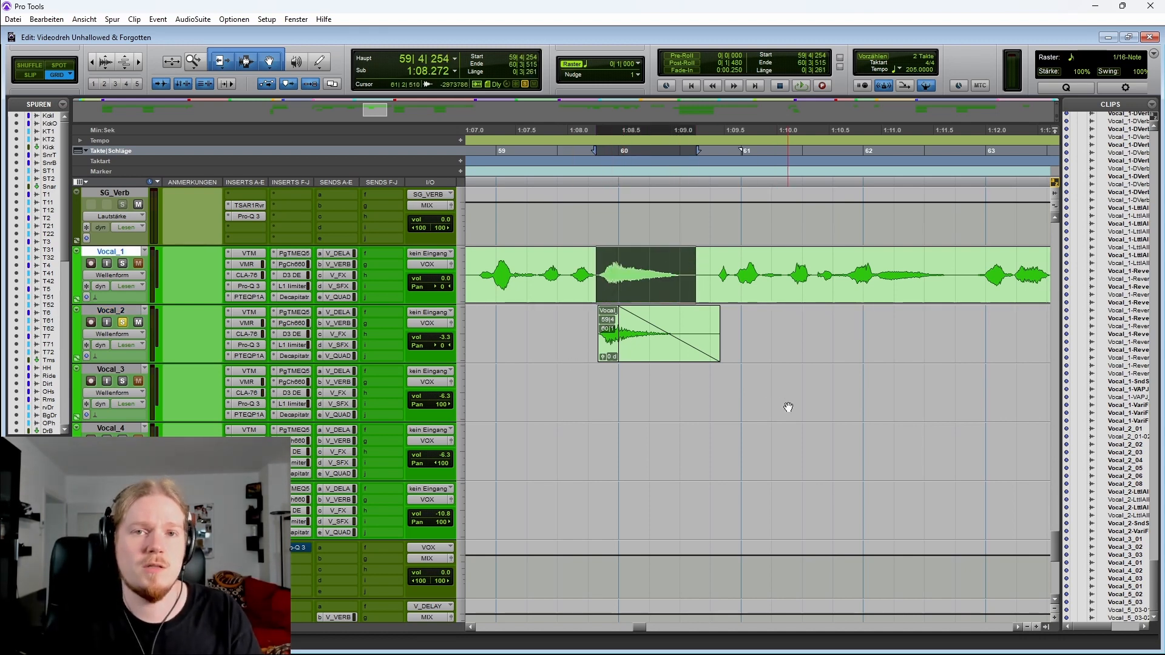
{"action": "left_click", "coordinate": [122, 323]}
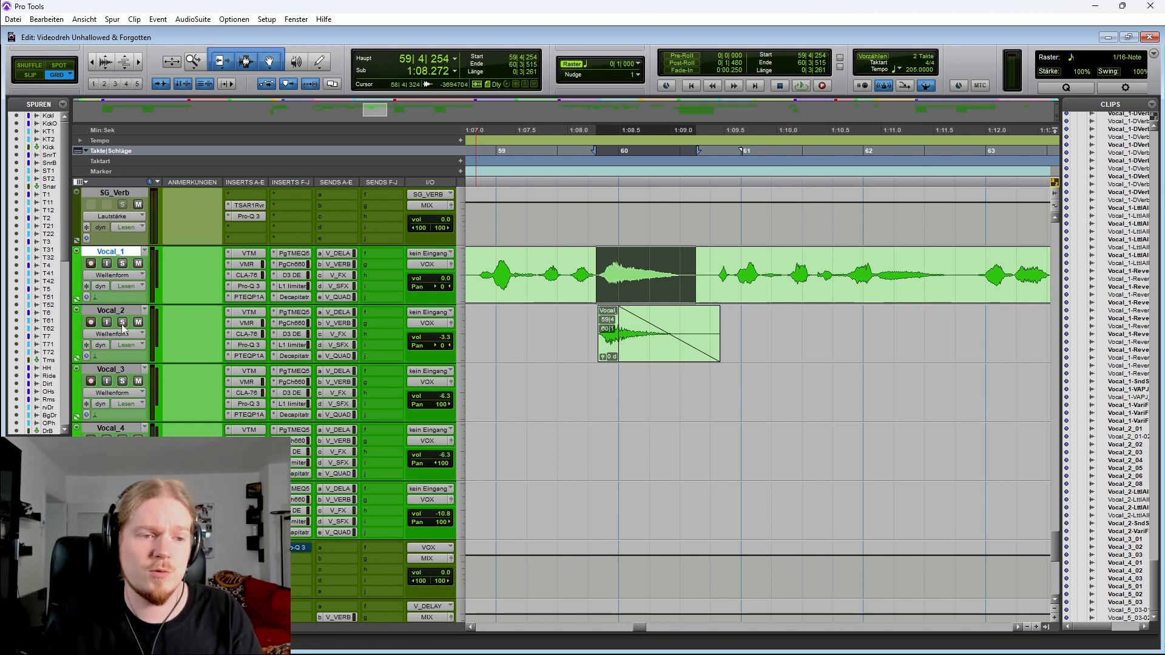
{"action": "left_click", "coordinate": [576, 324]}
{"action": "key", "text": "shift+s"}
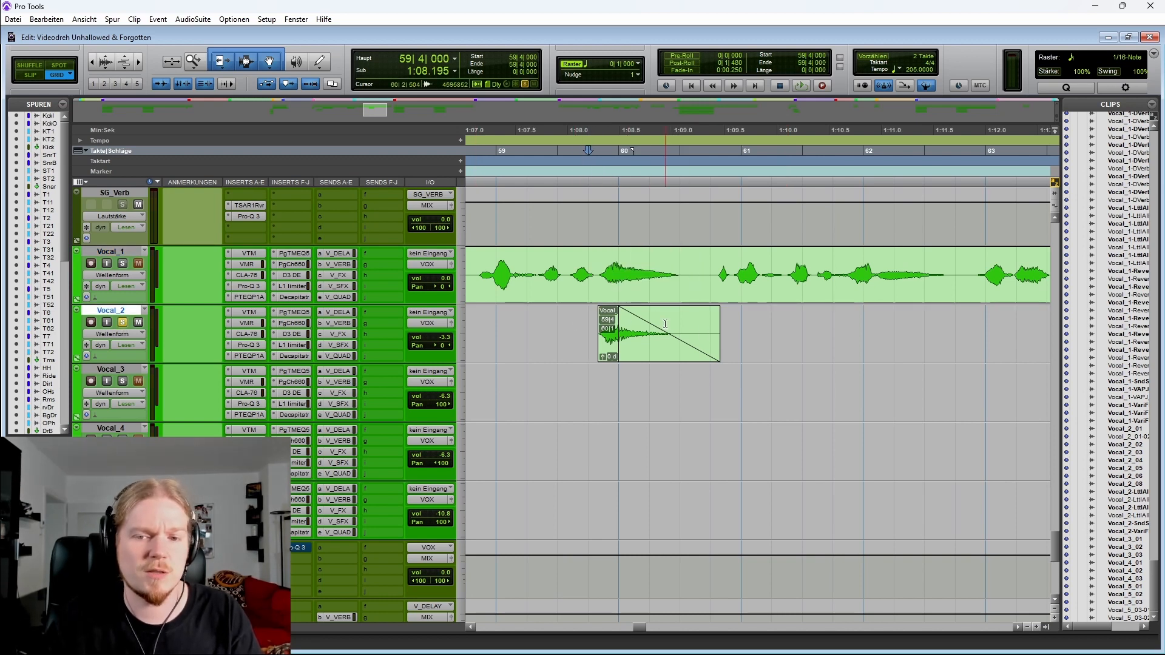
{"action": "key", "text": "space"}
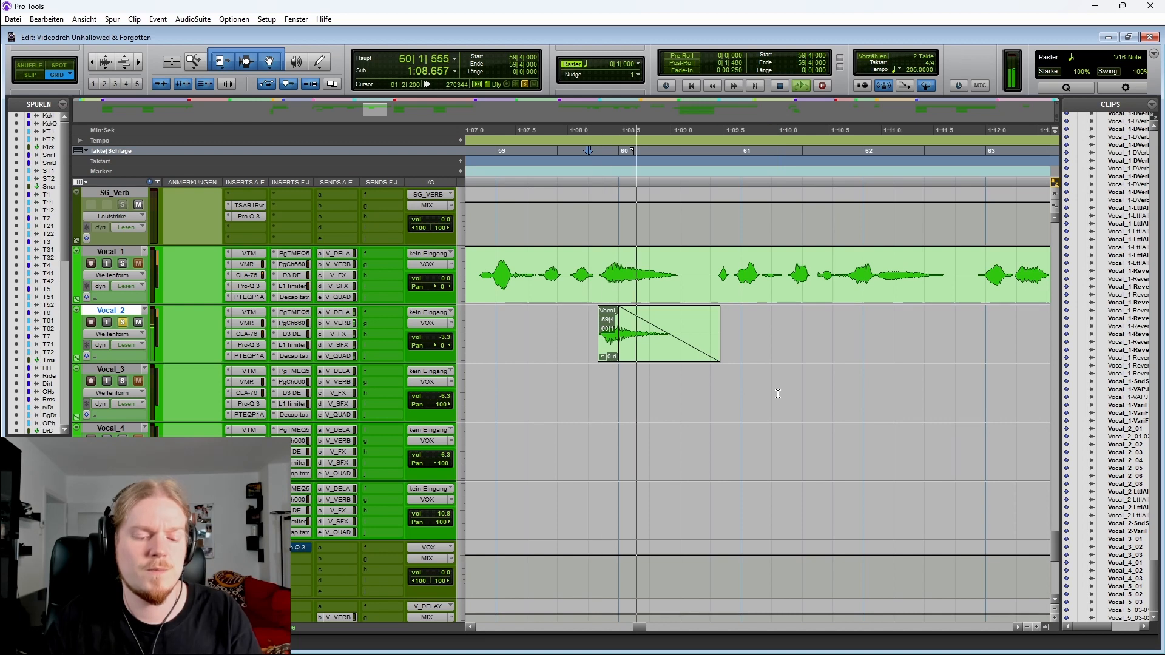
{"action": "key", "text": "space"}
{"action": "key", "text": "space"}
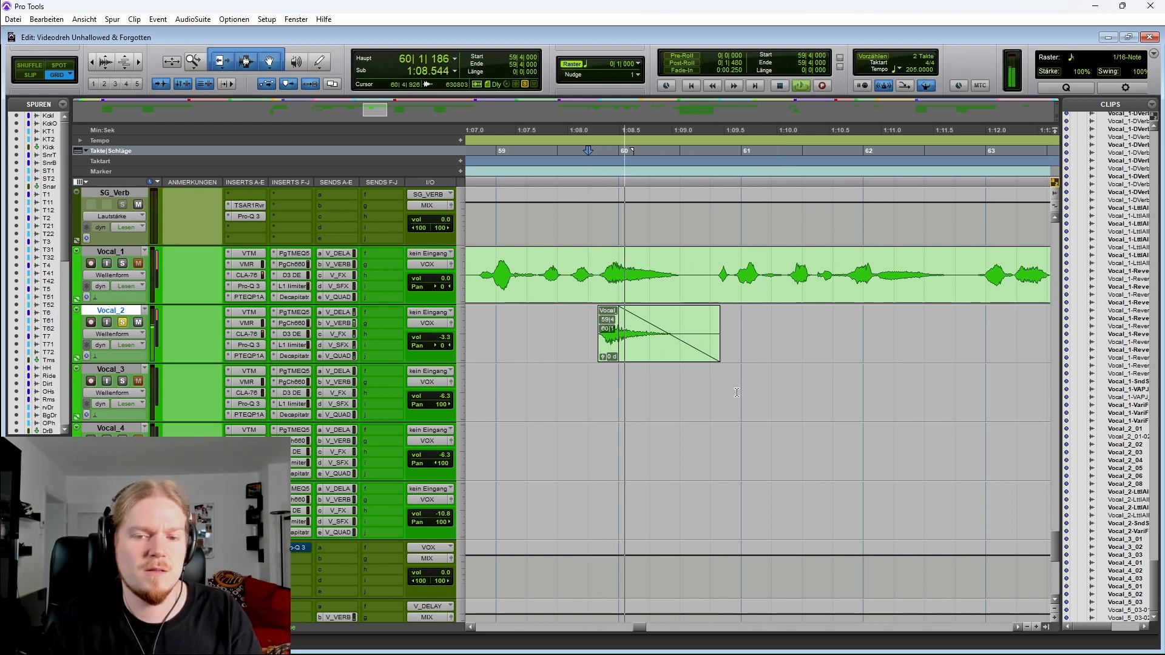
{"action": "key", "text": "space"}
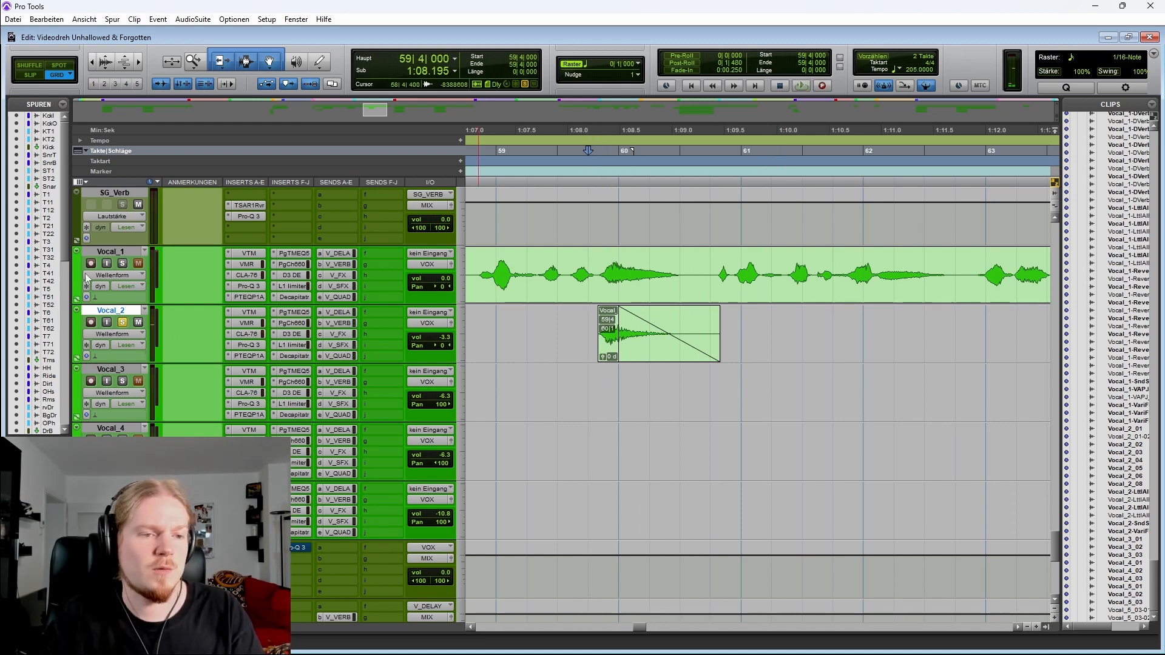
Add Vocal_1 to the solo and play both vocals from bar 59
{"action": "left_click", "coordinate": [122, 264]}
{"action": "scroll", "coordinate": [646, 267], "scroll_direction": "left", "scroll_amount": 3}
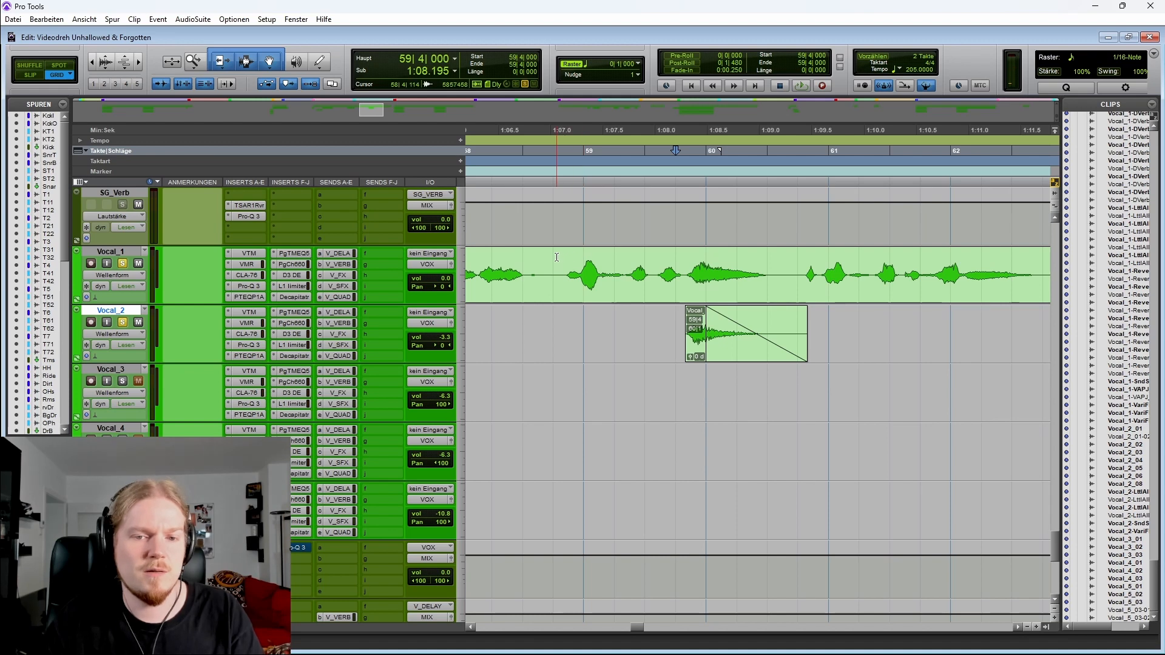
{"action": "left_click", "coordinate": [556, 257]}
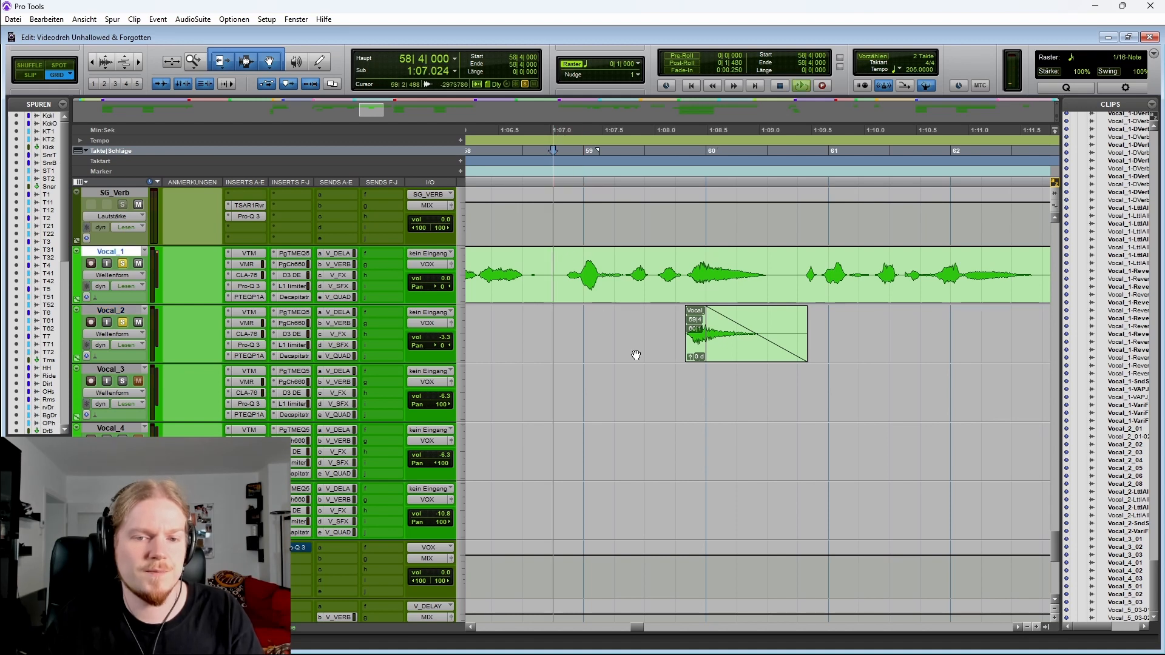
{"action": "key", "text": "space"}
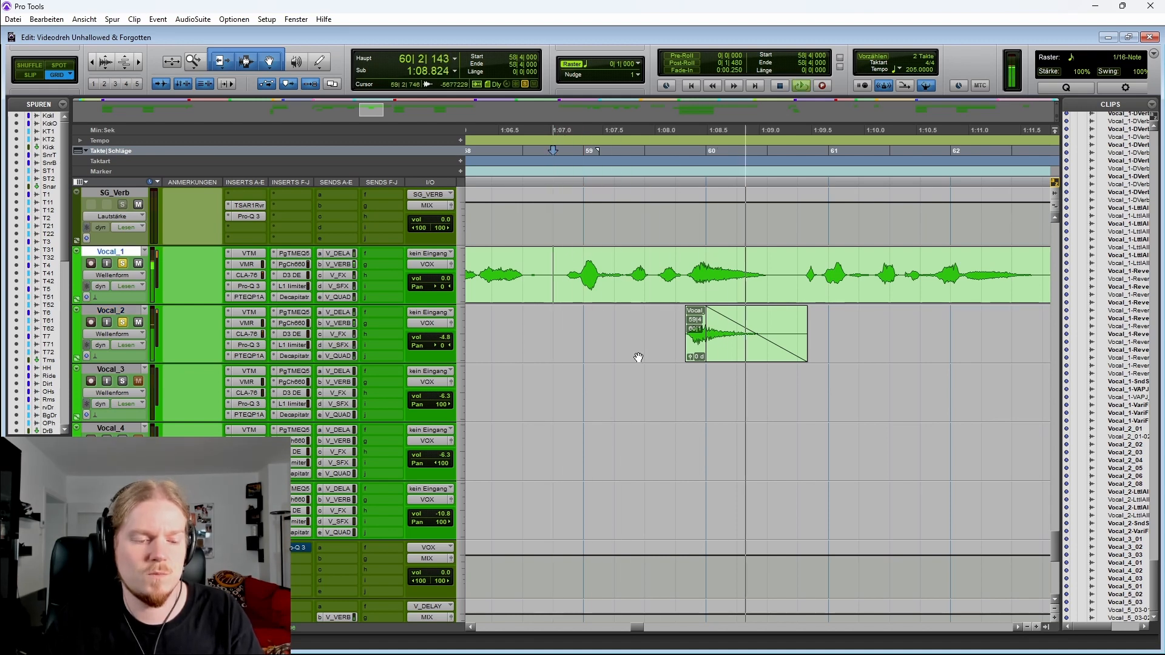
{"action": "key", "text": "space"}
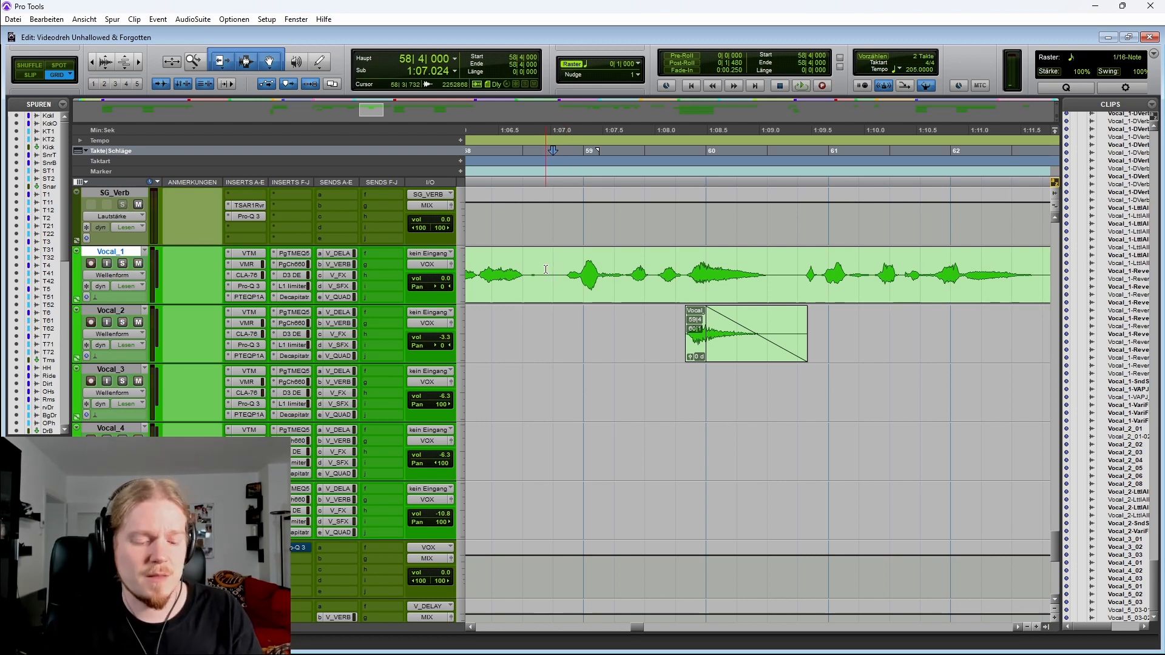
Zoom out, play the pre-chorus toward Chorus 2, and show Vocal_1's automation lanes again
{"action": "key", "text": "r"}
{"action": "scroll", "coordinate": [667, 303], "scroll_direction": "right", "scroll_amount": 1}
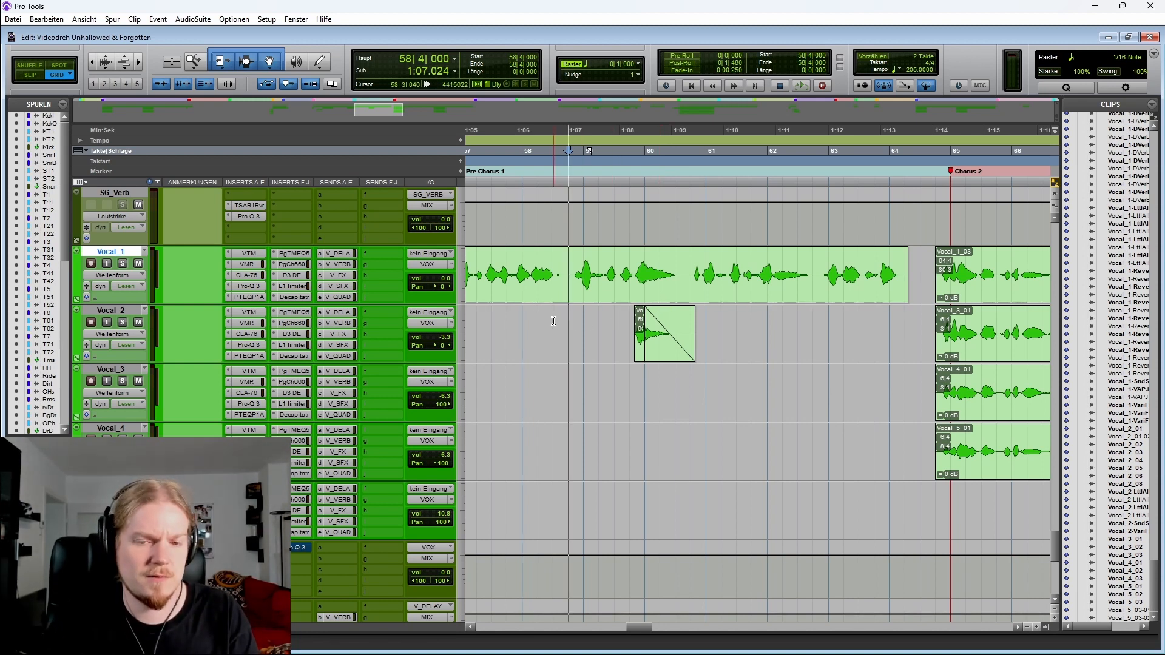
{"action": "key", "text": "space"}
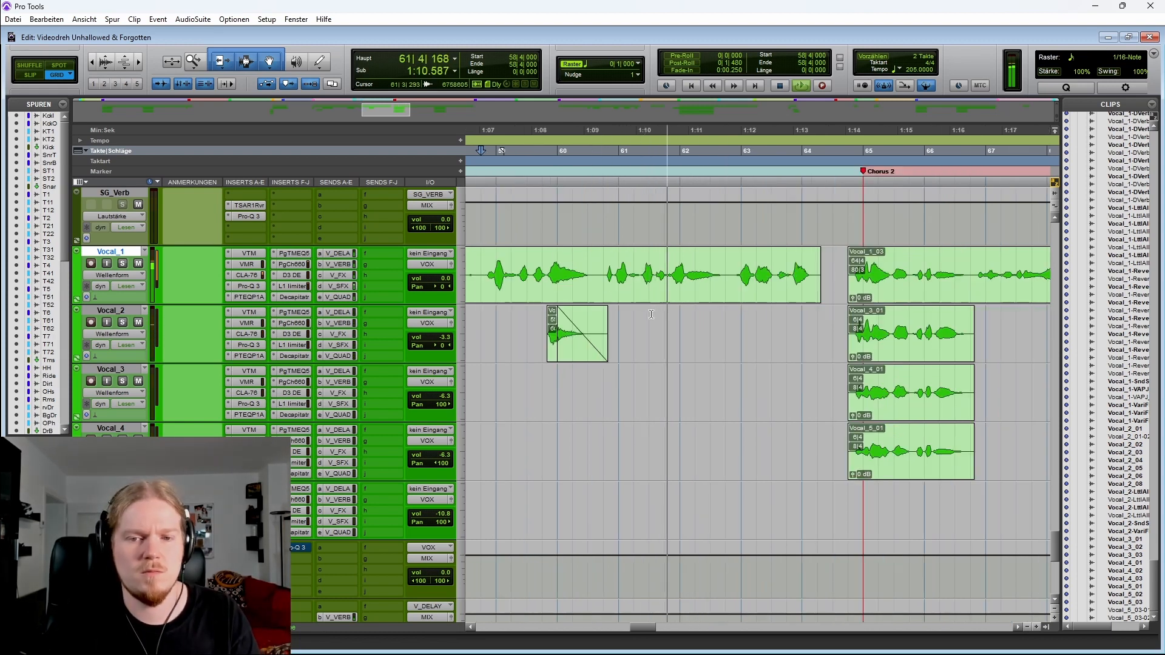
{"action": "left_click", "coordinate": [76, 299]}
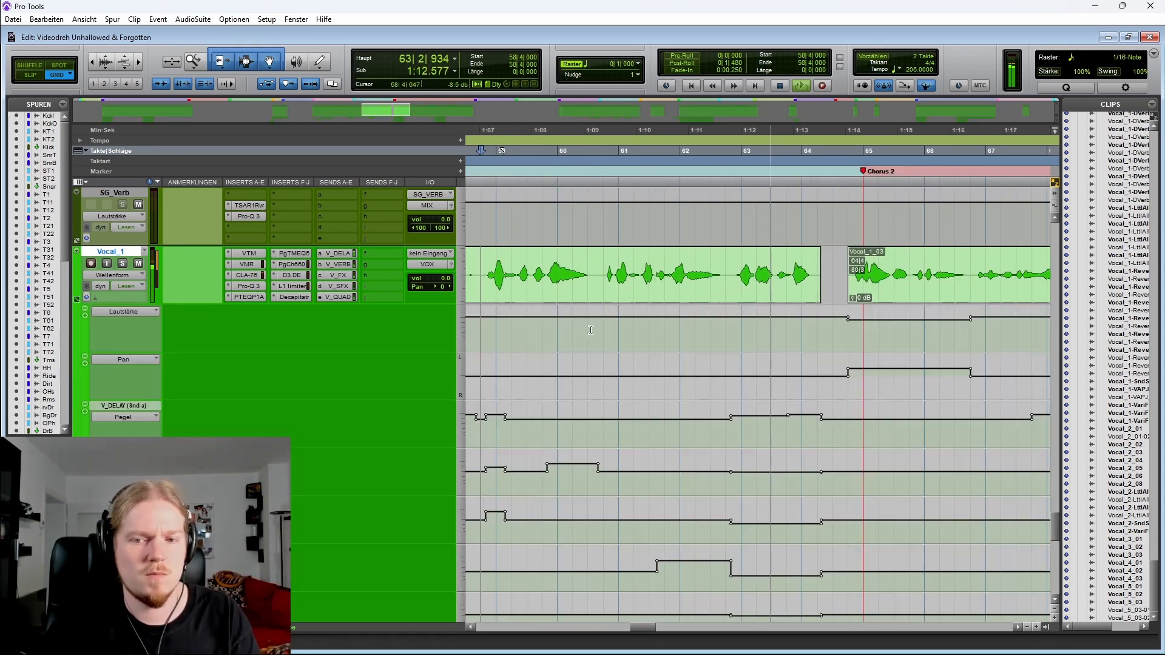
{"action": "key", "text": "space"}
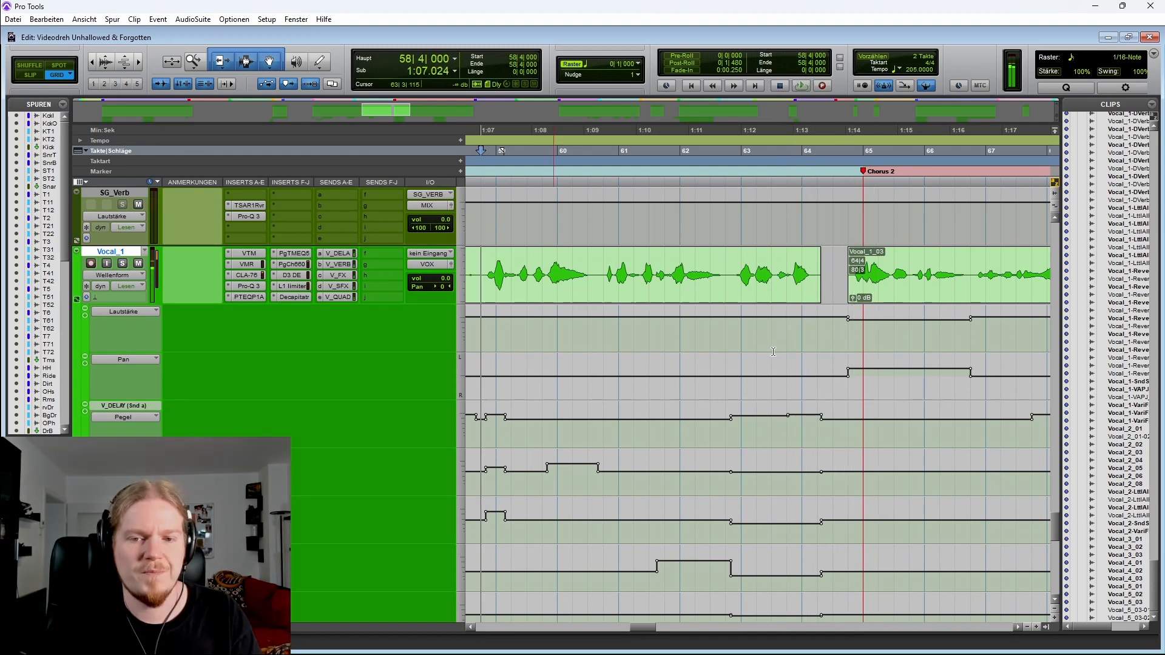
Select Vocal_1 from bar 61 to 62 and play the pre-chorus ending from bar 60
{"action": "left_click", "coordinate": [603, 263]}
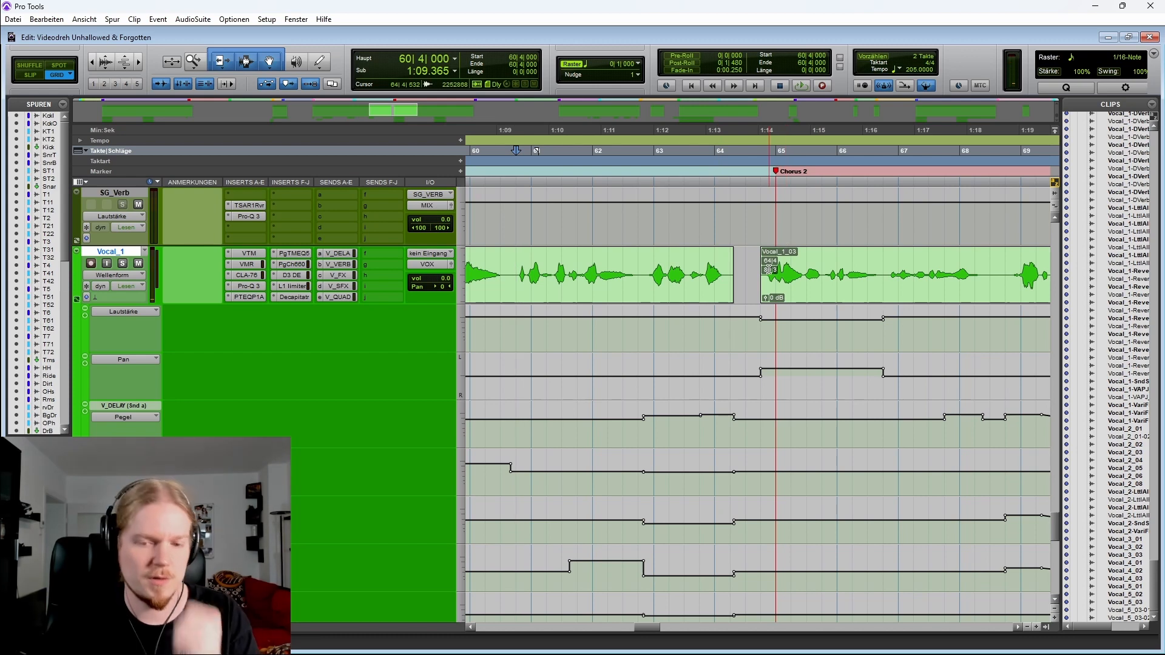
{"action": "left_click", "coordinate": [565, 261]}
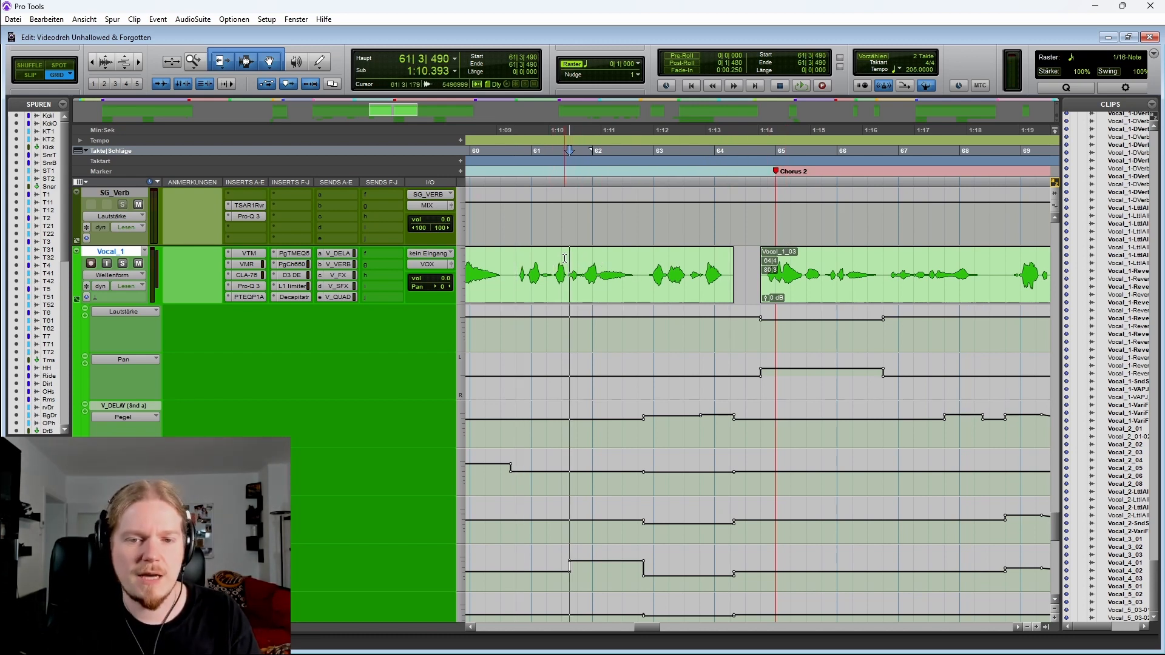
{"action": "left_click_drag", "start_coordinate": [564, 259], "coordinate": [644, 253]}
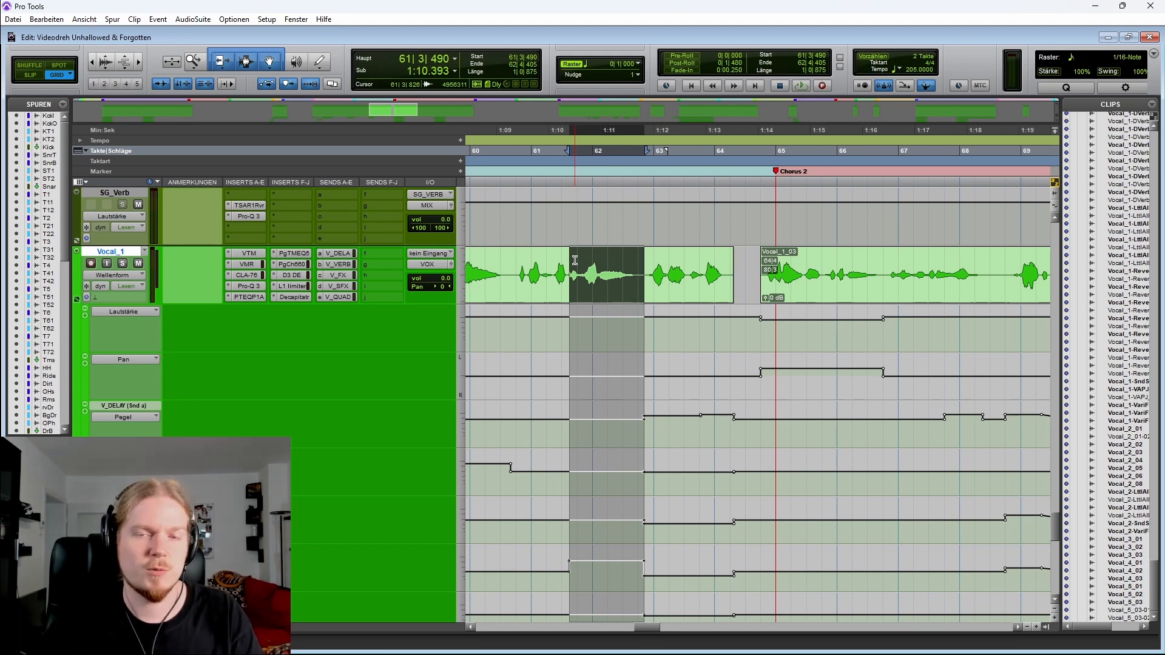
{"action": "left_click", "coordinate": [511, 265]}
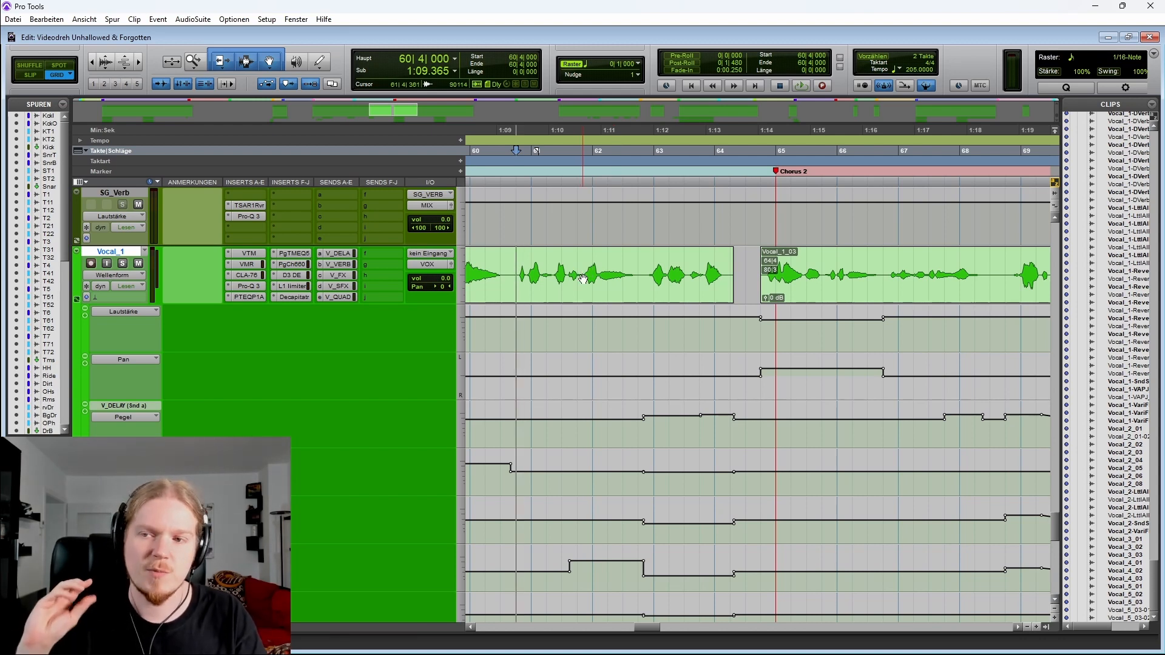
{"action": "key", "text": "space"}
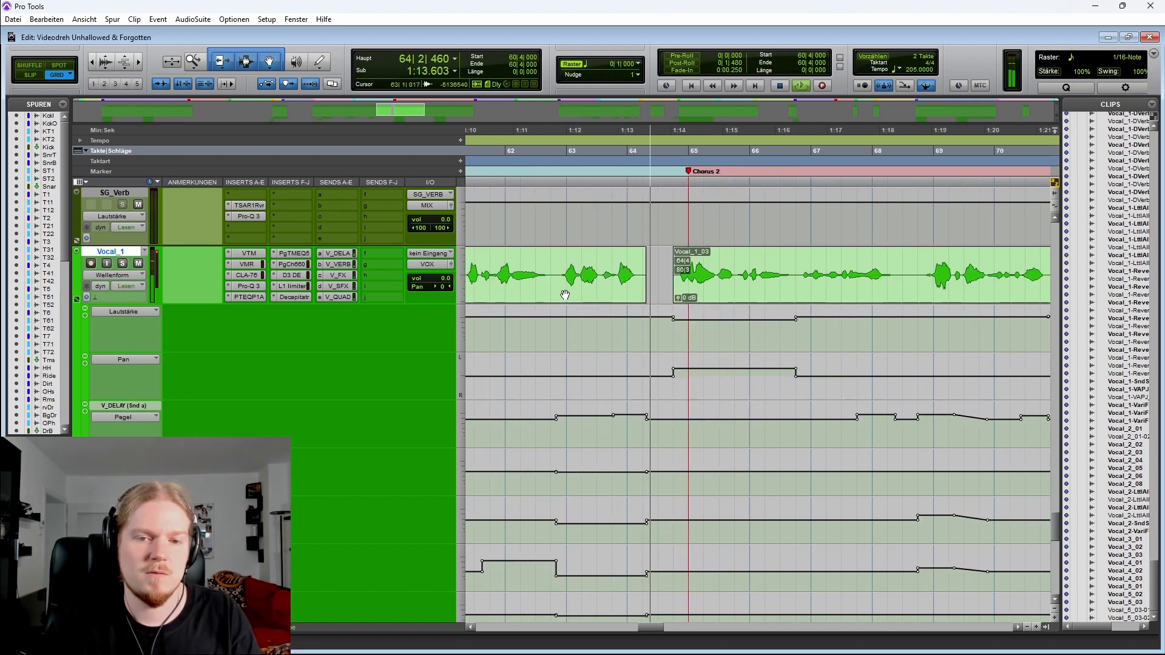
{"action": "key", "text": "space"}
Select the delay send automation between bars 62 and 64 on Vocal_1's lanes
{"action": "left_click", "coordinate": [588, 262]}
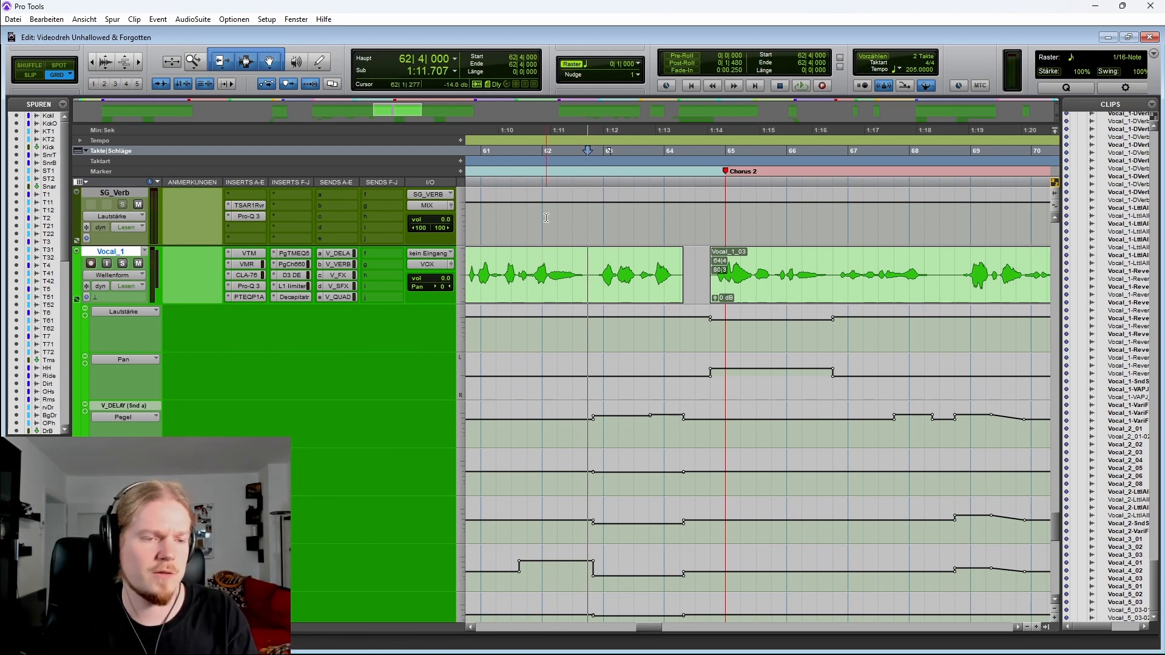
{"action": "left_click_drag", "start_coordinate": [582, 537], "coordinate": [708, 616]}
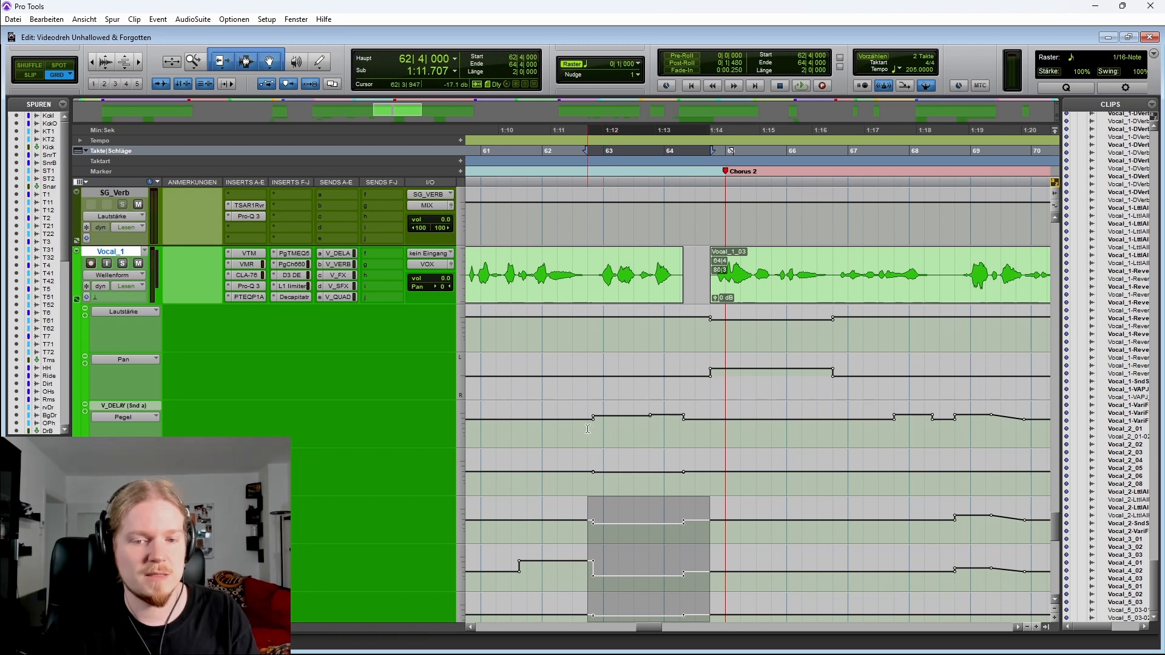
{"action": "left_click_drag", "start_coordinate": [588, 429], "coordinate": [698, 432]}
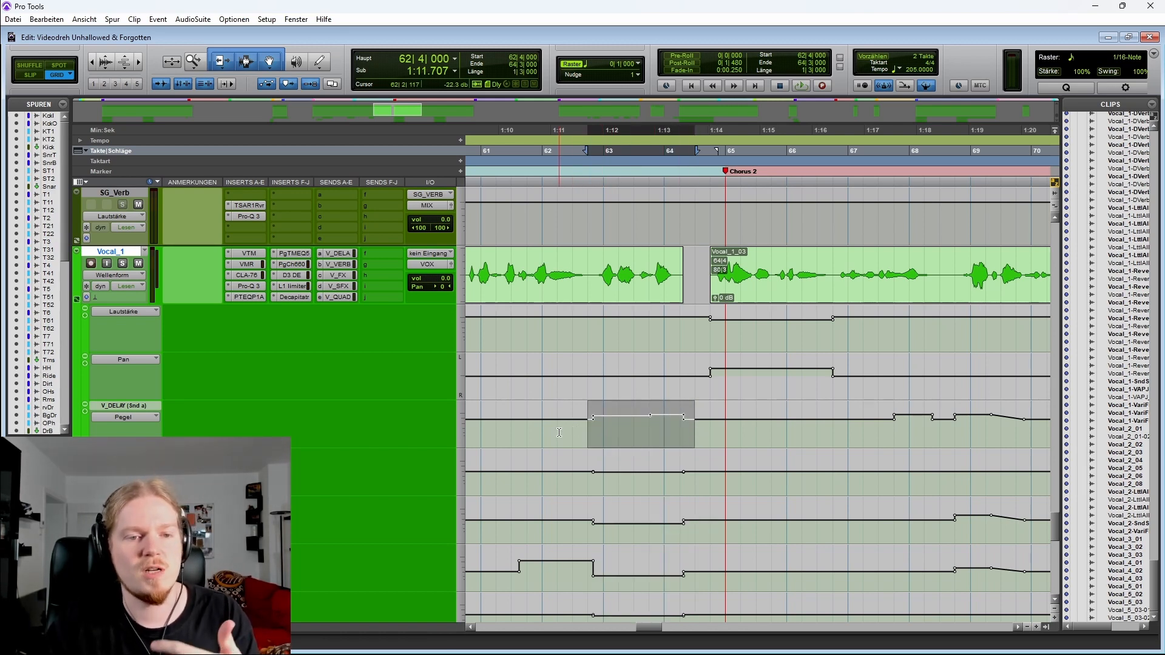
Play Vocal_1 from bar 62 beat 4 into the start of Chorus 2
{"action": "left_click", "coordinate": [585, 259]}
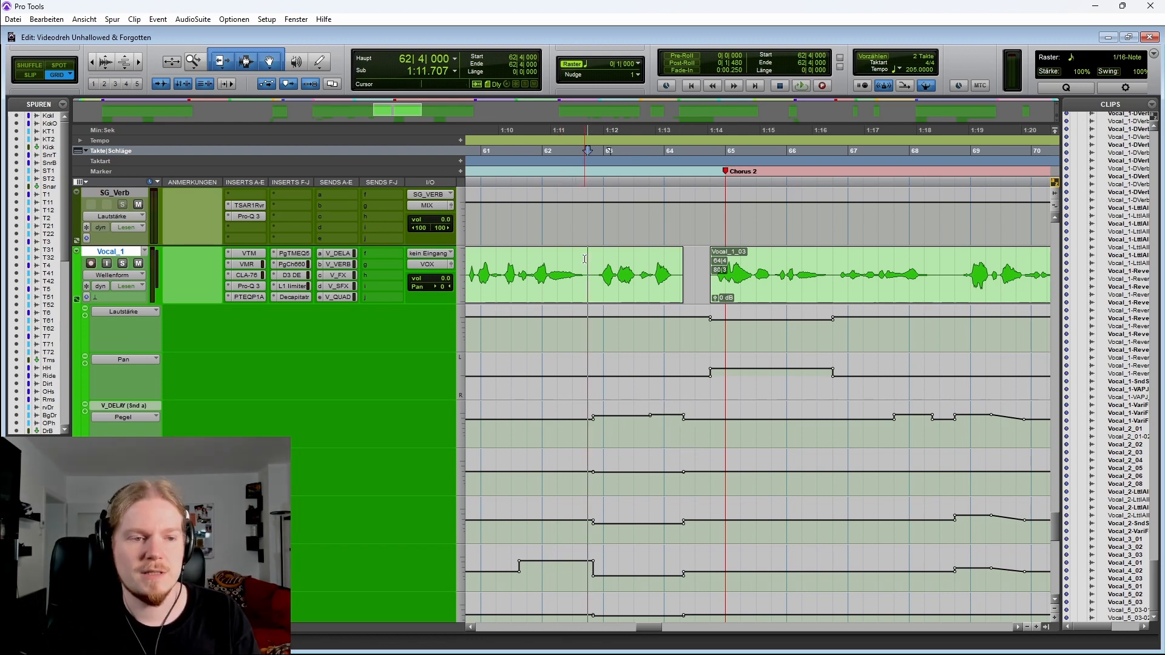
{"action": "key", "text": "space"}
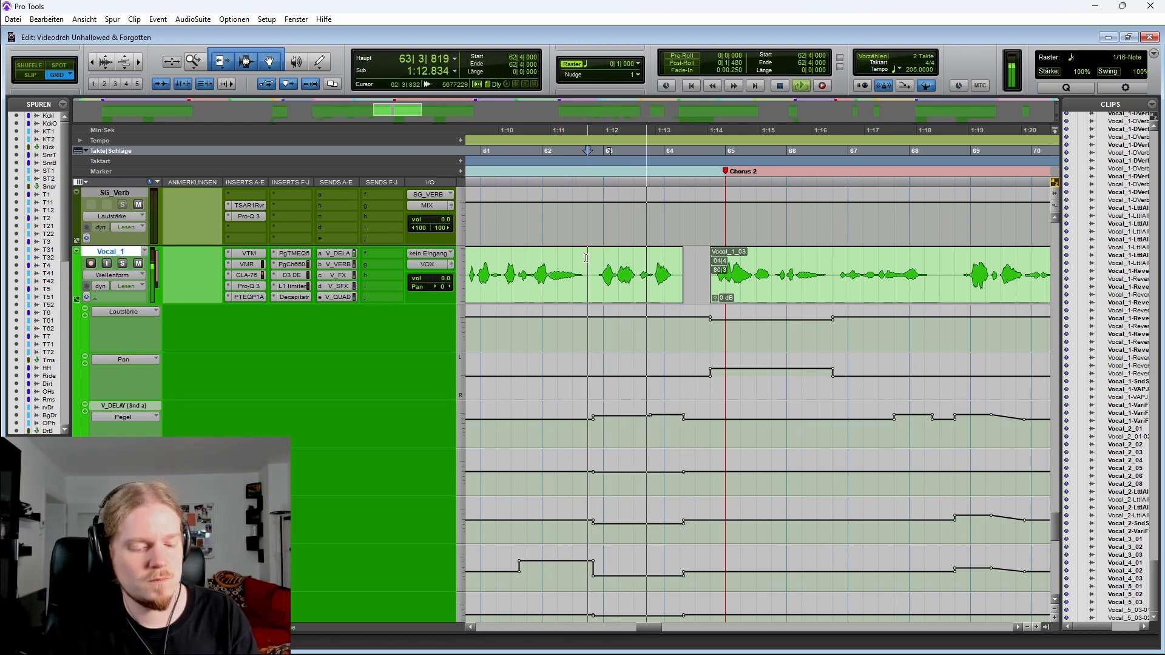
{"action": "key", "text": "space"}
{"action": "key", "text": "space"}
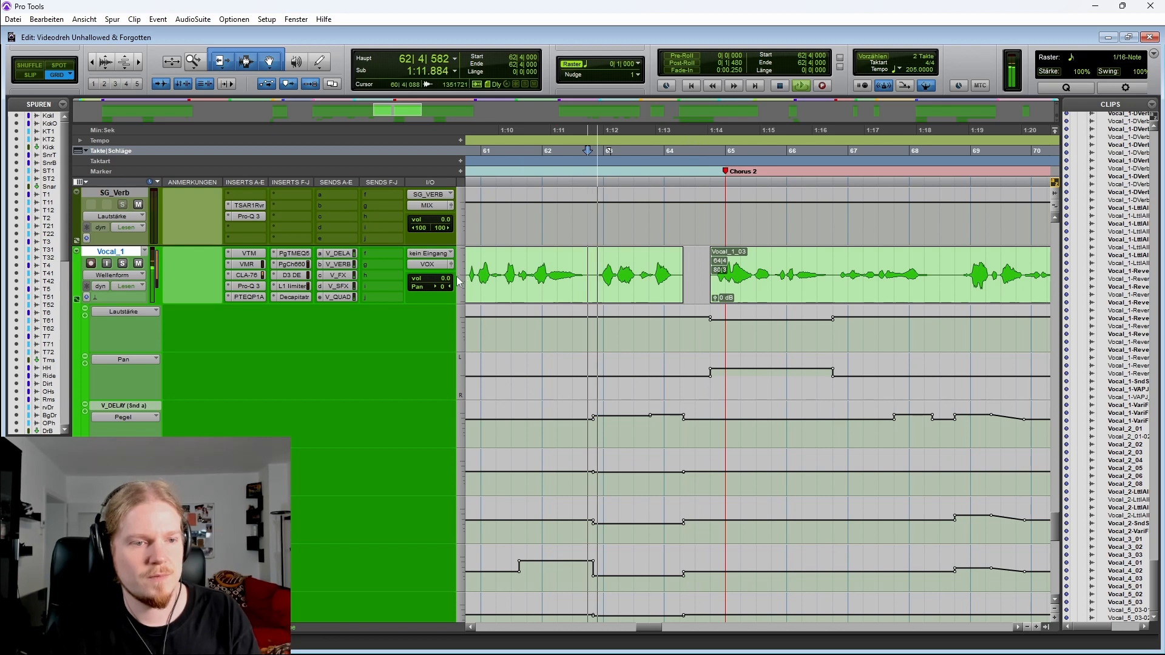
Toggle Vocal_1's solo while stopping and restarting playback
{"action": "left_click", "coordinate": [123, 263]}
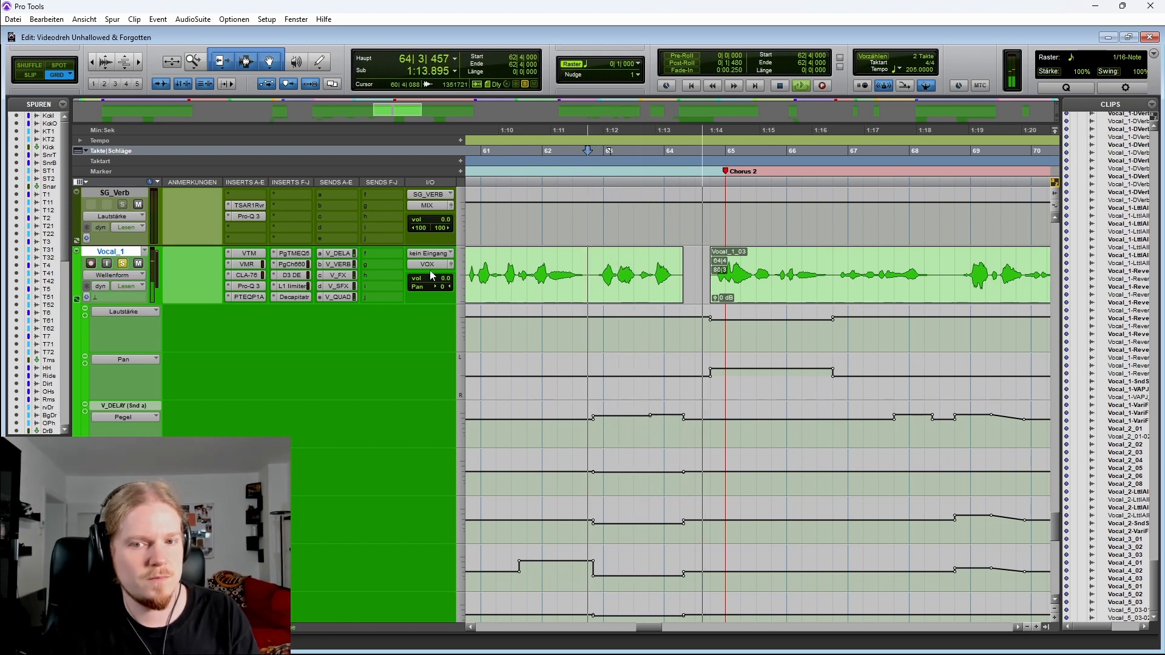
{"action": "key", "text": "space"}
{"action": "key", "text": "shift+s"}
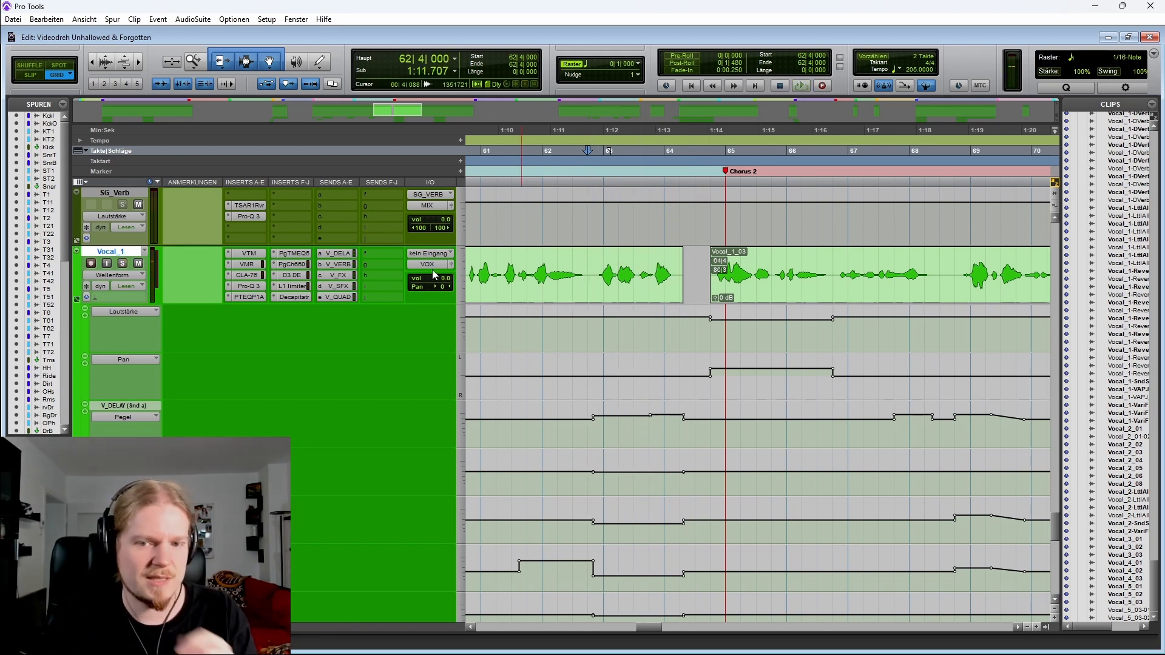
Select Vocal_1's send automation lanes between bars 63 and 64
{"action": "left_click_drag", "start_coordinate": [655, 254], "coordinate": [692, 254]}
{"action": "left_click", "coordinate": [588, 536]}
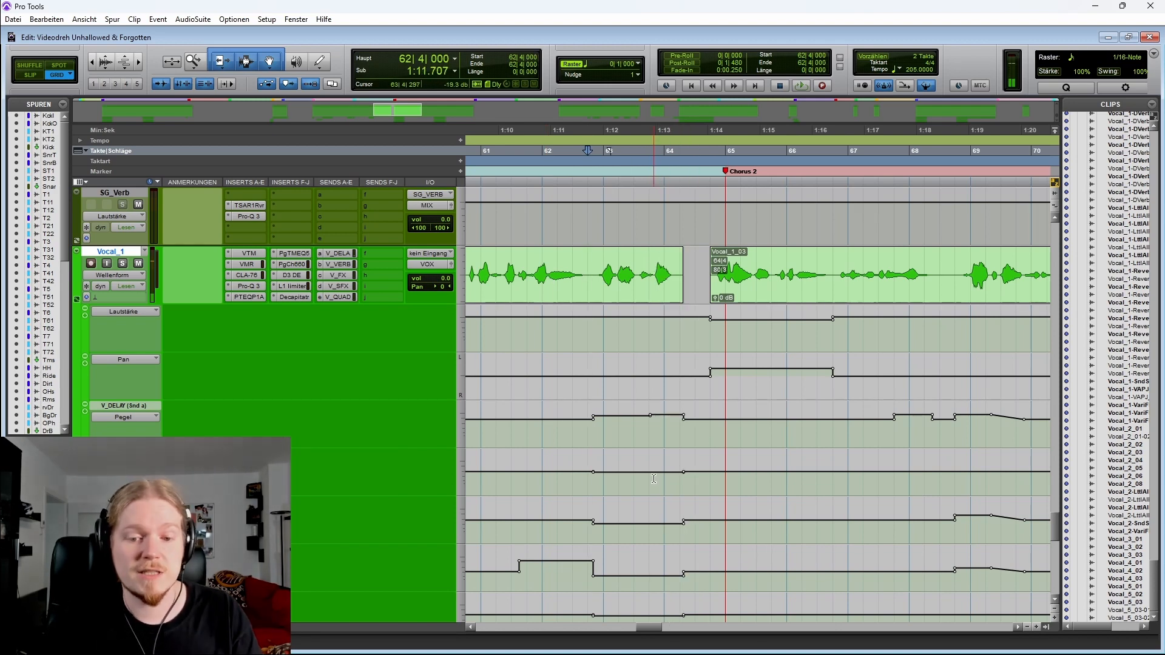
{"action": "left_click_drag", "start_coordinate": [585, 533], "coordinate": [694, 587]}
{"action": "left_click_drag", "start_coordinate": [601, 494], "coordinate": [661, 485]}
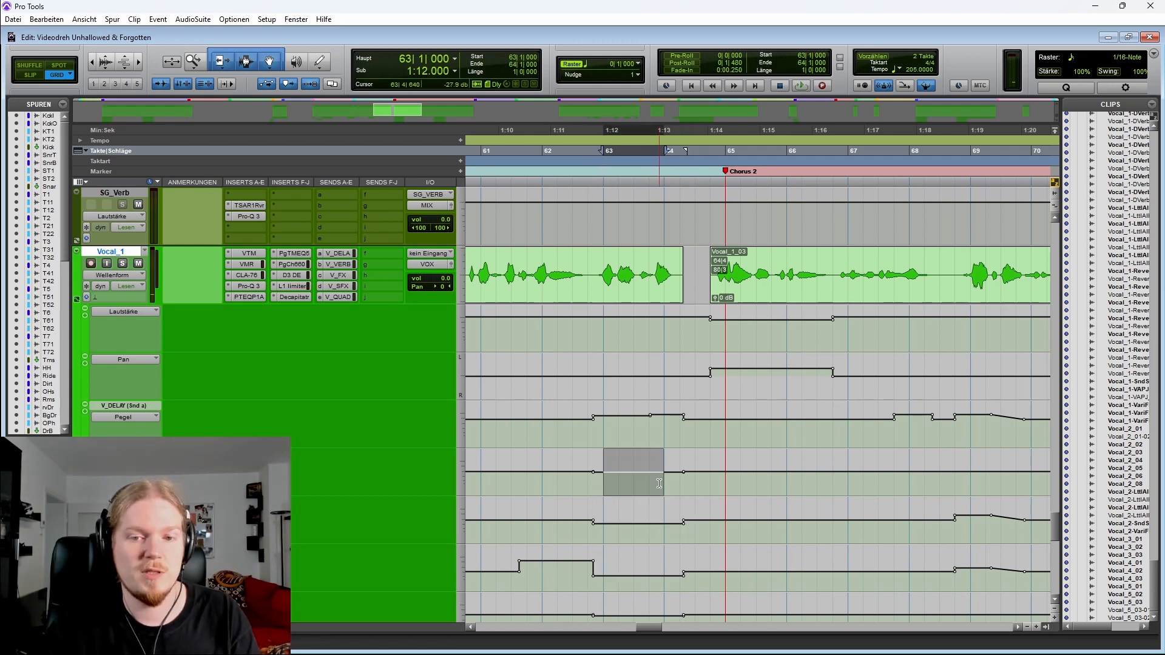
Select Vocal_1 from bar 64 to 65 and play from bar 63 beat 4
{"action": "scroll", "coordinate": [530, 296], "scroll_direction": "right", "scroll_amount": 3}
{"action": "left_click_drag", "start_coordinate": [500, 262], "coordinate": [554, 270]}
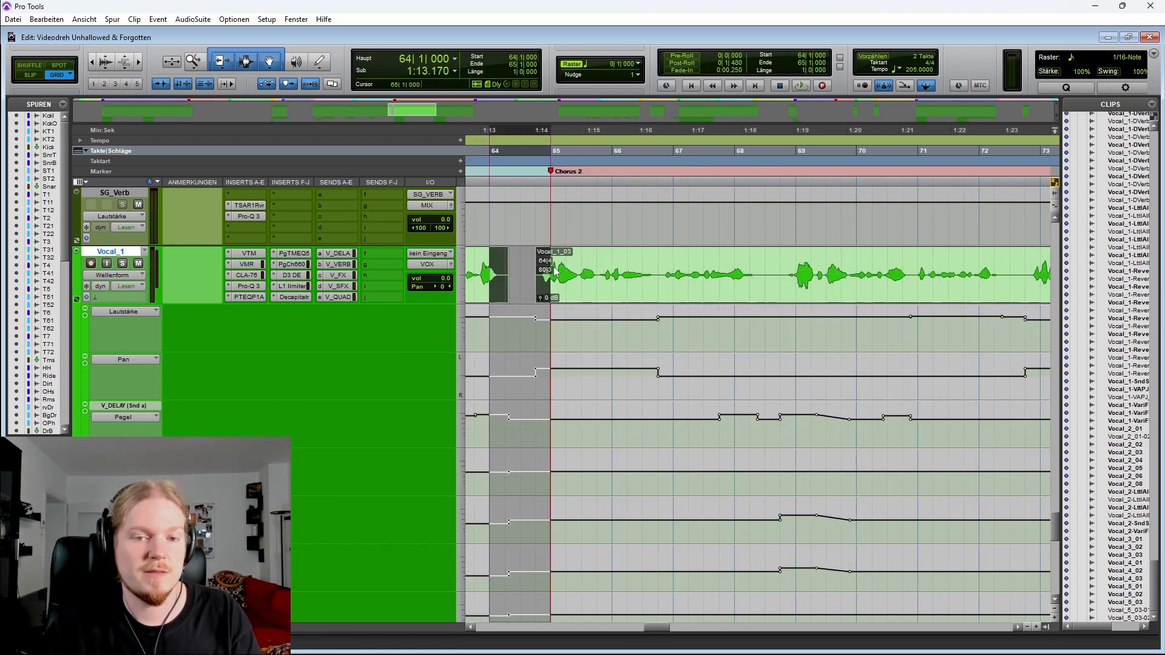
{"action": "left_click", "coordinate": [521, 263]}
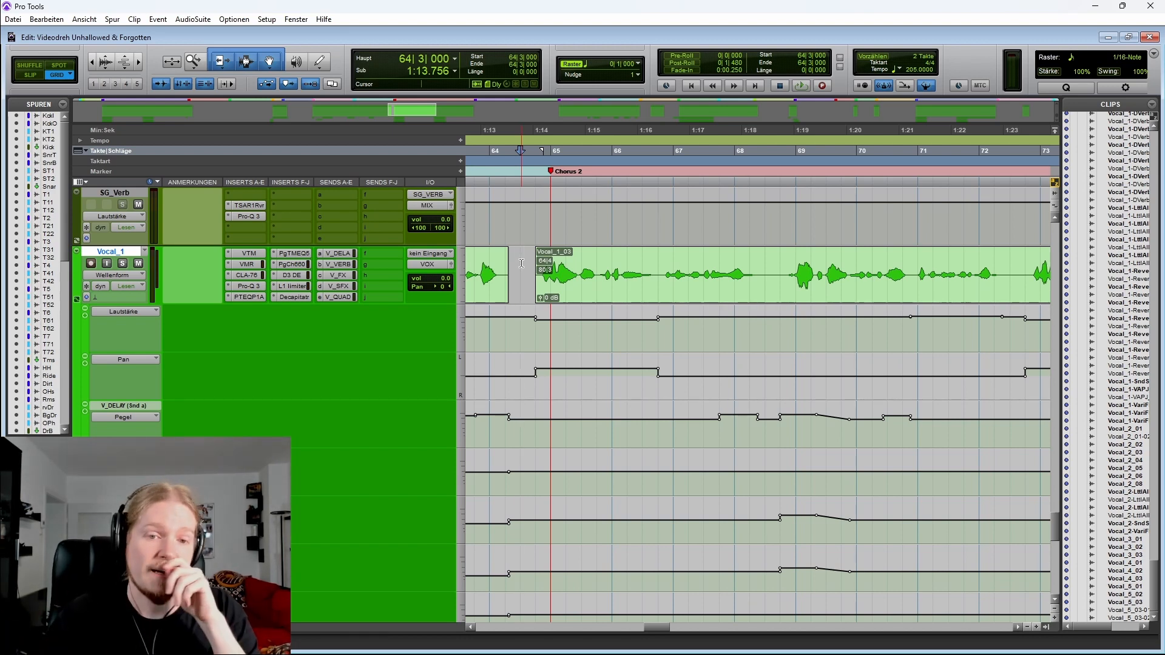
{"action": "left_click", "coordinate": [472, 259]}
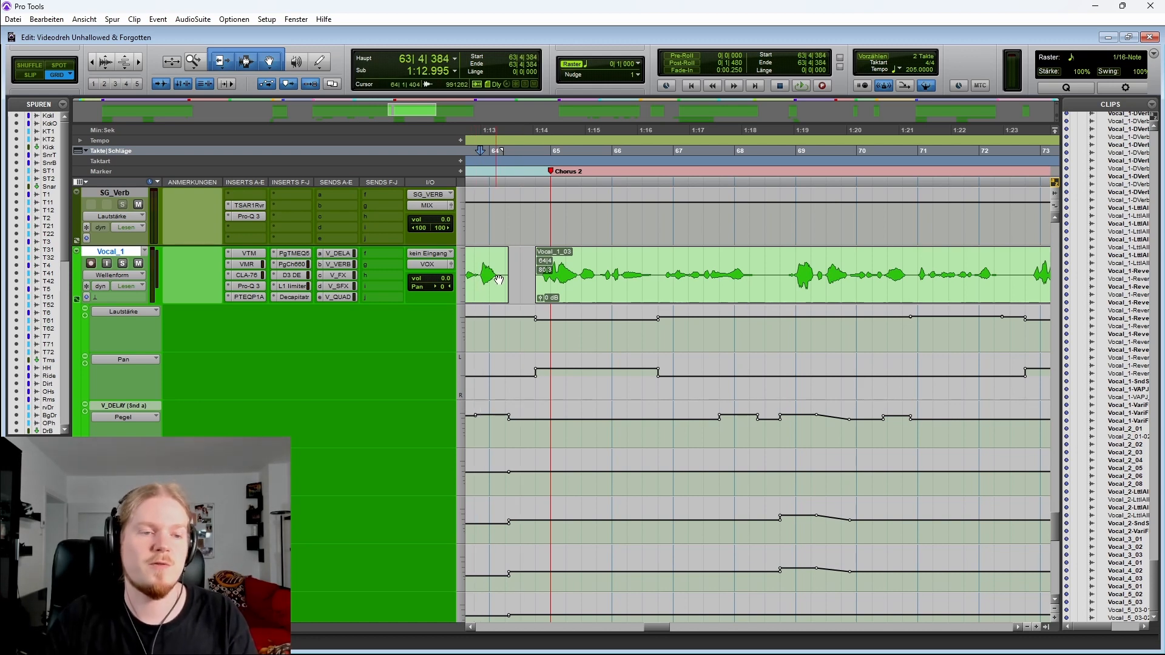
{"action": "key", "text": "space"}
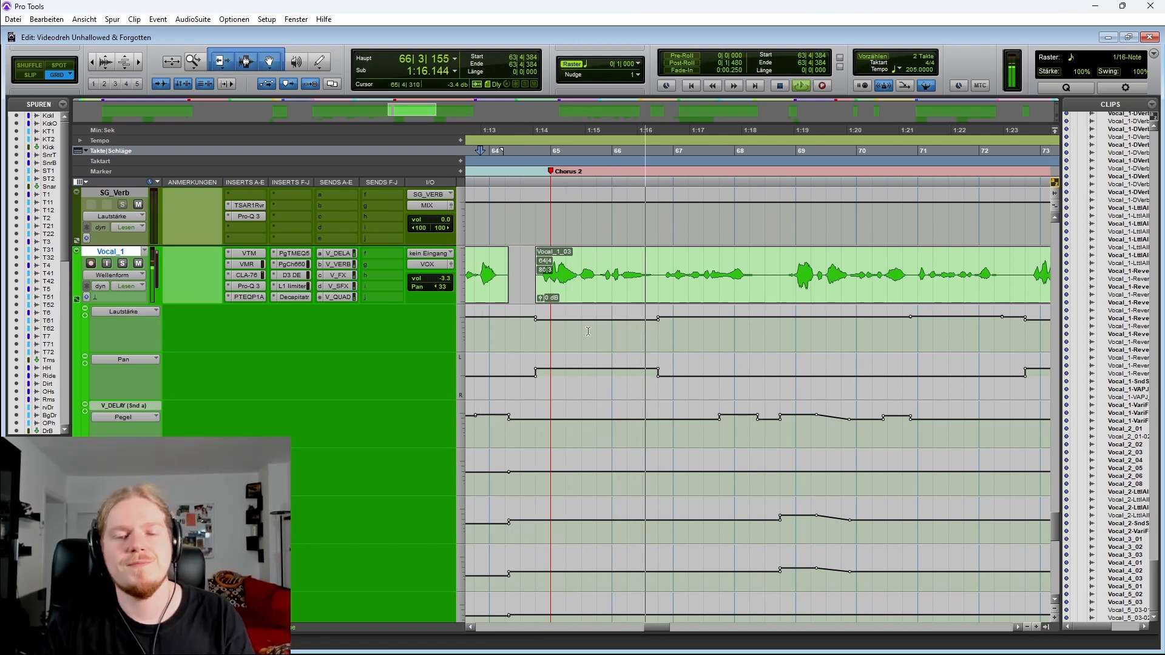
Zoom out and hide Vocal_1's automation lanes to show the harmony vocal tracks
{"action": "left_click", "coordinate": [688, 337]}
{"action": "key", "text": "r"}
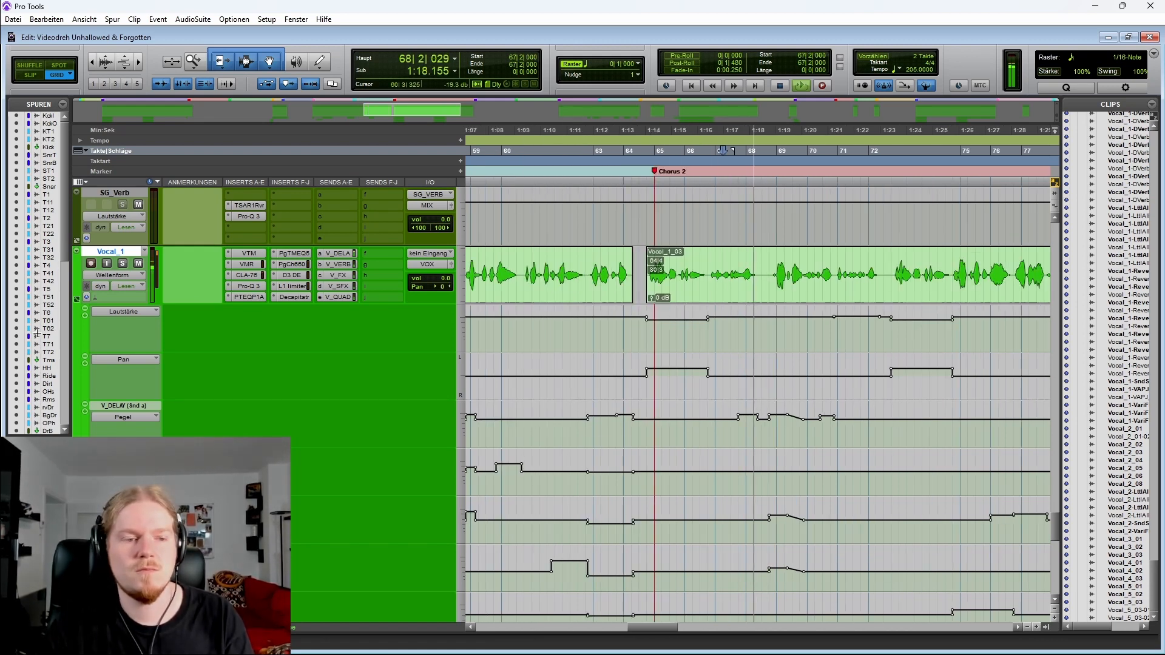
{"action": "left_click", "coordinate": [77, 300]}
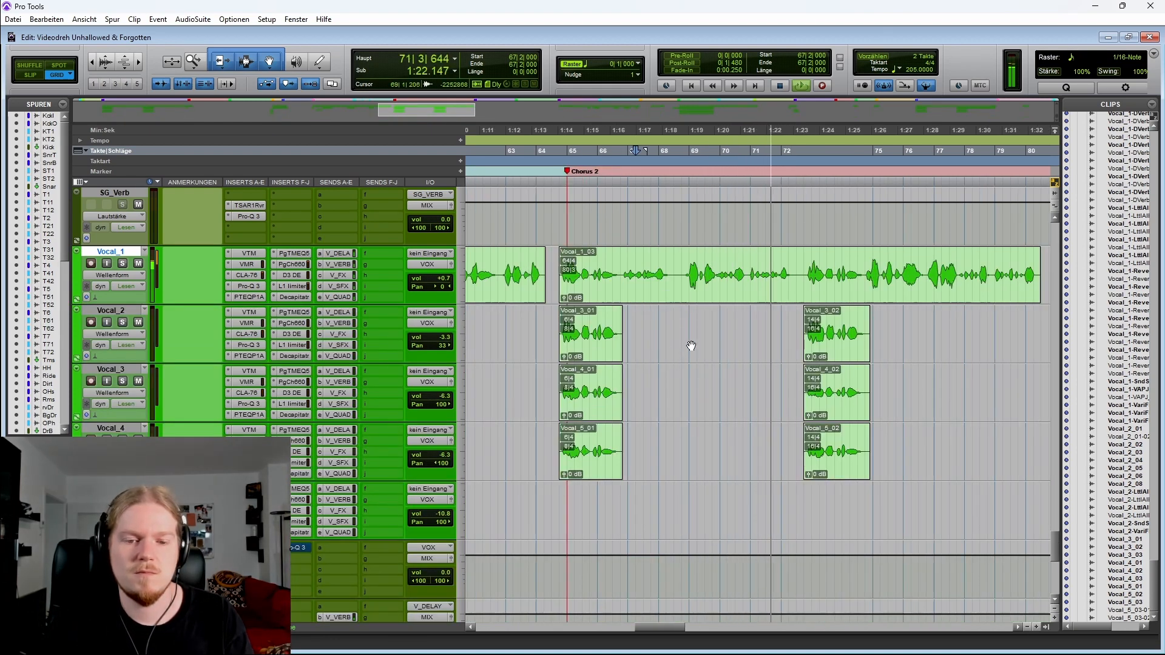
{"action": "key", "text": "space"}
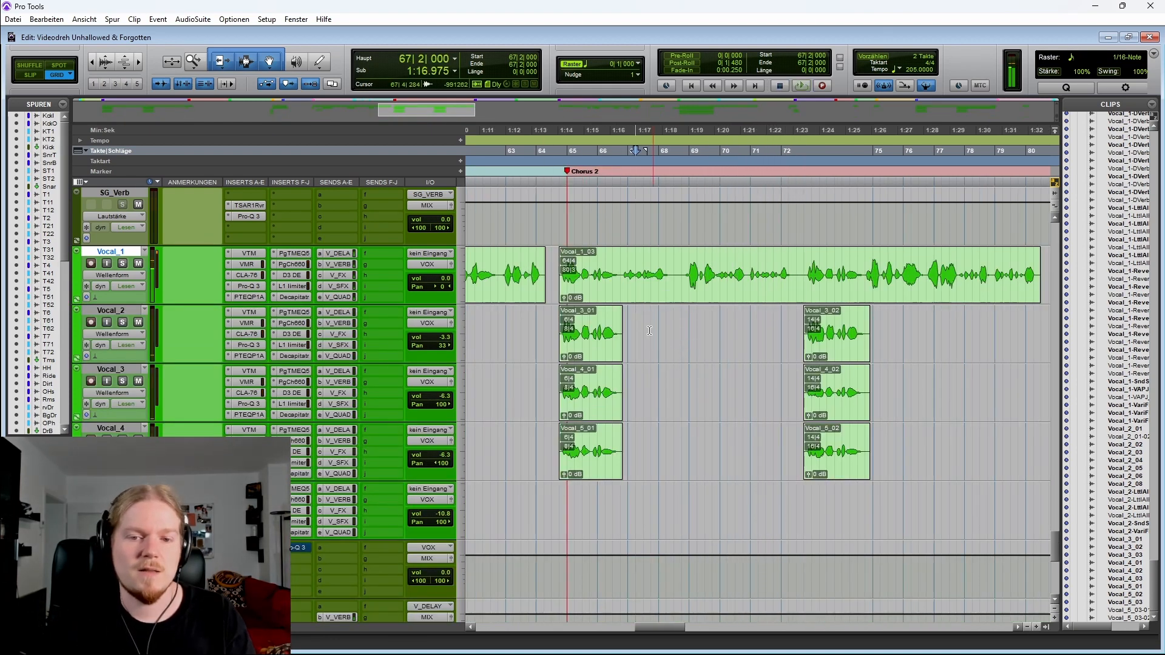
{"action": "left_click", "coordinate": [557, 265]}
{"action": "scroll", "coordinate": [649, 303], "scroll_direction": "left", "scroll_amount": 3}
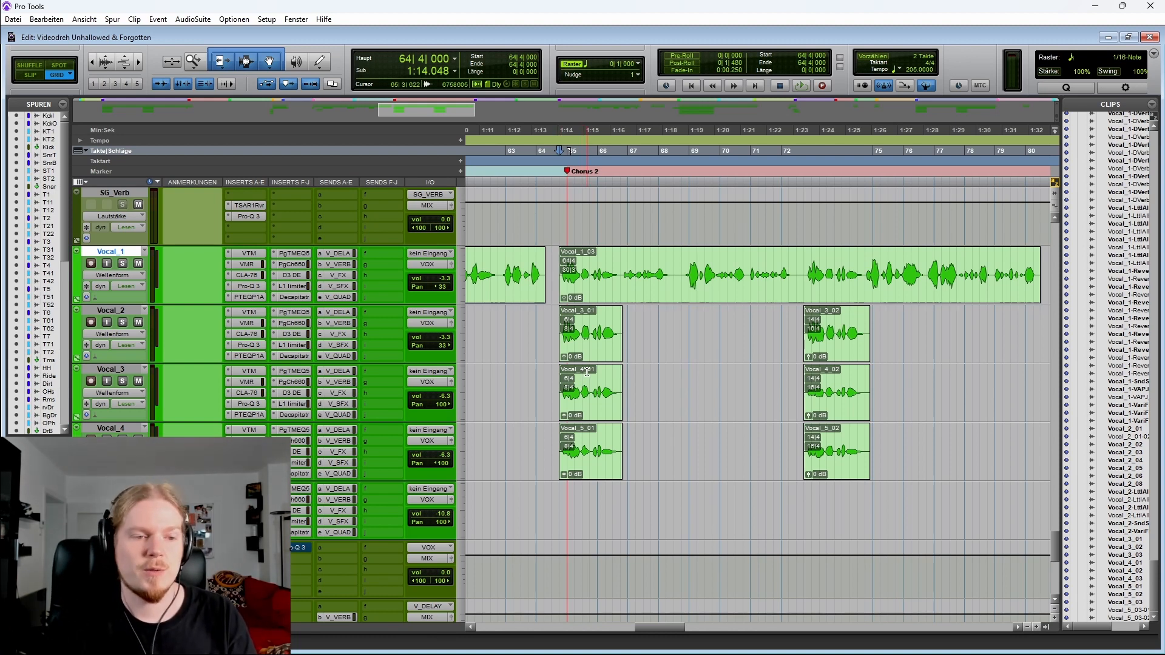
Select Vocal_3 and Vocal_4, solo them and play the Chorus 2 harmonies
{"action": "left_click", "coordinate": [131, 368]}
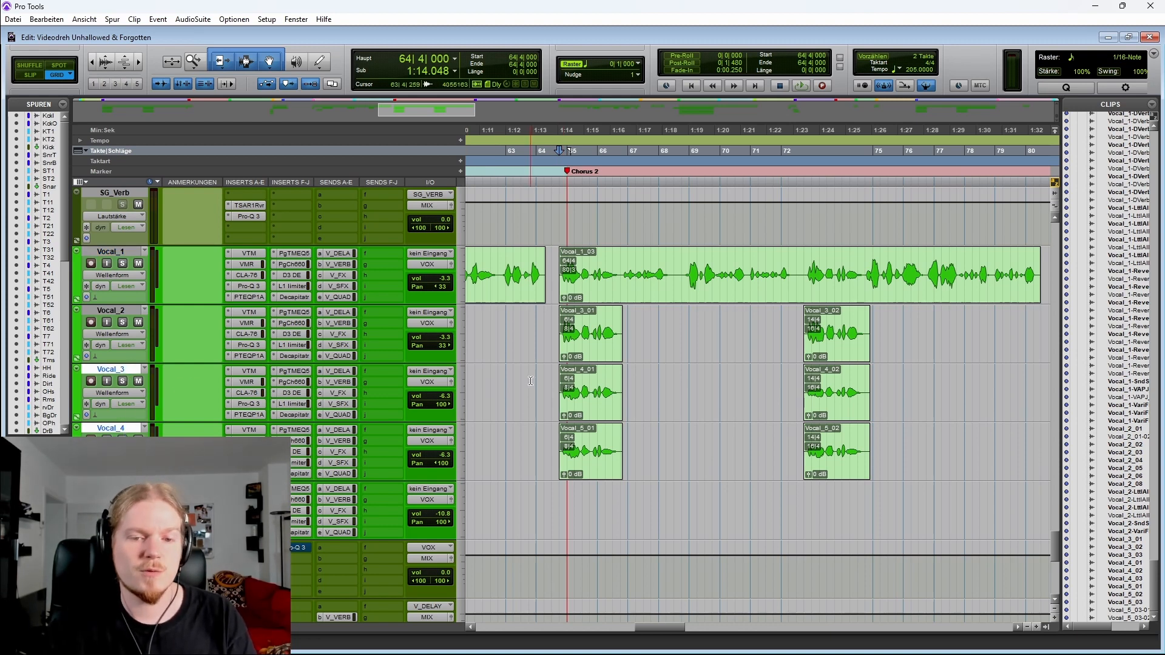
{"action": "left_click", "coordinate": [125, 426], "text": "shift"}
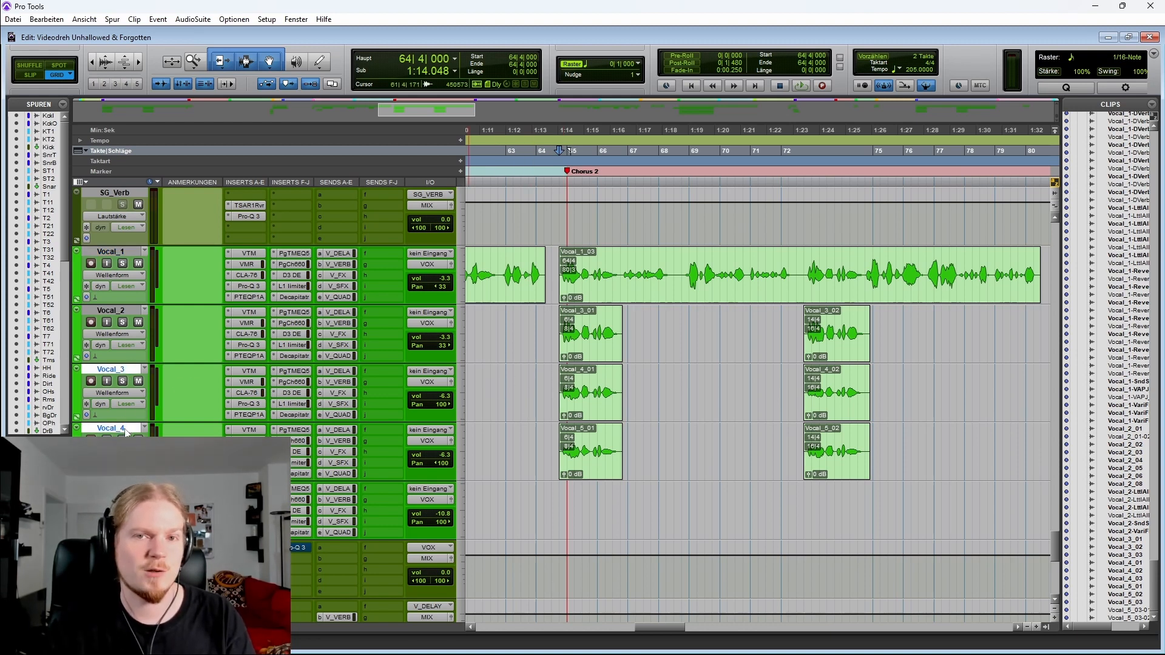
{"action": "key", "text": "shift+s"}
{"action": "key", "text": "space"}
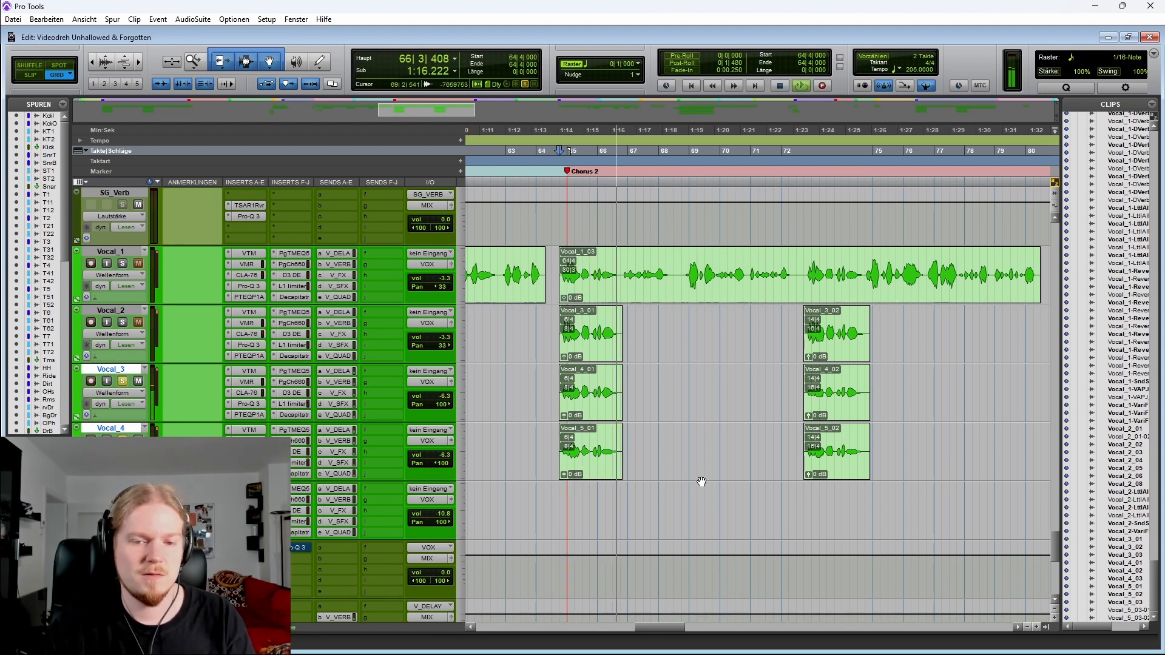
Play the harmonies from bar 72 near the end of Chorus 2
{"action": "left_click", "coordinate": [779, 388]}
{"action": "key", "text": "space"}
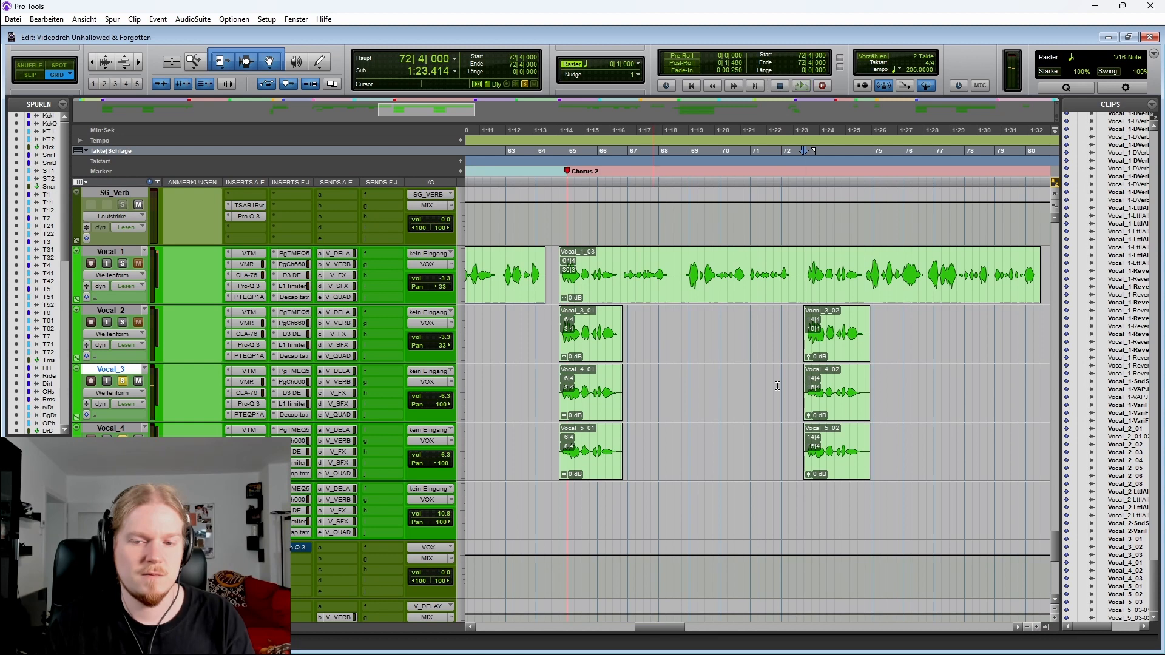
{"action": "key", "text": "Tab"}
{"action": "key", "text": "space"}
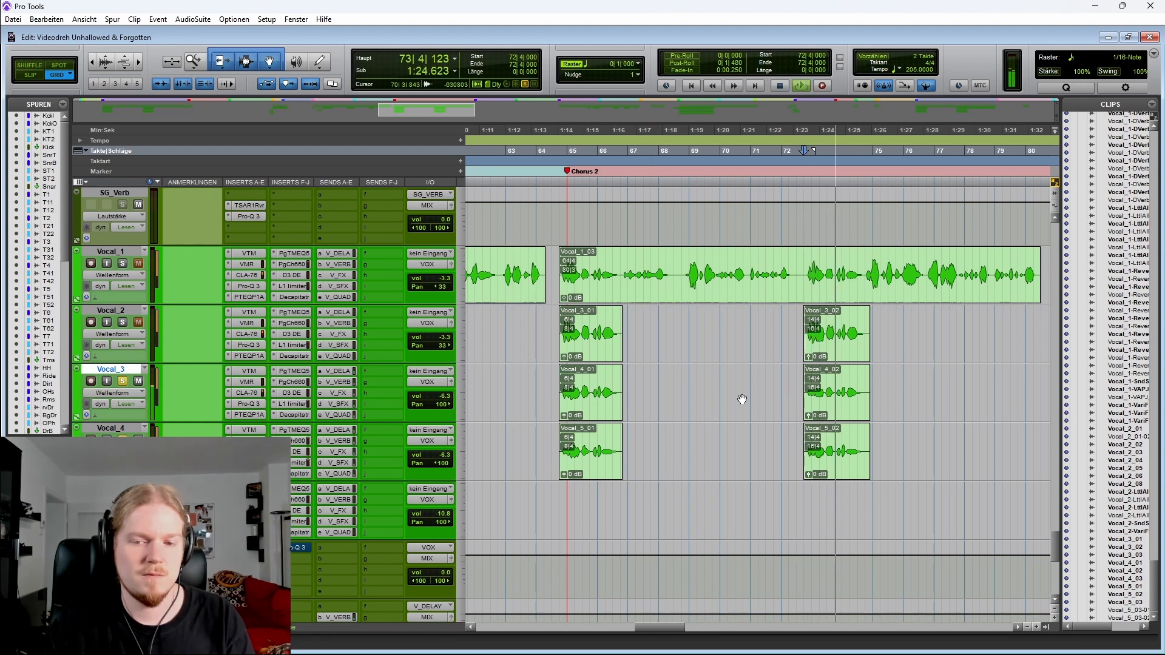
{"action": "key", "text": "space"}
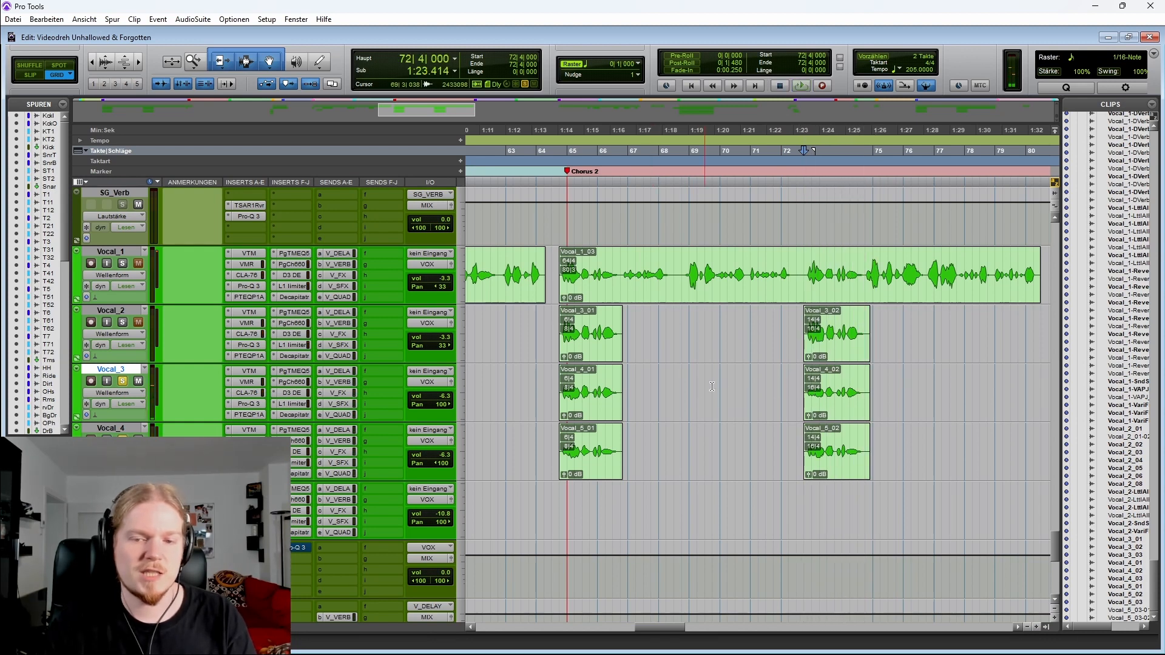
Select the Vocal_3 and Vocal_4 clips from bar 72 to 76, then play from bar 64
{"action": "left_click_drag", "start_coordinate": [787, 393], "coordinate": [906, 432]}
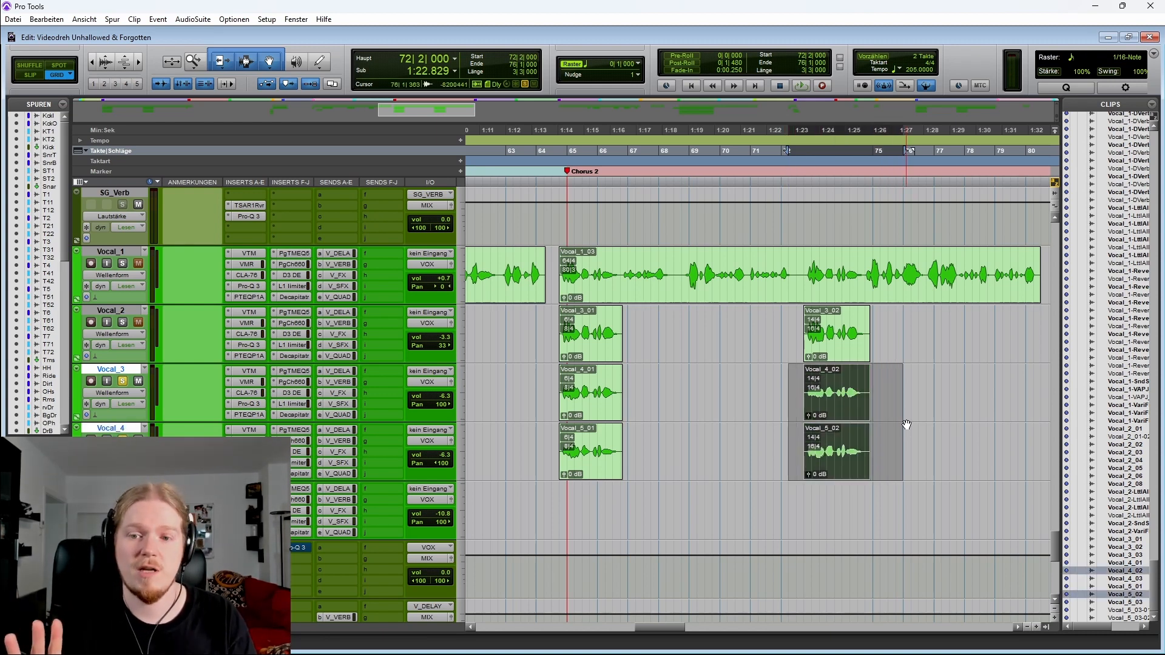
{"action": "left_click", "coordinate": [783, 377], "text": "shift"}
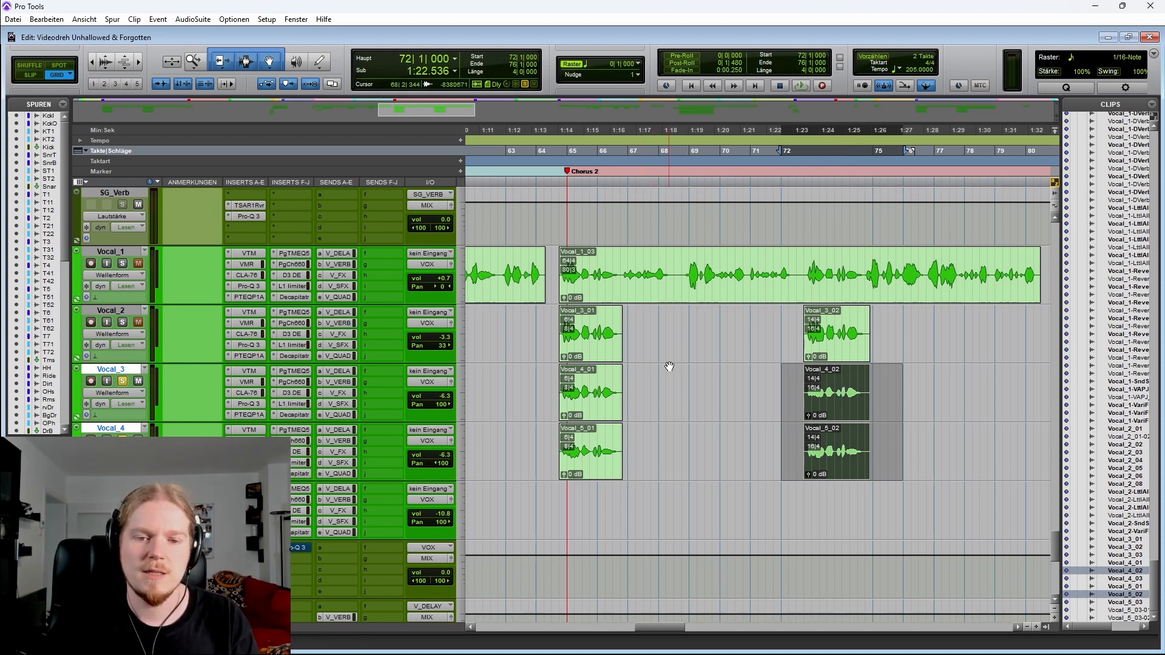
{"action": "left_click", "coordinate": [535, 376]}
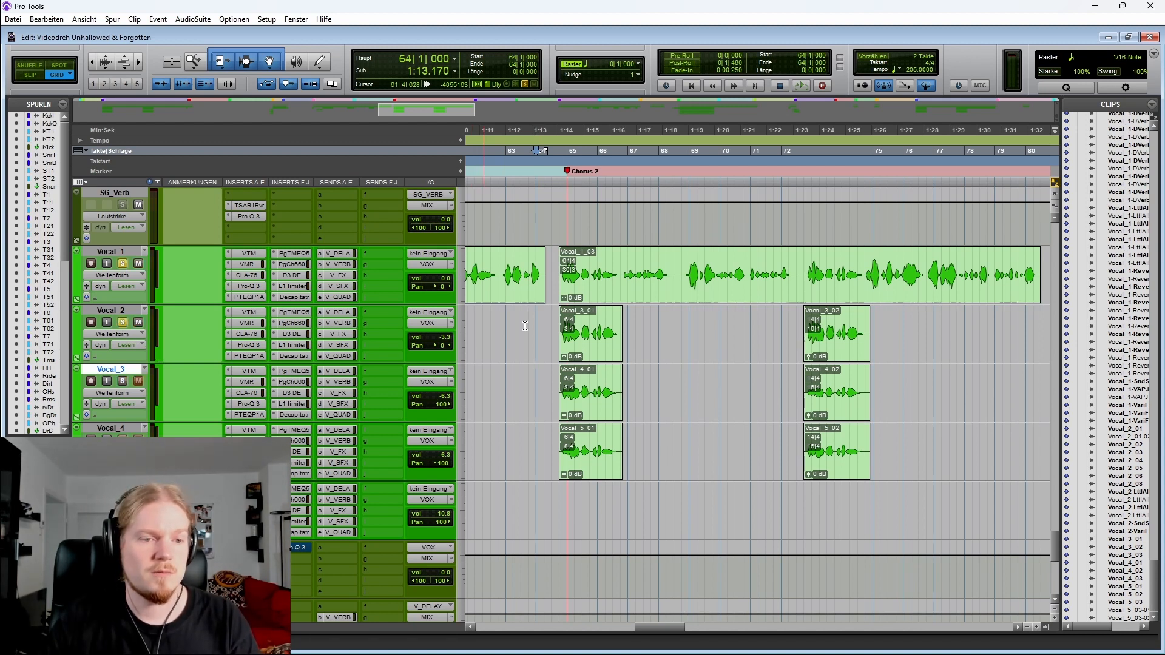
{"action": "key", "text": "space"}
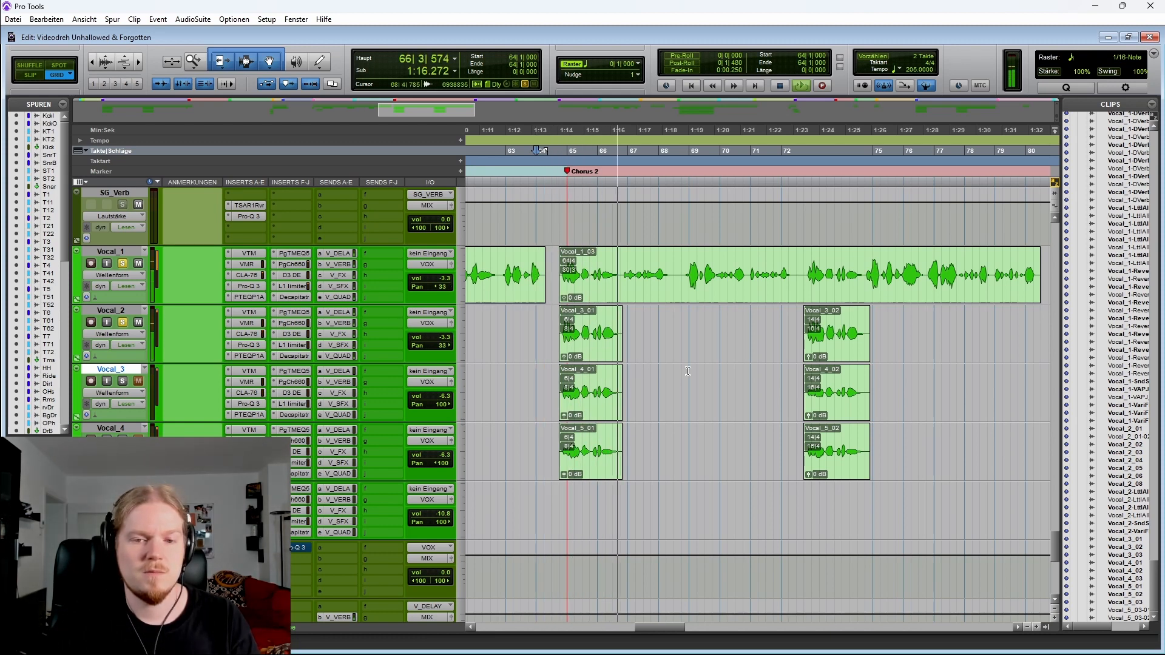
{"action": "key", "text": "space"}
Select the Vocal_1 to Vocal_4 clips at bar 64 and play from bar 62 beat 4
{"action": "left_click", "coordinate": [560, 322]}
{"action": "left_click_drag", "start_coordinate": [553, 265], "coordinate": [623, 324]}
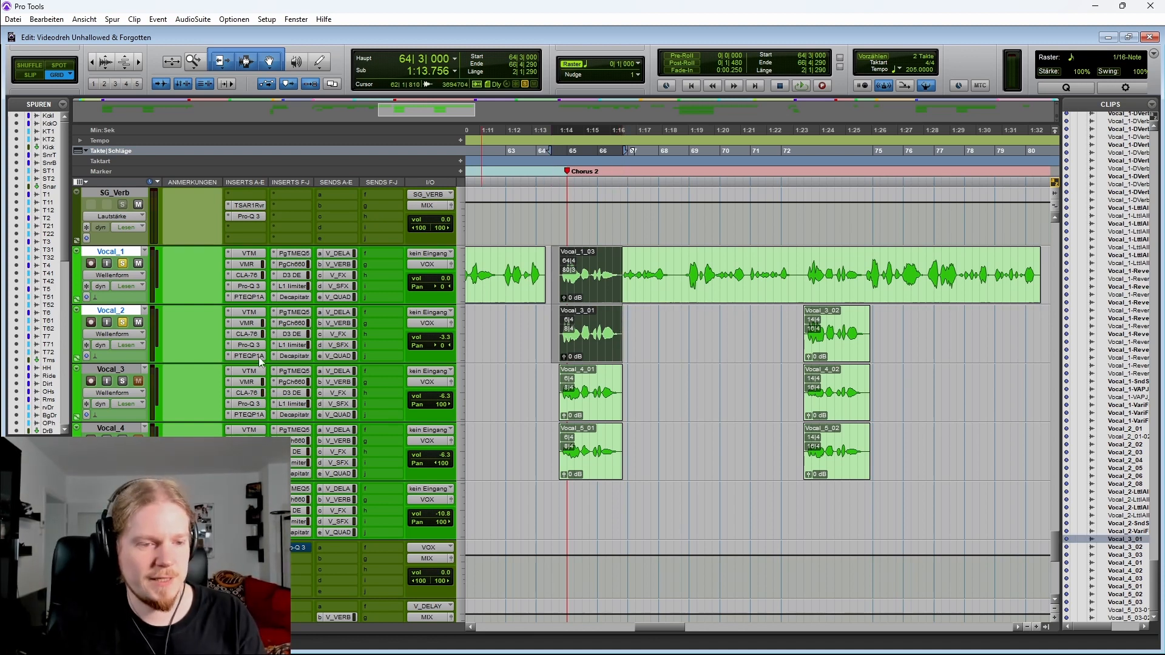
{"action": "left_click_drag", "start_coordinate": [110, 373], "coordinate": [137, 425]}
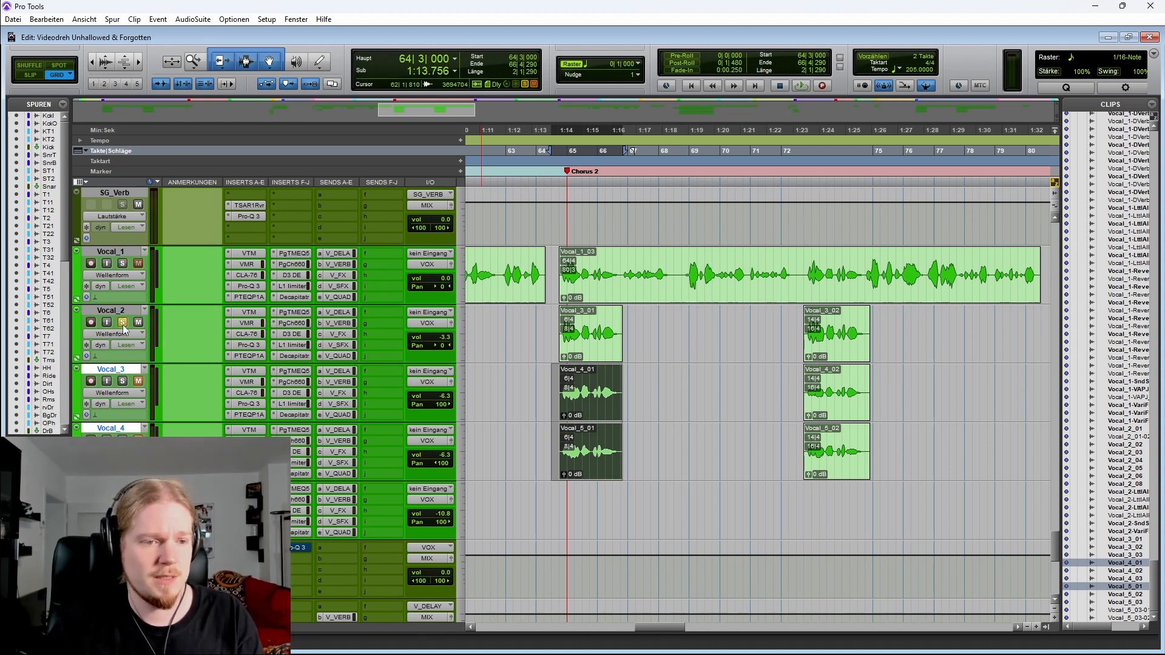
{"action": "left_click", "coordinate": [500, 259]}
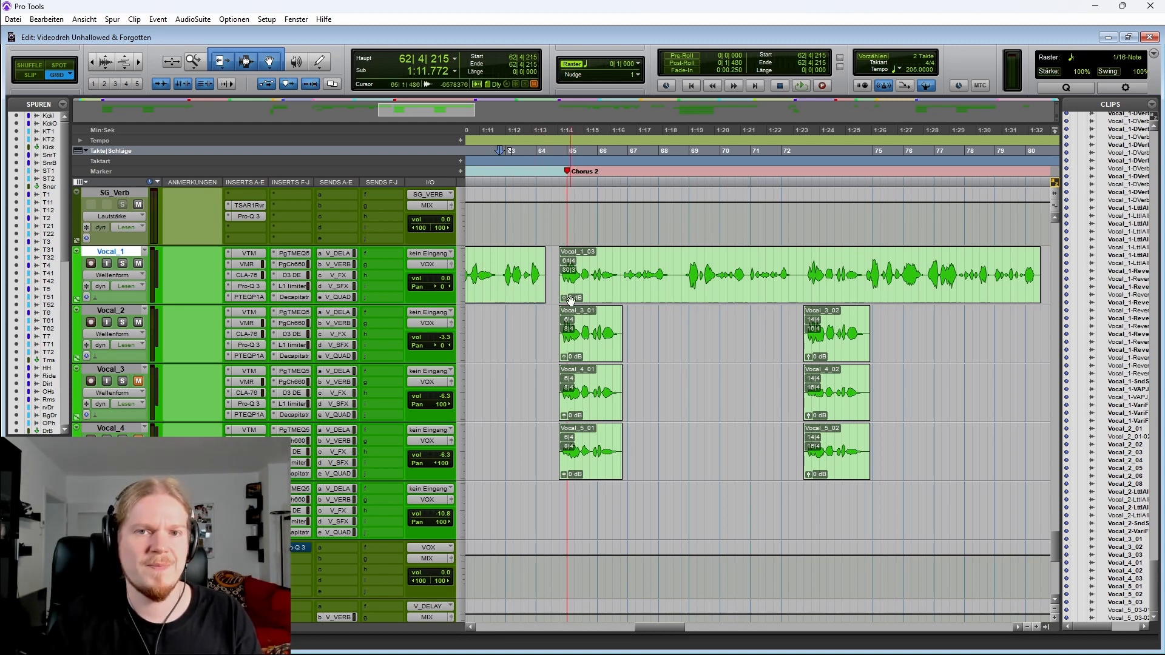
{"action": "key", "text": "space"}
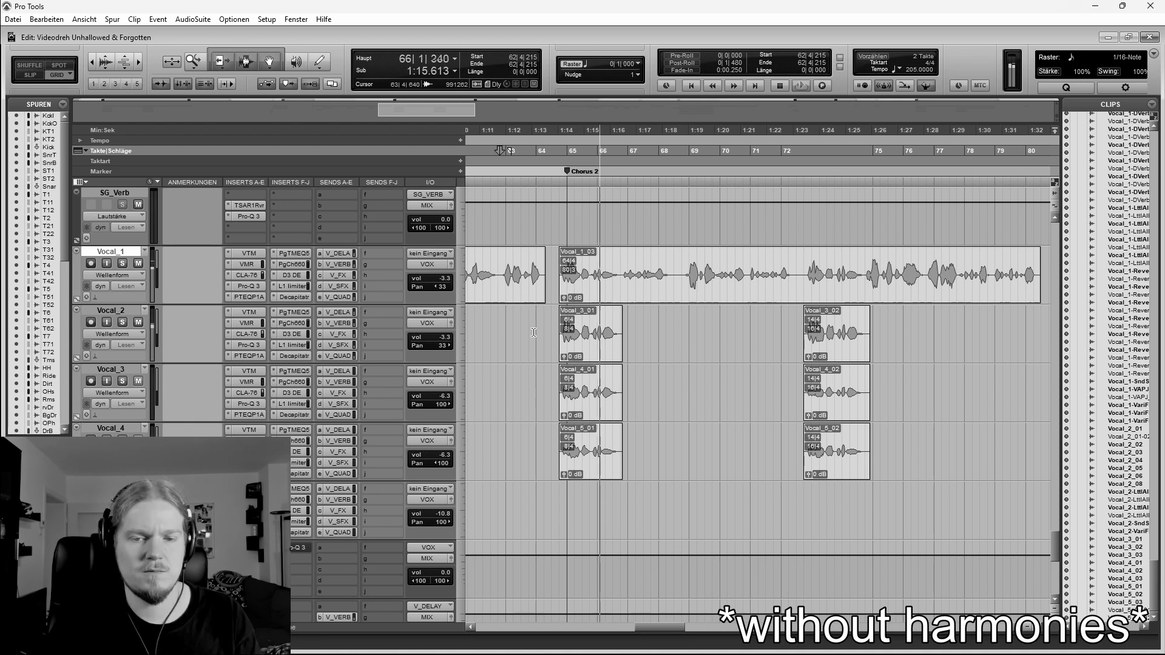
Unsolo Vocal_3 and Vocal_4 and play the chorus without harmonies from bar 70
{"action": "left_click", "coordinate": [124, 369]}
{"action": "left_click", "coordinate": [133, 429], "text": "shift"}
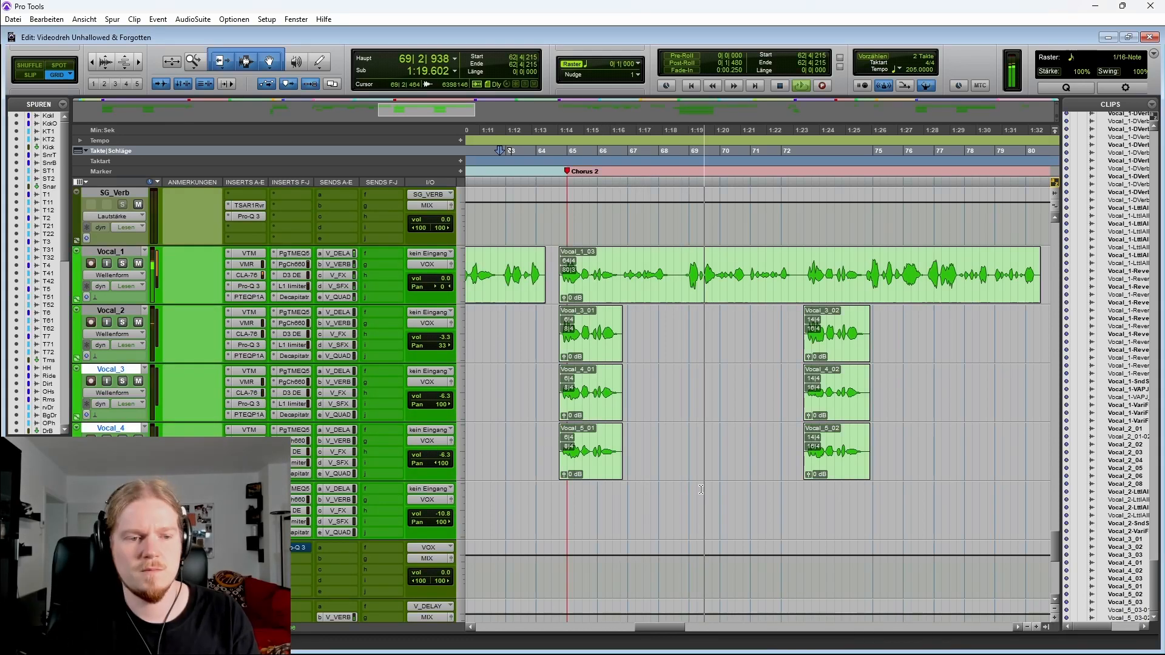
{"action": "left_click", "coordinate": [773, 387]}
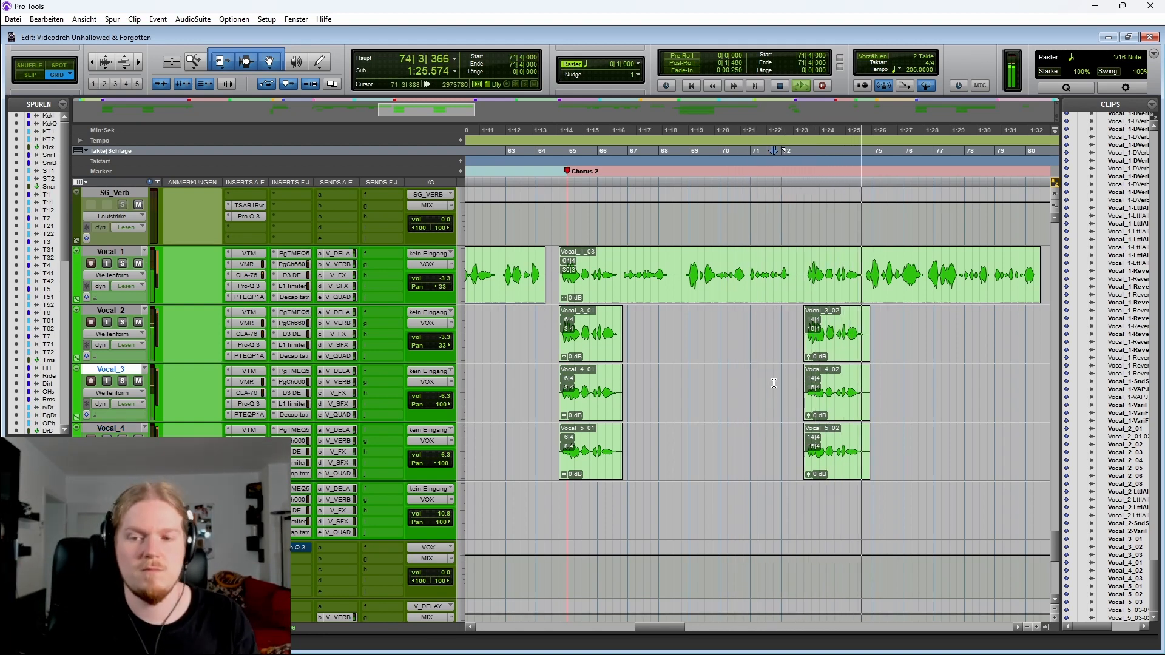
{"action": "left_click", "coordinate": [732, 331]}
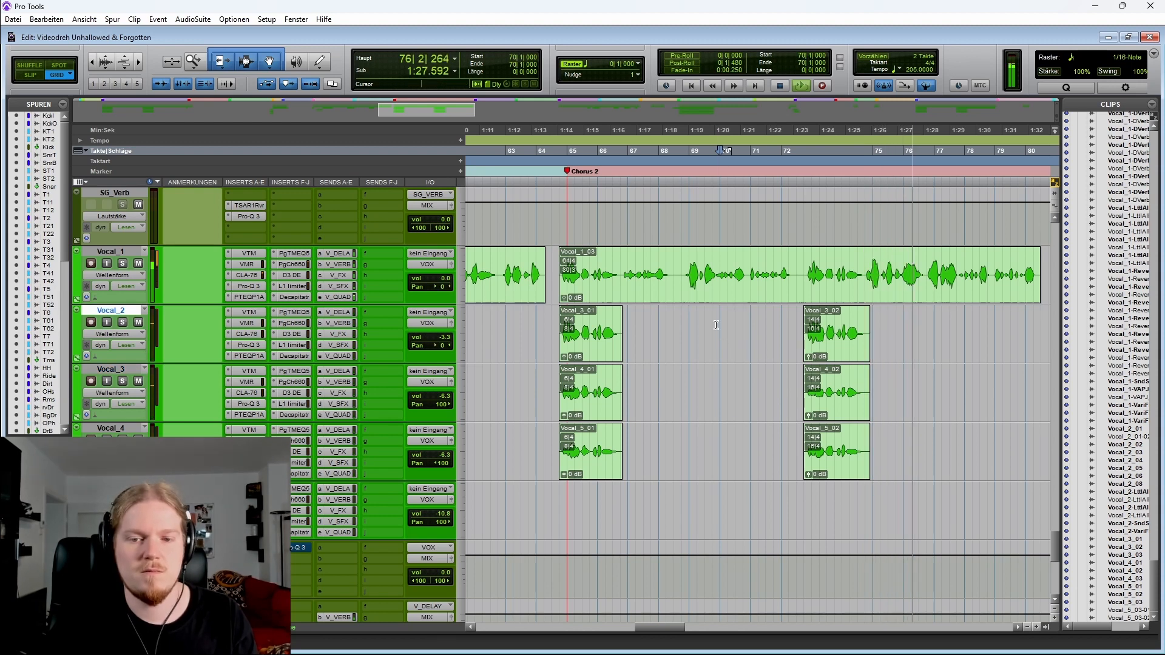
{"action": "key", "text": "space"}
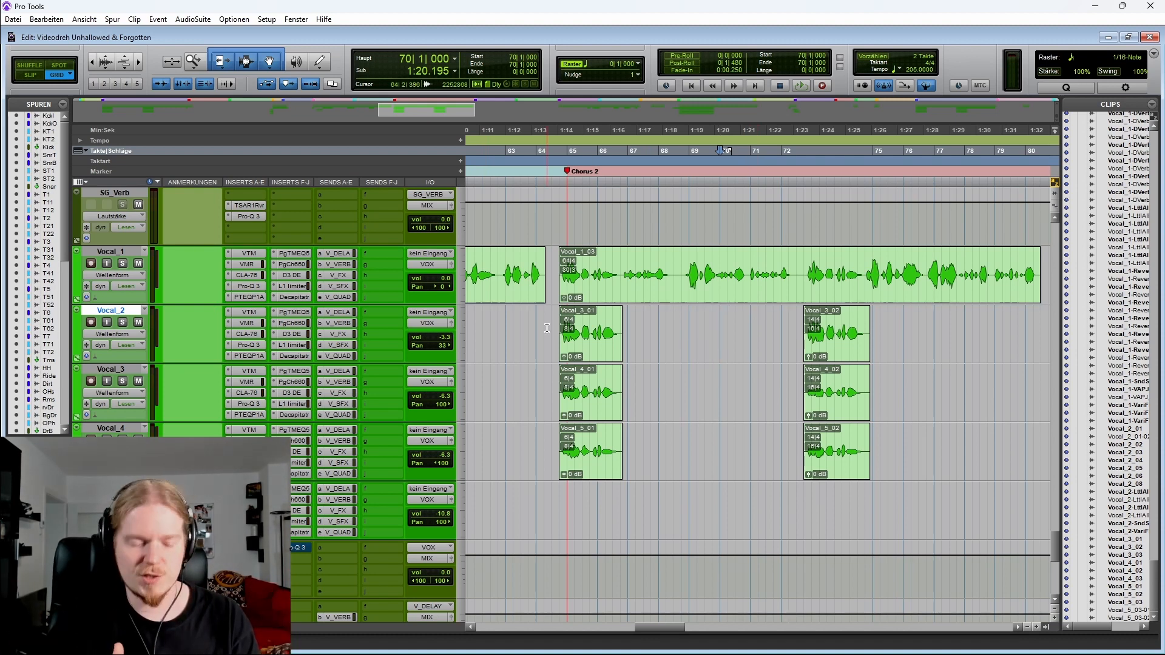
Show Vocal_1's automation lanes, select bars 67 to 71 on them and play from bar 67
{"action": "left_click", "coordinate": [76, 300]}
{"action": "left_click_drag", "start_coordinate": [649, 423], "coordinate": [766, 553]}
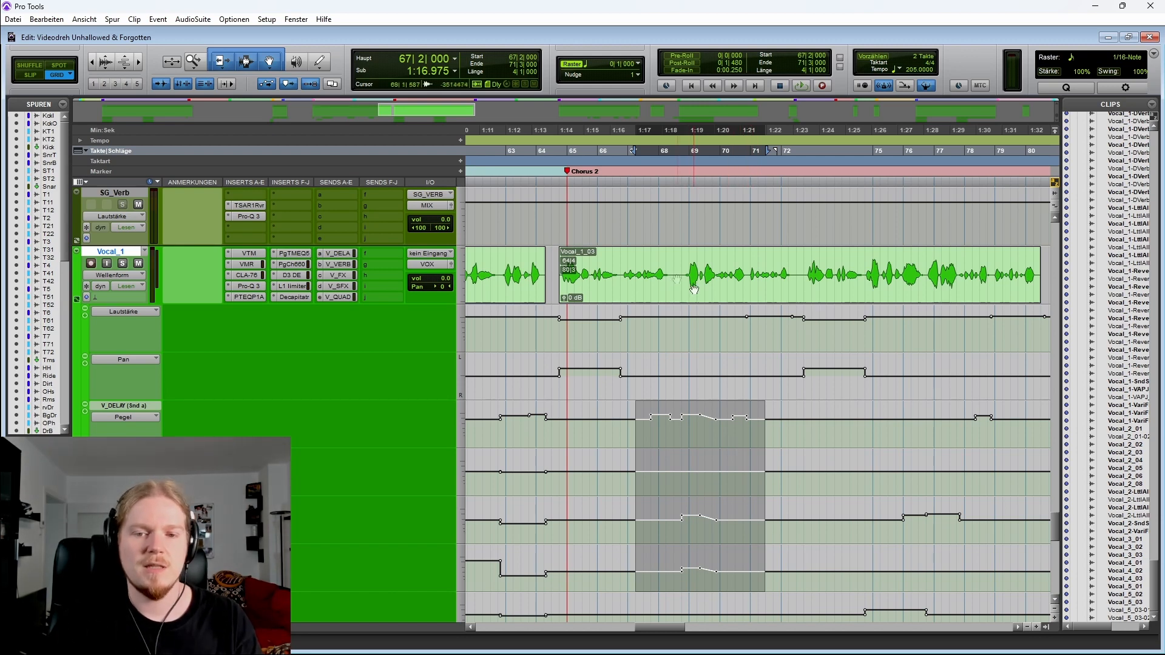
{"action": "left_click", "coordinate": [674, 260]}
{"action": "key", "text": "space"}
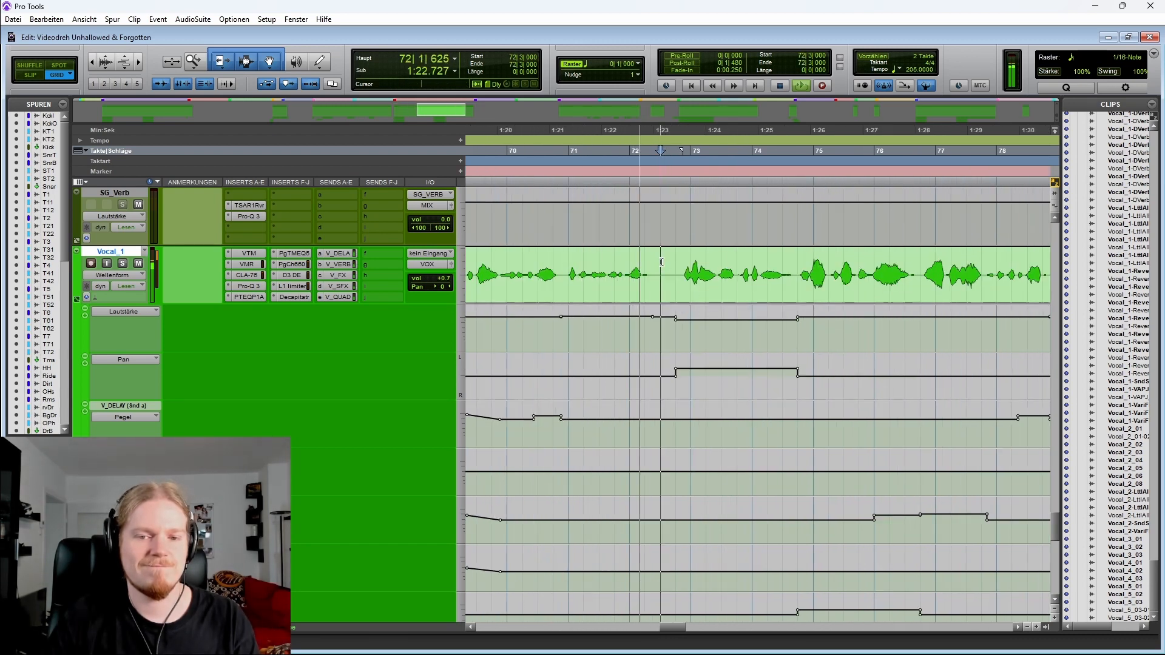
Stop playback and zoom around Vocal_1's clip between bars 68 and 77 to place the cursor near bar 75
{"action": "key", "text": "space"}
{"action": "key", "text": "ctrl+bracketleft"}
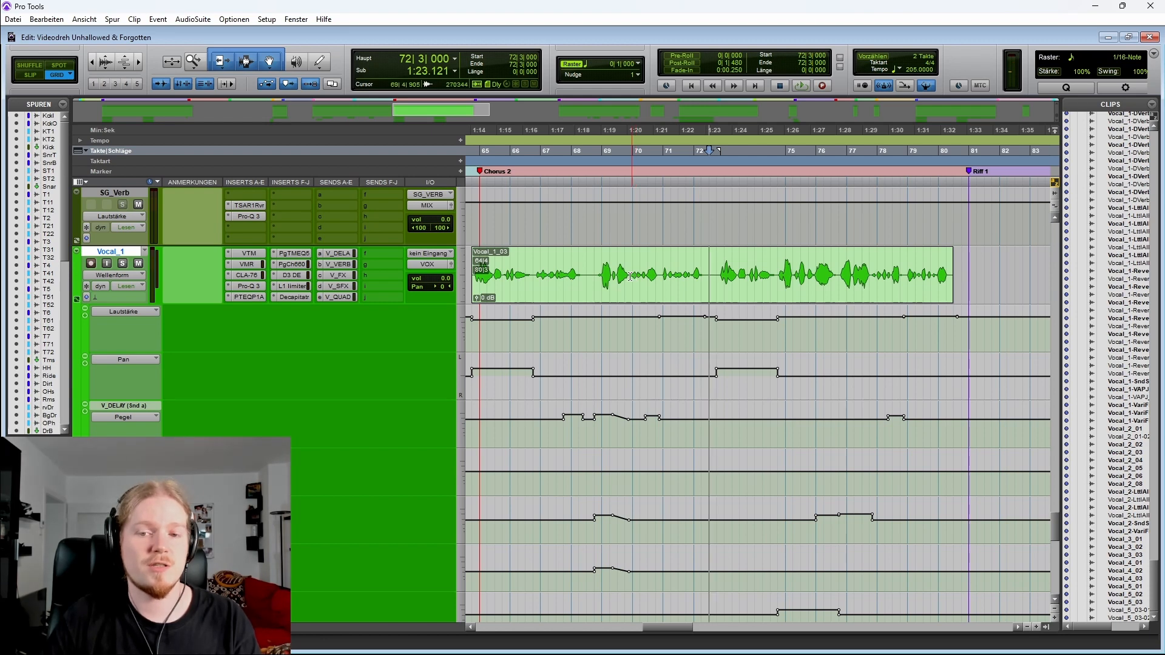
{"action": "scroll", "coordinate": [622, 277], "scroll_direction": "right", "scroll_amount": 2}
{"action": "left_click", "coordinate": [687, 276]}
{"action": "key", "text": "r"}
{"action": "left_click_drag", "start_coordinate": [561, 260], "coordinate": [716, 260]}
{"action": "left_click", "coordinate": [714, 260]}
{"action": "key", "text": "t"}
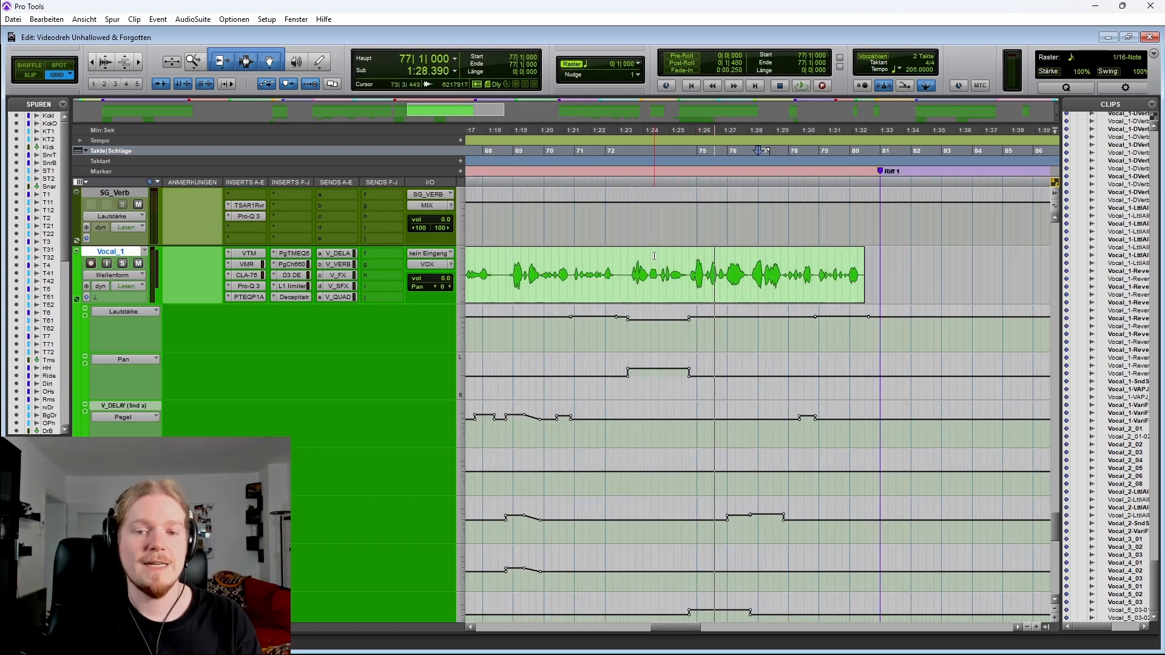
{"action": "left_click", "coordinate": [687, 259]}
{"action": "scroll", "coordinate": [665, 260], "scroll_direction": "right", "scroll_amount": 2}
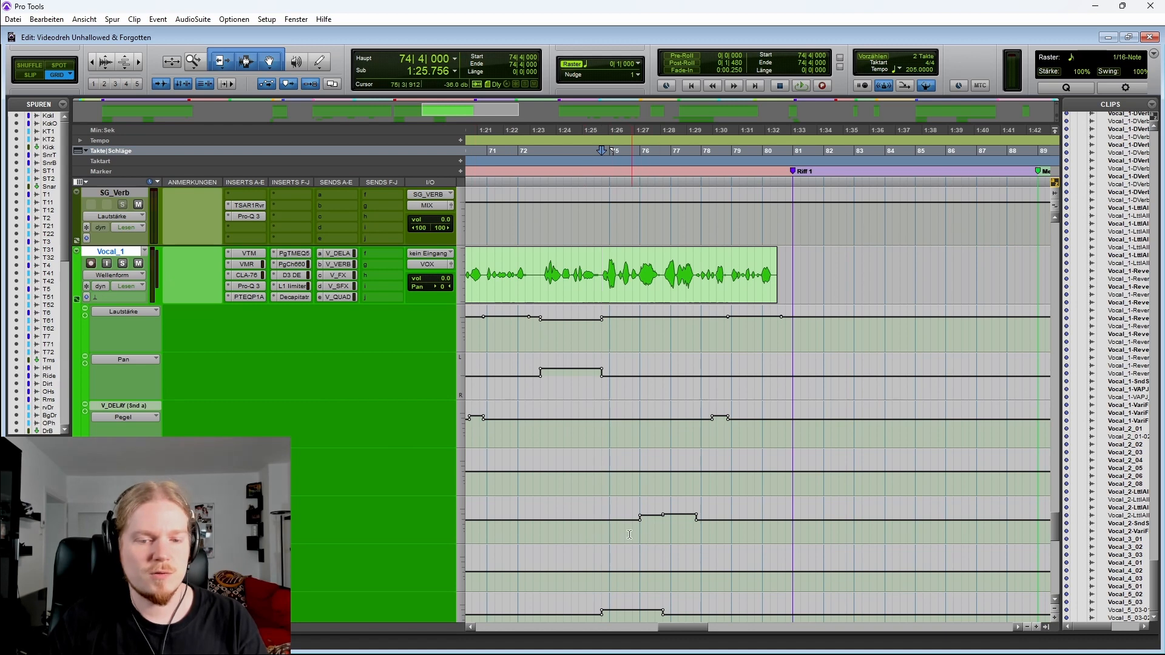
Select an automation lane from bar 75 to 79, then play Vocal_1 from bar 74 beat 4 and stop
{"action": "left_click_drag", "start_coordinate": [618, 521], "coordinate": [721, 534]}
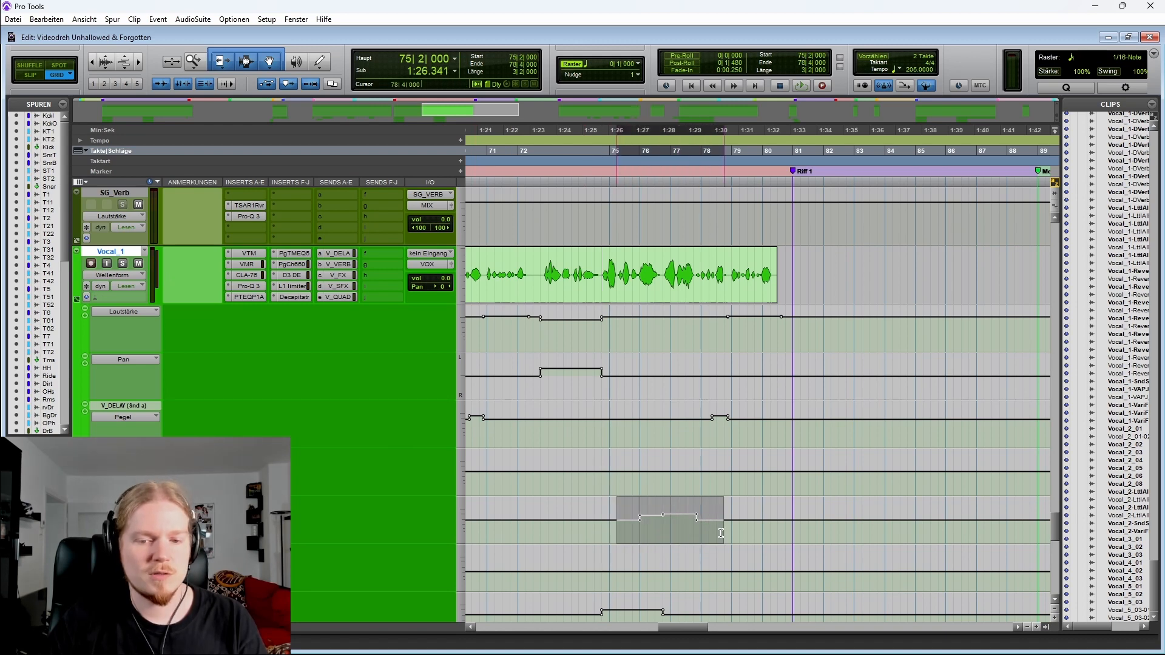
{"action": "left_click", "coordinate": [599, 262]}
{"action": "key", "text": "space"}
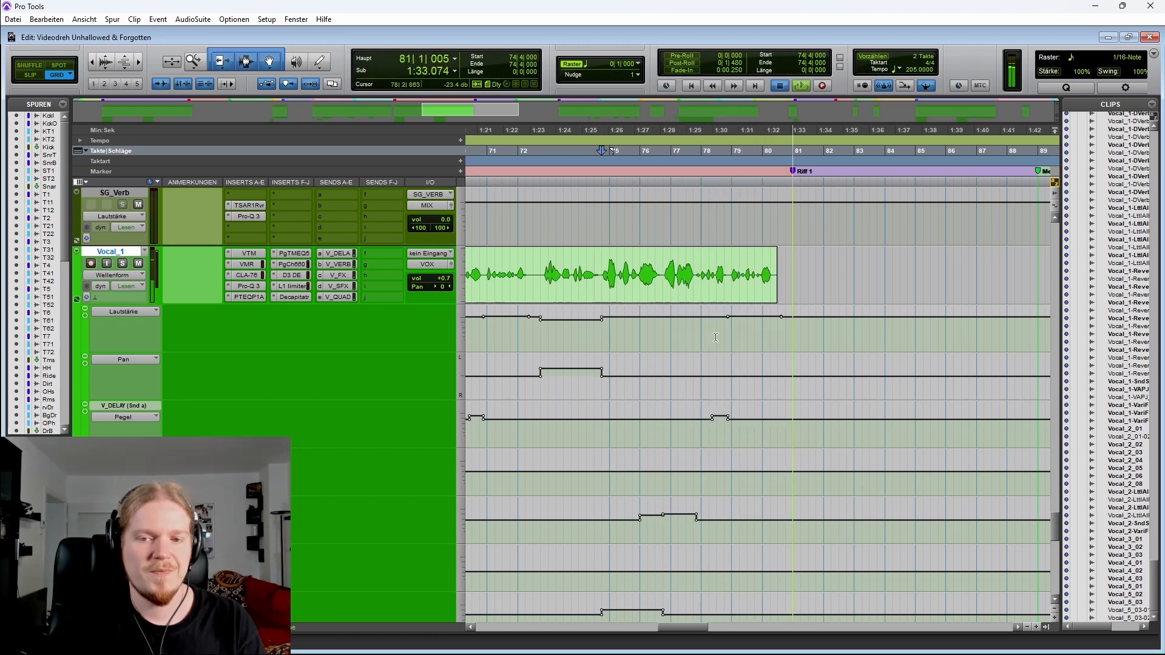
{"action": "key", "text": "space"}
Select Vocal_1 from bar 80 to 81 and place the cursor at bar 80 beat 4
{"action": "left_click_drag", "start_coordinate": [639, 267], "coordinate": [708, 261]}
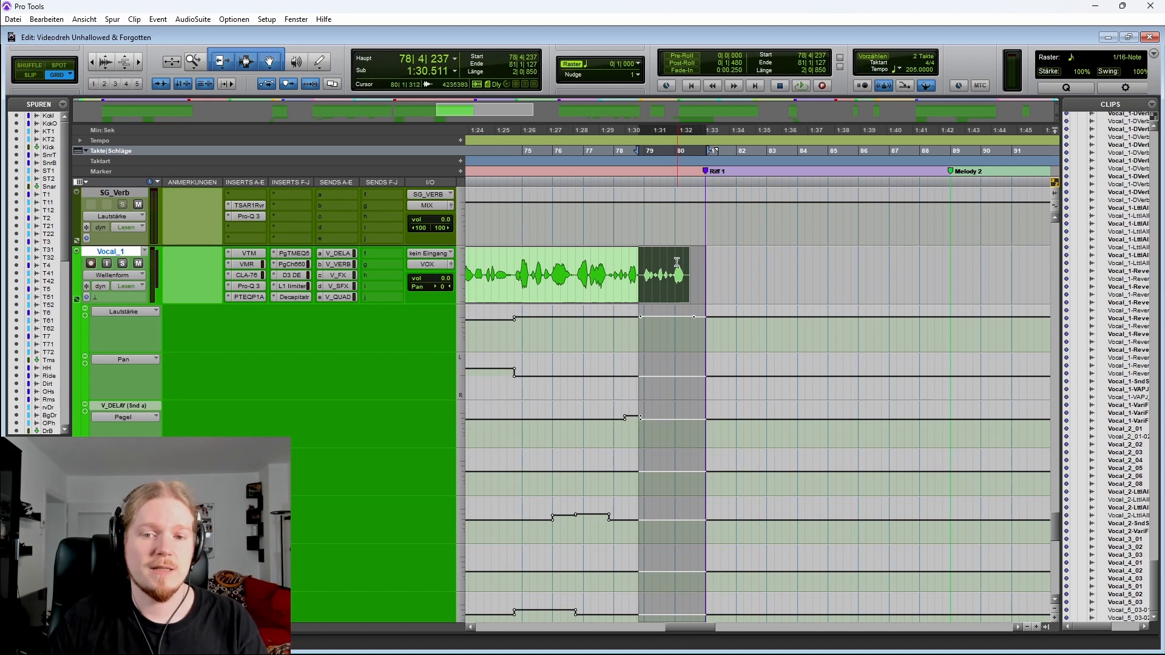
{"action": "left_click_drag", "start_coordinate": [671, 259], "coordinate": [708, 260]}
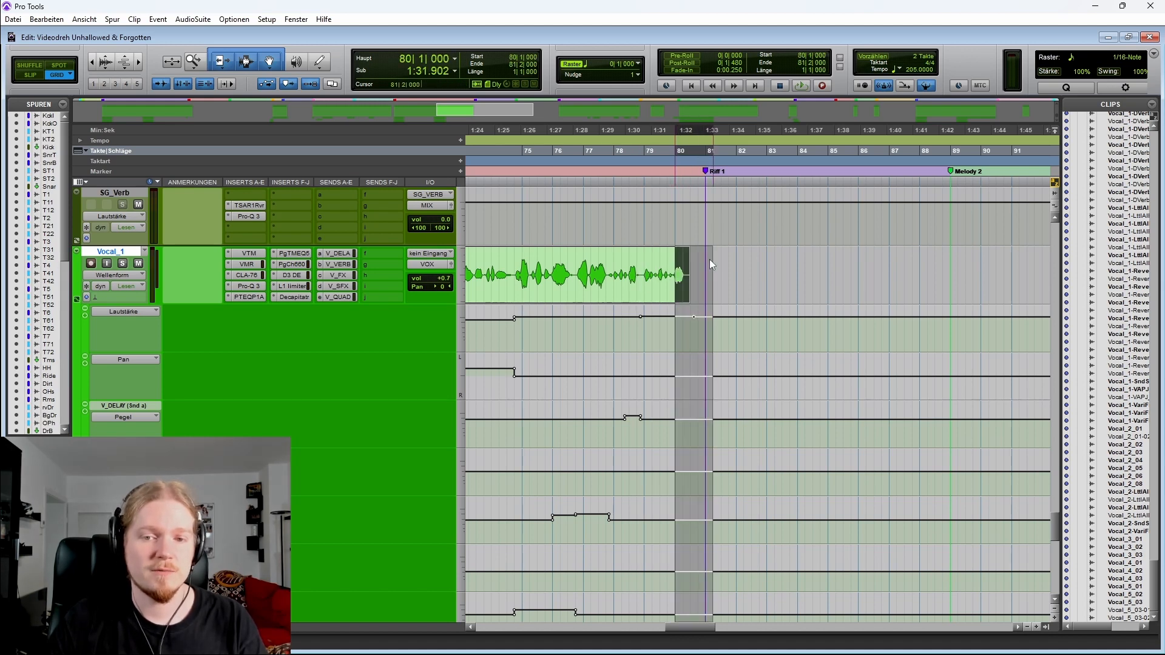
{"action": "left_click", "coordinate": [698, 264]}
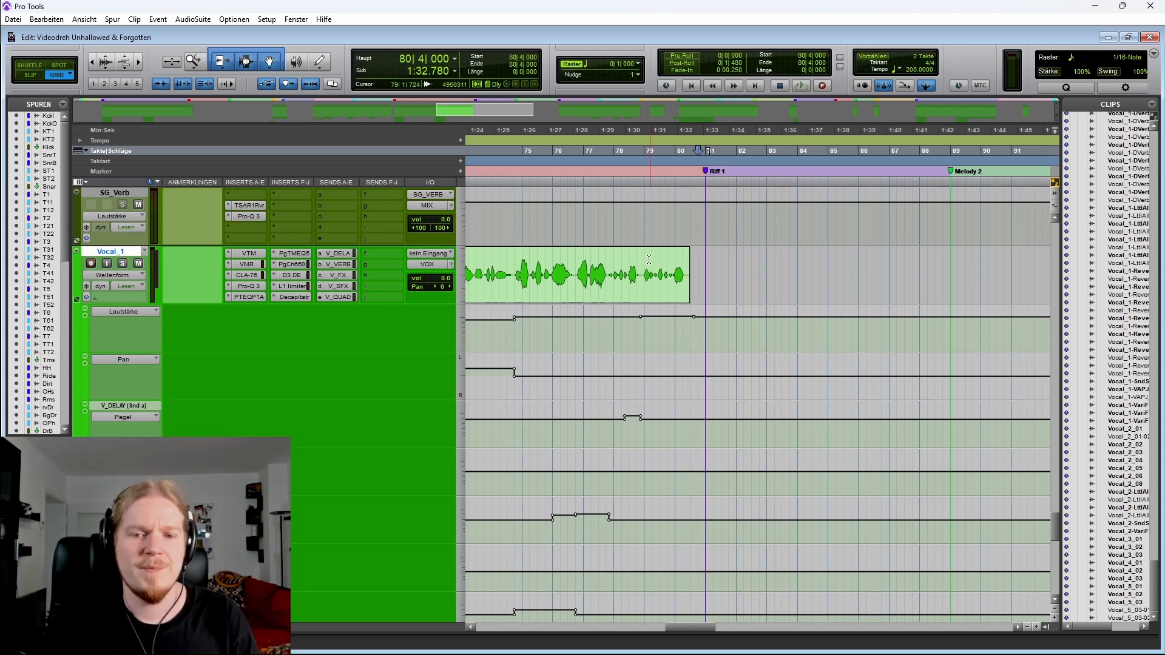
{"action": "scroll", "coordinate": [611, 274], "scroll_direction": "left", "scroll_amount": 3}
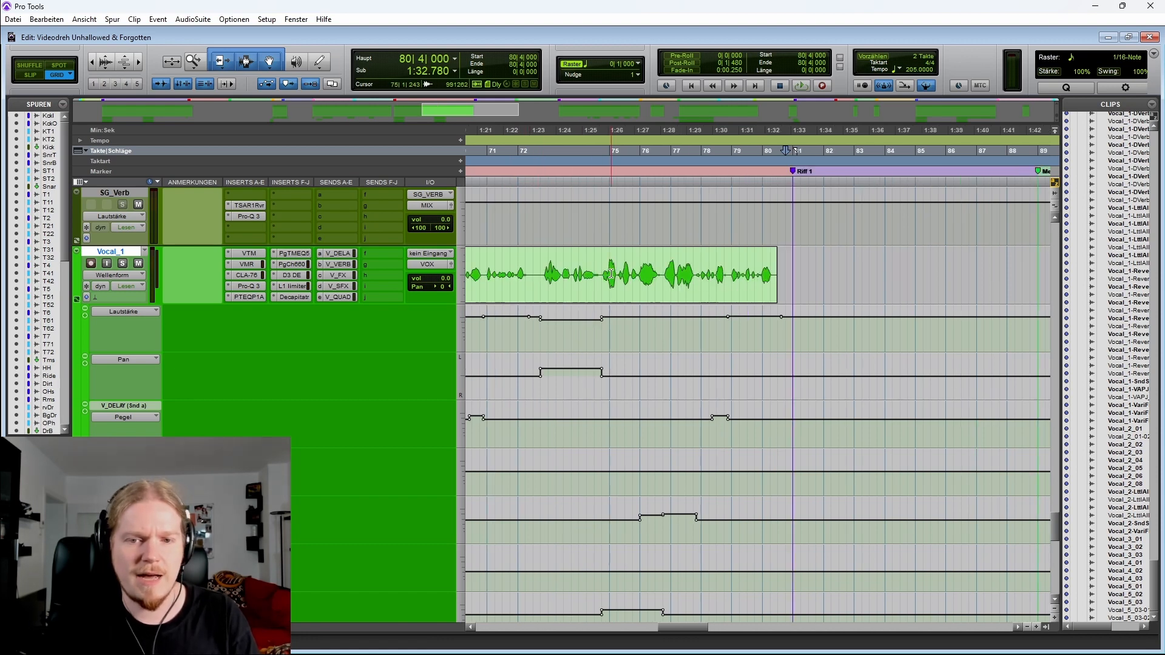
Hide Vocal_1's automation lanes, select the Vocal_1 to Vocal_4 clips around bar 73, and play from bar 78
{"action": "left_click", "coordinate": [76, 298]}
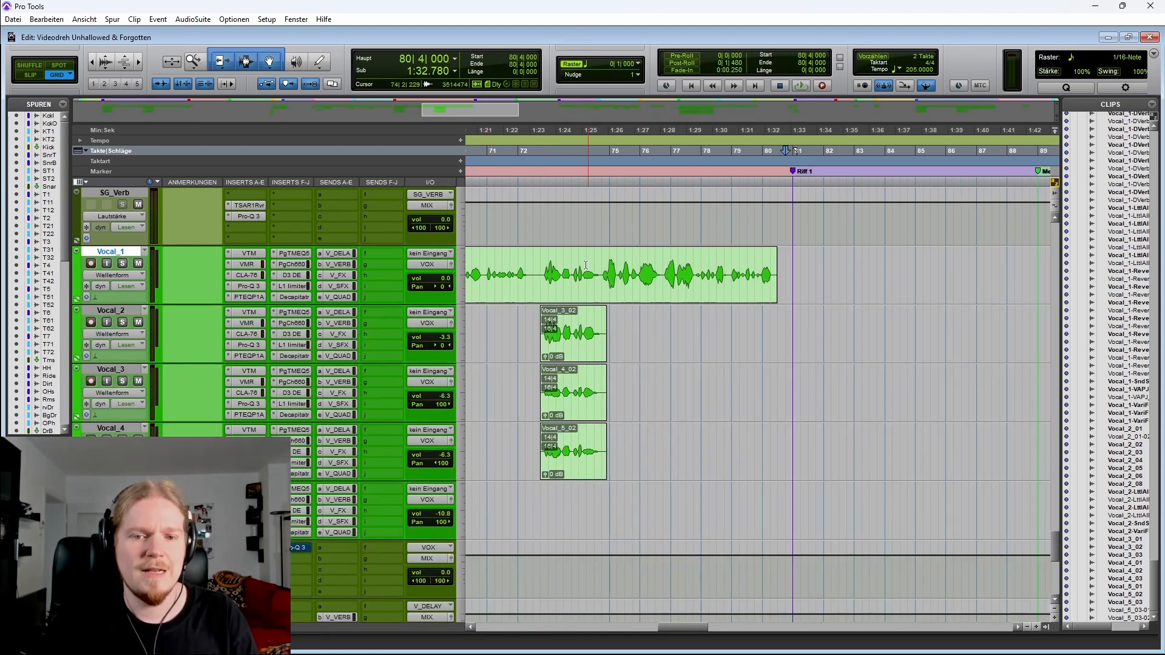
{"action": "left_click_drag", "start_coordinate": [607, 263], "coordinate": [699, 268]}
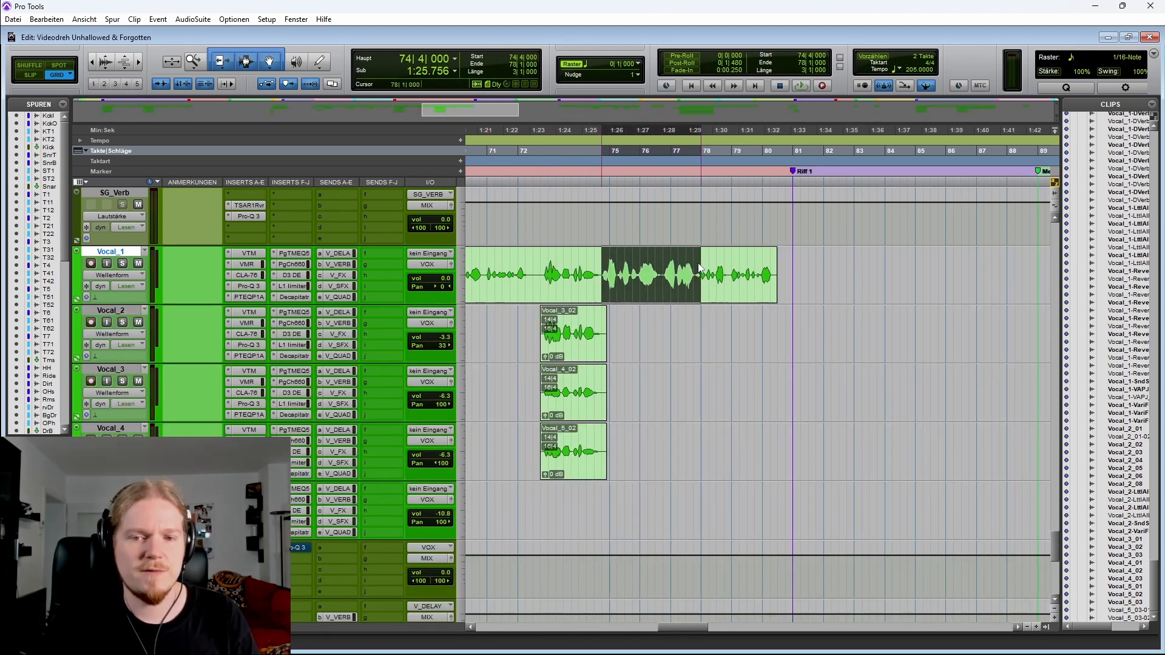
{"action": "left_click_drag", "start_coordinate": [541, 264], "coordinate": [607, 458]}
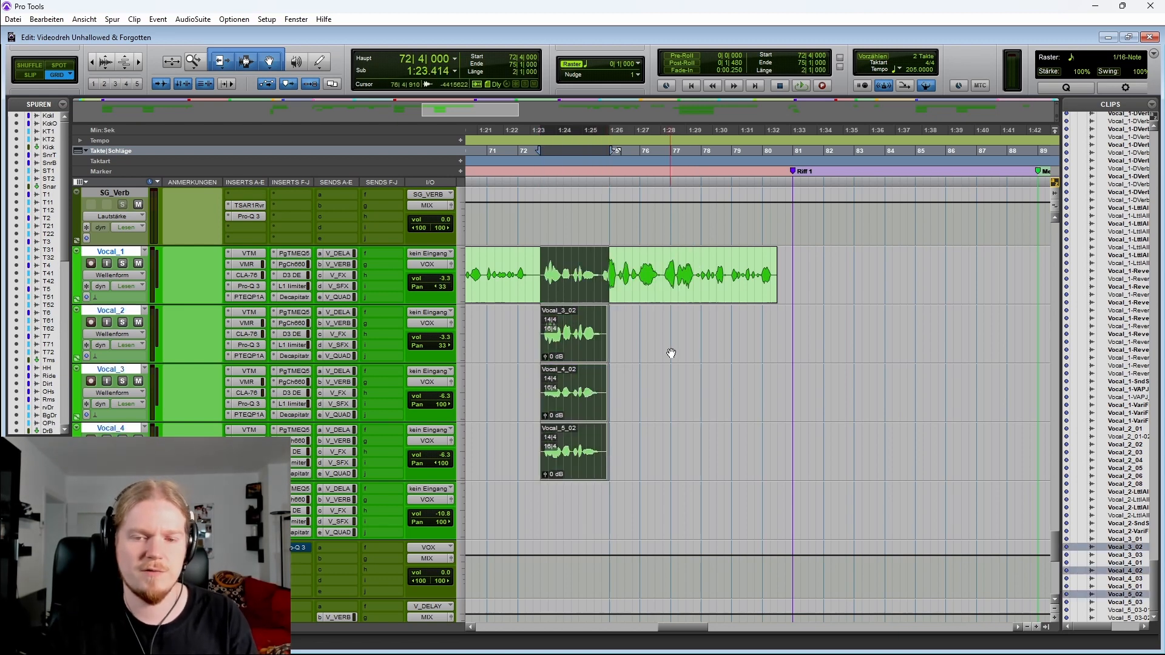
{"action": "left_click_drag", "start_coordinate": [696, 259], "coordinate": [789, 257]}
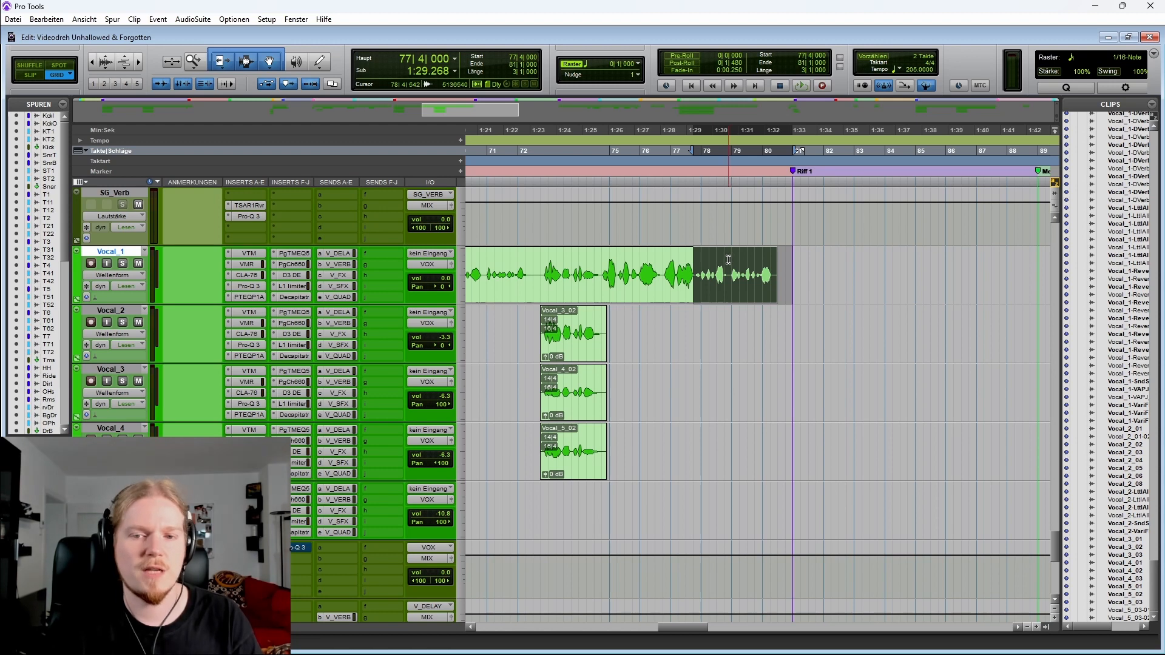
{"action": "left_click", "coordinate": [697, 261]}
{"action": "key", "text": "space"}
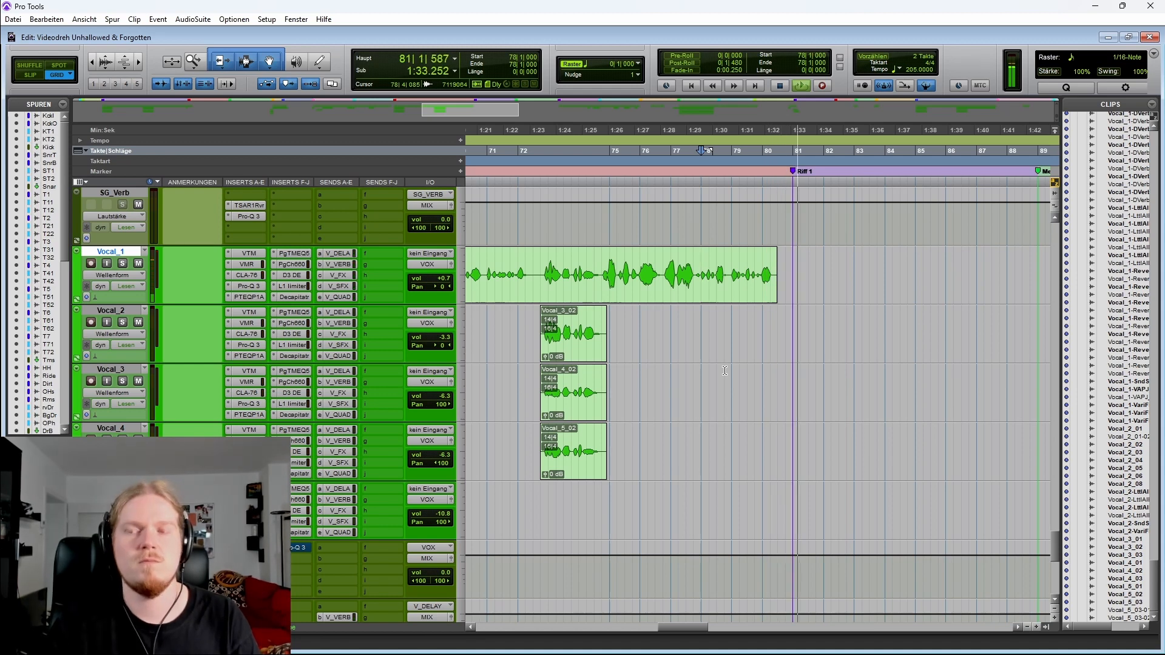
Zoom out across the vocal tracks to survey the arrangement from Chorus 2 through Verse 2
{"action": "scroll", "coordinate": [659, 330], "scroll_direction": "right", "scroll_amount": 3}
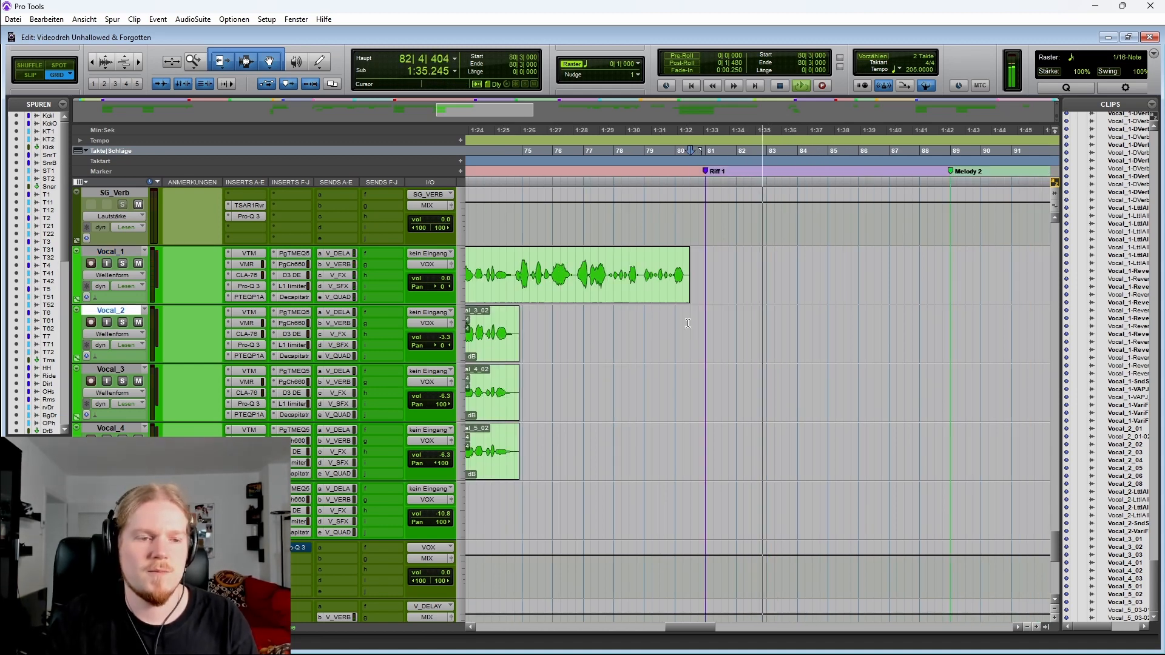
{"action": "left_click", "coordinate": [690, 323]}
{"action": "key", "text": "r"}
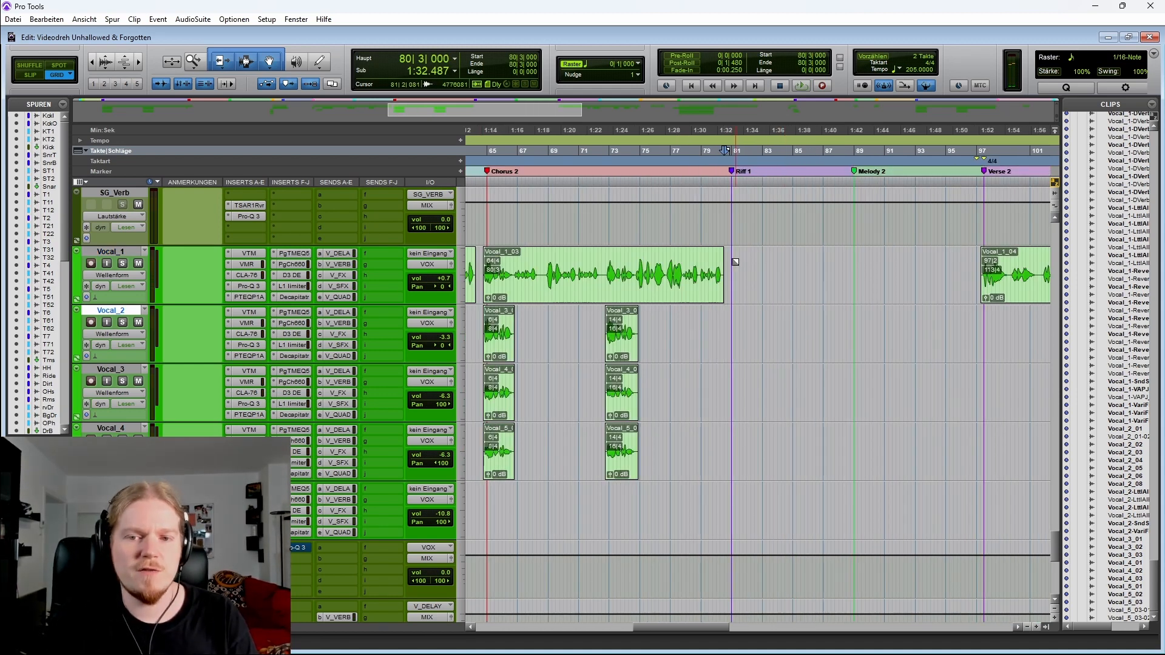
{"action": "key", "text": "r"}
{"action": "left_click_drag", "start_coordinate": [751, 257], "coordinate": [794, 256]}
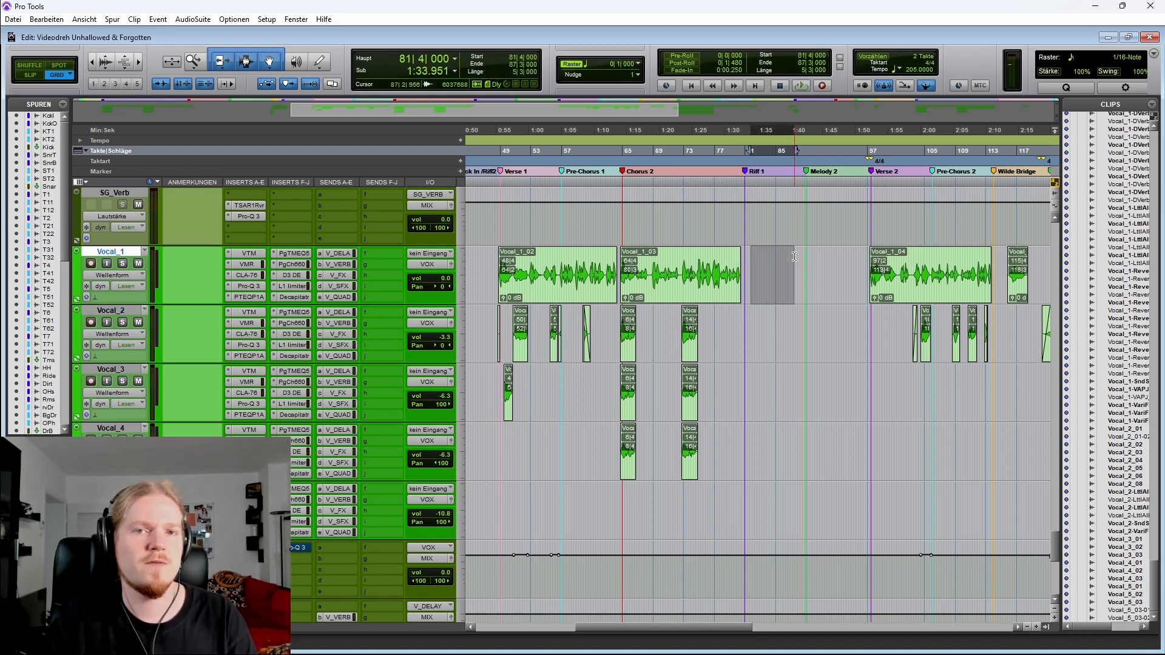
{"action": "key", "text": "r"}
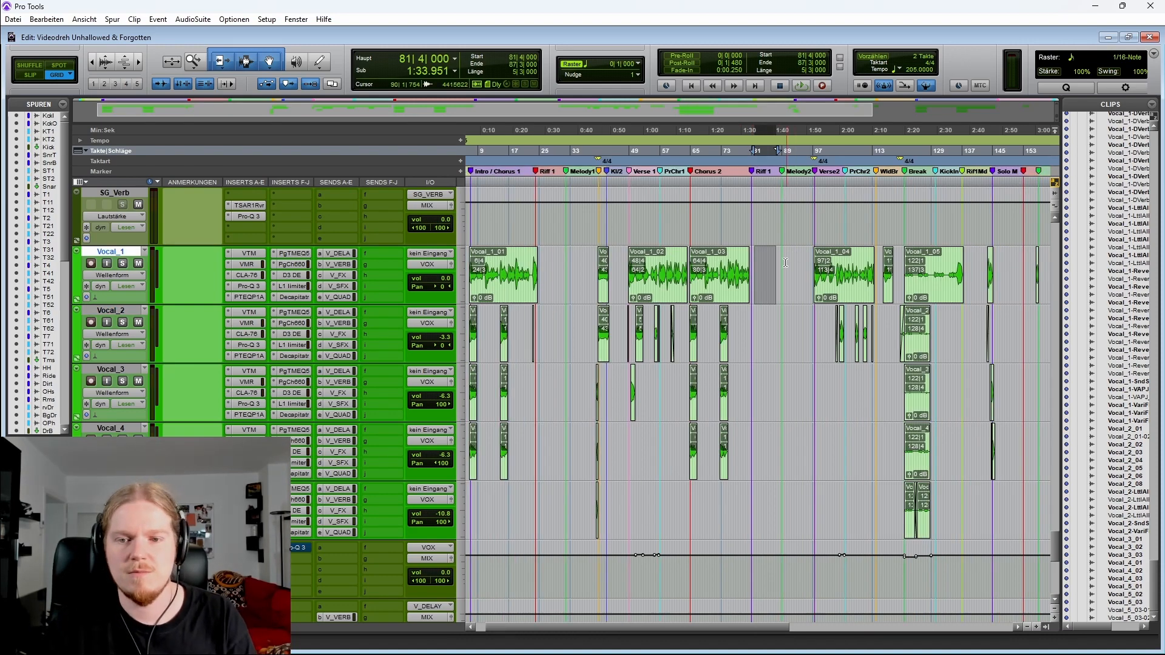
Zoom into the Break section around bar 122 on the vocal tracks
{"action": "scroll", "coordinate": [748, 311], "scroll_direction": "right", "scroll_amount": 4}
{"action": "left_click", "coordinate": [630, 261]}
{"action": "key", "text": "t"}
{"action": "key", "text": "t"}
{"action": "key", "text": "t"}
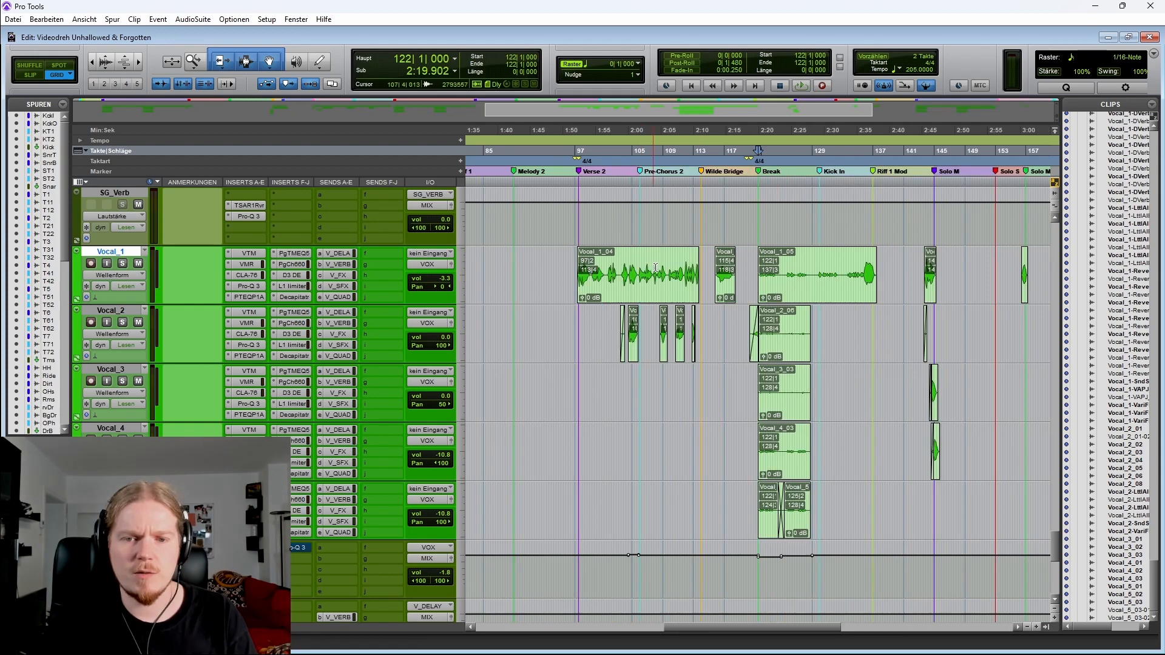
{"action": "left_click", "coordinate": [609, 316]}
{"action": "scroll", "coordinate": [613, 312], "scroll_direction": "right", "scroll_amount": 3}
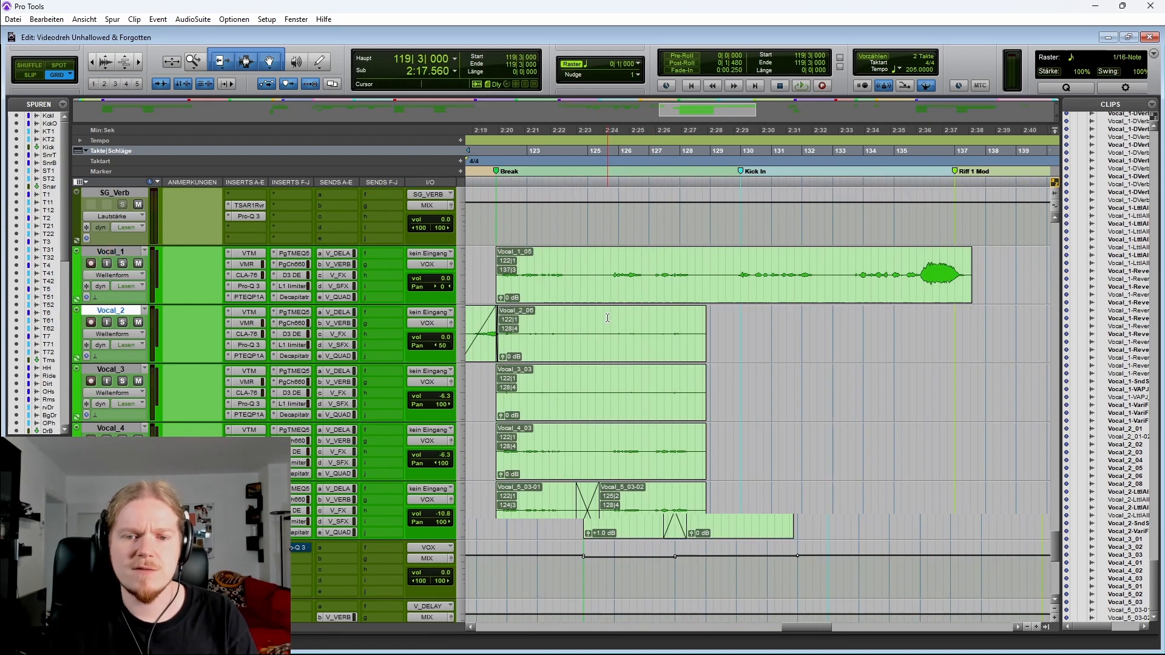
{"action": "key", "text": "r"}
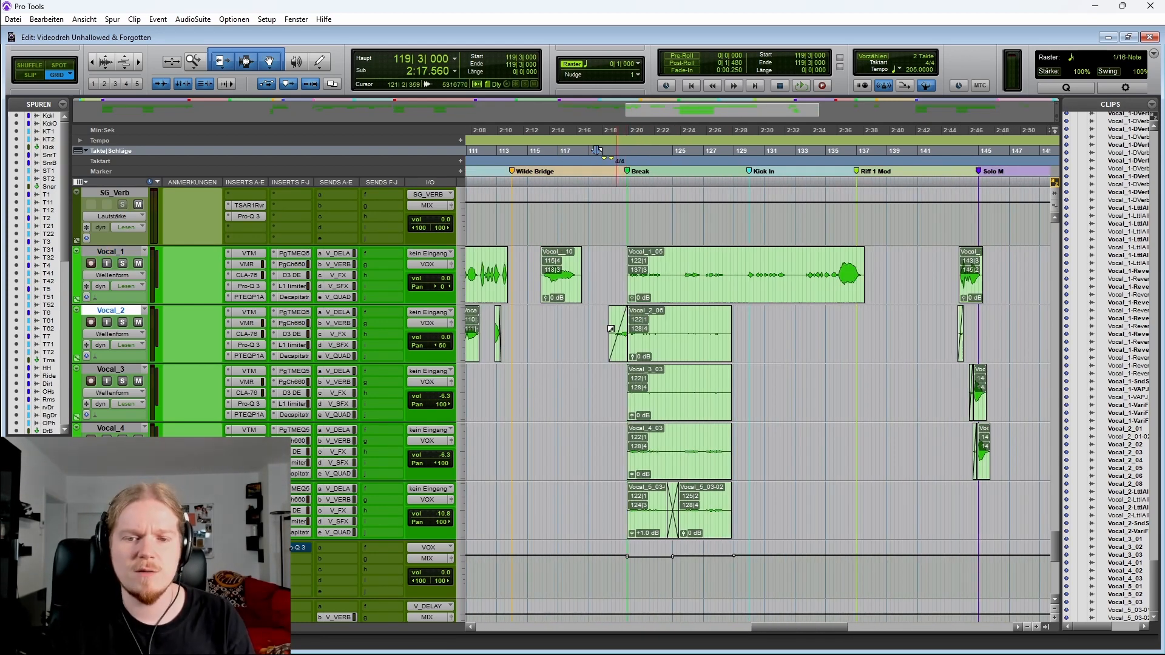
Select the Vocal_2 to Vocal_5 clips from bar 119 to 131 and place the cursor at bar 120
{"action": "left_click_drag", "start_coordinate": [588, 337], "coordinate": [766, 501]}
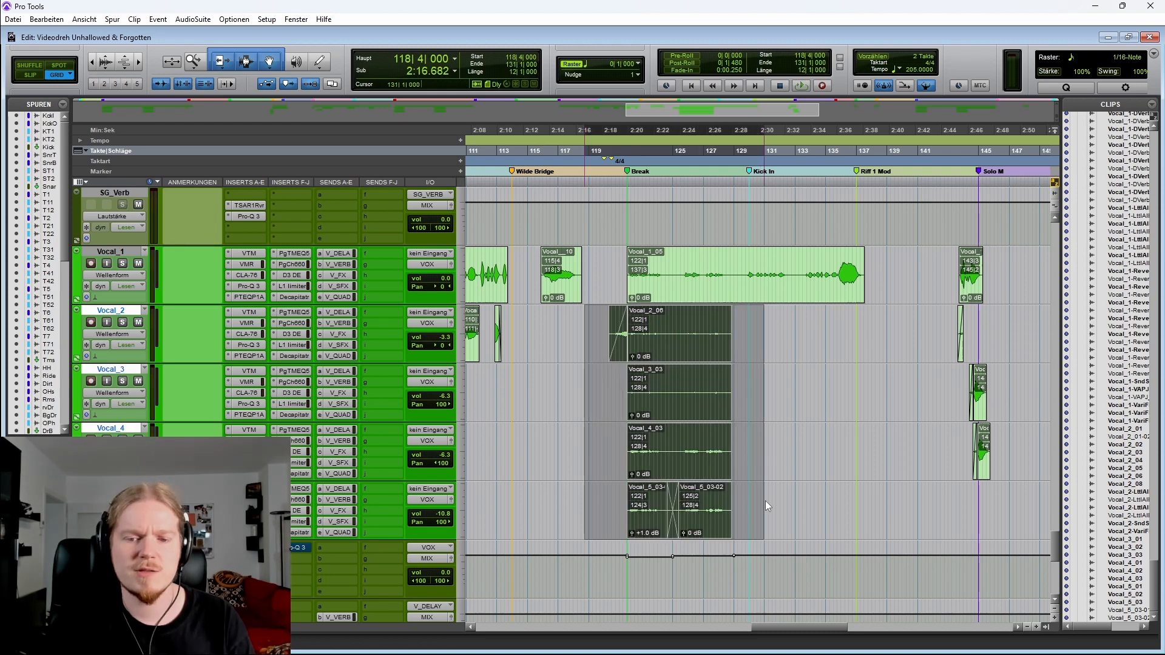
{"action": "key", "text": "t"}
{"action": "scroll", "coordinate": [860, 366], "scroll_direction": "right", "scroll_amount": 5}
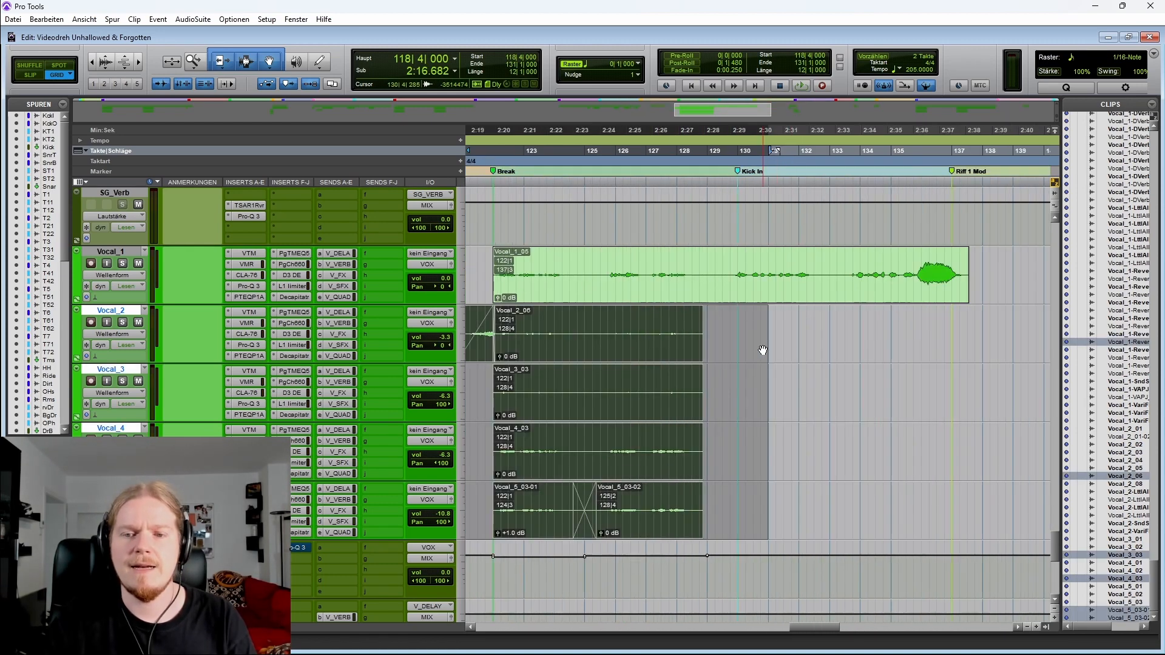
{"action": "key", "text": "r"}
{"action": "left_click", "coordinate": [593, 324]}
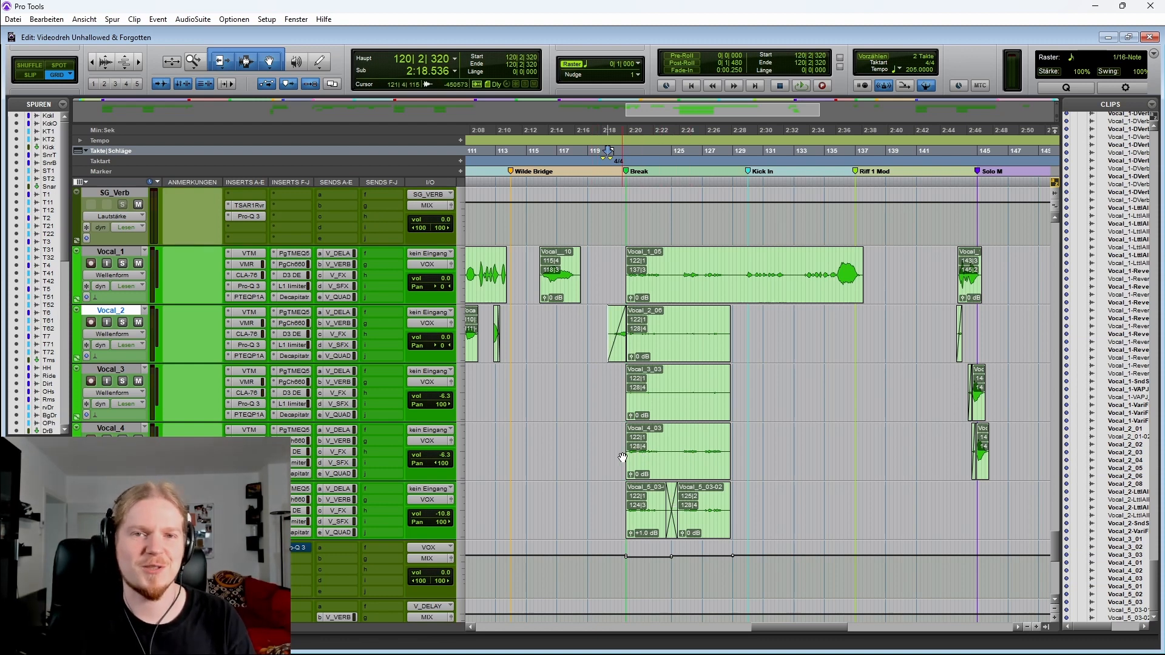
{"action": "key", "text": "t"}
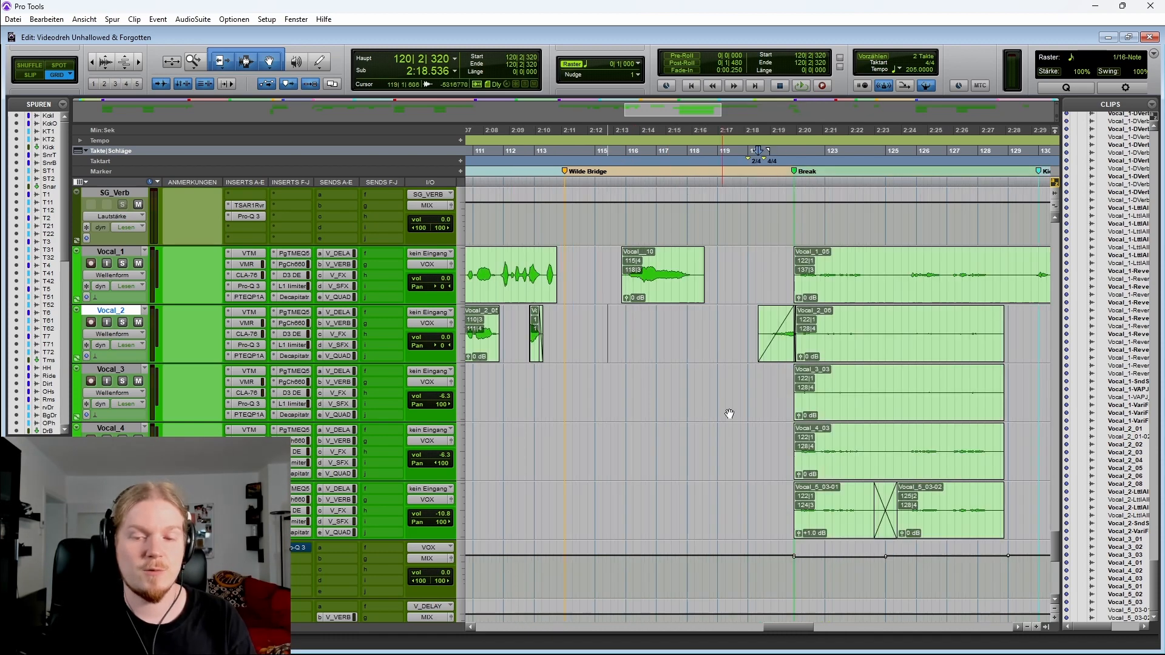
{"action": "key", "text": "t"}
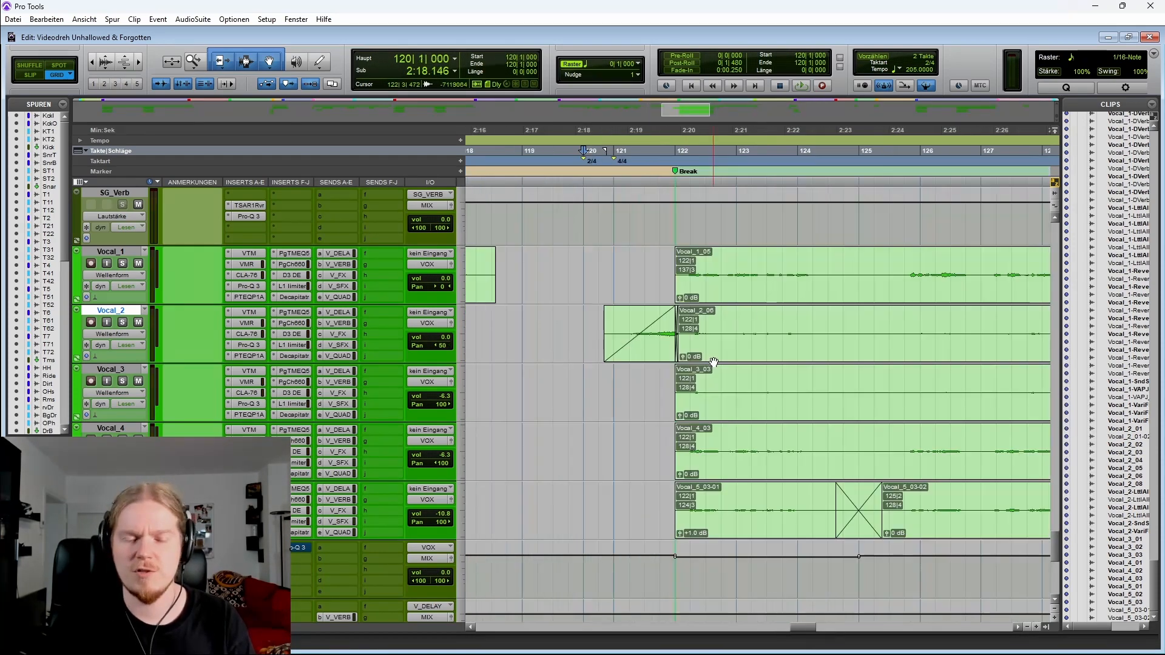
{"action": "key", "text": "r"}
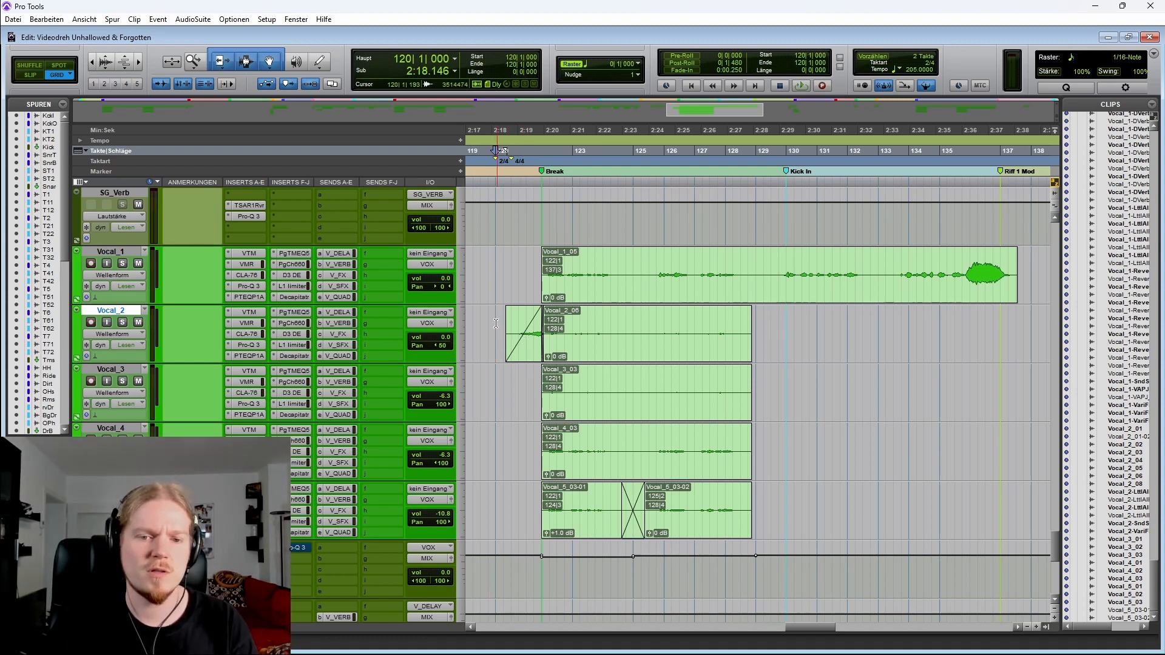
Play the Break from bar 120 on Vocal_1 and stop playback
{"action": "left_click", "coordinate": [531, 270]}
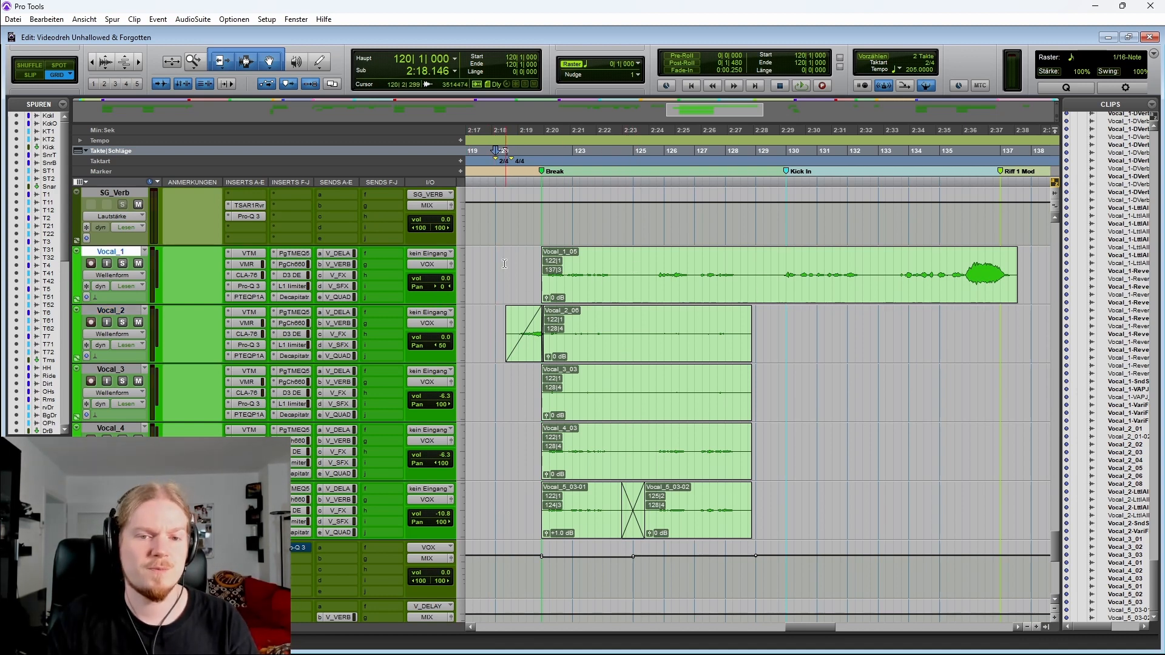
{"action": "key", "text": "space"}
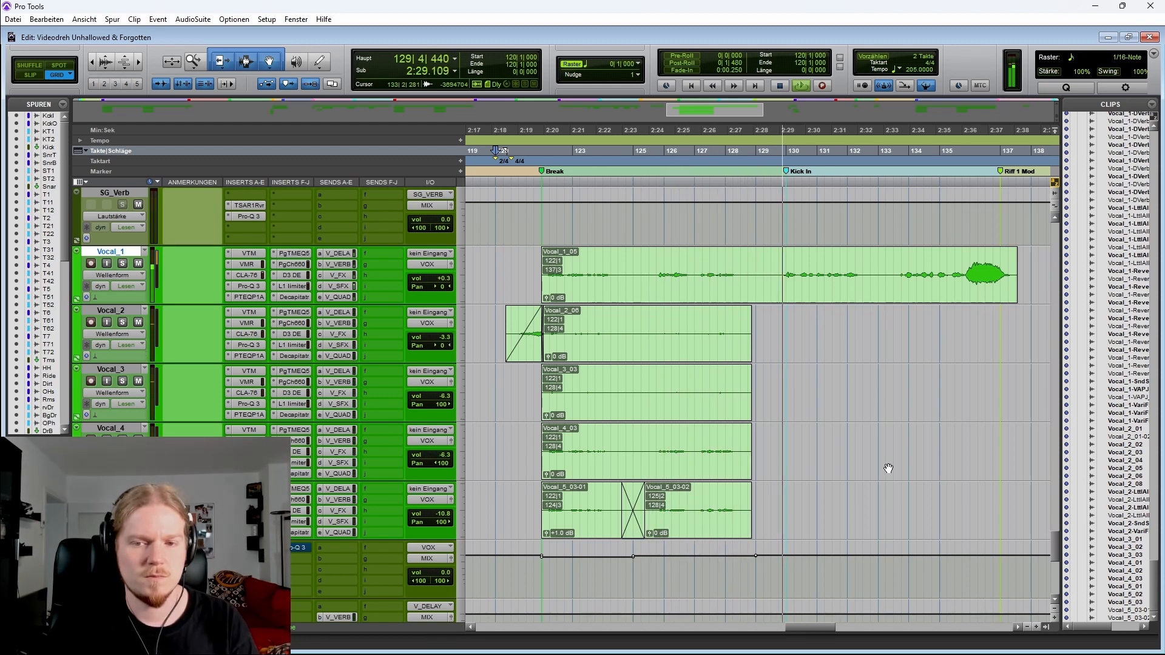
{"action": "key", "text": "space"}
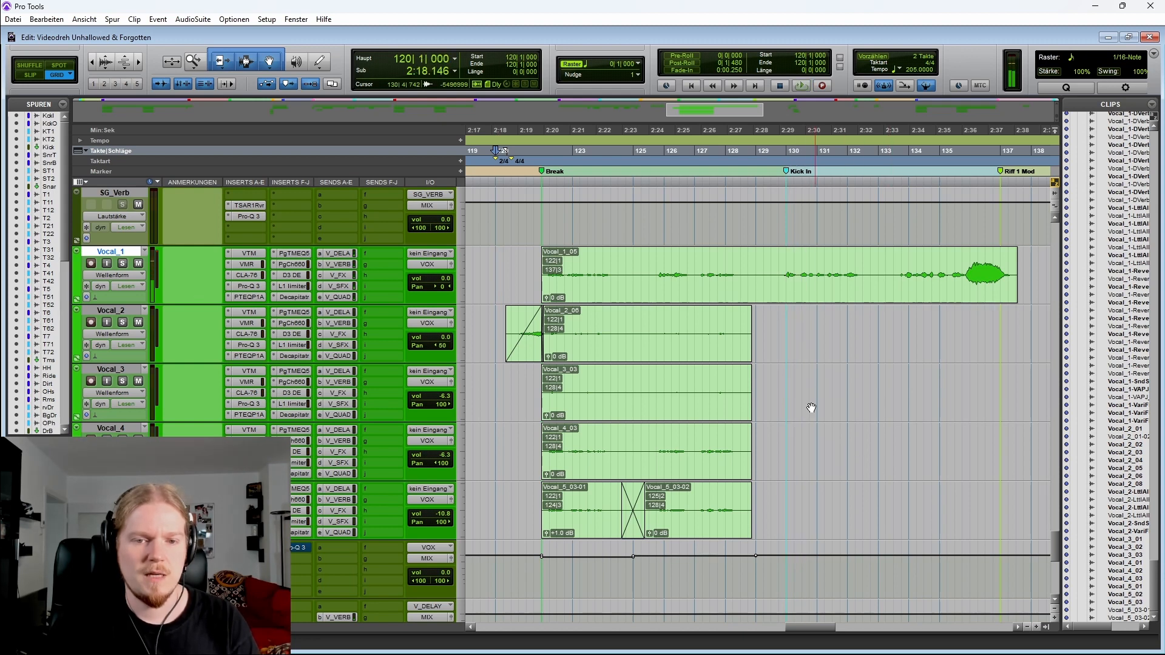
Select sections of Vocal_1's Break clip between bars 120 and 139
{"action": "left_click_drag", "start_coordinate": [767, 262], "coordinate": [537, 276]}
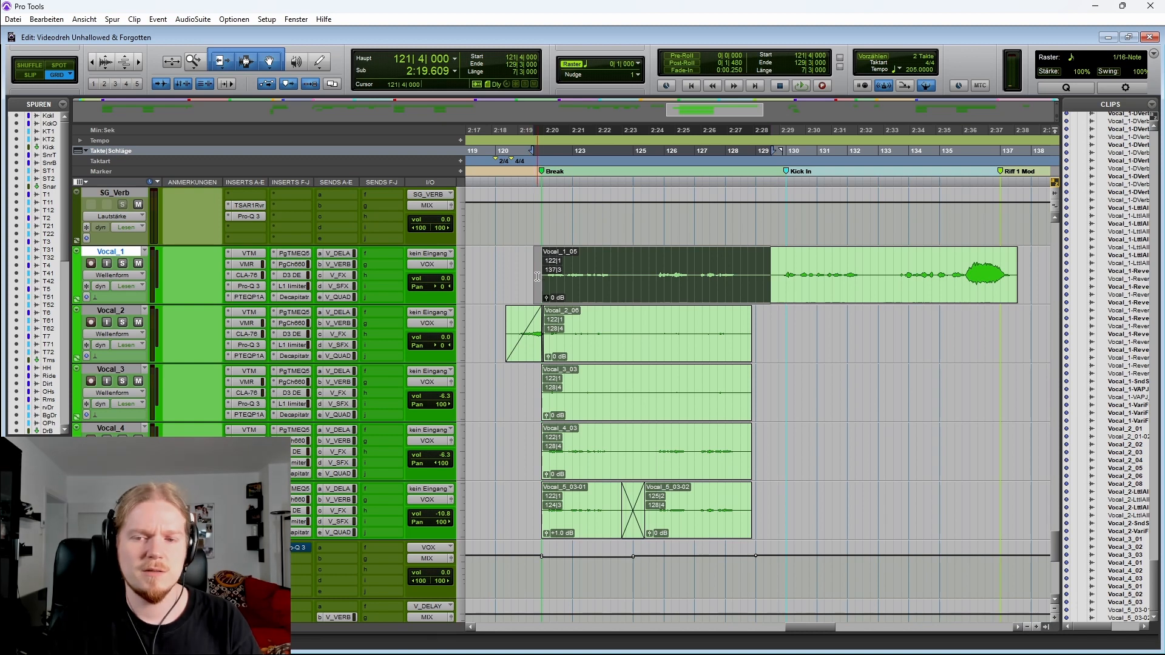
{"action": "left_click_drag", "start_coordinate": [772, 263], "coordinate": [1026, 275]}
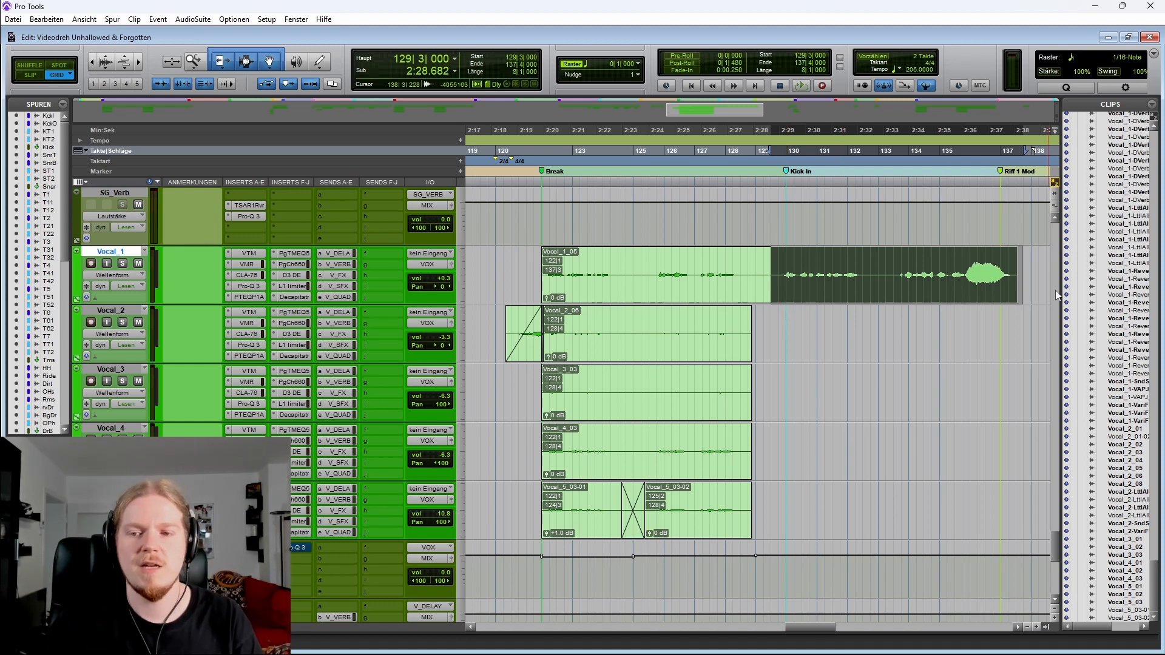
{"action": "left_click_drag", "start_coordinate": [965, 259], "coordinate": [1017, 256]}
{"action": "scroll", "coordinate": [880, 271], "scroll_direction": "right", "scroll_amount": 4}
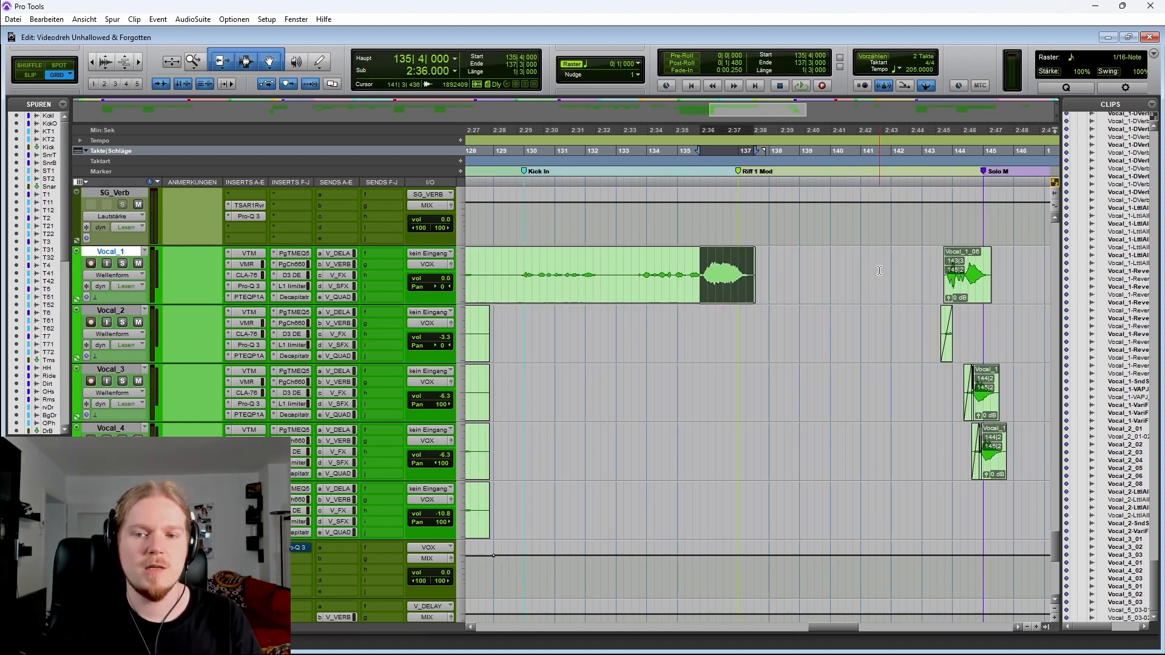
{"action": "left_click_drag", "start_coordinate": [735, 260], "coordinate": [825, 262]}
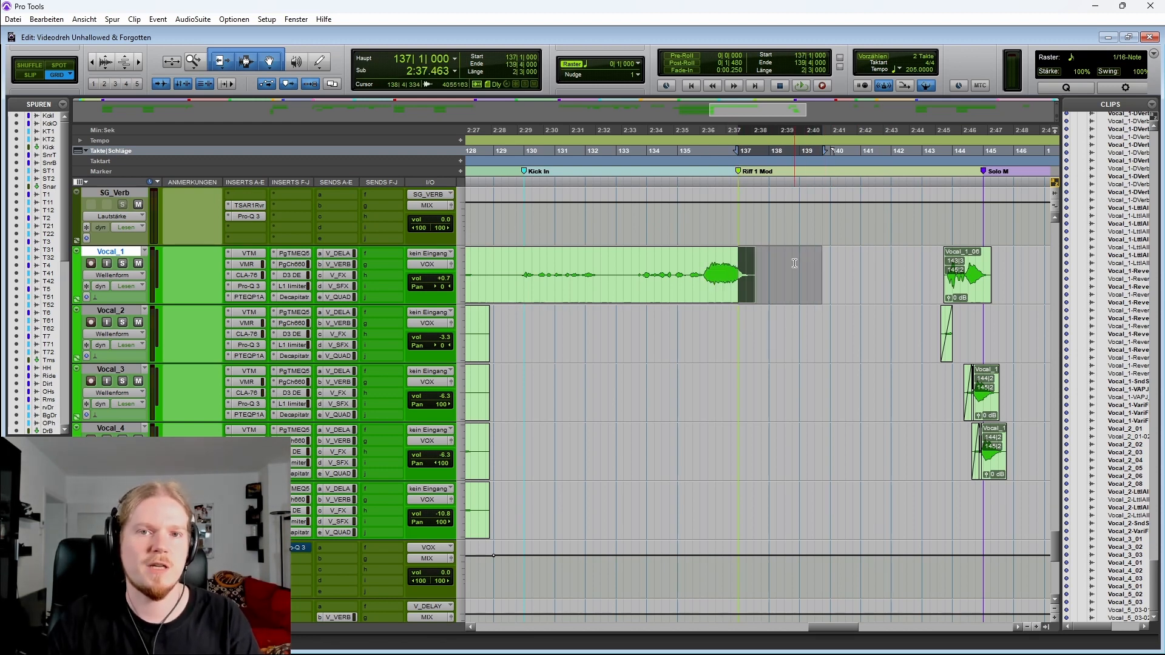
{"action": "scroll", "coordinate": [800, 265], "scroll_direction": "left", "scroll_amount": 4}
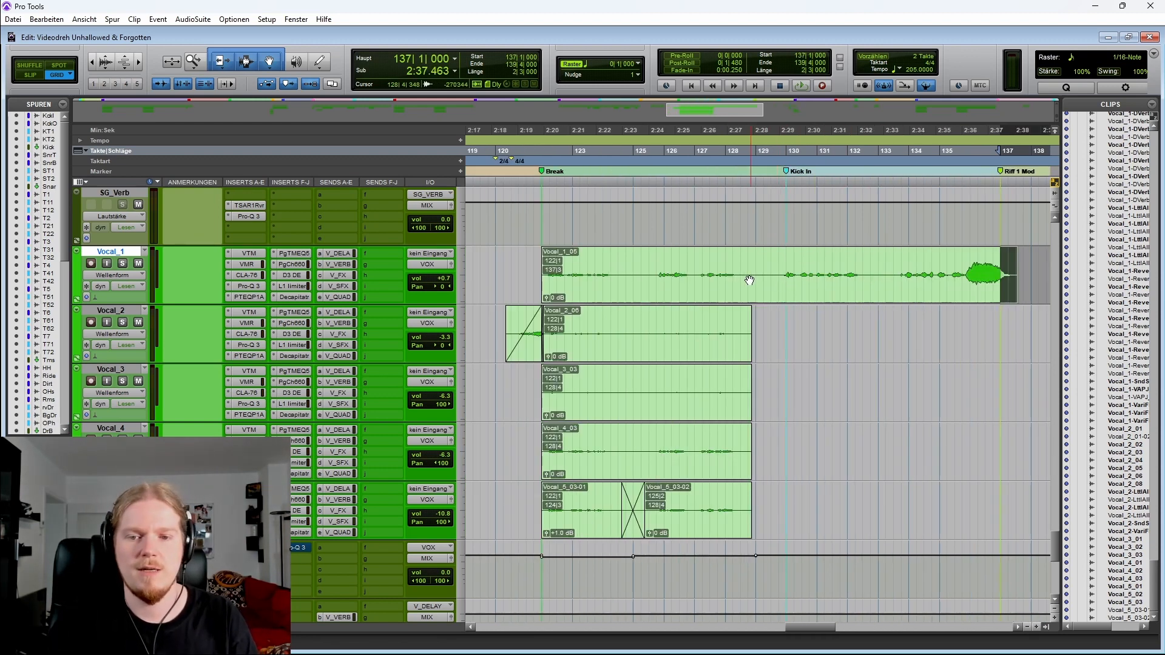
Place the cursor at the start of Vocal_1's Break clip at bar 122, play it and stop playback
{"action": "left_click", "coordinate": [525, 269]}
{"action": "key", "text": "Tab"}
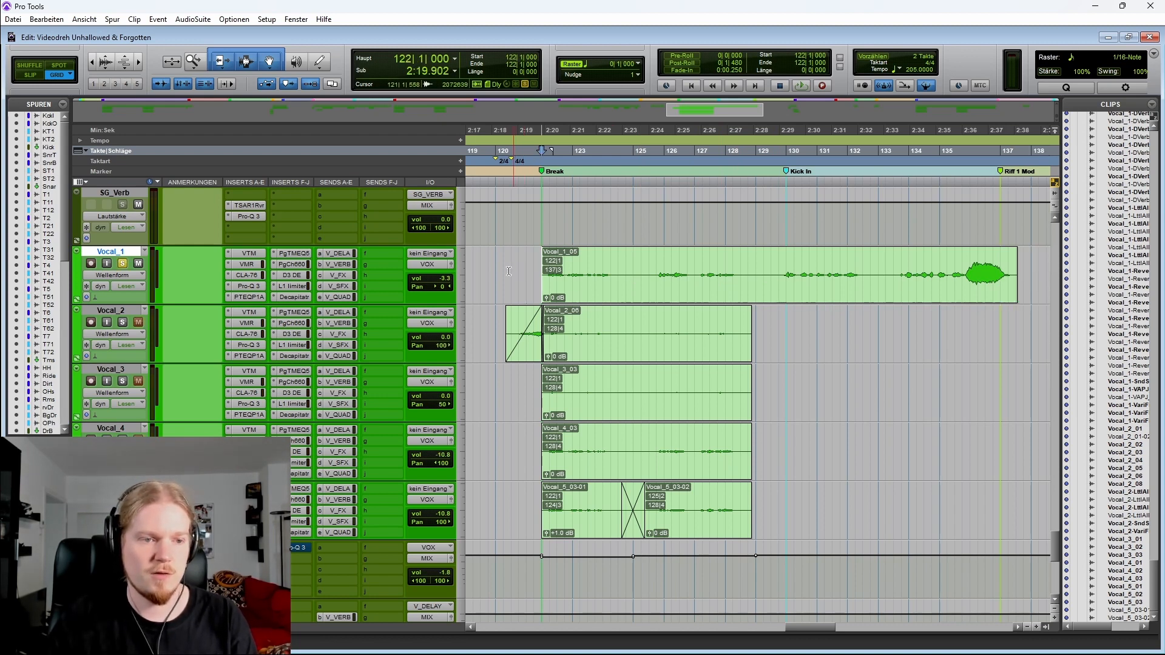
{"action": "key", "text": "space"}
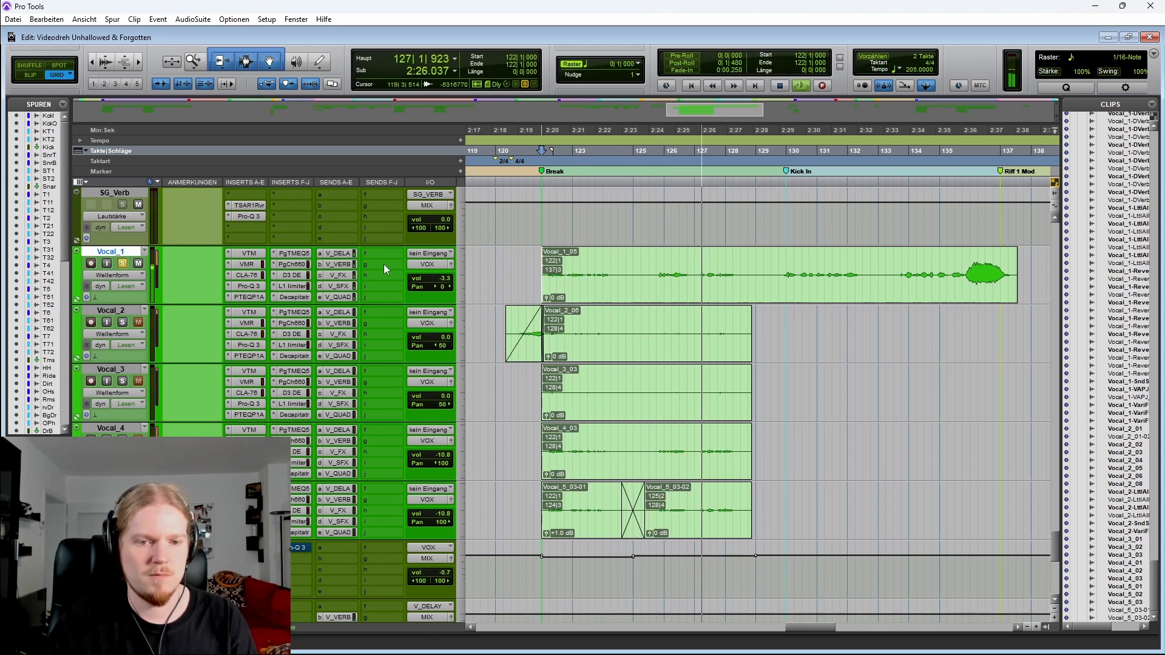
{"action": "key", "text": "space"}
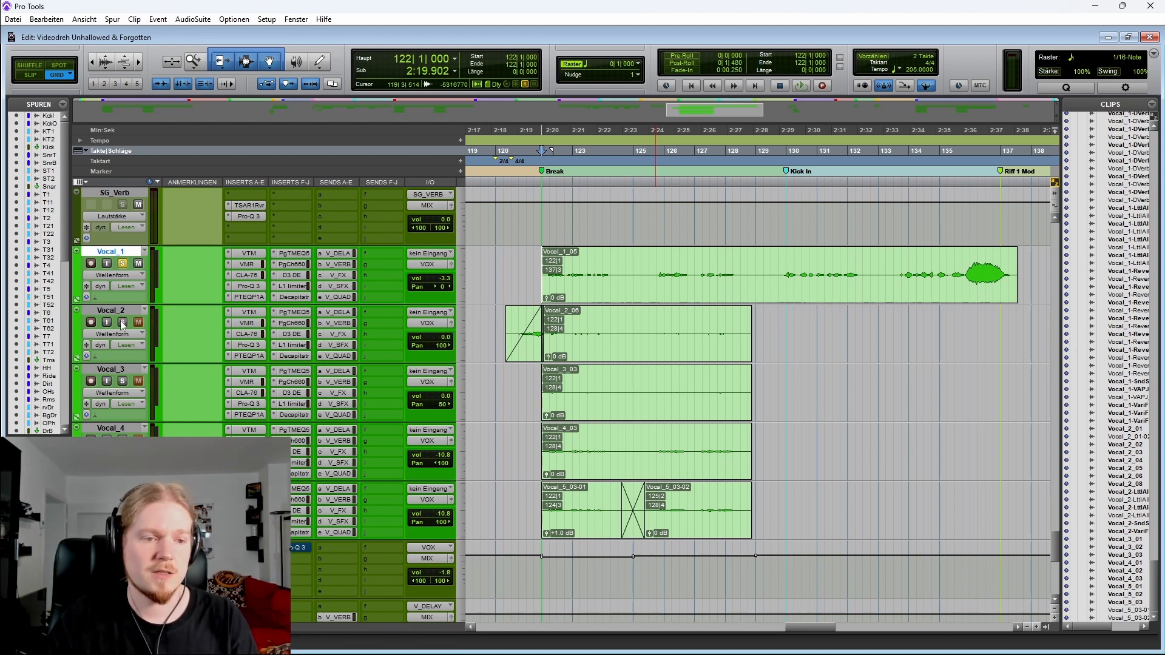
Place the cursor at bar 120 on Vocal_2 and play the Break briefly, then stop
{"action": "left_click", "coordinate": [485, 321]}
{"action": "key", "text": "space"}
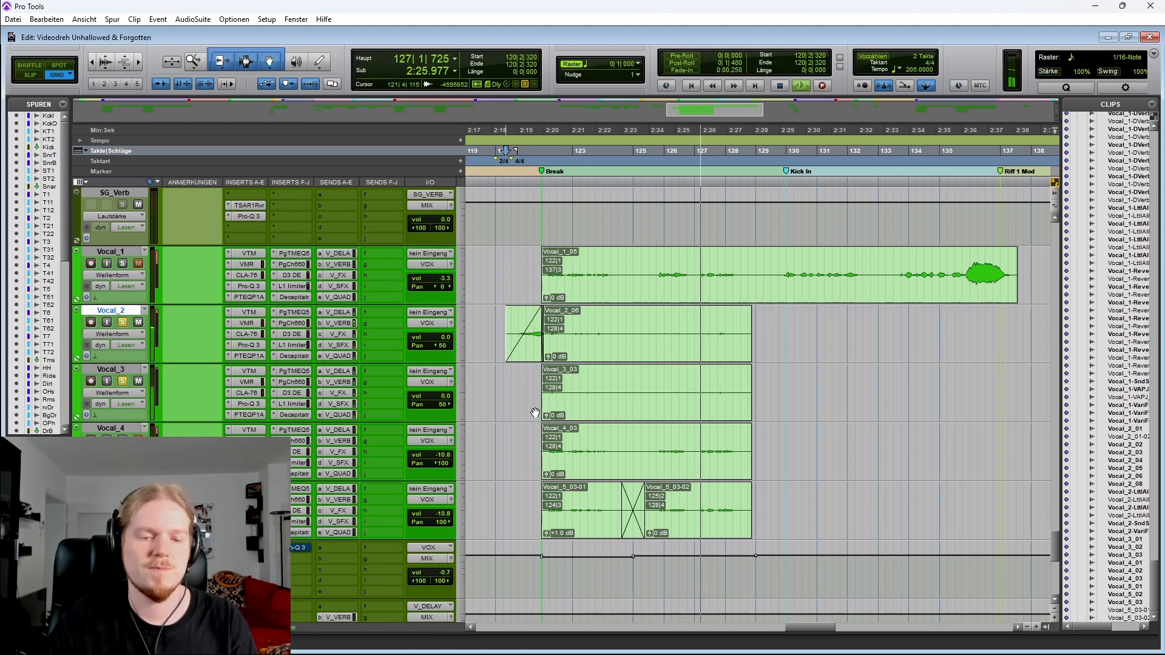
{"action": "key", "text": "space"}
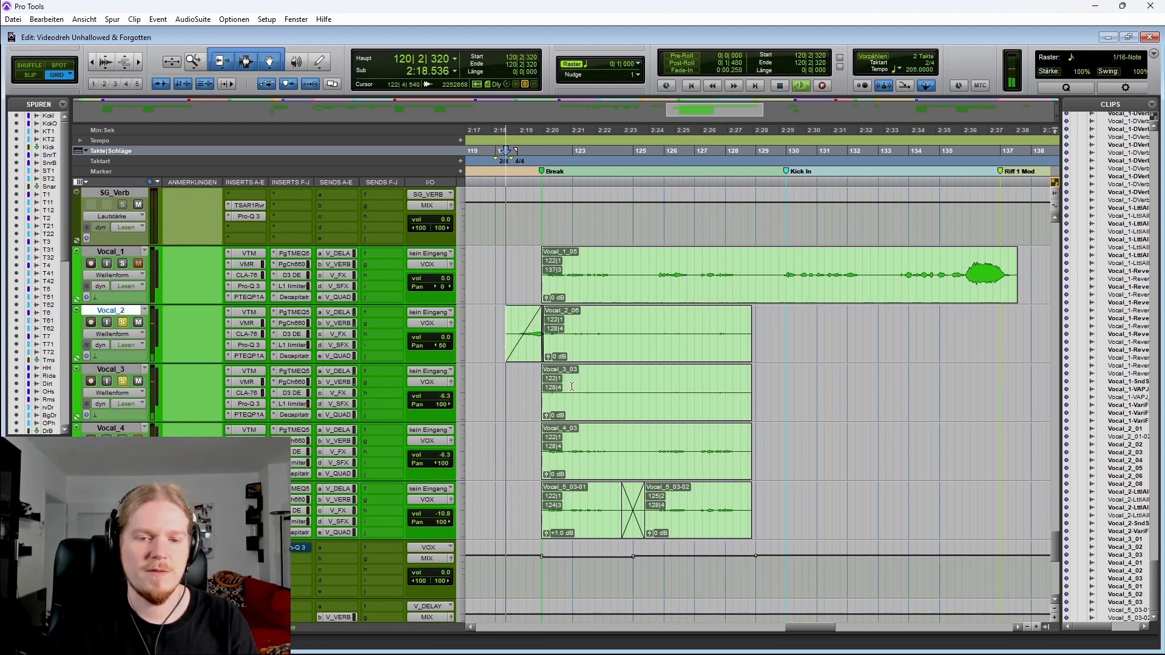
Set the cursor at bar 120 across Vocal_4 and Vocal_5, play the Break, and replay from bar 122 on Vocal_4
{"action": "left_click_drag", "start_coordinate": [573, 386], "coordinate": [732, 338]}
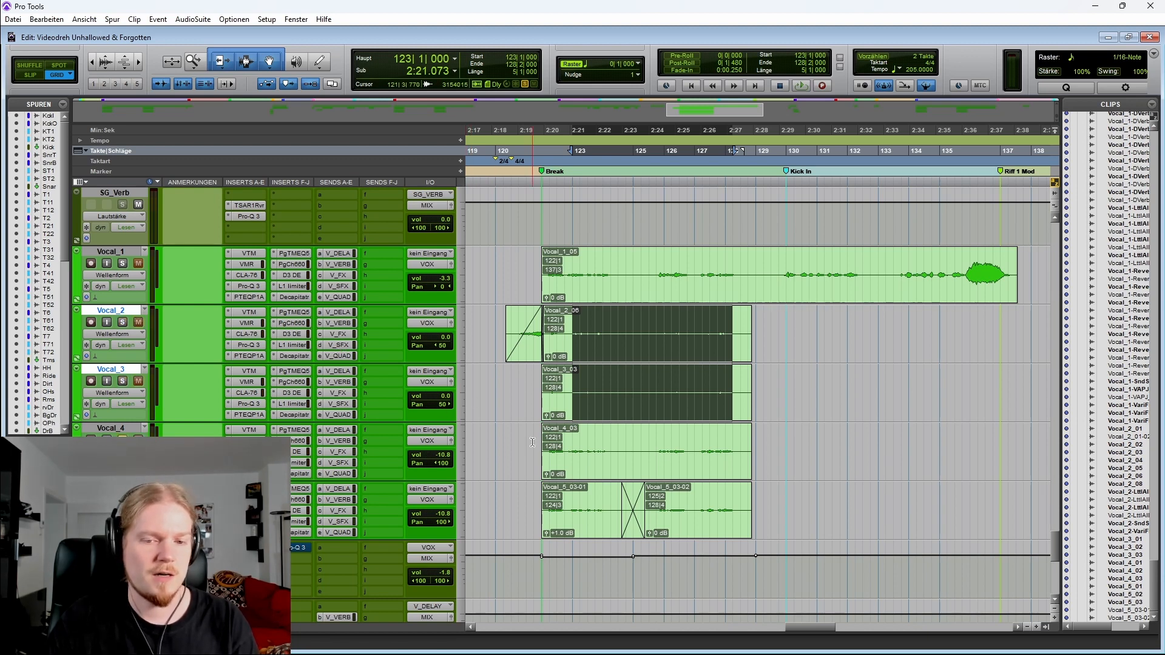
{"action": "scroll", "coordinate": [532, 442], "scroll_direction": "down", "scroll_amount": 1}
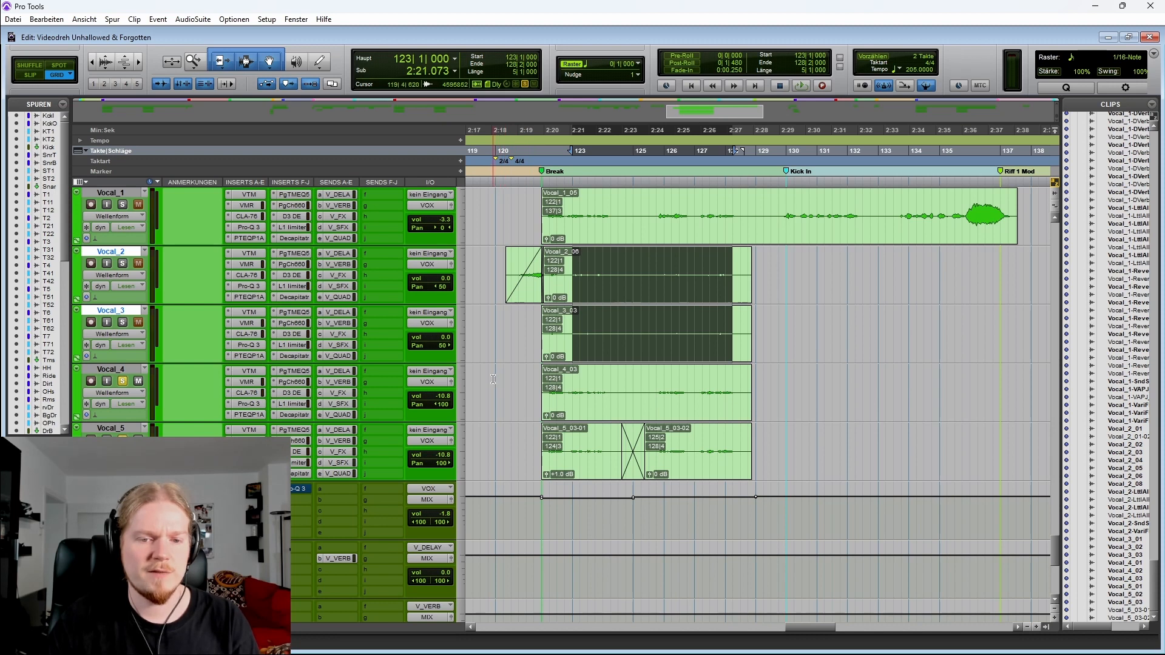
{"action": "left_click_drag", "start_coordinate": [493, 379], "coordinate": [494, 437]}
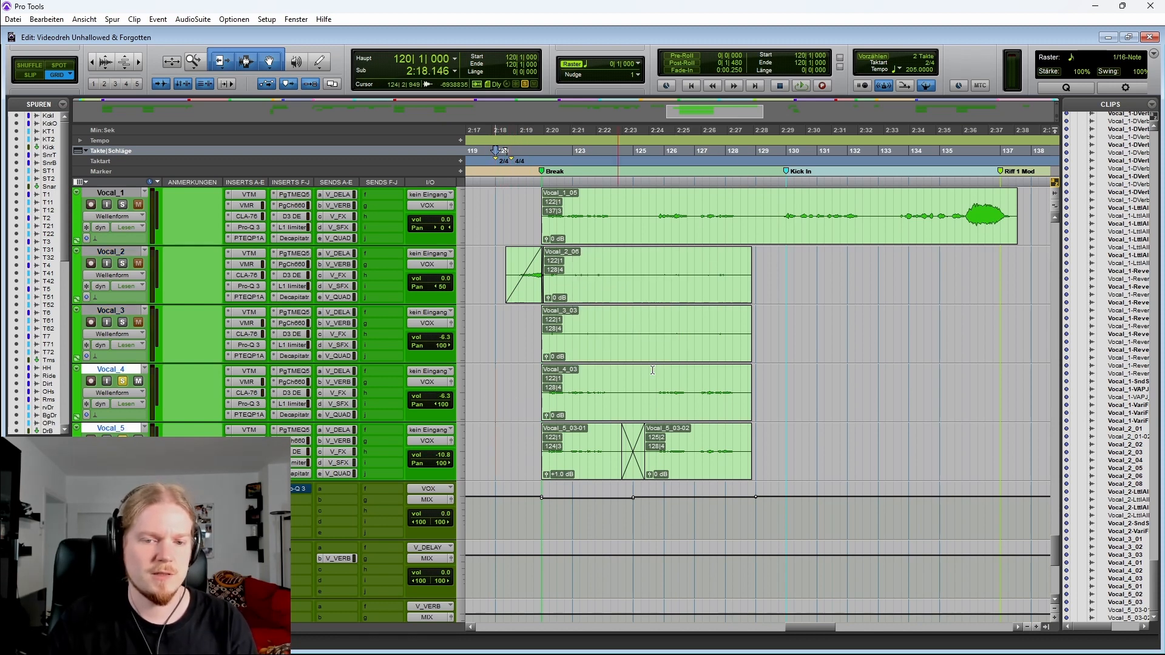
{"action": "key", "text": "space"}
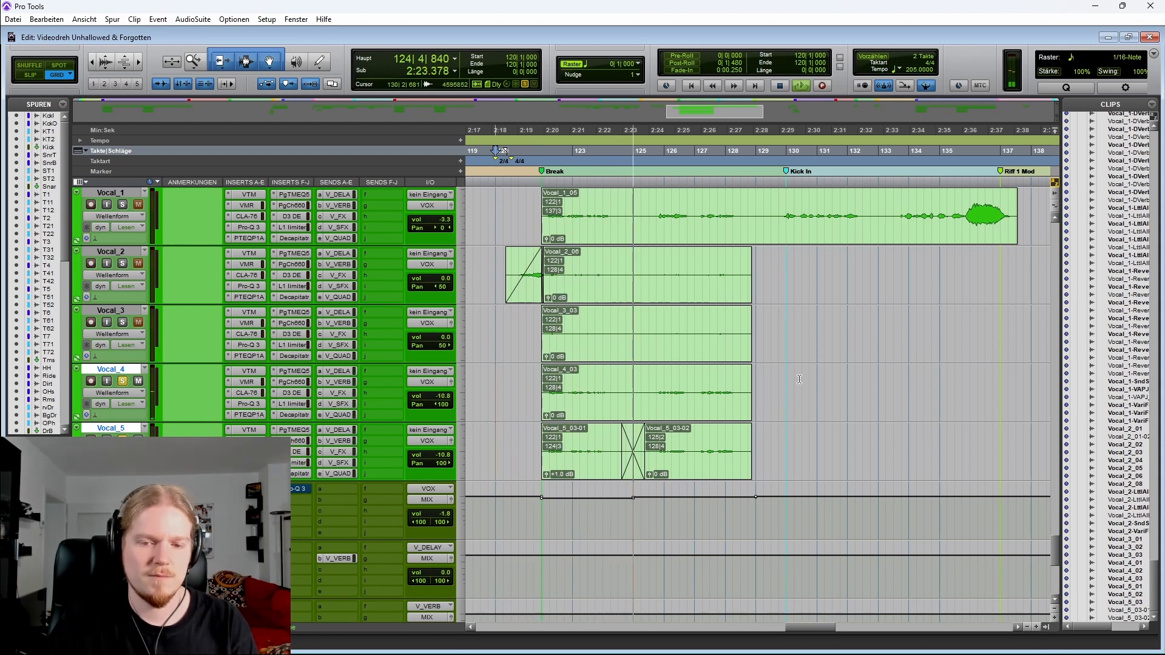
{"action": "left_click", "coordinate": [112, 252], "text": "shift"}
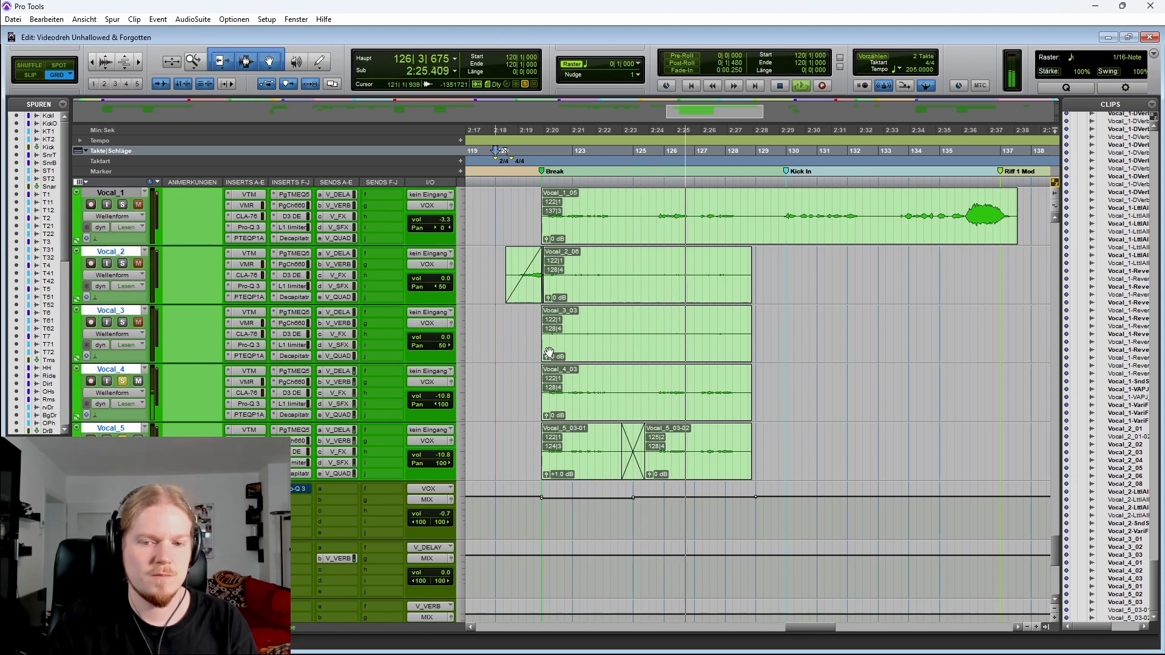
{"action": "left_click", "coordinate": [545, 381]}
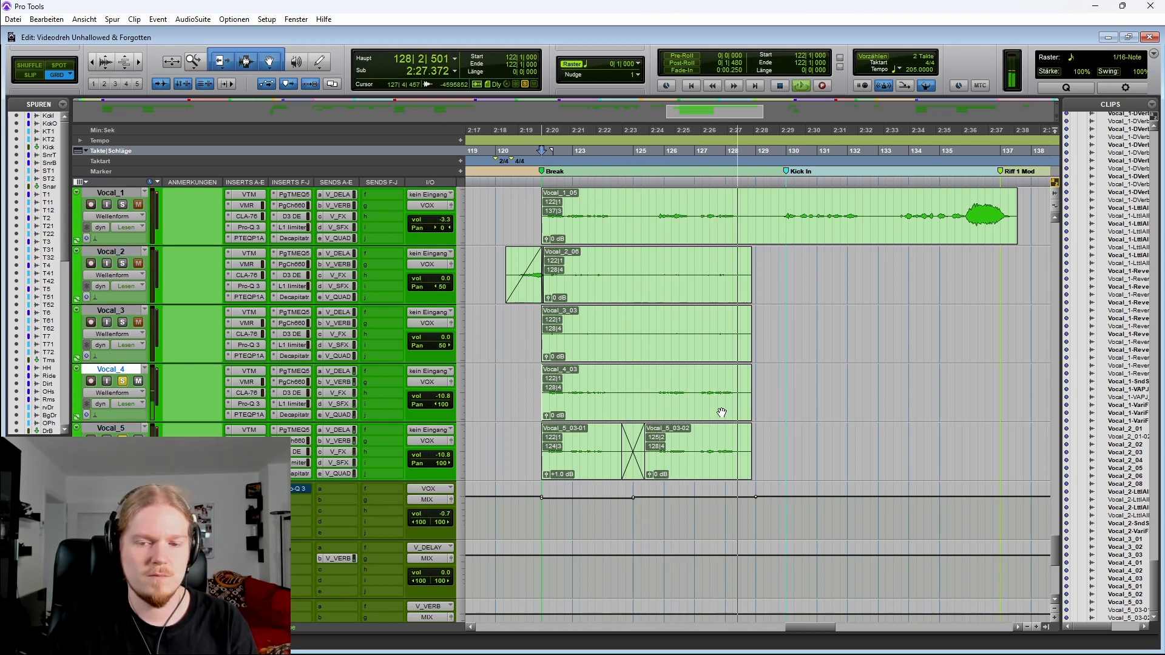
{"action": "key", "text": "space"}
{"action": "key", "text": "space"}
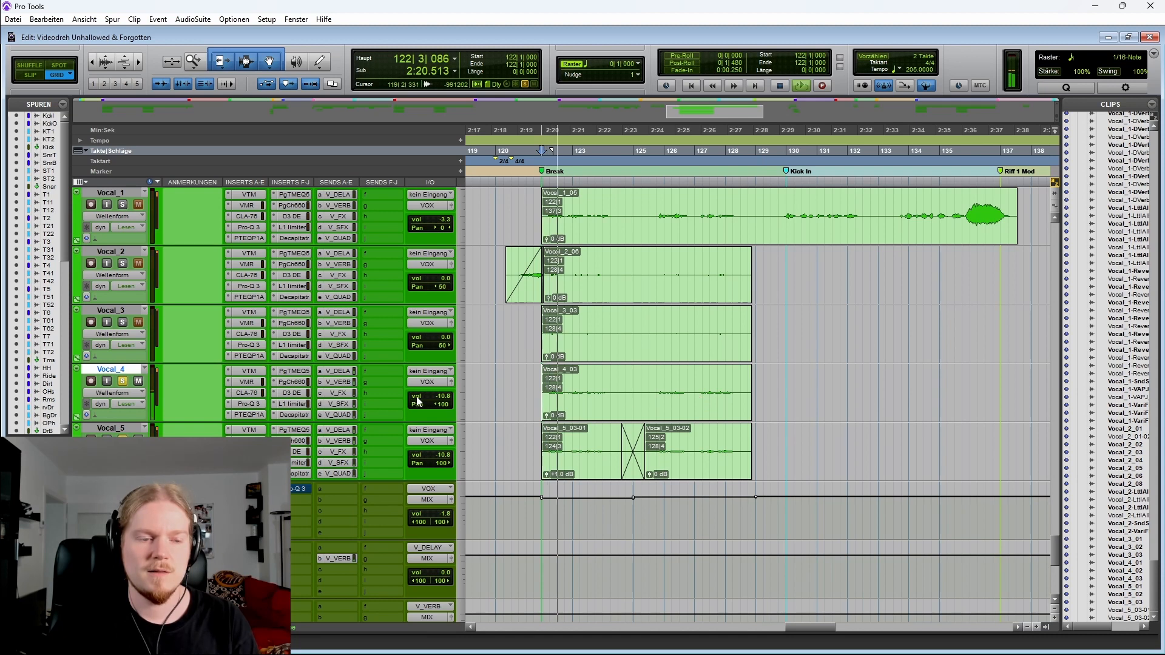
Solo the Vocal_2, Vocal_3, Vocal_4 and Vocal_5 harmony tracks
{"action": "left_click", "coordinate": [123, 381]}
{"action": "left_click", "coordinate": [122, 439]}
{"action": "left_click", "coordinate": [112, 252]}
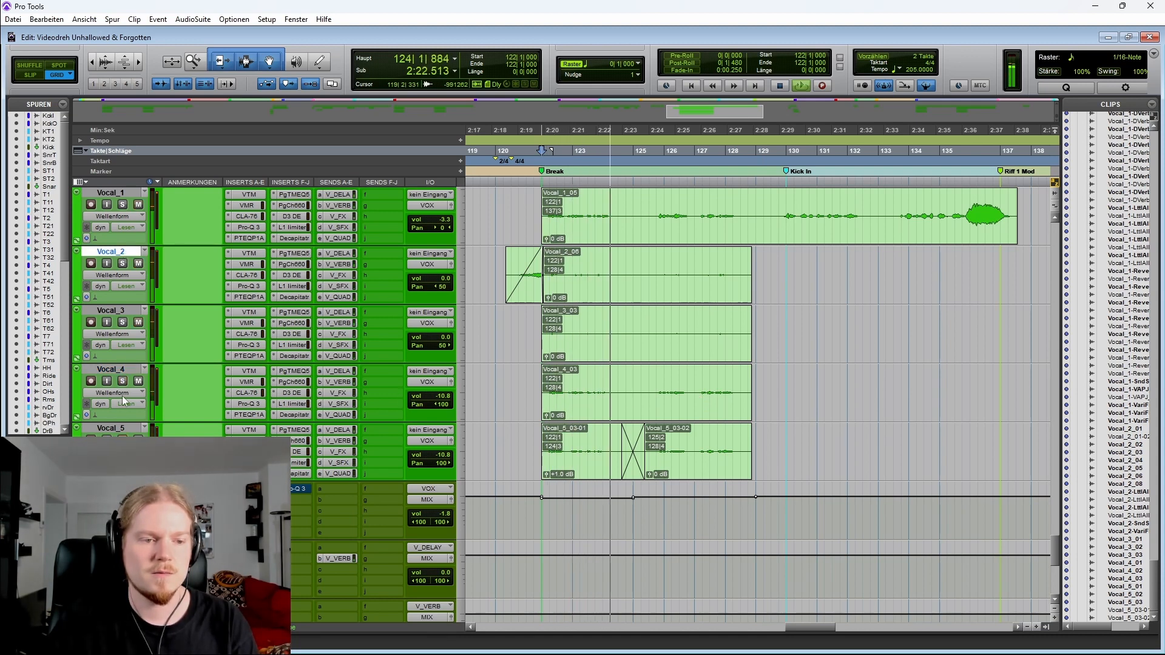
{"action": "left_click", "coordinate": [111, 428], "text": "shift"}
{"action": "left_click", "coordinate": [122, 263]}
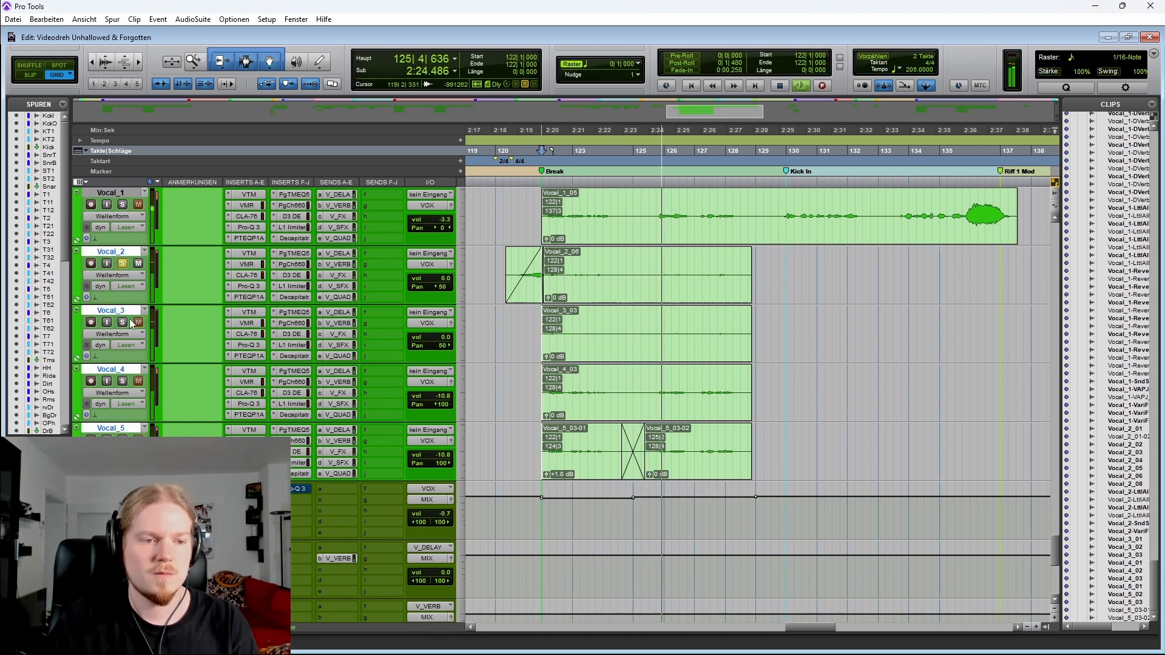
{"action": "left_click", "coordinate": [122, 322]}
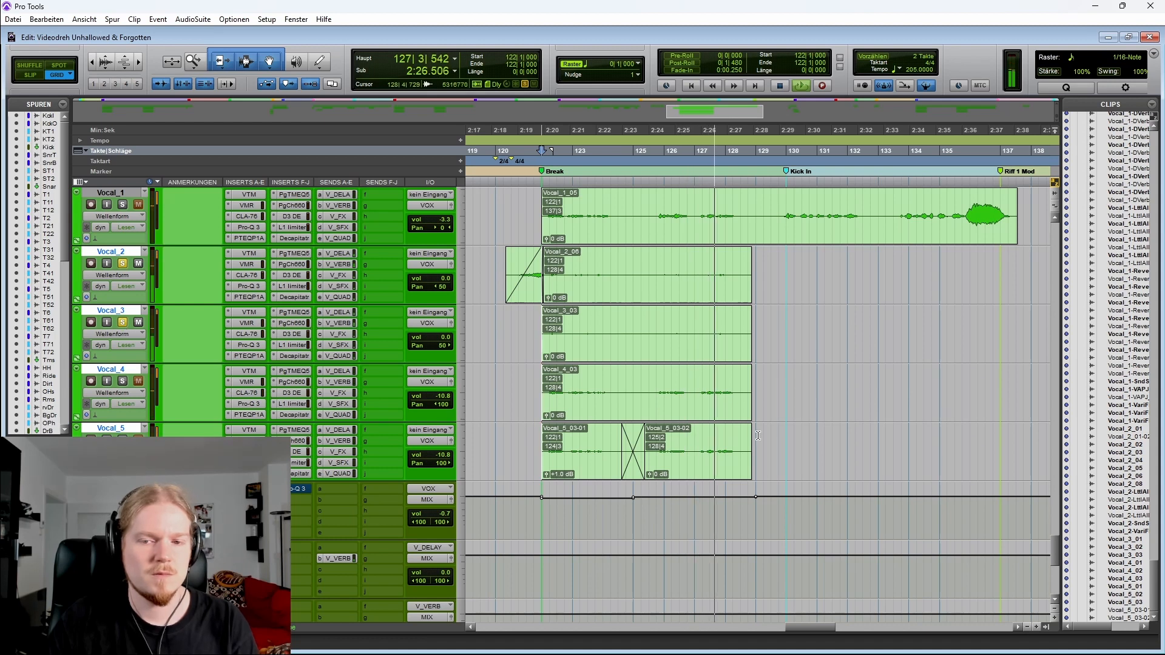
Play and stop the soloed harmony vocals from bar 122 several times to compare them
{"action": "key", "text": "space"}
{"action": "key", "text": "space"}
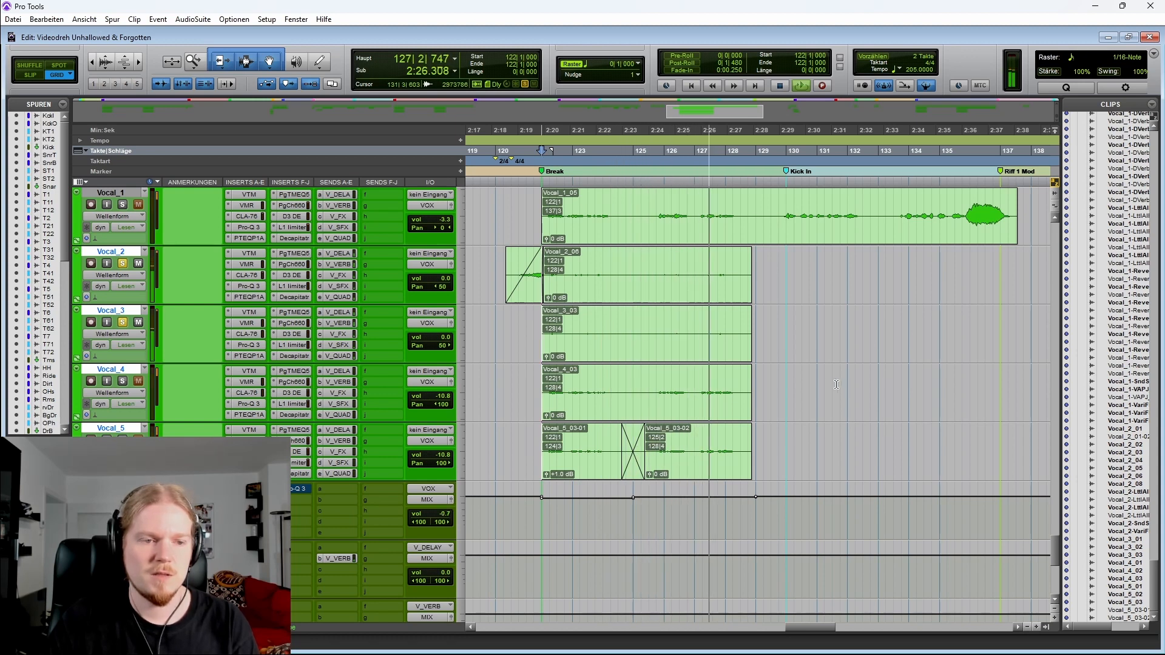
{"action": "key", "text": "space"}
{"action": "key", "text": "space"}
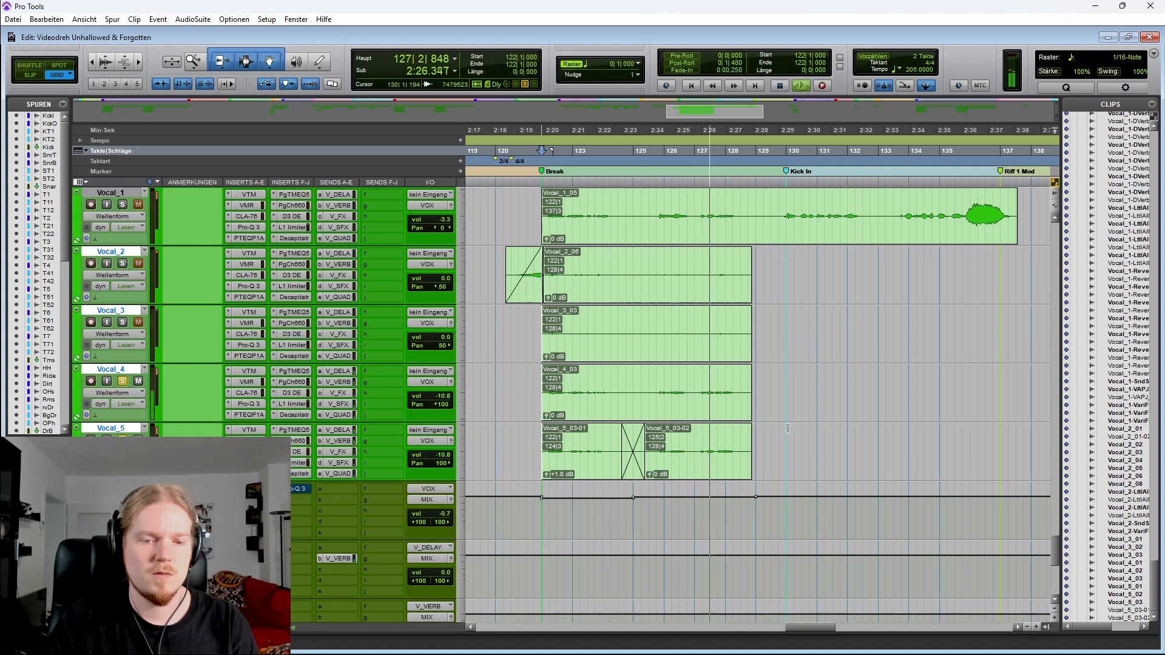
{"action": "key", "text": "space"}
{"action": "key", "text": "space"}
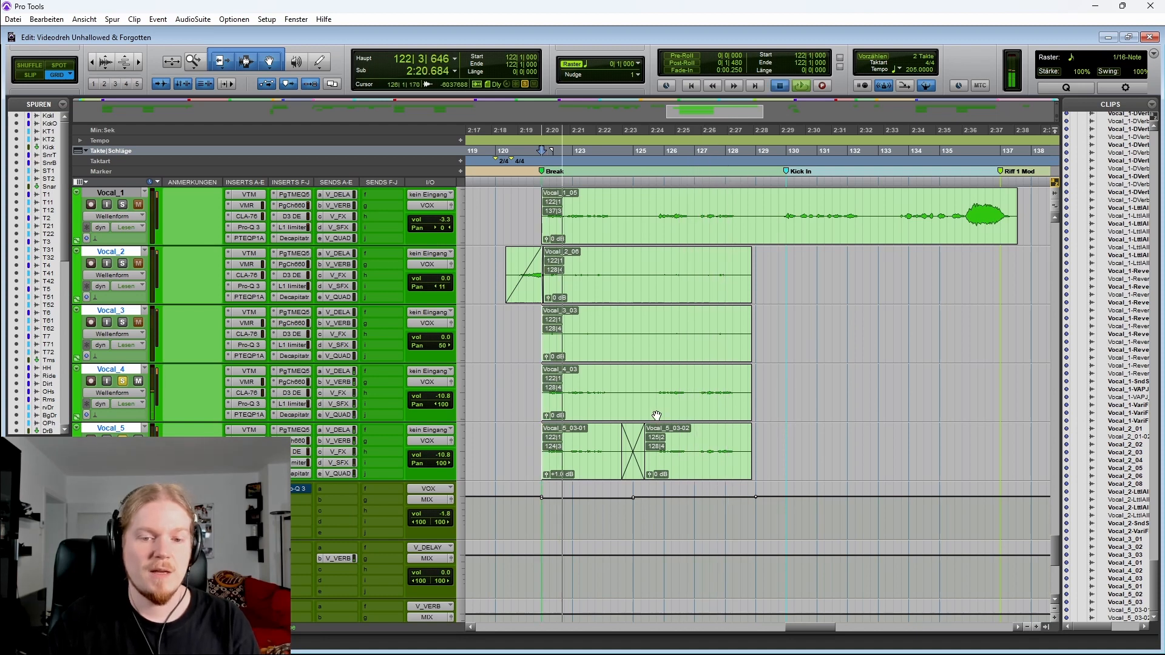
{"action": "key", "text": "space"}
Select bars 124 to 129 across the Vocal_1 to Vocal_5 tracks
{"action": "left_click_drag", "start_coordinate": [511, 382], "coordinate": [773, 439]}
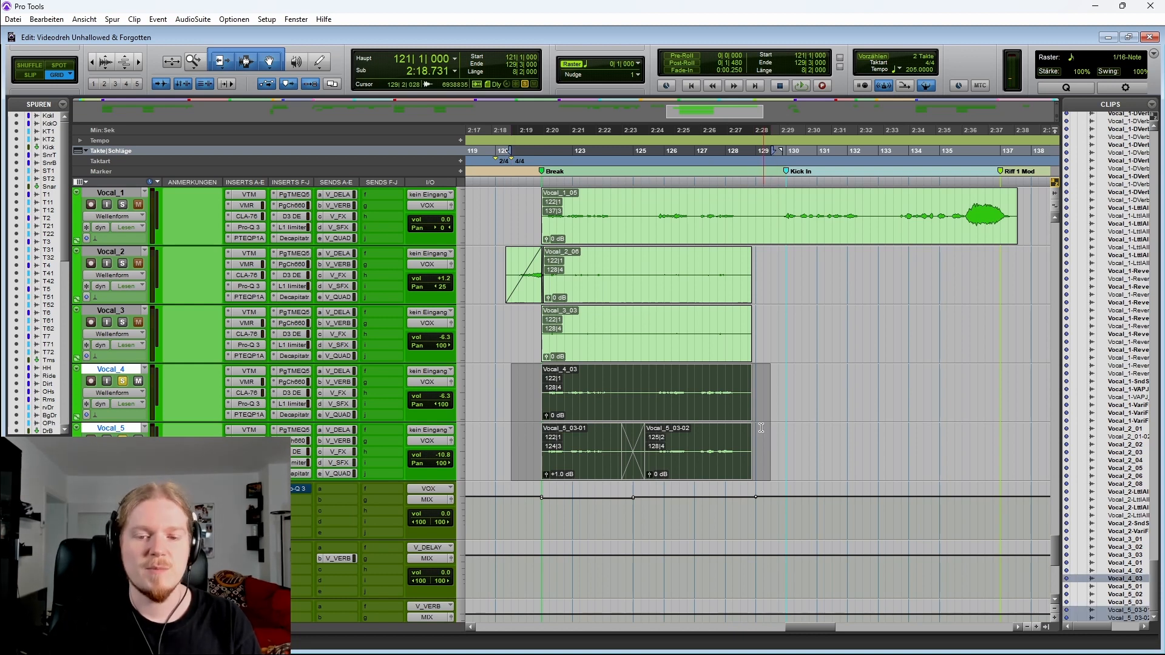
{"action": "left_click_drag", "start_coordinate": [618, 385], "coordinate": [773, 443]}
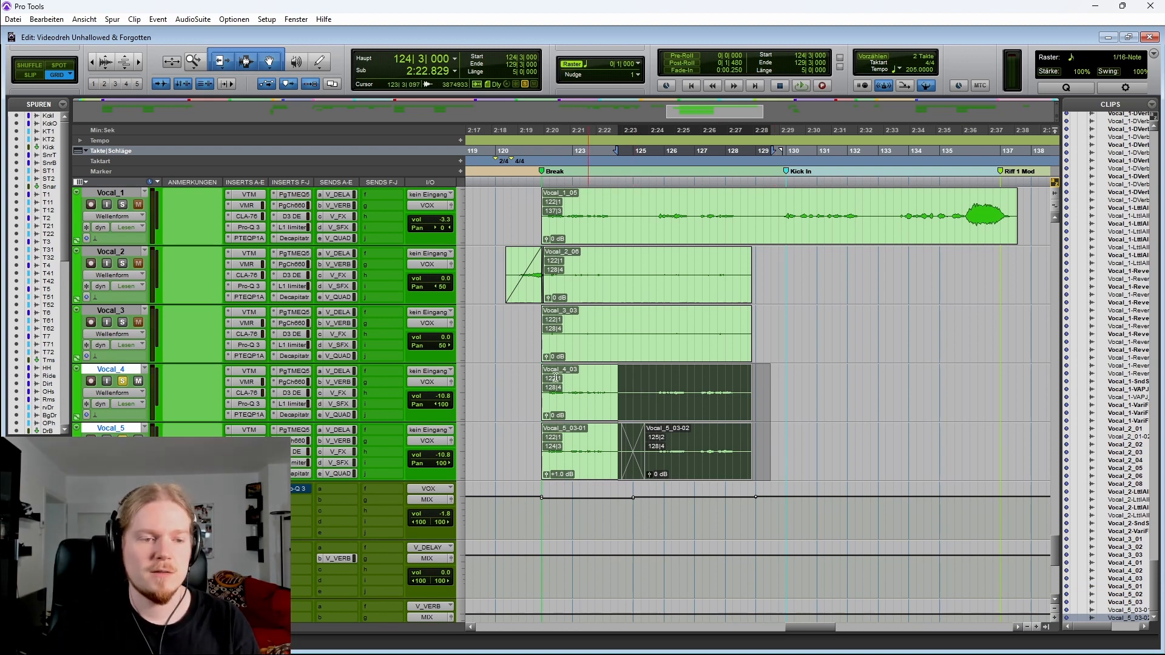
{"action": "left_click", "coordinate": [111, 195]}
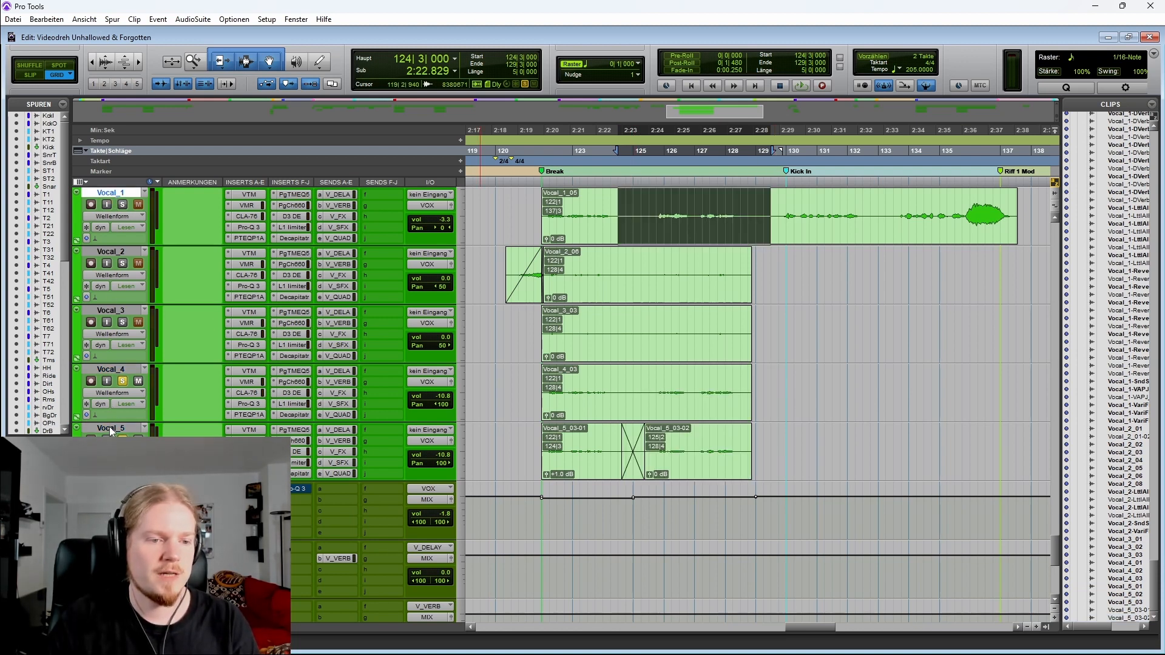
{"action": "left_click", "coordinate": [110, 428], "text": "shift"}
{"action": "left_click", "coordinate": [122, 322]}
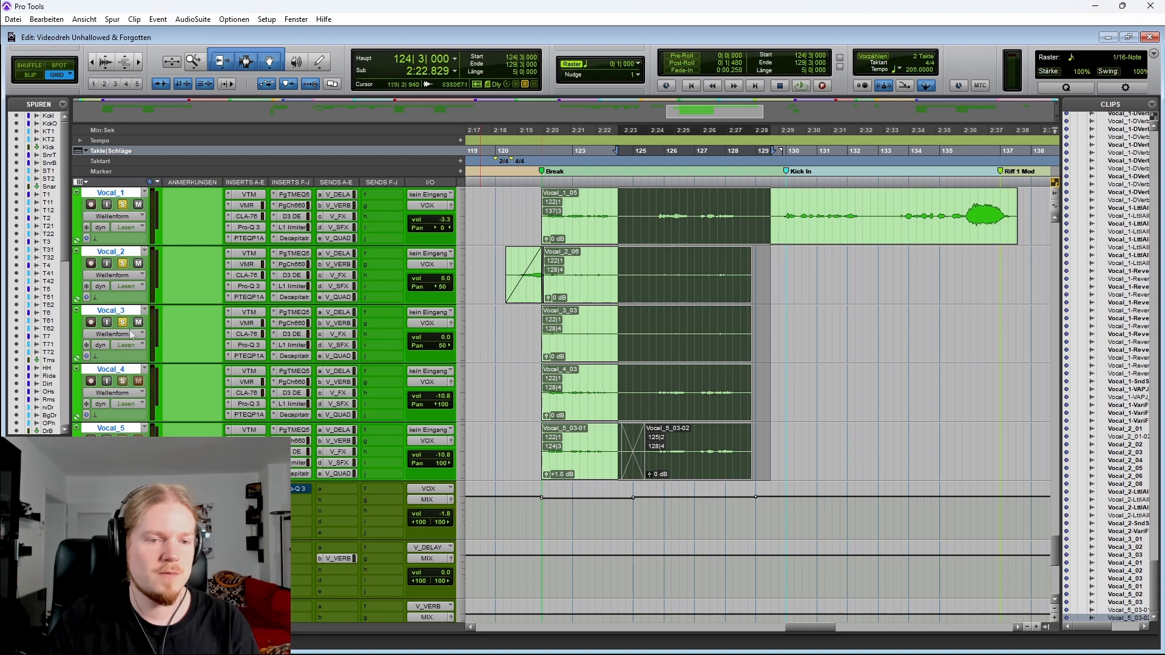
Place the cursor at bar 120 on Vocal_3, play the Break and stop playback
{"action": "left_click", "coordinate": [496, 320]}
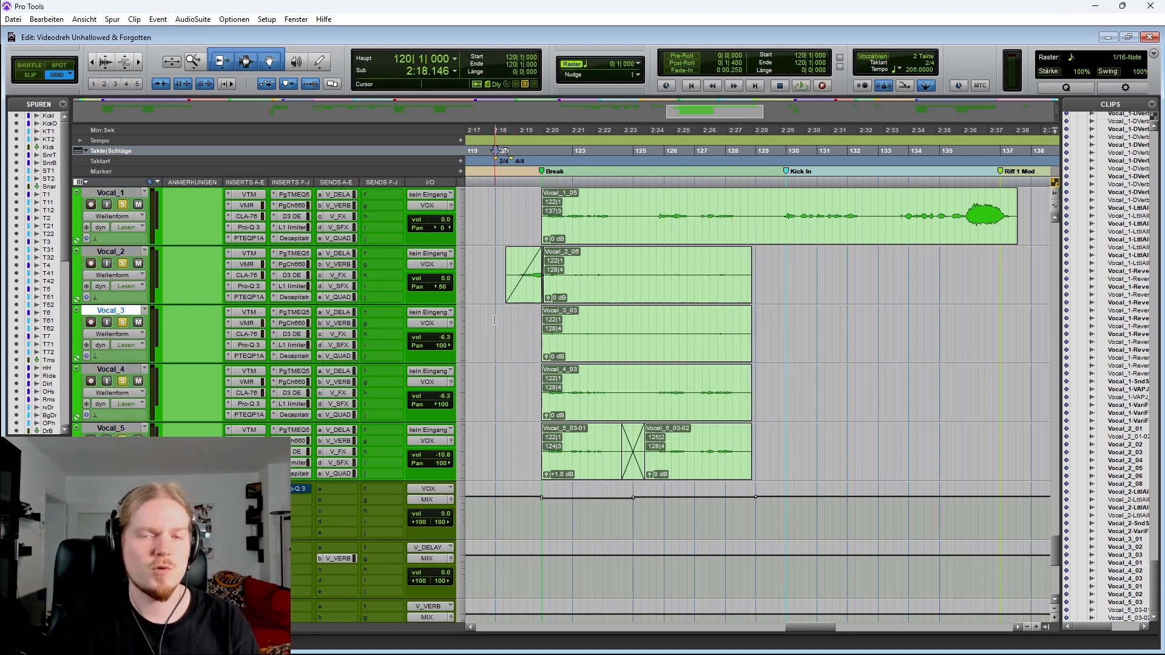
{"action": "key", "text": "space"}
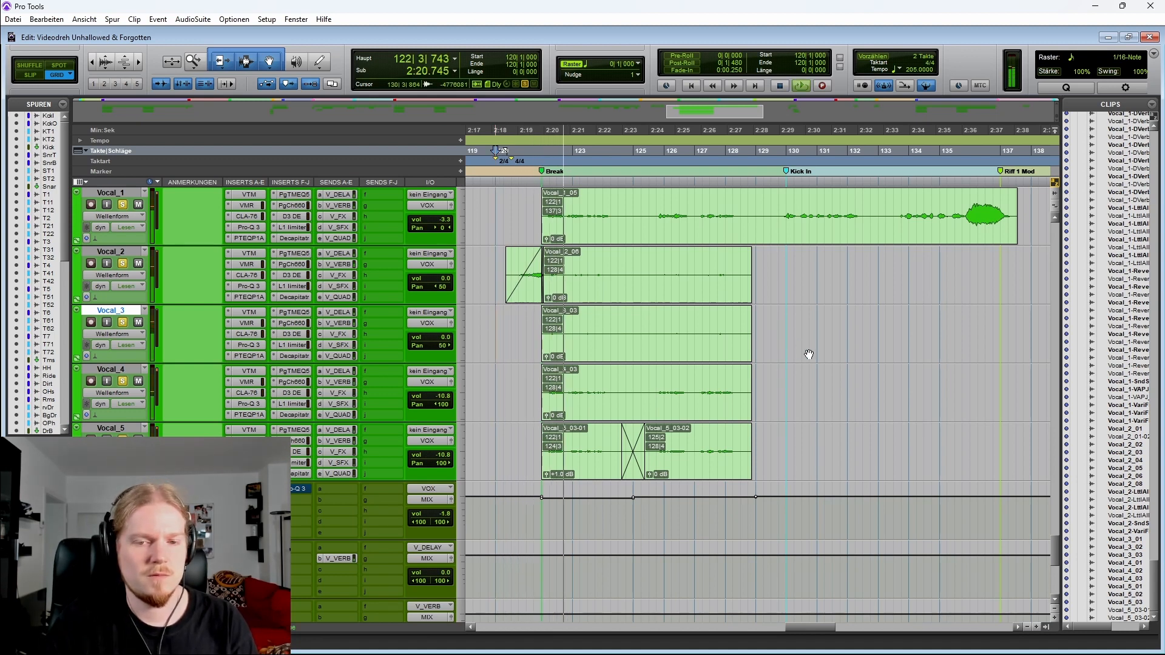
{"action": "scroll", "coordinate": [808, 360], "scroll_direction": "up", "scroll_amount": 1}
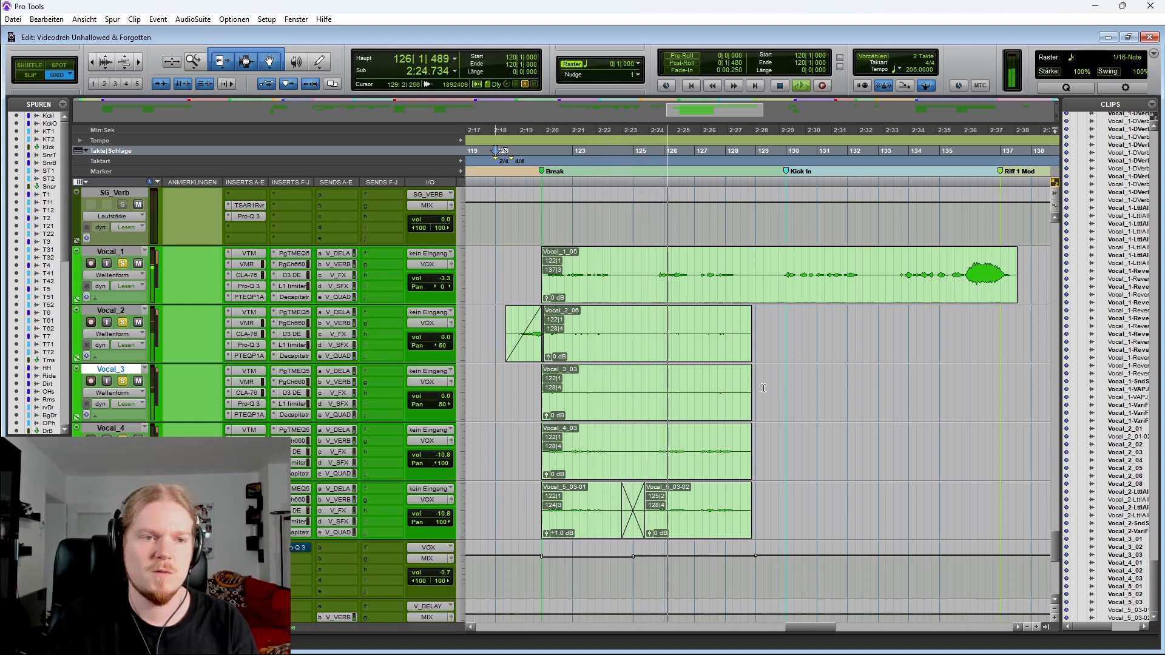
{"action": "scroll", "coordinate": [743, 387], "scroll_direction": "right", "scroll_amount": 1}
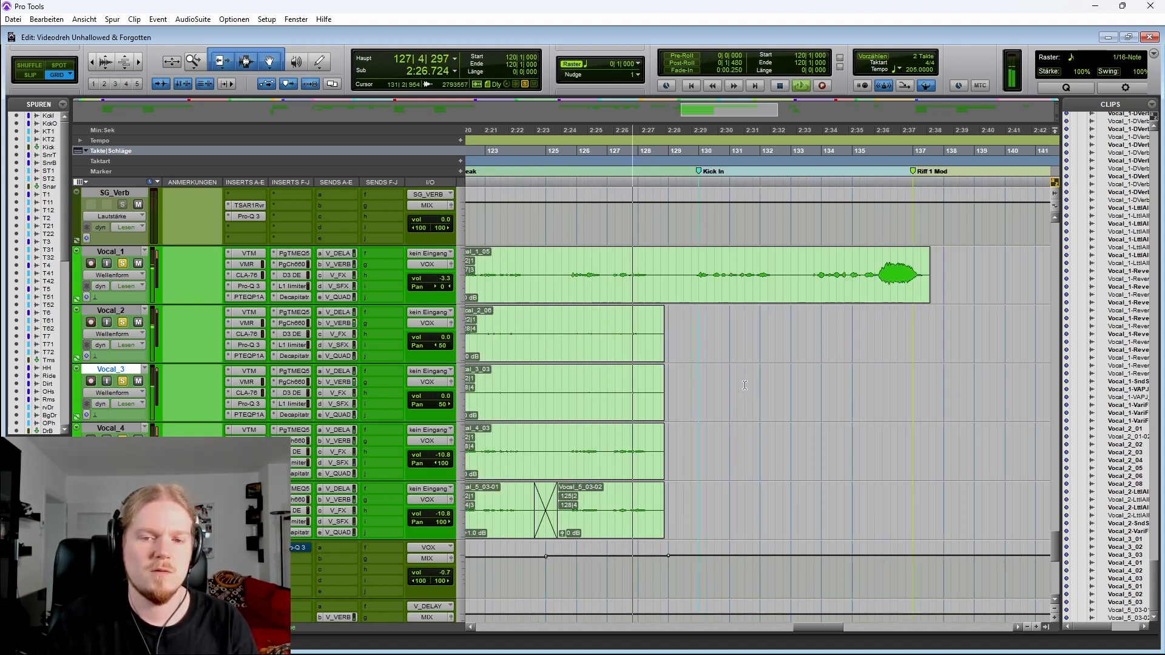
{"action": "key", "text": "space"}
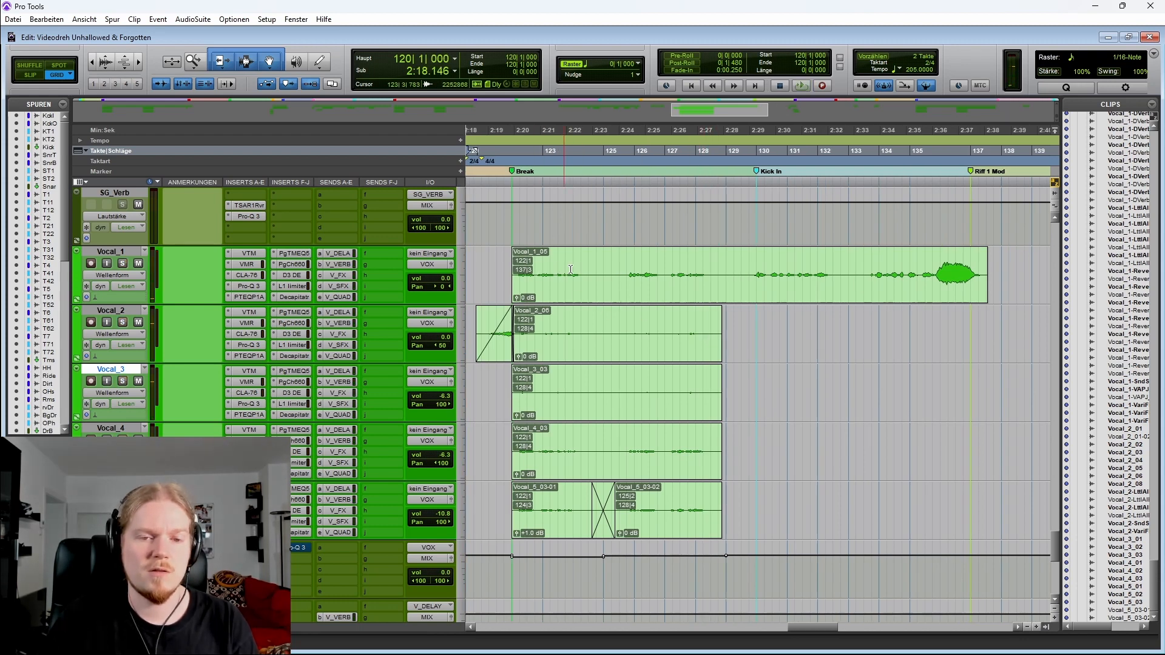
Select bars 120 to 129 across the Vocal_1 to Vocal_5 tracks
{"action": "scroll", "coordinate": [571, 270], "scroll_direction": "left", "scroll_amount": 1}
{"action": "left_click_drag", "start_coordinate": [549, 263], "coordinate": [833, 494]}
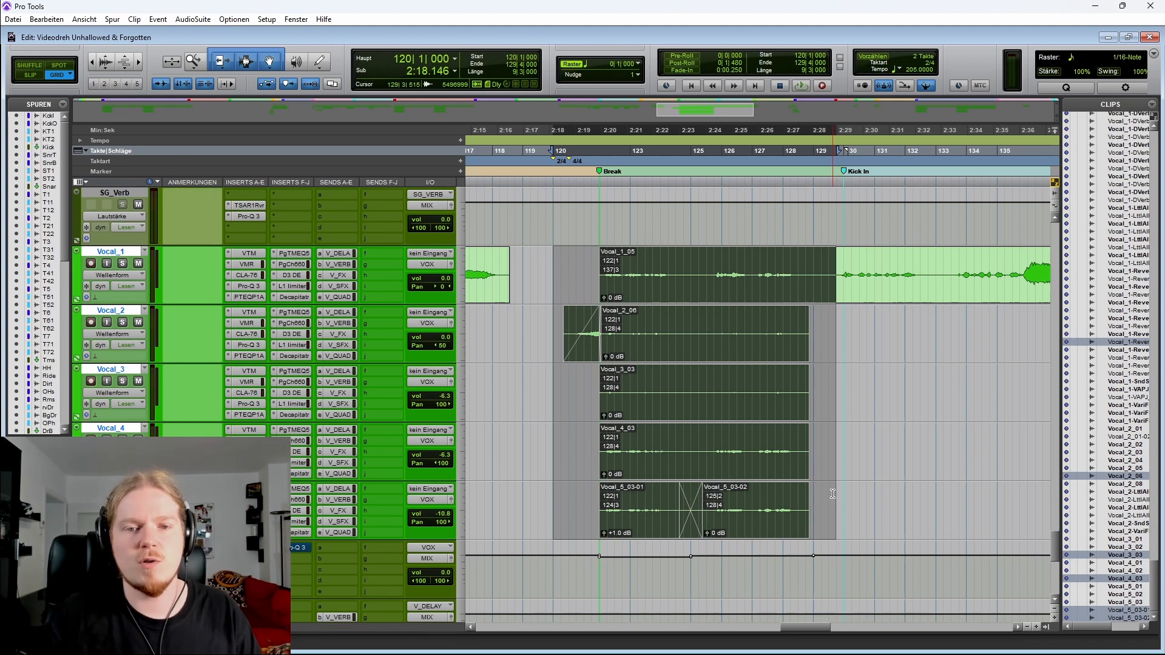
{"action": "key", "text": "r"}
{"action": "key", "text": "r"}
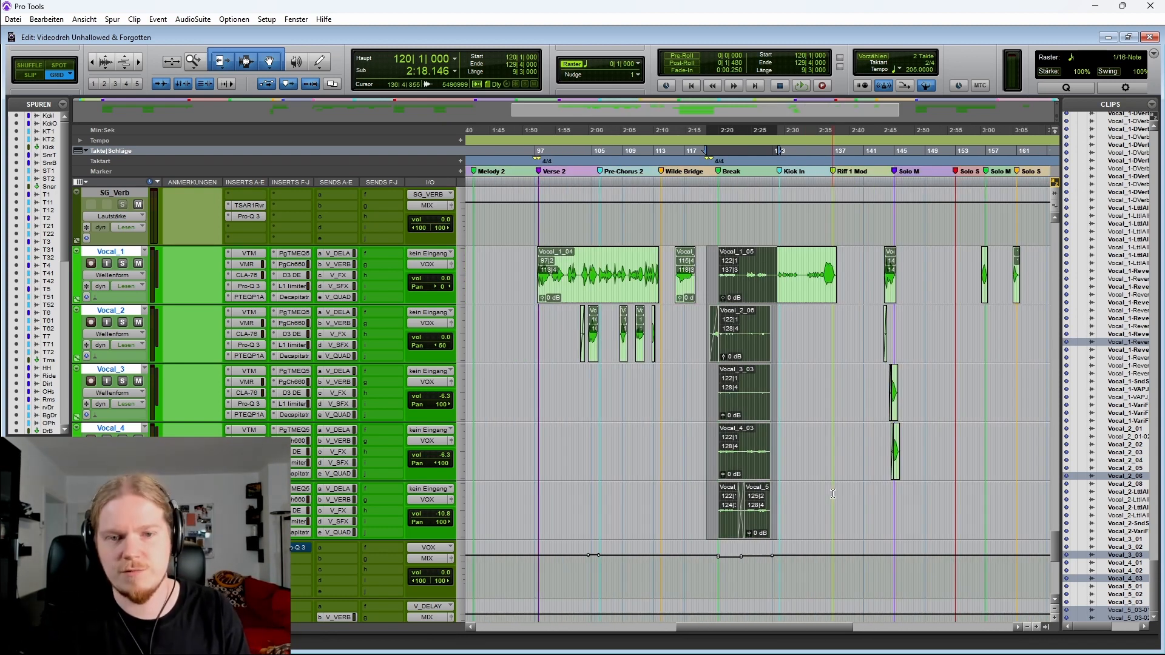
{"action": "key", "text": "r"}
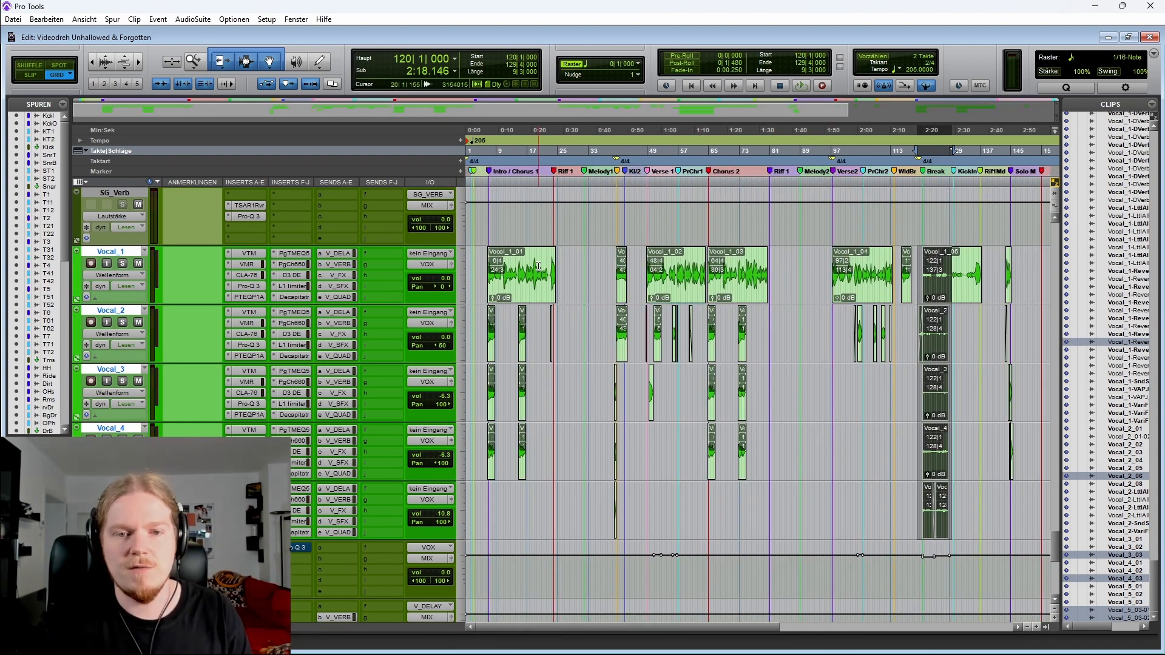
Select the Break on all five vocal tracks from bar 120 to bar 138
{"action": "scroll", "coordinate": [733, 274], "scroll_direction": "right", "scroll_amount": 3}
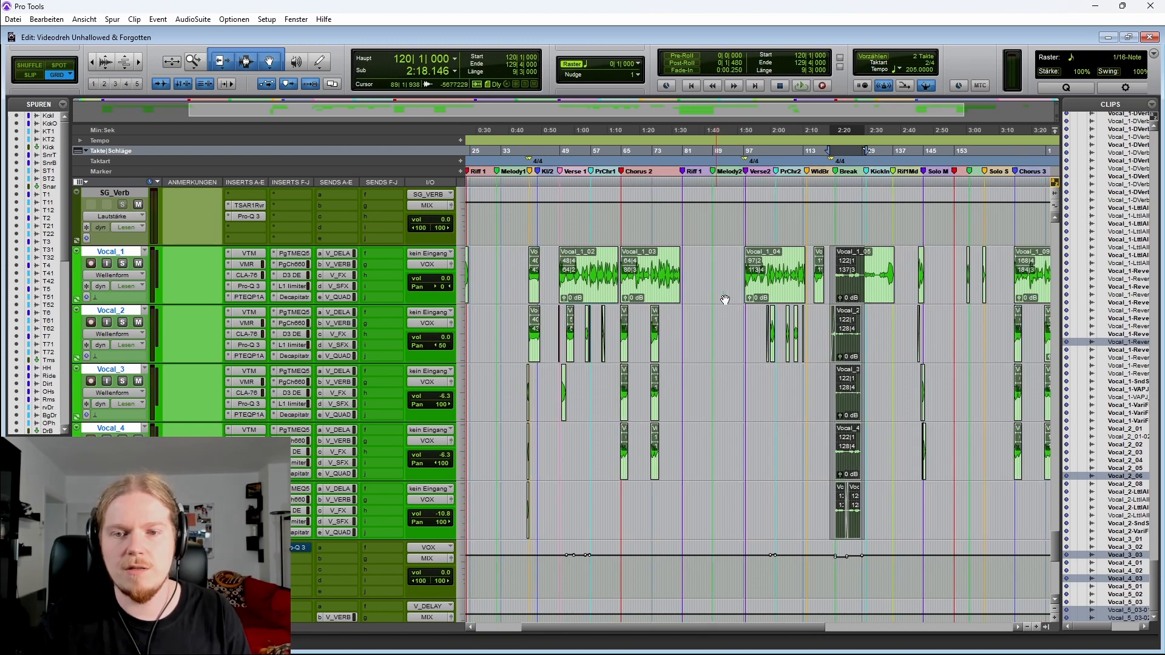
{"action": "left_click", "coordinate": [810, 315]}
{"action": "key", "text": "t"}
{"action": "key", "text": "t"}
{"action": "left_click_drag", "start_coordinate": [638, 261], "coordinate": [917, 485]}
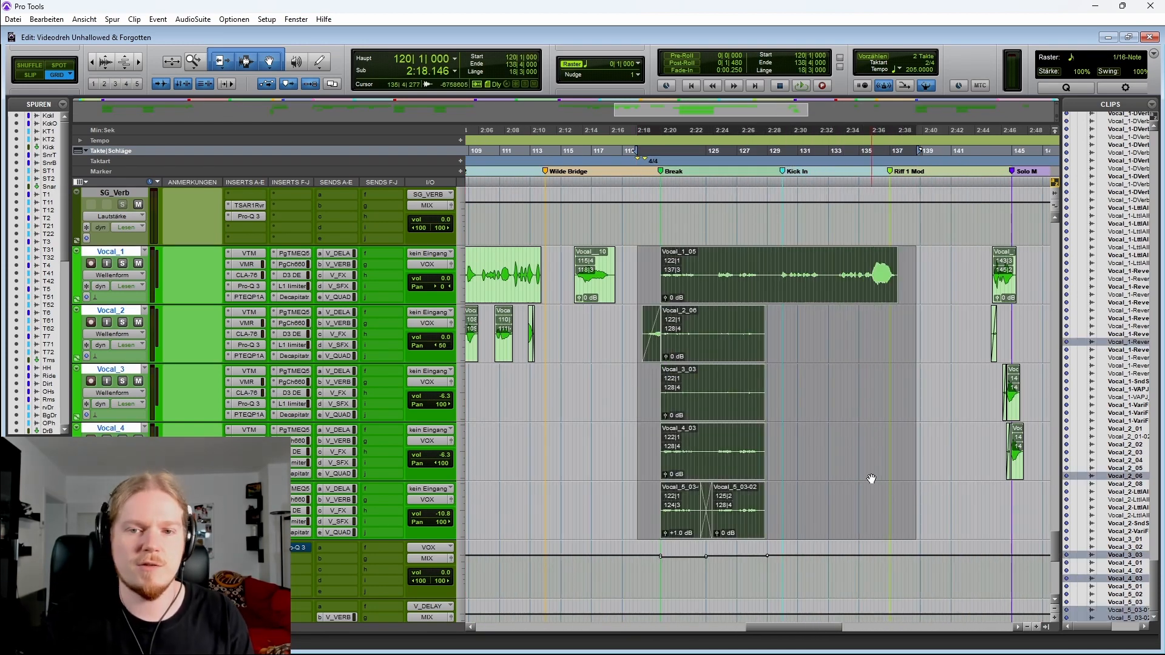
{"action": "key", "text": "r"}
Reselect bars 120 to 138 across the Vocal_1 to Vocal_5 tracks
{"action": "scroll", "coordinate": [905, 308], "scroll_direction": "right", "scroll_amount": 3}
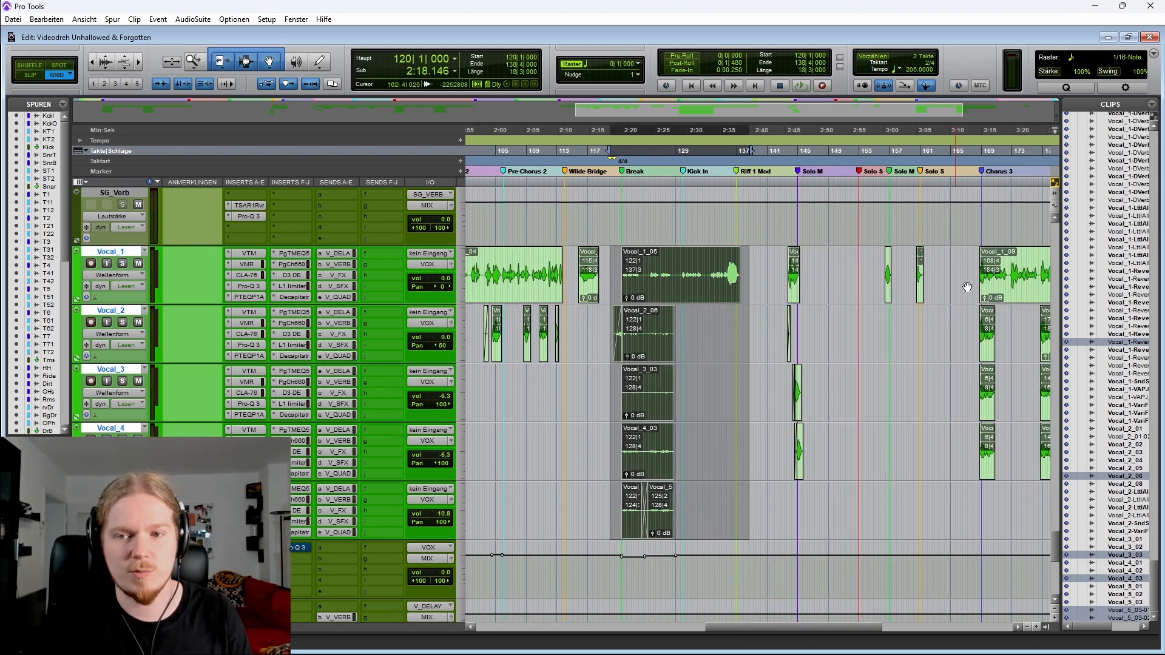
{"action": "scroll", "coordinate": [766, 314], "scroll_direction": "left", "scroll_amount": 2}
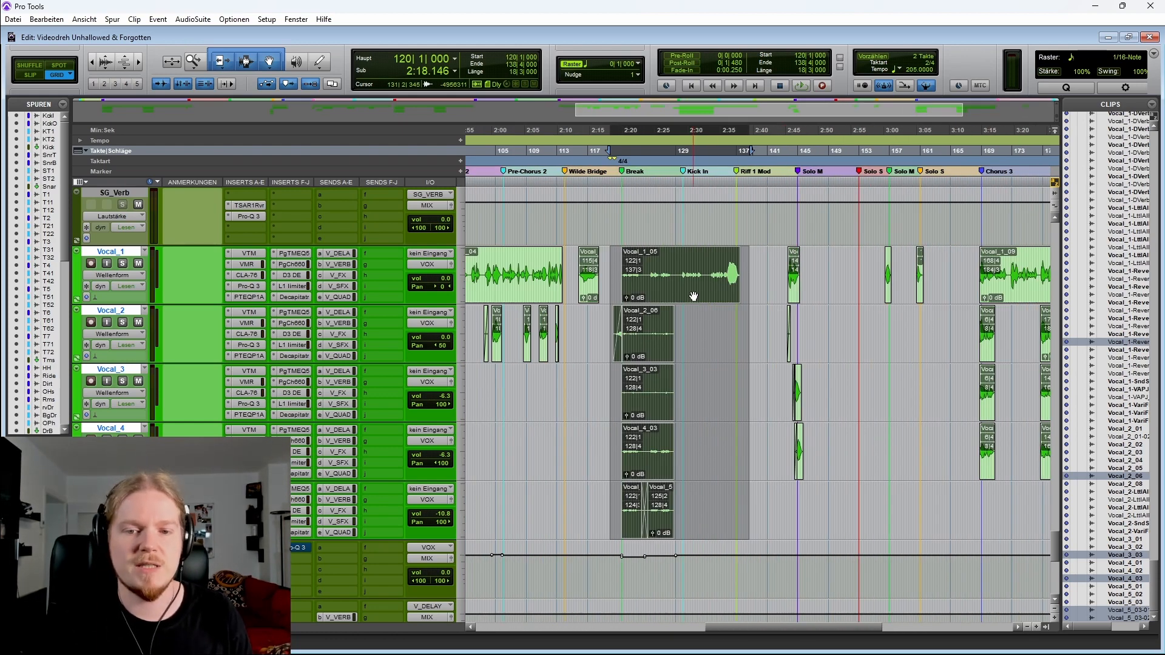
{"action": "key", "text": "t"}
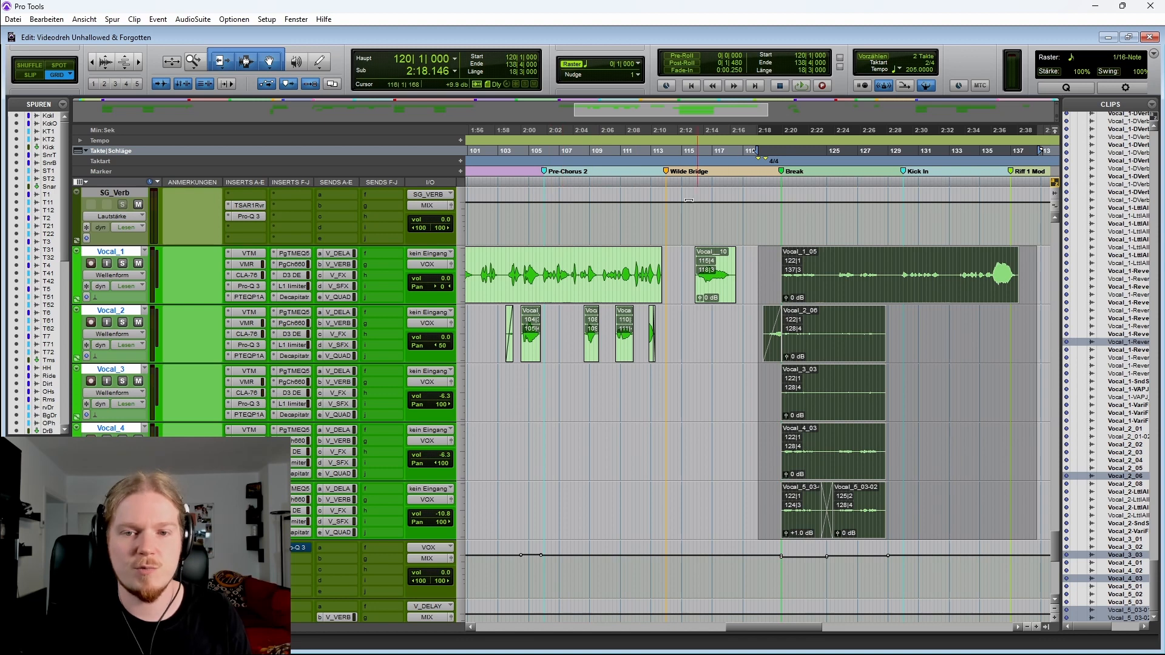
{"action": "scroll", "coordinate": [689, 200], "scroll_direction": "right", "scroll_amount": 2}
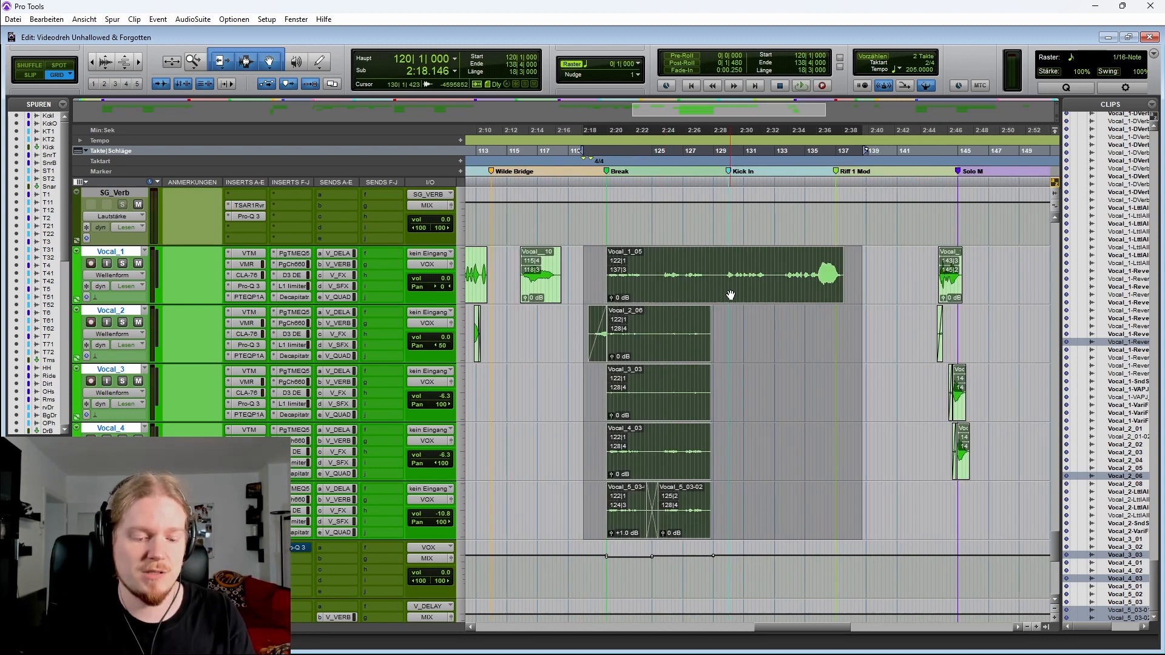
{"action": "left_click_drag", "start_coordinate": [583, 253], "coordinate": [853, 493]}
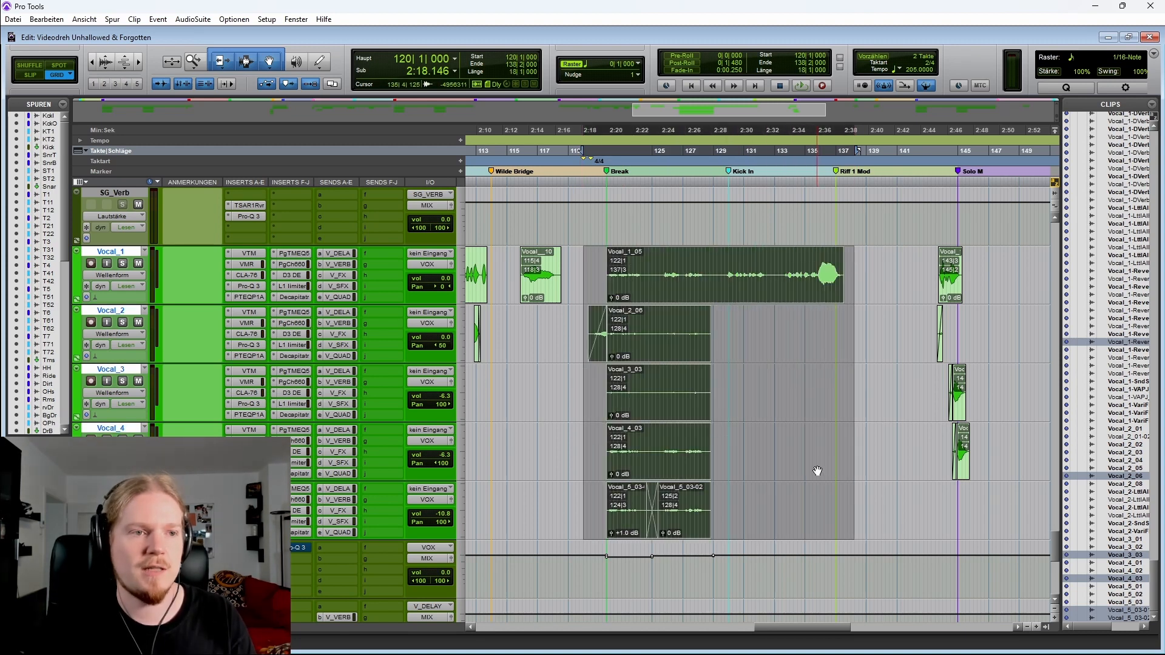
Place the cursor at bar 120 on Vocal_2 and start playback of the Break
{"action": "left_click", "coordinate": [576, 321]}
{"action": "key", "text": "space"}
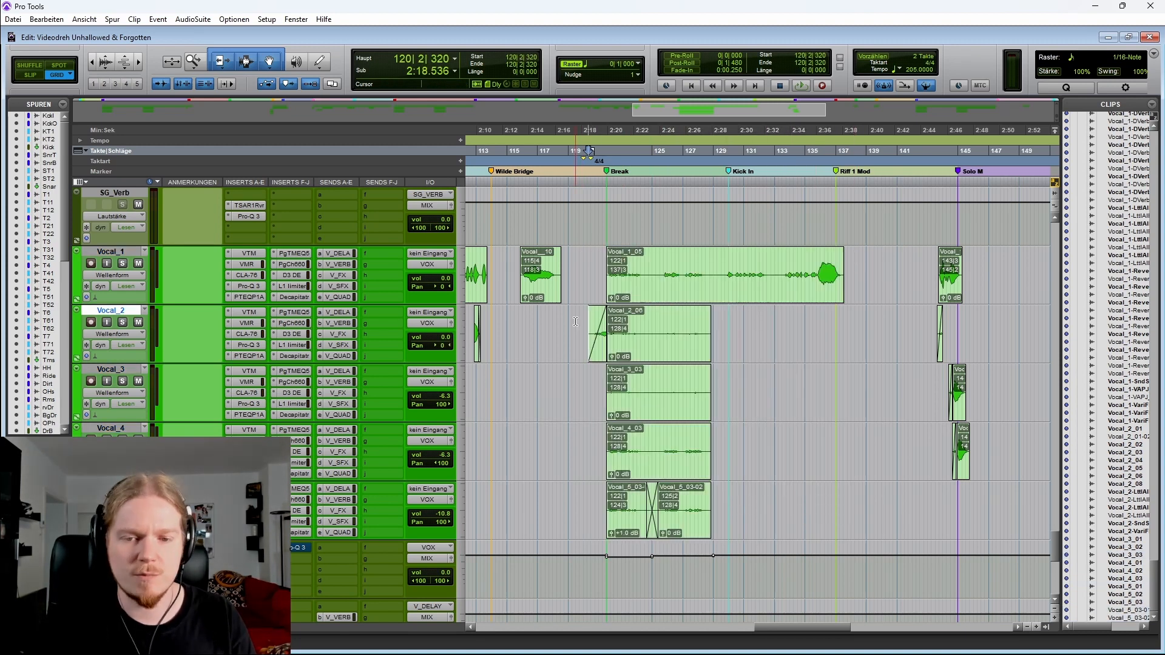